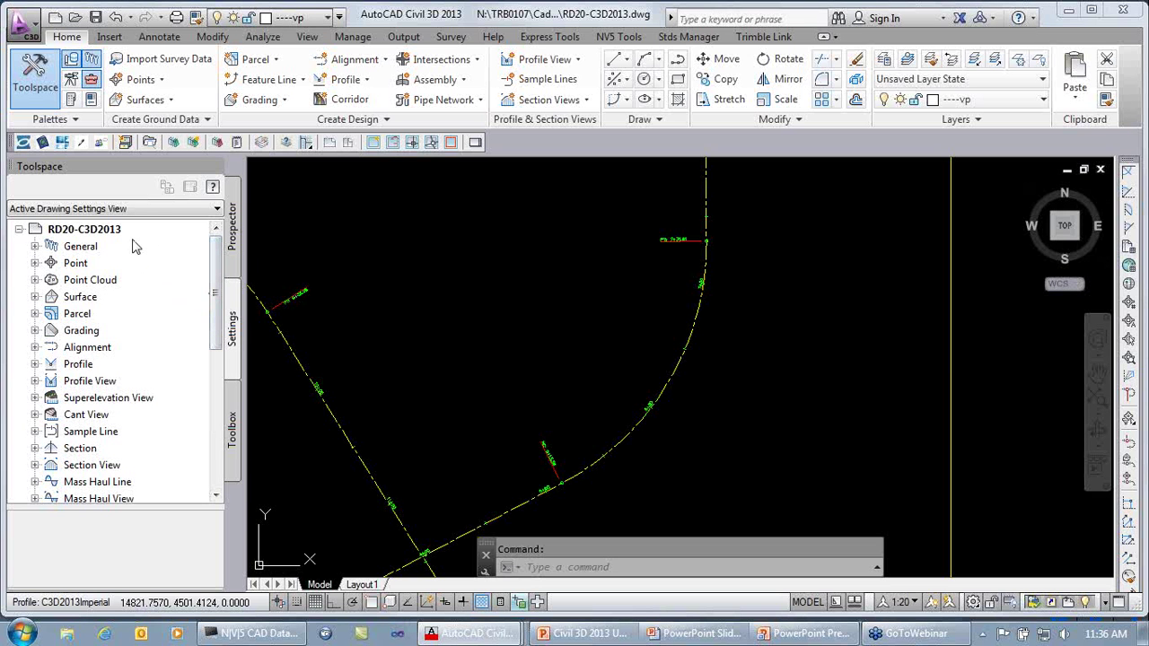
- Examine the Degree of Curvature unit chord length and unit arc length in the drawing's ambient settings, leaving them unedited
{"action": "right_click", "coordinate": [100, 231]}
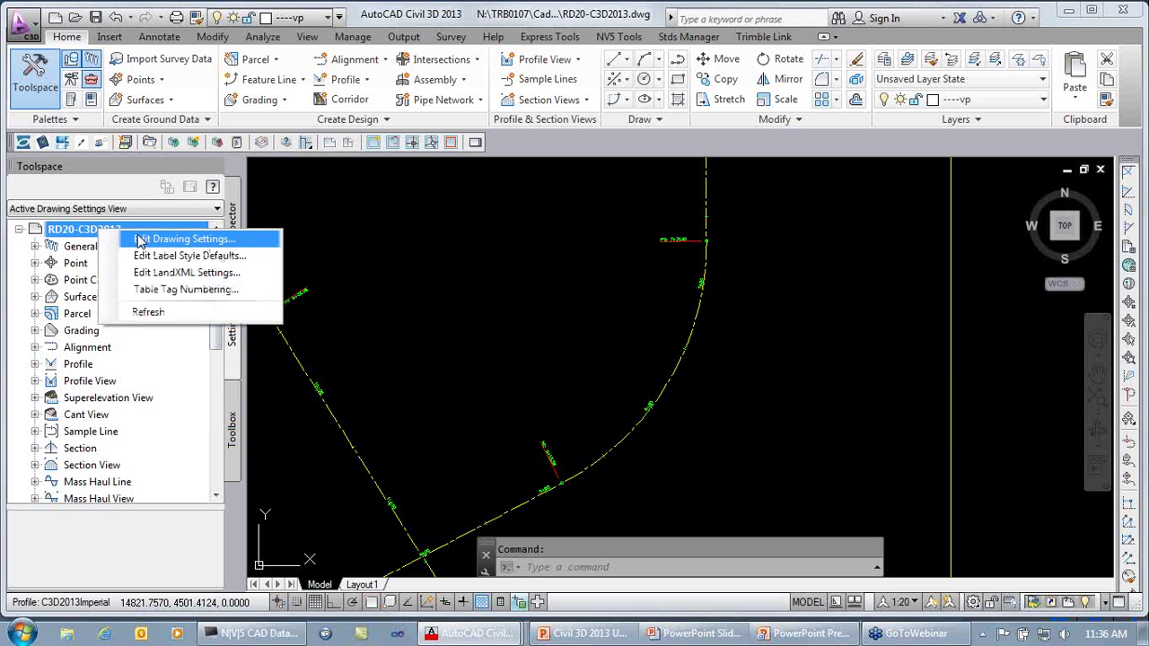
{"action": "left_click", "coordinate": [242, 238]}
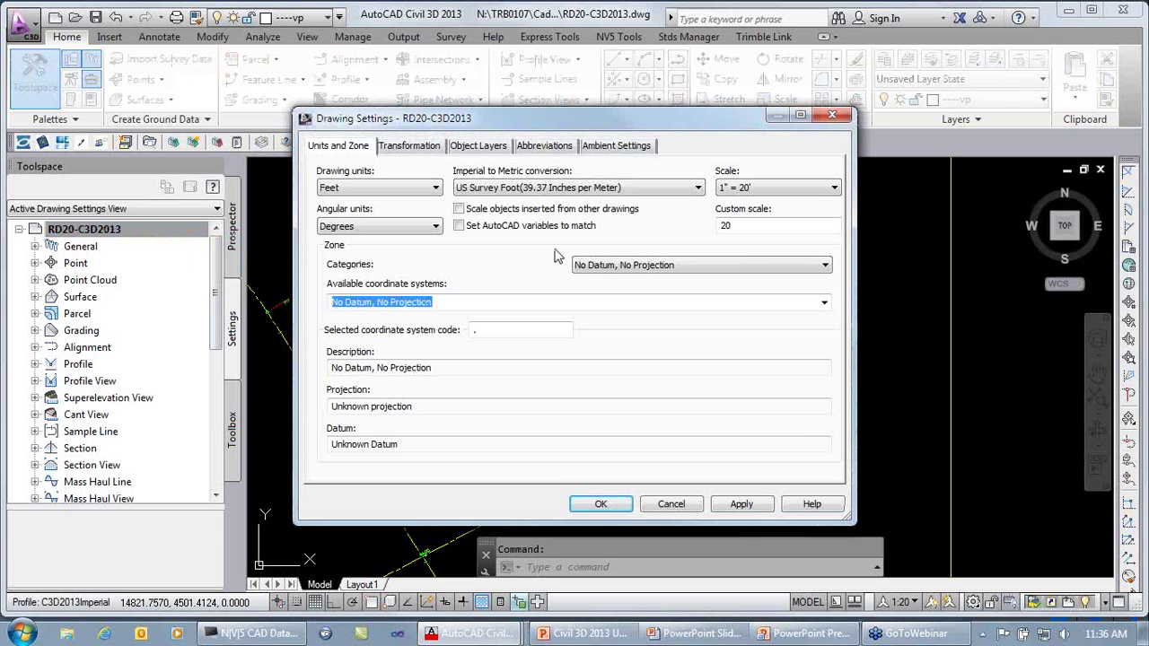
{"action": "left_click", "coordinate": [614, 147]}
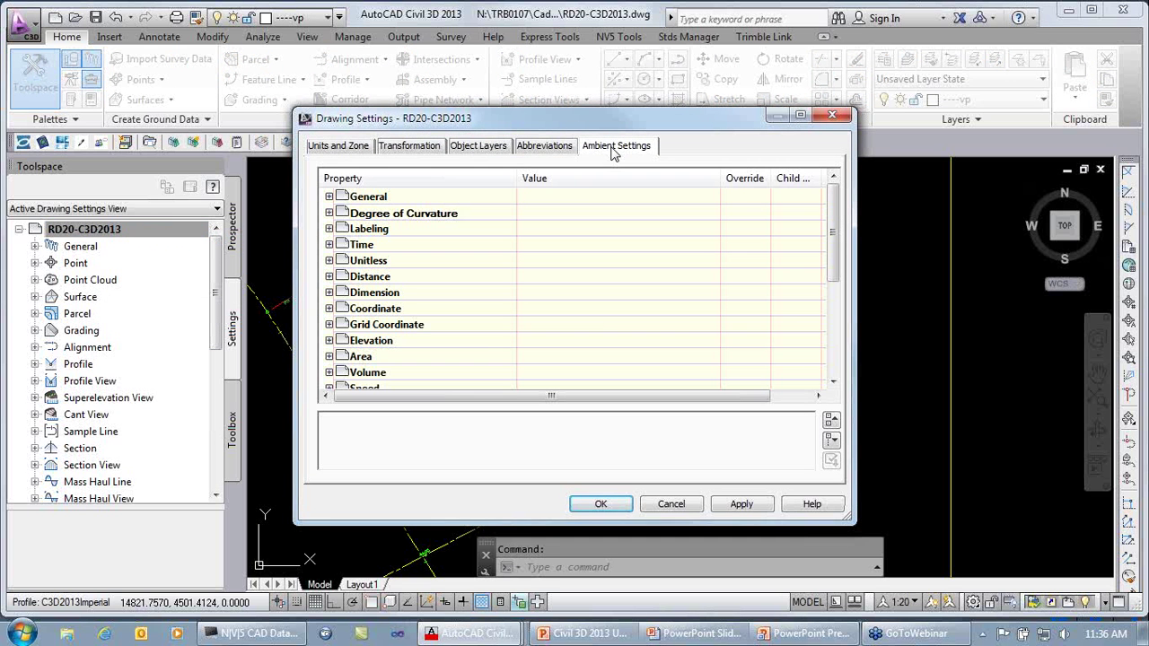
{"action": "left_click", "coordinate": [329, 213]}
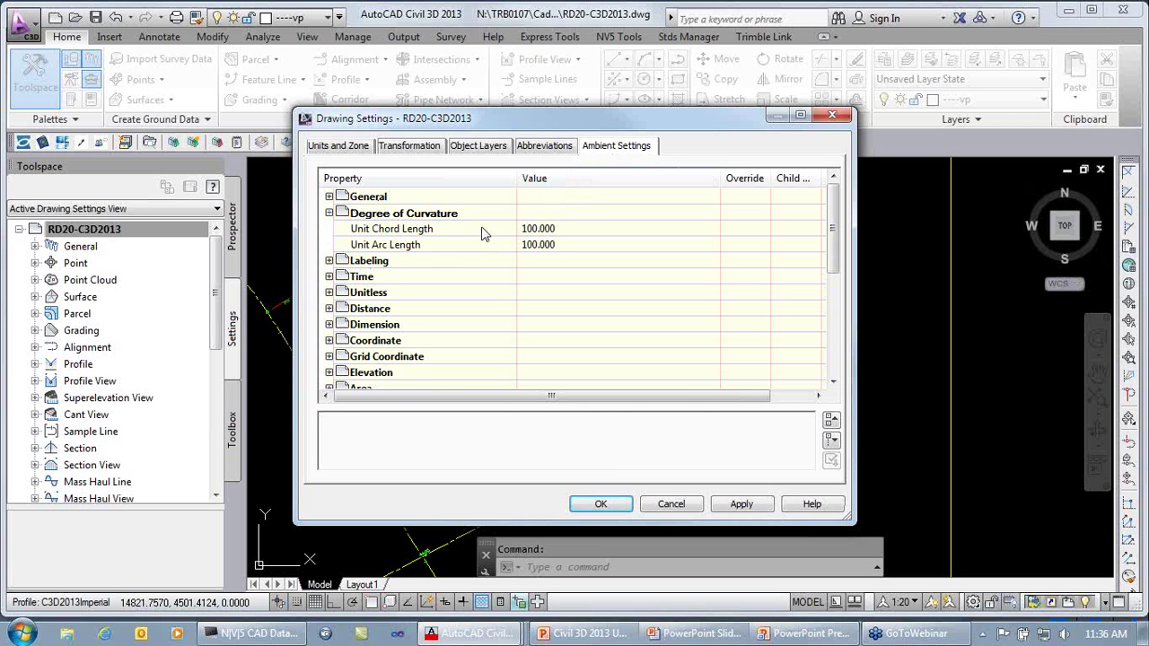
{"action": "left_click", "coordinate": [569, 229]}
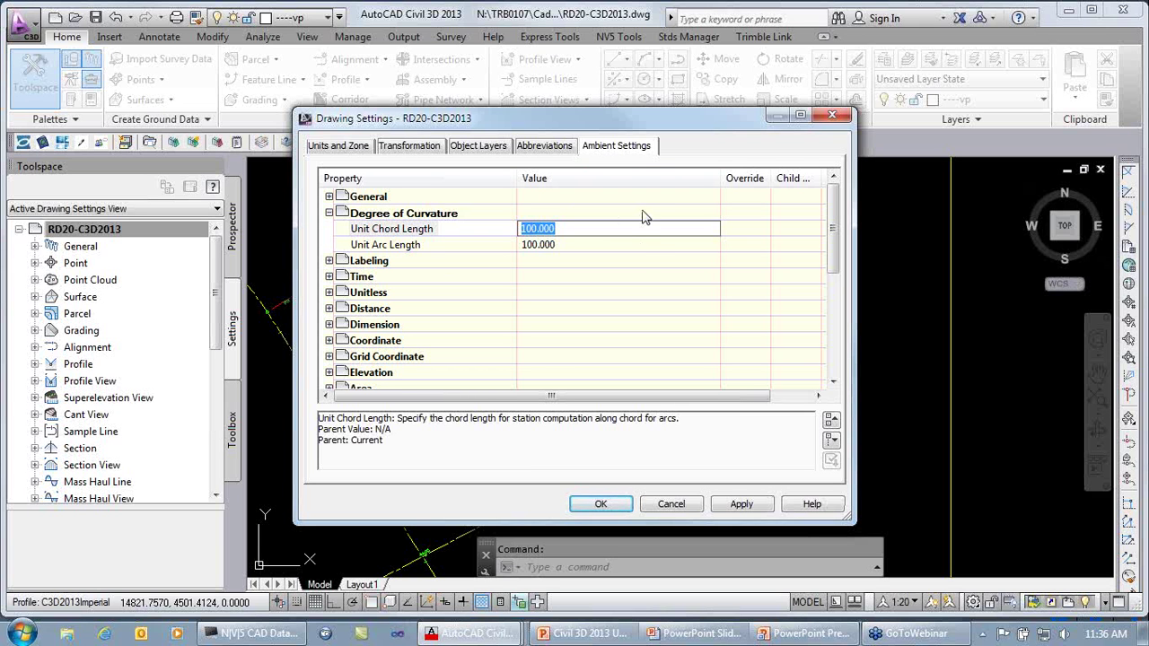
{"action": "left_click", "coordinate": [644, 249]}
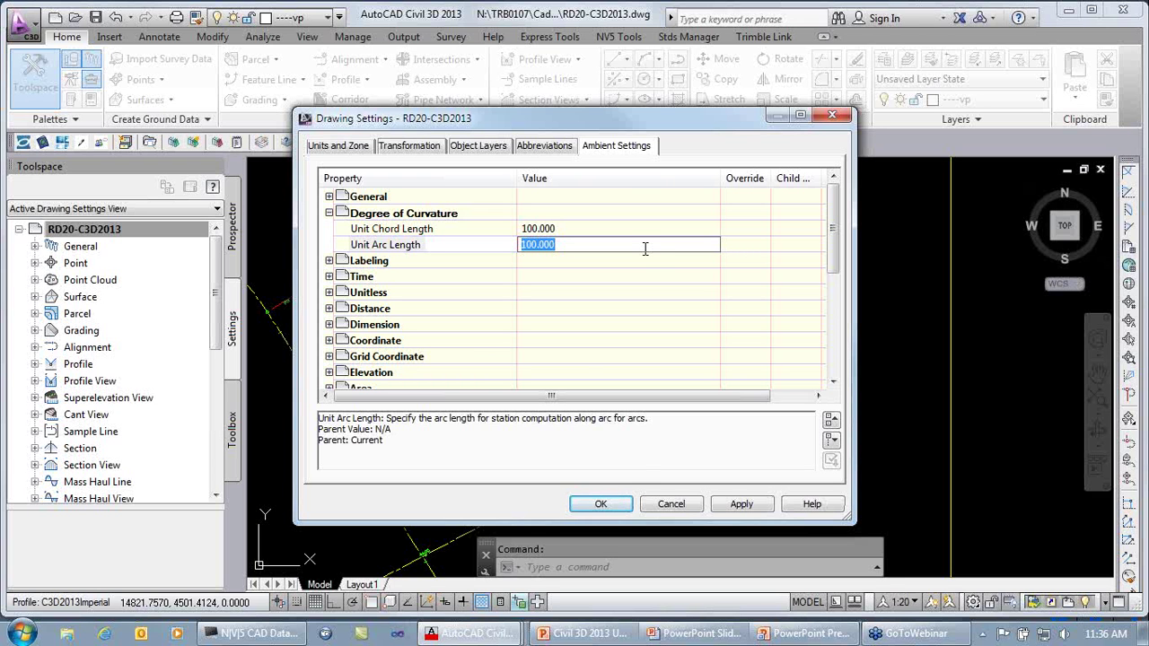
{"action": "left_click", "coordinate": [669, 506]}
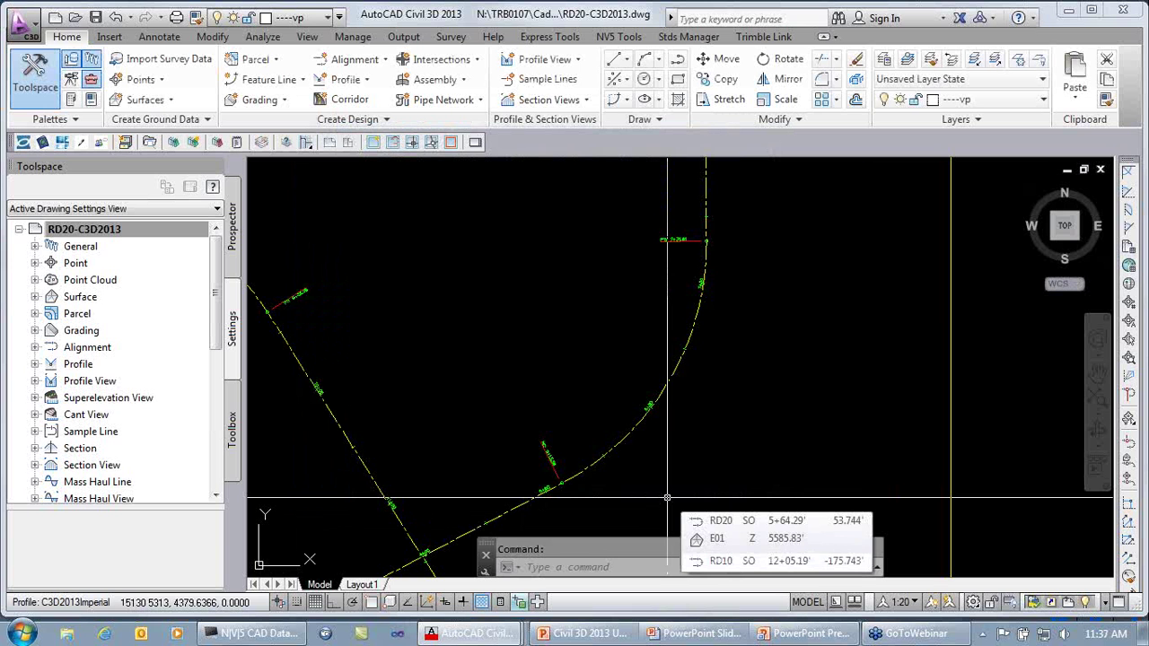
- Try stretching the RD20 alignment curve from its upper tangency point and from its radius grip, cancelling each stretch
{"action": "left_click", "coordinate": [674, 378]}
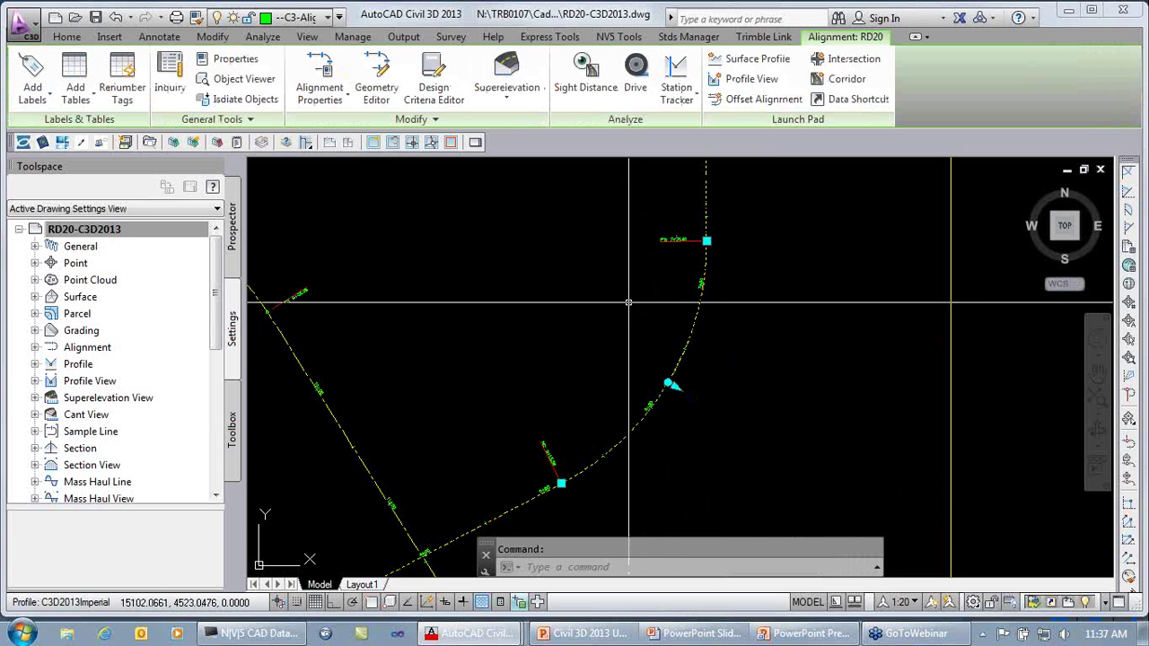
{"action": "left_click", "coordinate": [706, 241]}
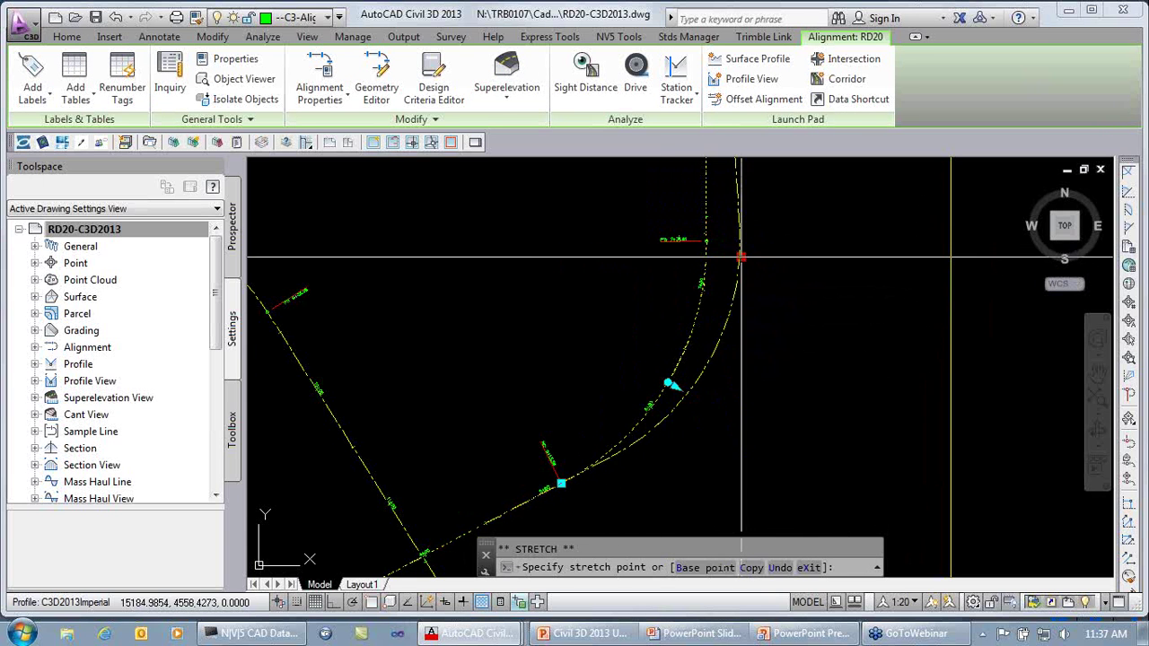
{"action": "key", "text": "Escape"}
{"action": "left_click", "coordinate": [676, 387]}
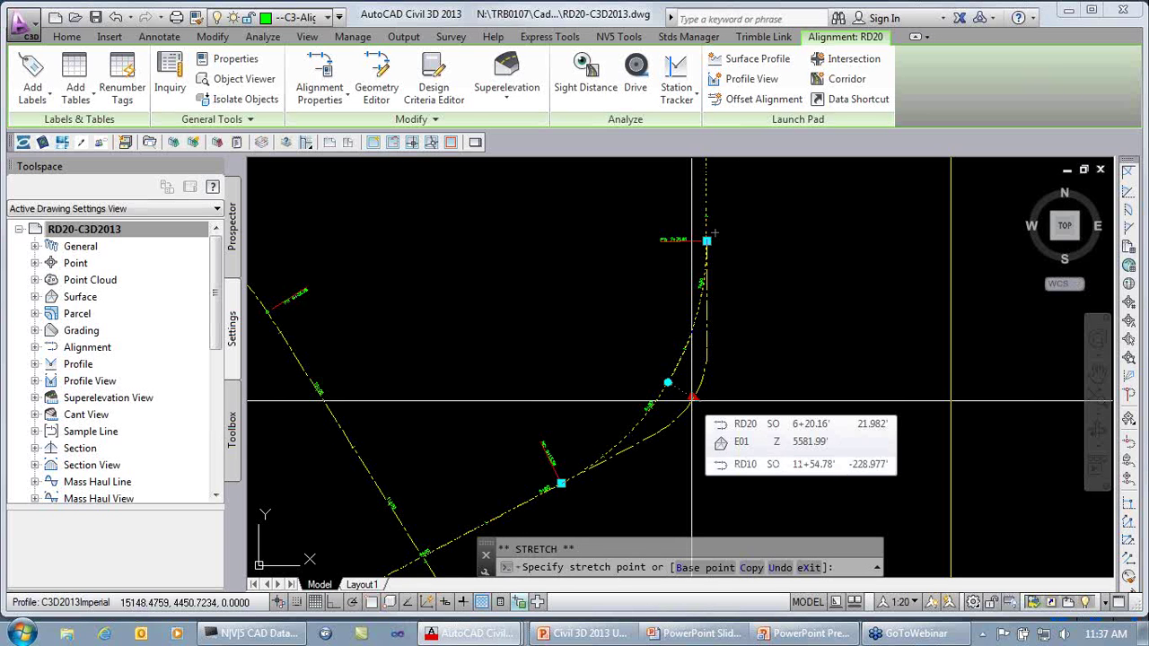
{"action": "key", "text": "Escape"}
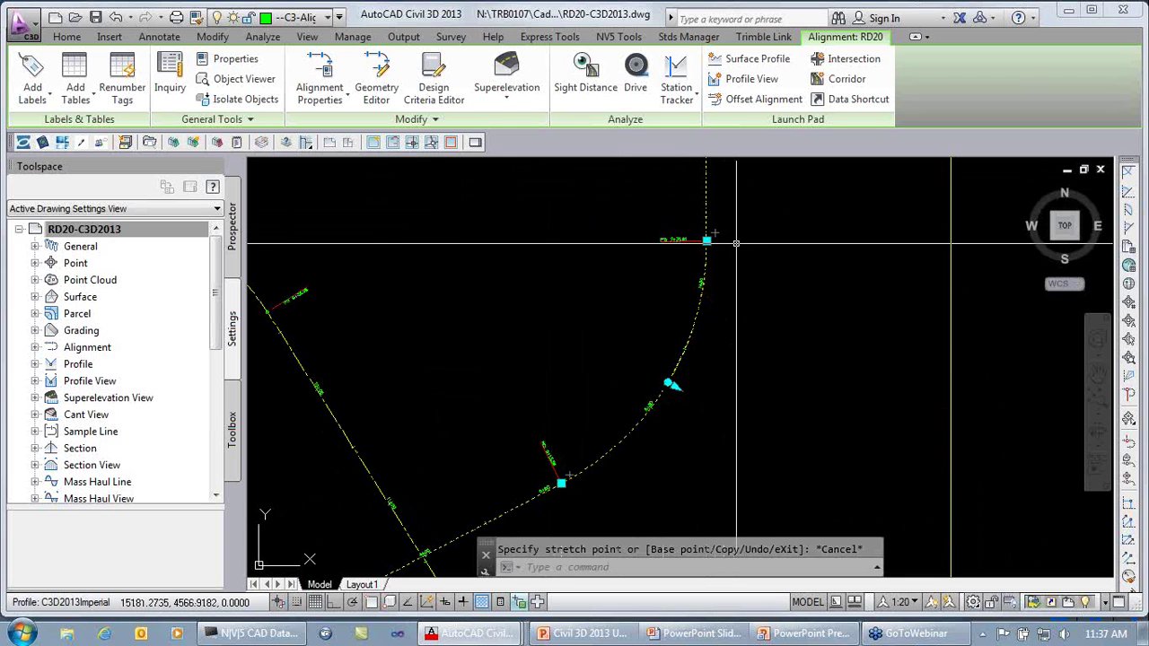
- Enable "Always perform implied tangency constraint swapping" in the constraint editing properties of the RD20 alignment
{"action": "mouse_move", "coordinate": [736, 242]}
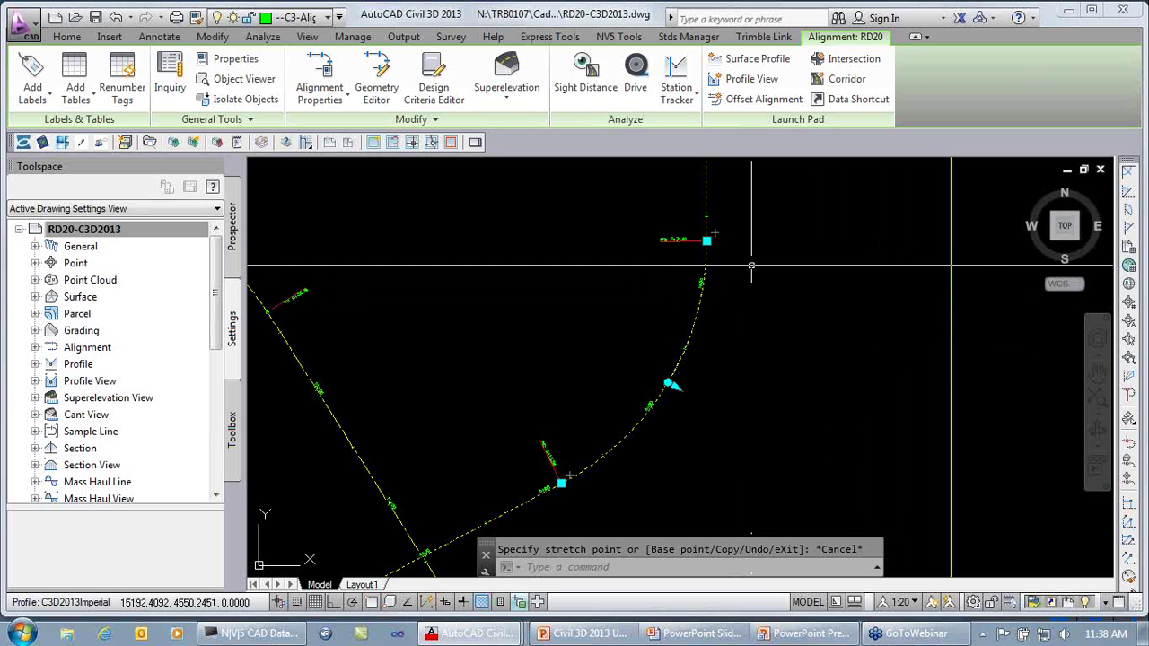
{"action": "right_click", "coordinate": [764, 195]}
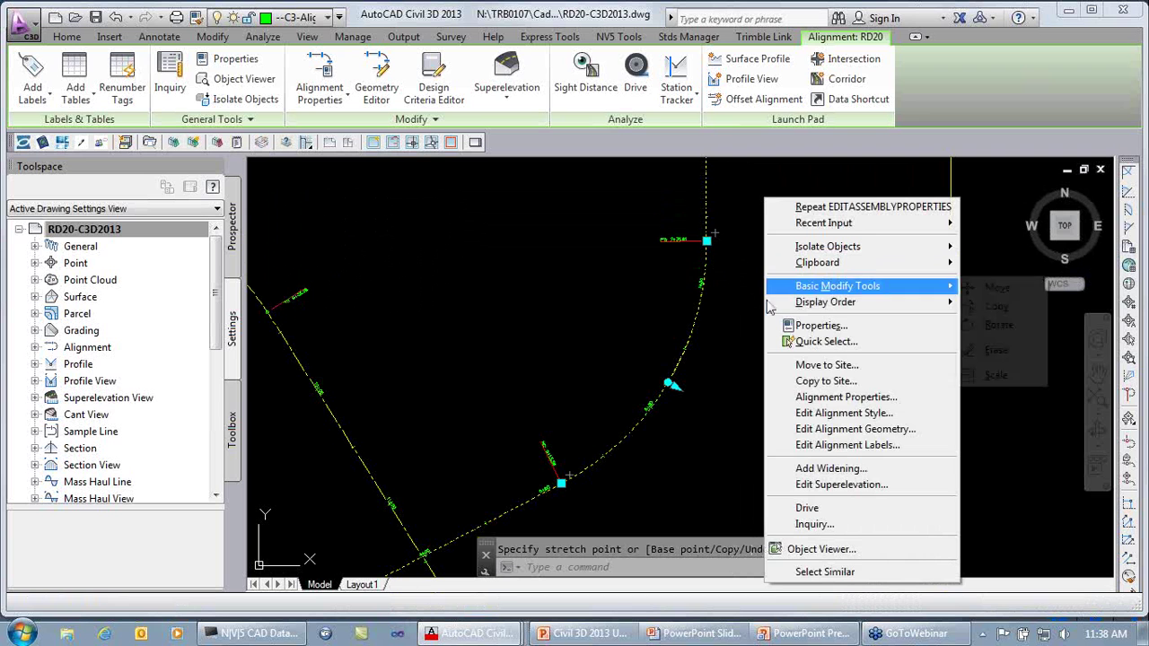
{"action": "left_click", "coordinate": [831, 397]}
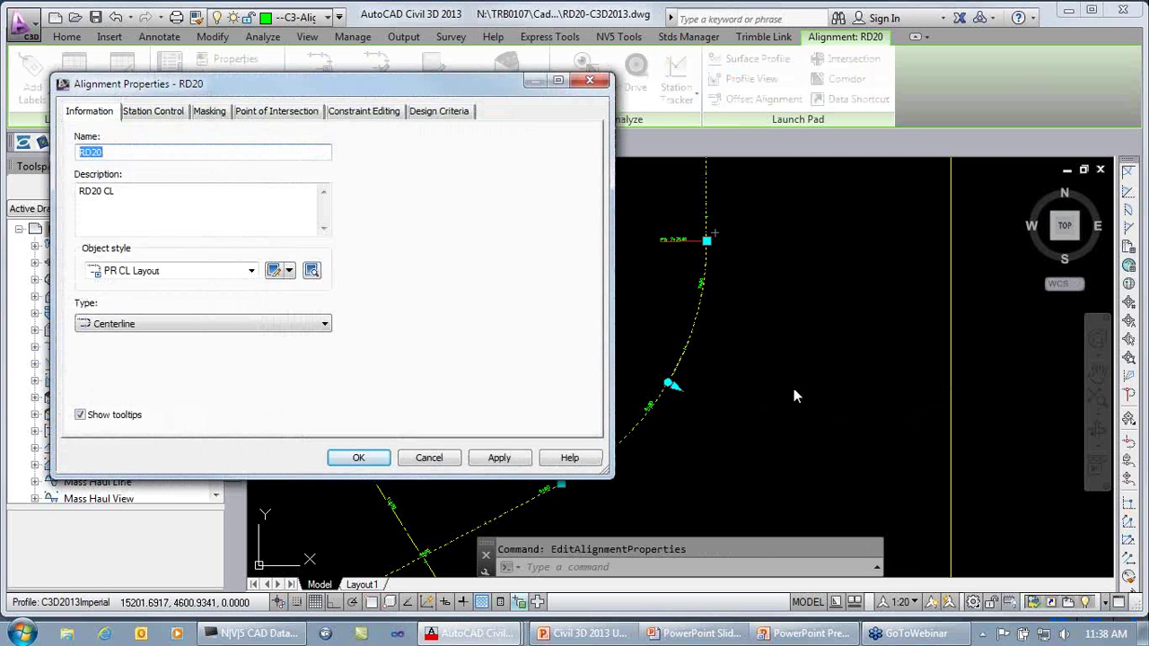
{"action": "left_click", "coordinate": [370, 117]}
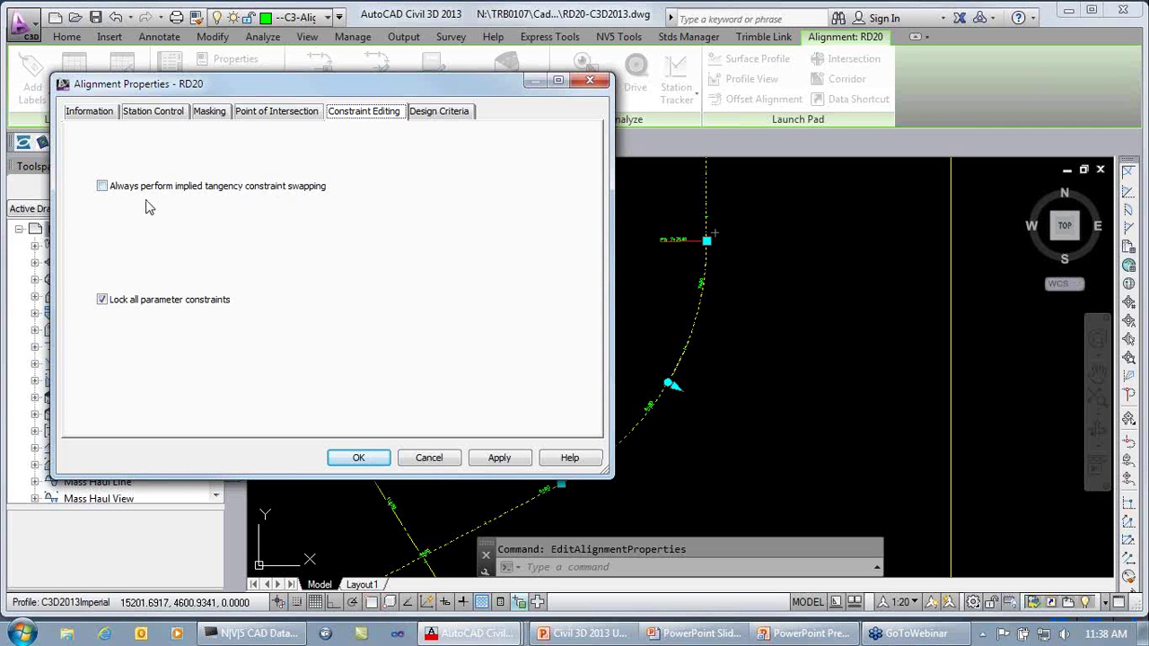
{"action": "left_click", "coordinate": [104, 192]}
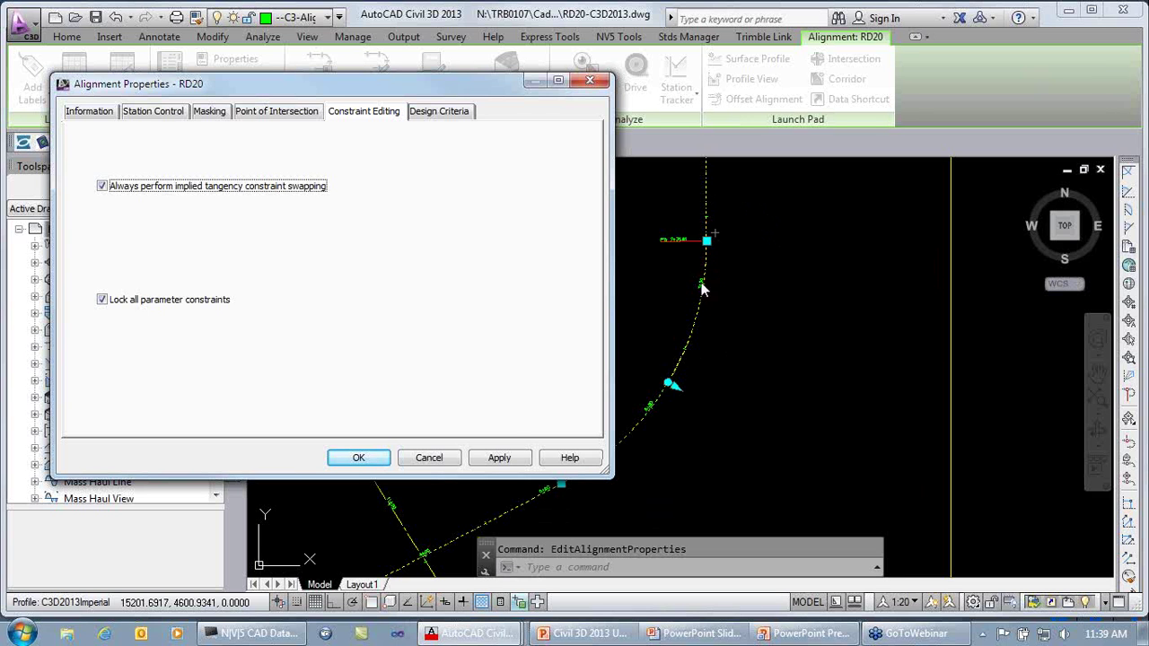
{"action": "left_click", "coordinate": [103, 188]}
{"action": "left_click", "coordinate": [192, 187]}
{"action": "left_click", "coordinate": [351, 460]}
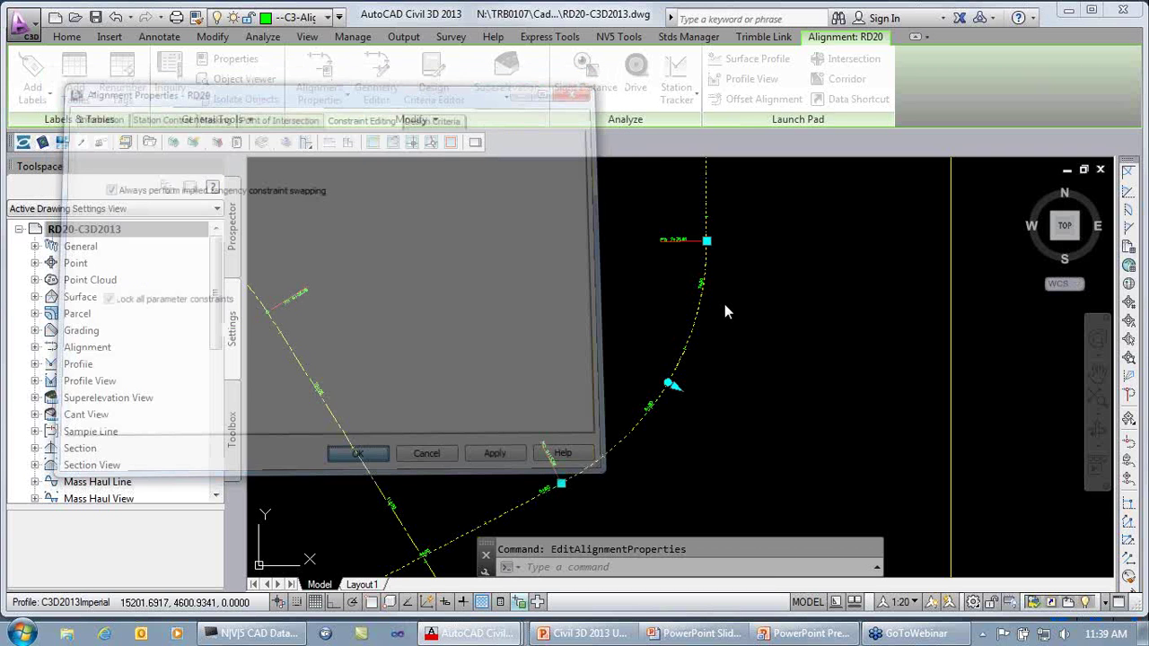
- Bring up the geometry editing tools for the RD20 alignment, look them over twice, and close them
{"action": "right_click", "coordinate": [726, 304]}
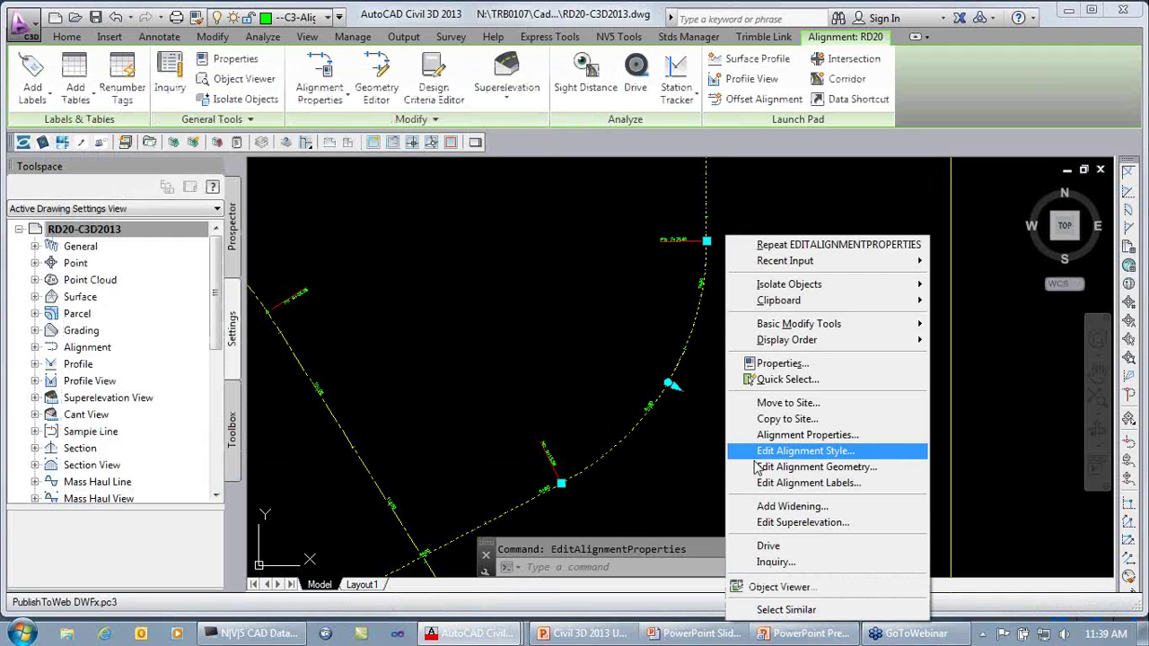
{"action": "left_click", "coordinate": [783, 467]}
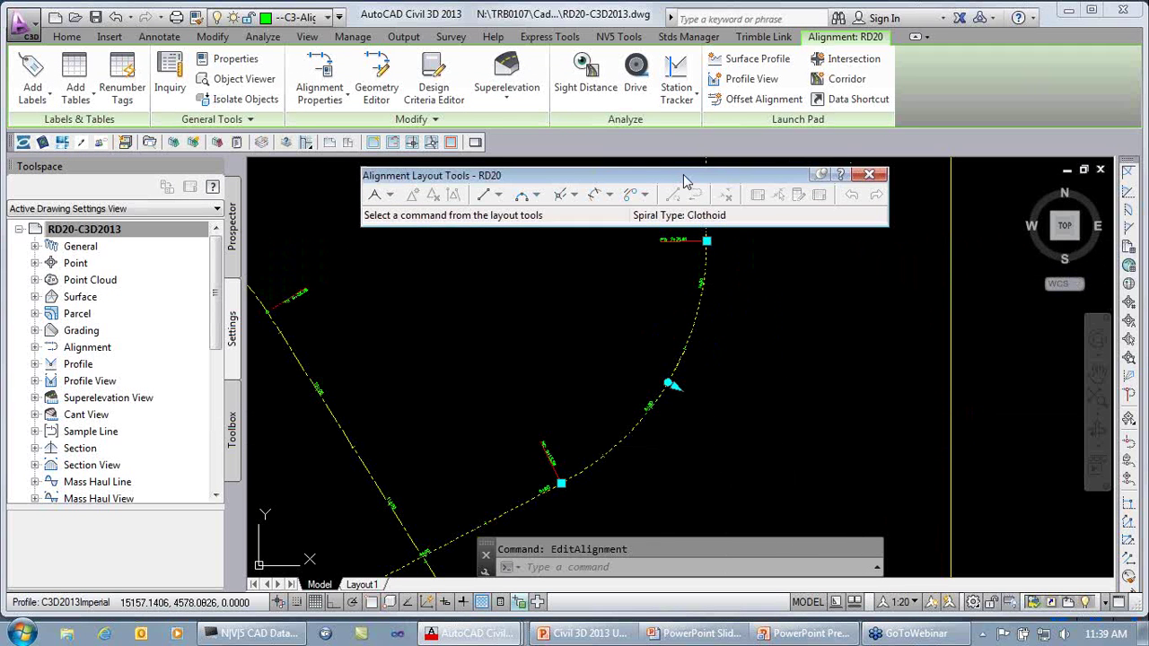
{"action": "left_click_drag", "start_coordinate": [684, 175], "coordinate": [667, 163]}
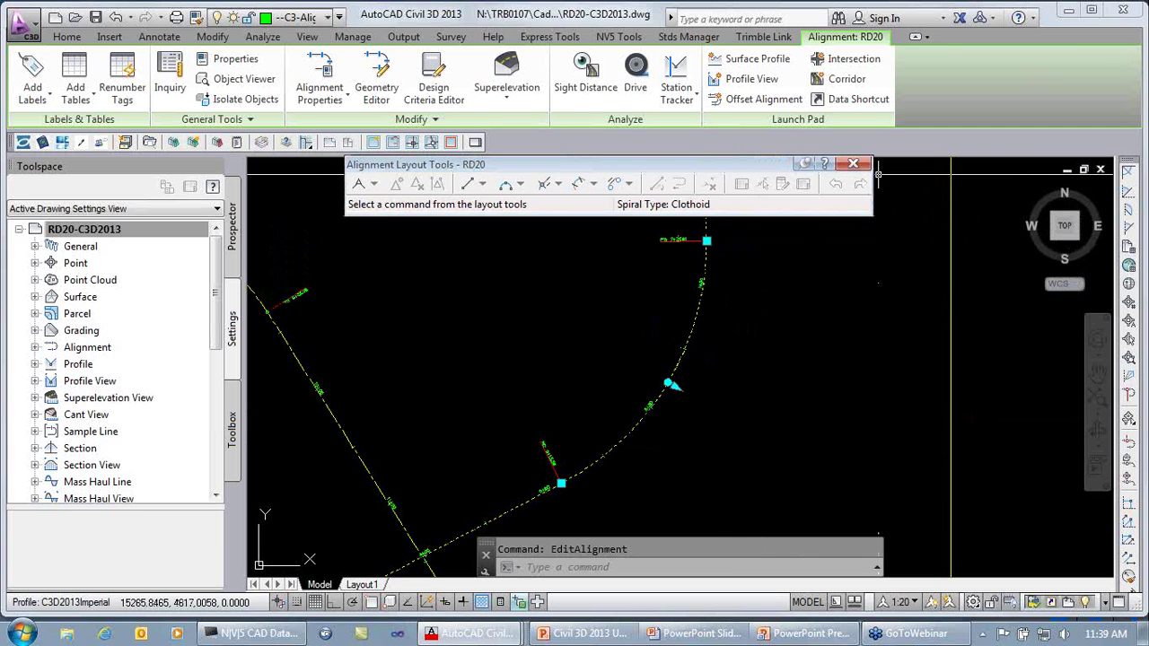
{"action": "left_click", "coordinate": [854, 163]}
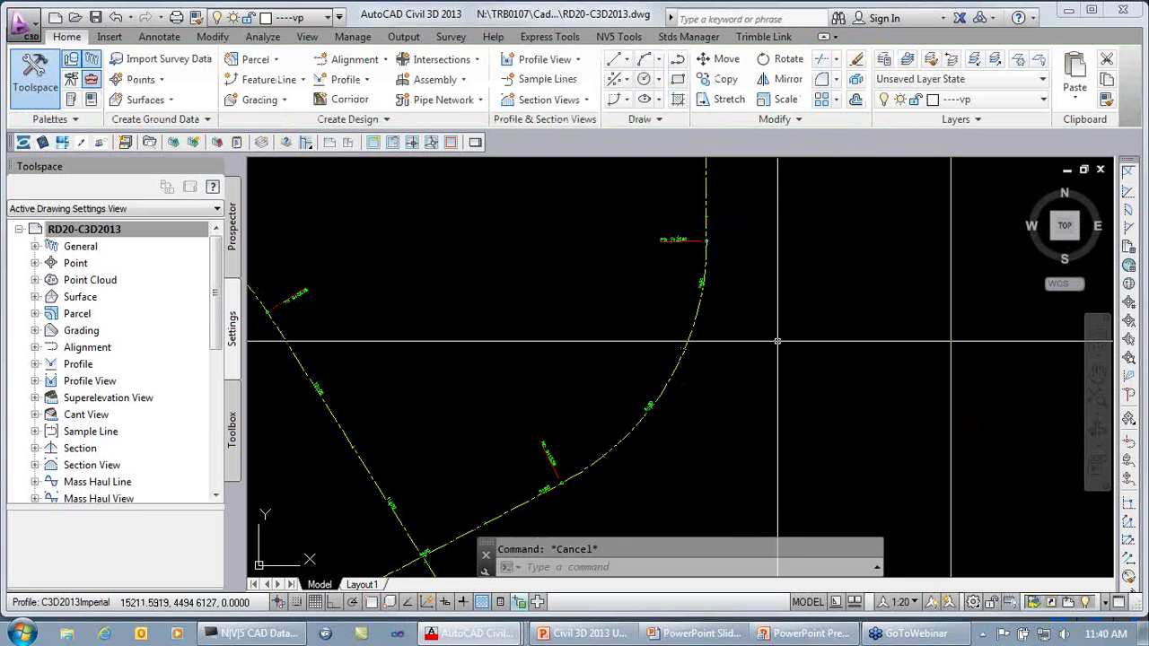
{"action": "left_click", "coordinate": [697, 323]}
{"action": "right_click", "coordinate": [746, 319]}
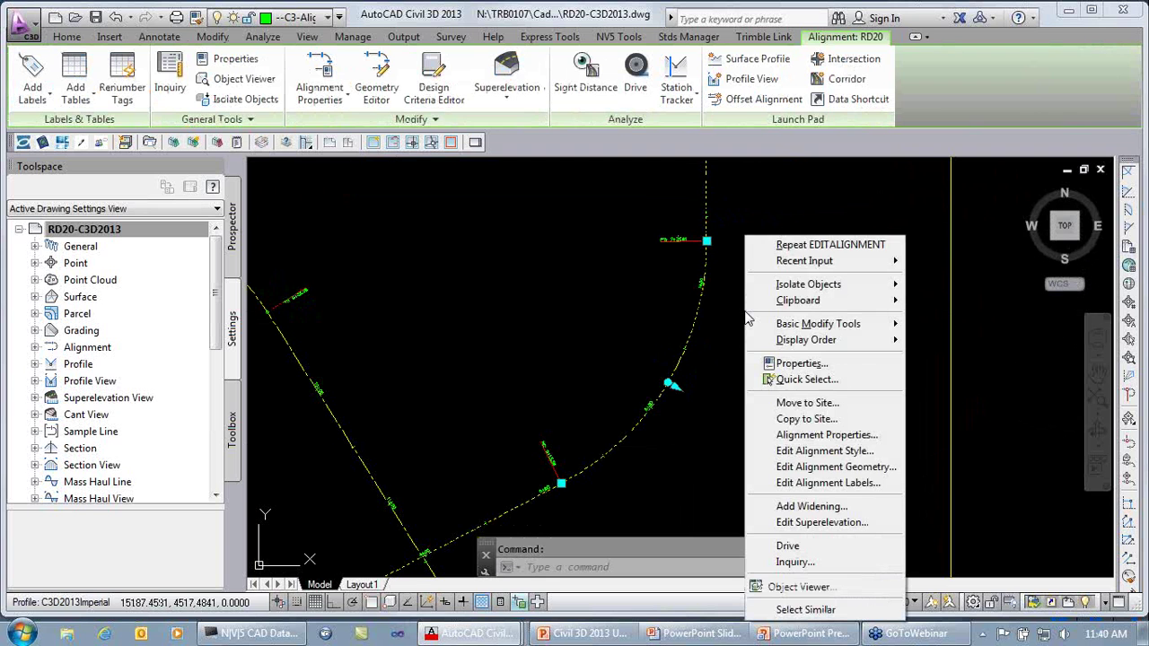
{"action": "left_click", "coordinate": [807, 467]}
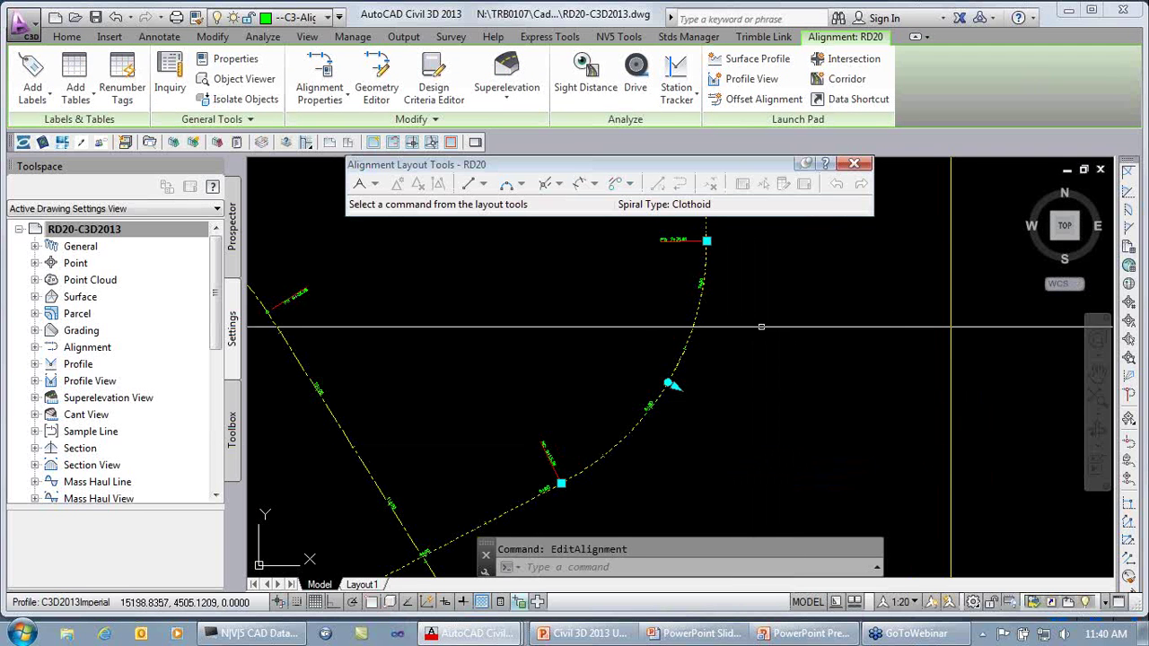
{"action": "left_click", "coordinate": [853, 163]}
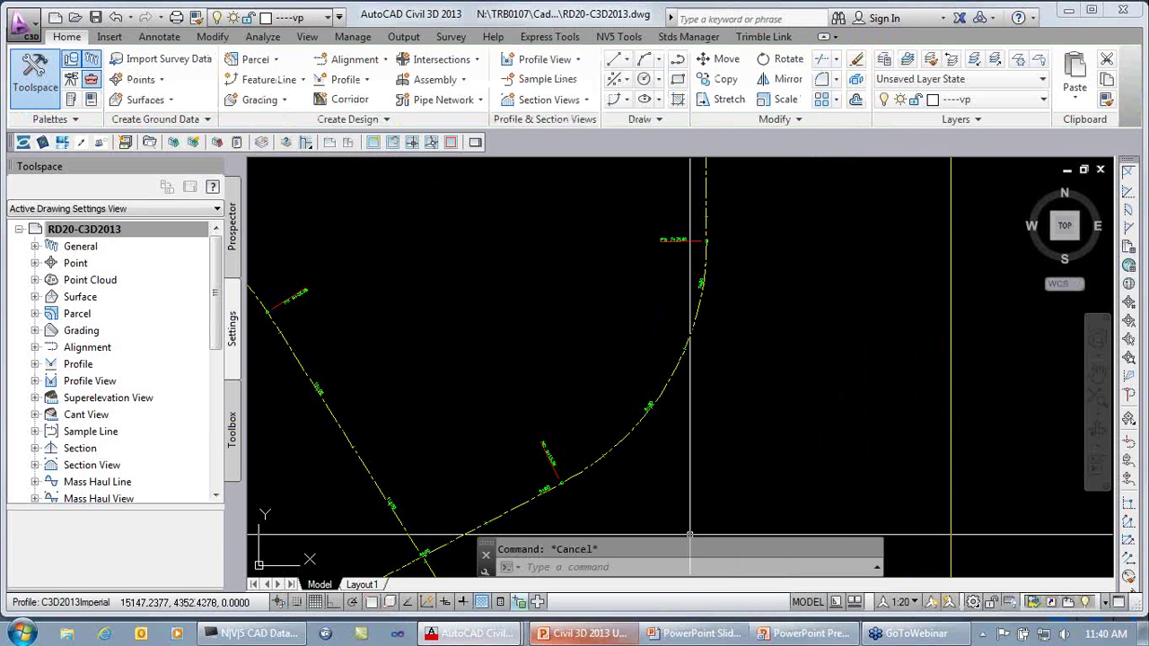
- Look through the open drawings RAIL10-C3, PRSX-C3 and RD01-WithSD-C3D2013, and return to RD20-C3D2013
{"action": "mouse_move", "coordinate": [458, 634]}
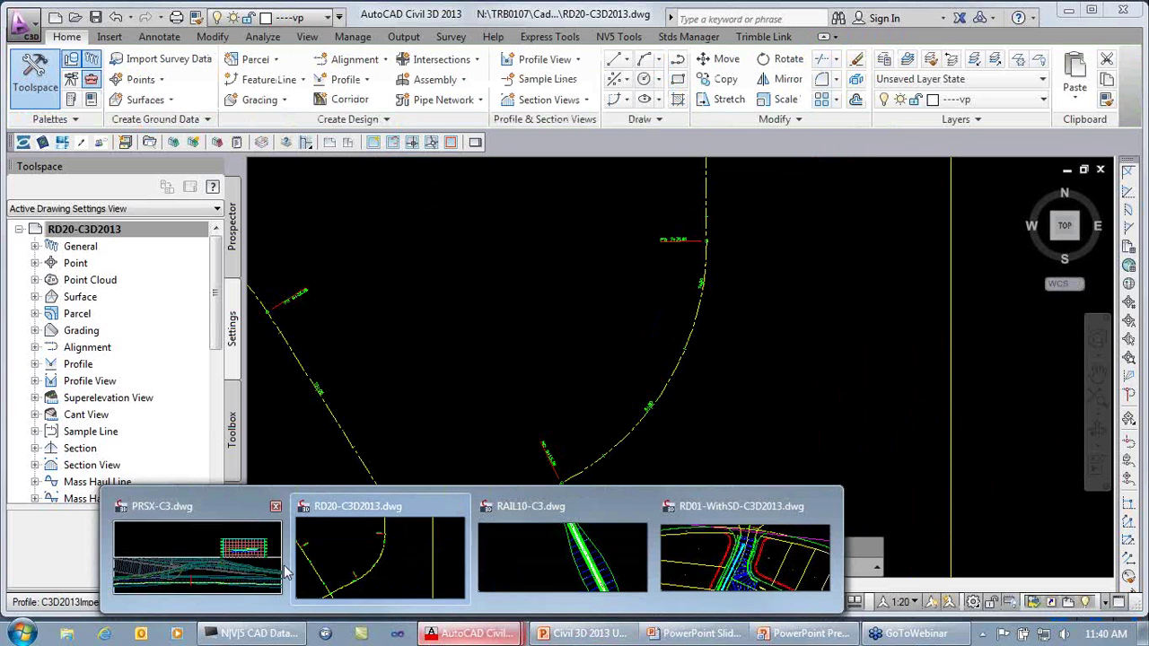
{"action": "left_click", "coordinate": [558, 574]}
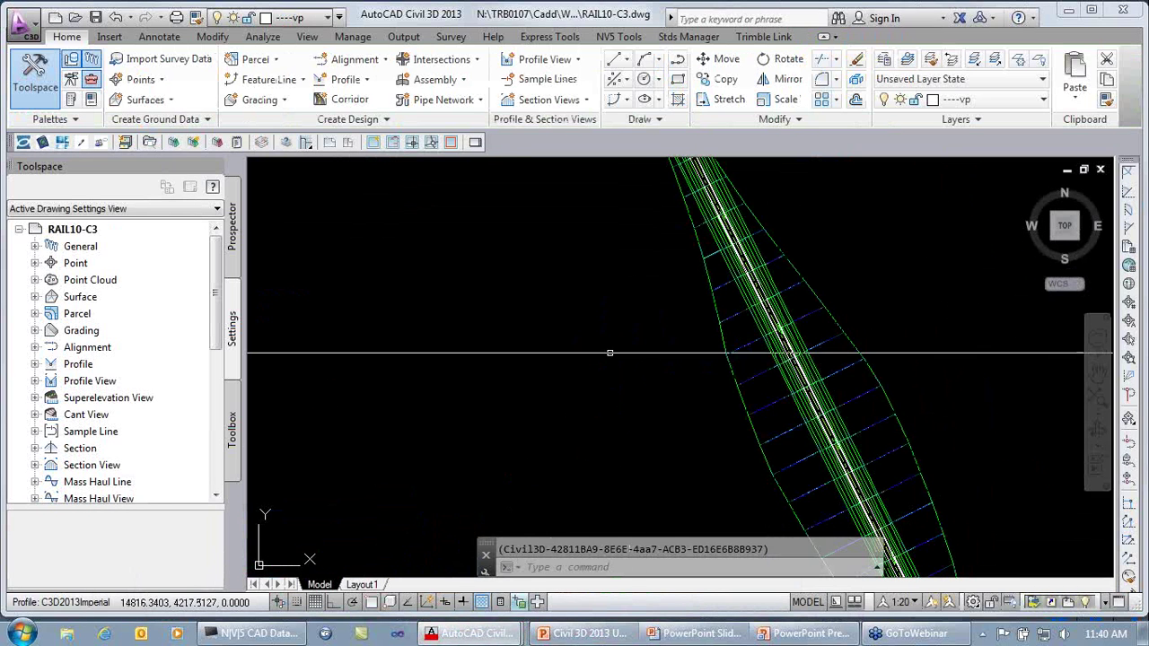
{"action": "mouse_move", "coordinate": [440, 632]}
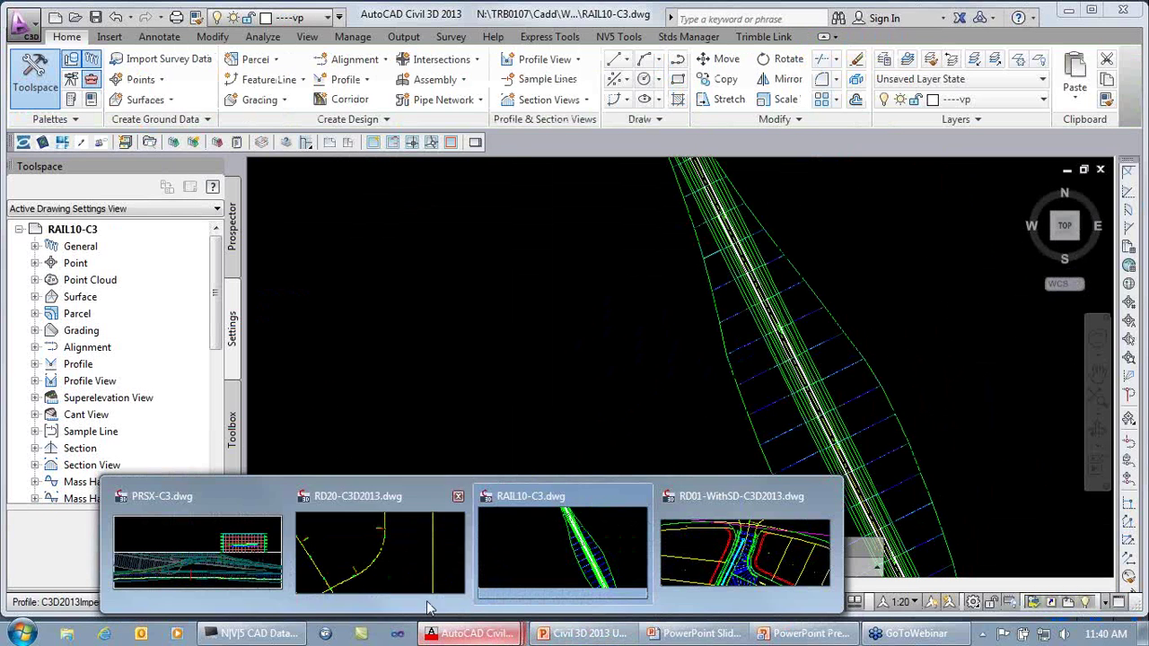
{"action": "left_click", "coordinate": [241, 575]}
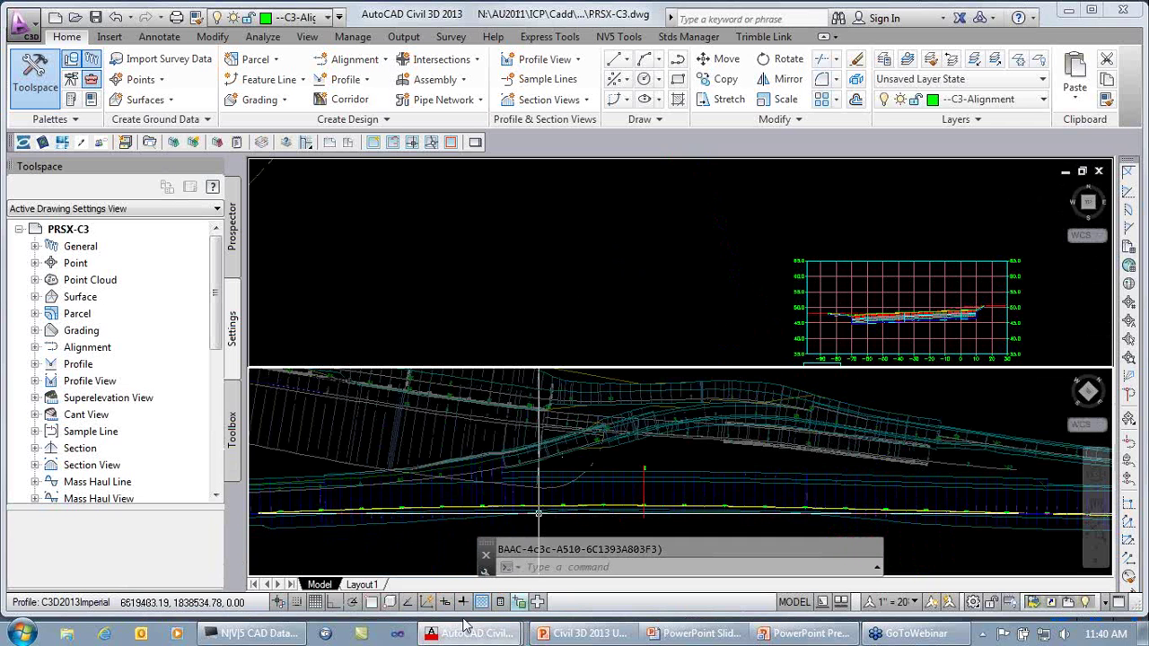
{"action": "mouse_move", "coordinate": [465, 624]}
{"action": "left_click", "coordinate": [746, 551]}
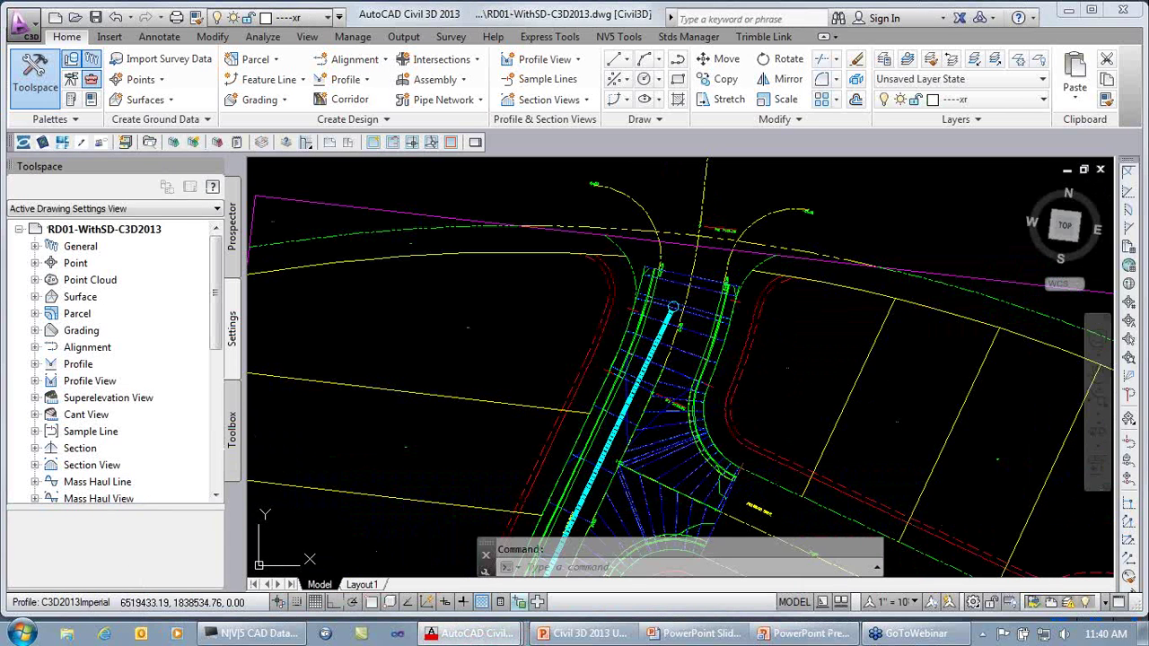
{"action": "mouse_move", "coordinate": [453, 636]}
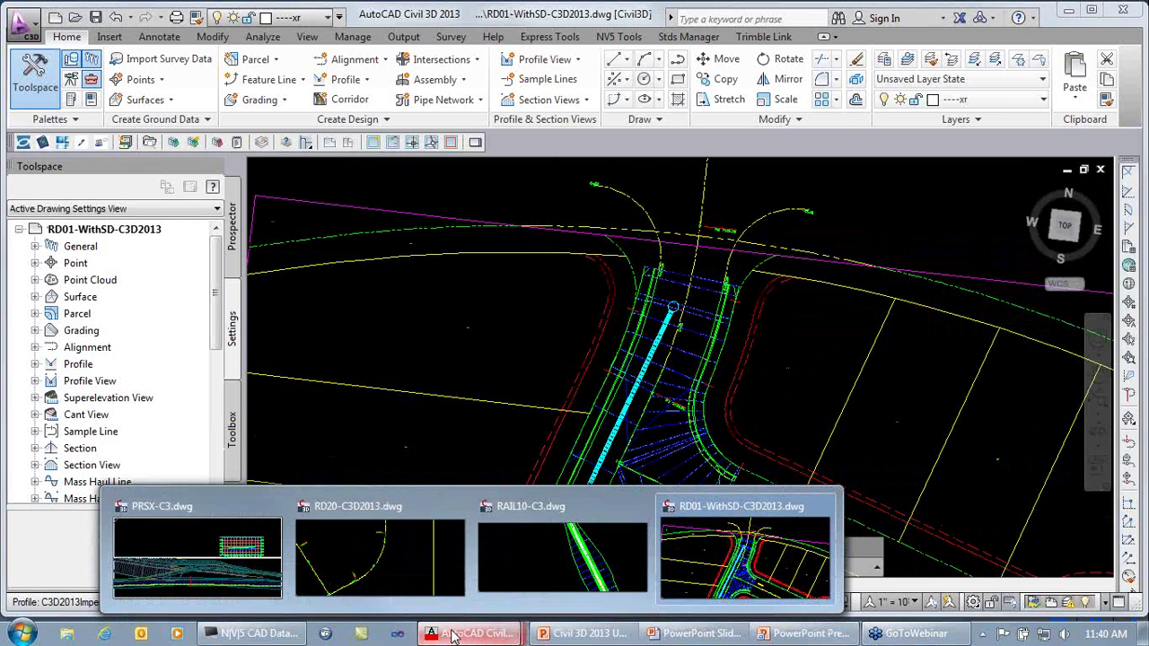
{"action": "left_click", "coordinate": [372, 572]}
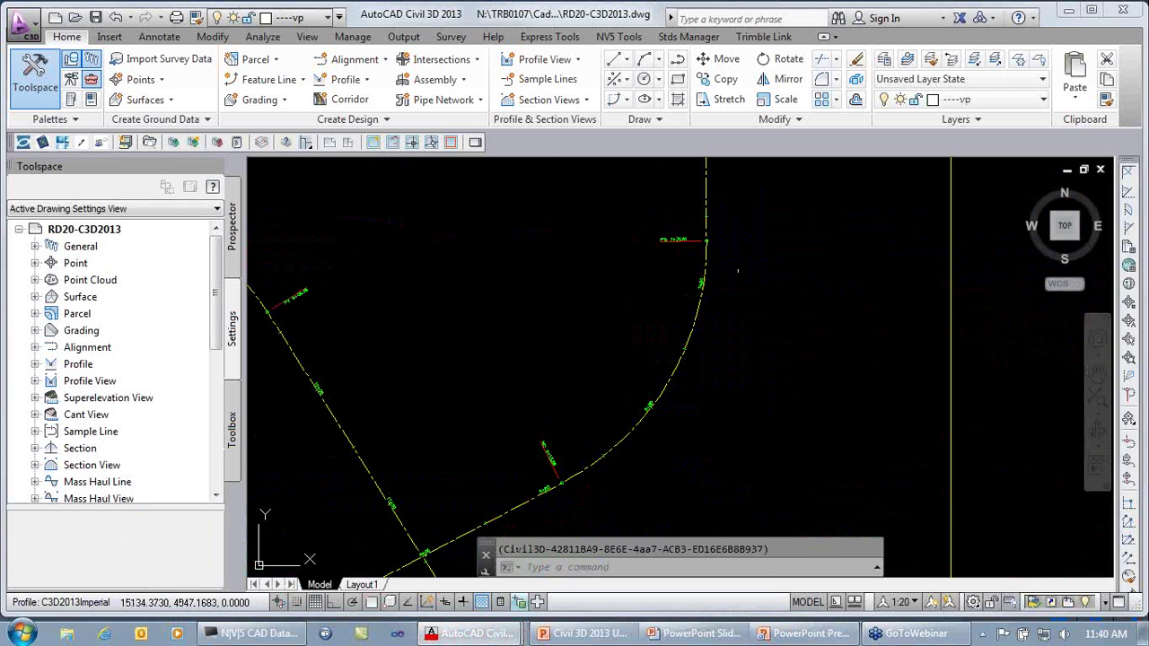
- Check the Alignment Layout Tools for the RD20 curve again and close them without editing the geometry
{"action": "left_click", "coordinate": [691, 331]}
{"action": "right_click", "coordinate": [734, 335]}
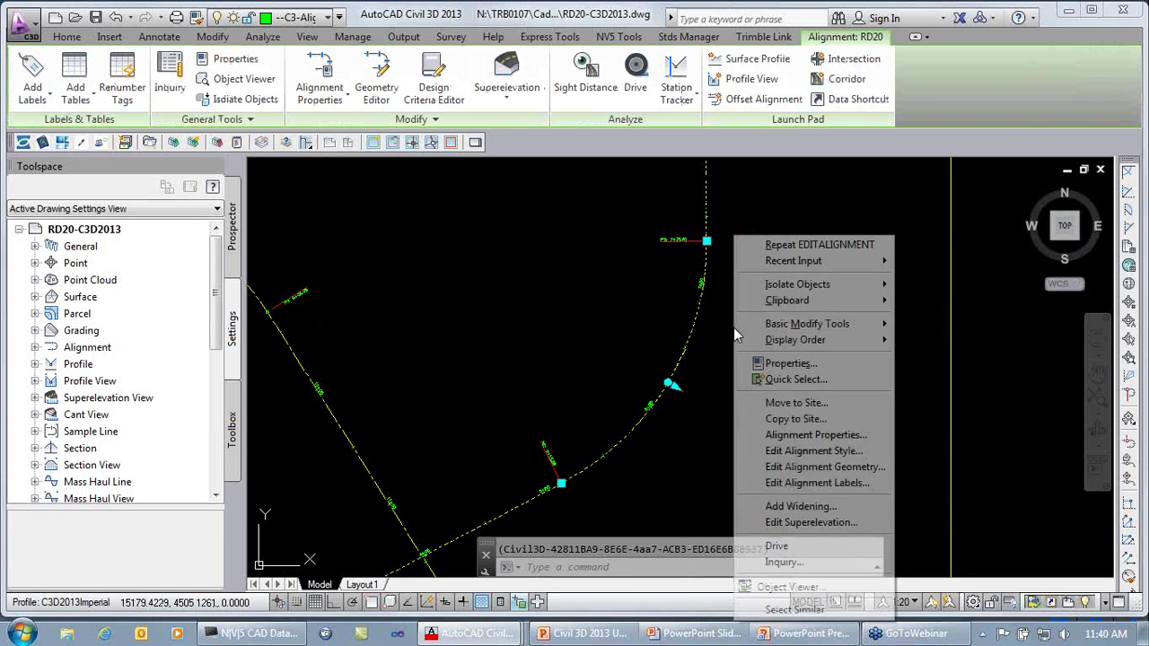
{"action": "left_click", "coordinate": [796, 467]}
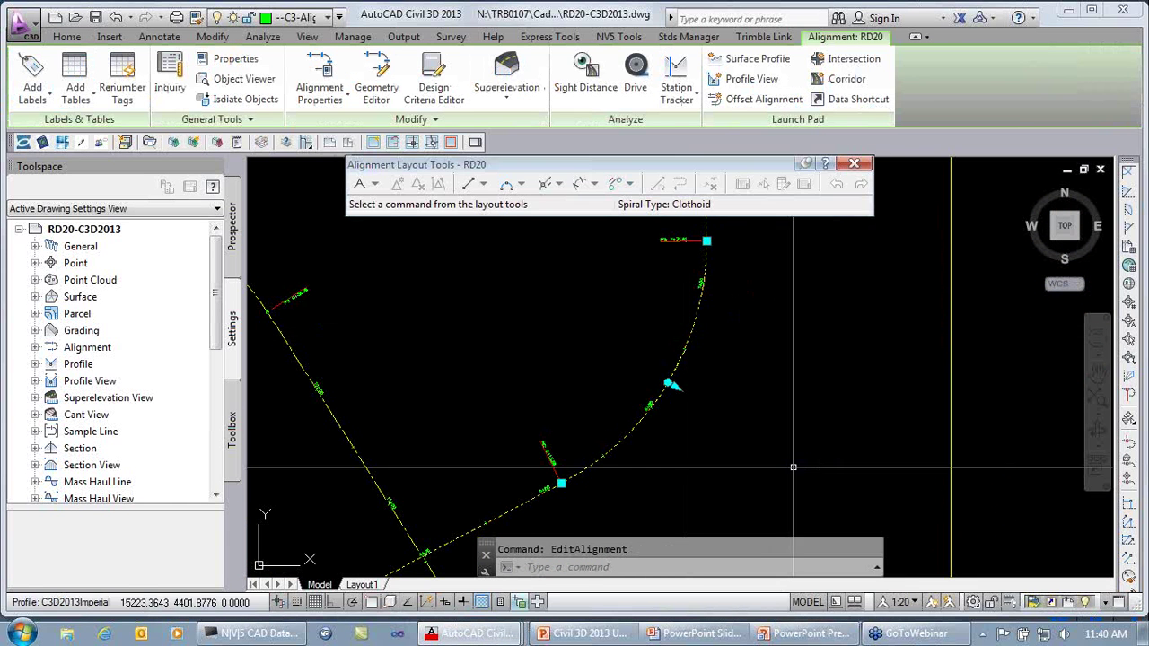
{"action": "left_click_drag", "start_coordinate": [682, 164], "coordinate": [651, 181]}
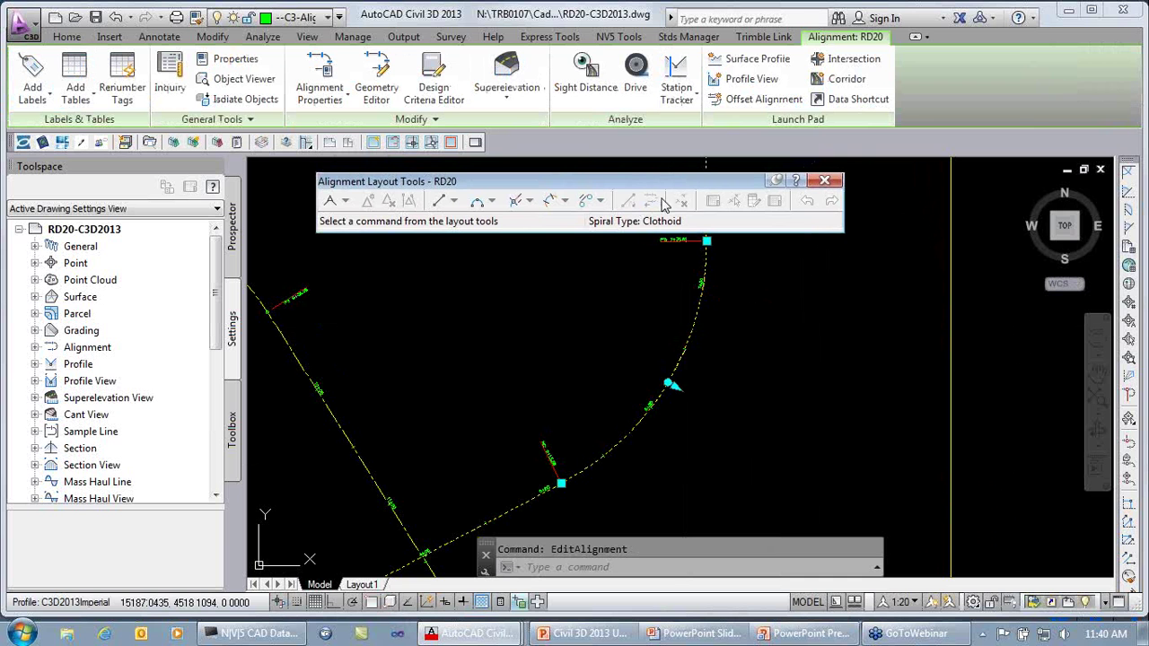
{"action": "left_click", "coordinate": [824, 181]}
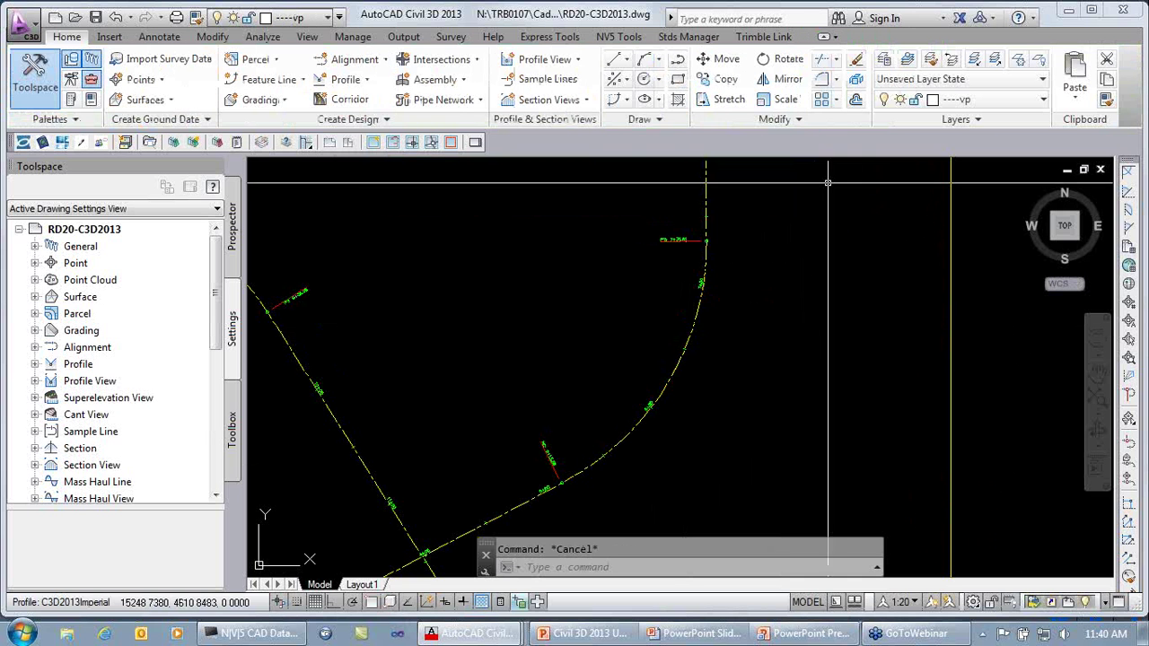
- Close the RD01-WithSD-C3D2013 drawing without saving its changes
{"action": "mouse_move", "coordinate": [472, 634]}
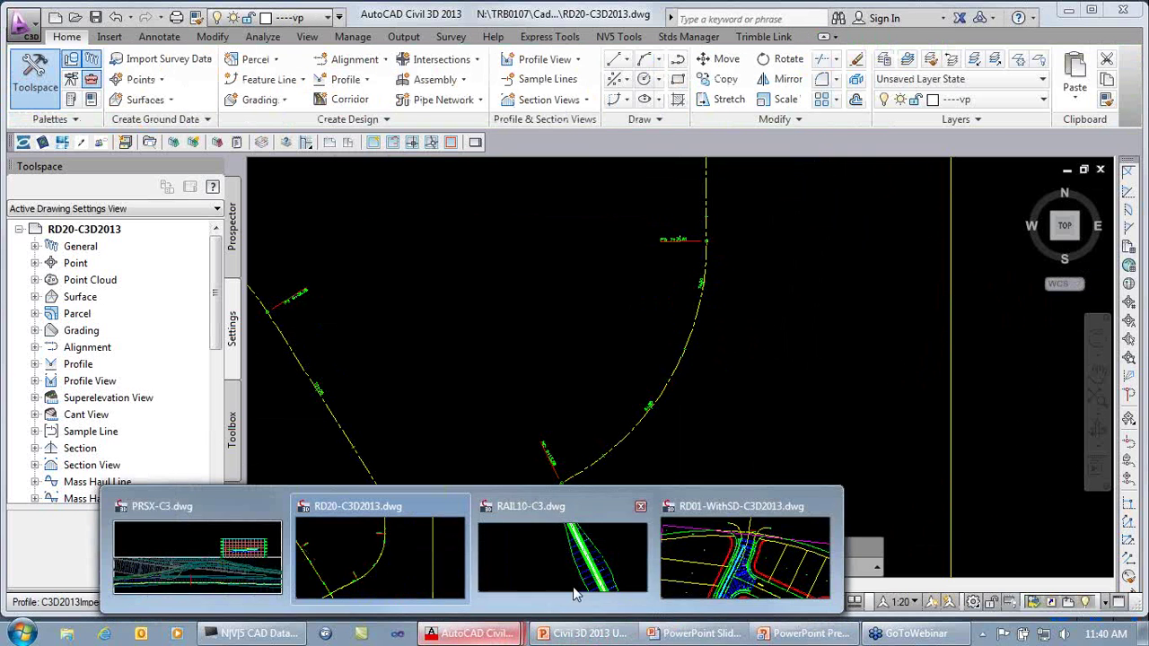
{"action": "left_click", "coordinate": [823, 508]}
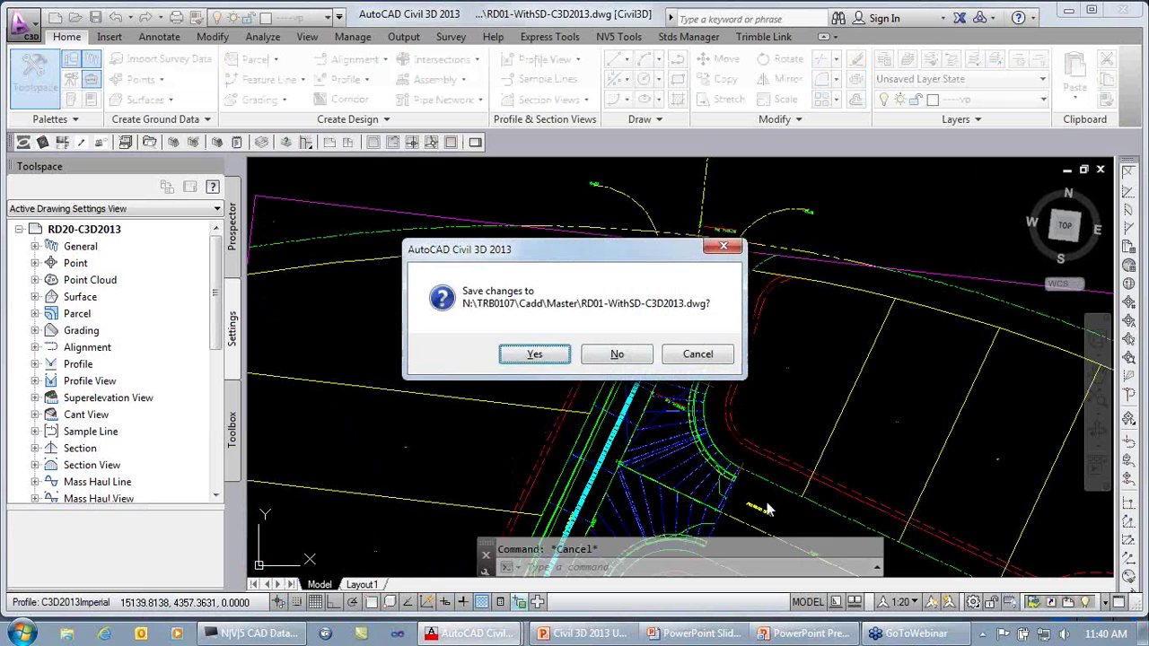
{"action": "left_click", "coordinate": [617, 354]}
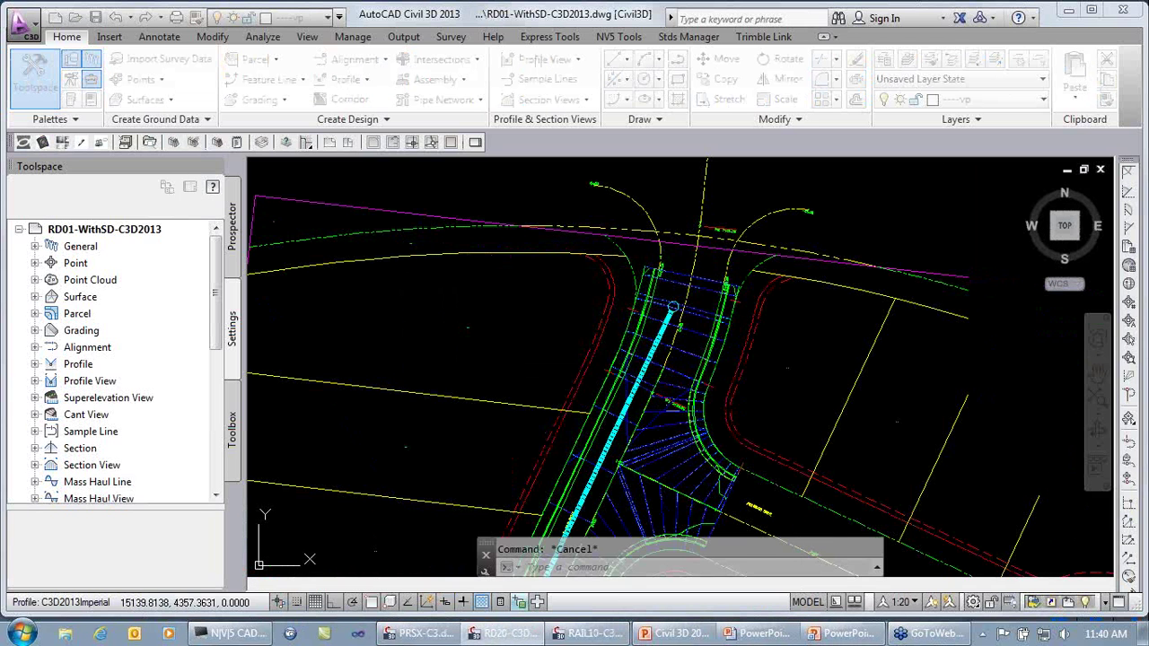
- Bring up the geometry editing tools for the RD20 alignment, check which are available, and close them
{"action": "left_click", "coordinate": [631, 437]}
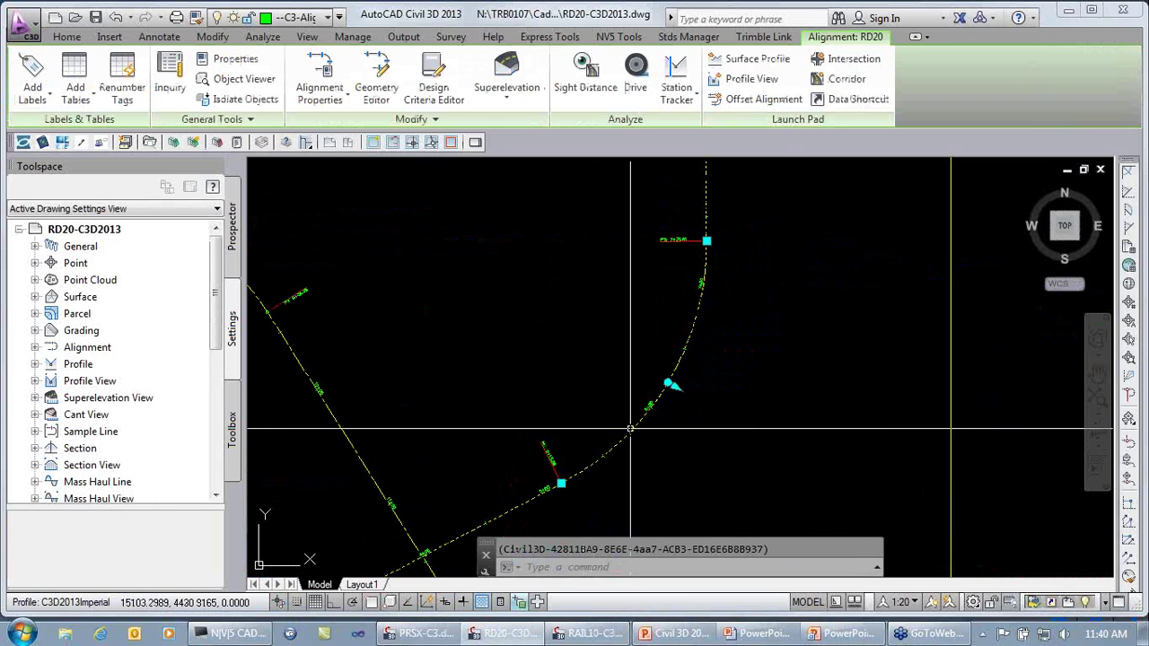
{"action": "right_click", "coordinate": [631, 438]}
{"action": "left_click", "coordinate": [709, 275]}
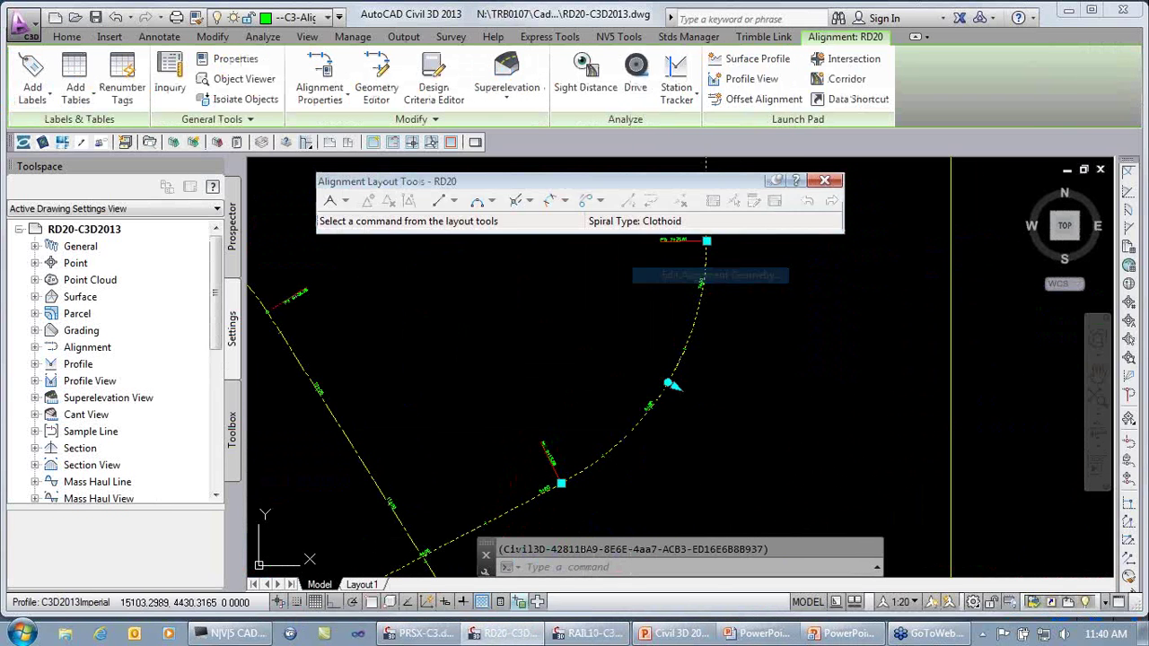
{"action": "left_click", "coordinate": [824, 180]}
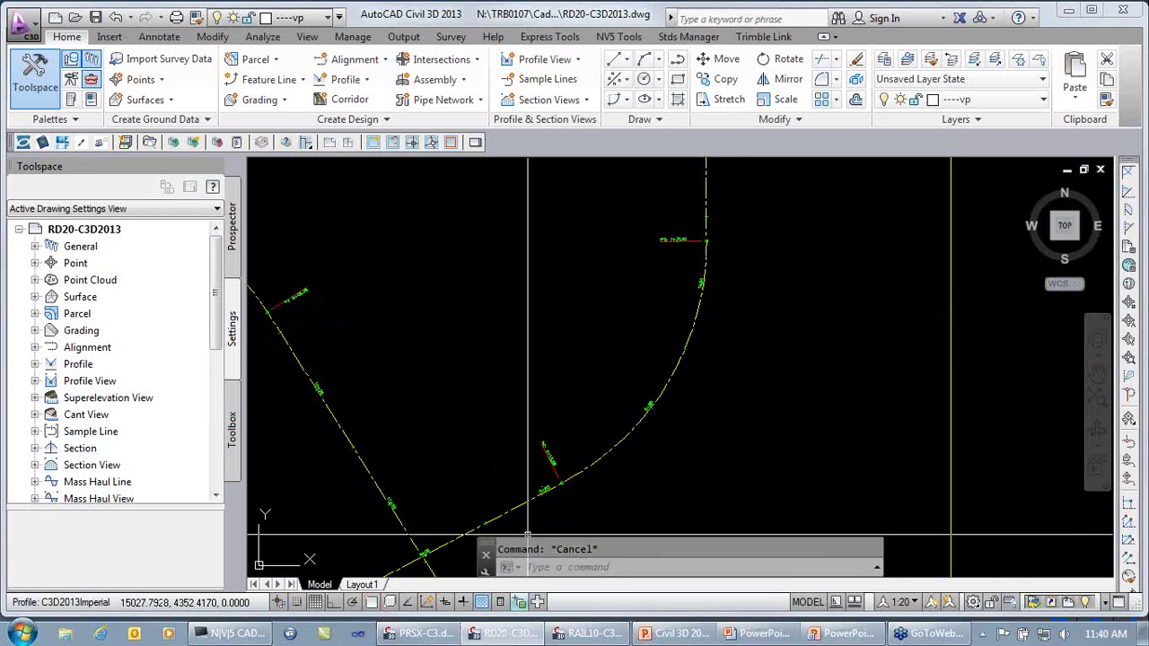
- Close the RAIL10-C3 drawing without saving, and close the PRSX-C3 drawing as well
{"action": "left_click", "coordinate": [588, 634]}
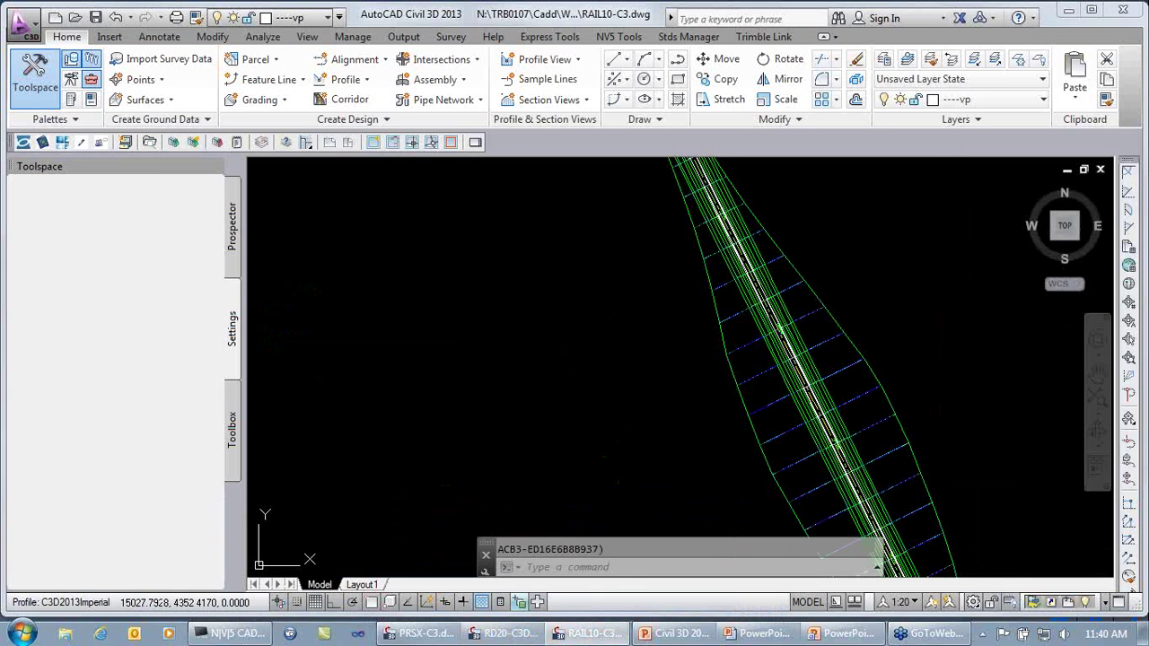
{"action": "left_click", "coordinate": [1101, 170]}
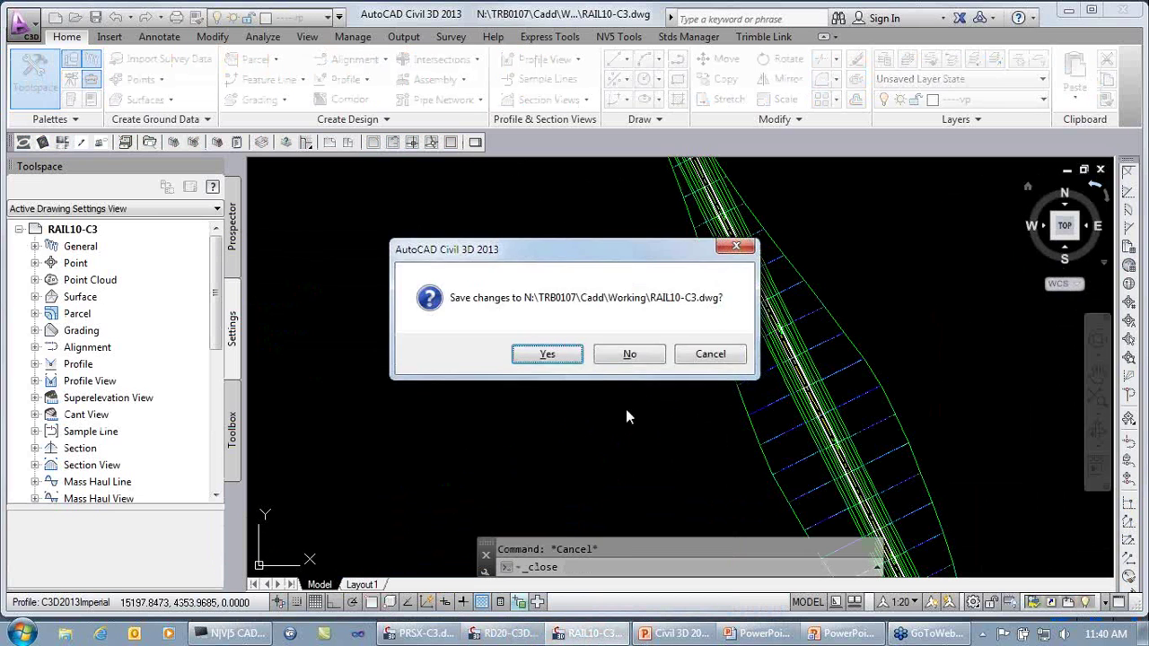
{"action": "left_click", "coordinate": [627, 354]}
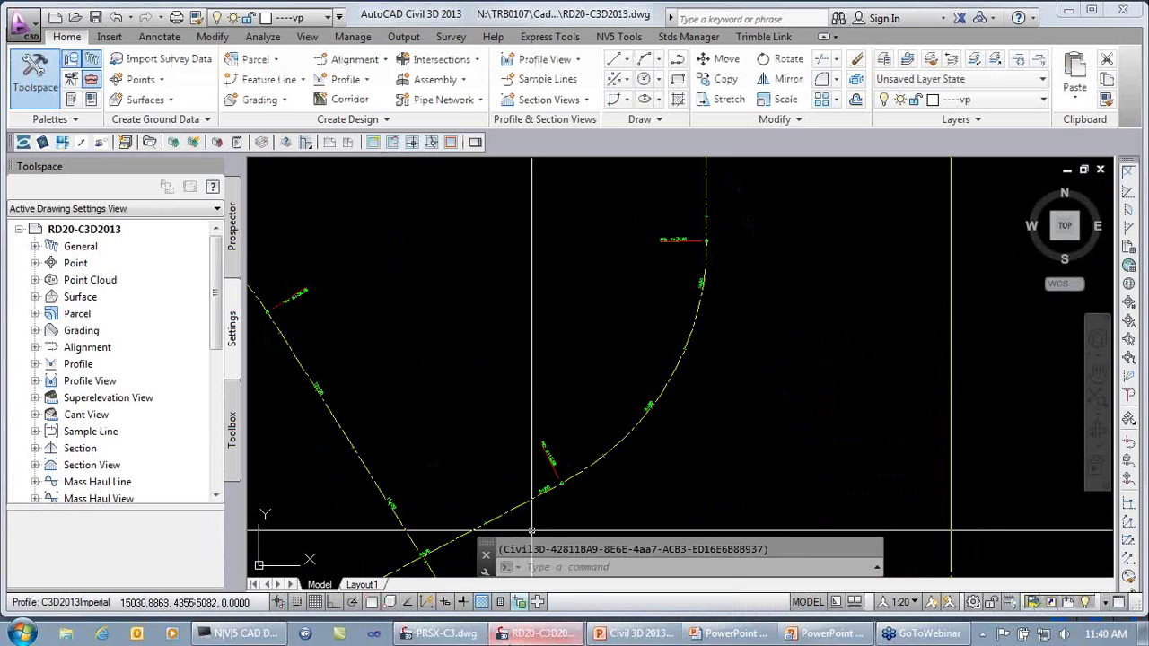
{"action": "left_click", "coordinate": [440, 634]}
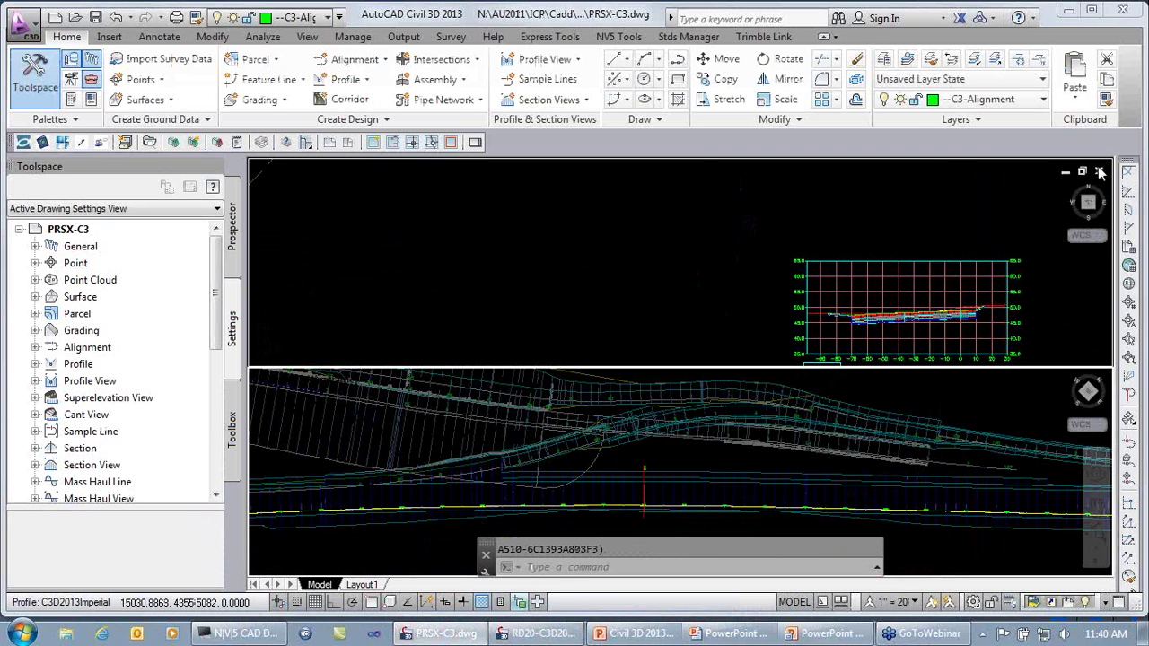
{"action": "left_click", "coordinate": [1100, 171]}
{"action": "left_click", "coordinate": [546, 356]}
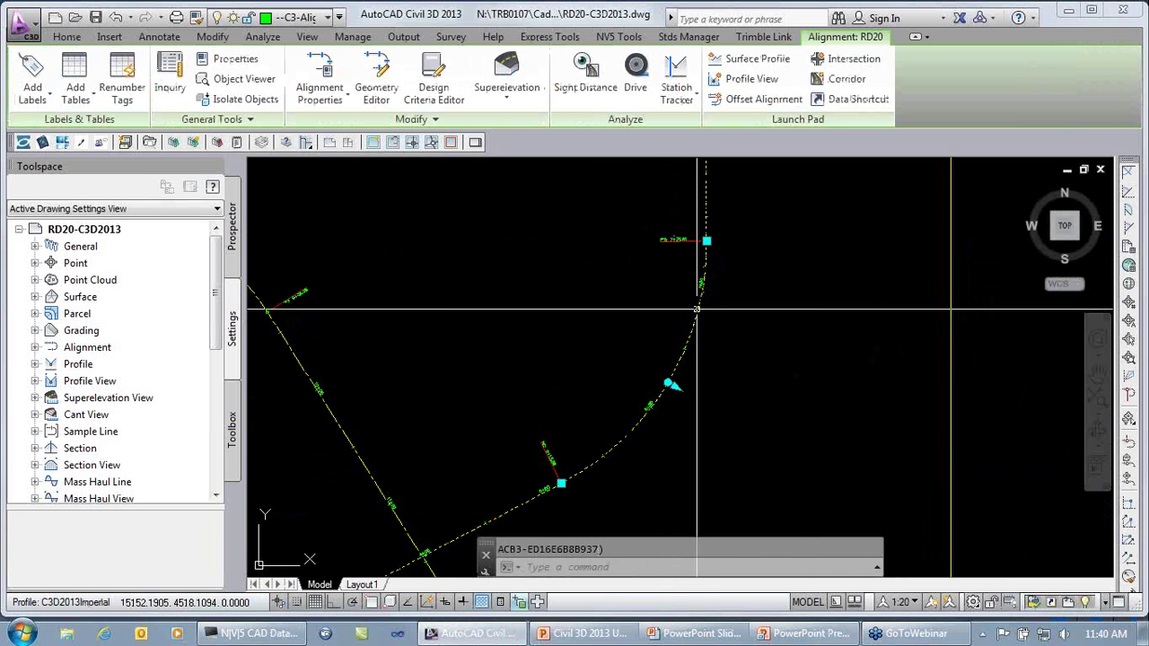
- Recheck the Alignment Layout Tools for RD20 with the other drawings closed, and dismiss them
{"action": "right_click", "coordinate": [641, 314]}
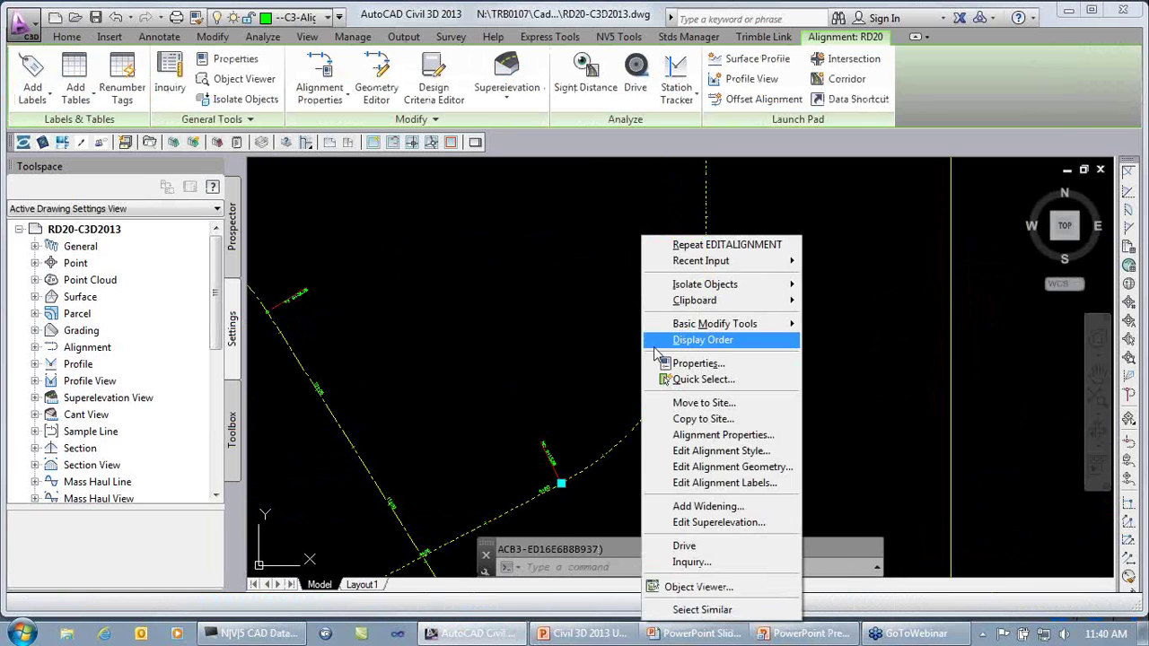
{"action": "left_click", "coordinate": [718, 467]}
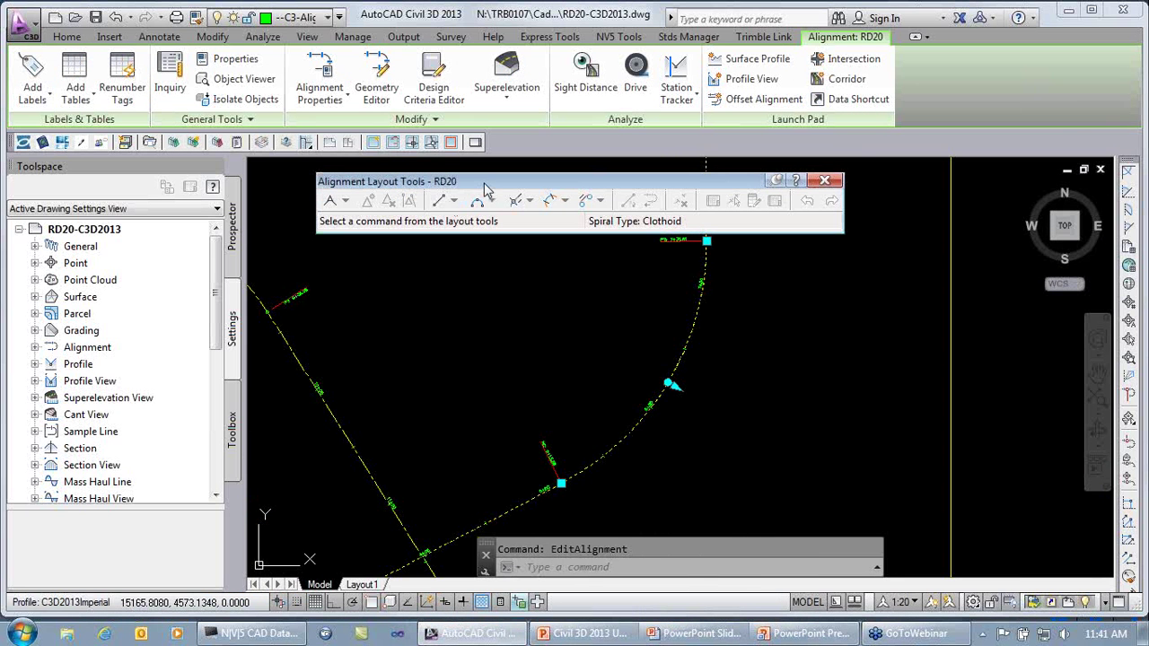
{"action": "left_click", "coordinate": [824, 180]}
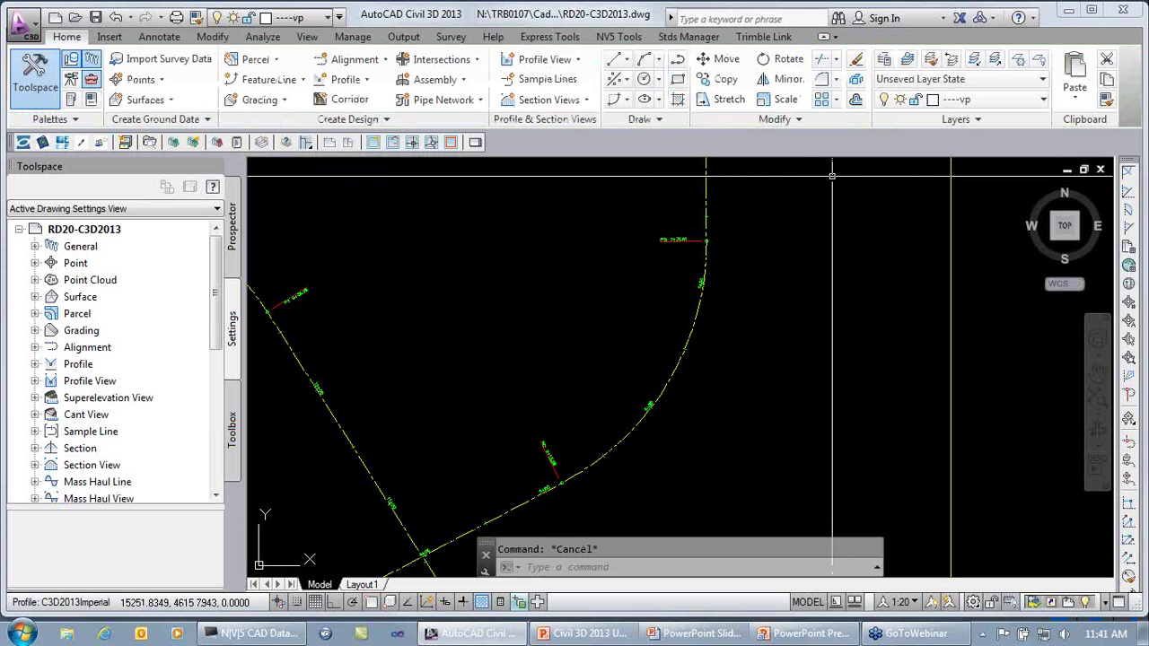
- Quit Civil 3D and reopen RD20-C3D2013.dwg from the recent work in CAD Data Manager
{"action": "left_click", "coordinate": [1122, 9]}
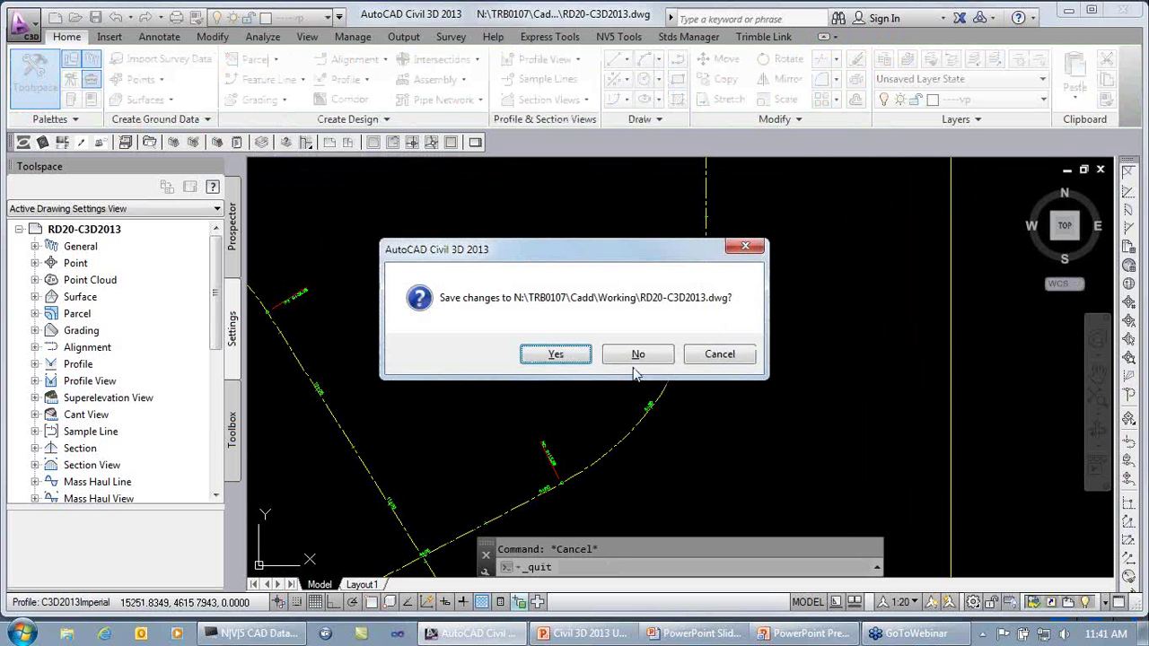
{"action": "left_click", "coordinate": [557, 355]}
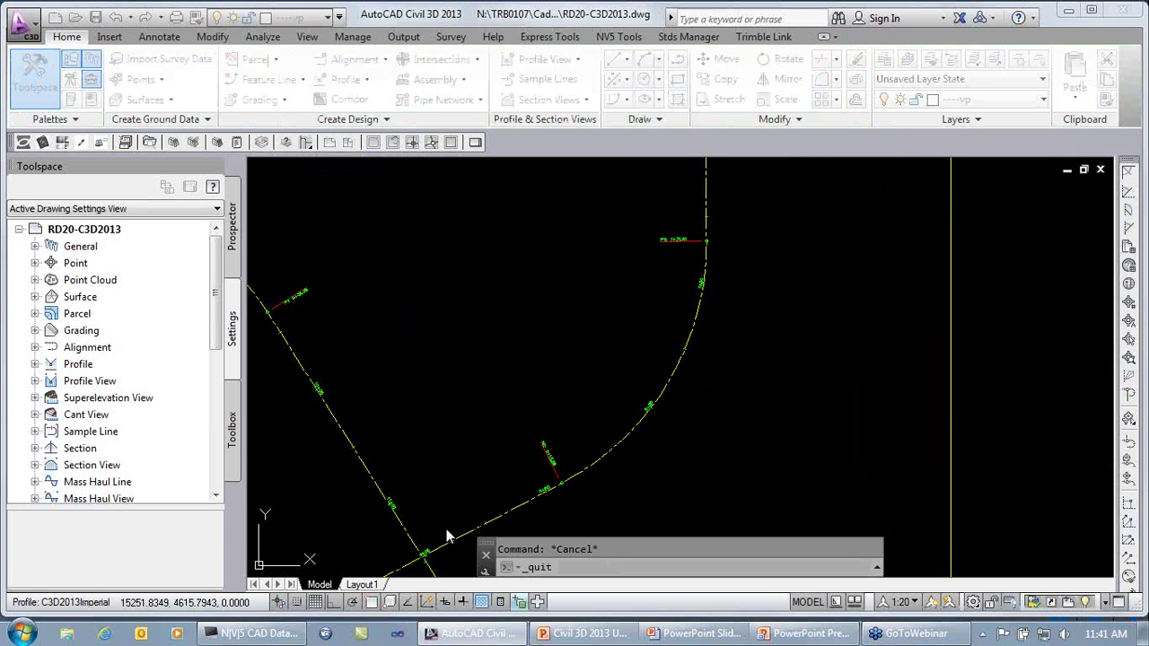
{"action": "mouse_move", "coordinate": [258, 634]}
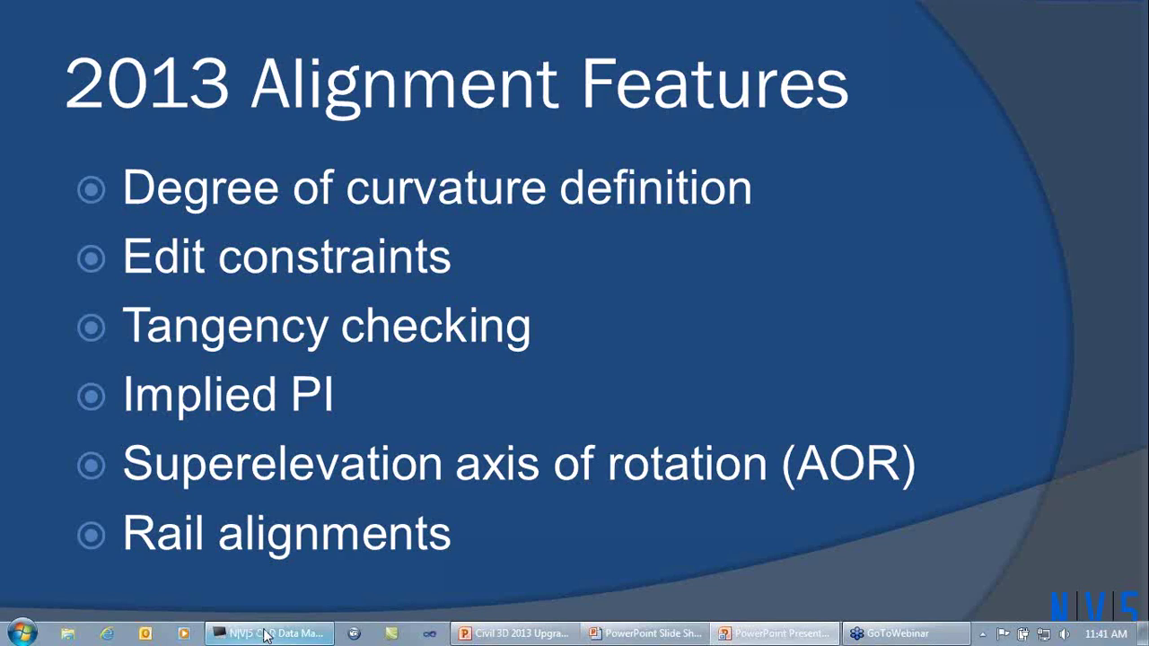
{"action": "left_click", "coordinate": [260, 635]}
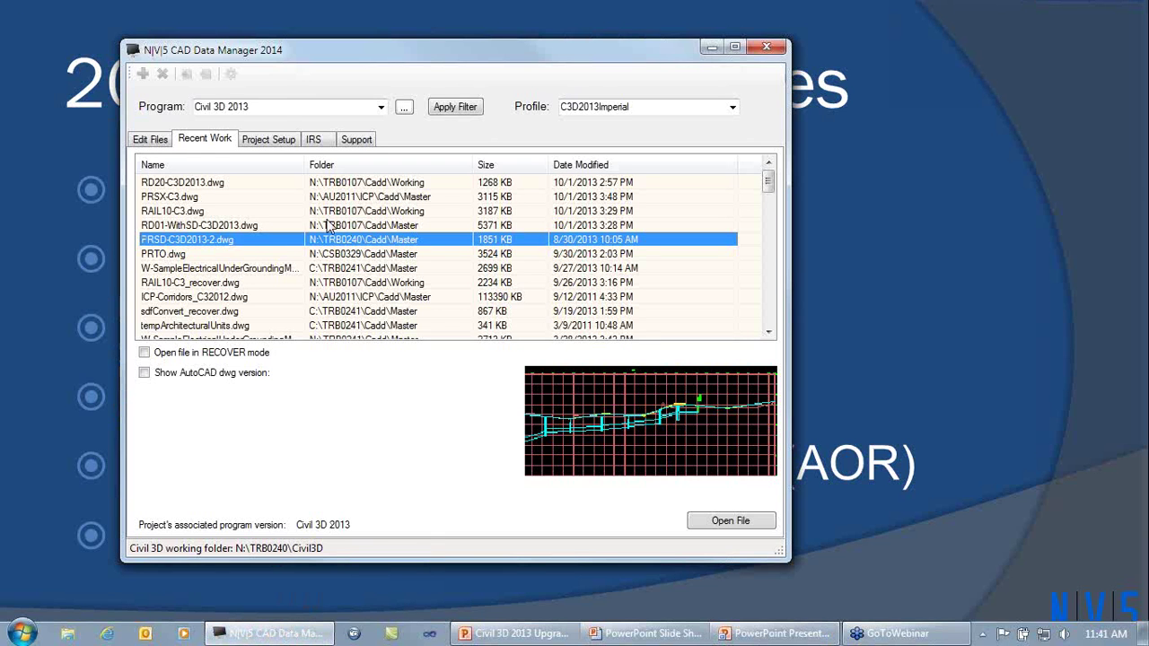
{"action": "left_click", "coordinate": [217, 184]}
{"action": "left_click", "coordinate": [713, 520]}
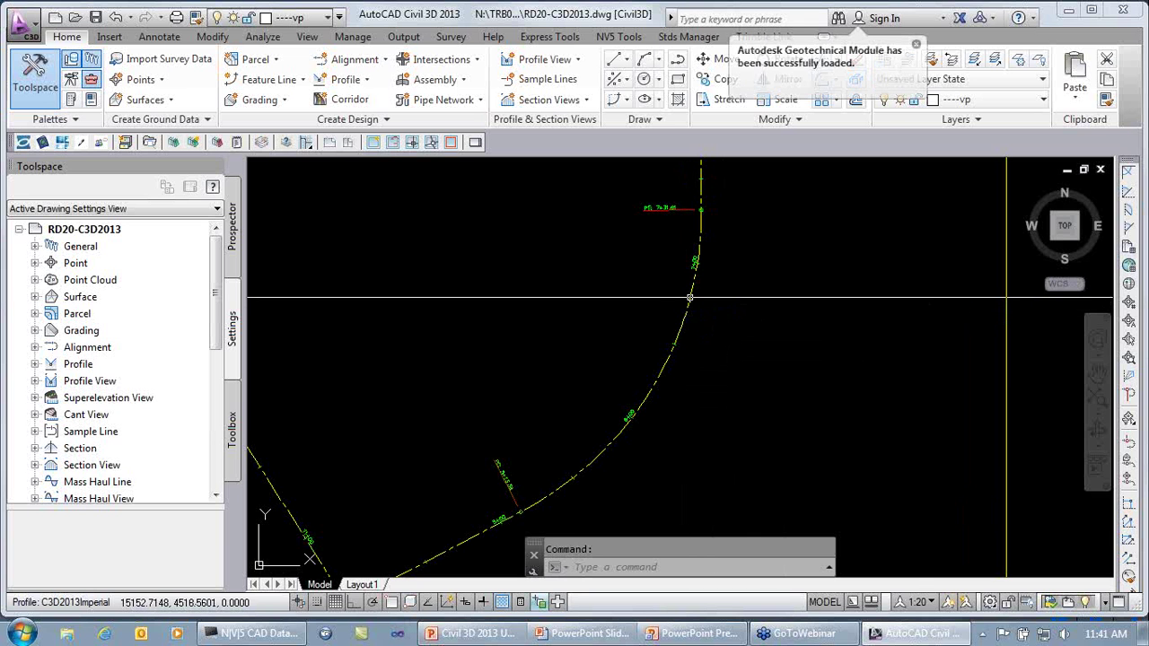
- Start editing the RD20 alignment geometry and show the layout parameters of its curve sub-entity
{"action": "left_click", "coordinate": [690, 298]}
{"action": "right_click", "coordinate": [758, 302]}
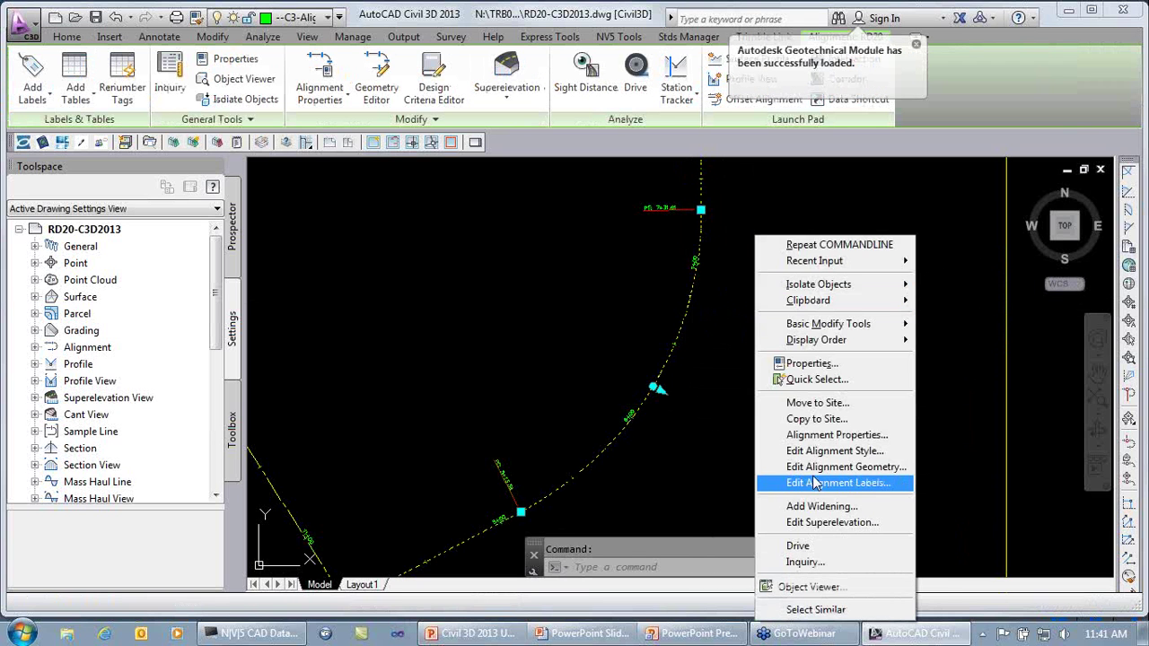
{"action": "left_click", "coordinate": [822, 468]}
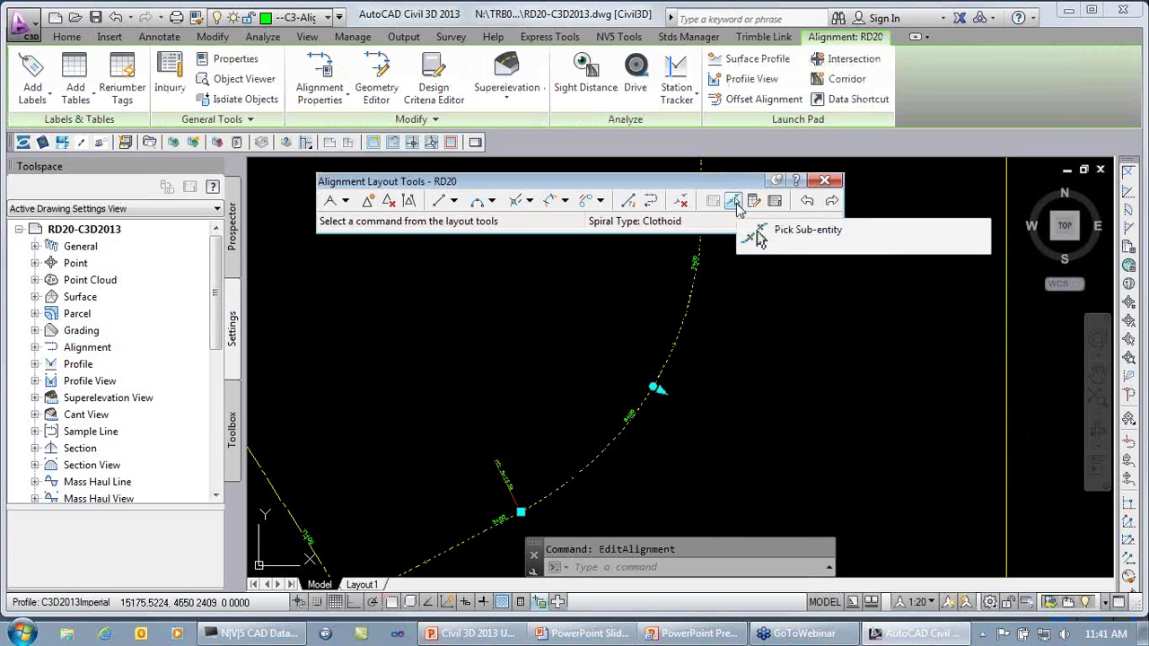
{"action": "left_click", "coordinate": [733, 202]}
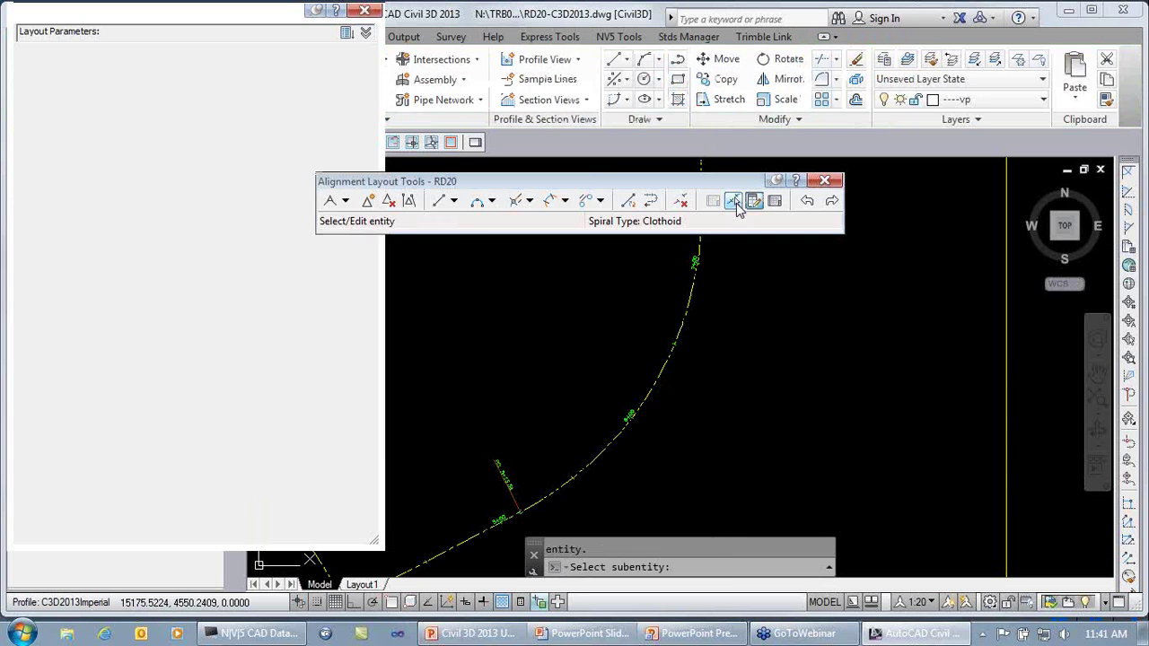
{"action": "left_click", "coordinate": [688, 305]}
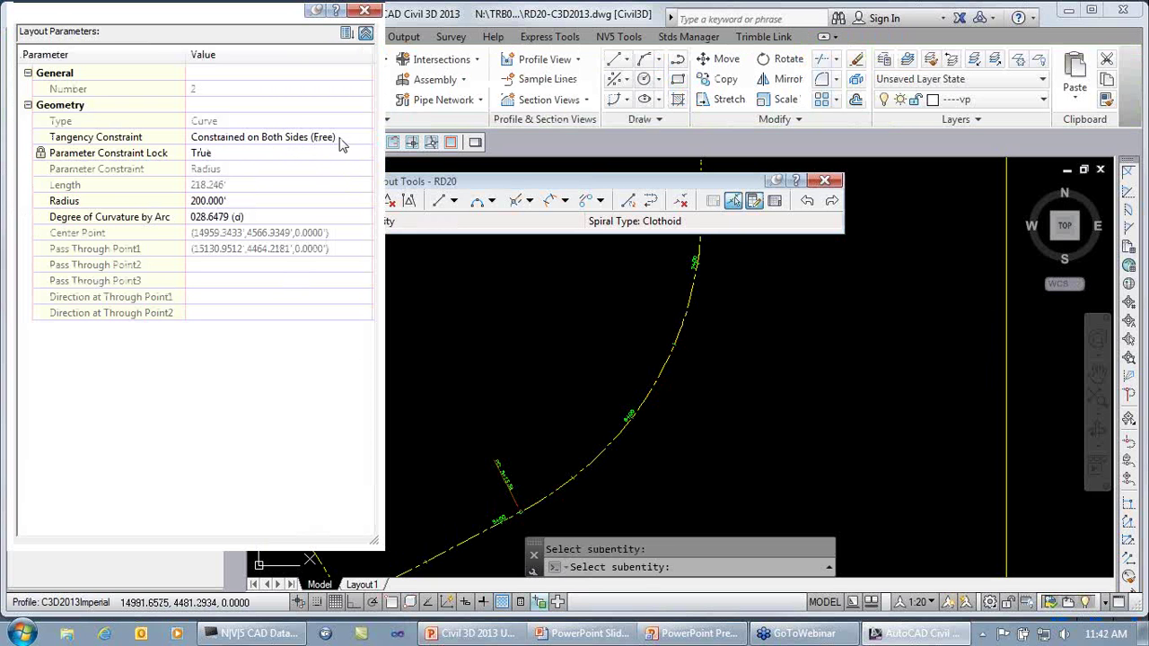
- Set the curve's Tangency Constraint to Not Constrained (Fixed)
{"action": "left_click", "coordinate": [341, 139]}
{"action": "left_click", "coordinate": [341, 139]}
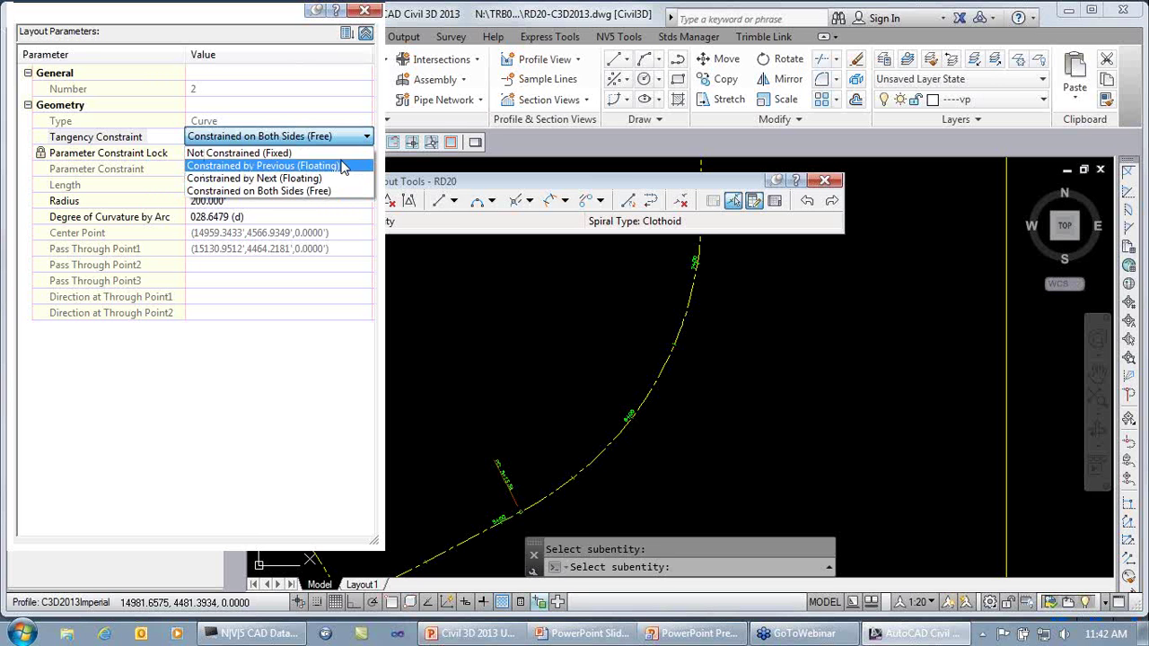
{"action": "left_click", "coordinate": [287, 155]}
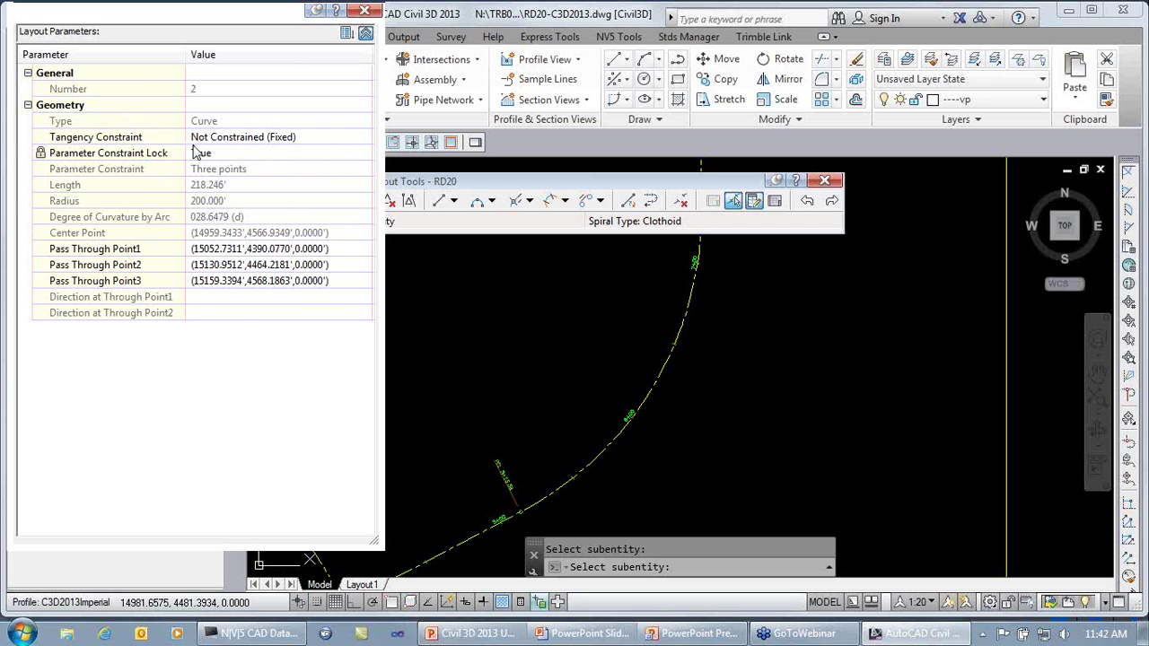
- Set the curve's Parameter Constraint Lock to False and look over the Parameter Constraint options
{"action": "left_click", "coordinate": [218, 154]}
{"action": "left_click", "coordinate": [218, 156]}
{"action": "left_click", "coordinate": [215, 168]}
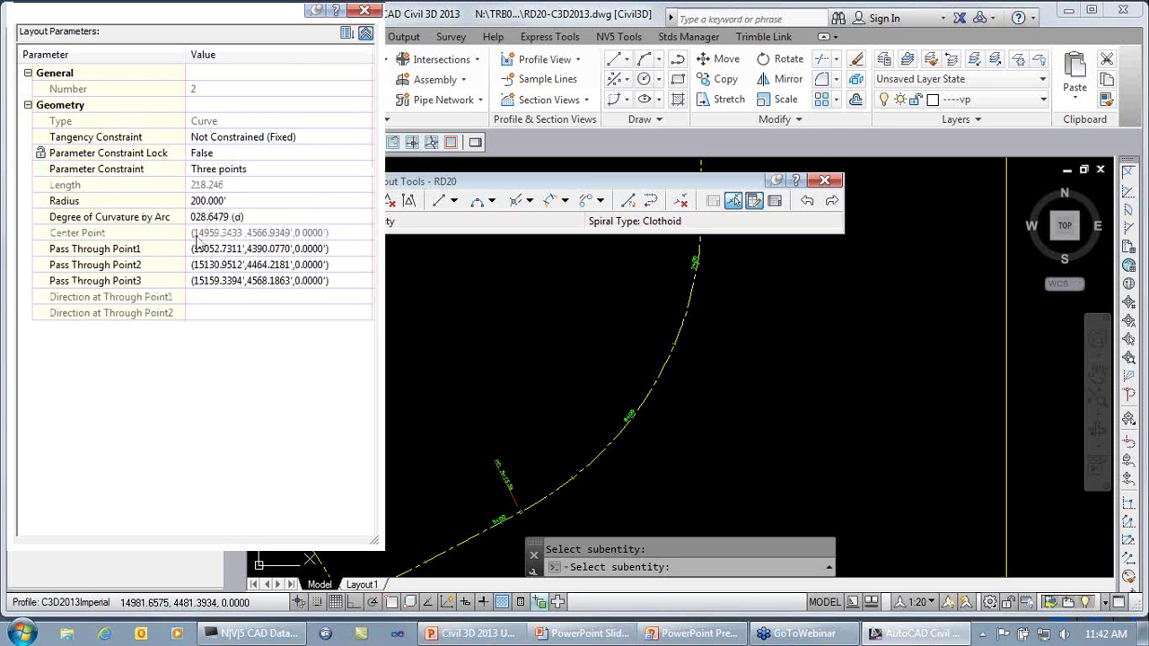
{"action": "left_click", "coordinate": [272, 171]}
{"action": "left_click", "coordinate": [266, 171]}
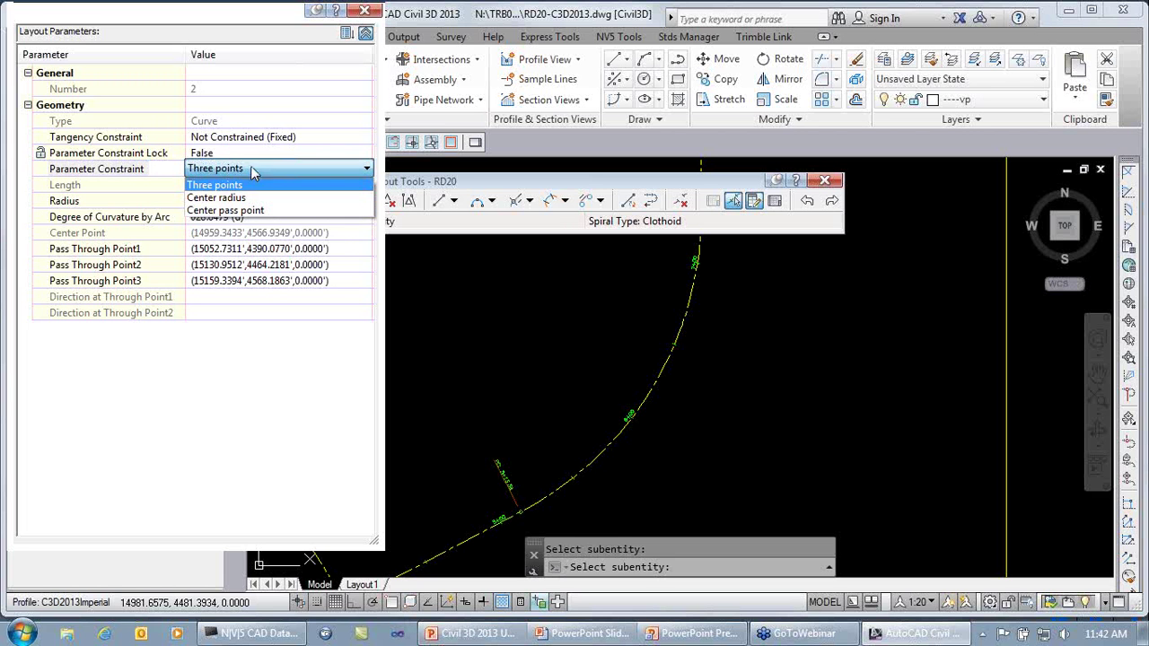
{"action": "left_click", "coordinate": [254, 171]}
- Set the curve's Parameter Constraint Lock back to True
{"action": "left_click", "coordinate": [252, 153]}
{"action": "left_click", "coordinate": [251, 153]}
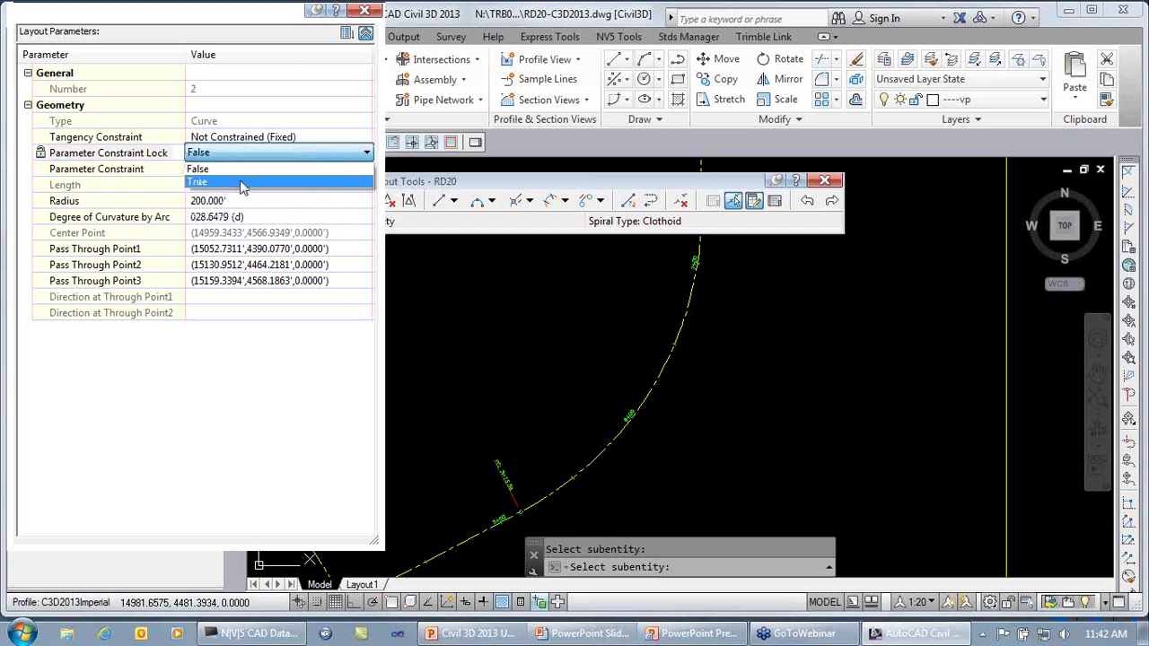
{"action": "left_click", "coordinate": [243, 183]}
{"action": "left_click", "coordinate": [241, 171]}
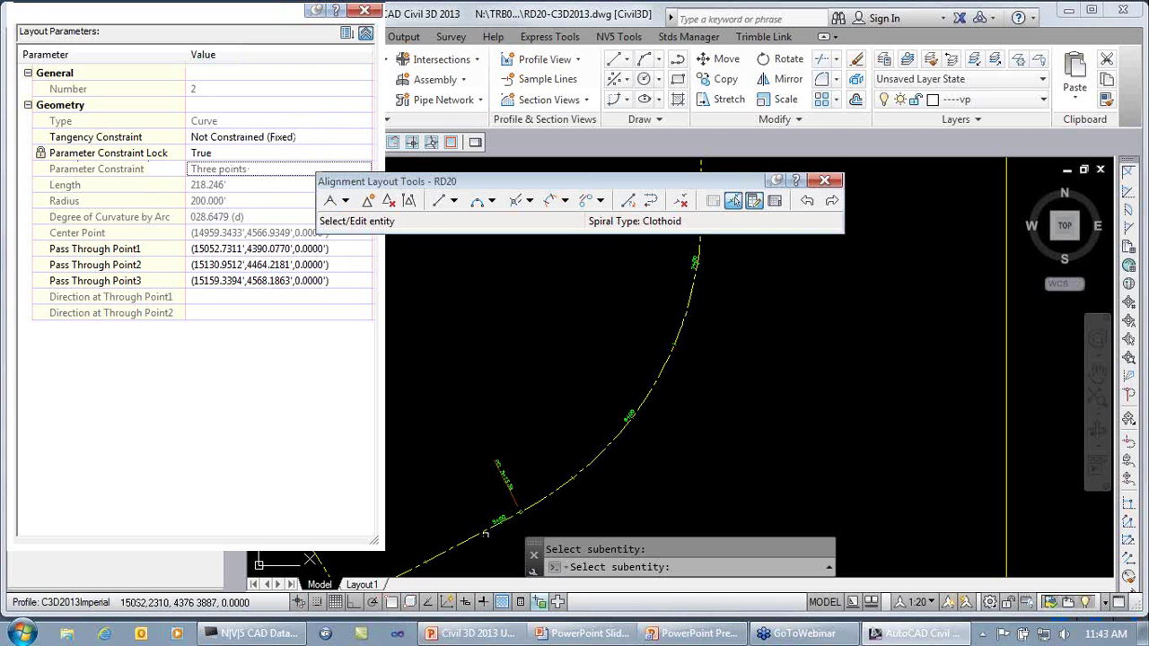
- Examine the layout parameters and tangency constraints of the lines before and after the RD20 curve, and end the sub-entity picking
{"action": "left_click", "coordinate": [473, 536]}
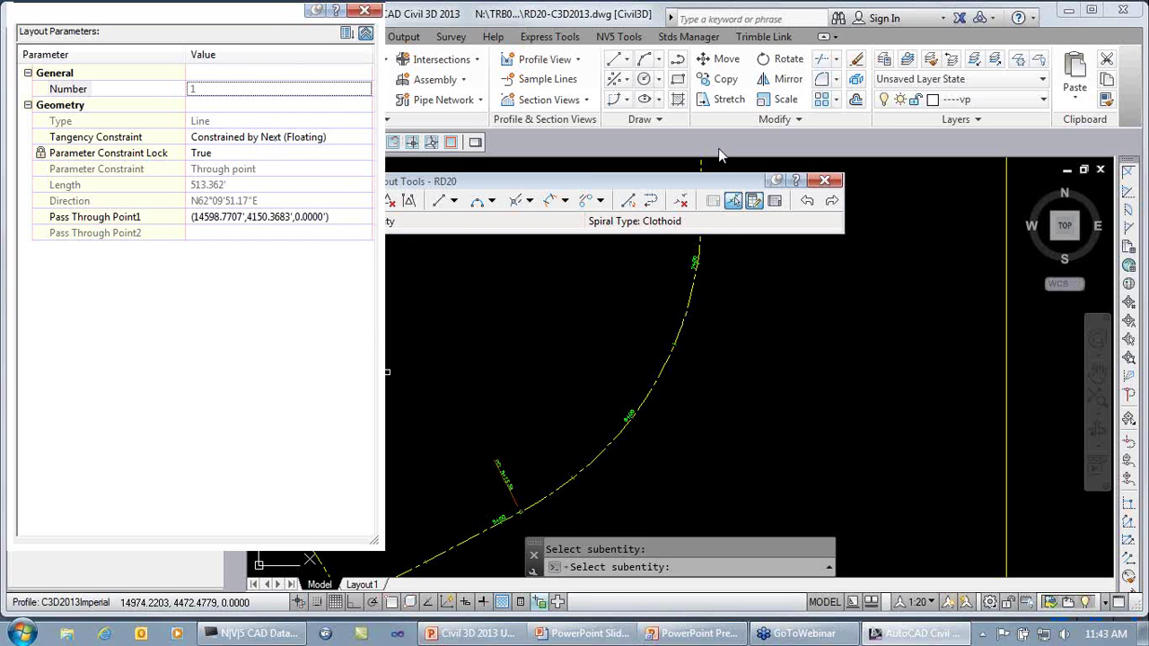
{"action": "left_click_drag", "start_coordinate": [697, 181], "coordinate": [839, 85]}
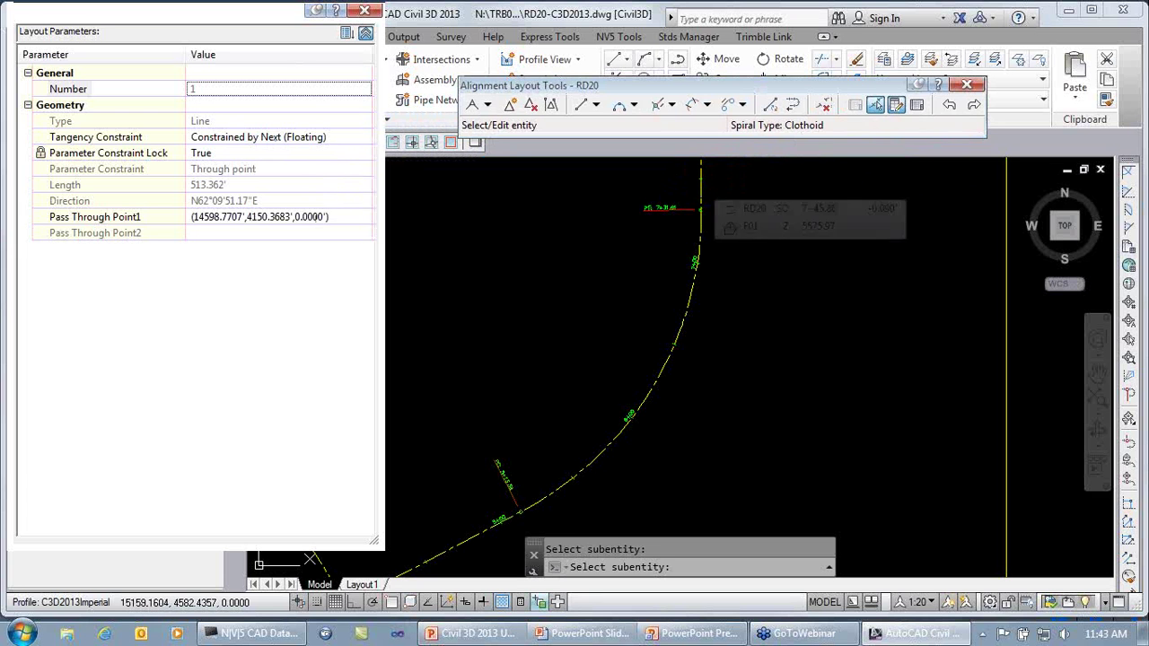
{"action": "left_click", "coordinate": [700, 184]}
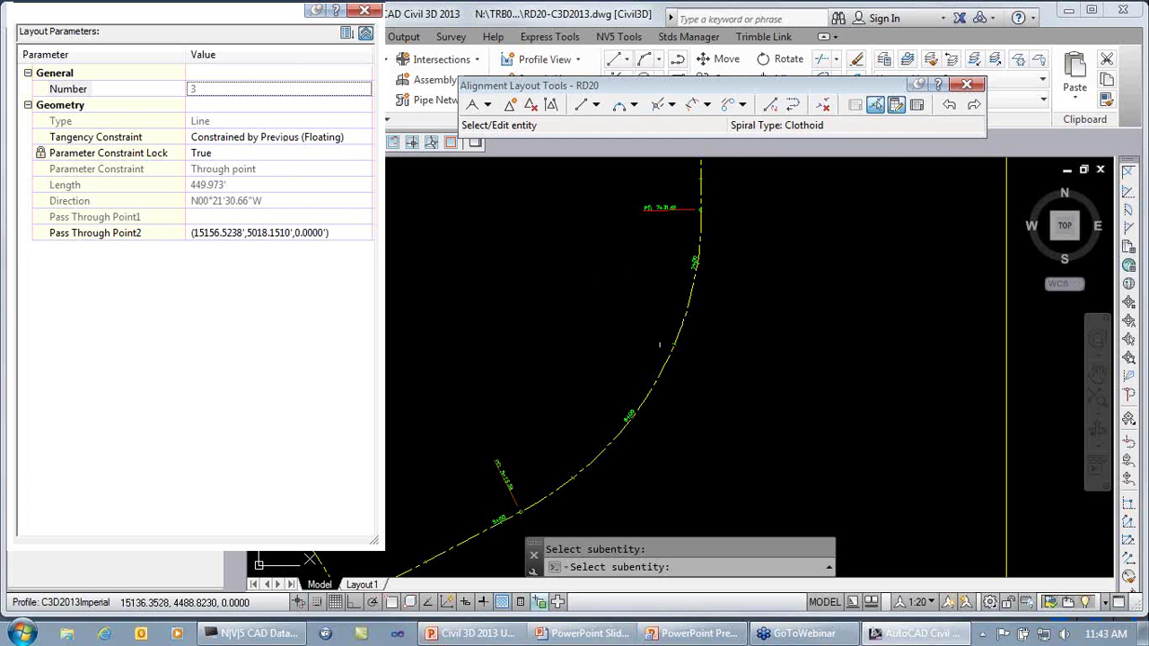
{"action": "mouse_move", "coordinate": [667, 334]}
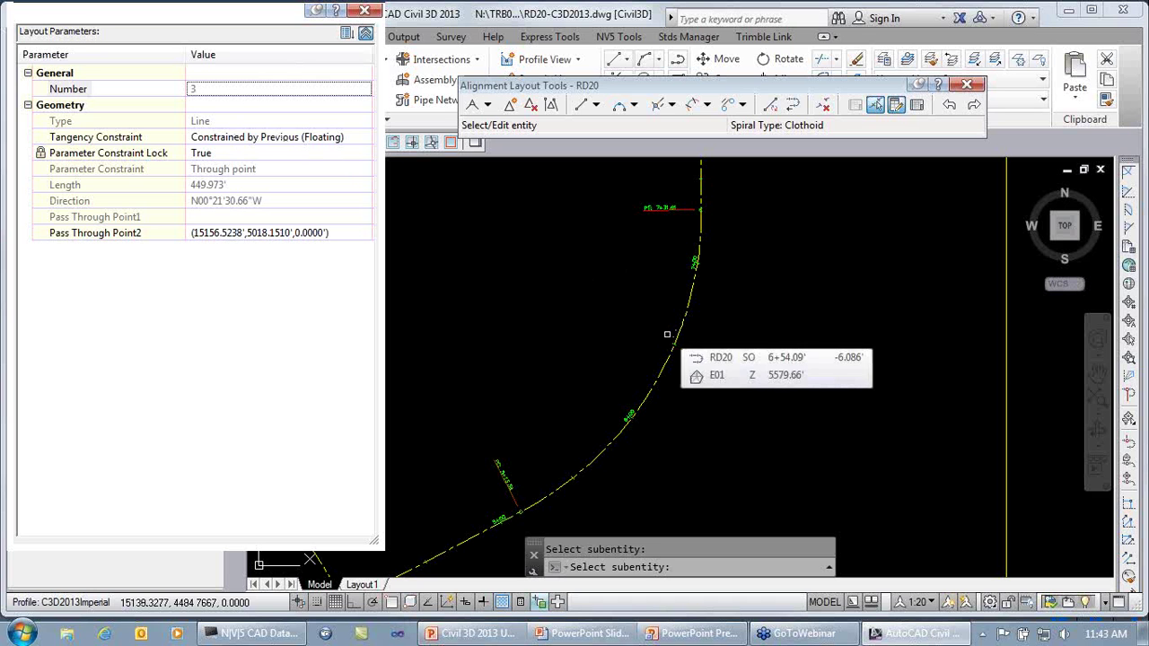
{"action": "key", "text": "Return"}
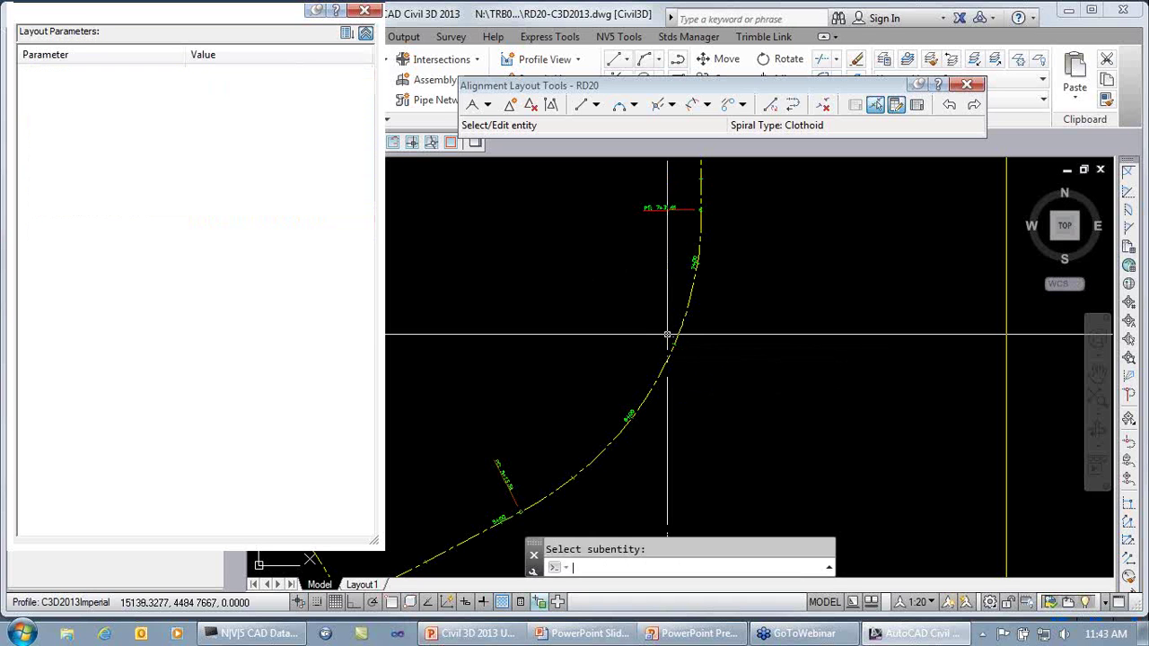
- Try to stretch the fixed RD20 curve by its north end pass-through grip, and cancel the edit
{"action": "left_click", "coordinate": [687, 308]}
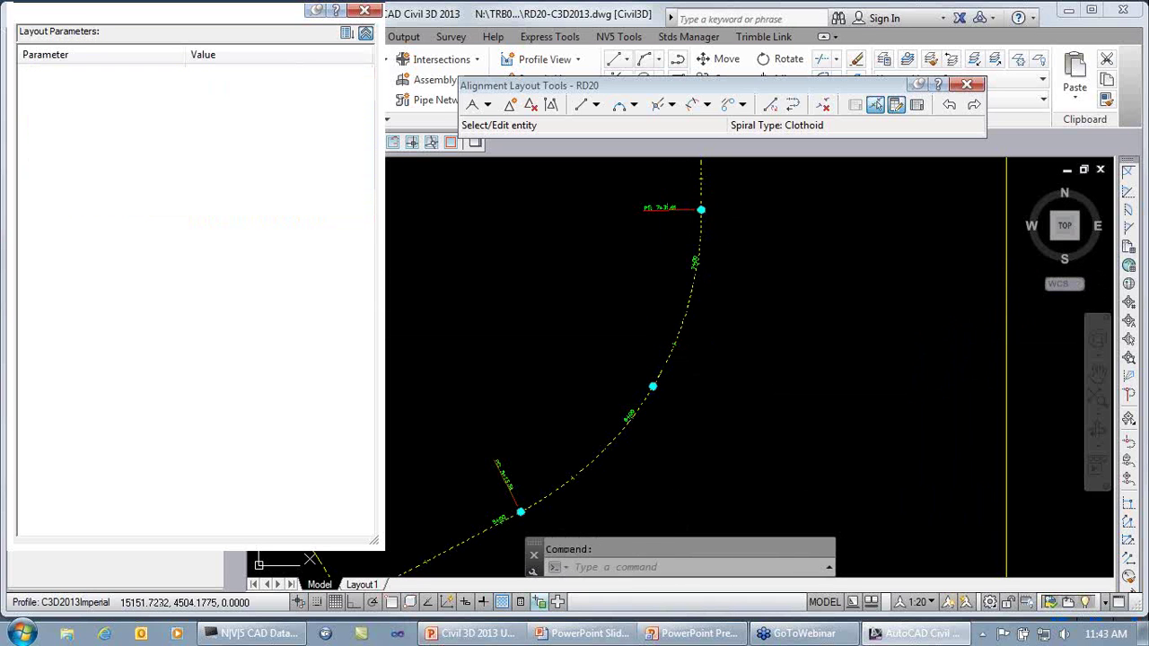
{"action": "left_click", "coordinate": [701, 209]}
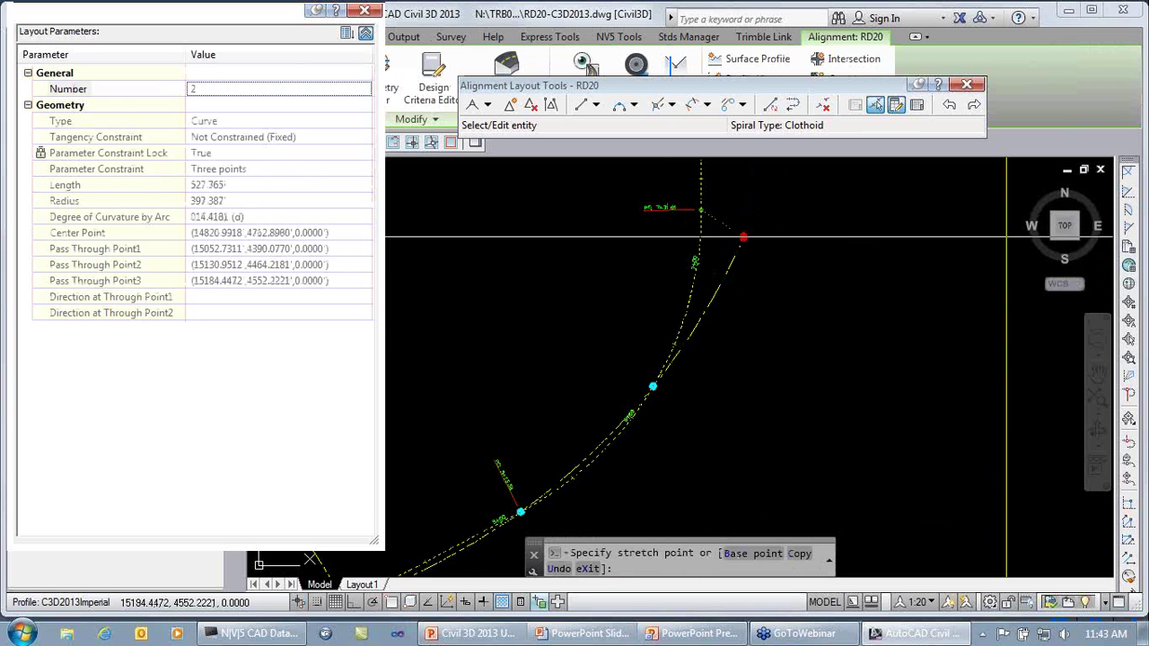
{"action": "middle_click_drag", "start_coordinate": [743, 238], "coordinate": [745, 301]}
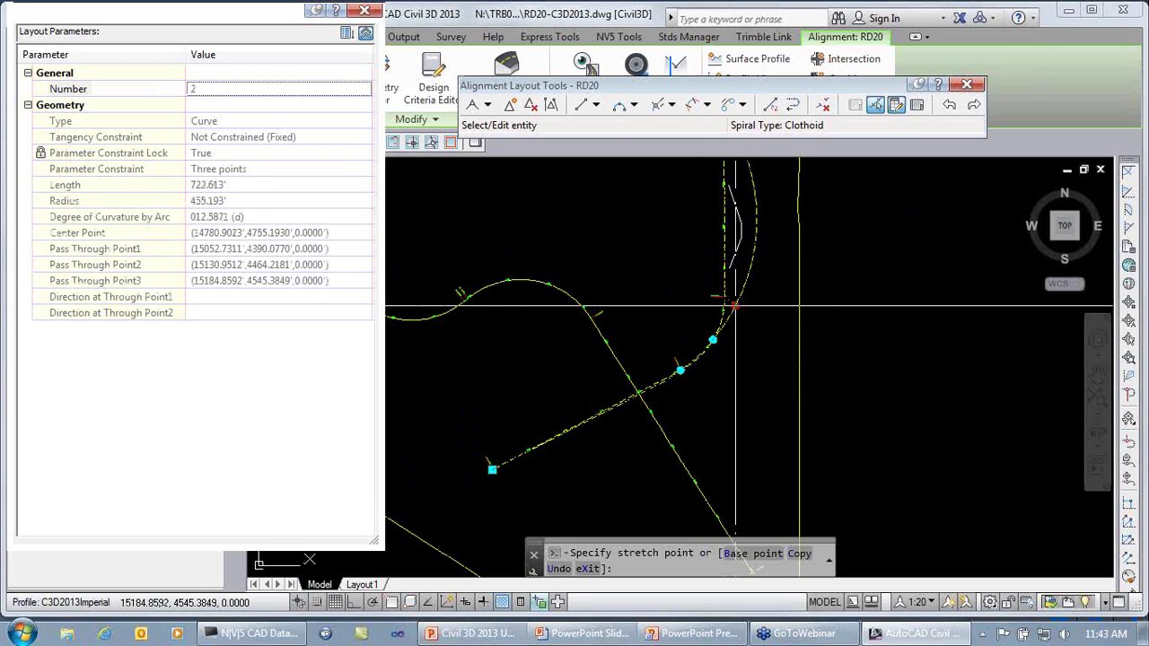
{"action": "key", "text": "Escape"}
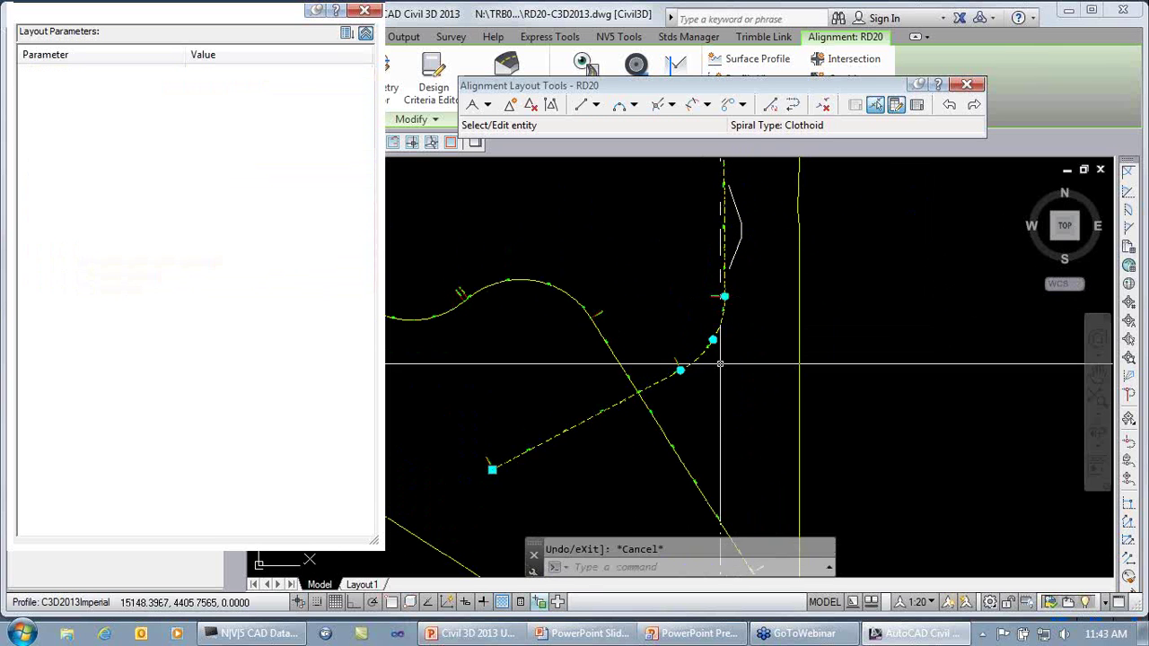
- Try to stretch the fixed RD20 curve by its middle and southwest end grips, cancel both edits and deselect the alignment
{"action": "left_click", "coordinate": [713, 340]}
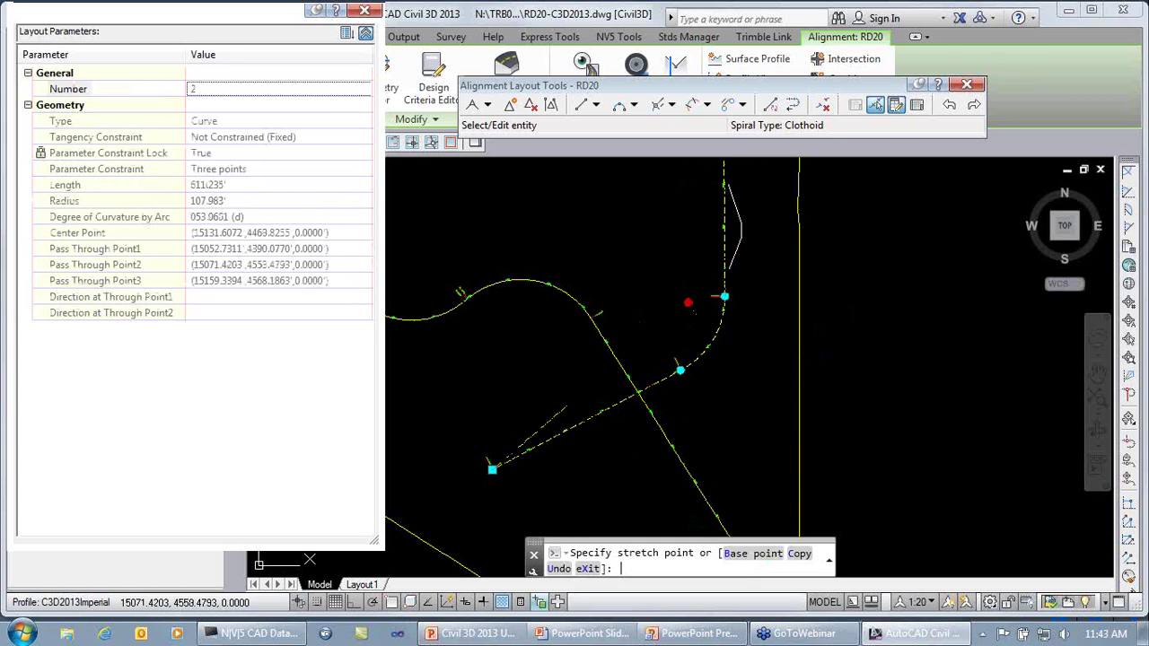
{"action": "key", "text": "Escape"}
{"action": "key", "text": "Escape"}
{"action": "left_click", "coordinate": [662, 382]}
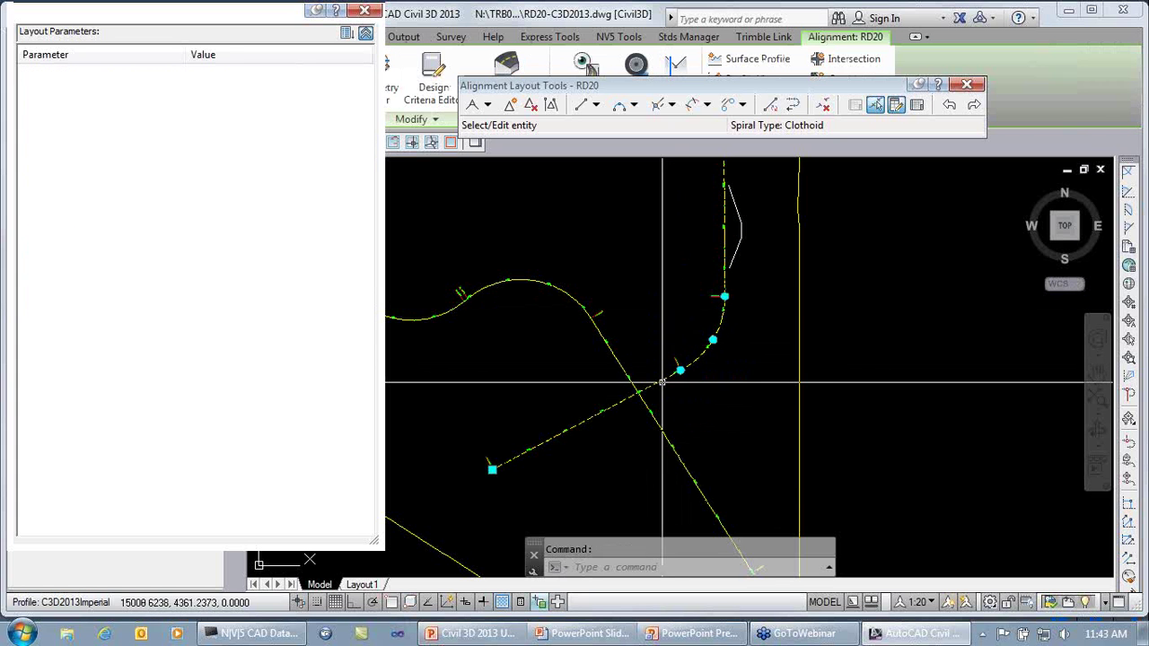
{"action": "left_click", "coordinate": [675, 373]}
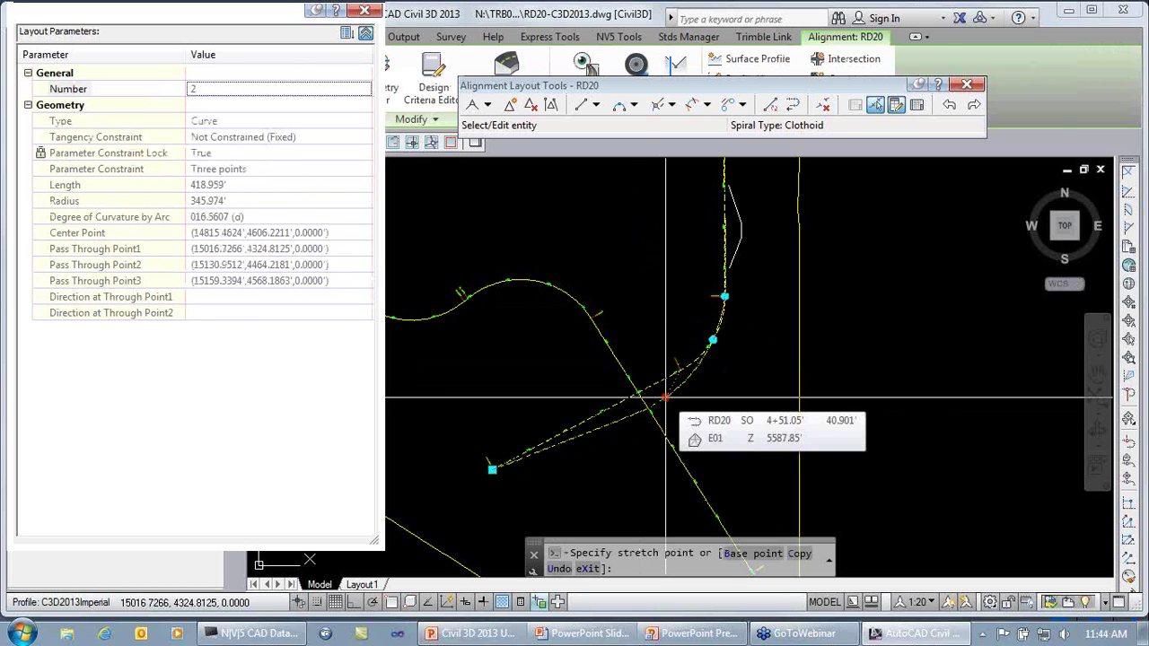
{"action": "key", "text": "Escape"}
{"action": "key", "text": "Escape"}
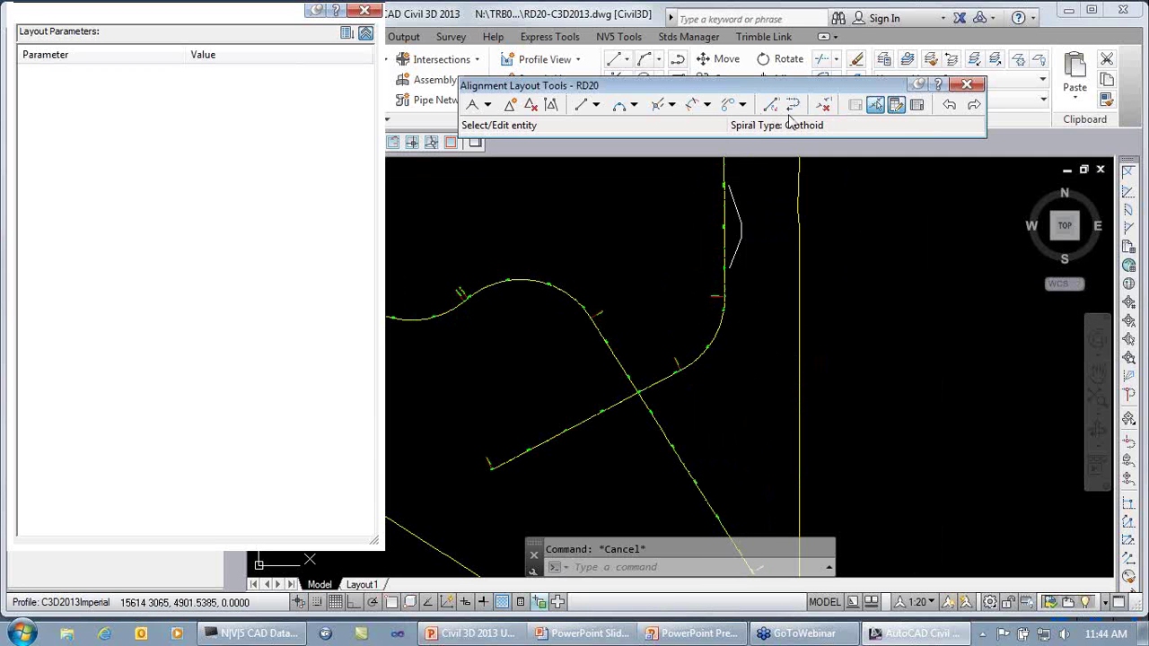
- Pick the RD20 curve as the sub-entity and set its Tangency Constraint to Constrained on Both Sides (Free)
{"action": "left_click", "coordinate": [878, 106]}
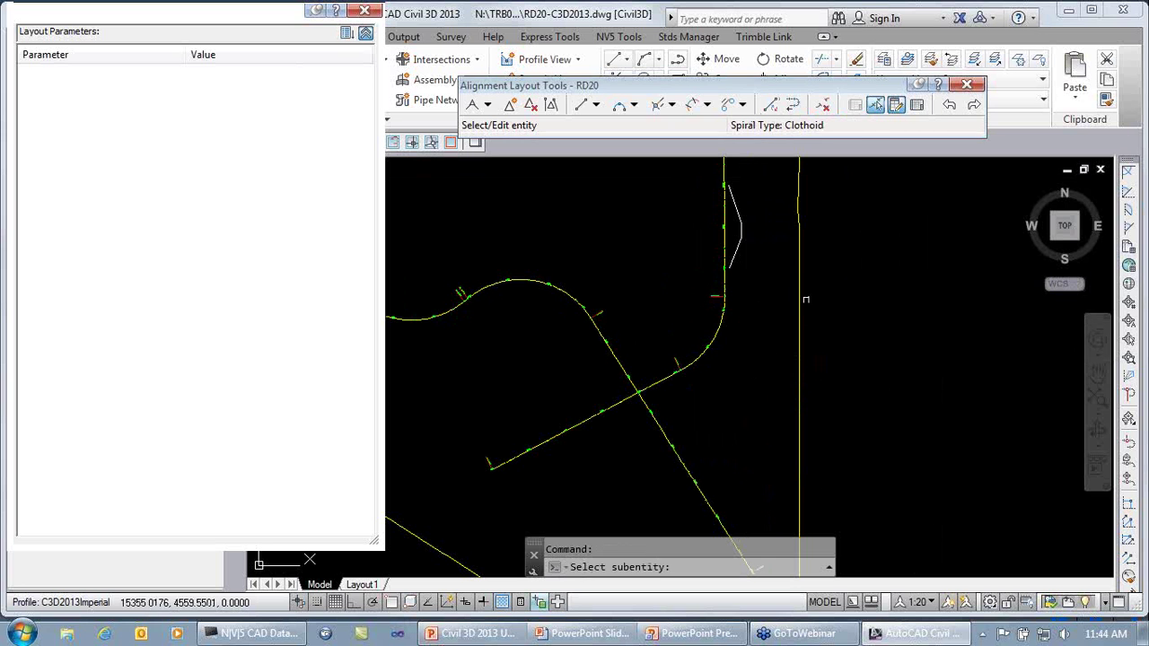
{"action": "left_click", "coordinate": [713, 338]}
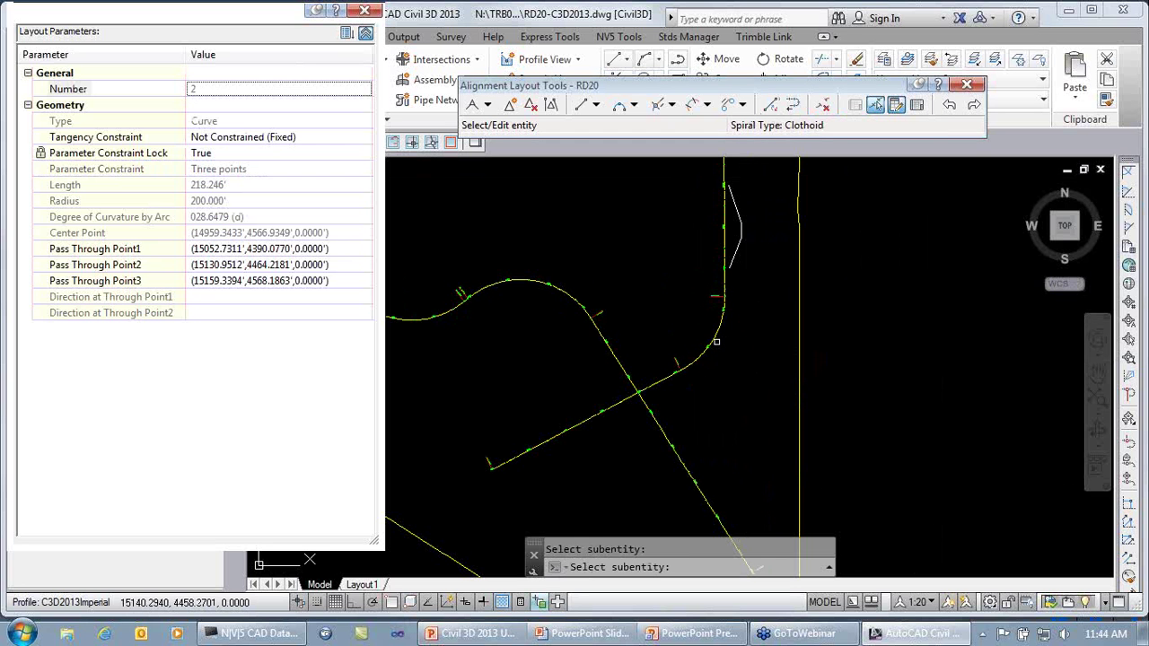
{"action": "left_click", "coordinate": [215, 139]}
{"action": "left_click", "coordinate": [215, 139]}
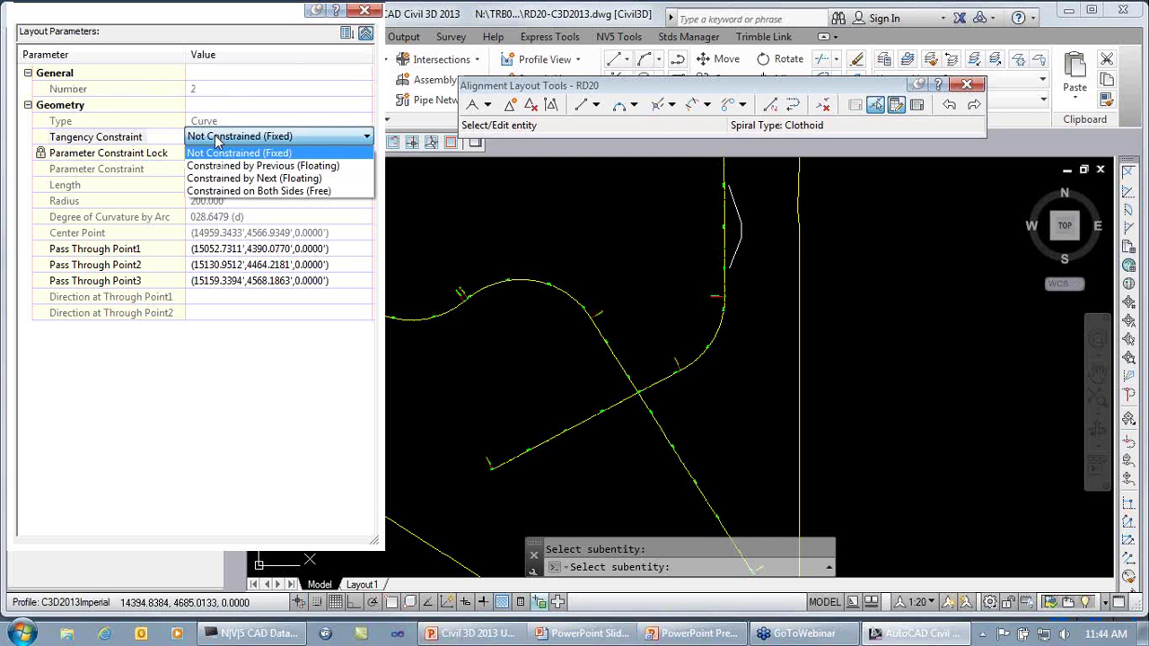
{"action": "left_click", "coordinate": [237, 191]}
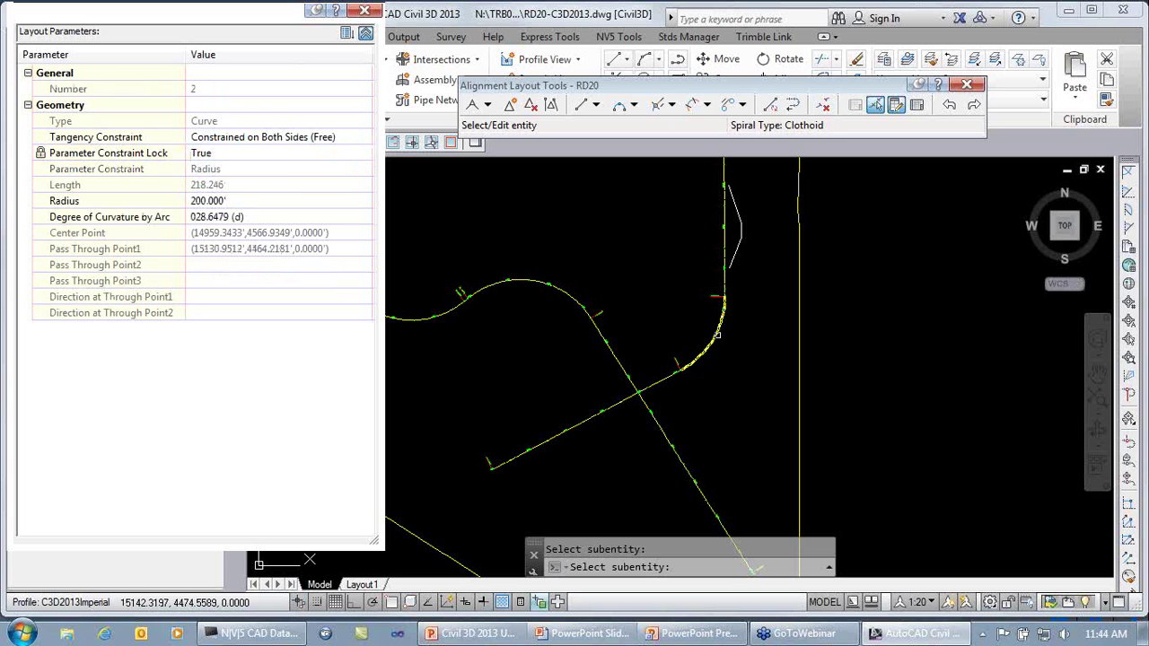
- Check the tangency constraints of the lines after and before the free curve, and end the sub-entity picking
{"action": "left_click", "coordinate": [723, 232]}
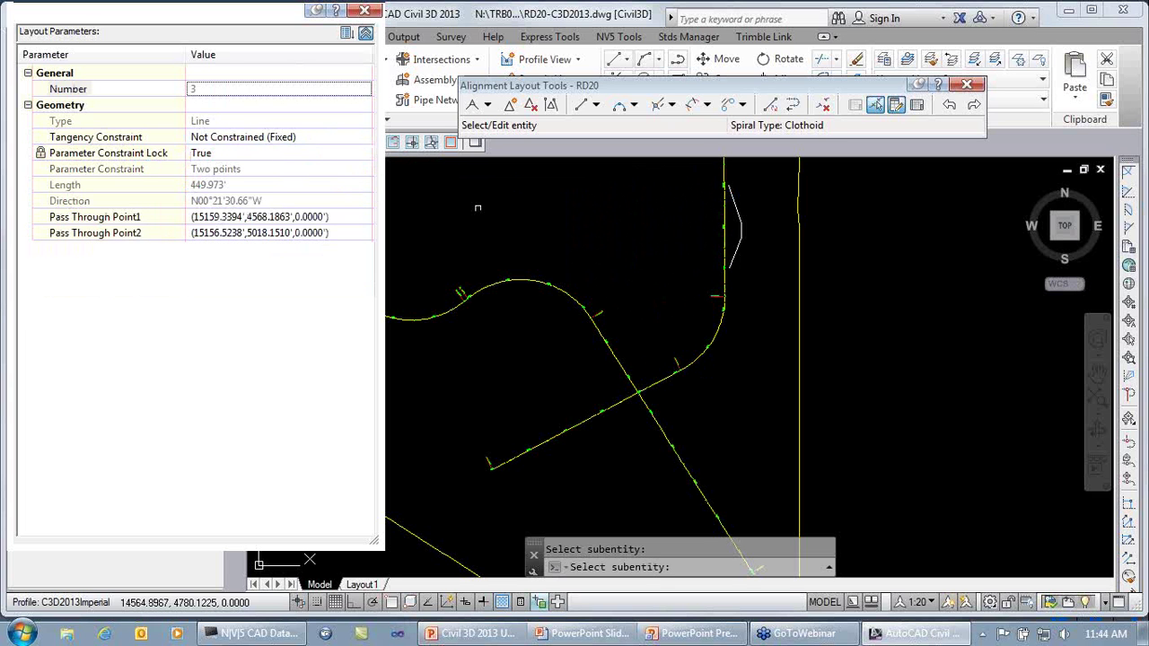
{"action": "left_click", "coordinate": [580, 425]}
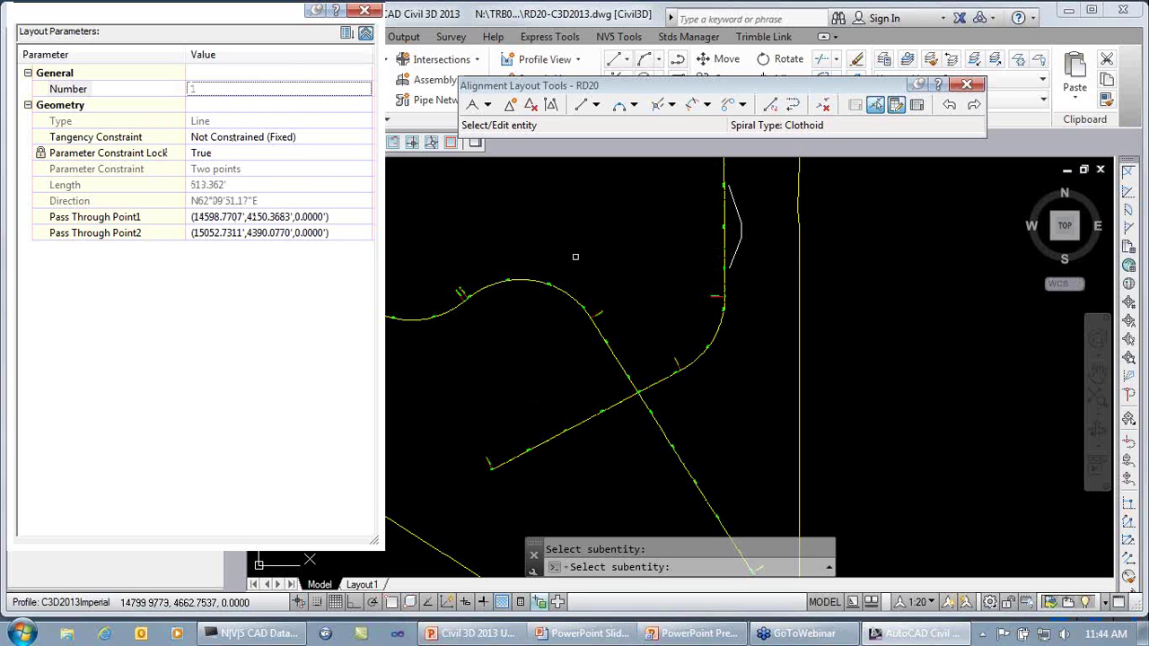
{"action": "key", "text": "Escape"}
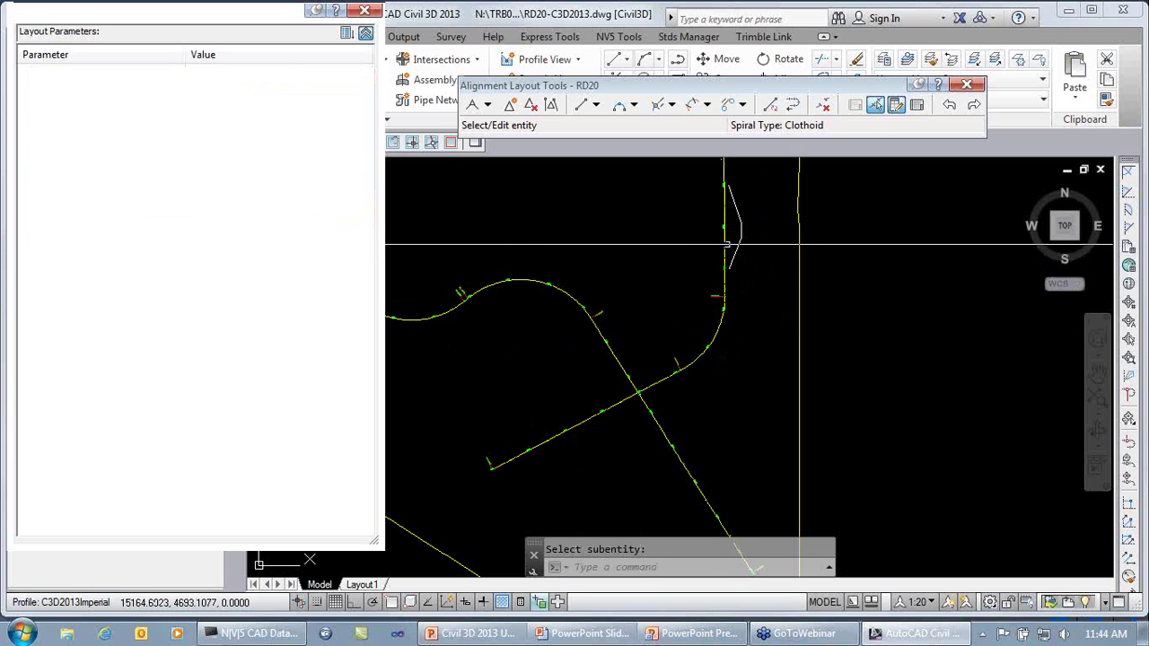
- Try to stretch the free RD20 curve by its middle pass-through grip and its north end grip, cancelling both edits
{"action": "left_click", "coordinate": [722, 325]}
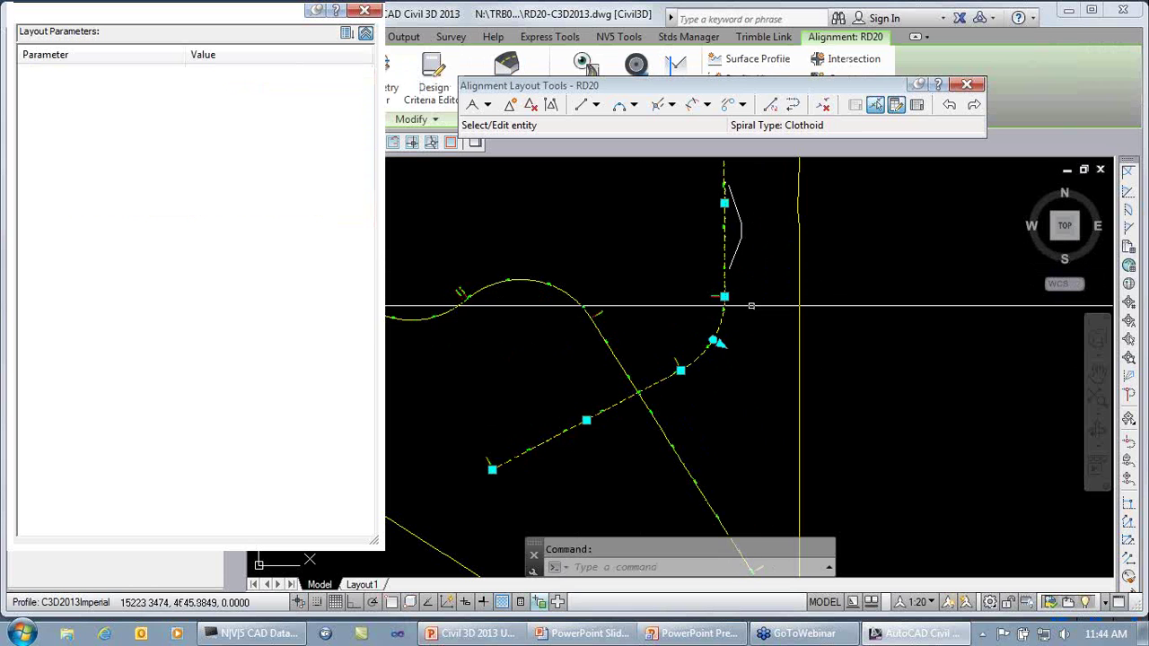
{"action": "left_click", "coordinate": [717, 342]}
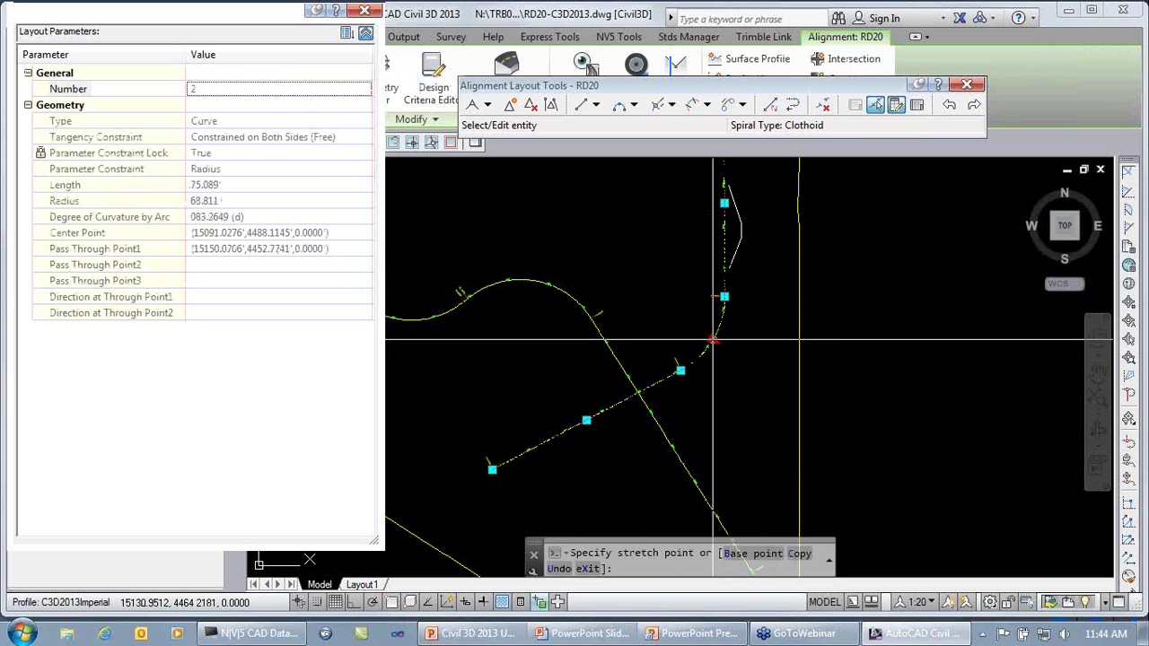
{"action": "key", "text": "Escape"}
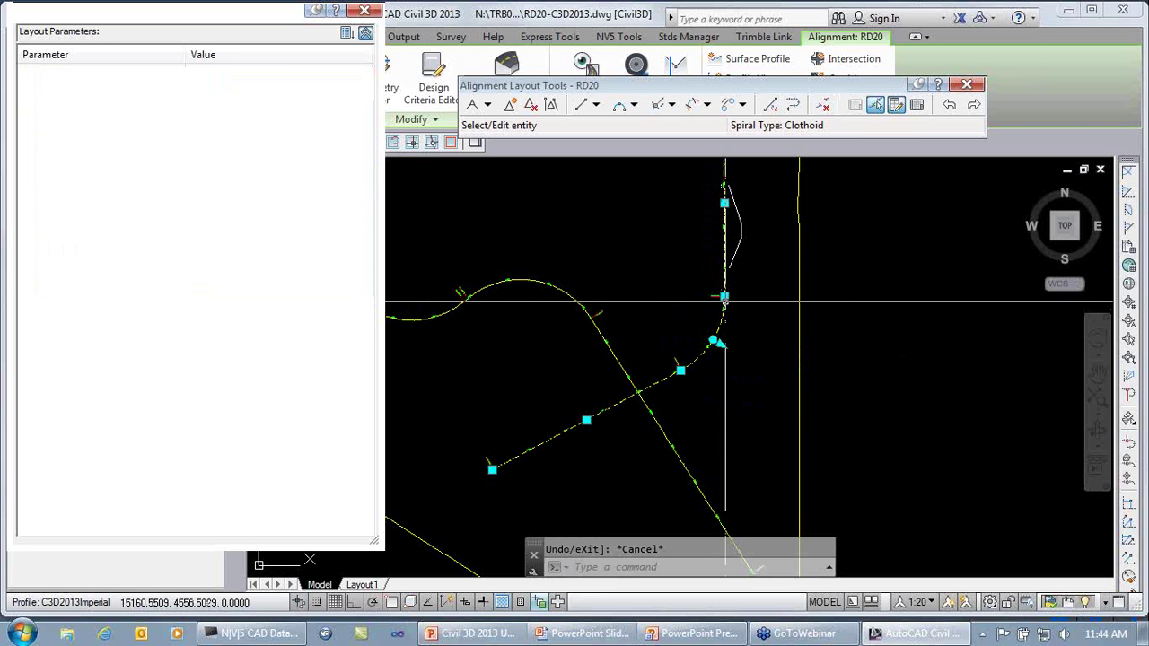
{"action": "left_click", "coordinate": [725, 296]}
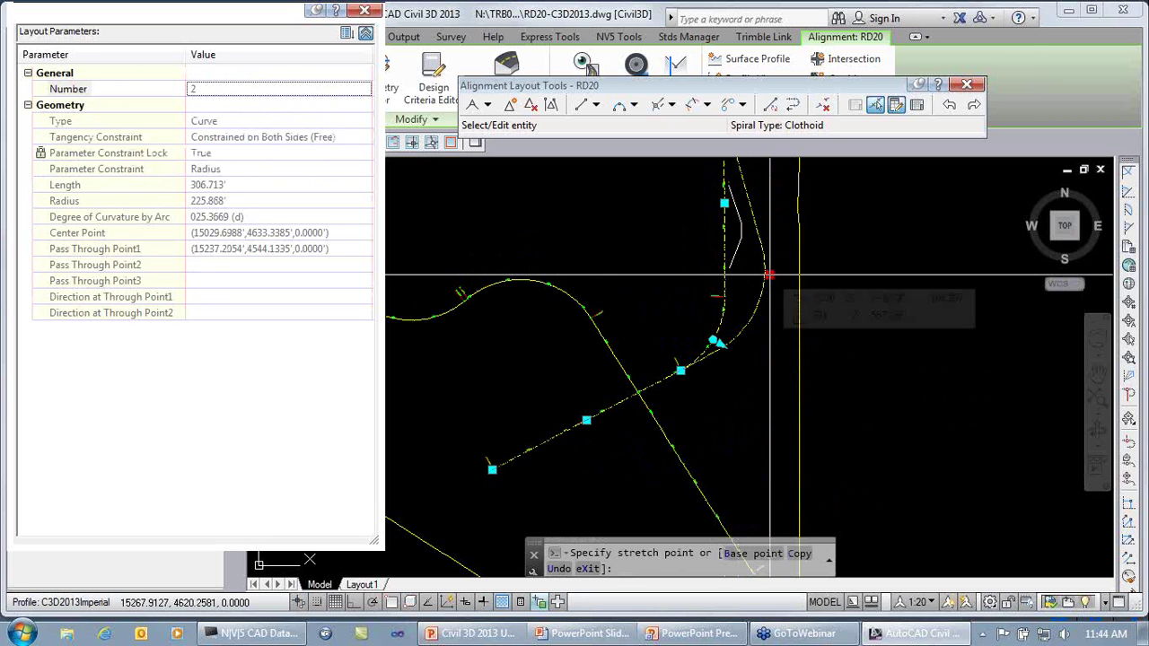
{"action": "key", "text": "Escape"}
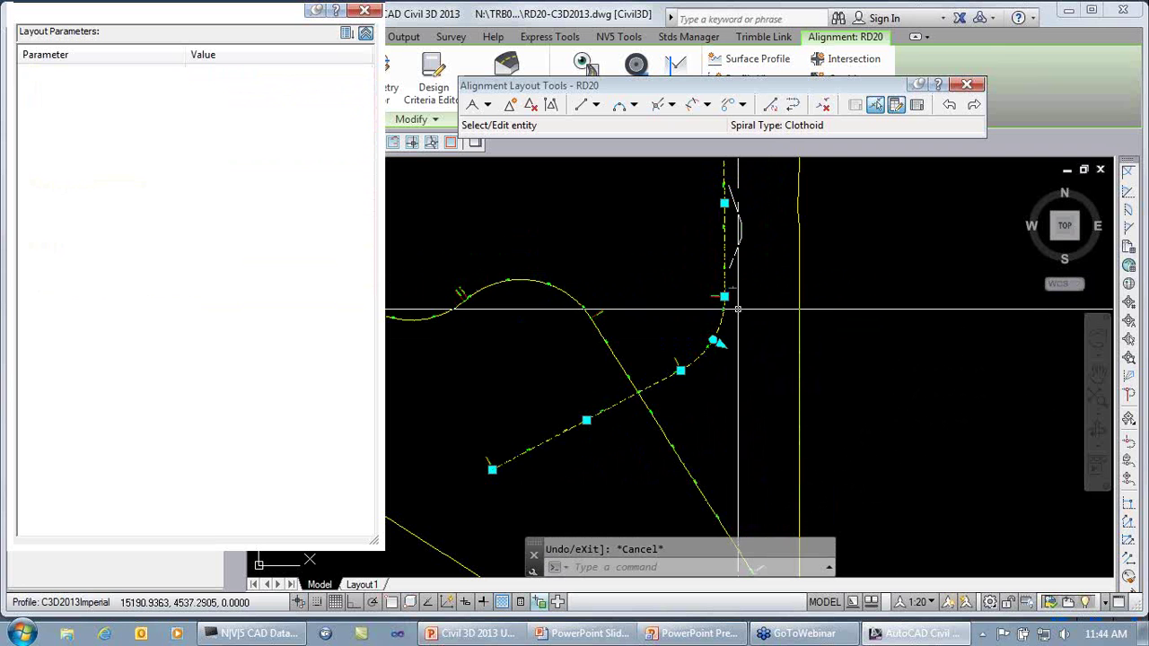
- Pick the RD20 curve as the sub-entity and set its Tangency Constraint to Constrained by Previous (Floating)
{"action": "mouse_move", "coordinate": [737, 309]}
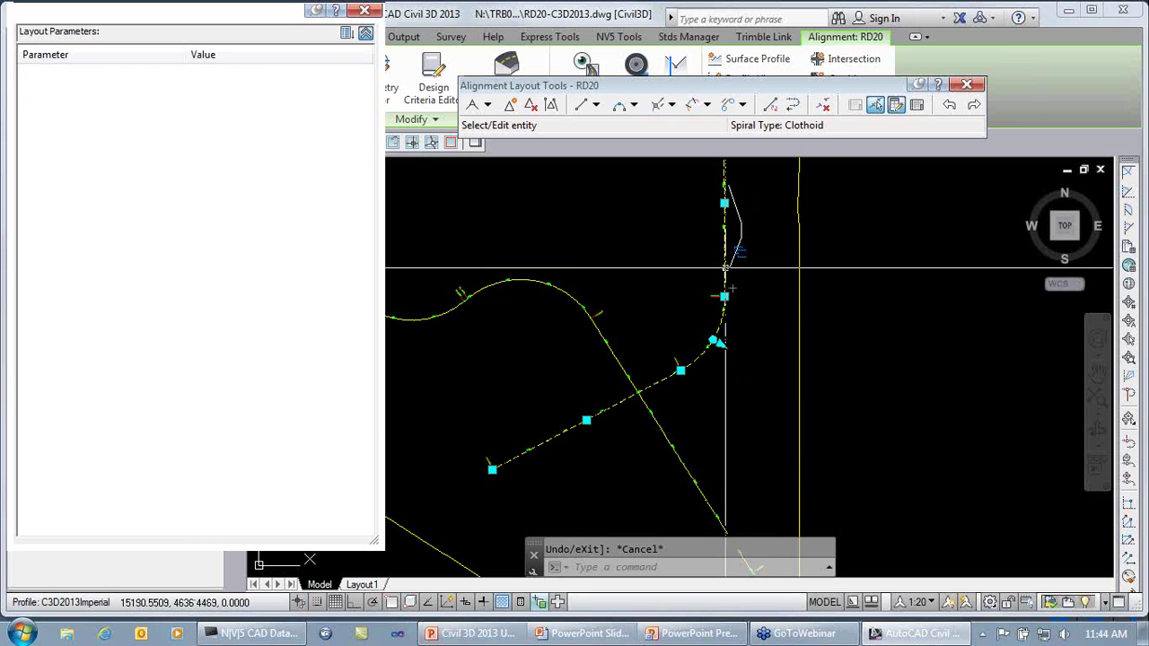
{"action": "mouse_move", "coordinate": [764, 268]}
{"action": "middle_mouse_down"}
{"action": "mouse_move", "coordinate": [733, 431]}
{"action": "mouse_move", "coordinate": [760, 290]}
{"action": "middle_mouse_up"}
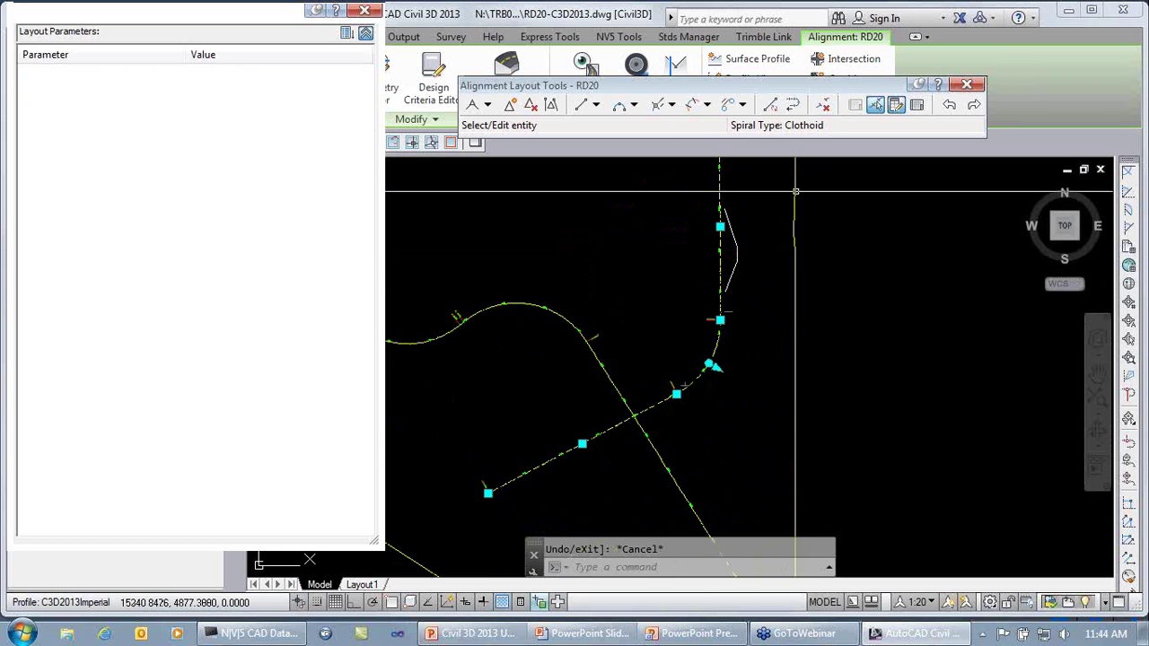
{"action": "left_click", "coordinate": [873, 105]}
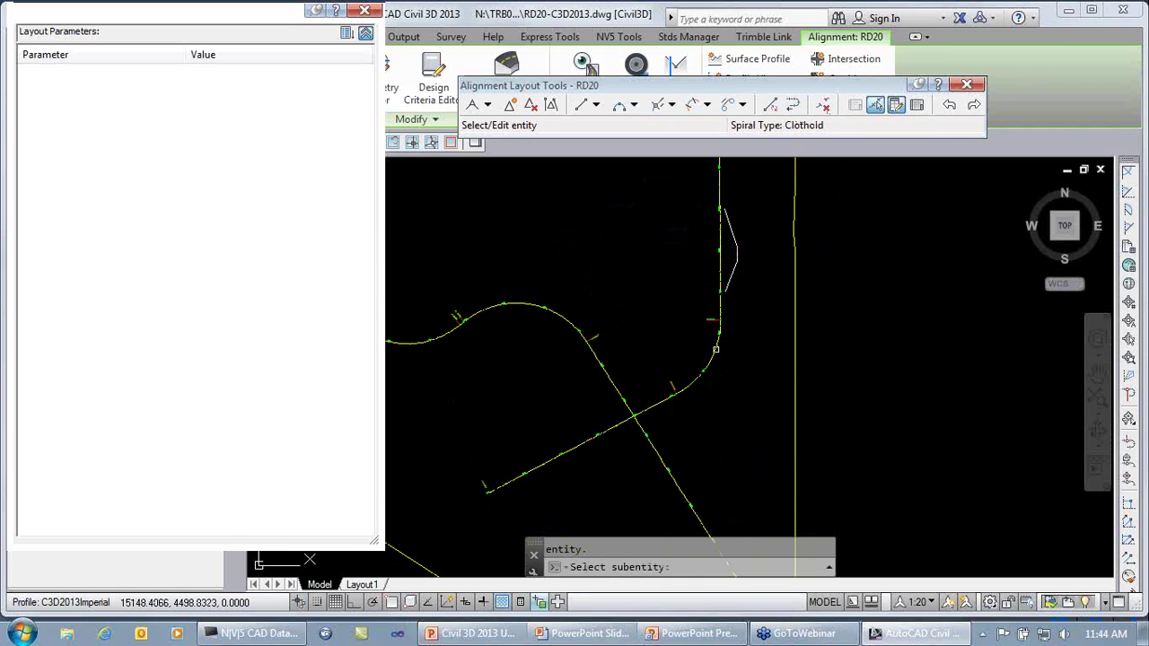
{"action": "left_click", "coordinate": [706, 367]}
{"action": "left_click", "coordinate": [269, 136]}
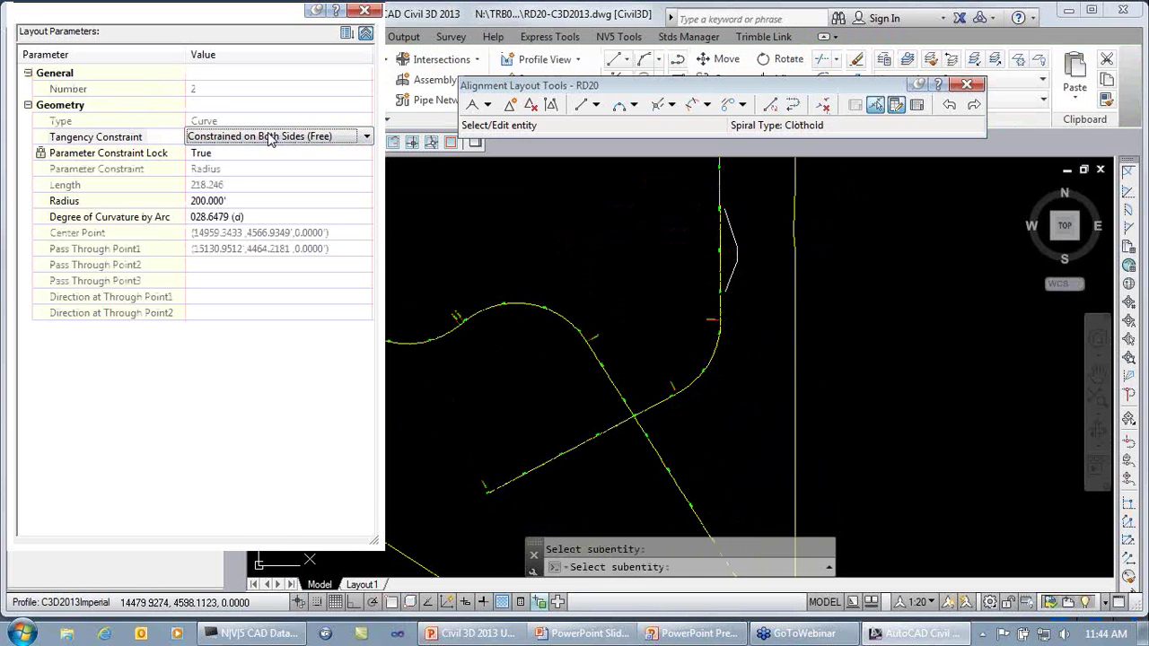
{"action": "left_click", "coordinate": [269, 137]}
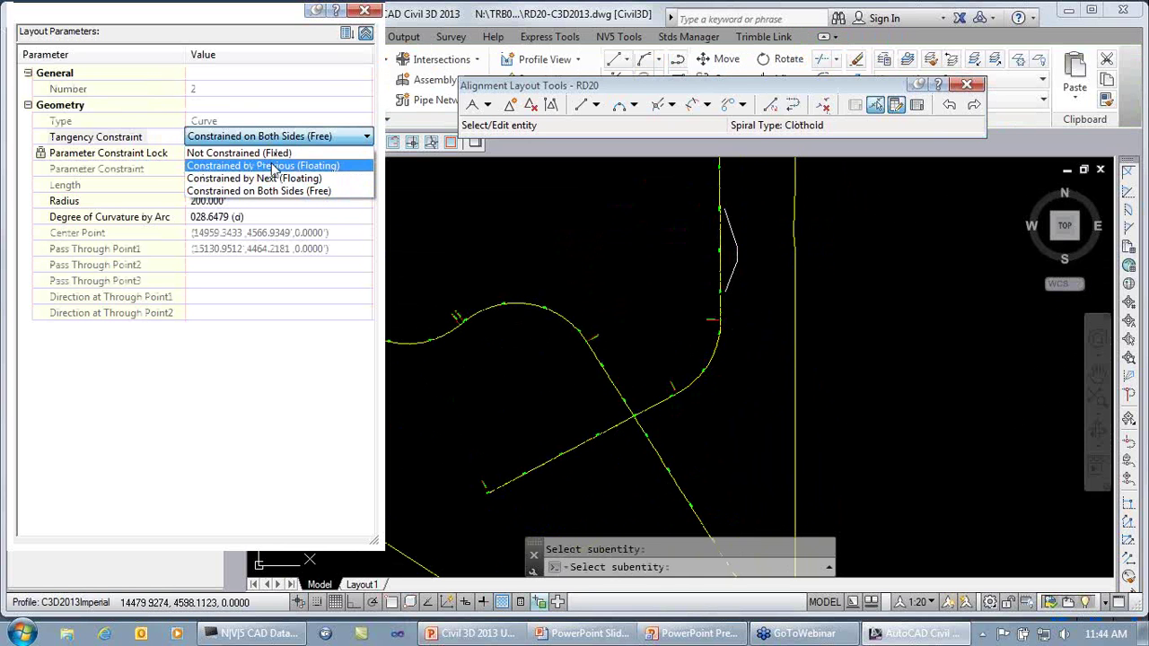
{"action": "left_click", "coordinate": [273, 167]}
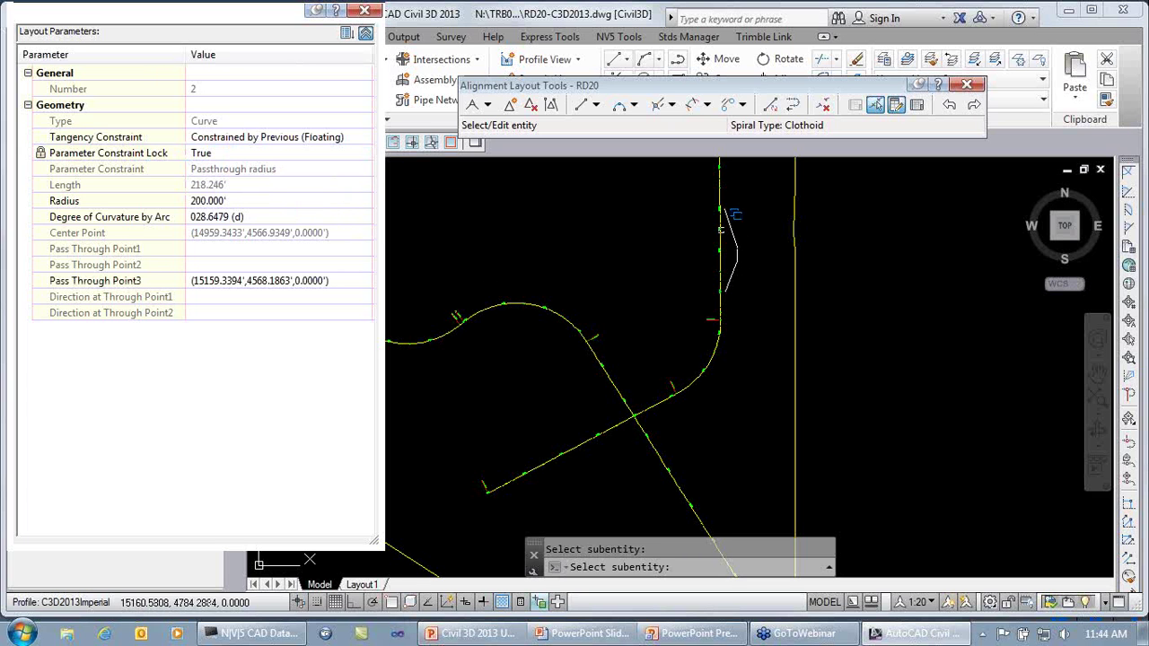
- Check how the lines after and before the floating curve are constrained, and end the sub-entity picking
{"action": "left_click", "coordinate": [720, 238]}
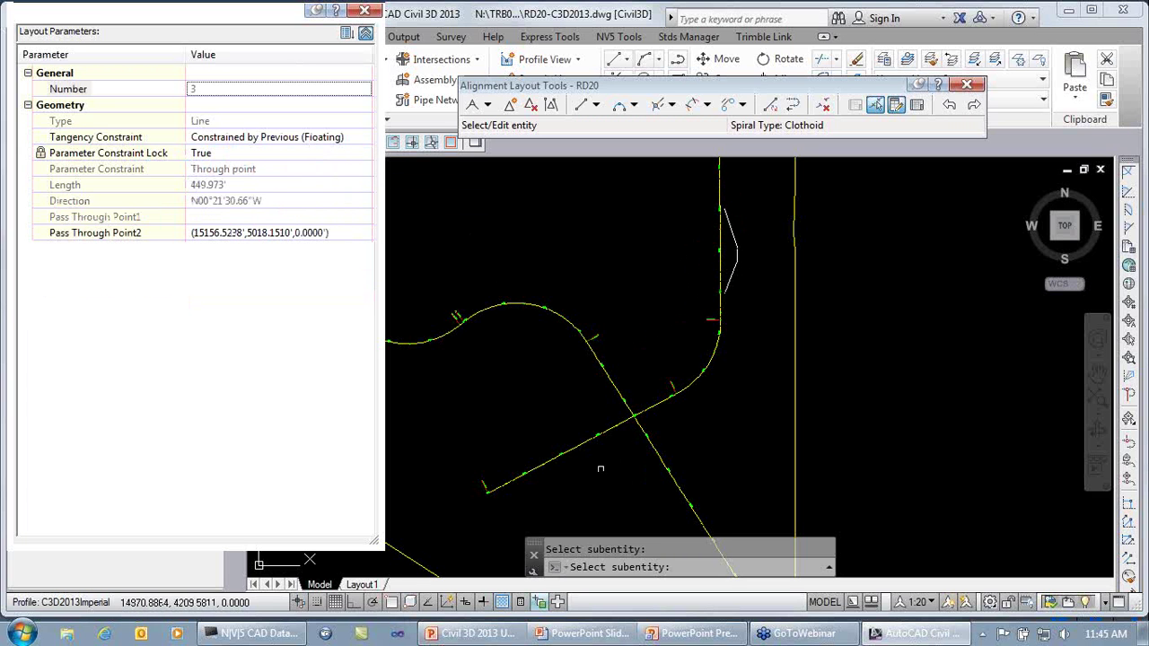
{"action": "left_click", "coordinate": [586, 443]}
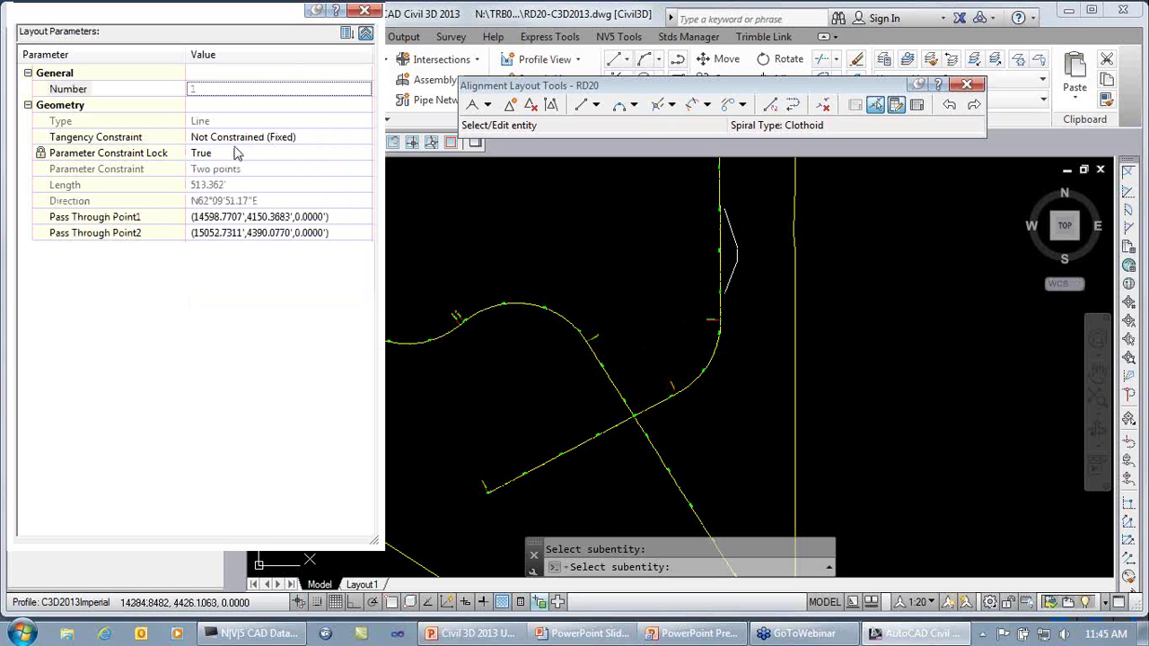
{"action": "key", "text": "Escape"}
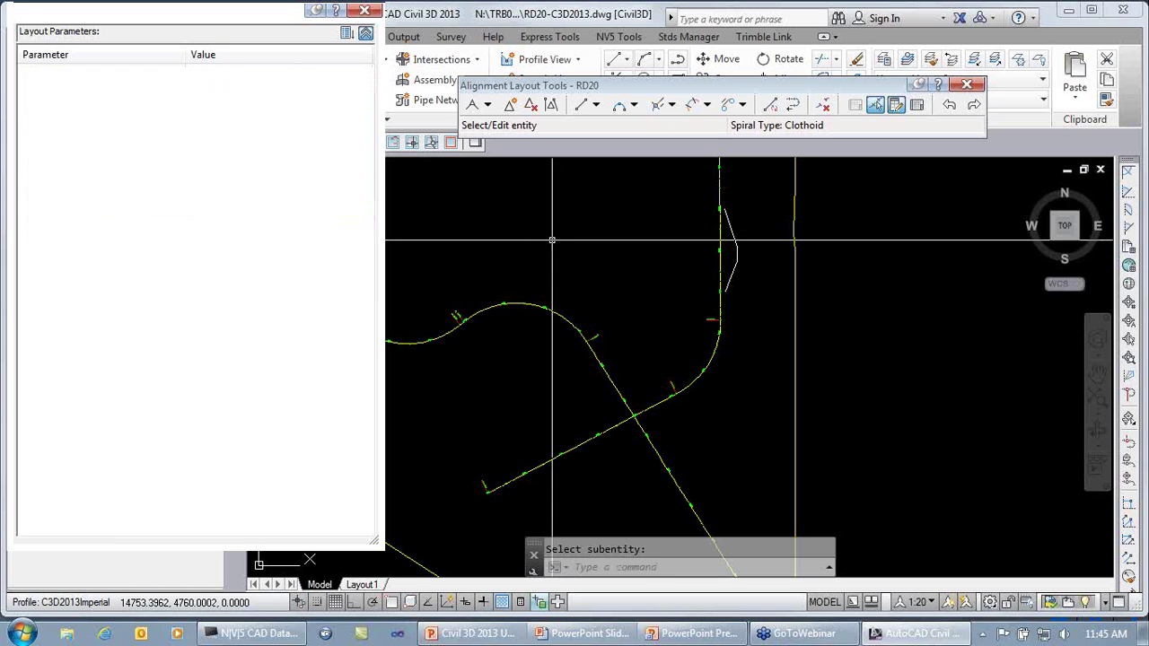
- Try to stretch the floating RD20 curve by its southwest end, middle and north end grips, cancelling each edit
{"action": "left_click", "coordinate": [585, 443]}
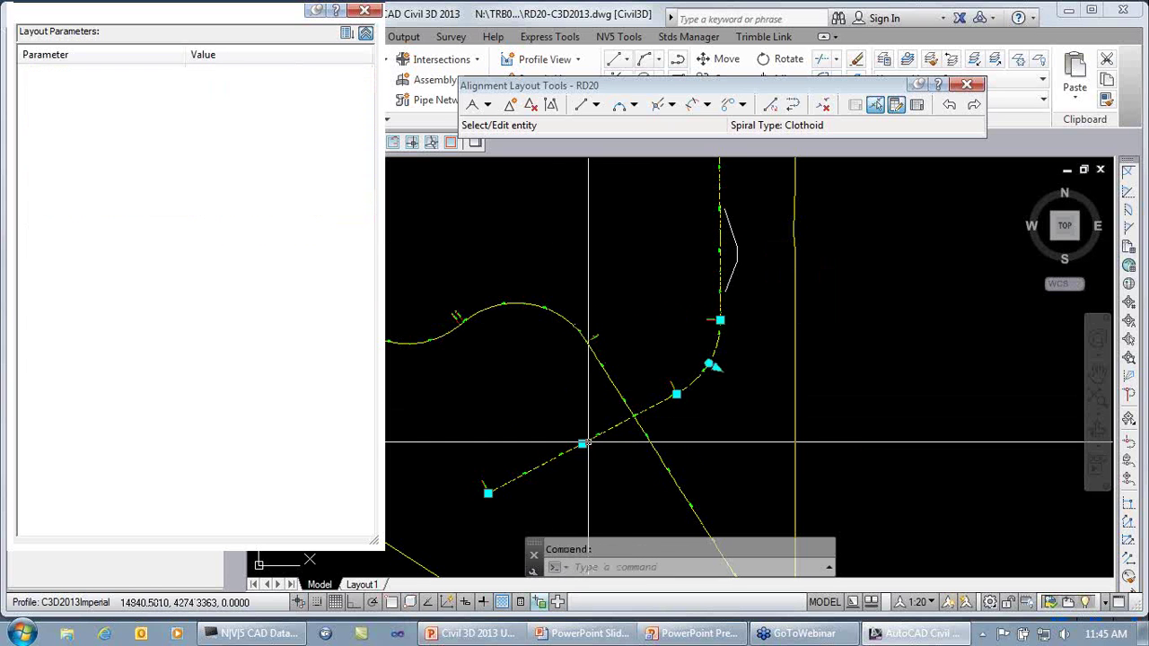
{"action": "left_click", "coordinate": [681, 399]}
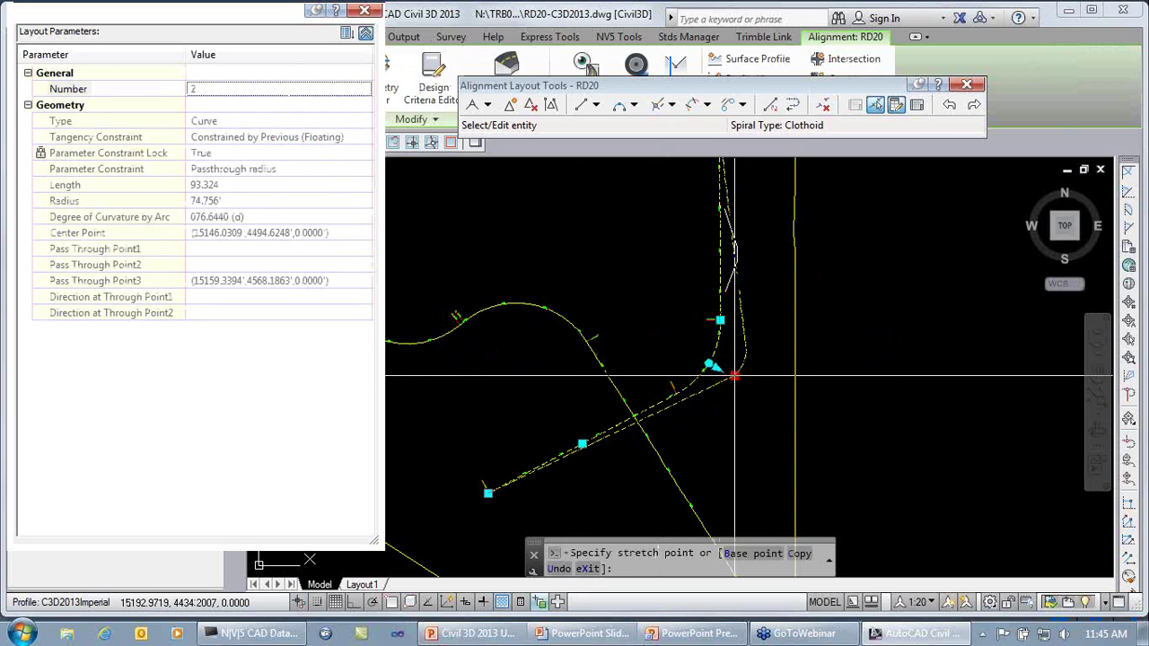
{"action": "key", "text": "Escape"}
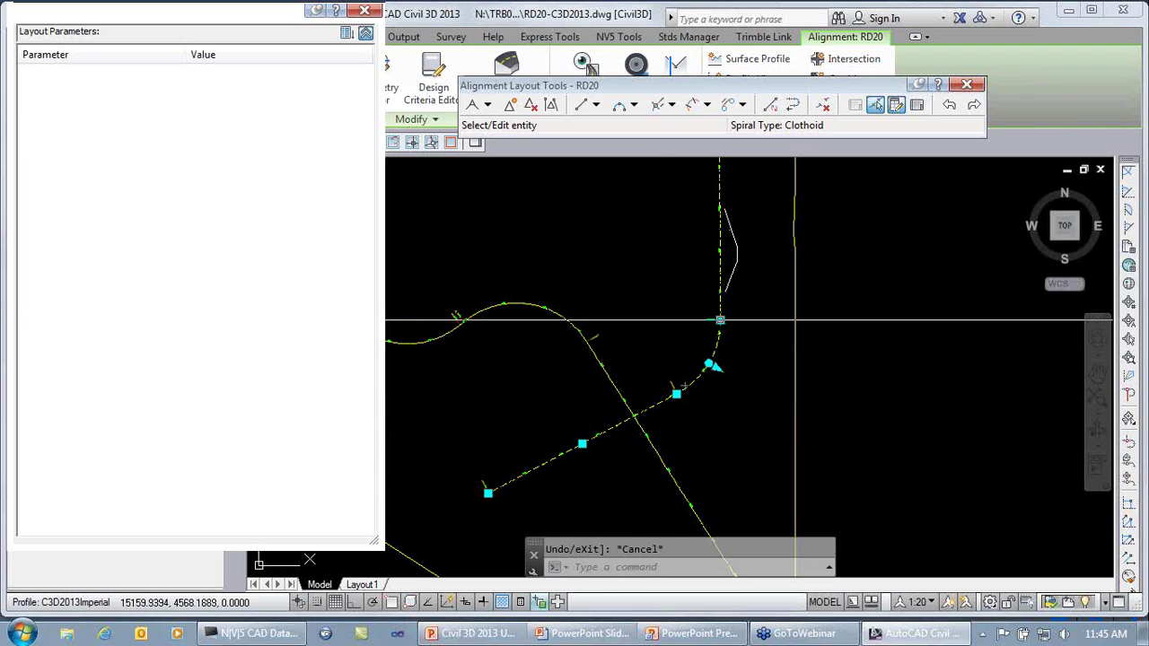
{"action": "left_click", "coordinate": [718, 366]}
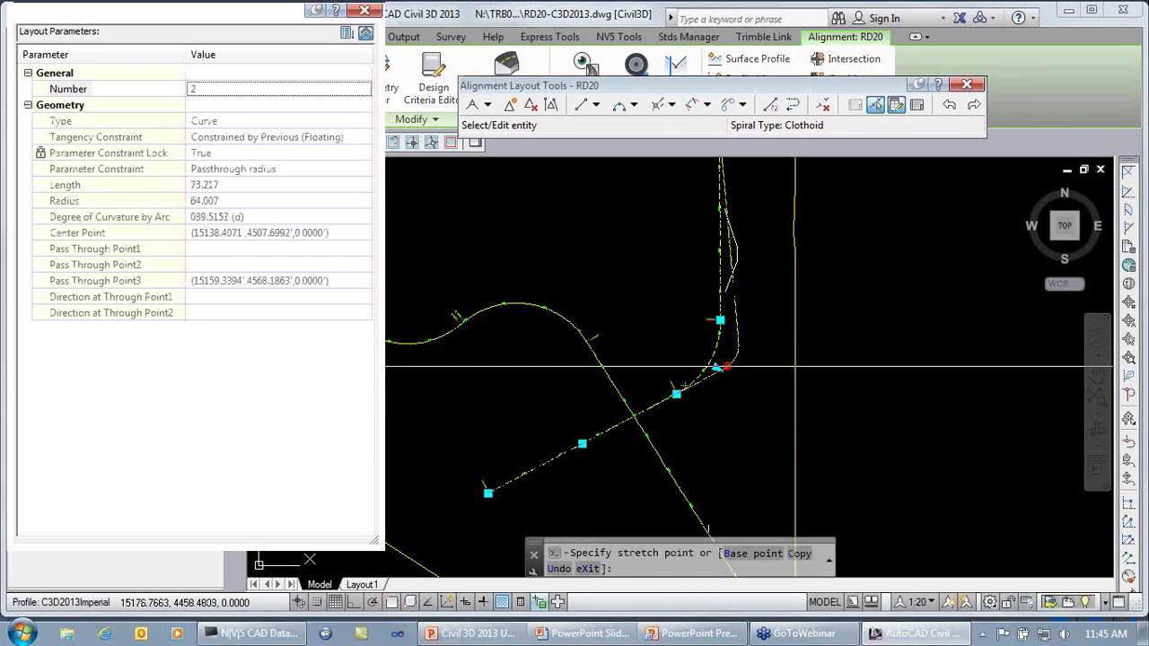
{"action": "key", "text": "Escape"}
{"action": "left_click", "coordinate": [719, 320]}
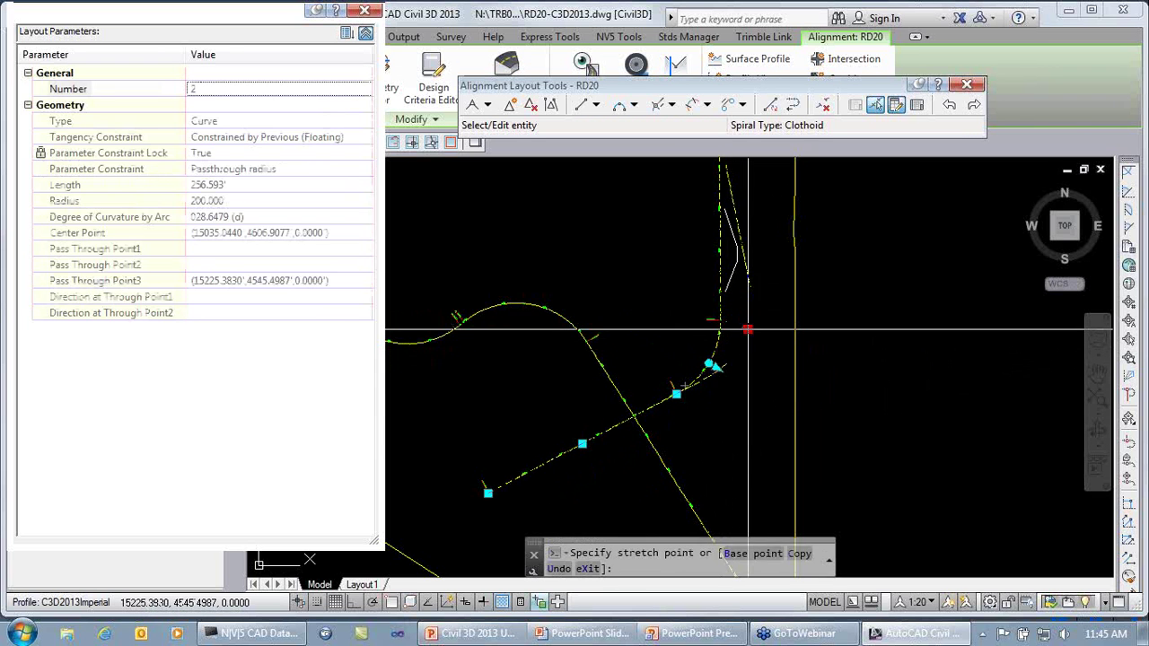
{"action": "key", "text": "Escape"}
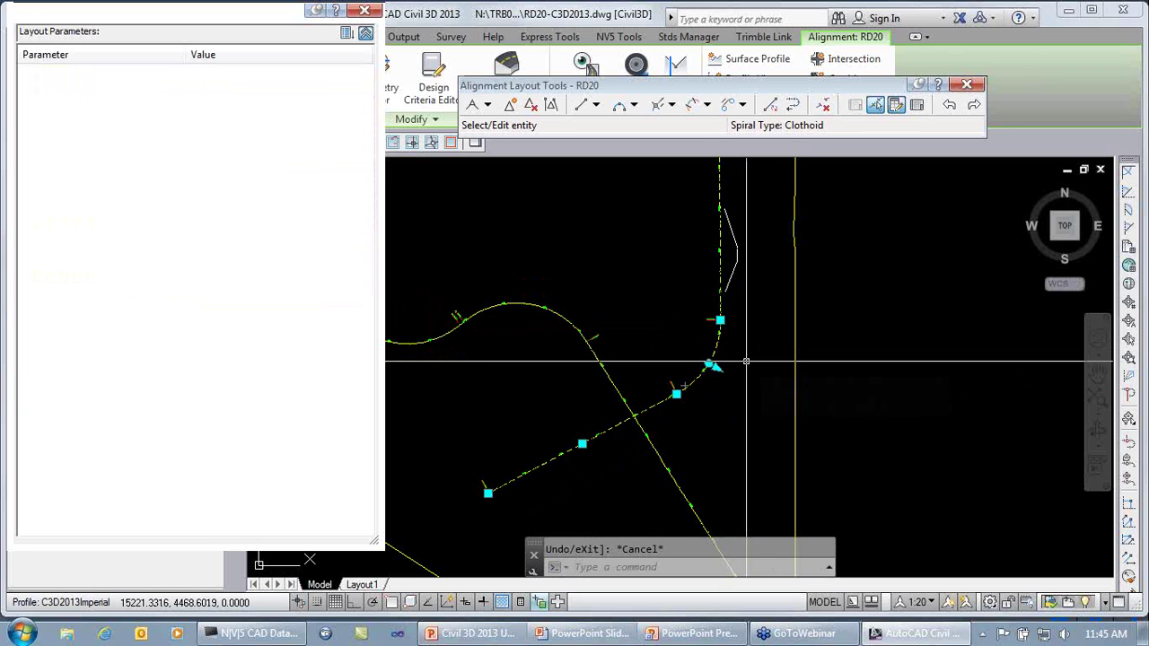
- Pick the RD20 curve as the sub-entity and set its Tangency Constraint to Constrained on Both Sides (Free)
{"action": "key", "text": "Escape"}
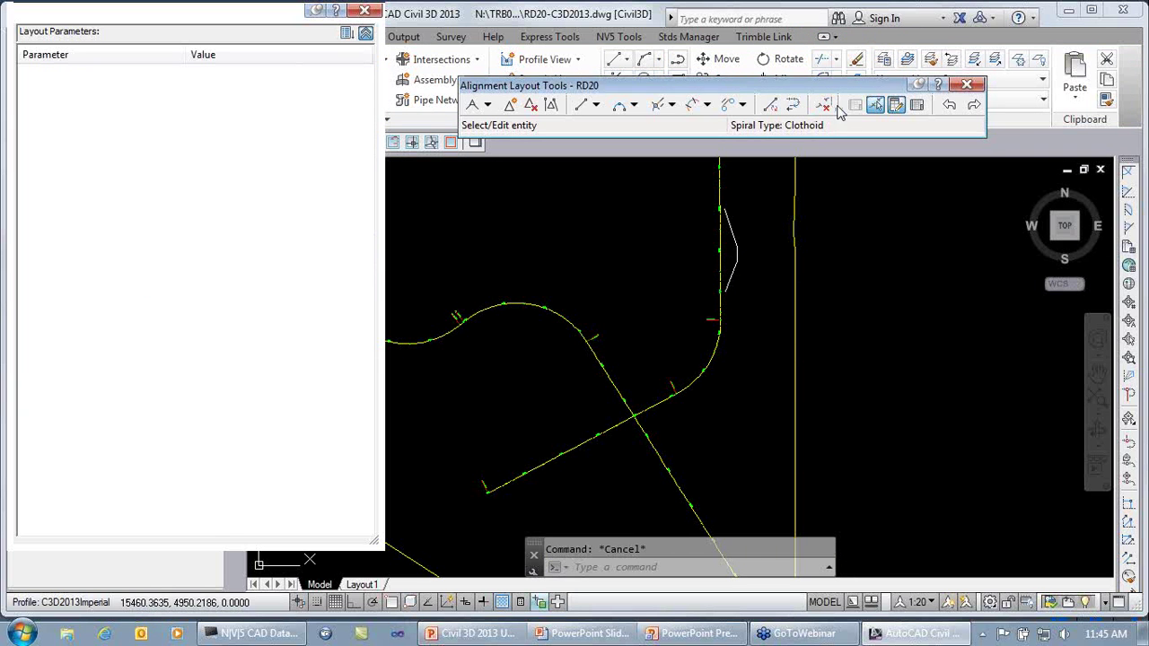
{"action": "left_click", "coordinate": [876, 104]}
{"action": "left_click", "coordinate": [713, 360]}
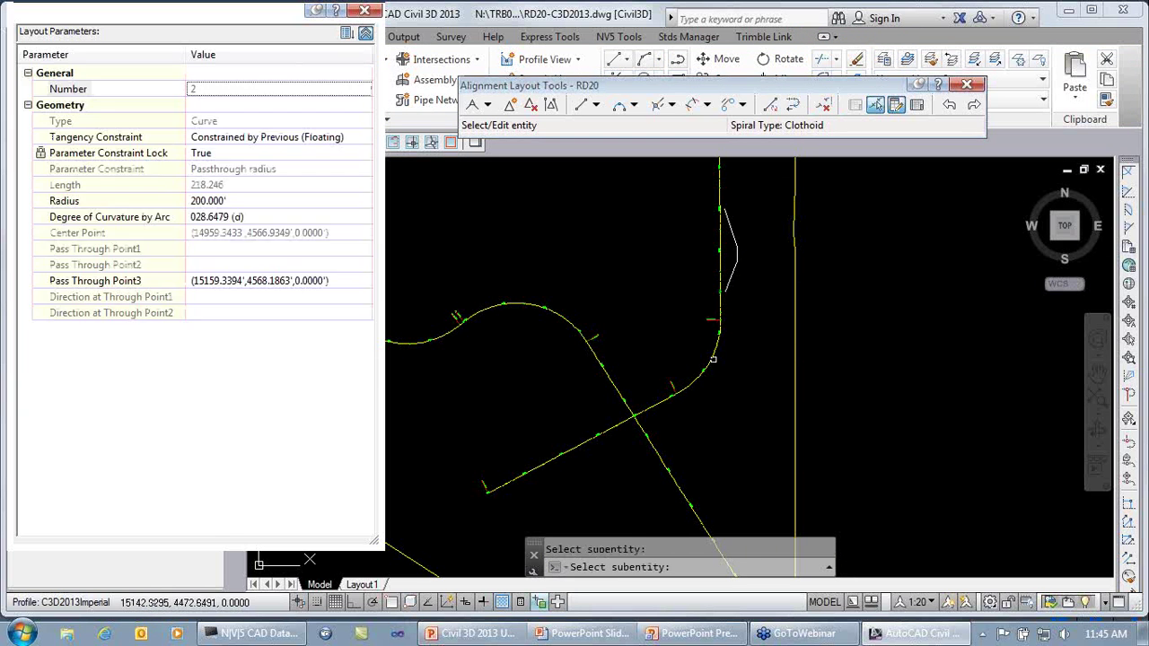
{"action": "left_click", "coordinate": [236, 139]}
{"action": "left_click", "coordinate": [236, 139]}
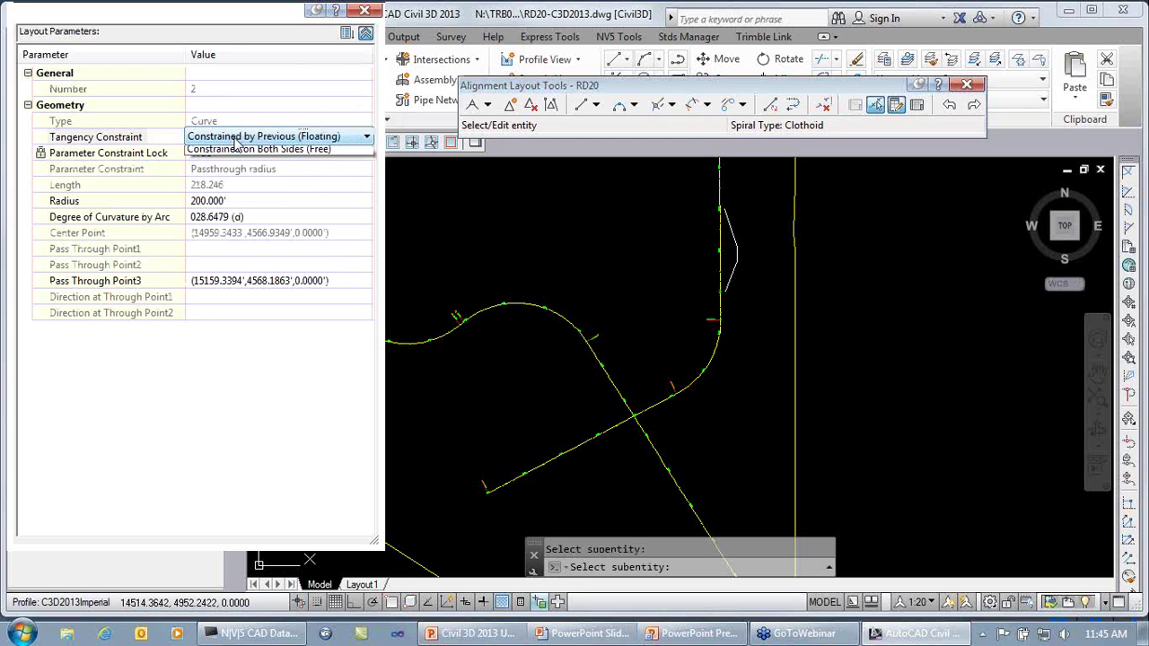
{"action": "left_click", "coordinate": [246, 187]}
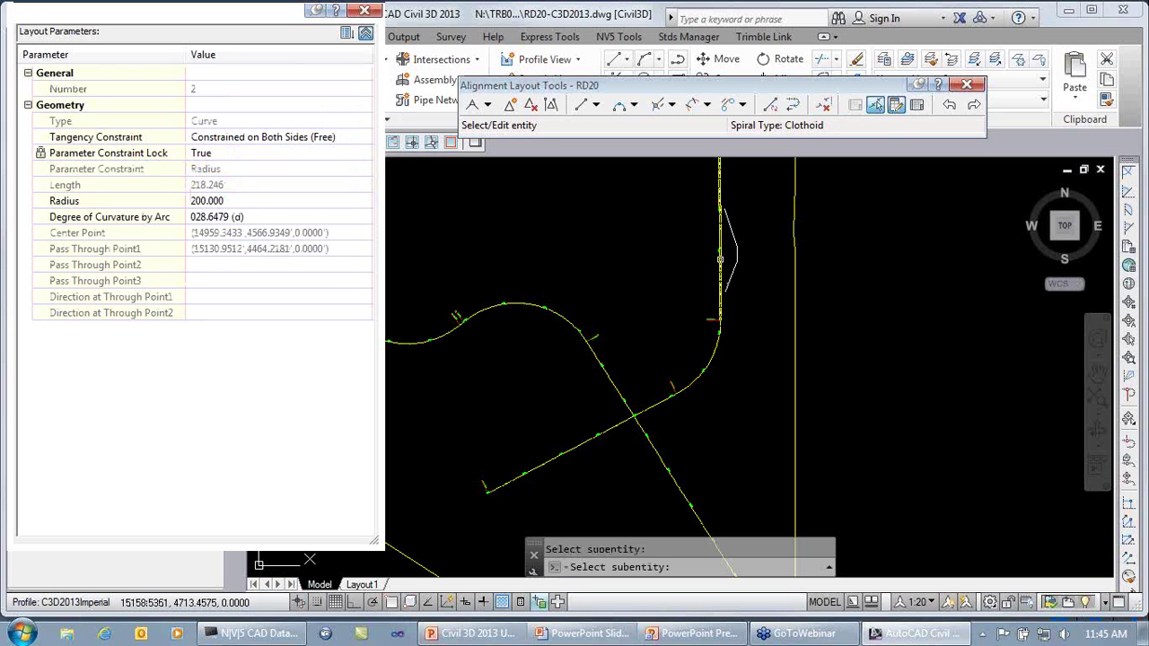
- Check the tangency constraints of the lines after and before the free curve, and end the sub-entity picking
{"action": "left_click", "coordinate": [720, 258]}
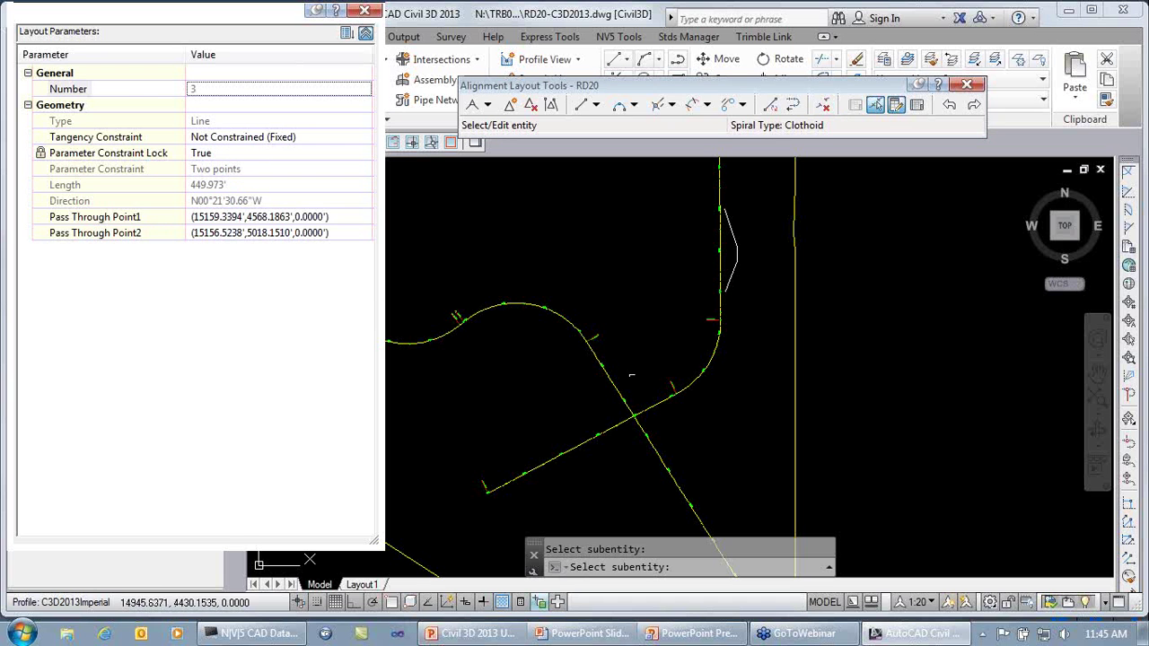
{"action": "left_click", "coordinate": [587, 440]}
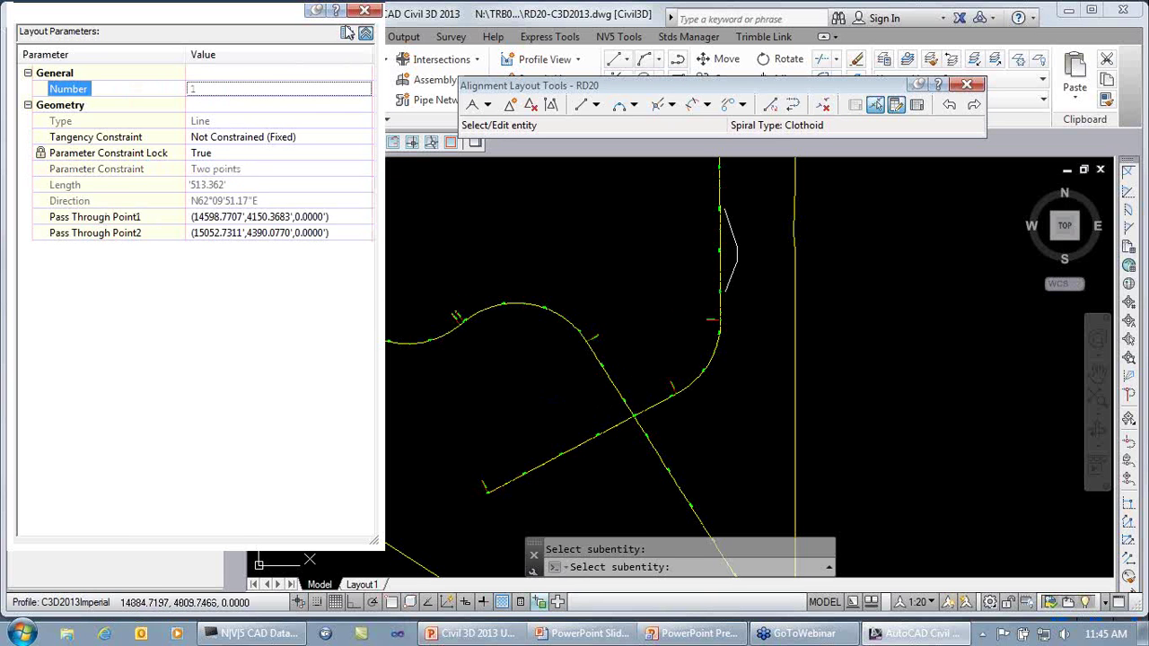
{"action": "key", "text": "Escape"}
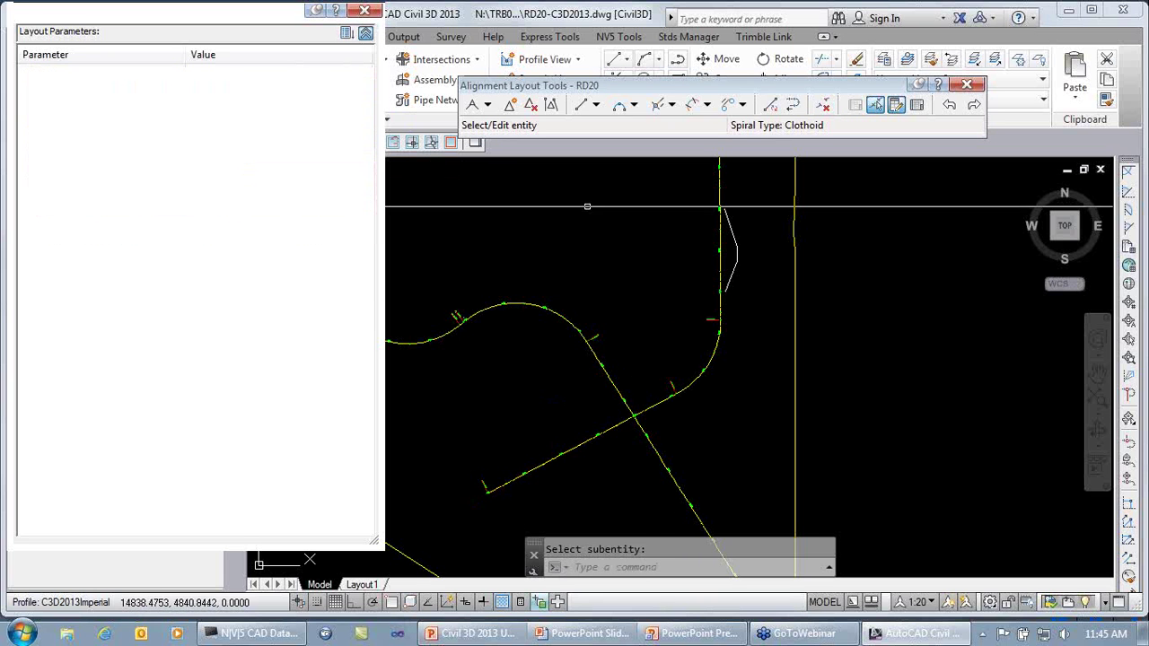
- Review the constraint editing options in RD20's alignment properties, including implied tangency constraint swapping, and close the dialog
{"action": "left_click", "coordinate": [719, 199]}
{"action": "right_click", "coordinate": [719, 199]}
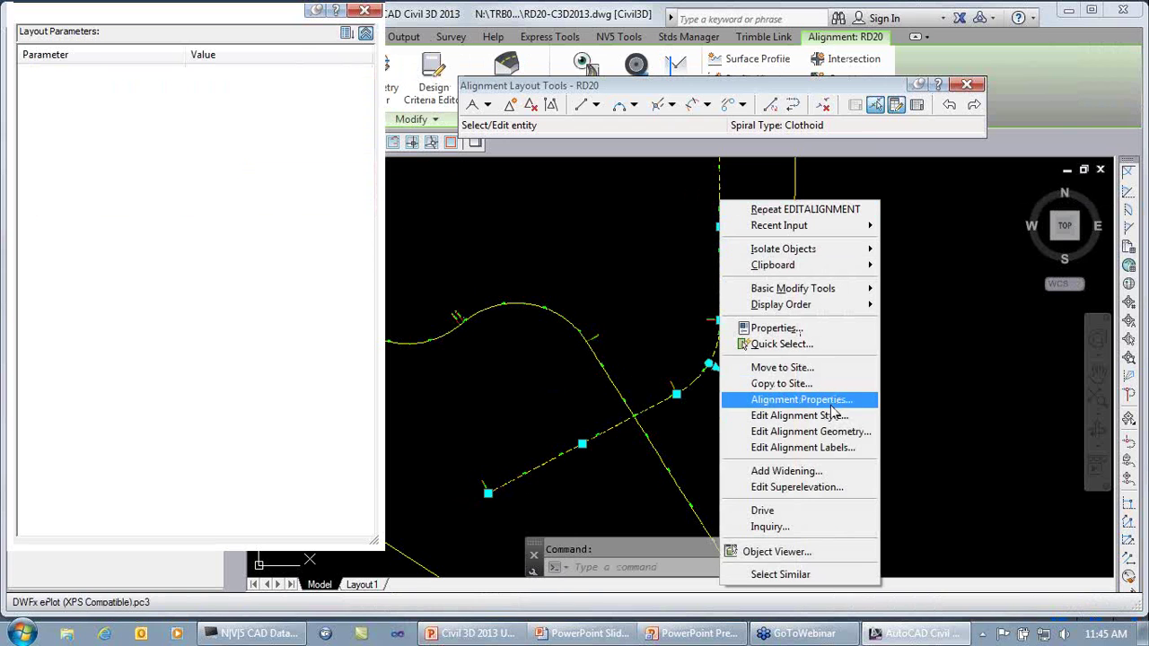
{"action": "left_click", "coordinate": [837, 401]}
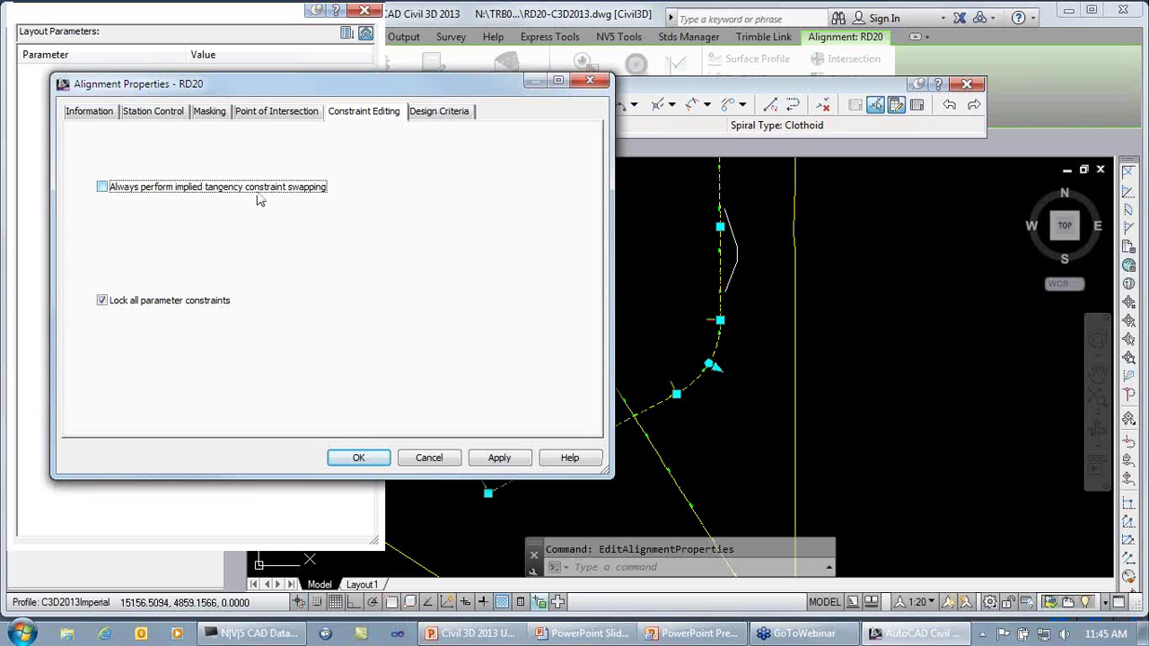
{"action": "left_click", "coordinate": [360, 457]}
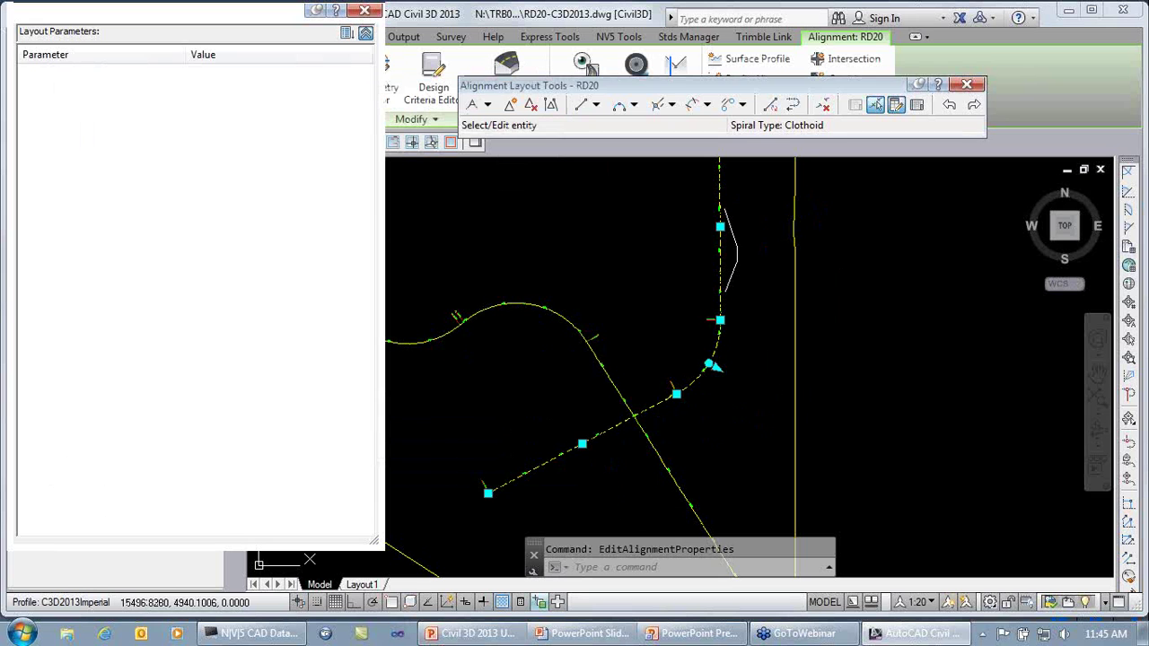
- Pick the RD20 curve as the sub-entity and set its Tangency Constraint to Not Constrained (Fixed)
{"action": "left_click", "coordinate": [877, 107]}
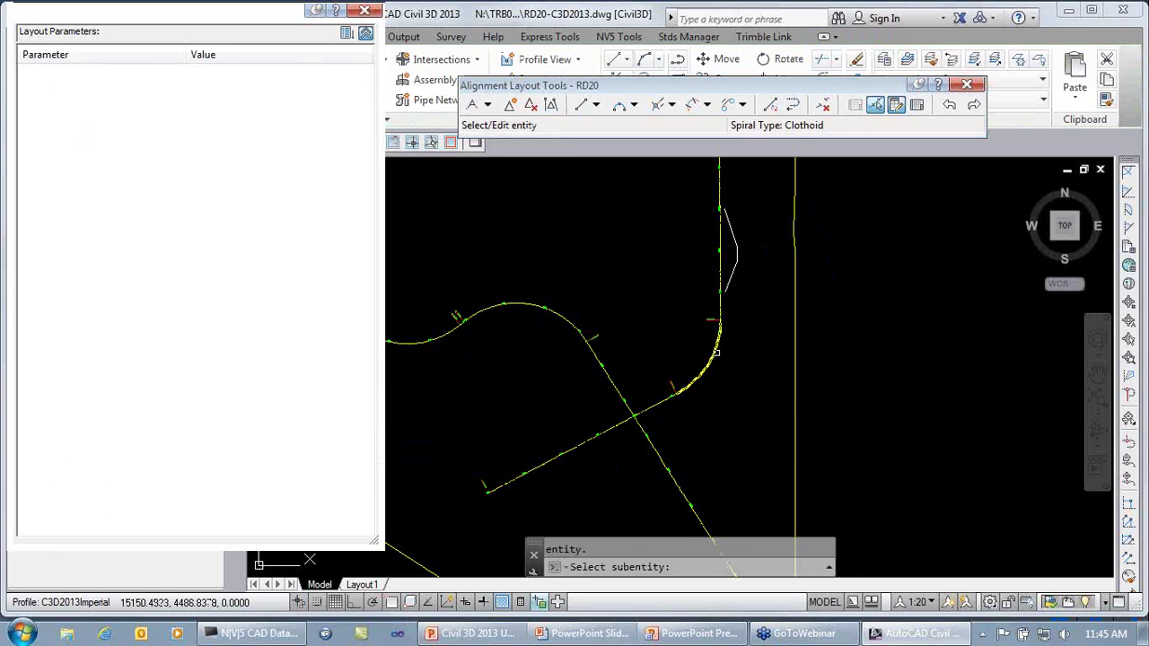
{"action": "left_click", "coordinate": [717, 344]}
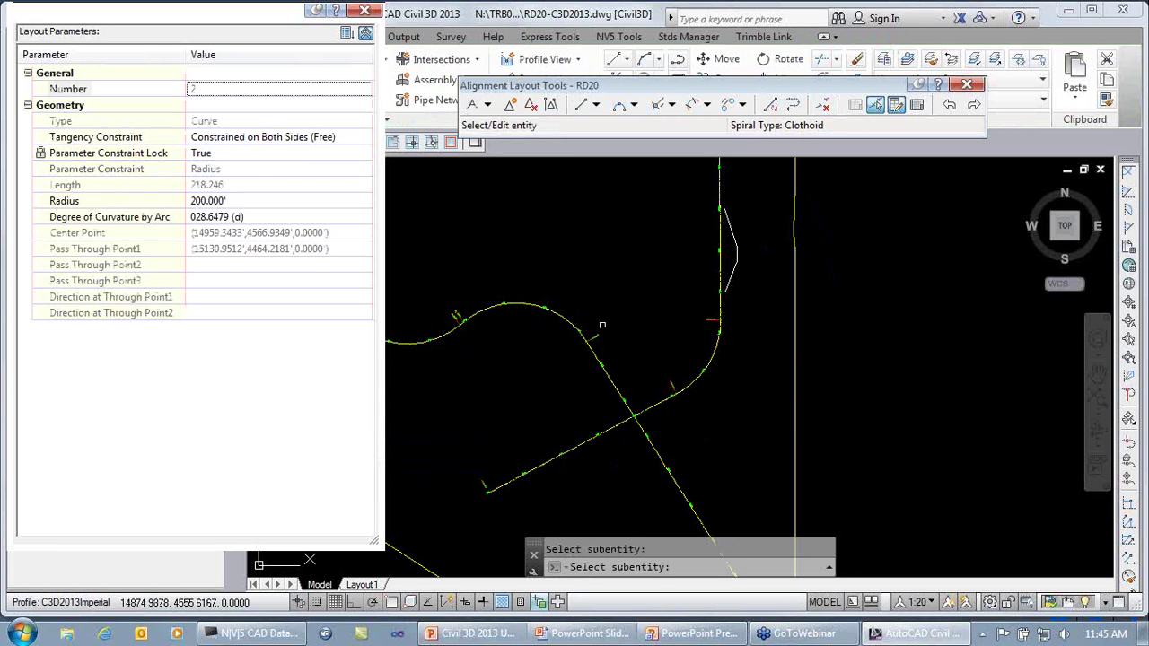
{"action": "left_click", "coordinate": [259, 140]}
{"action": "left_click", "coordinate": [260, 139]}
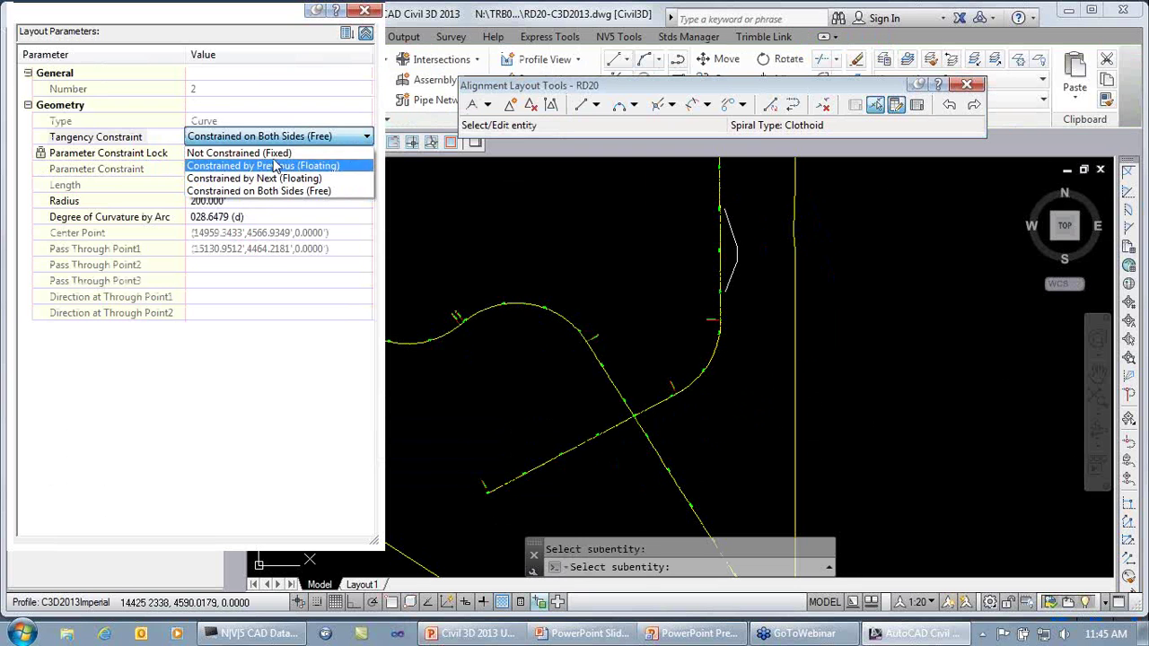
{"action": "left_click", "coordinate": [270, 153]}
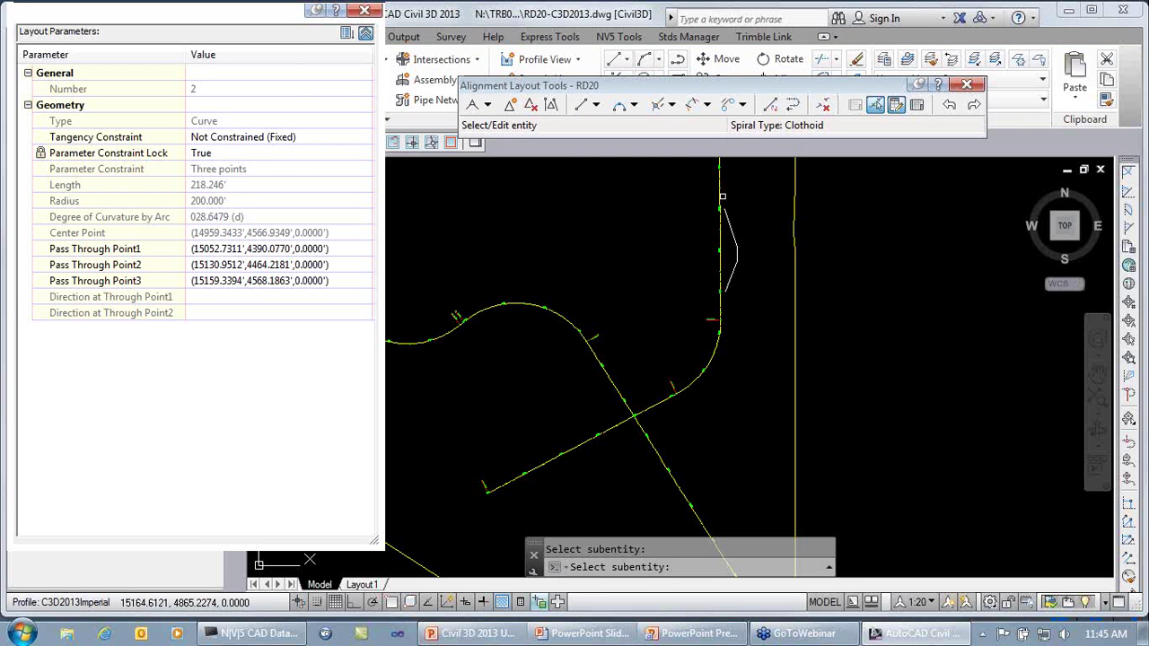
- Check how the lines after and before the fixed curve are constrained, and close the Alignment Layout Tools
{"action": "left_click", "coordinate": [719, 196]}
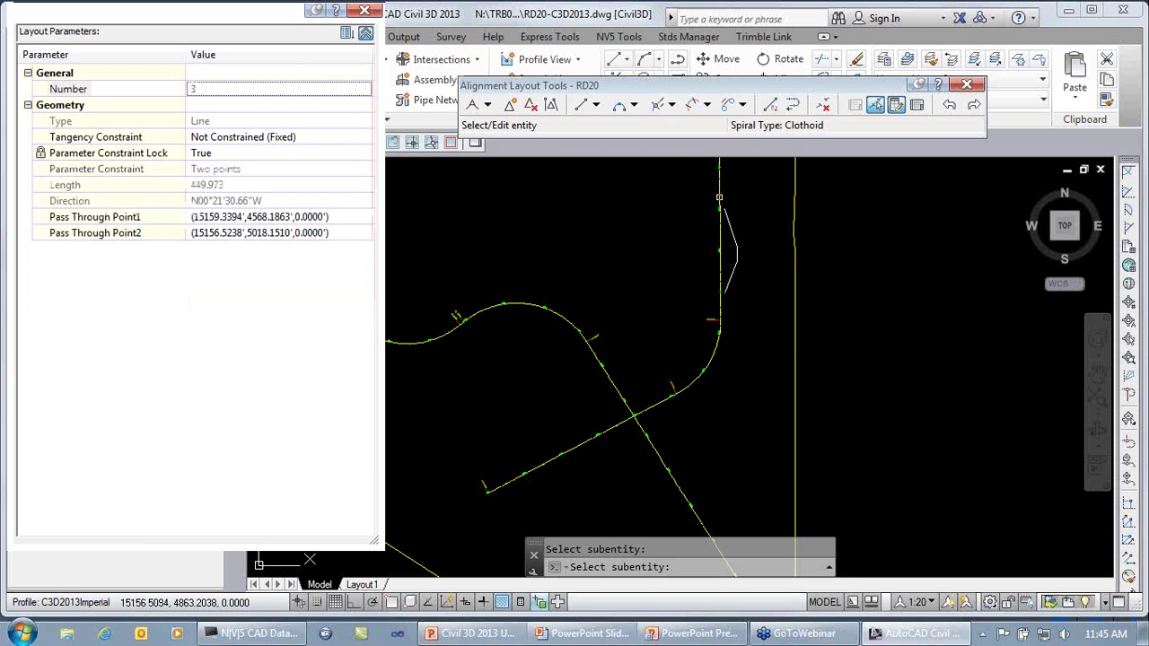
{"action": "left_click", "coordinate": [607, 432]}
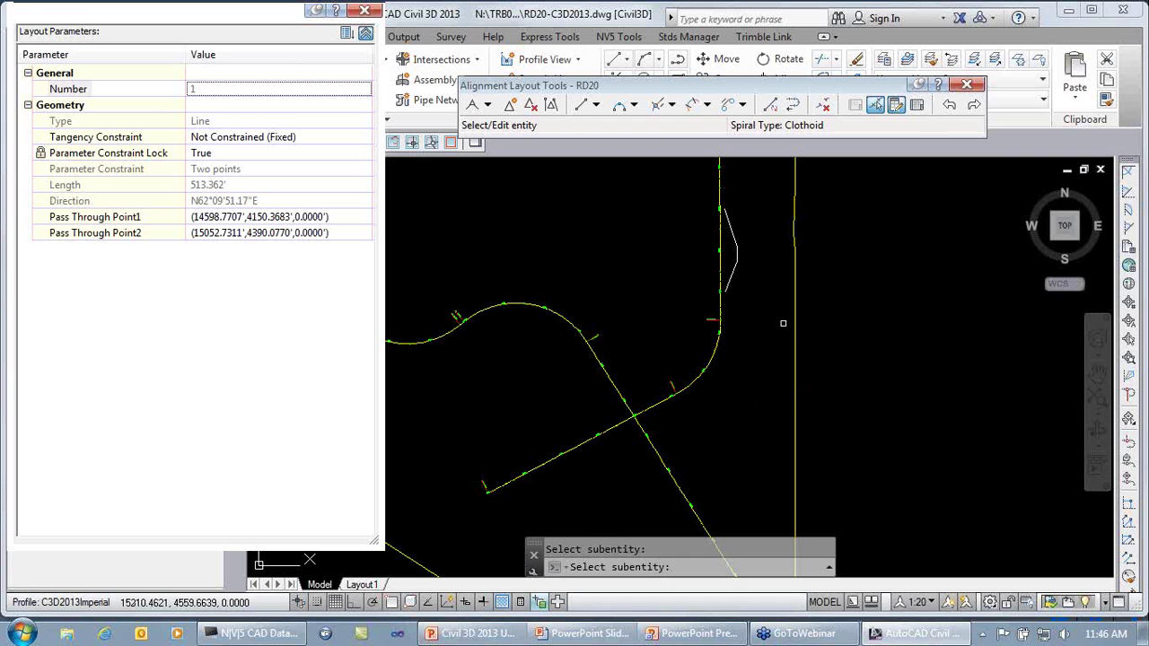
{"action": "key", "text": "Escape"}
{"action": "left_click", "coordinate": [966, 84]}
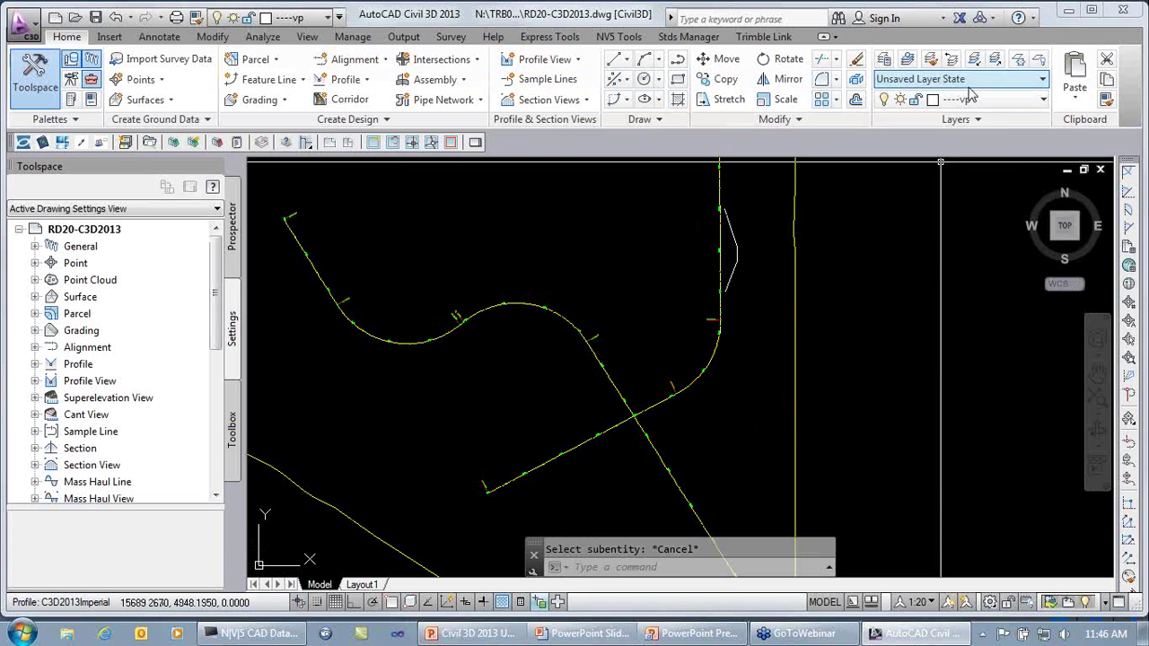
{"action": "key", "text": "Escape"}
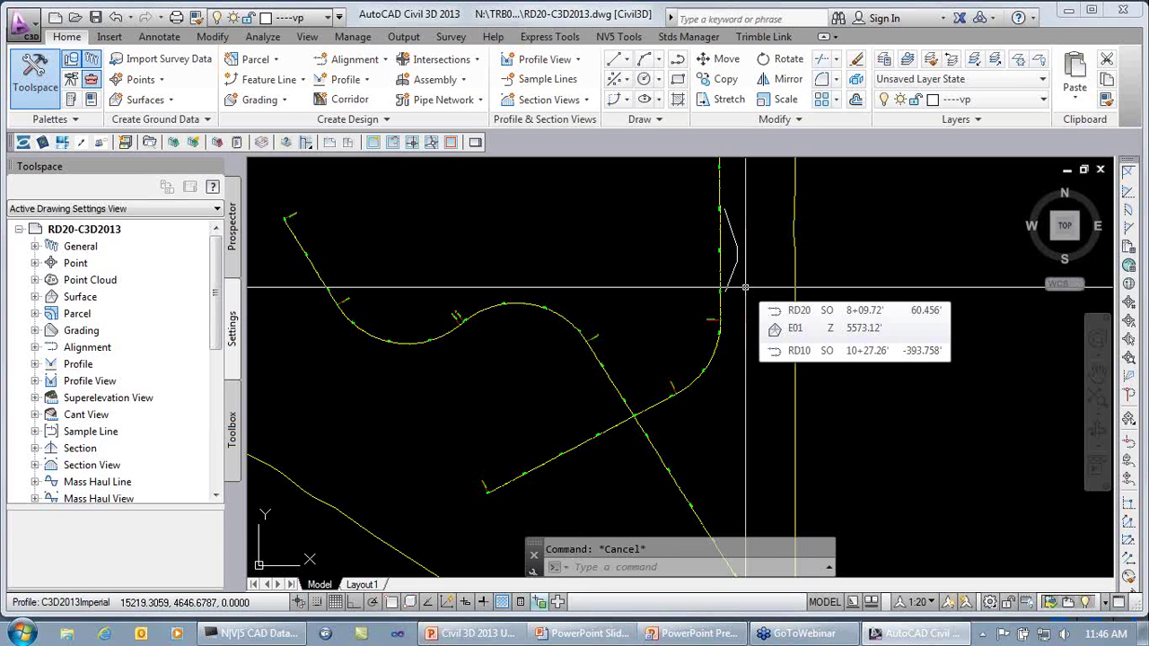
- Stretch the fixed RD20 curve outward to the southeast by its middle pass-through grip and deselect the alignment
{"action": "left_click", "coordinate": [711, 362]}
{"action": "left_click", "coordinate": [715, 361]}
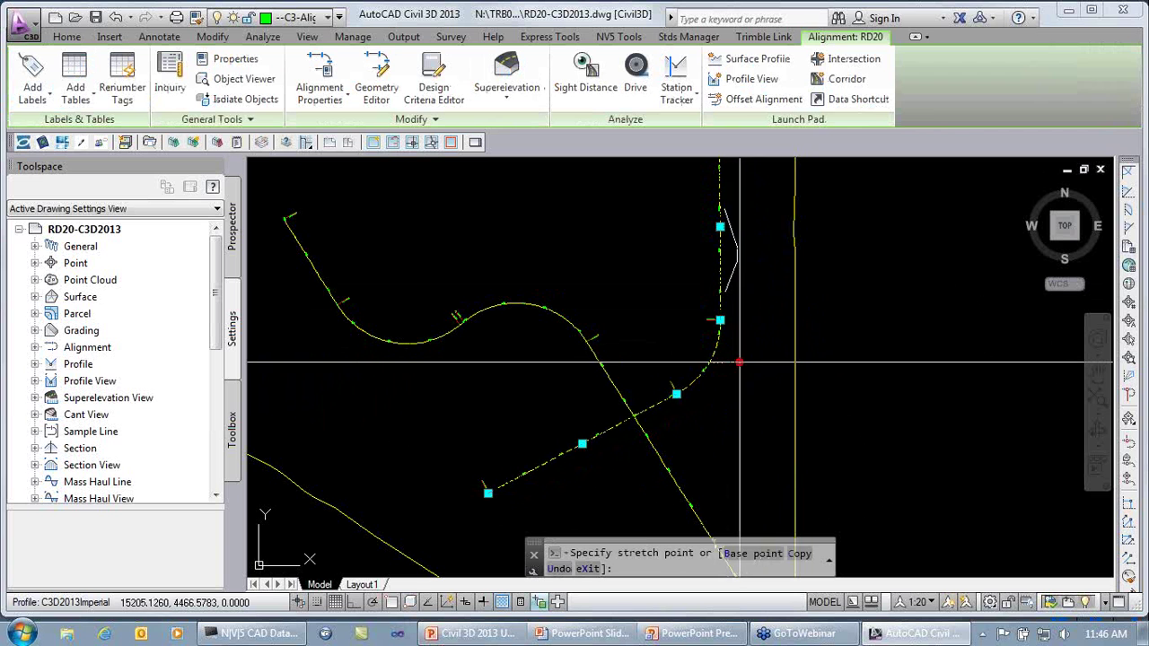
{"action": "left_click", "coordinate": [726, 377]}
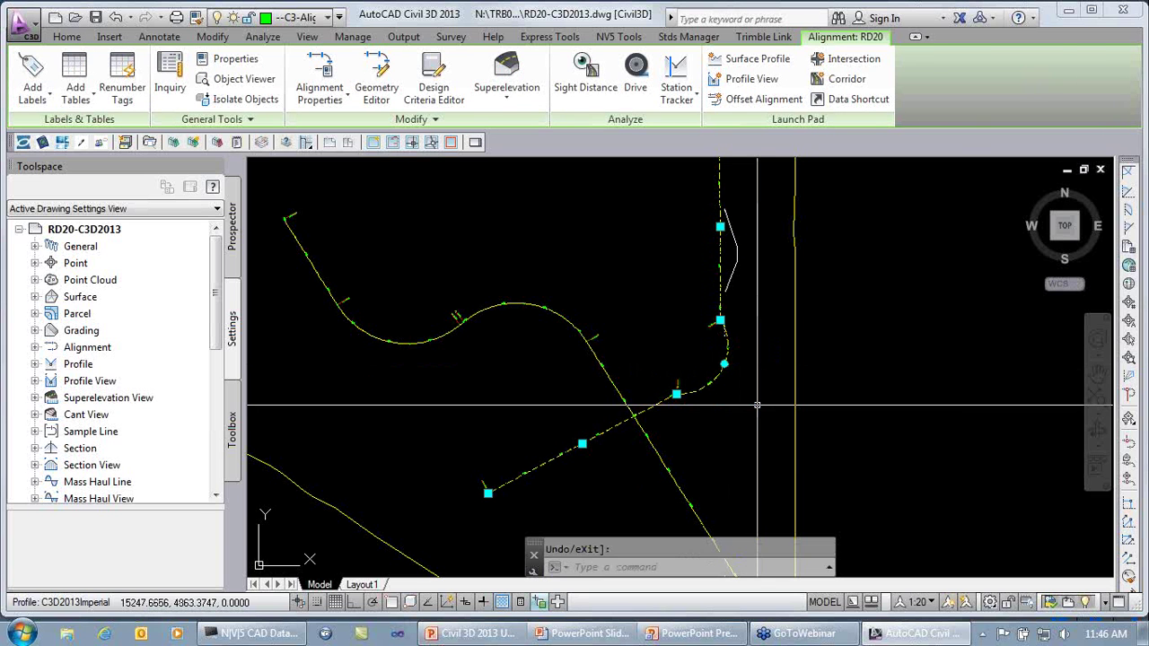
{"action": "key", "text": "Escape"}
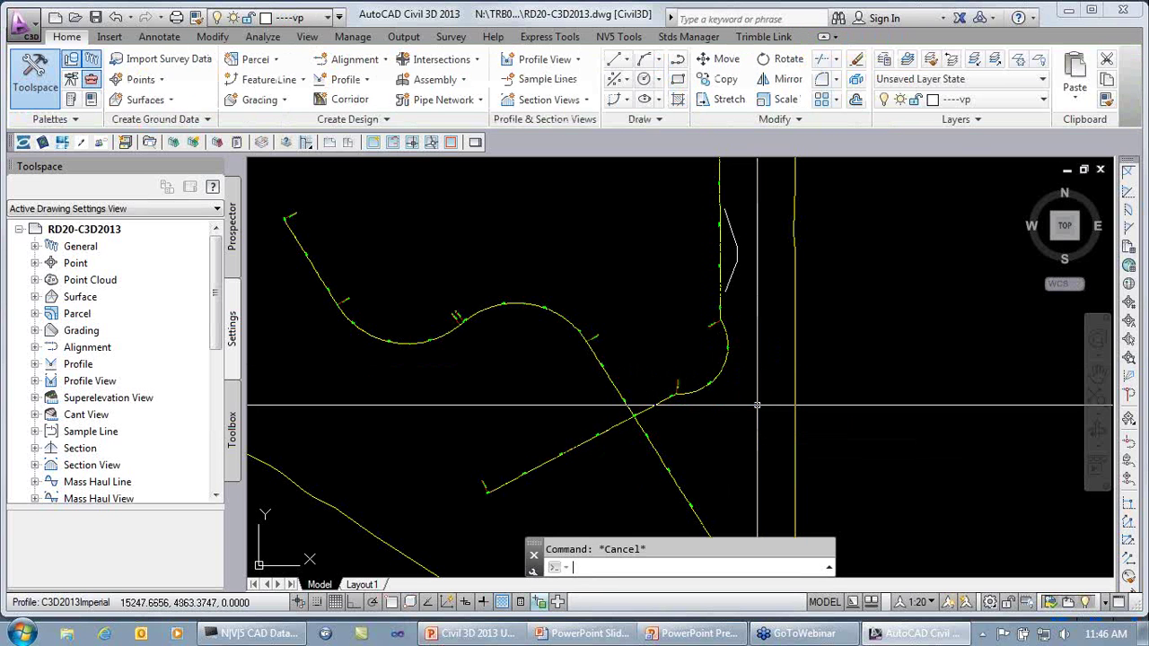
- Stretch the bulging RD20 curve back inward by its middle pass-through grip, close to its original position, and deselect the alignment
{"action": "left_click", "coordinate": [719, 377]}
{"action": "left_click", "coordinate": [715, 368]}
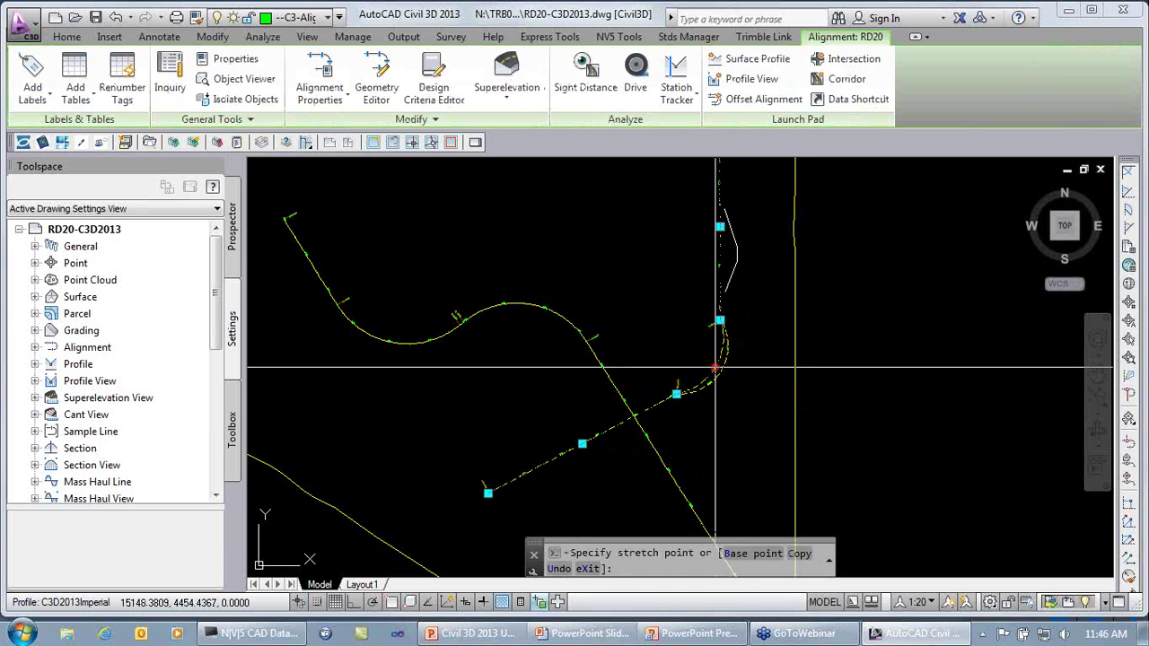
{"action": "left_click", "coordinate": [709, 362]}
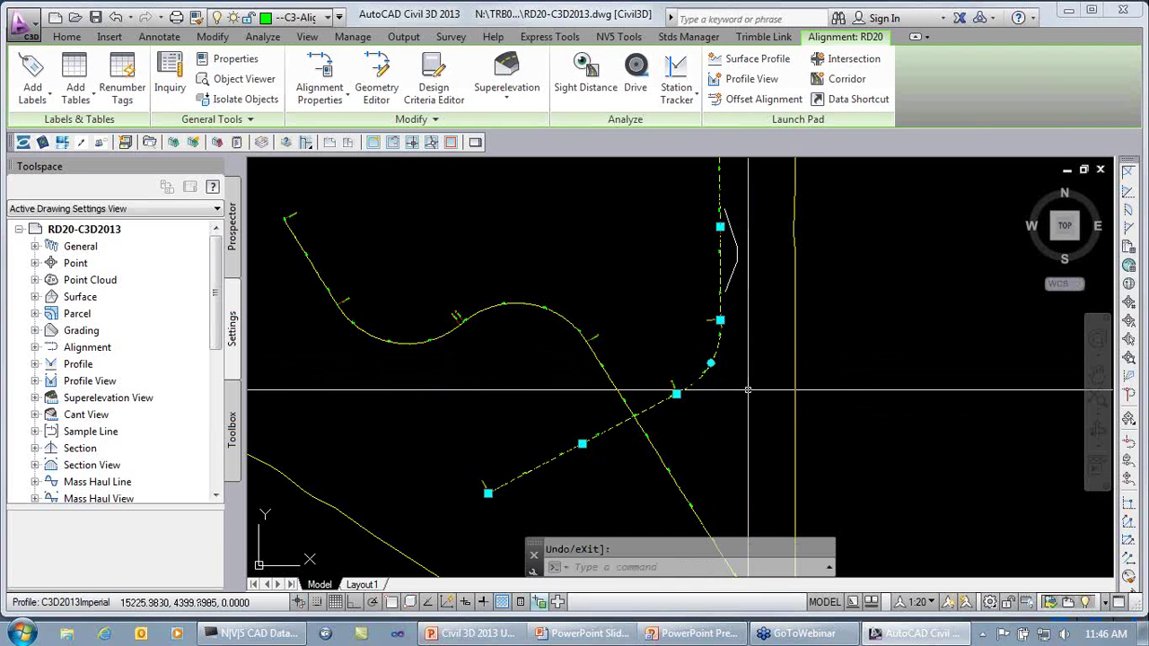
{"action": "key", "text": "Escape"}
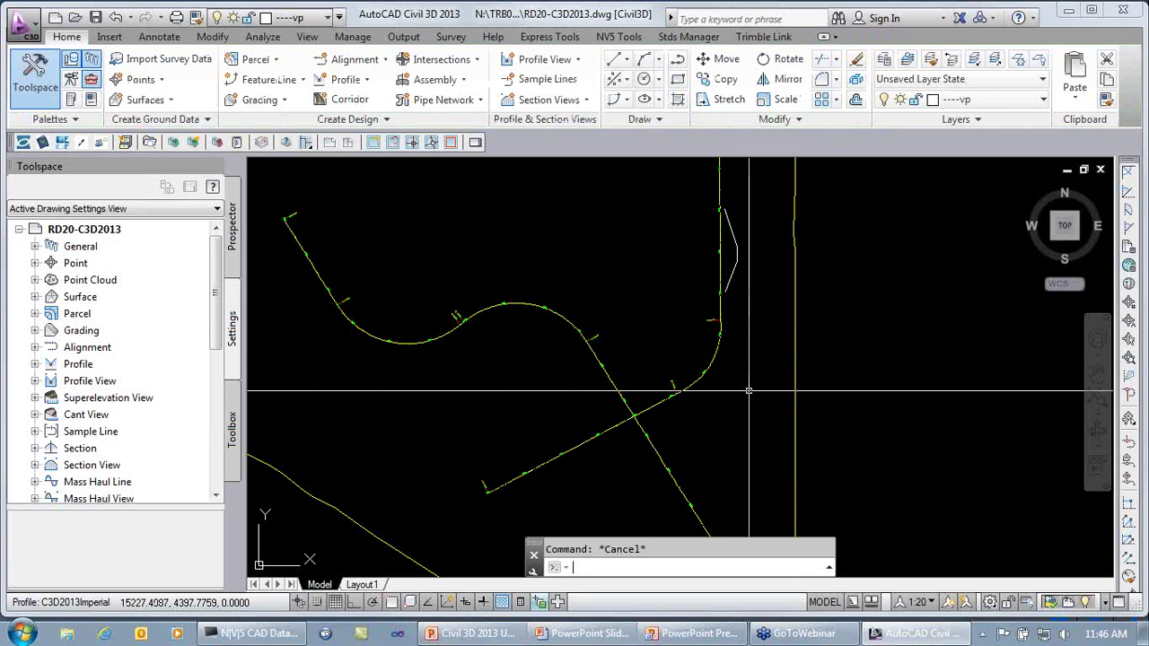
{"action": "left_click", "coordinate": [720, 271]}
{"action": "left_click", "coordinate": [789, 353]}
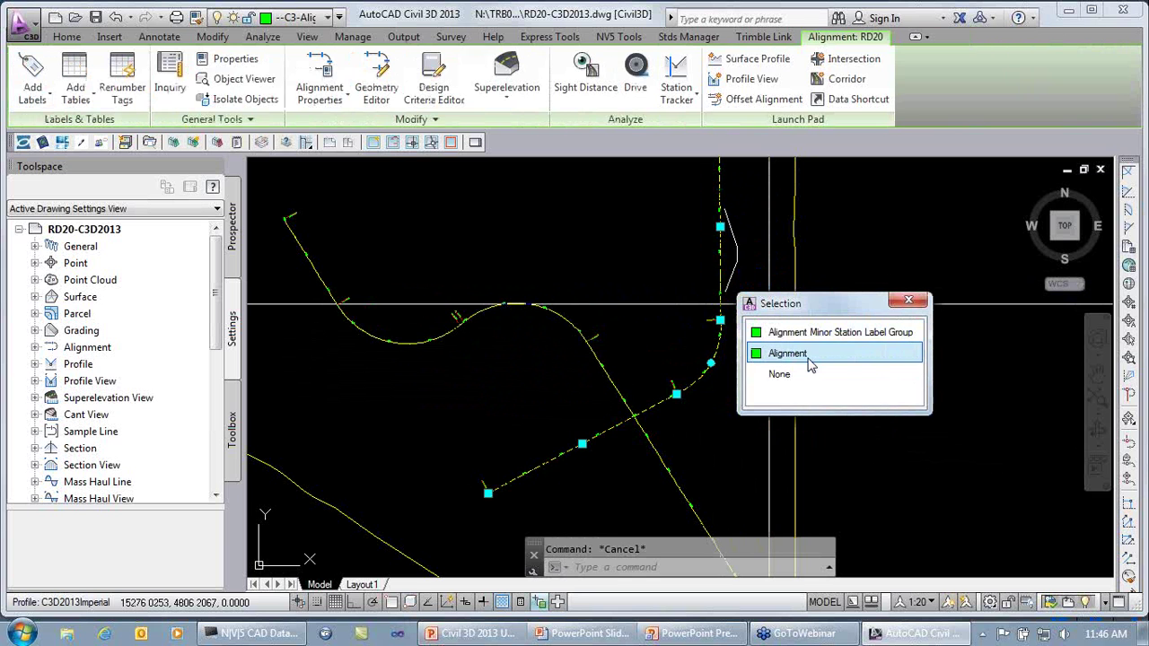
{"action": "left_click", "coordinate": [808, 359]}
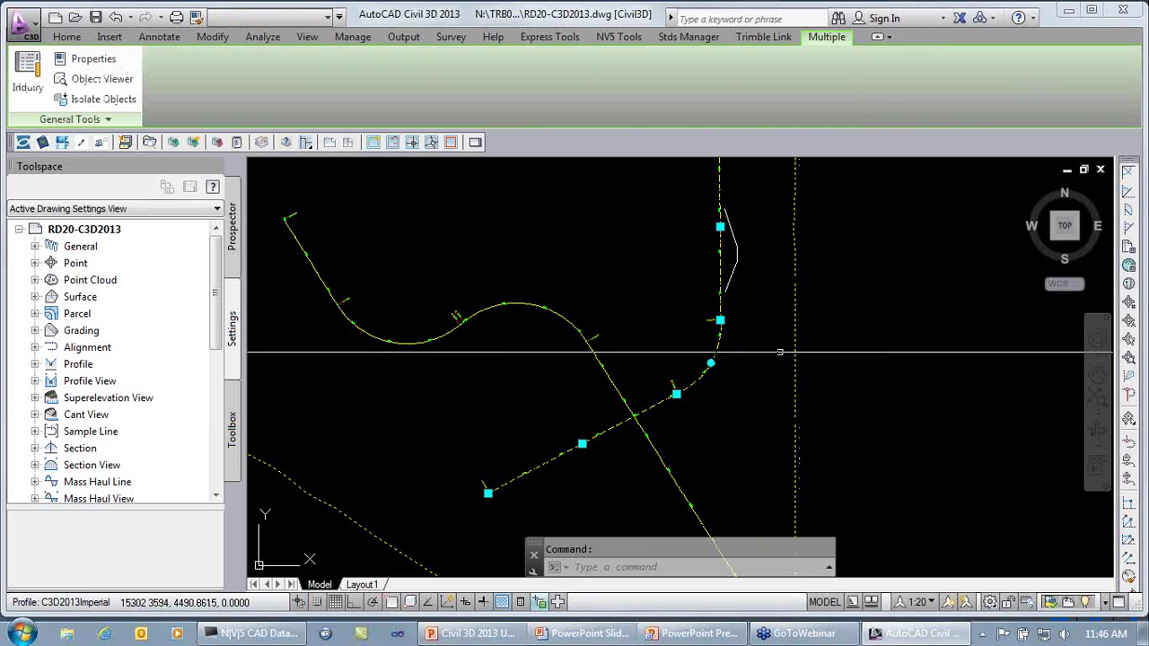
{"action": "right_click", "coordinate": [774, 269]}
{"action": "key", "text": "Escape"}
{"action": "key", "text": "Escape"}
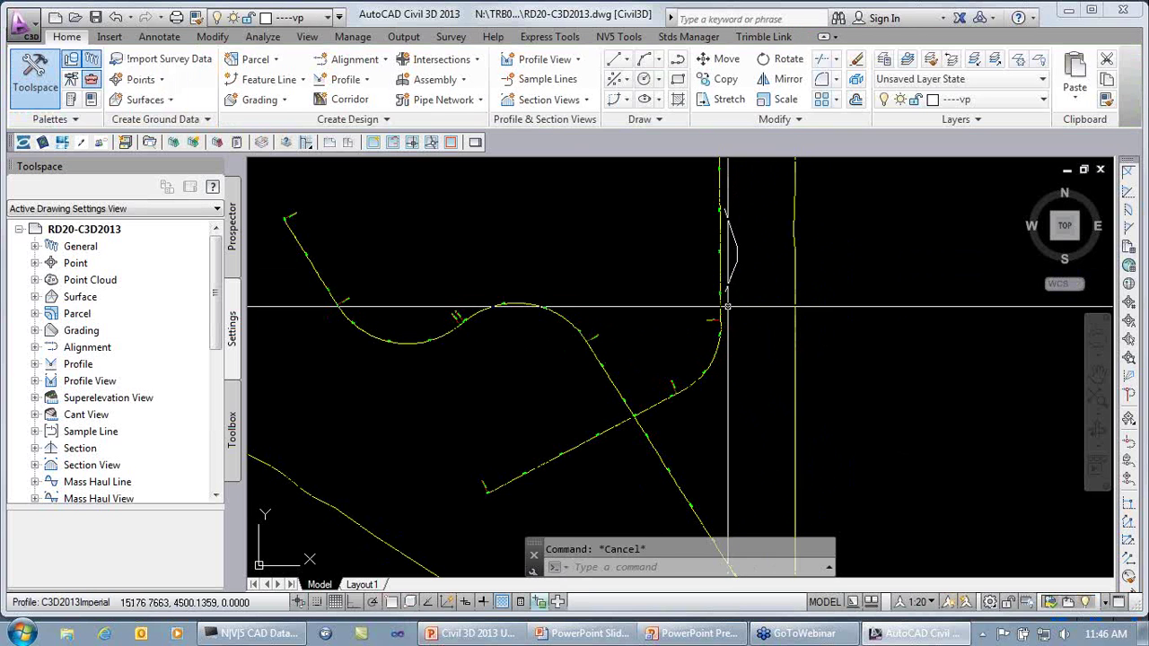
- Enable Check for tangency between elements in RD20's design criteria, and examine both ends of the curve up close
{"action": "left_click", "coordinate": [720, 302]}
{"action": "right_click", "coordinate": [750, 236]}
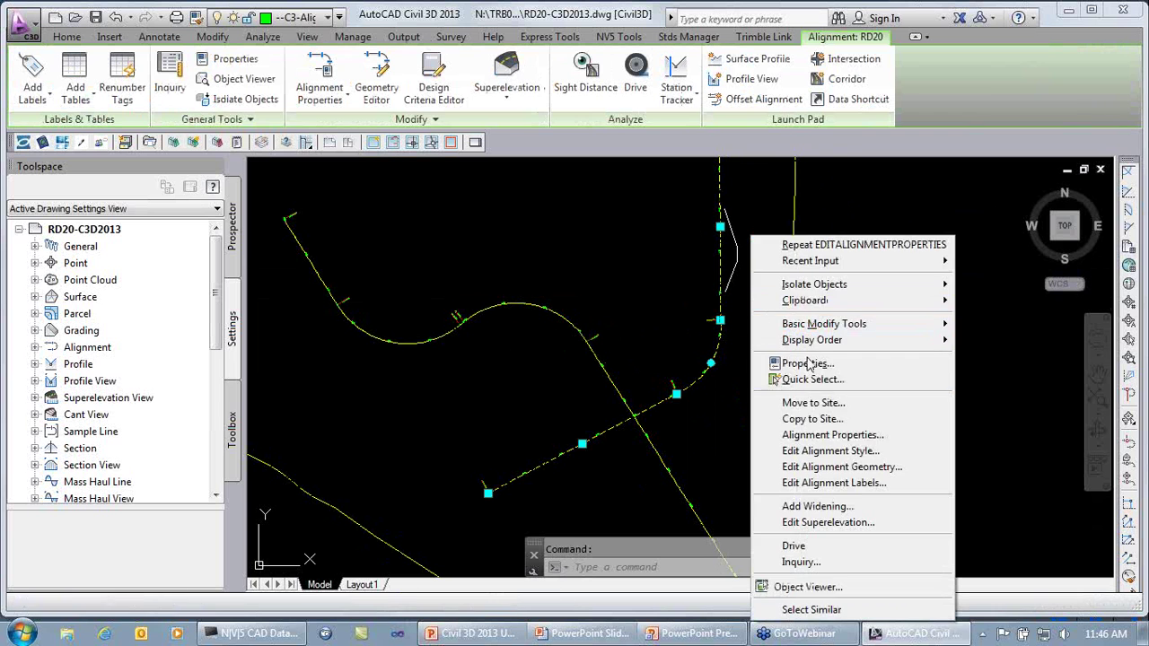
{"action": "left_click", "coordinate": [827, 435]}
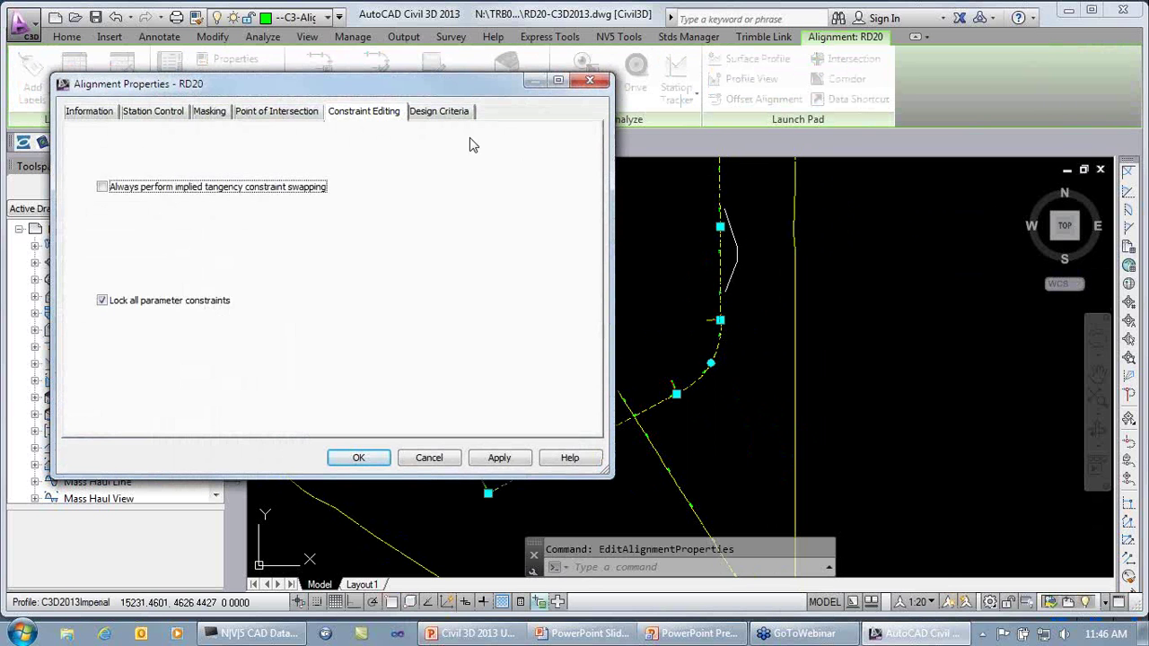
{"action": "left_click", "coordinate": [450, 119]}
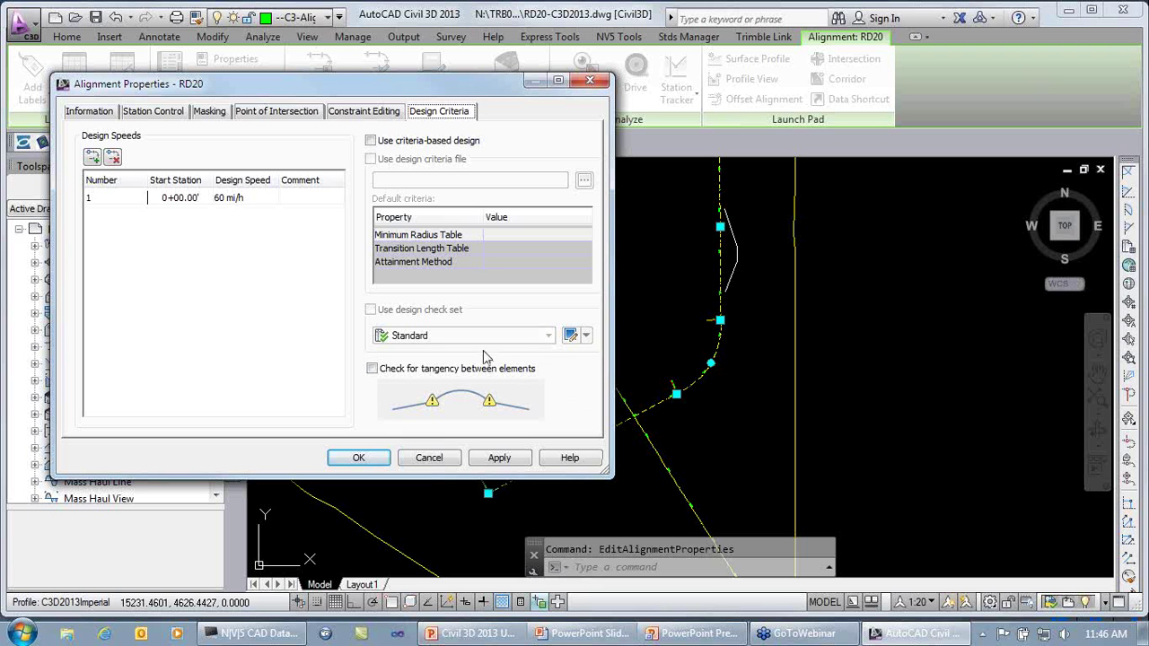
{"action": "left_click", "coordinate": [371, 370]}
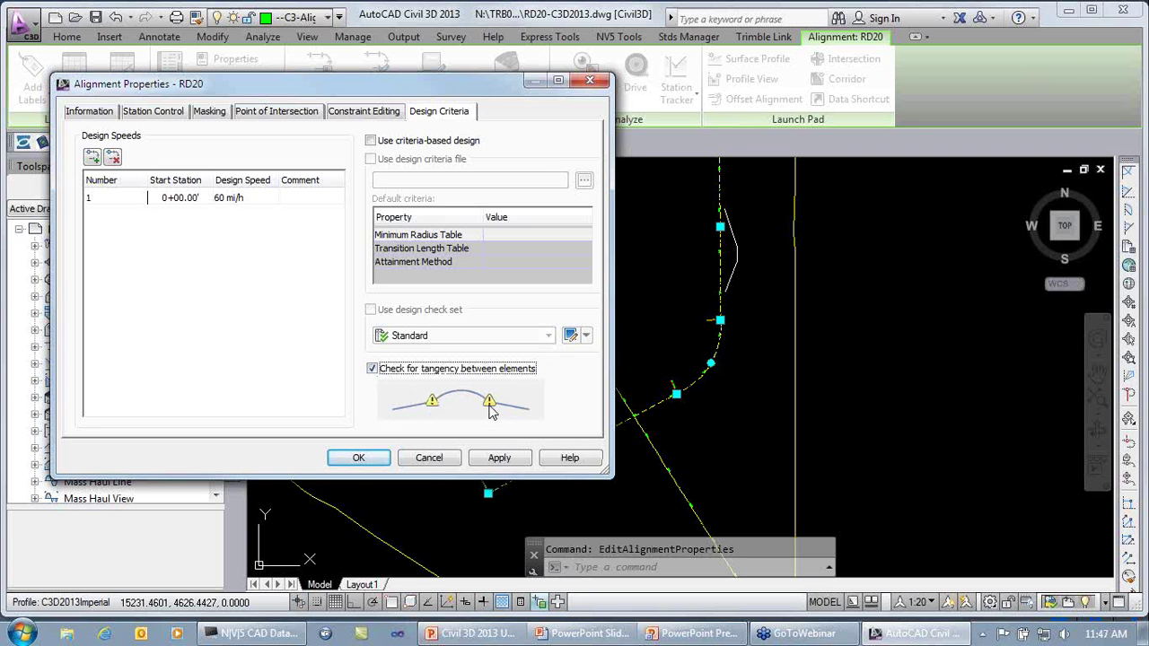
{"action": "left_click", "coordinate": [358, 459]}
{"action": "key", "text": "Escape"}
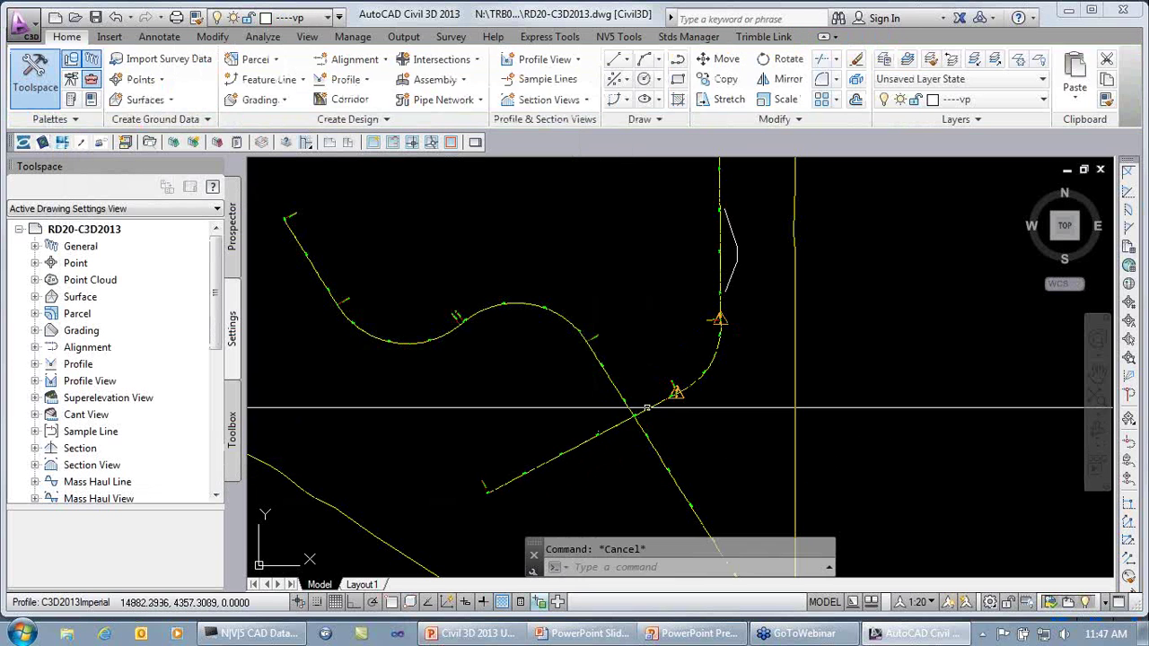
{"action": "scroll", "coordinate": [646, 410], "scroll_direction": "up", "scroll_amount": 6}
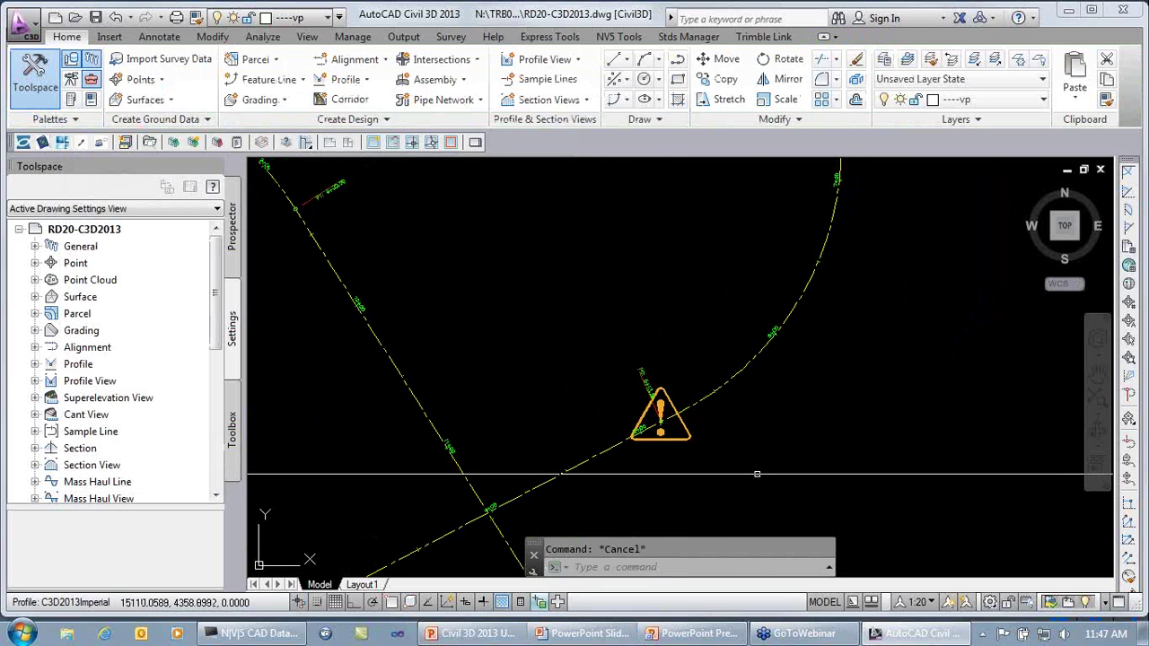
{"action": "scroll", "coordinate": [817, 419], "scroll_direction": "down", "scroll_amount": 2}
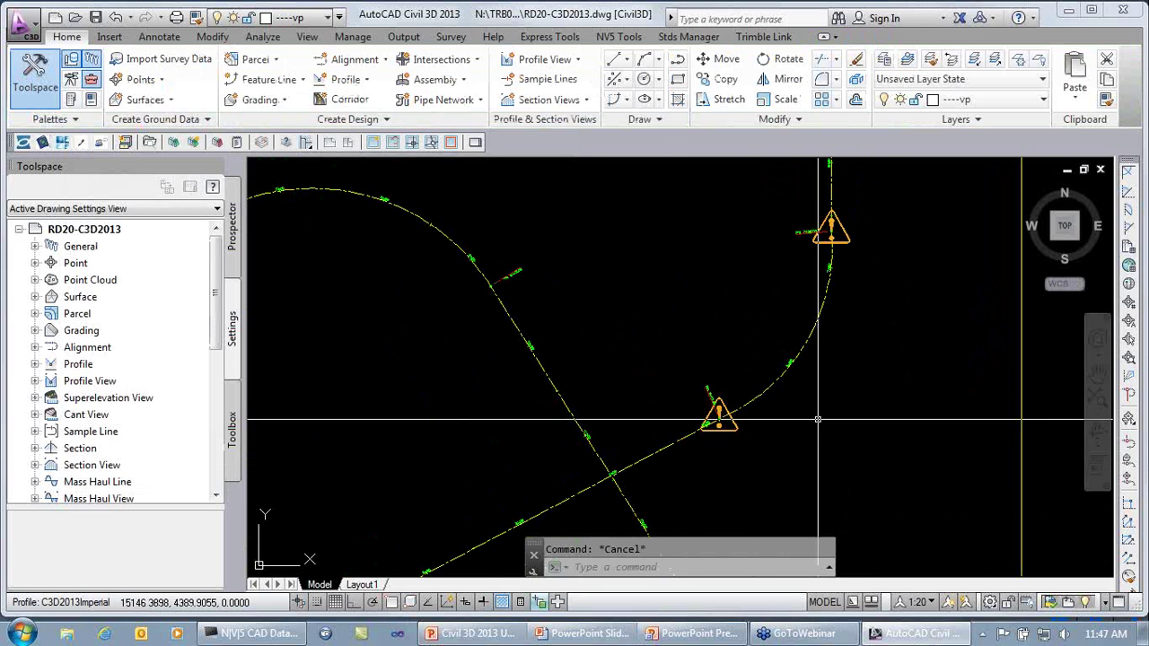
{"action": "middle_click_drag", "start_coordinate": [818, 420], "coordinate": [810, 456]}
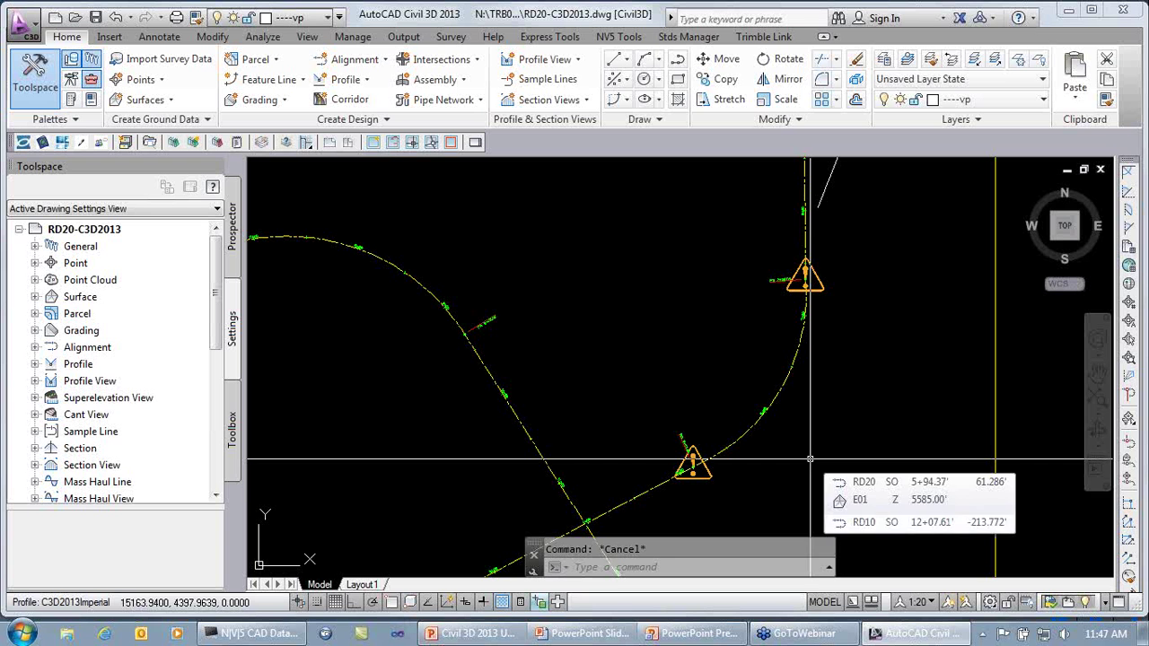
- Open the RD20 alignment geometry for editing with the Alignment Layout Tools
{"action": "left_click", "coordinate": [796, 357]}
{"action": "right_click", "coordinate": [856, 236]}
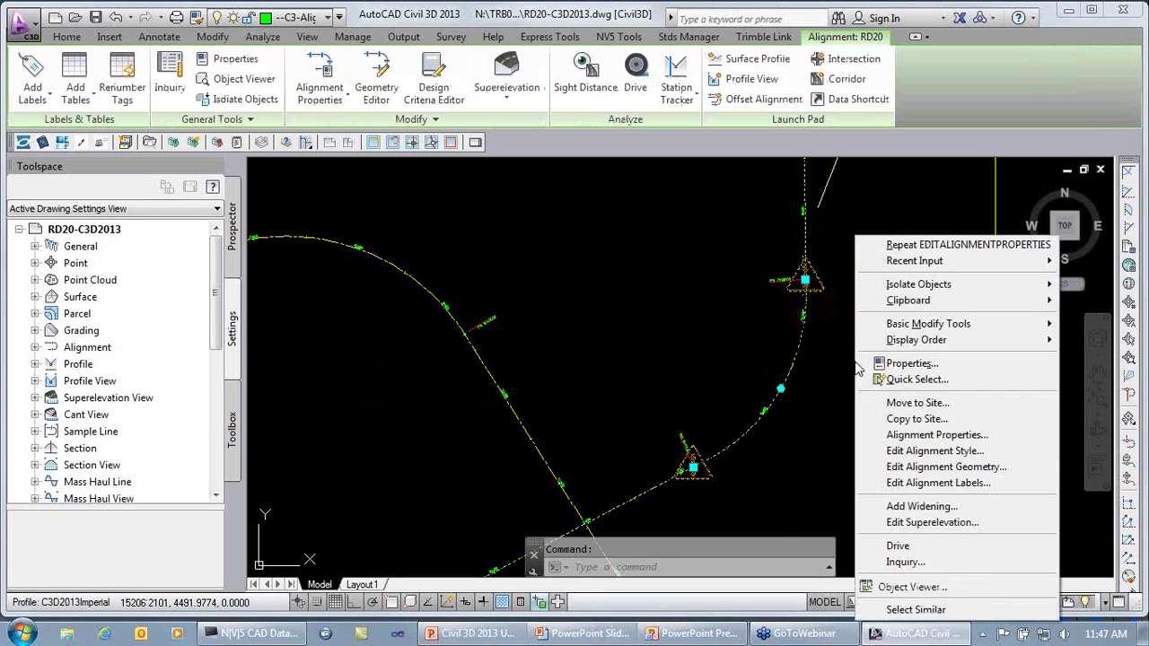
{"action": "left_click", "coordinate": [932, 468]}
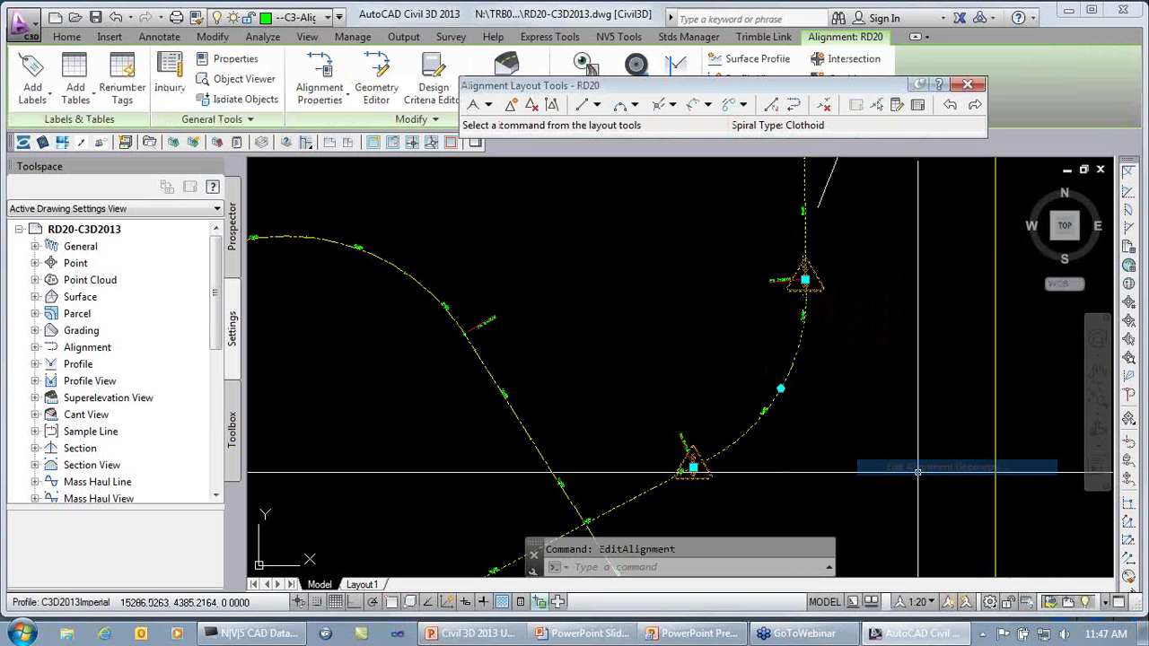
- Delete the fixed curve sub-entity between RD20's two lines, and undo the deletion
{"action": "left_click", "coordinate": [825, 105]}
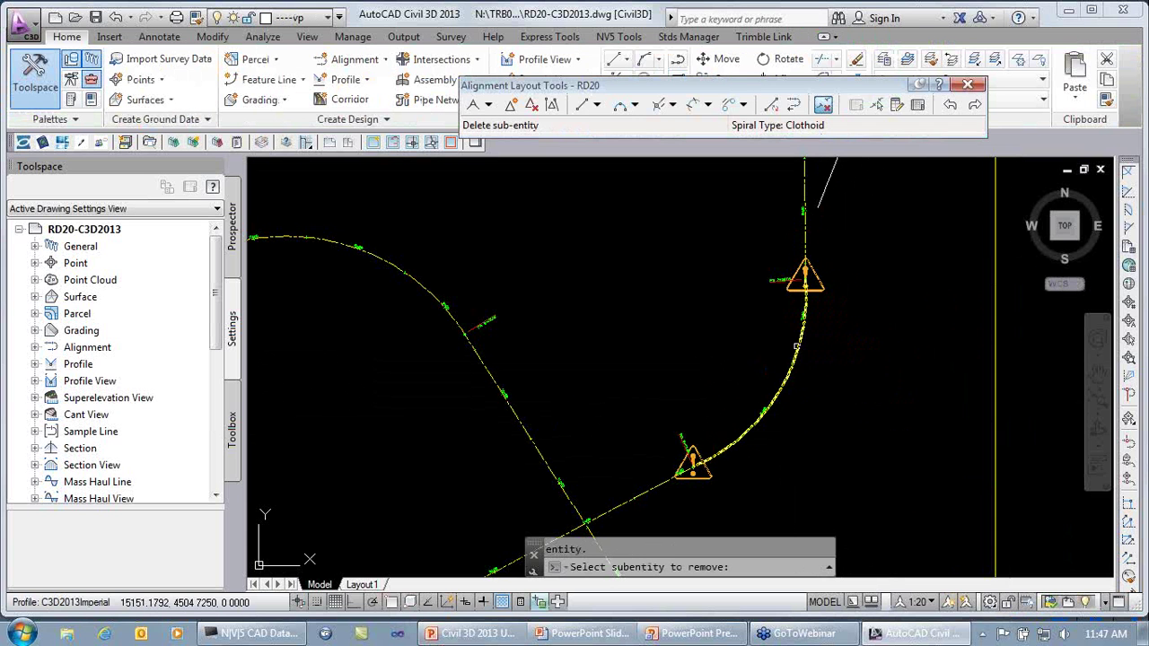
{"action": "left_click", "coordinate": [797, 346]}
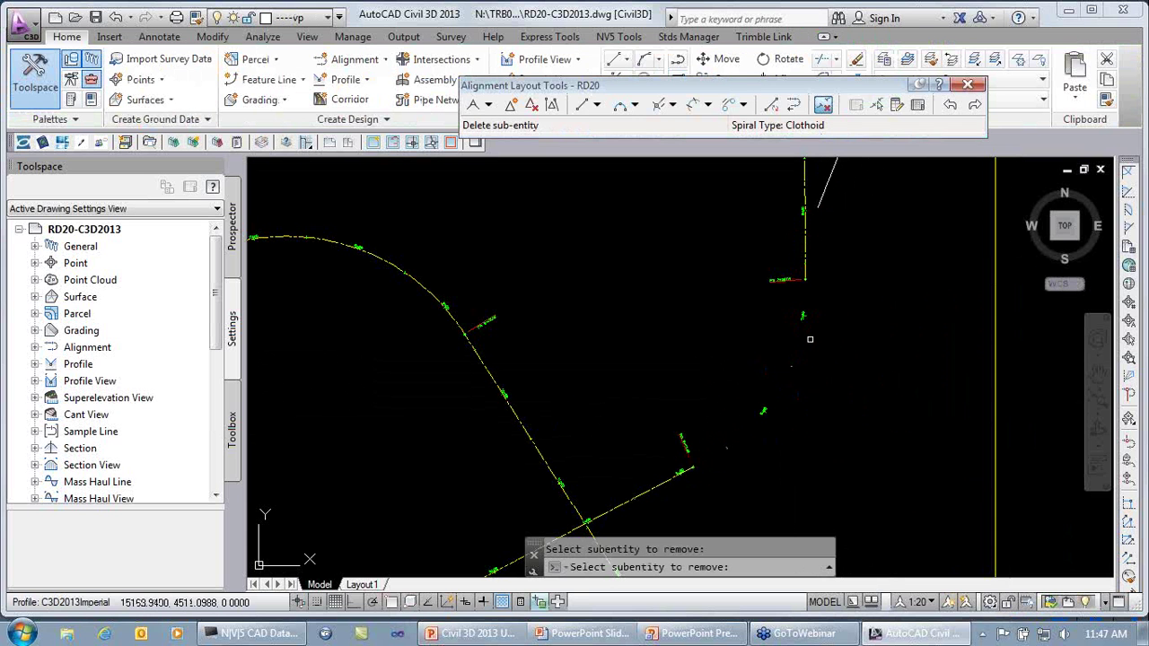
{"action": "key", "text": "Escape"}
{"action": "left_click", "coordinate": [950, 104]}
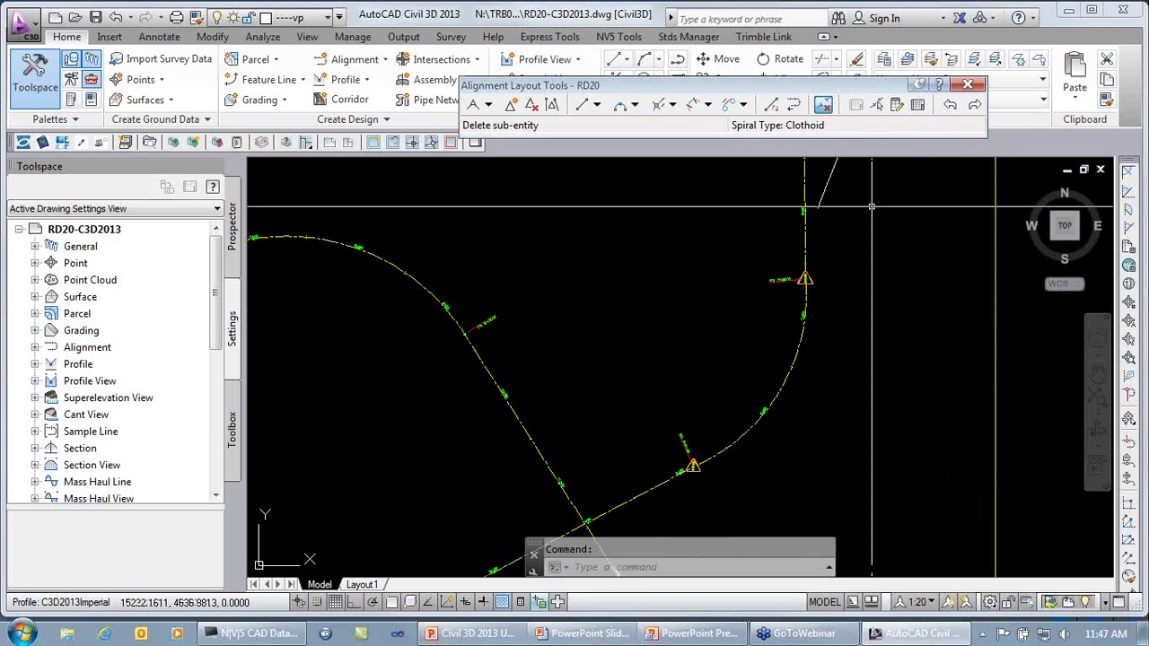
- Set the tangency constraint of RD20's fixed curve to Constrained on Both Sides (Free)
{"action": "left_click", "coordinate": [877, 105]}
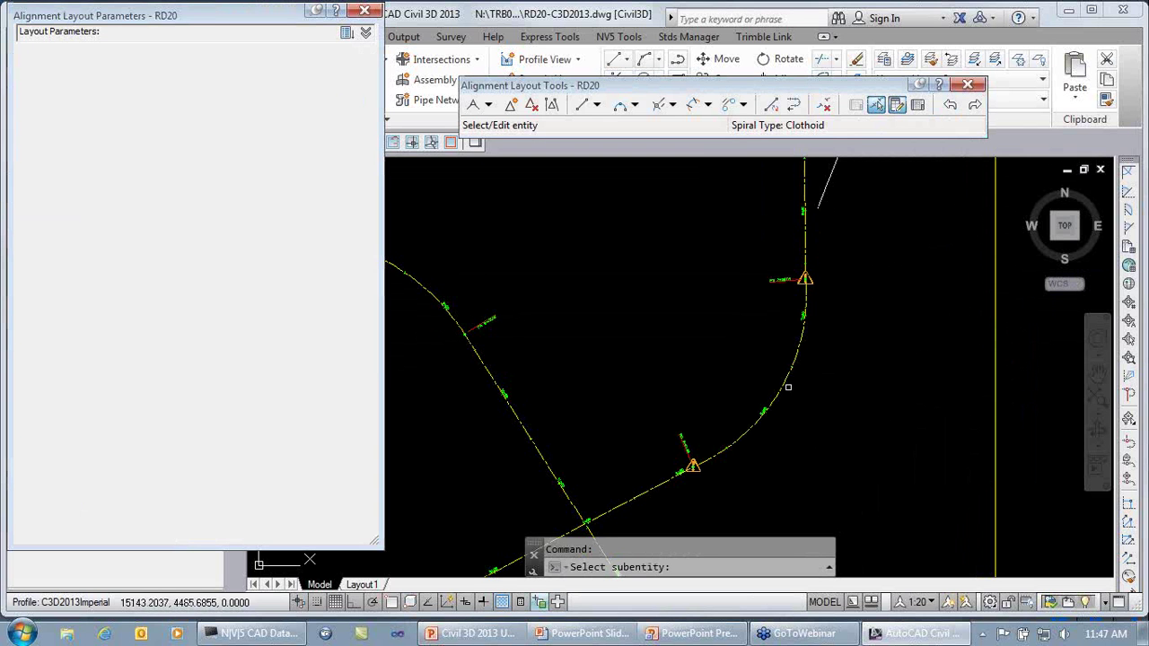
{"action": "left_click", "coordinate": [788, 387]}
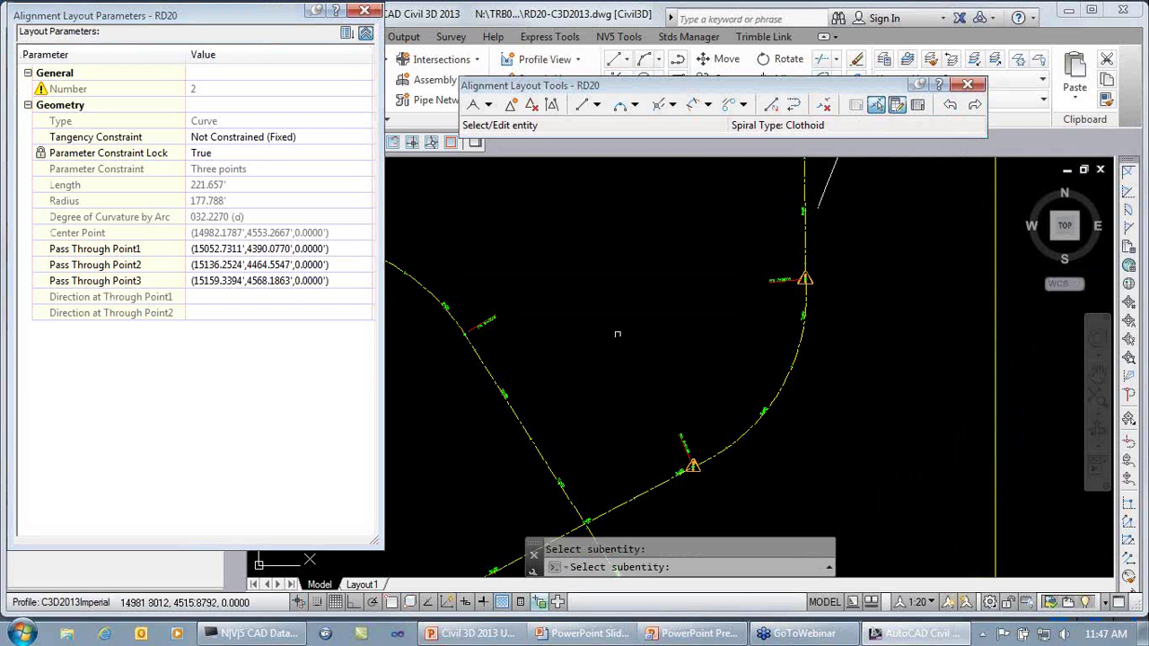
{"action": "left_click", "coordinate": [261, 140]}
{"action": "left_click", "coordinate": [262, 140]}
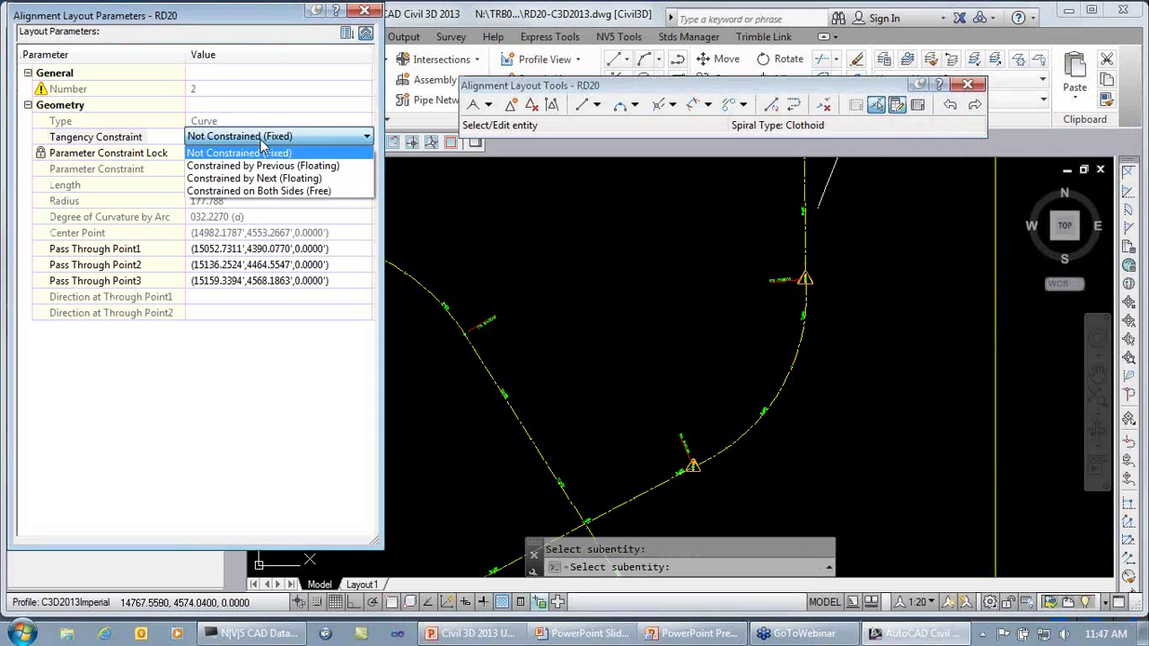
{"action": "left_click", "coordinate": [279, 192]}
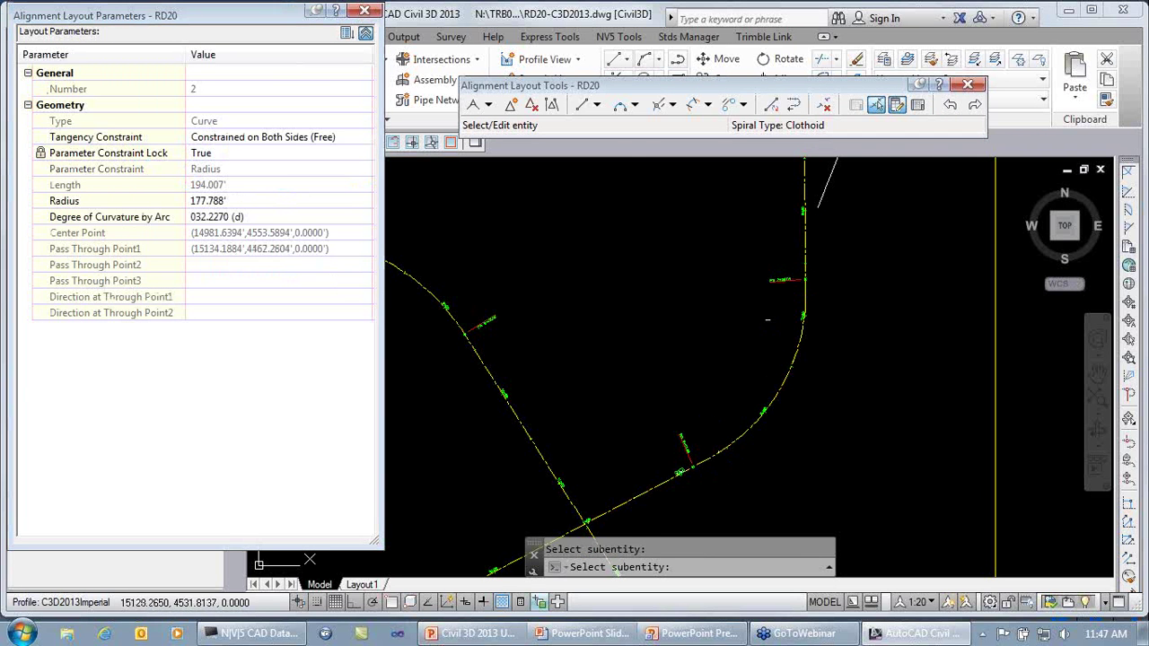
- Set the free curve's radius to 200 feet, and close the layout parameters and the Alignment Layout Tools
{"action": "left_click", "coordinate": [239, 201]}
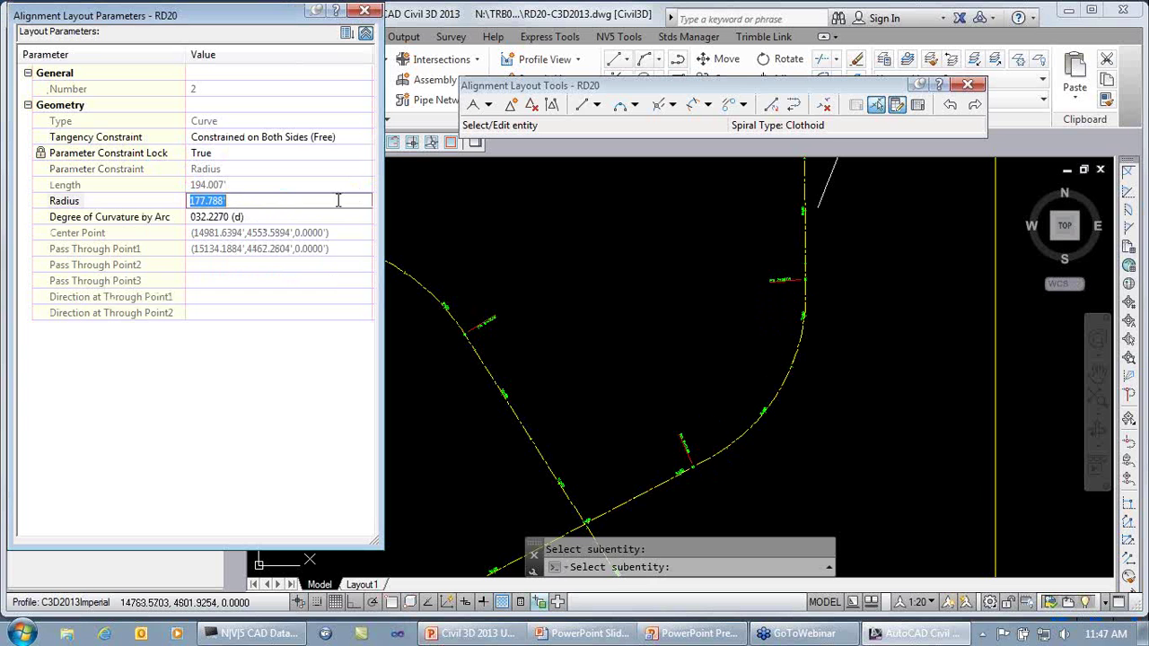
{"action": "type", "text": "200"}
{"action": "key", "text": "Return"}
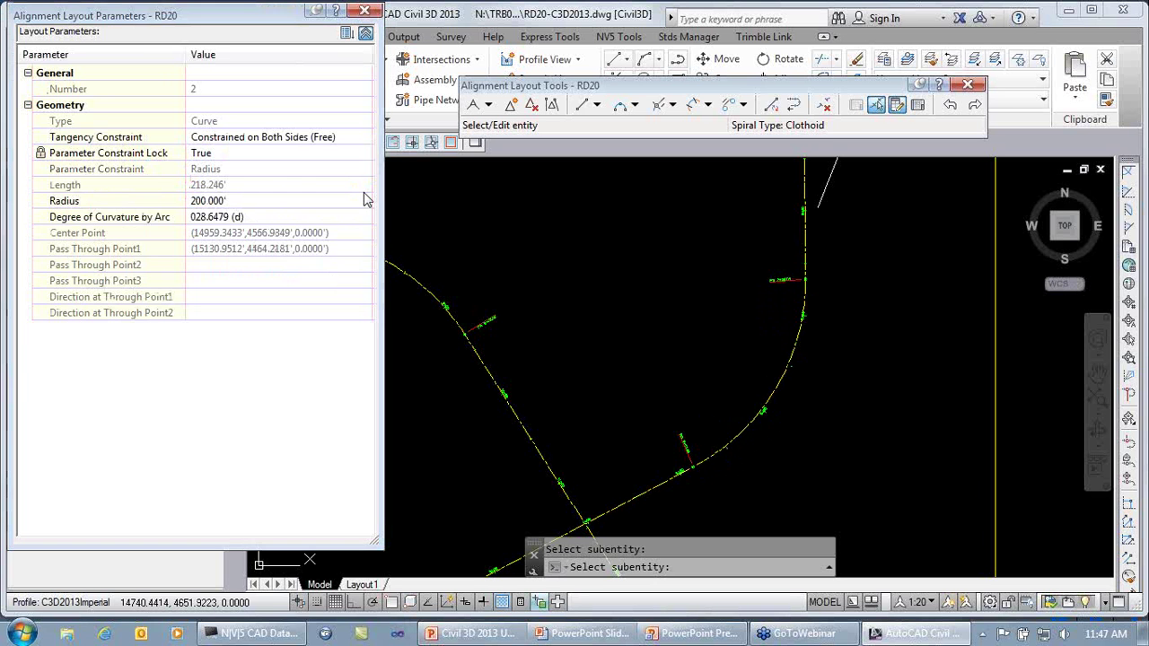
{"action": "left_click", "coordinate": [365, 10]}
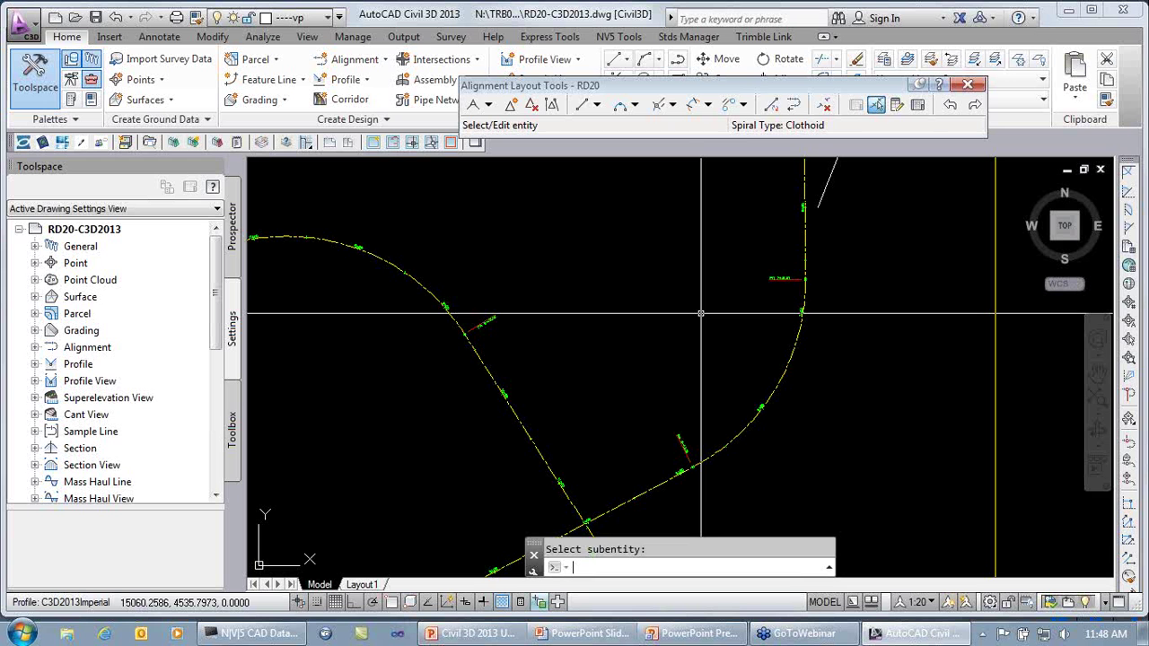
{"action": "scroll", "coordinate": [701, 313], "scroll_direction": "down", "scroll_amount": 2}
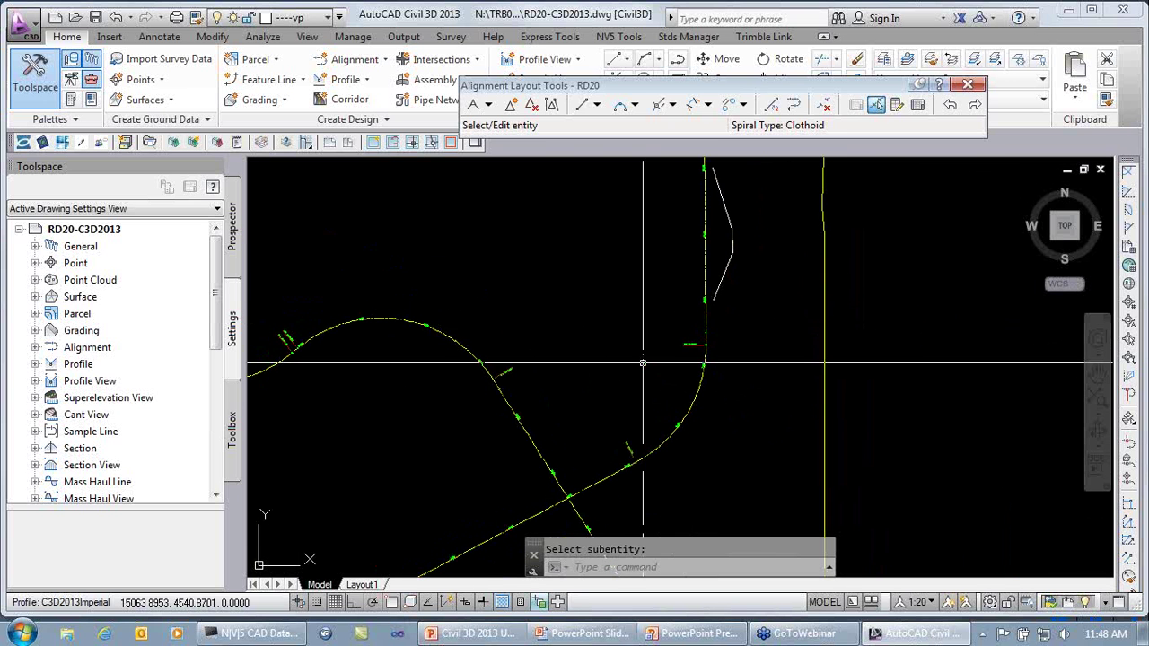
{"action": "mouse_move", "coordinate": [643, 363]}
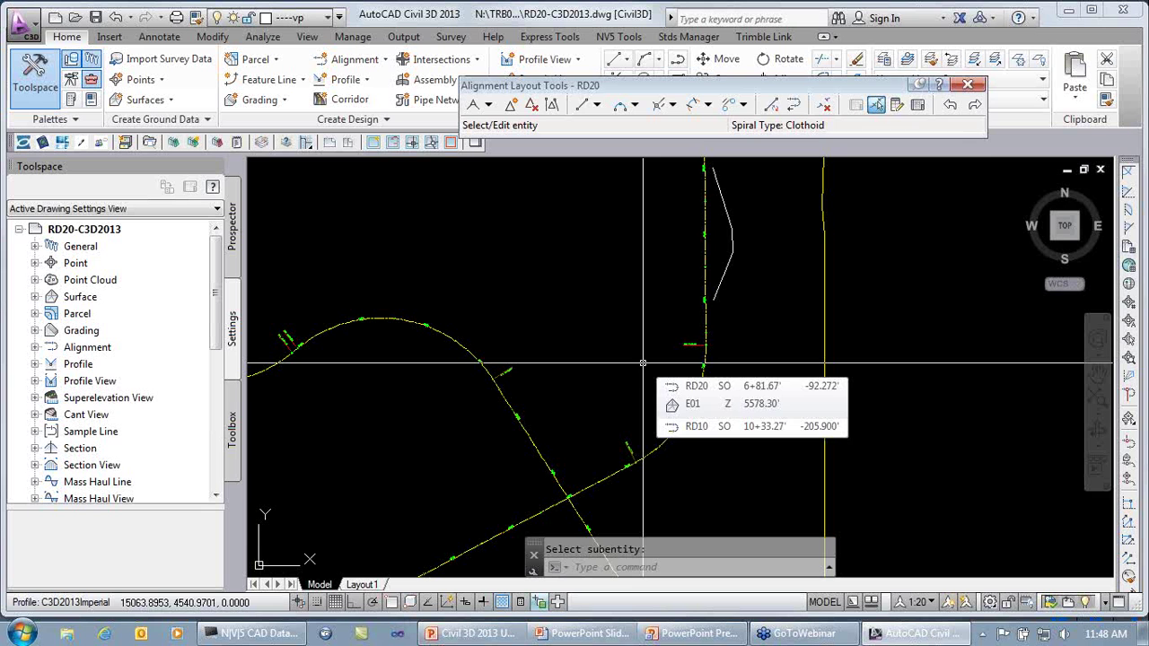
{"action": "left_click", "coordinate": [967, 84]}
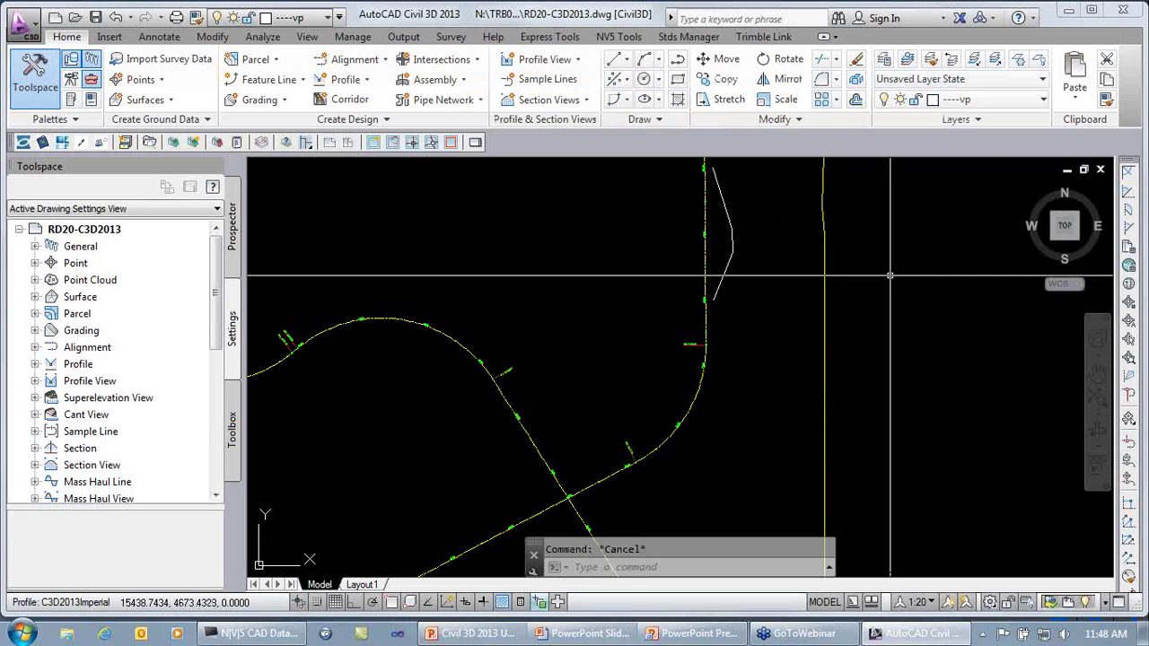
- Select RD20 and examine its grips along the curve and the lines on both sides of it
{"action": "mouse_move", "coordinate": [889, 275]}
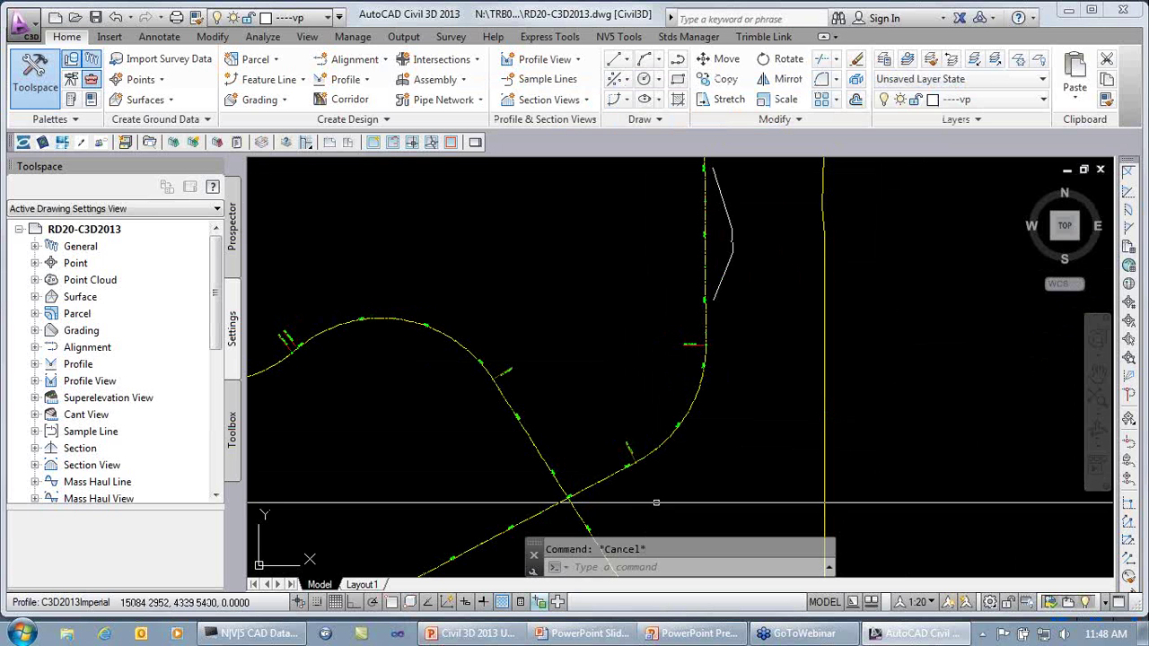
{"action": "left_click", "coordinate": [606, 477]}
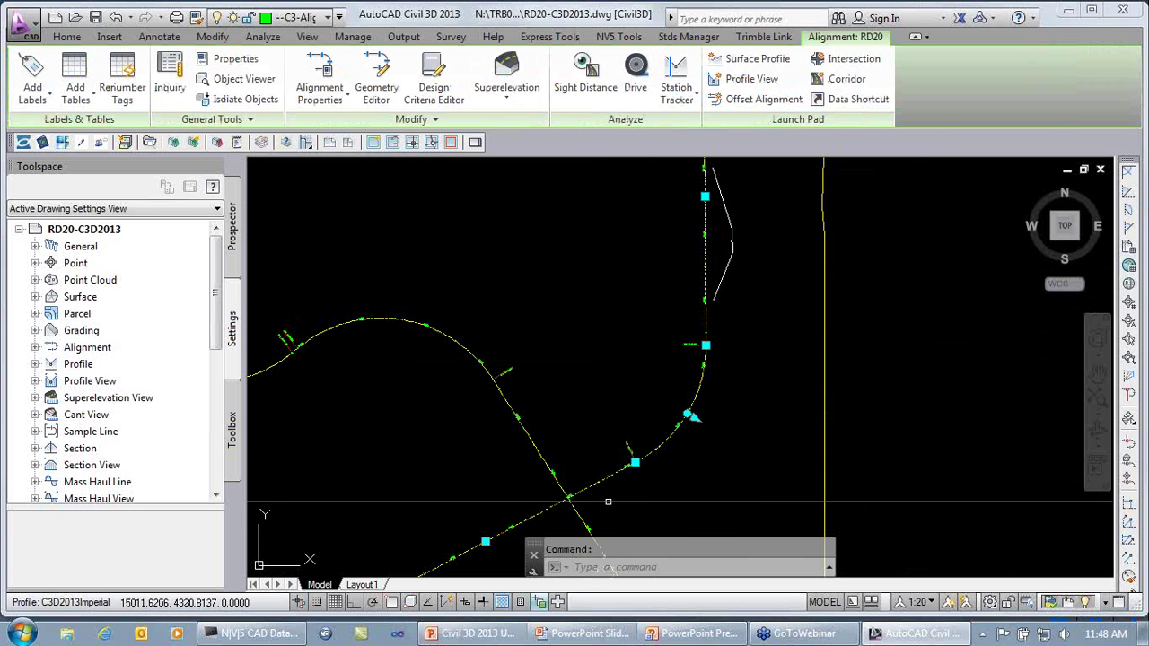
{"action": "middle_click_drag", "start_coordinate": [610, 503], "coordinate": [651, 399]}
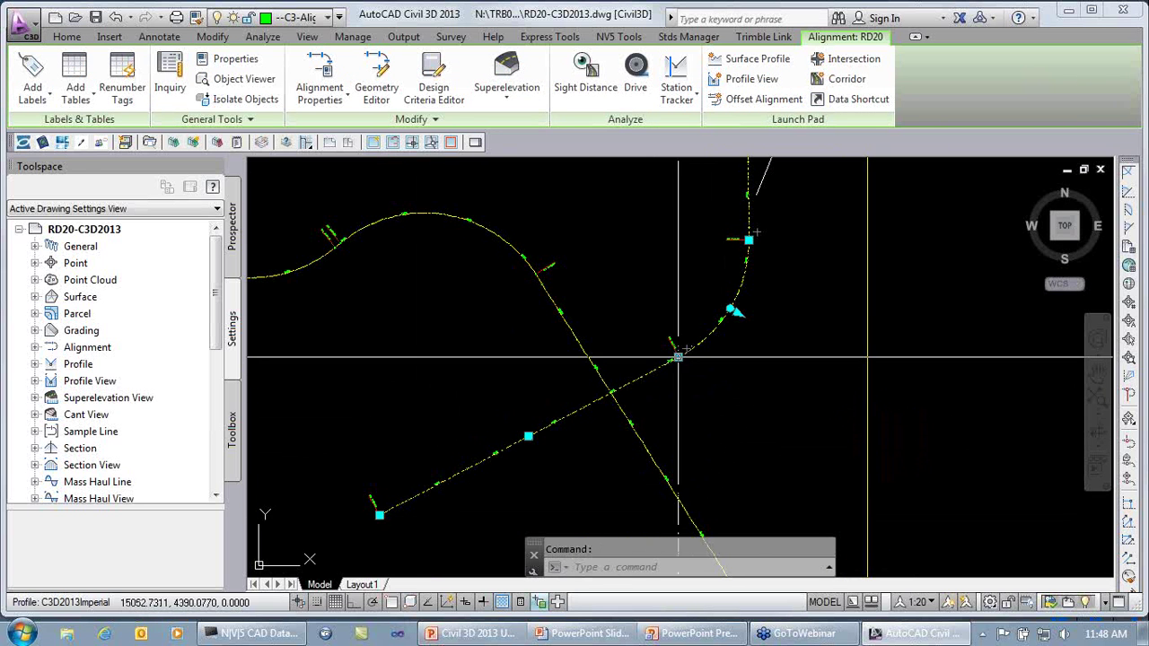
{"action": "mouse_move", "coordinate": [749, 364]}
{"action": "middle_mouse_down"}
{"action": "mouse_move", "coordinate": [702, 492]}
{"action": "mouse_move", "coordinate": [690, 578]}
{"action": "middle_mouse_up"}
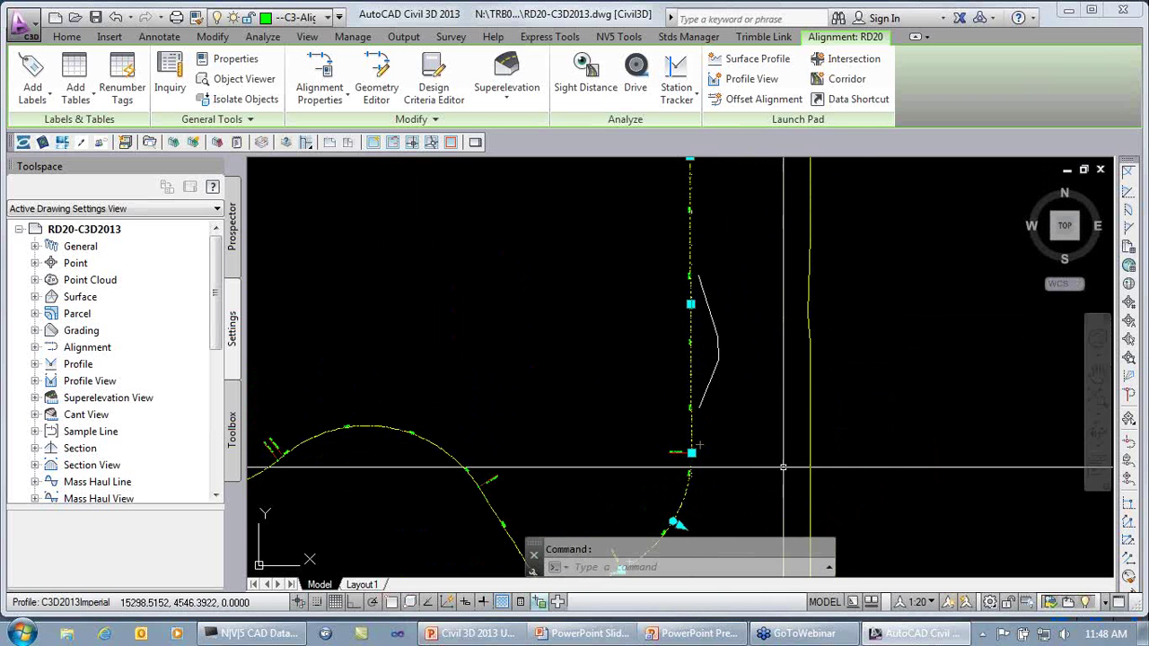
{"action": "middle_click_drag", "start_coordinate": [783, 468], "coordinate": [775, 345]}
{"action": "scroll", "coordinate": [726, 434], "scroll_direction": "up", "scroll_amount": 3}
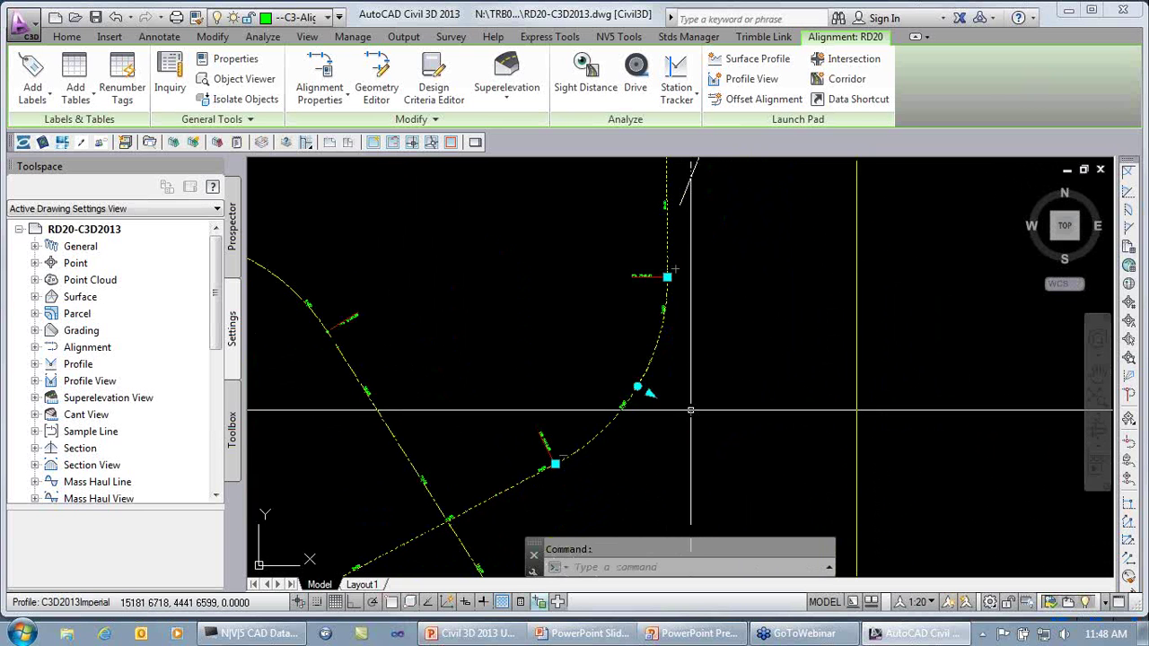
- Set RD20's implied point of intersection display to By change in alignment direction, and deselect the alignment
{"action": "right_click", "coordinate": [696, 334]}
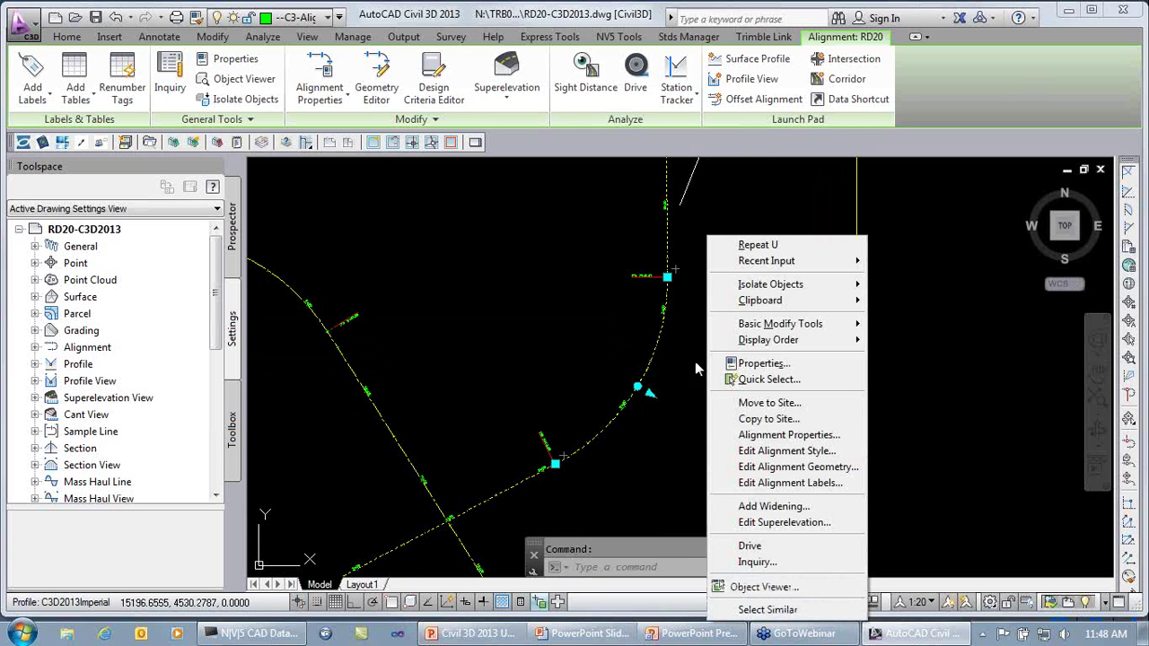
{"action": "left_click", "coordinate": [777, 436]}
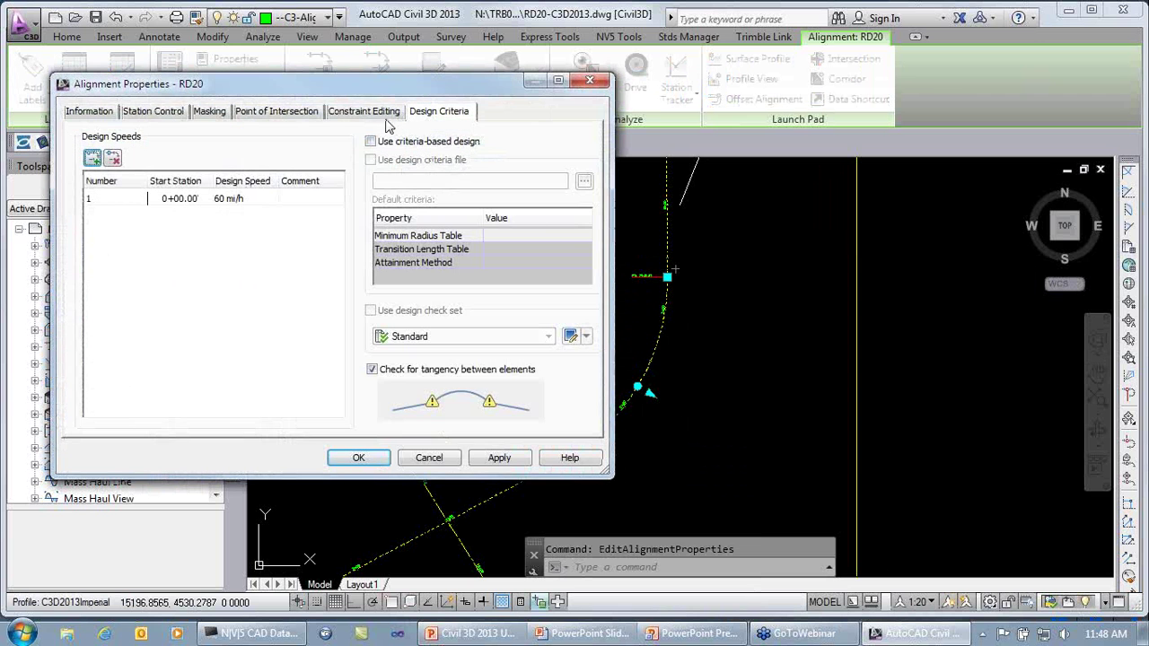
{"action": "left_click", "coordinate": [313, 112]}
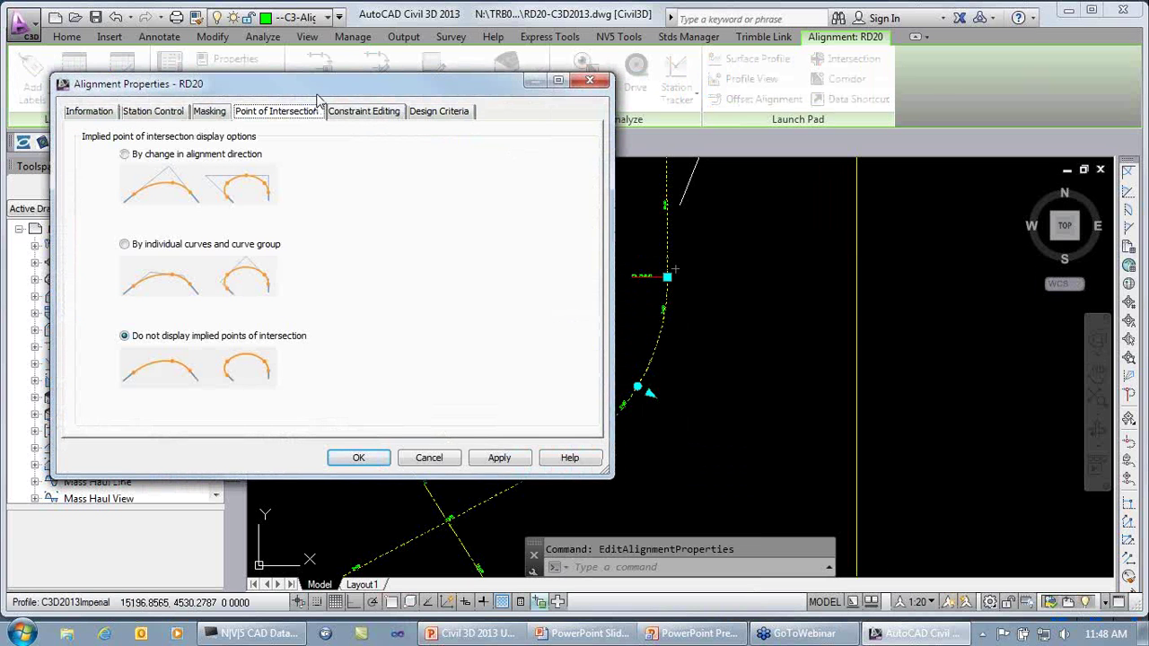
{"action": "left_click_drag", "start_coordinate": [320, 89], "coordinate": [308, 60]}
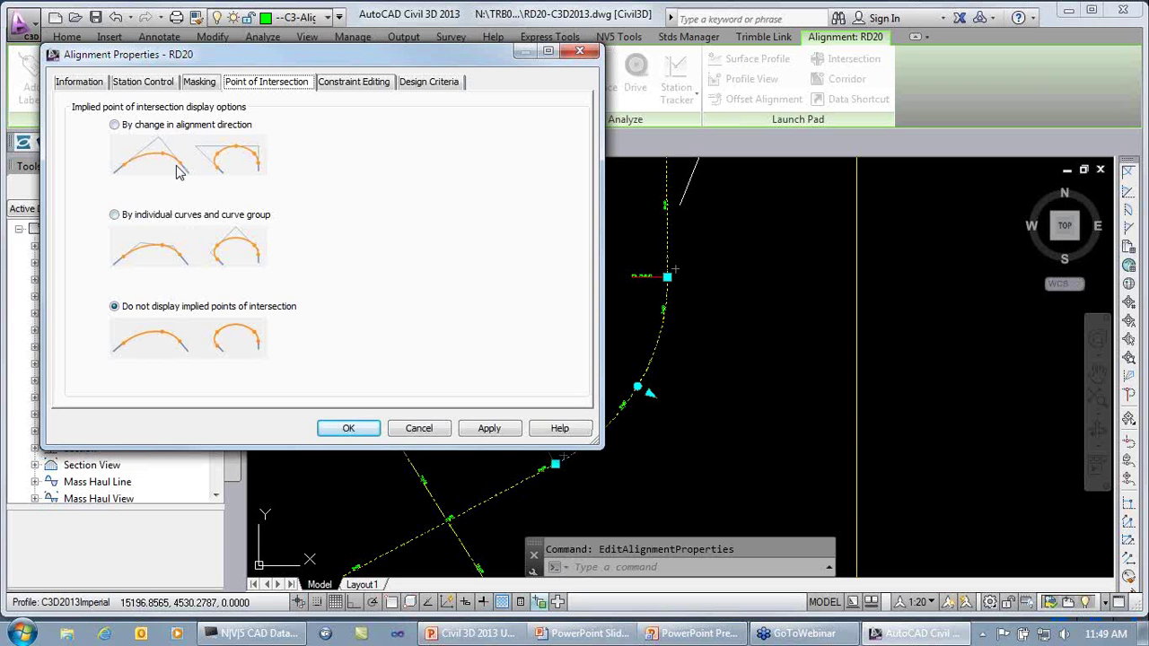
{"action": "left_click", "coordinate": [132, 128]}
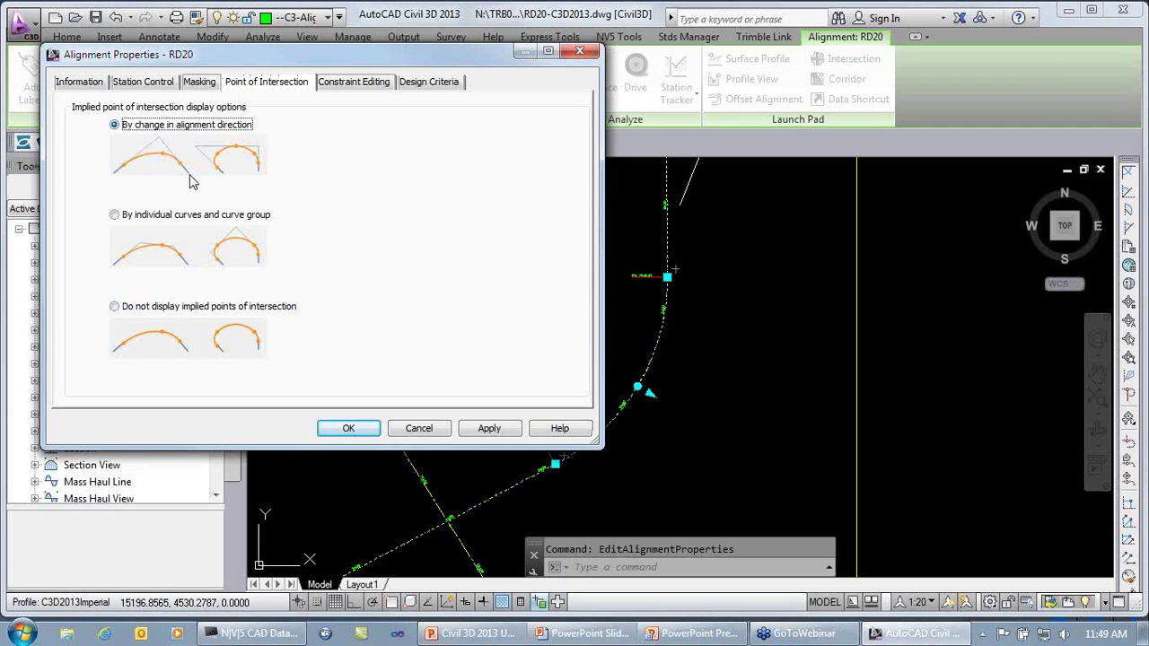
{"action": "left_click", "coordinate": [167, 218]}
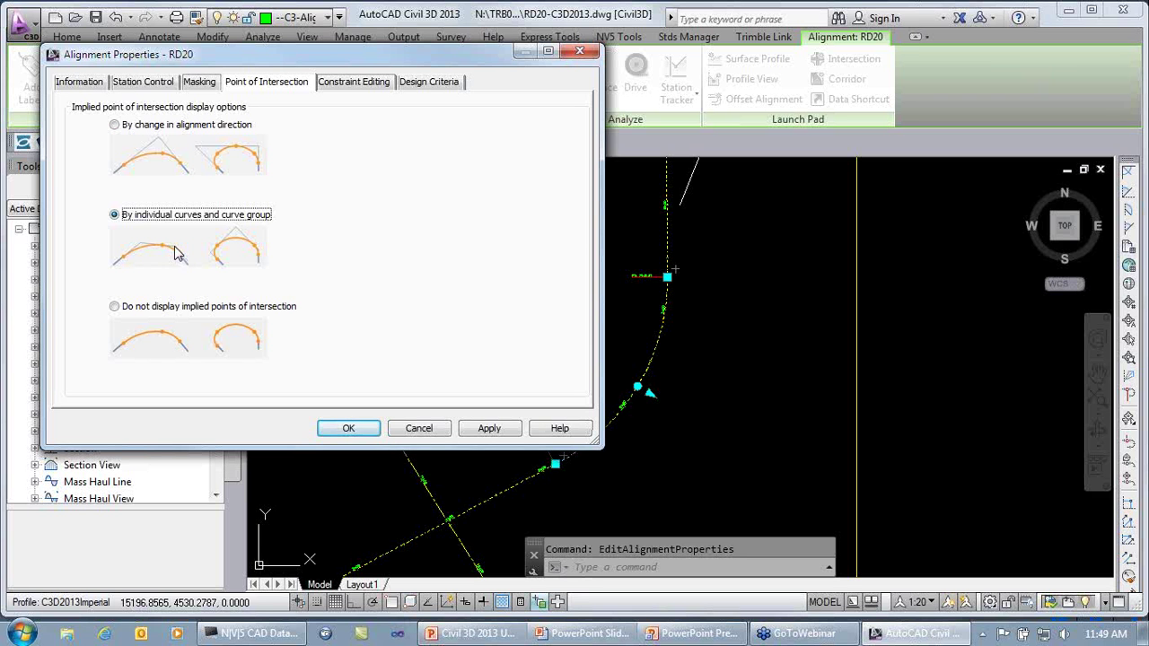
{"action": "left_click", "coordinate": [149, 128]}
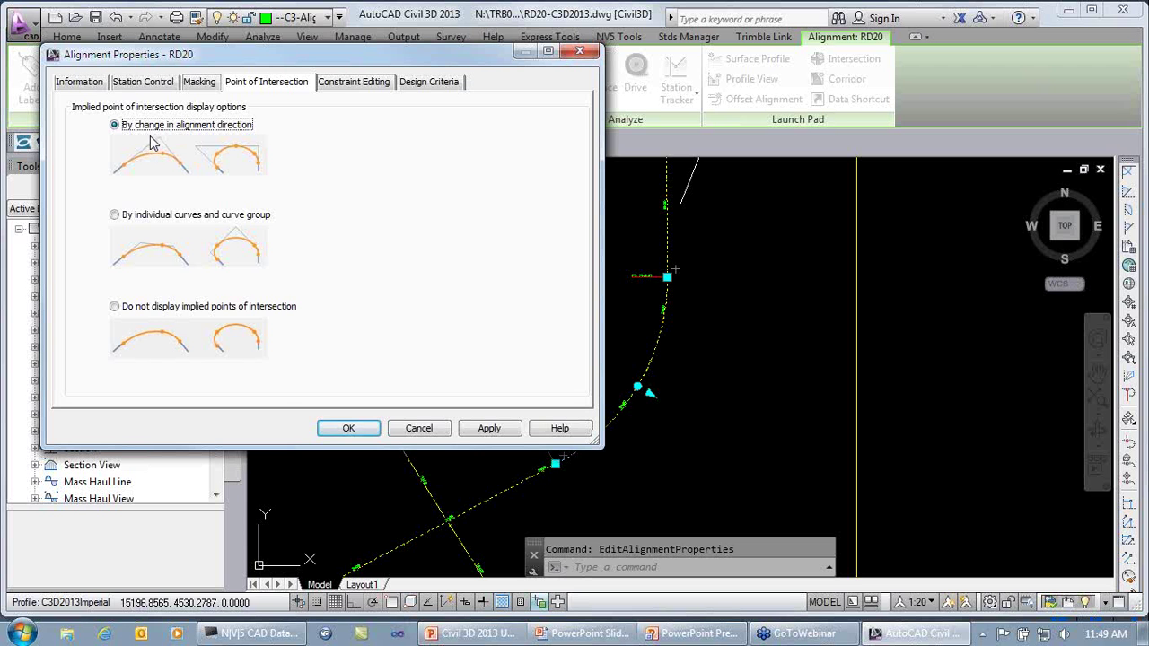
{"action": "left_click", "coordinate": [328, 427]}
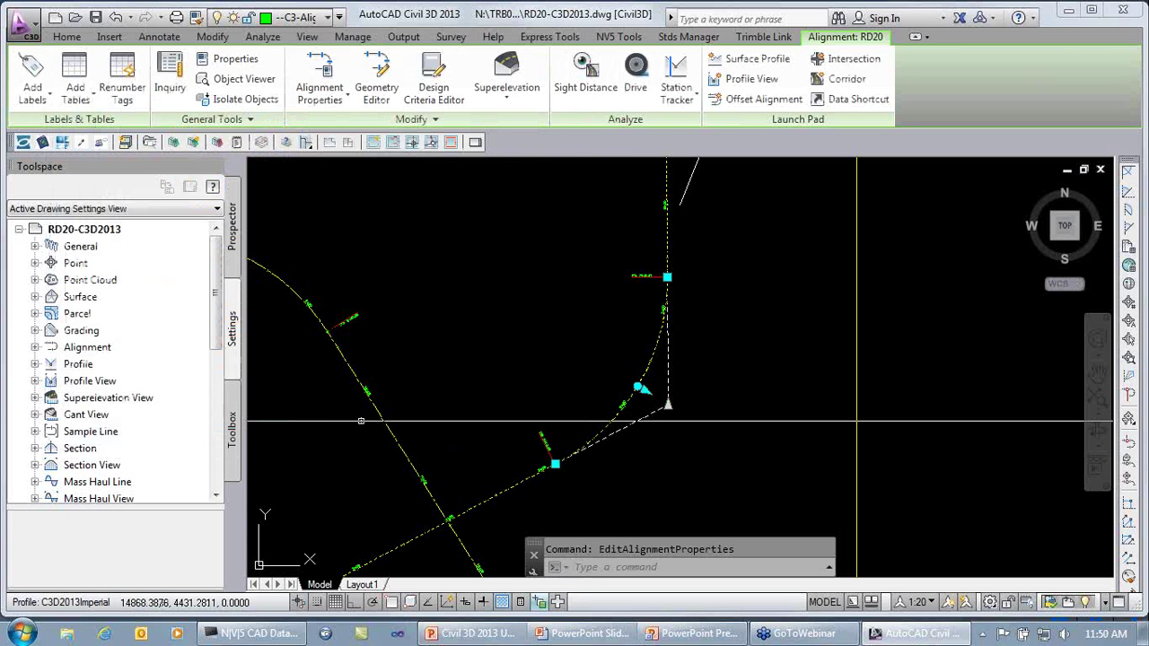
{"action": "key", "text": "Escape"}
- Examine the intersection point marker beside the RD20 curve, and review the marker styles assigned to alignment points in its alignment style
{"action": "scroll", "coordinate": [675, 437], "scroll_direction": "up", "scroll_amount": 4}
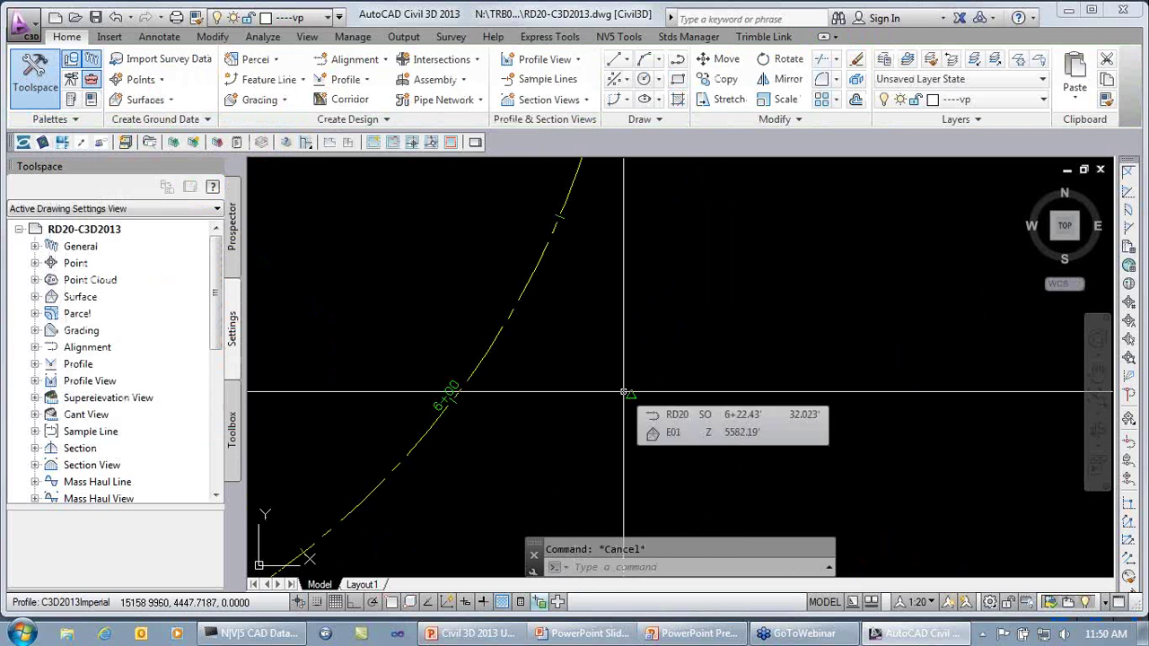
{"action": "left_click", "coordinate": [504, 325]}
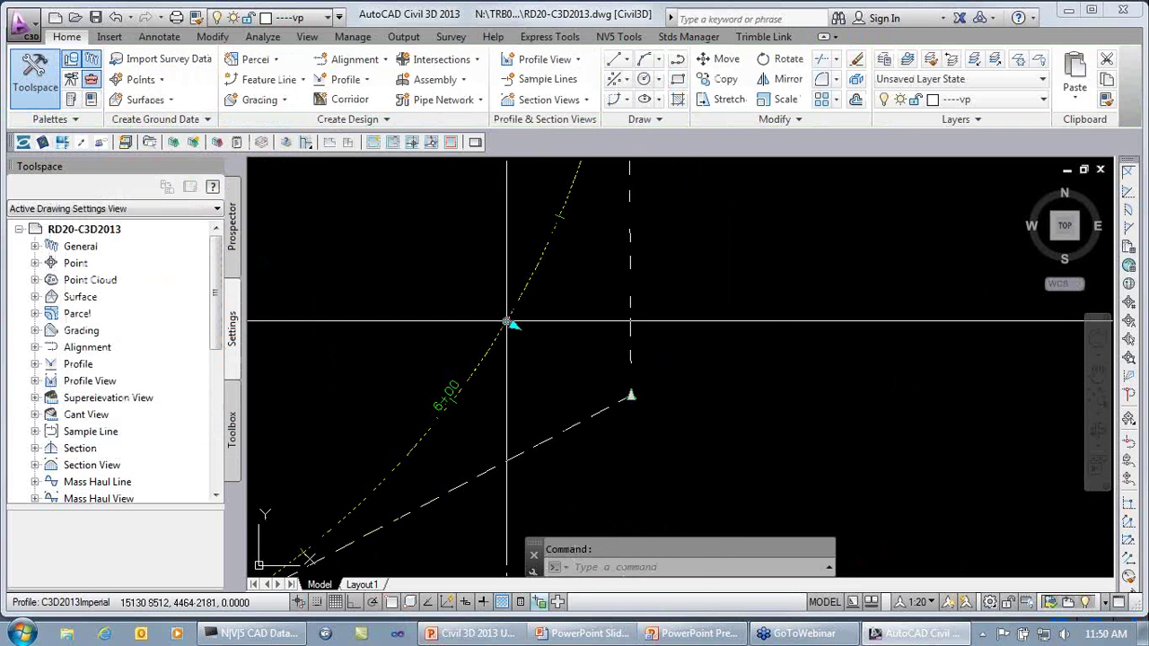
{"action": "right_click", "coordinate": [504, 324]}
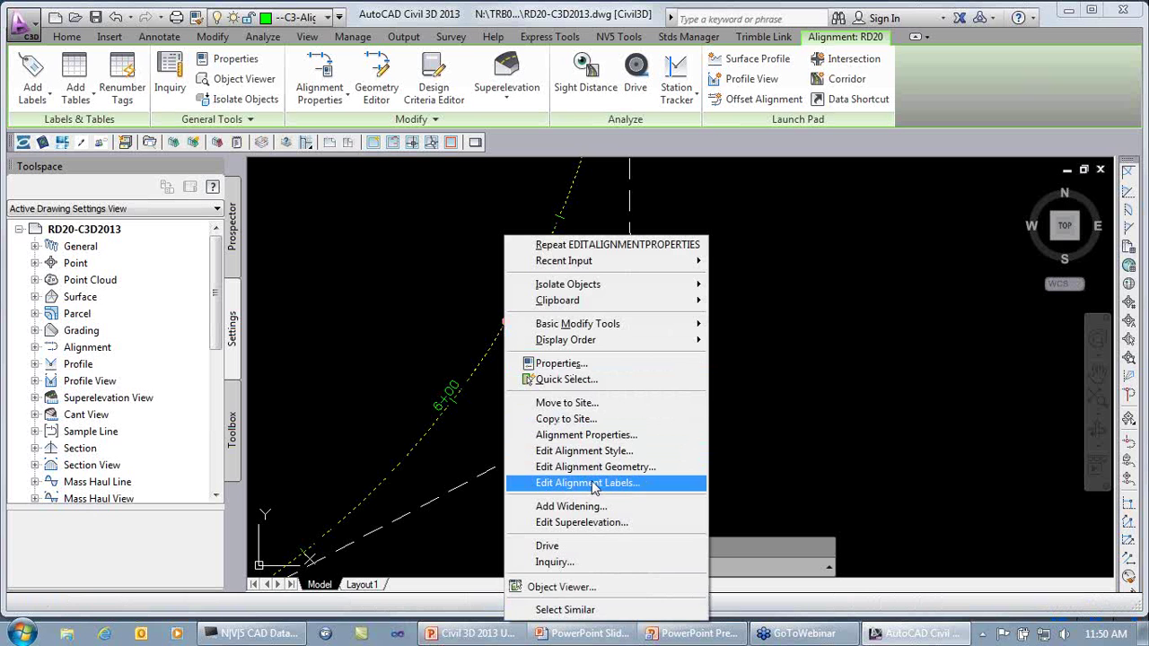
{"action": "left_click", "coordinate": [603, 453]}
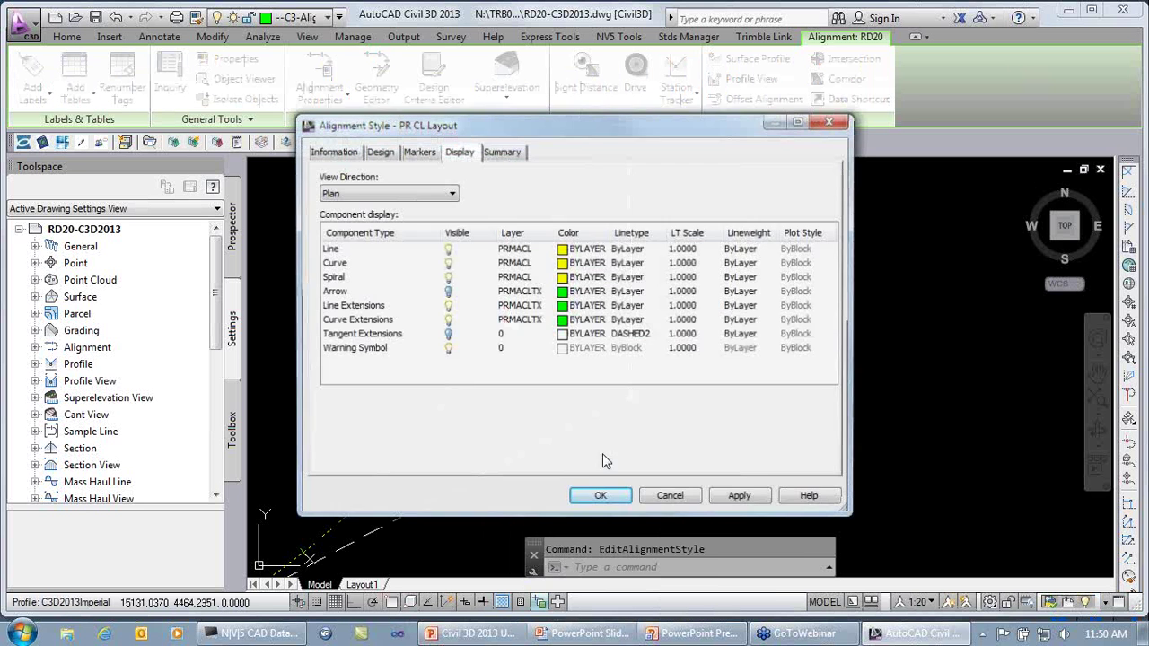
{"action": "left_click", "coordinate": [419, 151]}
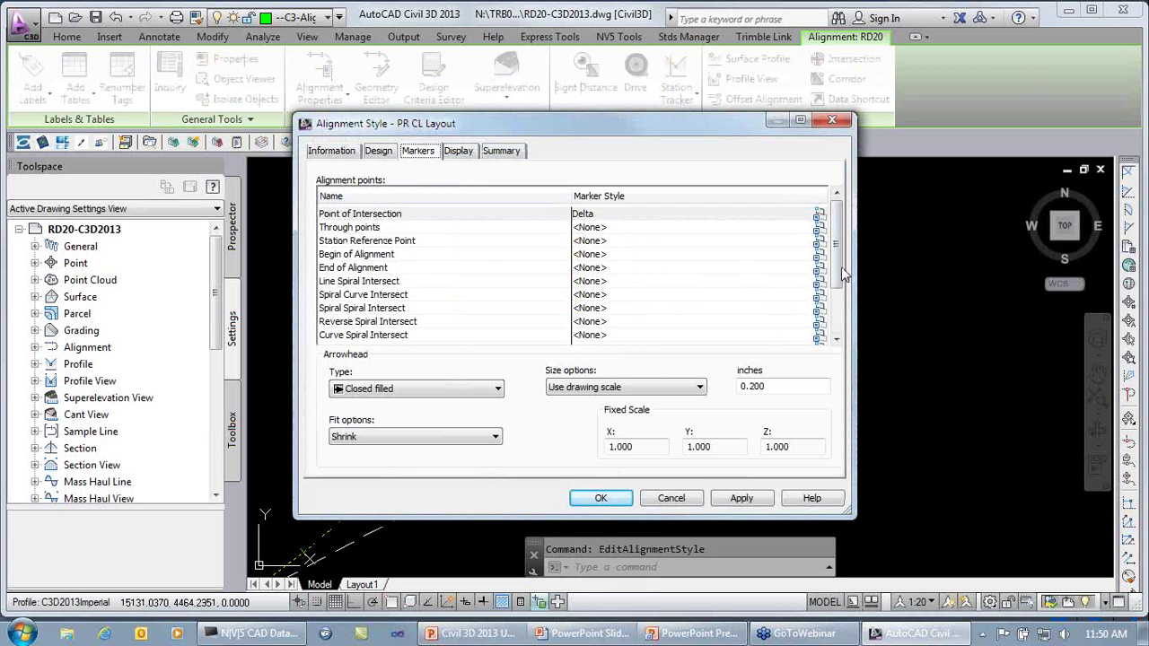
{"action": "left_click_drag", "start_coordinate": [838, 269], "coordinate": [835, 308]}
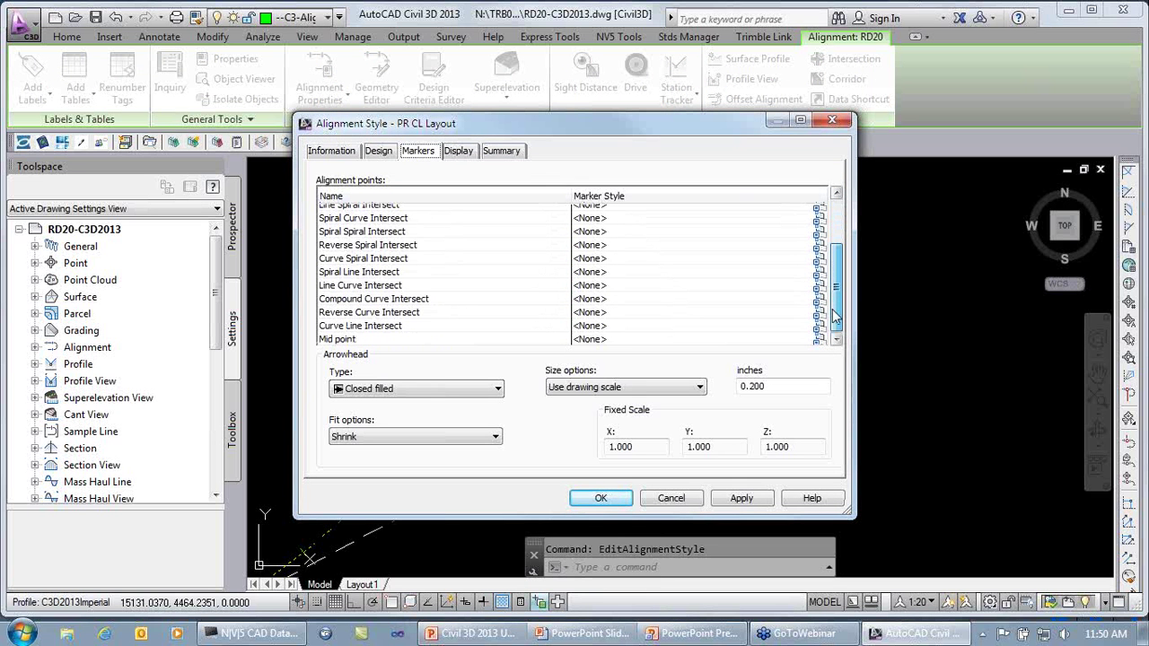
{"action": "left_click_drag", "start_coordinate": [835, 315], "coordinate": [841, 256]}
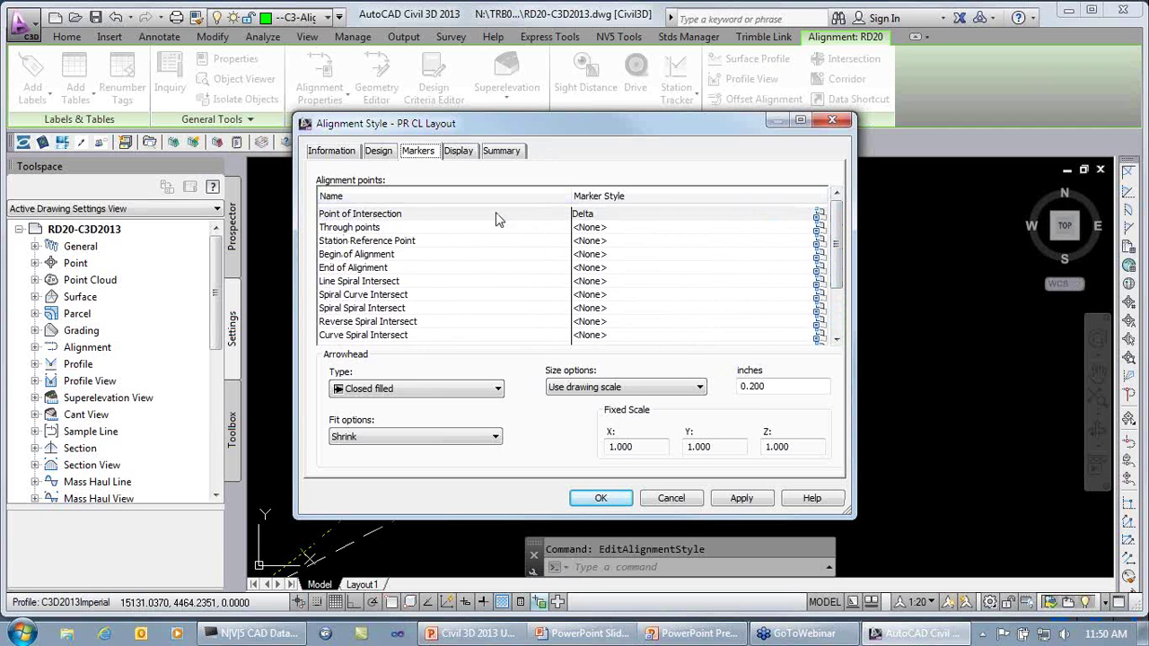
- Review the alignment style's component display and its alignment point markers, and close the style without changes
{"action": "left_click", "coordinate": [458, 151]}
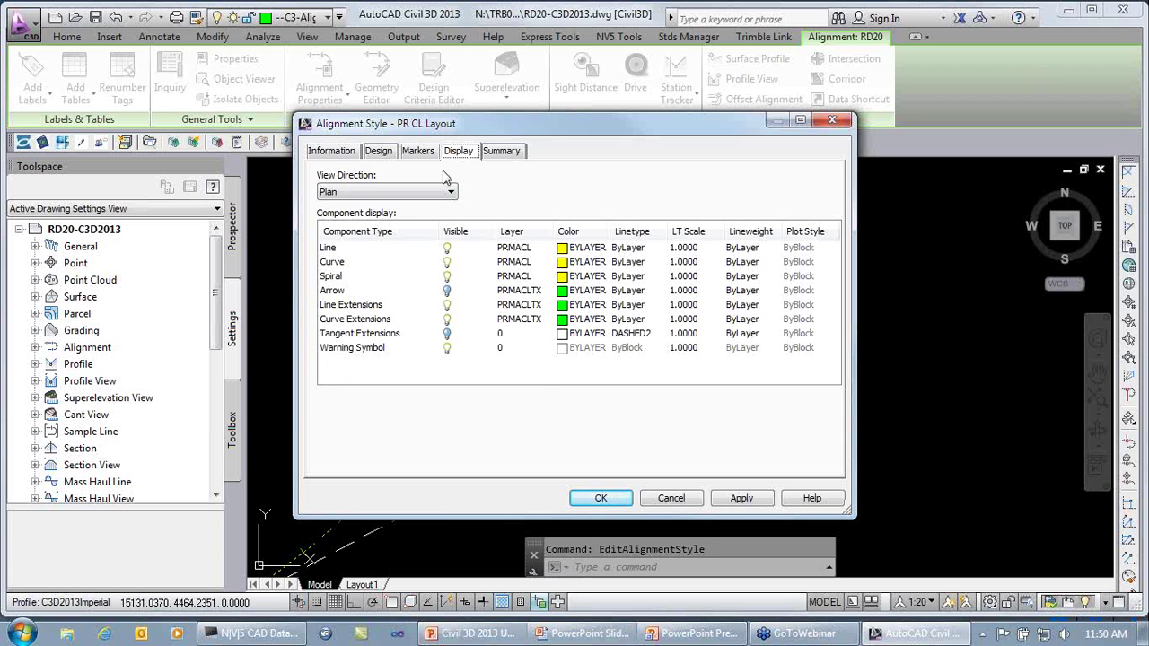
{"action": "left_click", "coordinate": [421, 151]}
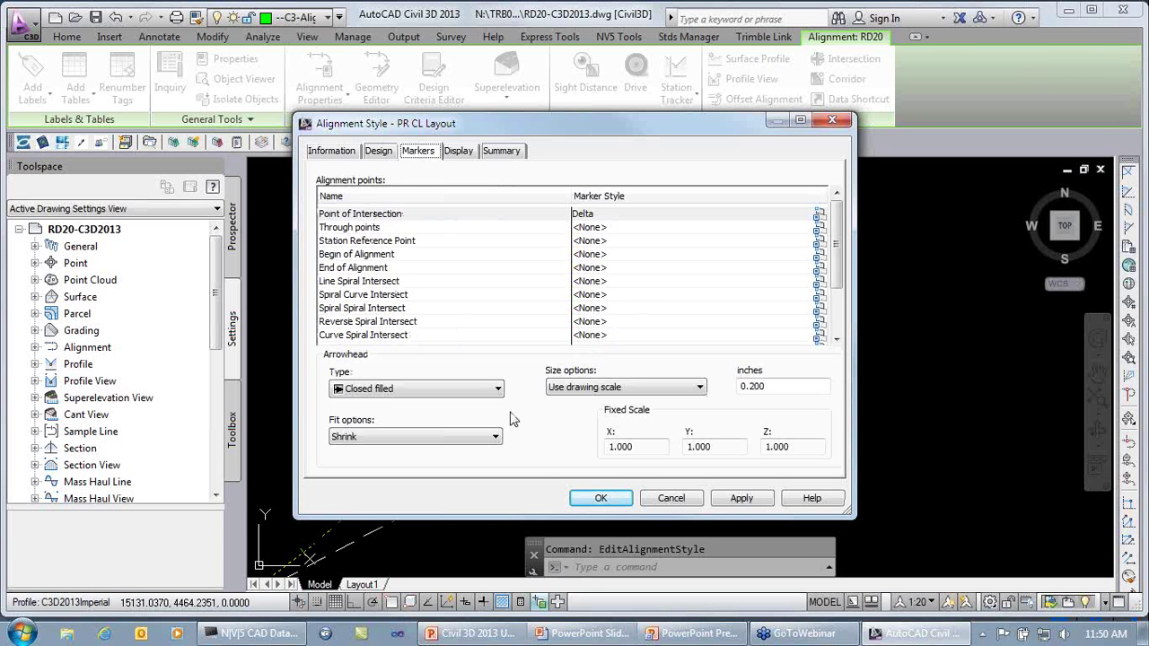
{"action": "left_click", "coordinate": [671, 498]}
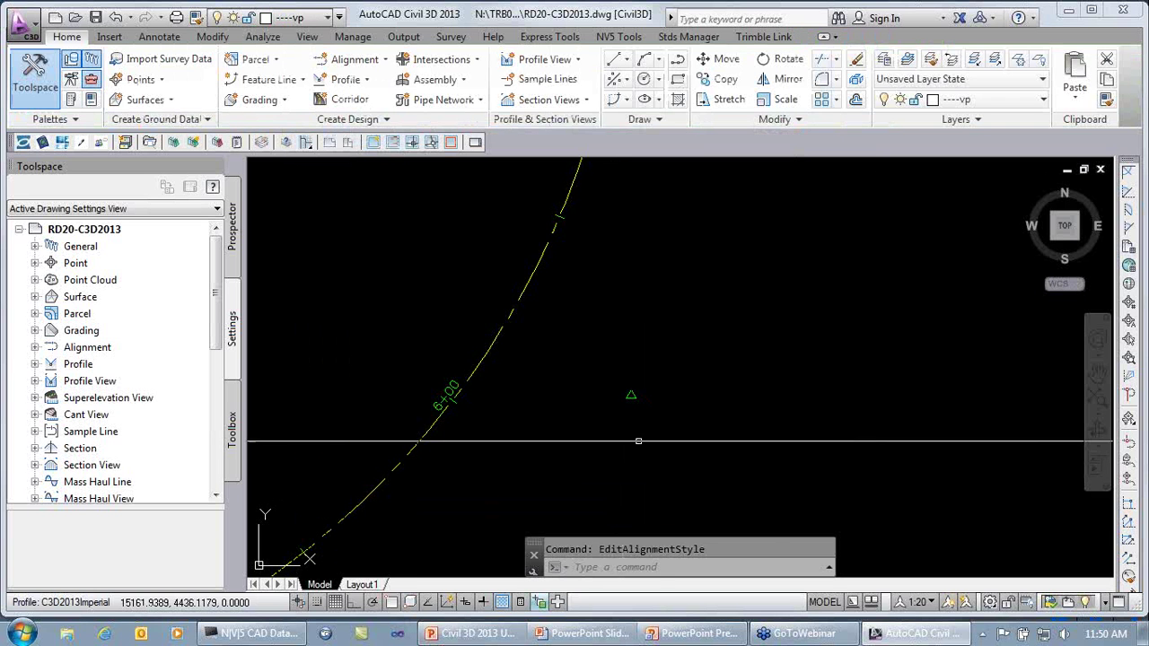
- Select RD20, and try to stretch it by the grip at the curve's upper end
{"action": "scroll", "coordinate": [660, 410], "scroll_direction": "down", "scroll_amount": 3}
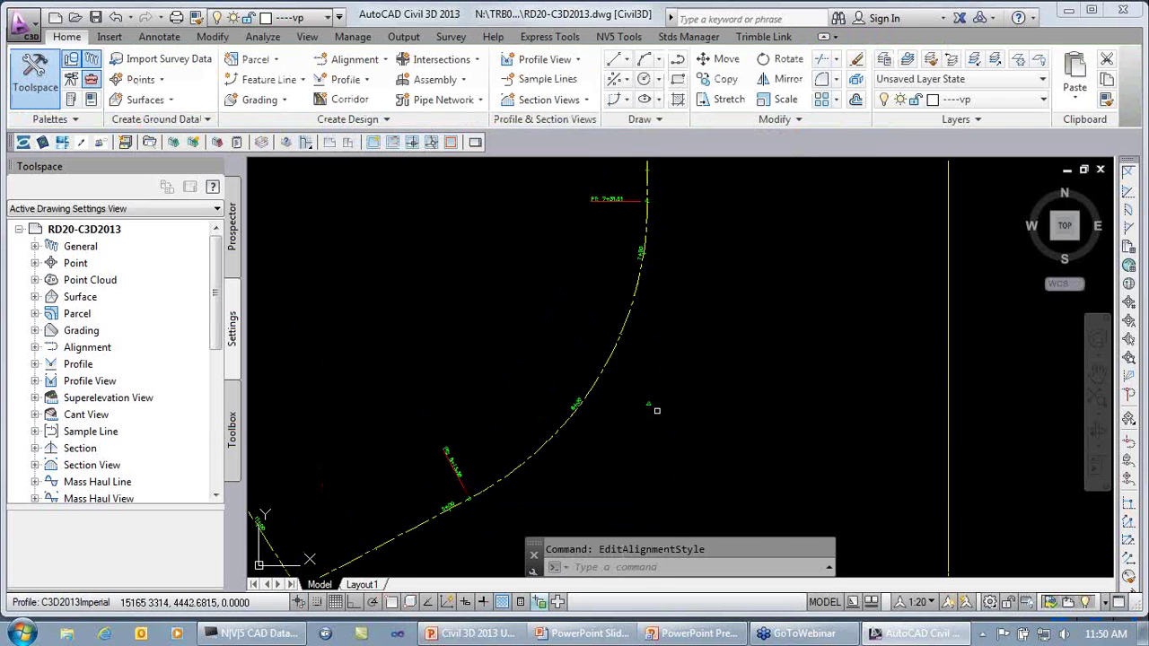
{"action": "scroll", "coordinate": [610, 352], "scroll_direction": "up", "scroll_amount": 2}
{"action": "left_click", "coordinate": [611, 353]}
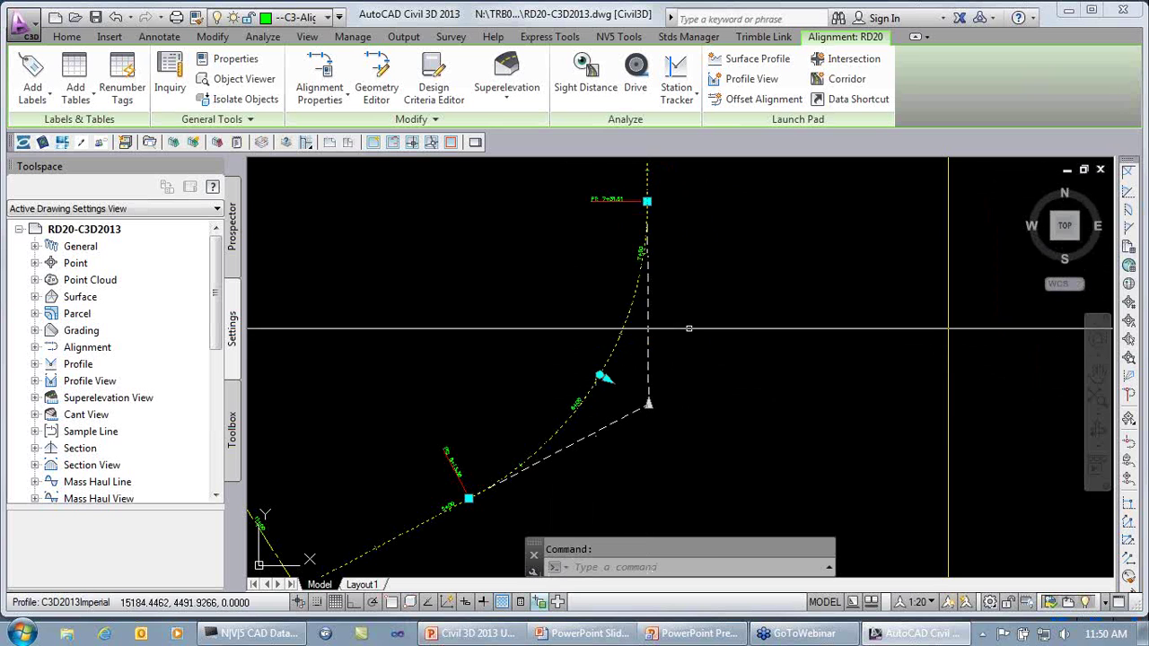
{"action": "left_click", "coordinate": [646, 201]}
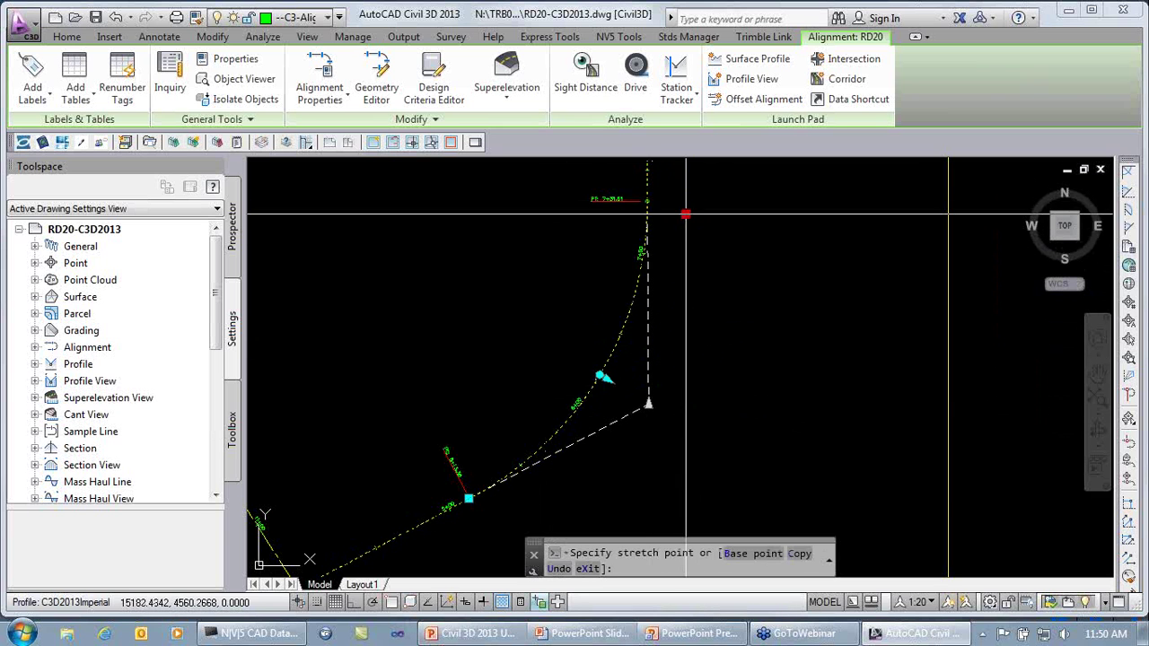
{"action": "key", "text": "Escape"}
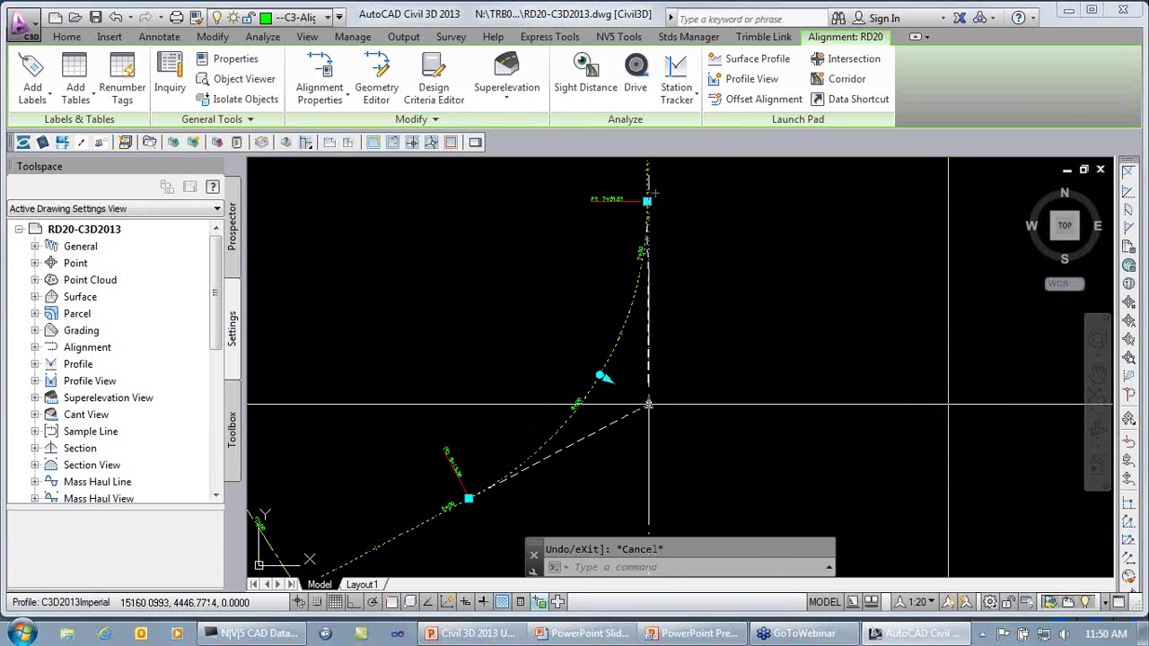
- Apply Solve PI to the implied intersection point of the RD20 curve, and deselect the alignment
{"action": "mouse_move", "coordinate": [648, 406]}
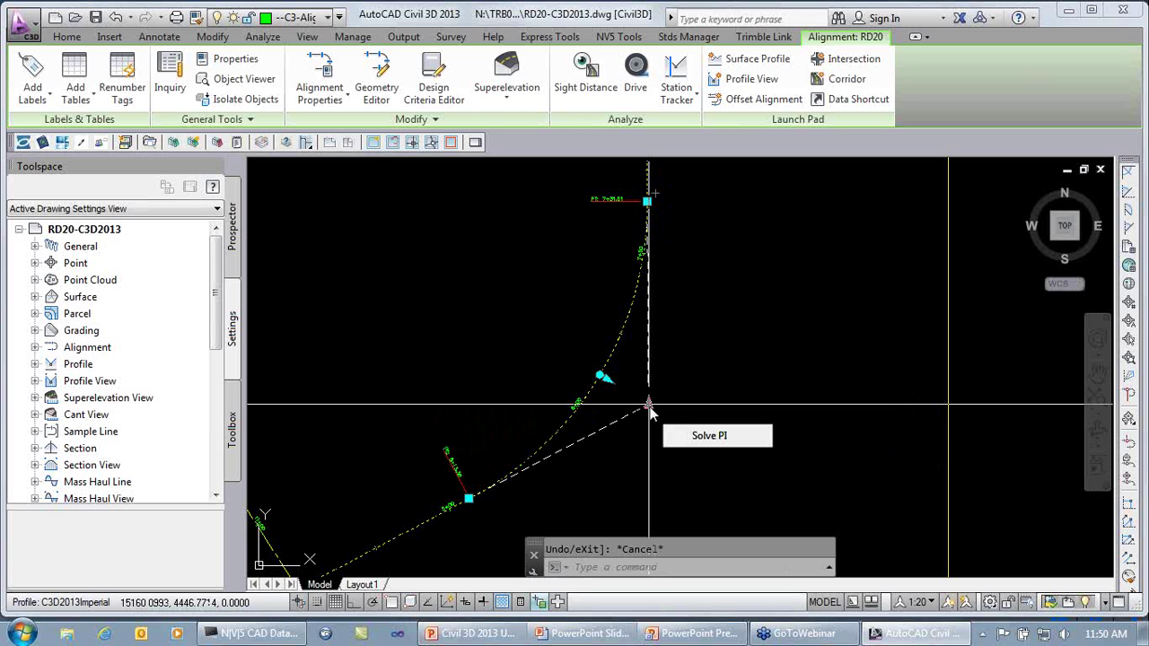
{"action": "left_click", "coordinate": [702, 440]}
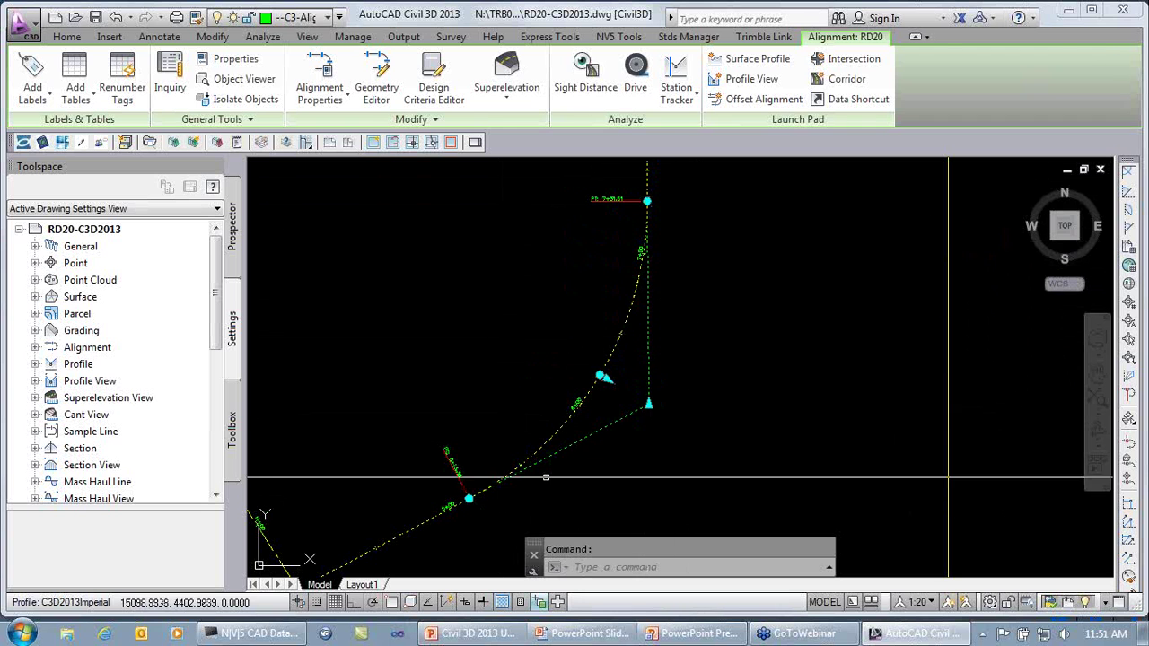
{"action": "key", "text": "Escape"}
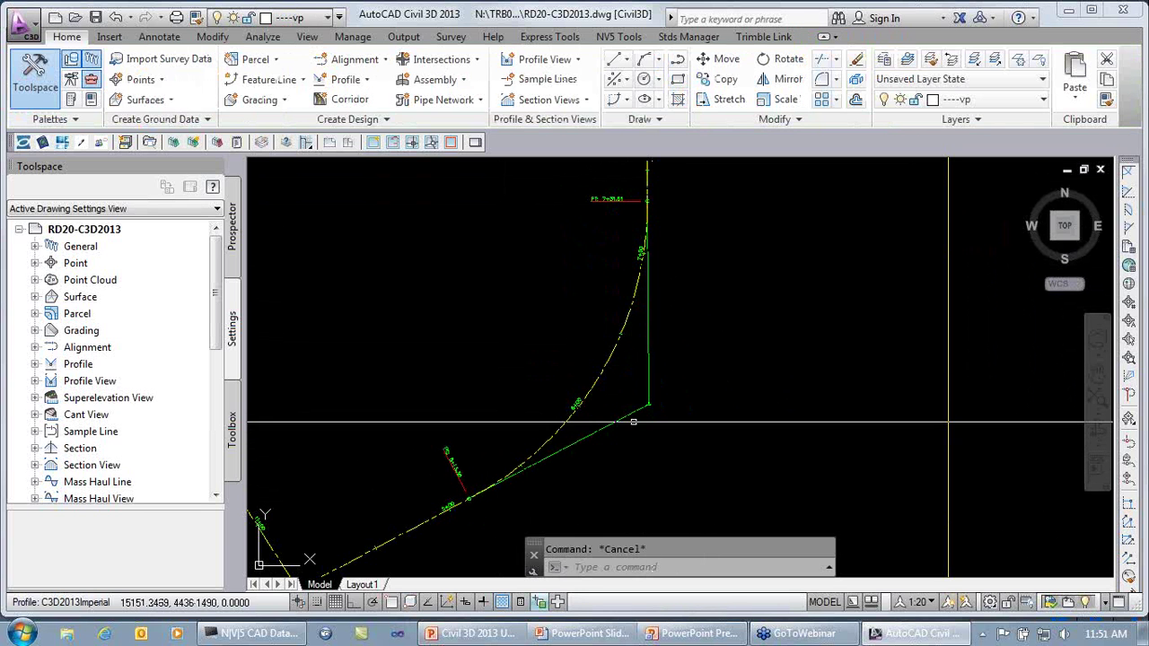
- Select RD20 again, and try to move the solved intersection point away from the curve
{"action": "left_click", "coordinate": [606, 465]}
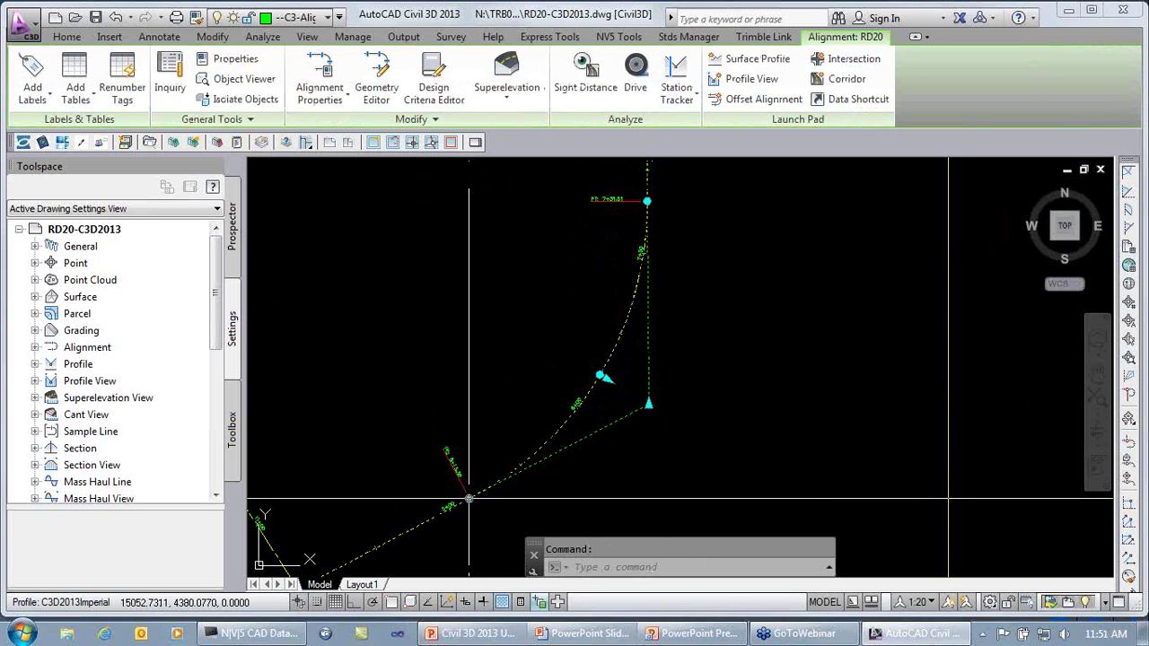
{"action": "left_click", "coordinate": [648, 404]}
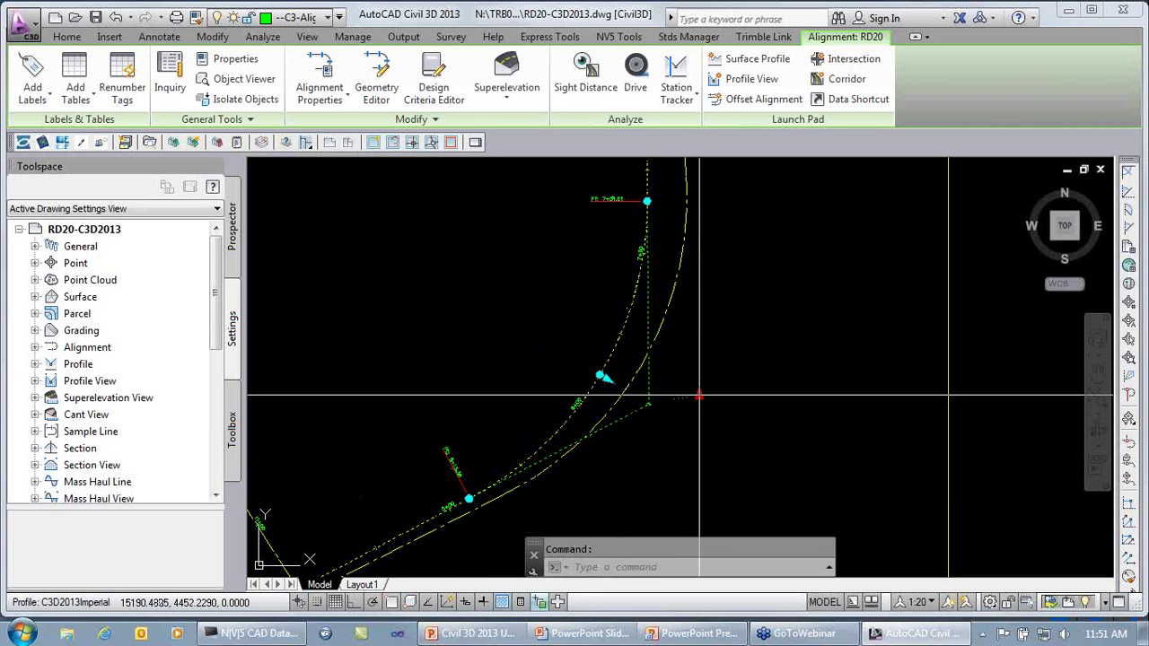
{"action": "key", "text": "Escape"}
{"action": "key", "text": "Escape"}
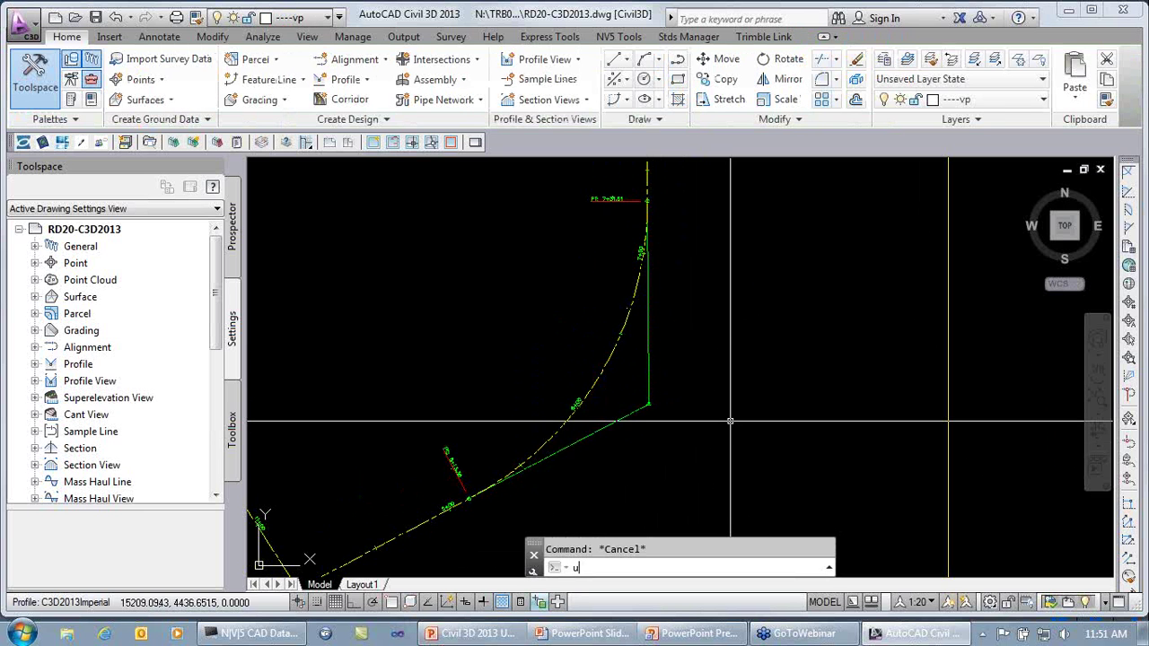
- Undo the Solve PI operation on the RD20 curve
{"action": "type", "text": "u"}
{"action": "key", "text": "Return"}
{"action": "key", "text": "Return"}
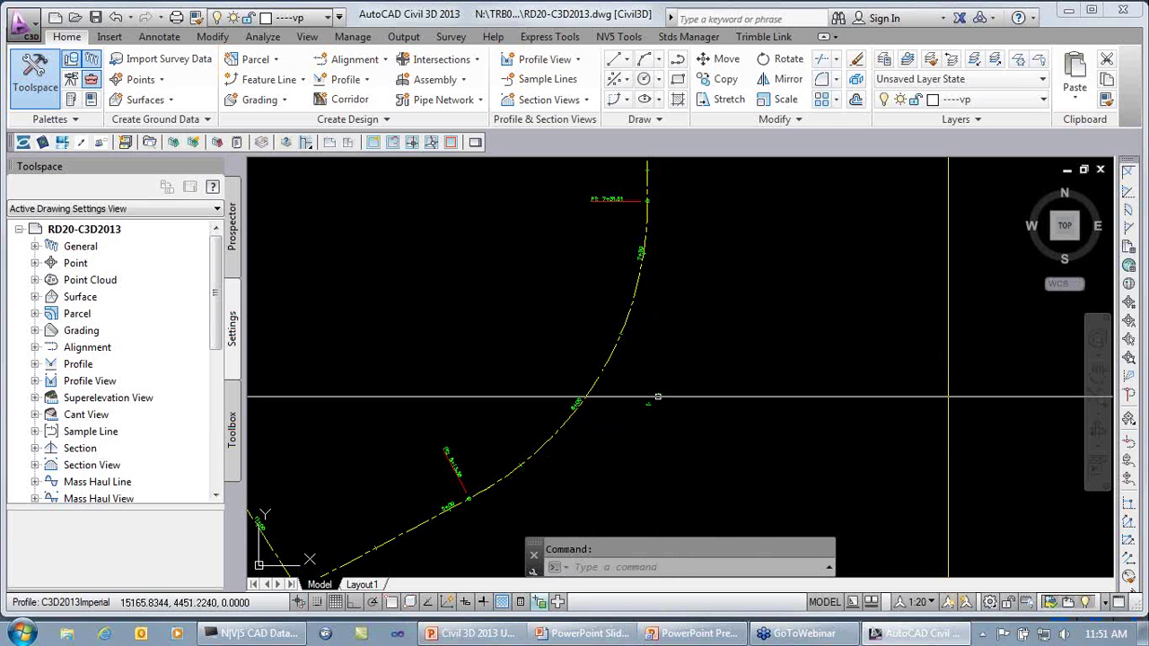
- Set RD20's implied point of intersection option to Do not display implied points of intersection
{"action": "left_click", "coordinate": [614, 347]}
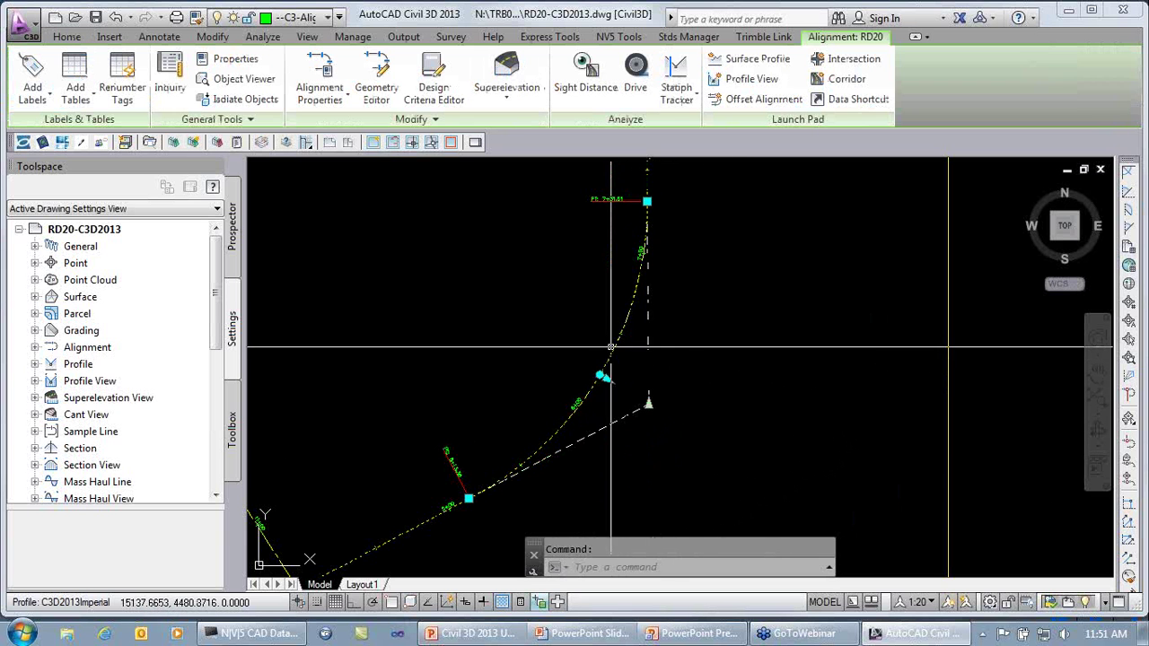
{"action": "right_click", "coordinate": [677, 235]}
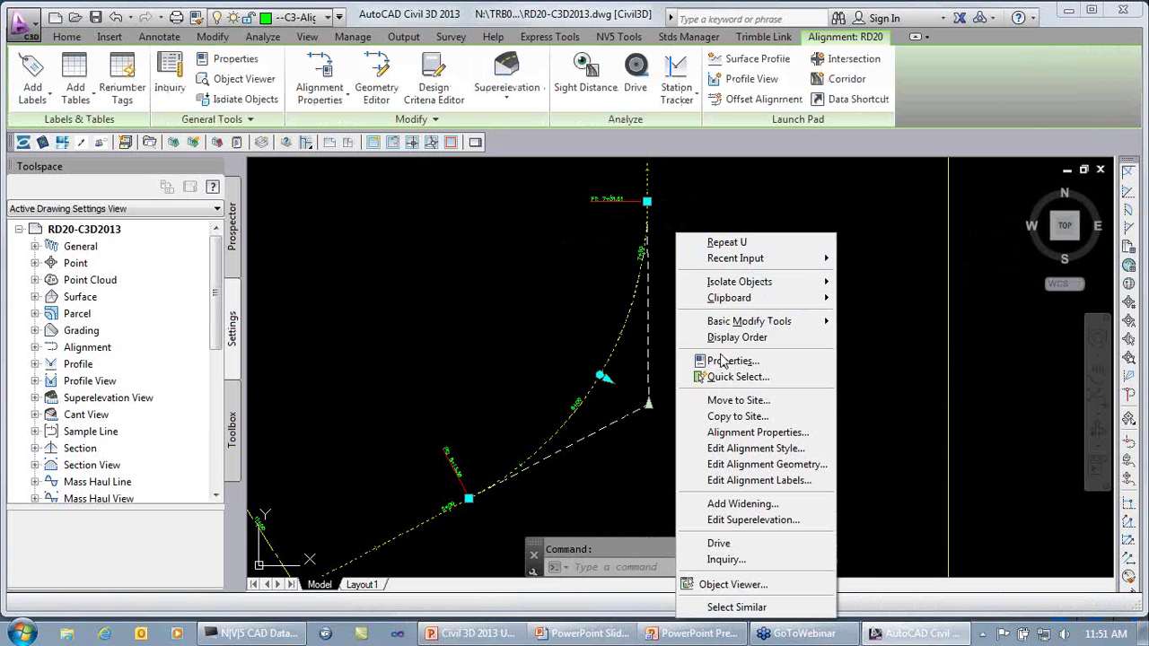
{"action": "left_click", "coordinate": [739, 434]}
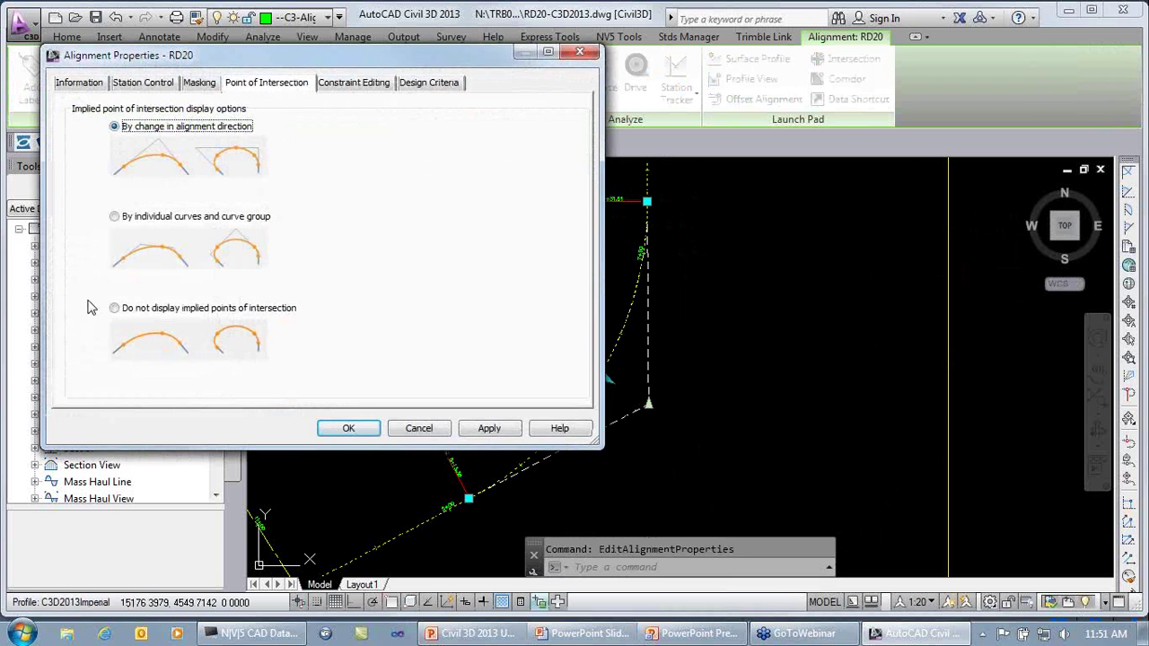
{"action": "left_click", "coordinate": [115, 309]}
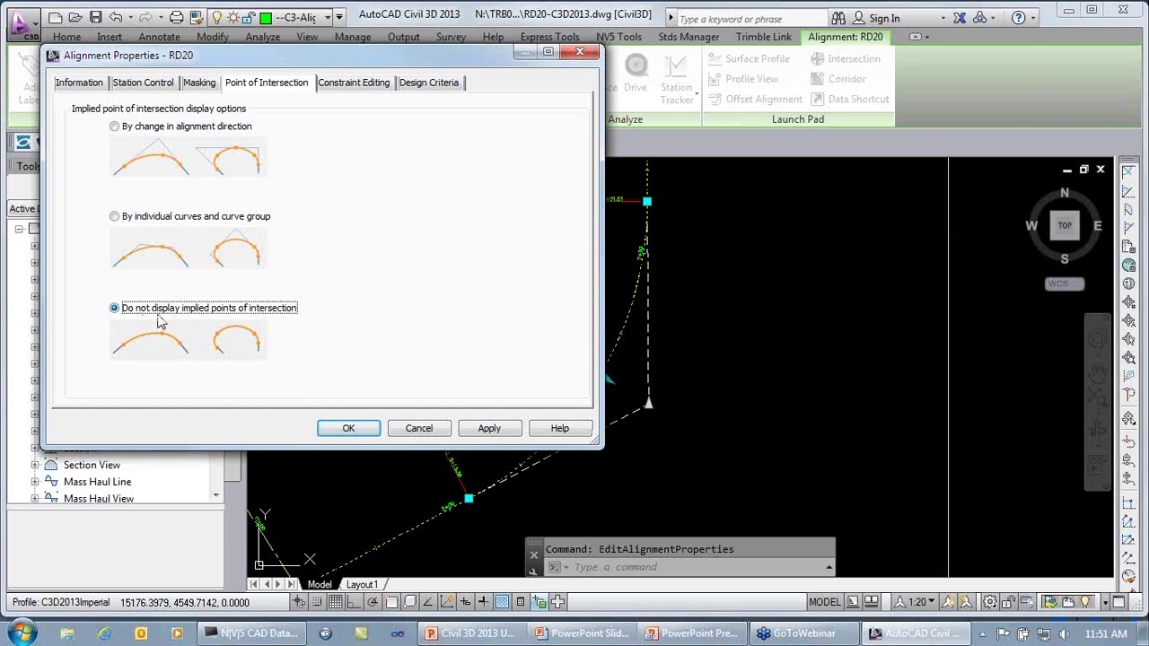
{"action": "left_click", "coordinate": [350, 428]}
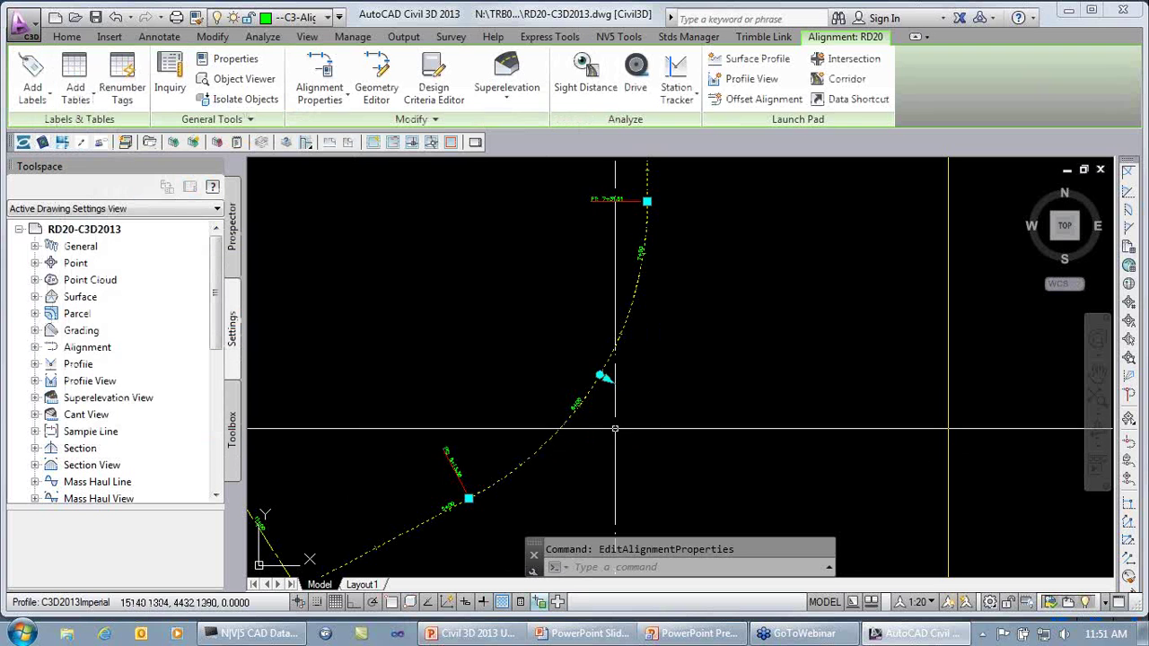
- Start calculating superelevation for RD20, which opens the roadway type settings
{"action": "scroll", "coordinate": [623, 428], "scroll_direction": "down", "scroll_amount": 2}
{"action": "middle_click_drag", "start_coordinate": [623, 429], "coordinate": [712, 401]}
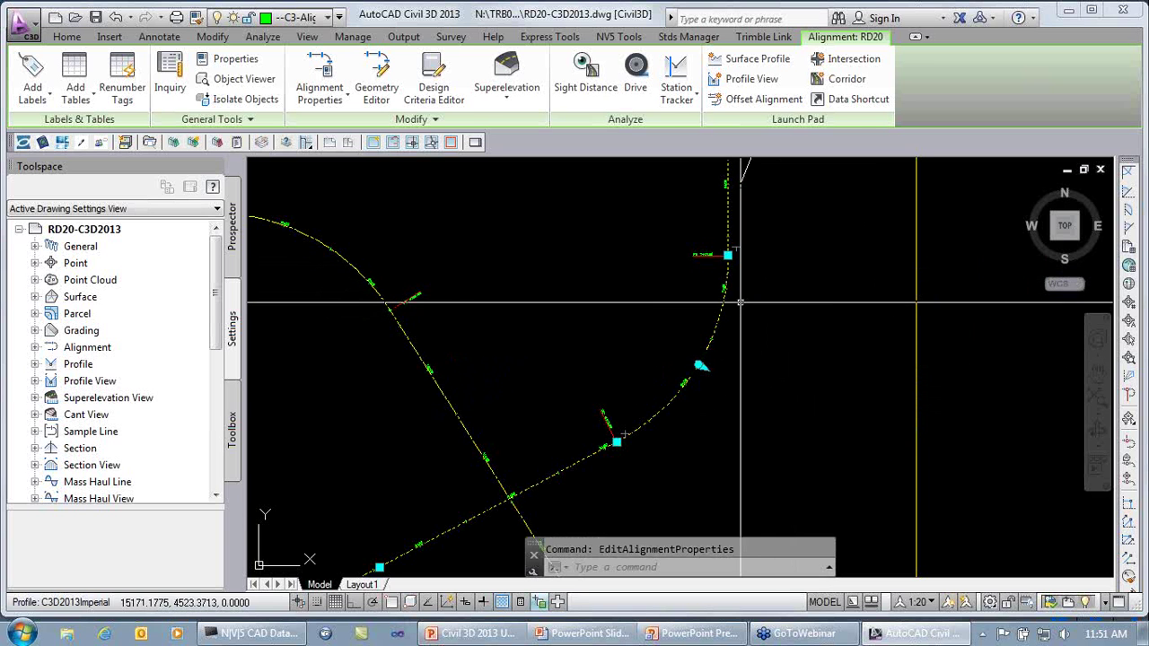
{"action": "left_click", "coordinate": [525, 85]}
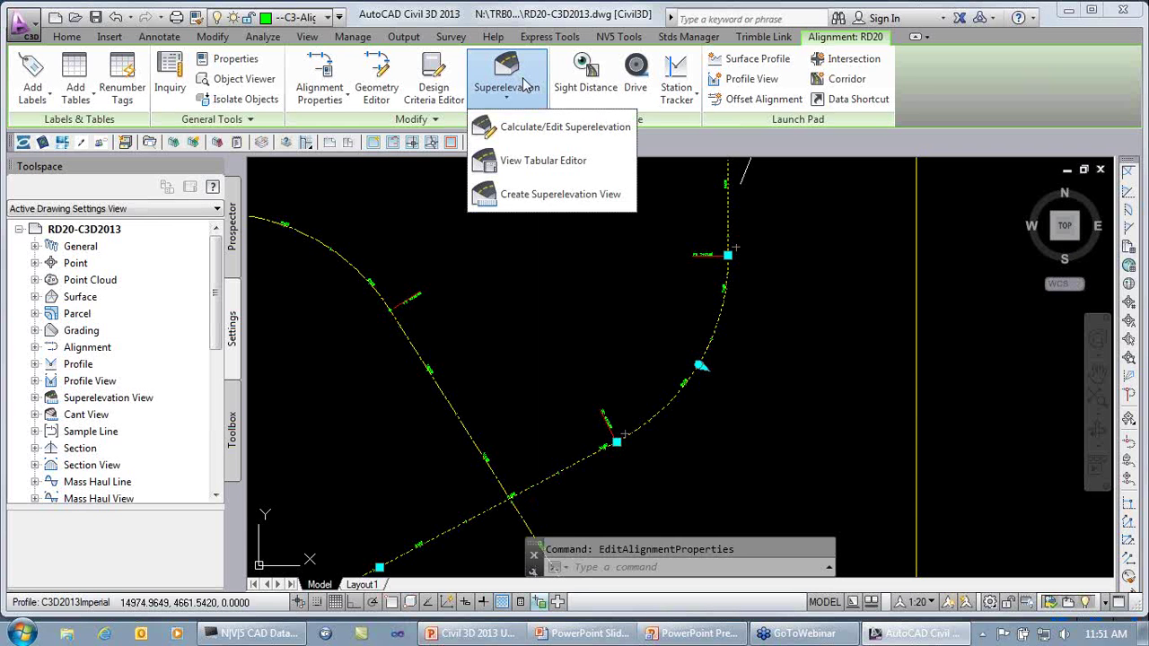
{"action": "left_click", "coordinate": [553, 128]}
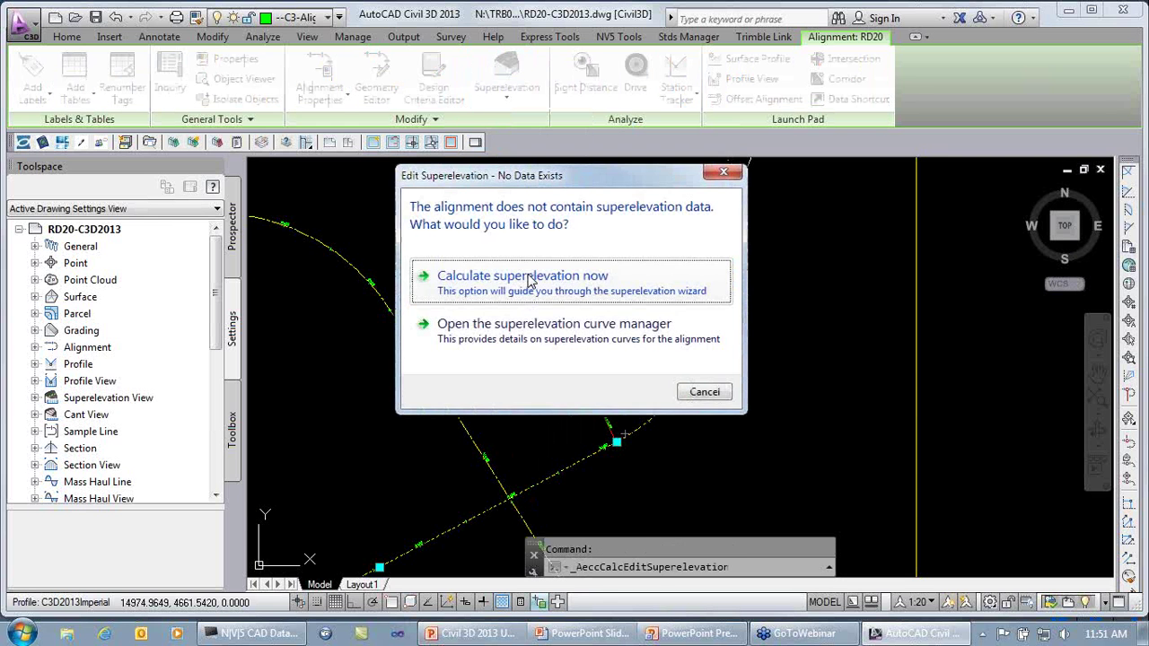
{"action": "left_click", "coordinate": [535, 280]}
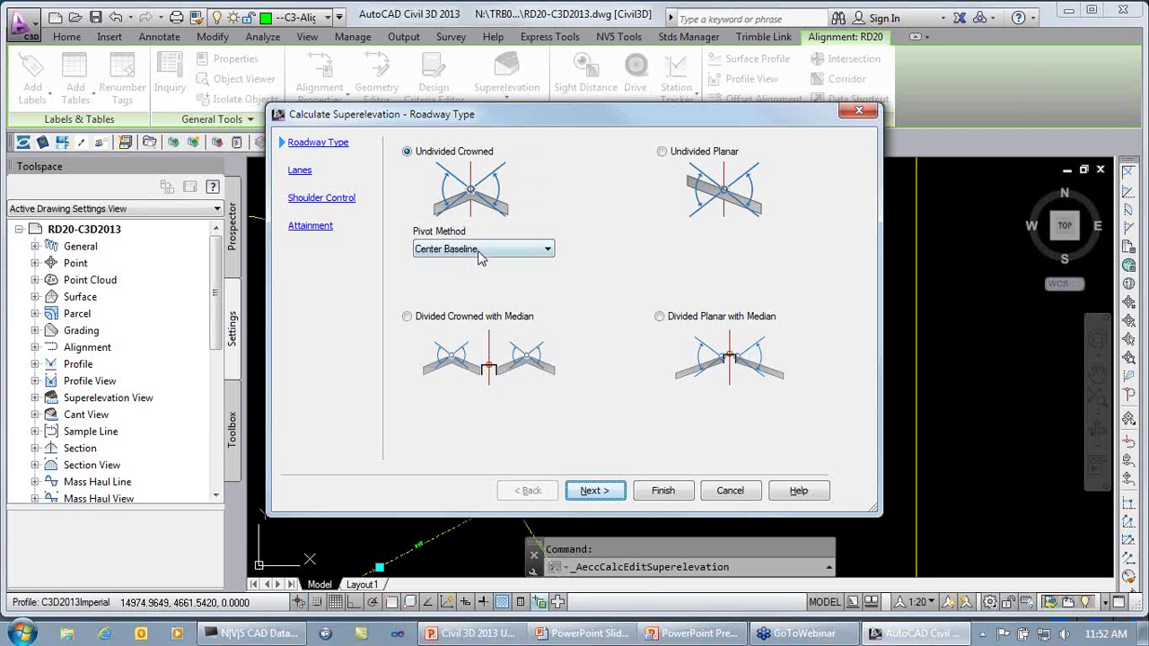
- Try the Inside Of Curve, Outside Of Curve and Left Side pivot methods for the undivided crowned roadway, and restore Center Baseline
{"action": "left_click", "coordinate": [480, 258]}
{"action": "left_click", "coordinate": [479, 279]}
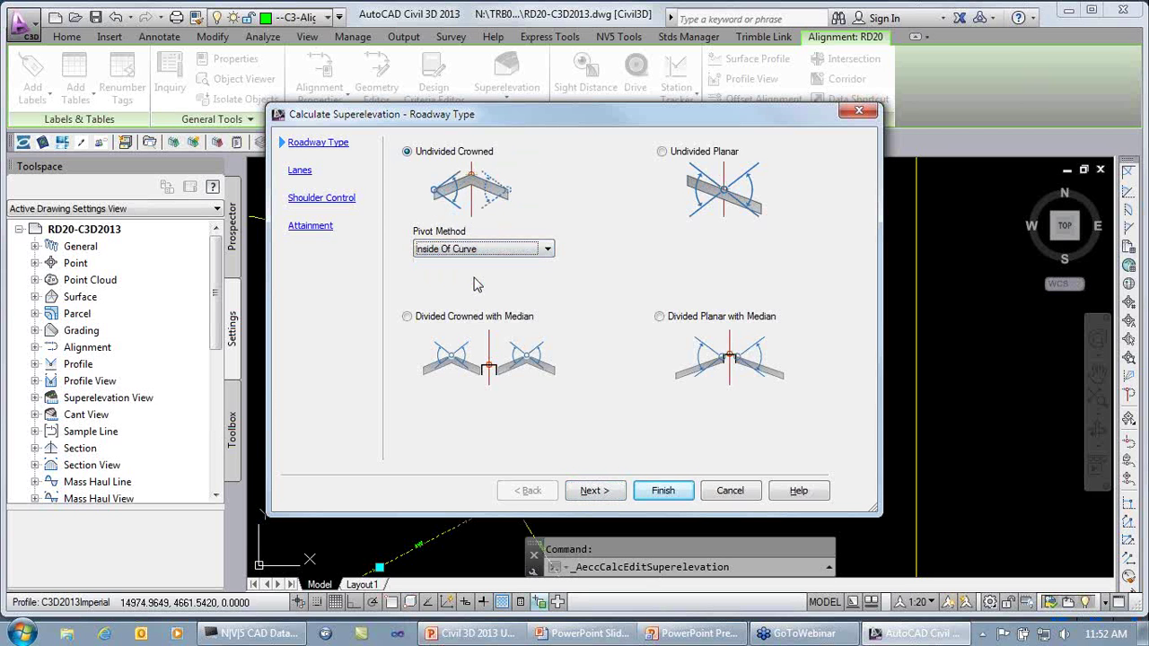
{"action": "left_click", "coordinate": [474, 255]}
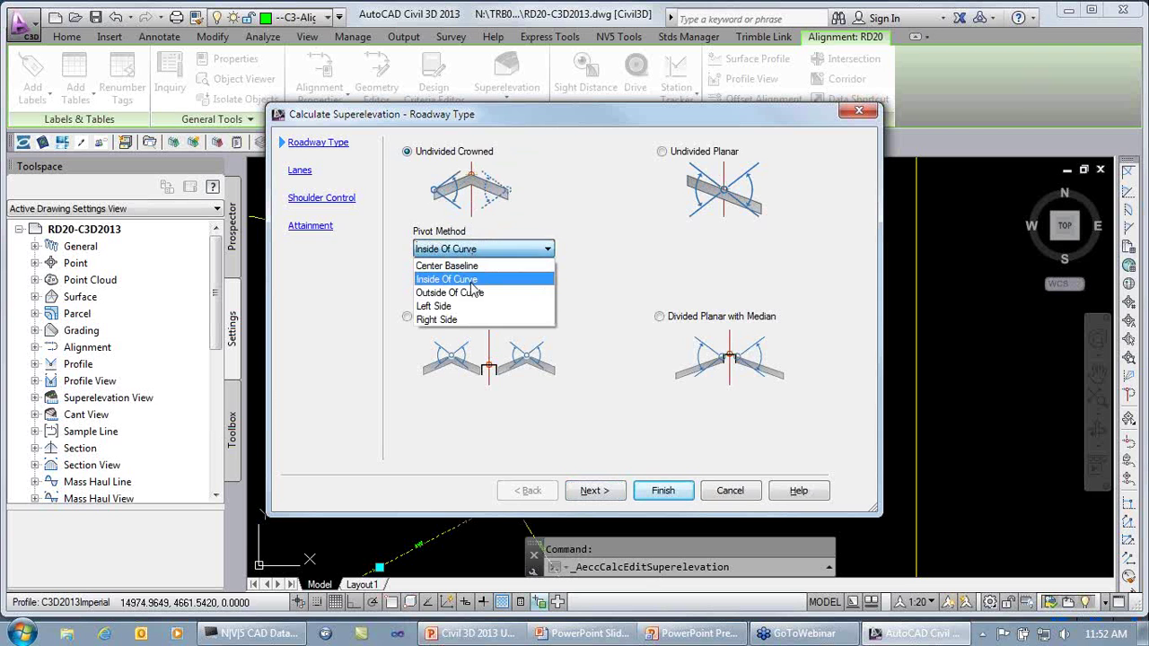
{"action": "left_click", "coordinate": [475, 291]}
{"action": "left_click", "coordinate": [483, 254]}
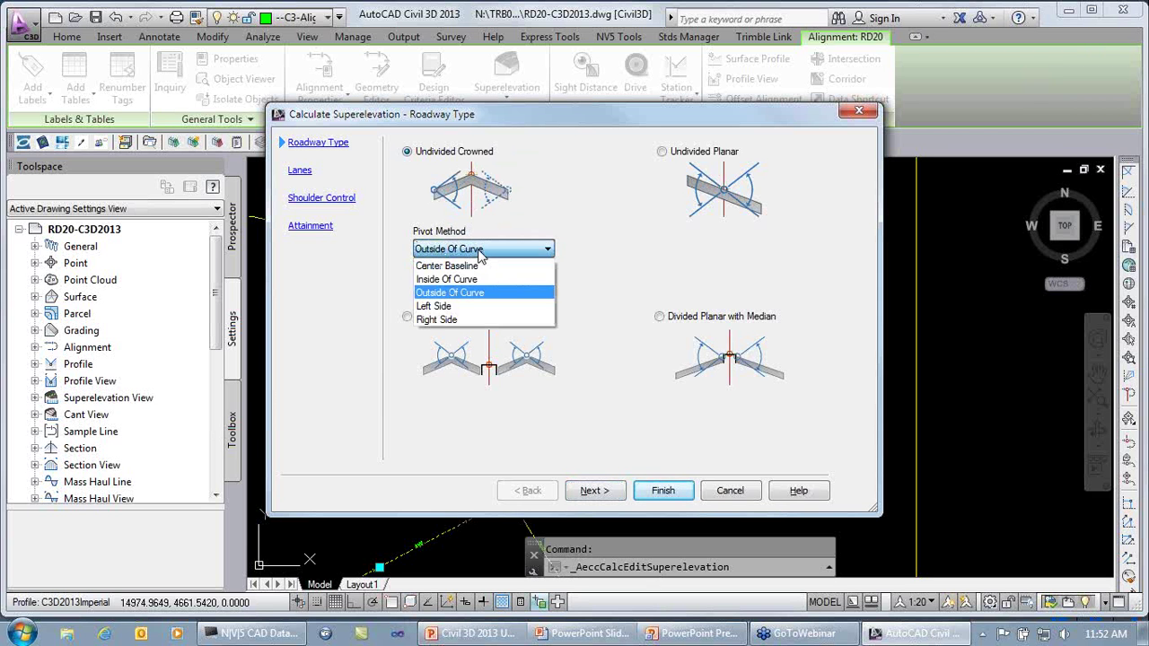
{"action": "left_click", "coordinate": [457, 307]}
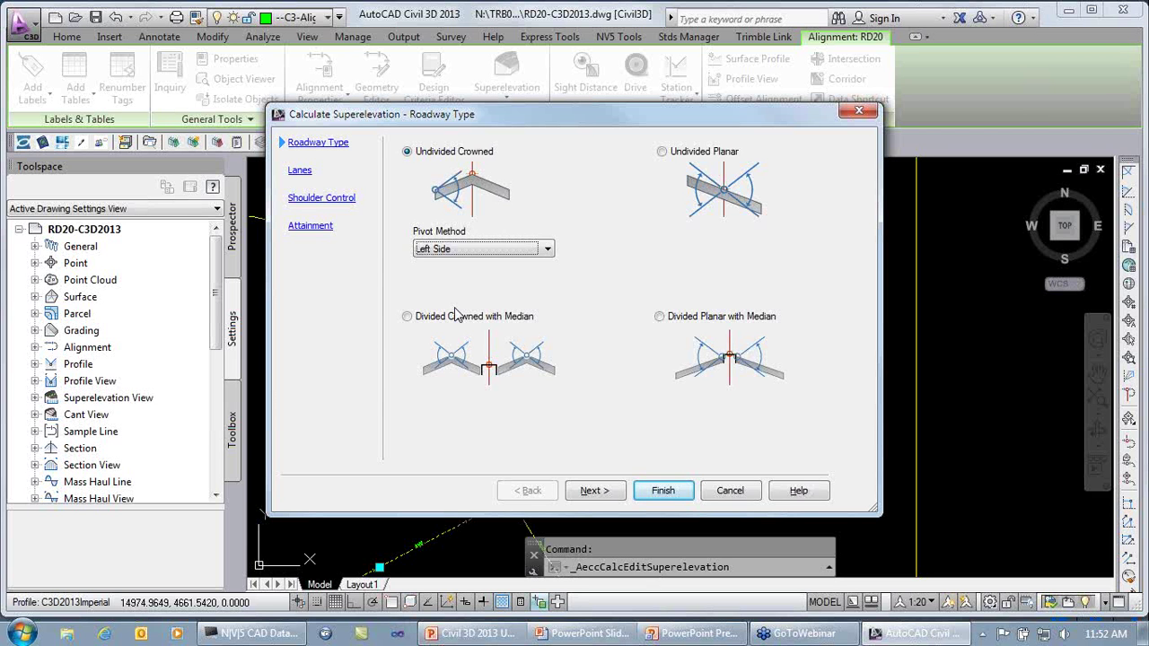
{"action": "left_click", "coordinate": [466, 251]}
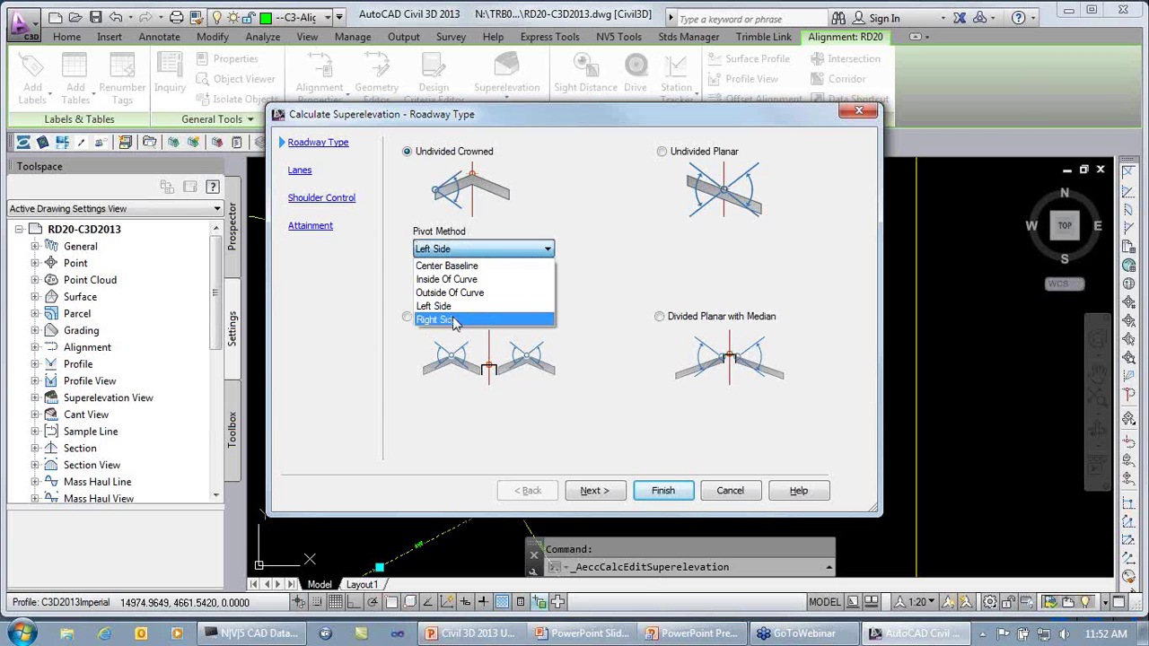
{"action": "left_click", "coordinate": [488, 270]}
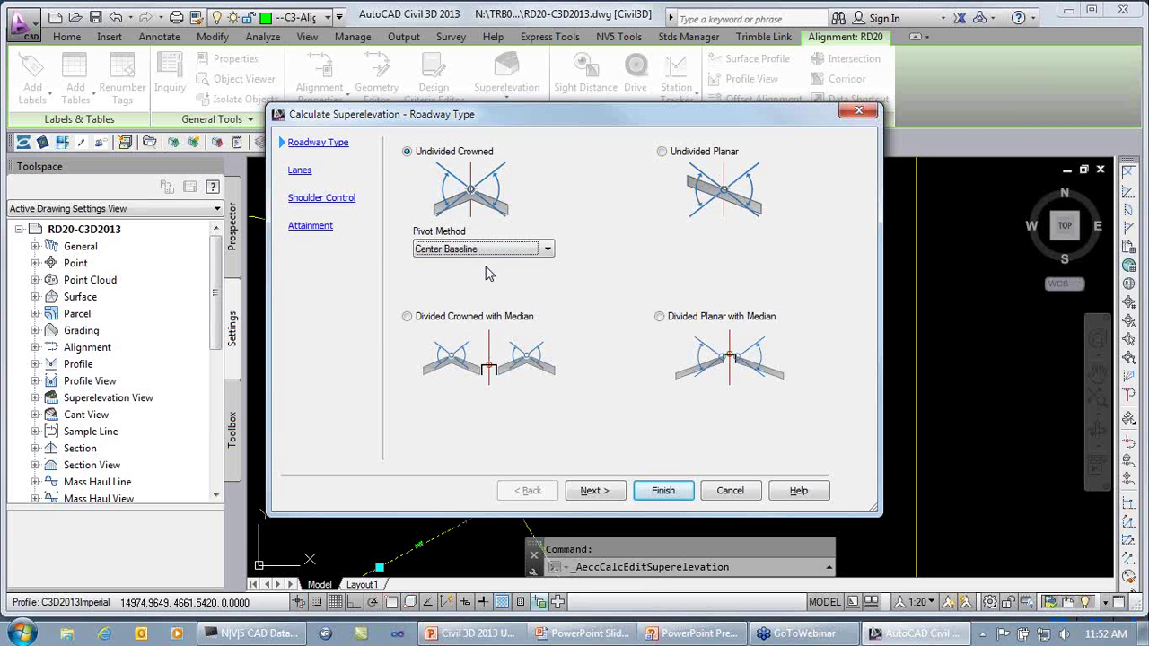
- Choose the Undivided Planar roadway type, and examine its pivot method and high side location options
{"action": "left_click", "coordinate": [662, 154]}
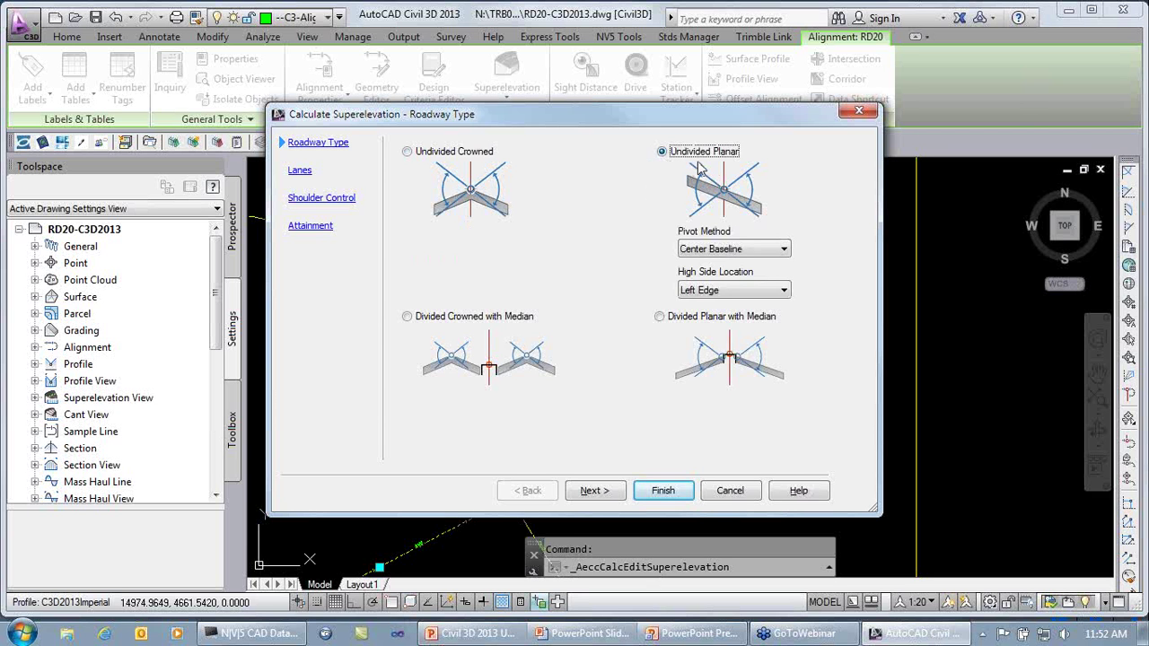
{"action": "left_click", "coordinate": [736, 250]}
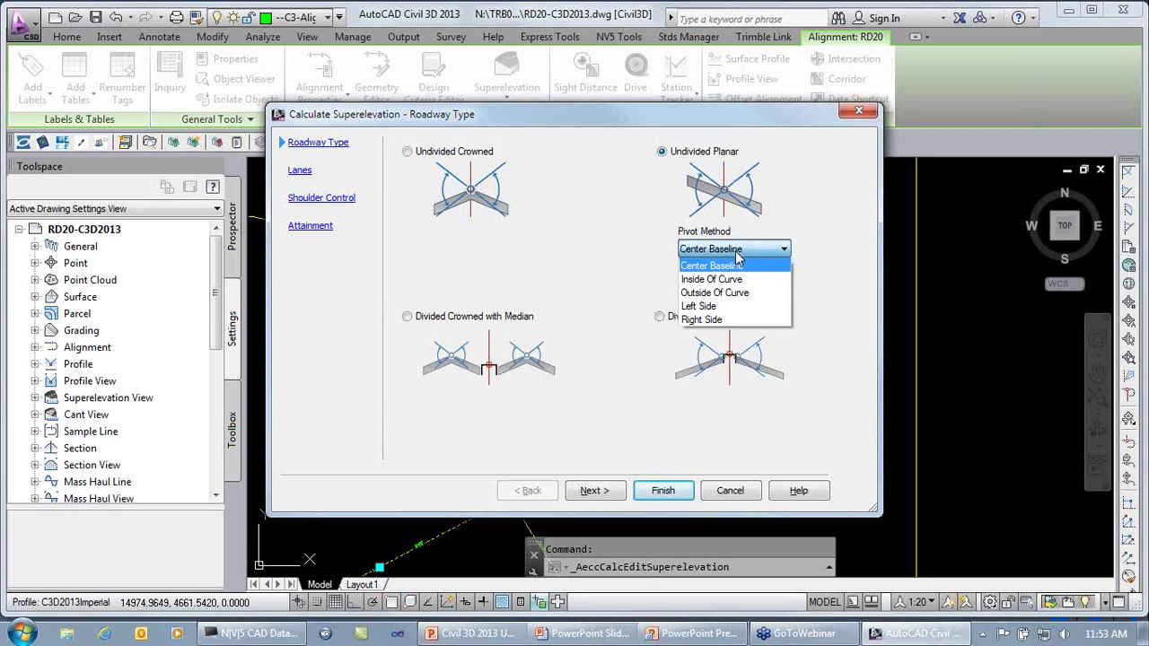
{"action": "left_click", "coordinate": [793, 239]}
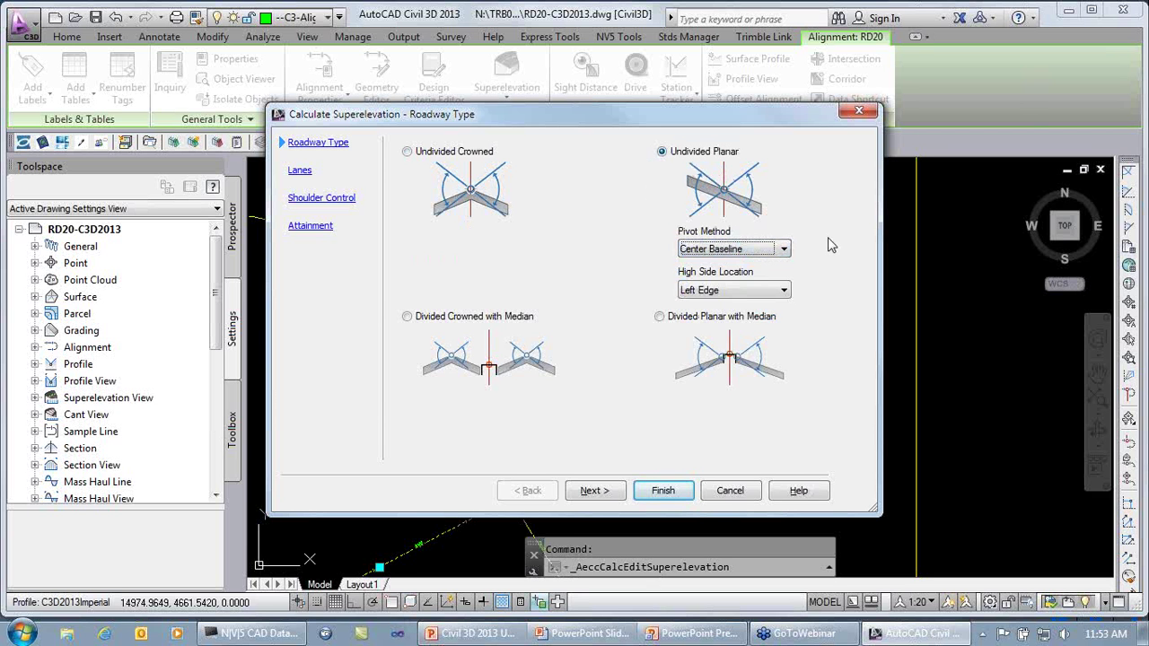
{"action": "left_click", "coordinate": [750, 299]}
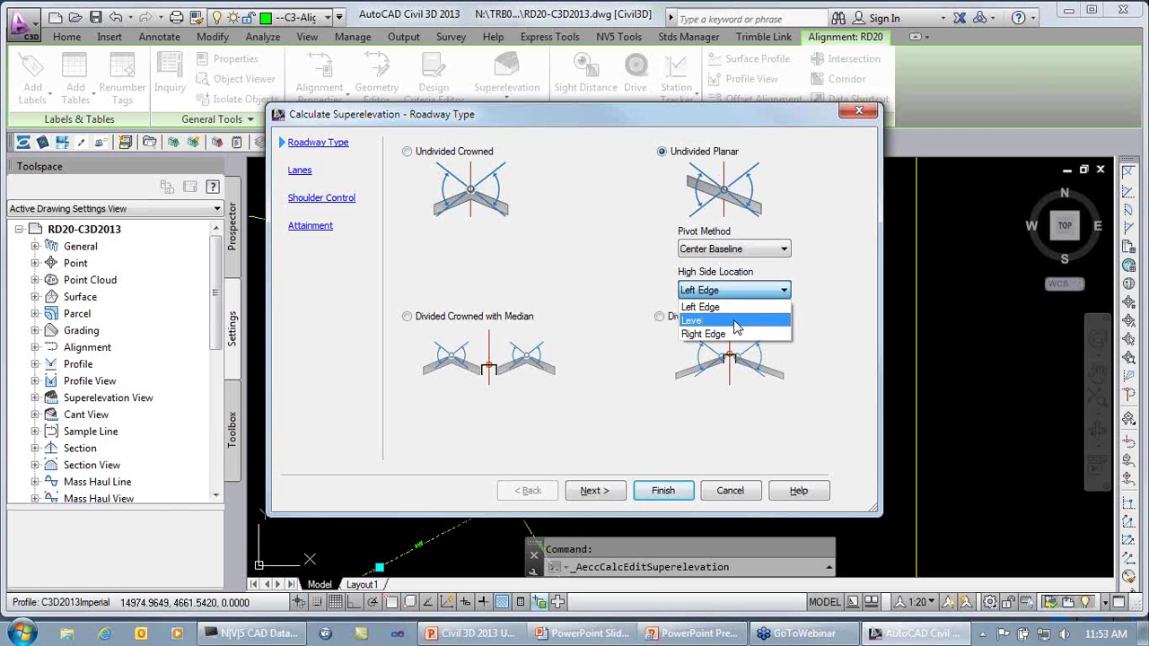
{"action": "left_click", "coordinate": [654, 251]}
- Choose the Divided Crowned with Median and Divided Planar with Median roadway types in turn, and examine their pivot method options
{"action": "left_click", "coordinate": [443, 320]}
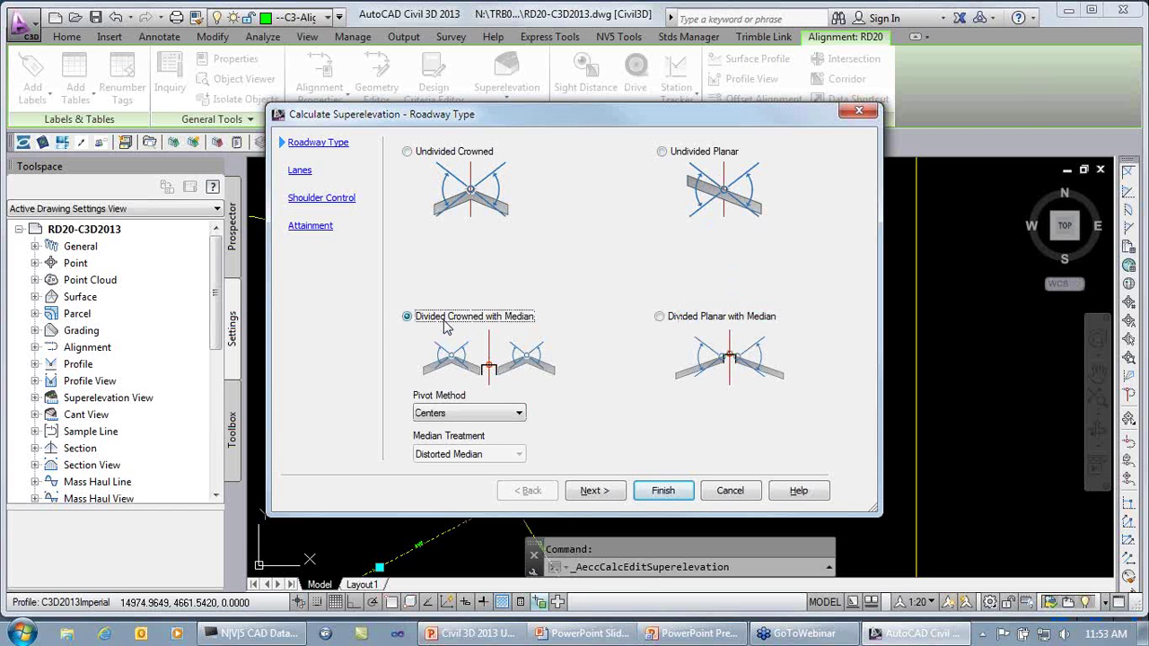
{"action": "left_click", "coordinate": [461, 413]}
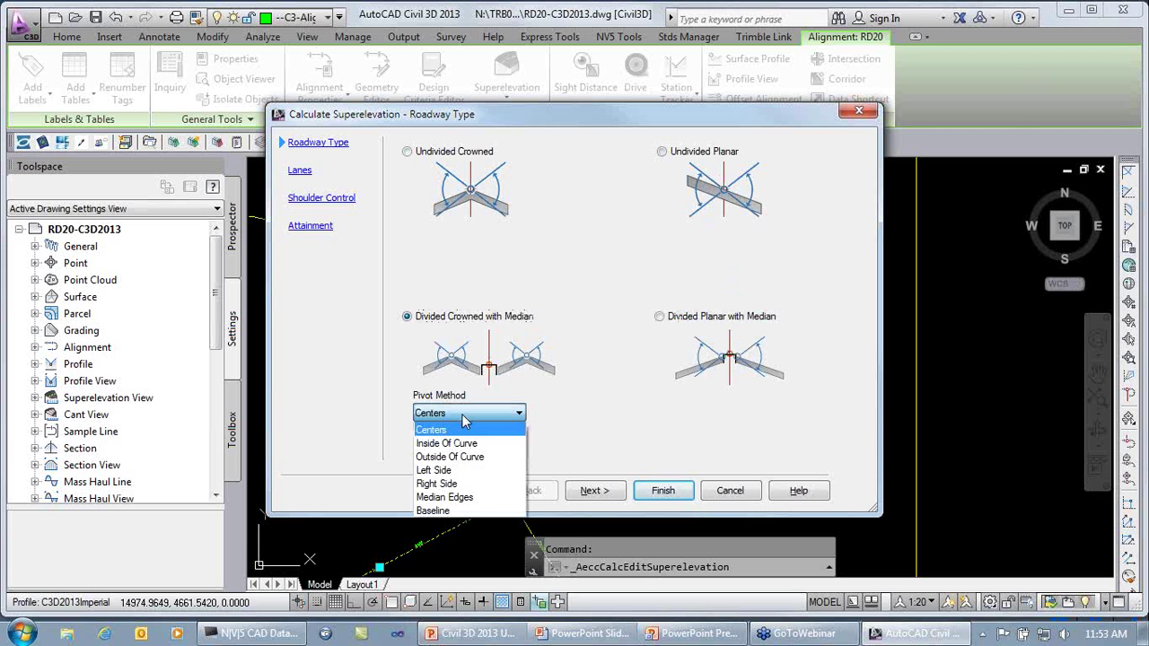
{"action": "left_click", "coordinate": [562, 422]}
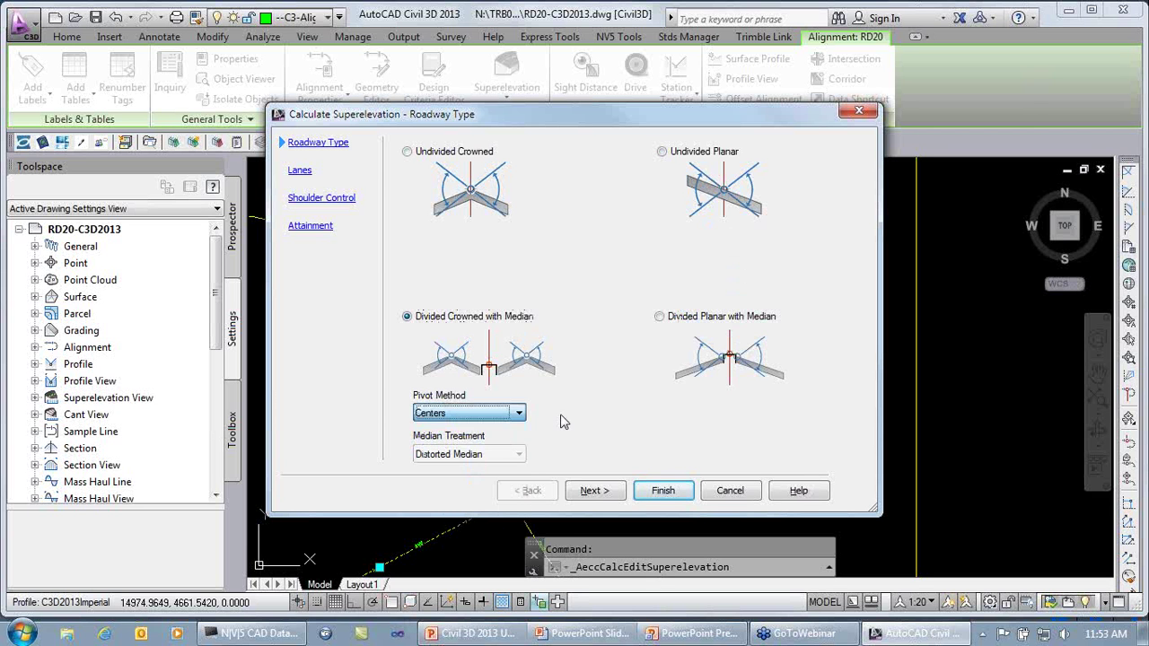
{"action": "left_click", "coordinate": [666, 319]}
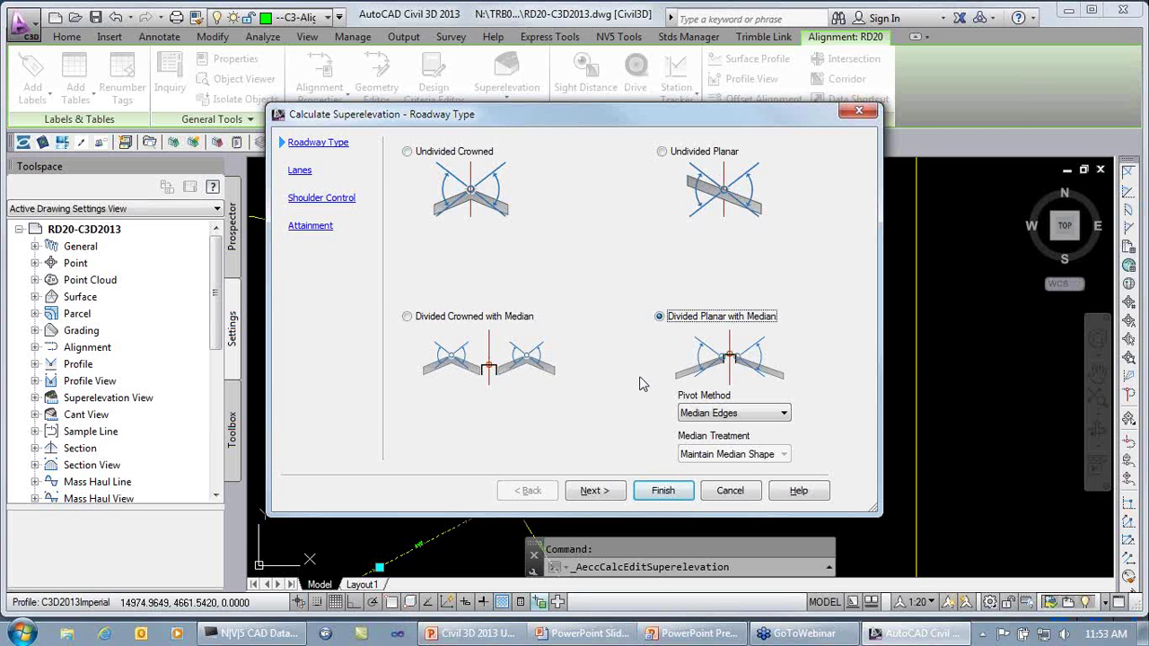
{"action": "left_click", "coordinate": [690, 415]}
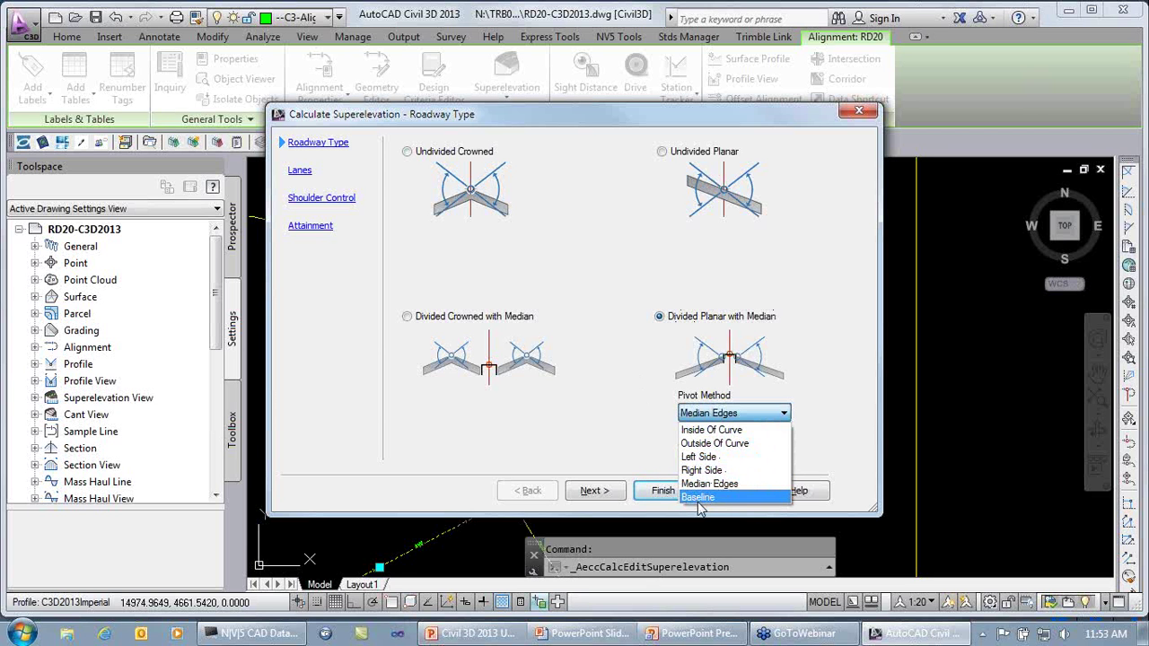
{"action": "left_click", "coordinate": [442, 162]}
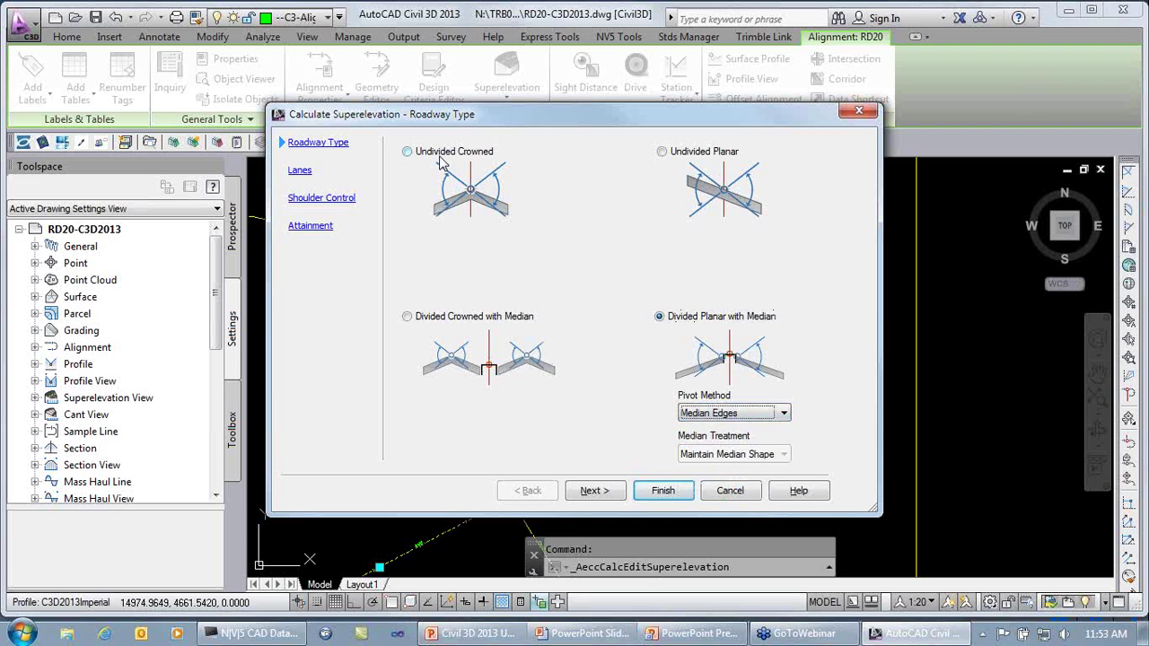
- Choose the Undivided Crowned roadway type again, and go through the lane settings to the shoulder control settings
{"action": "left_click", "coordinate": [407, 151]}
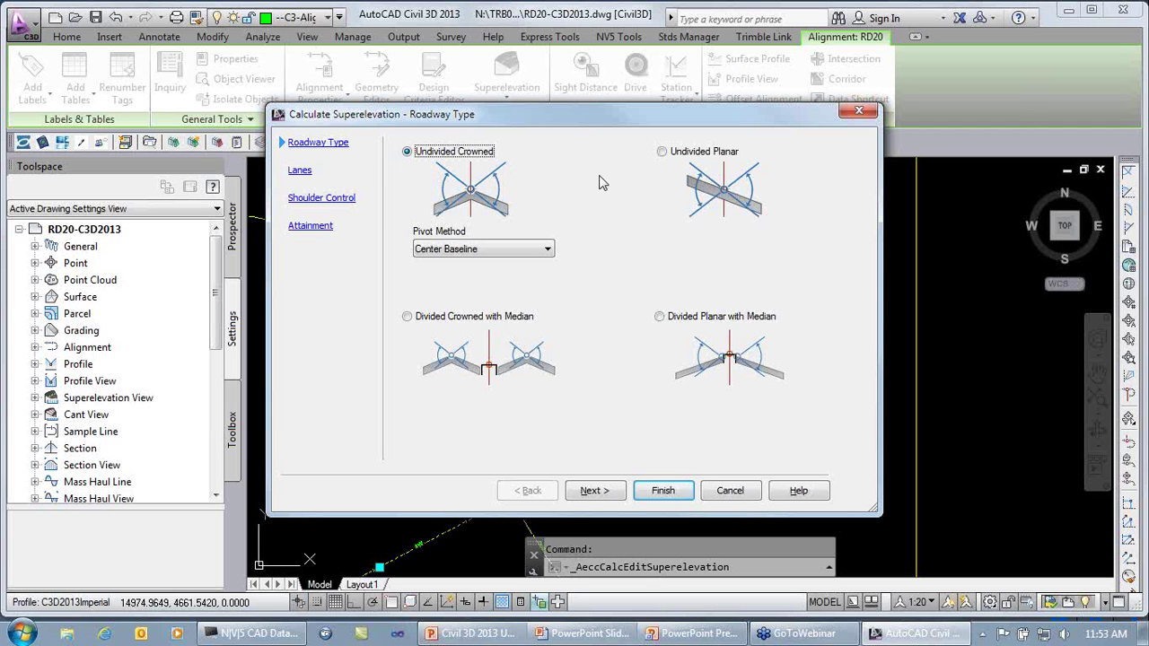
{"action": "left_click", "coordinate": [679, 158]}
{"action": "left_click", "coordinate": [470, 160]}
{"action": "left_click", "coordinate": [596, 491]}
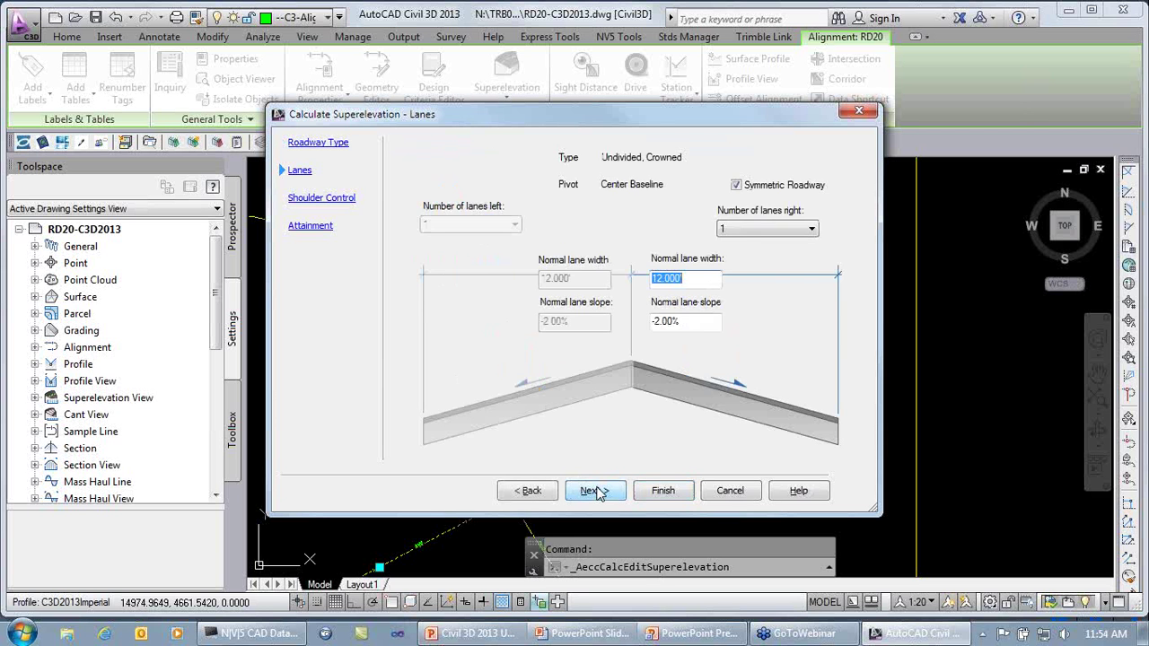
{"action": "left_click", "coordinate": [597, 491]}
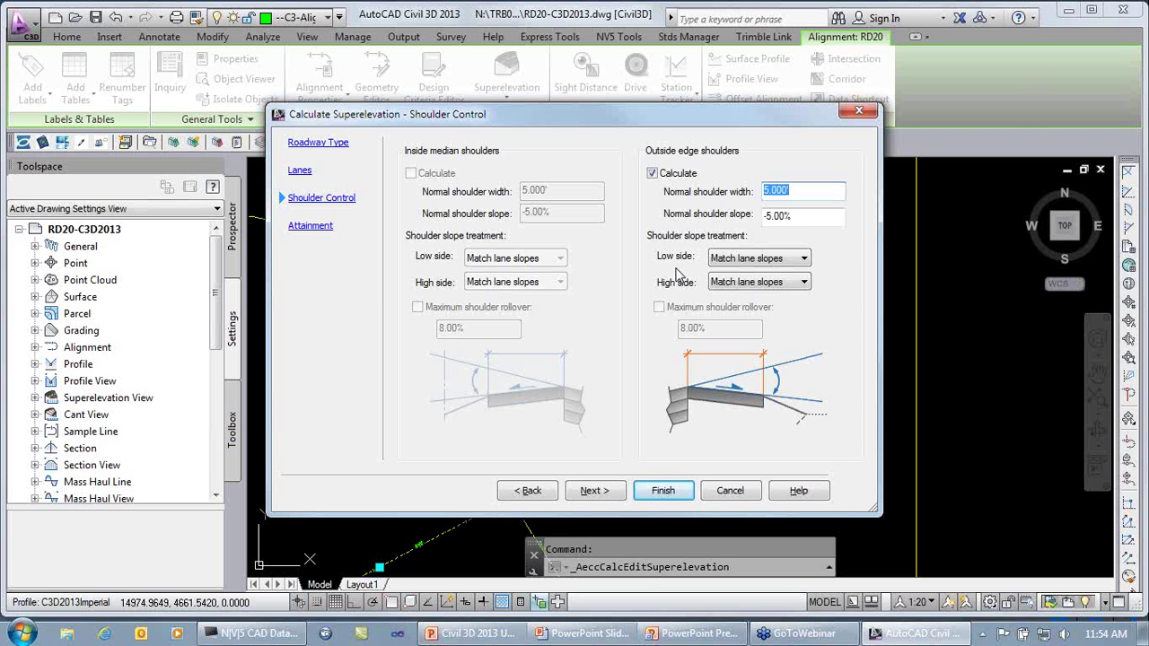
- Try Default slopes with a maximum shoulder rollover on the outside shoulders' high side, and restore Match lane slopes without the rollover
{"action": "left_click", "coordinate": [744, 258]}
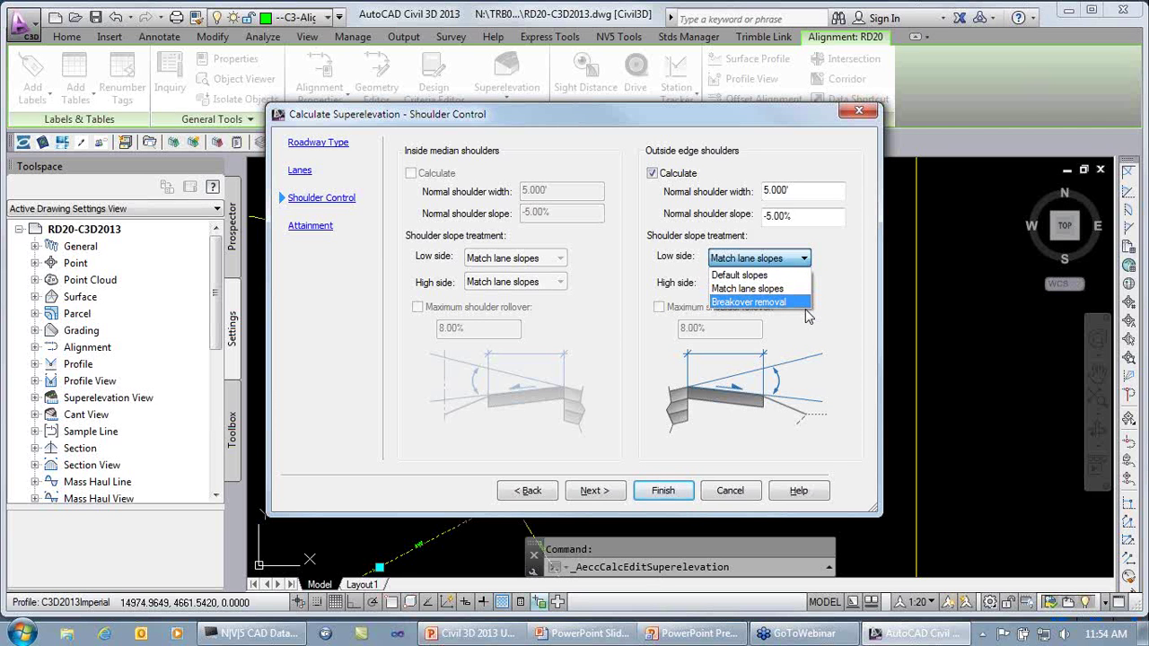
{"action": "left_click", "coordinate": [686, 291]}
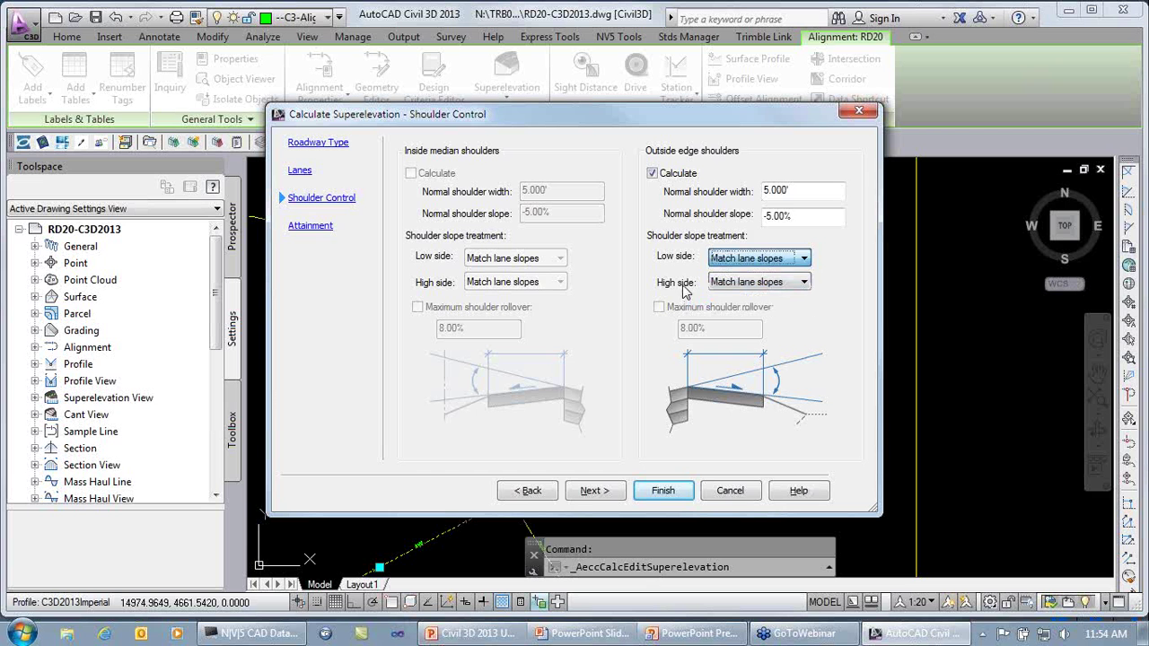
{"action": "left_click", "coordinate": [730, 287]}
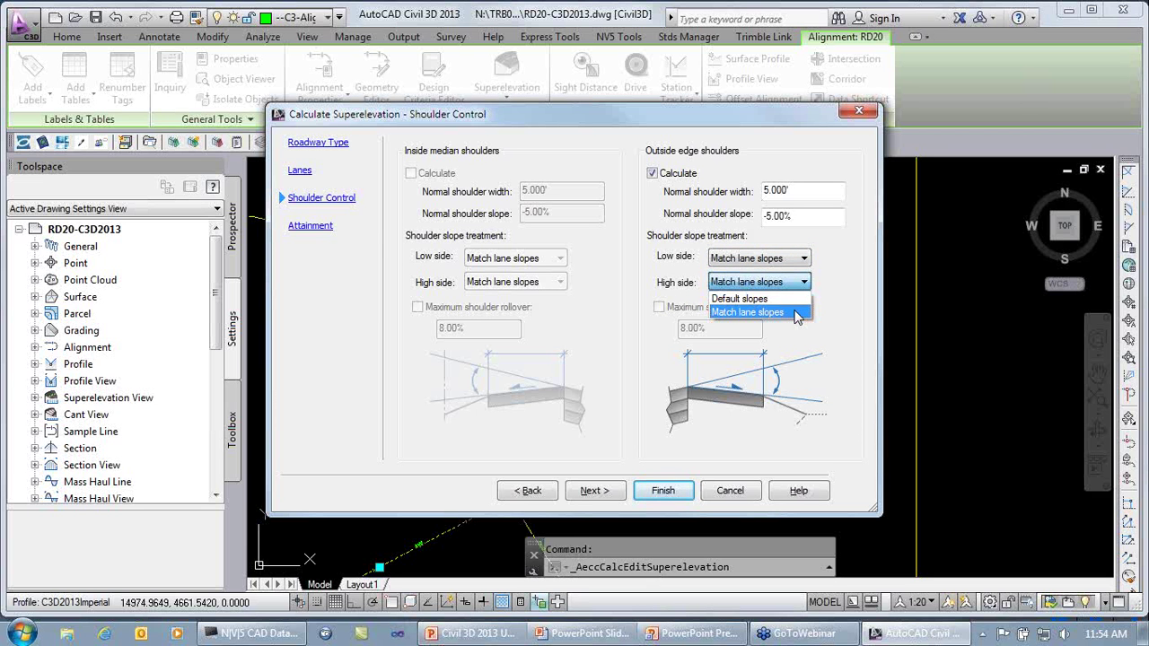
{"action": "left_click", "coordinate": [769, 300]}
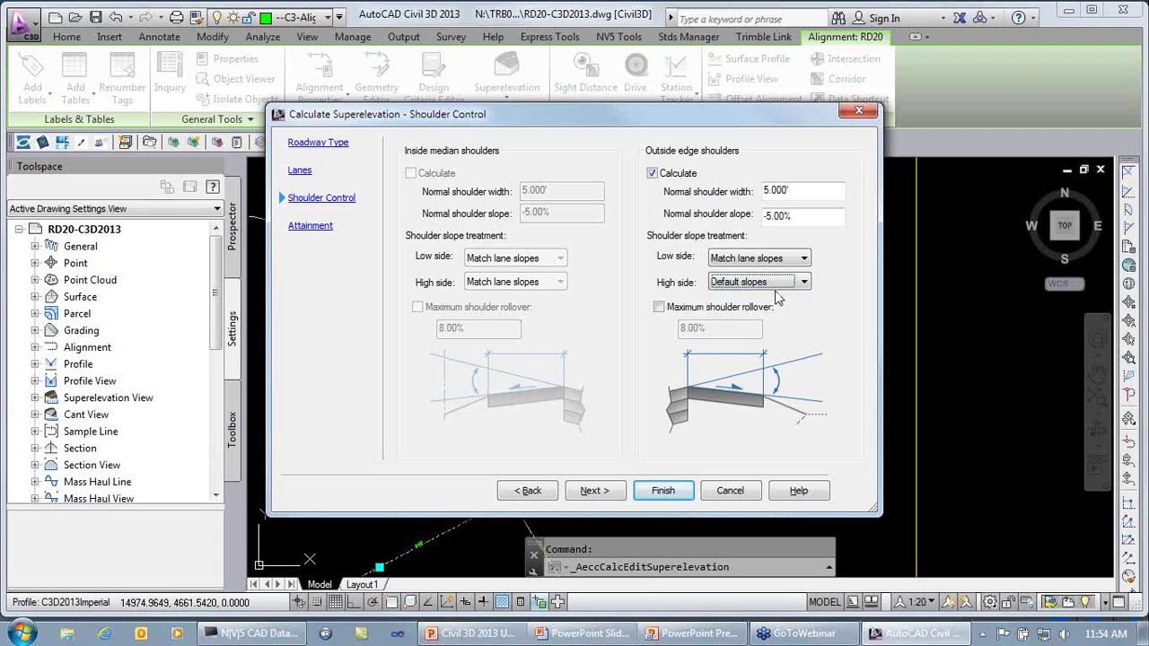
{"action": "left_click", "coordinate": [706, 308]}
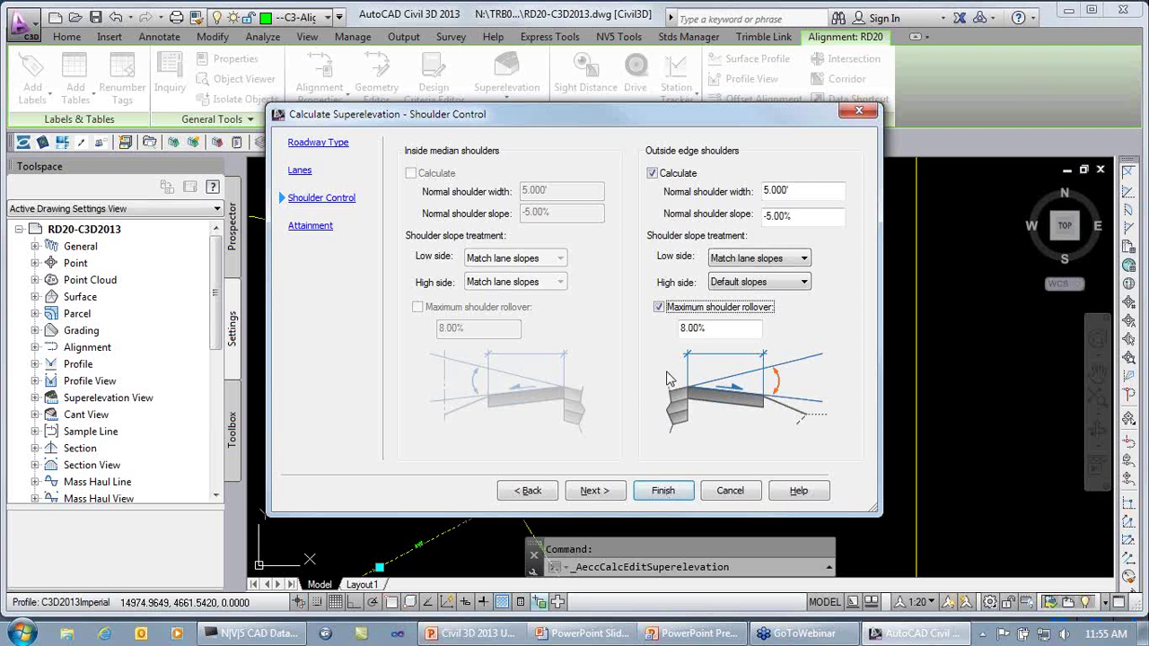
{"action": "left_click", "coordinate": [689, 309]}
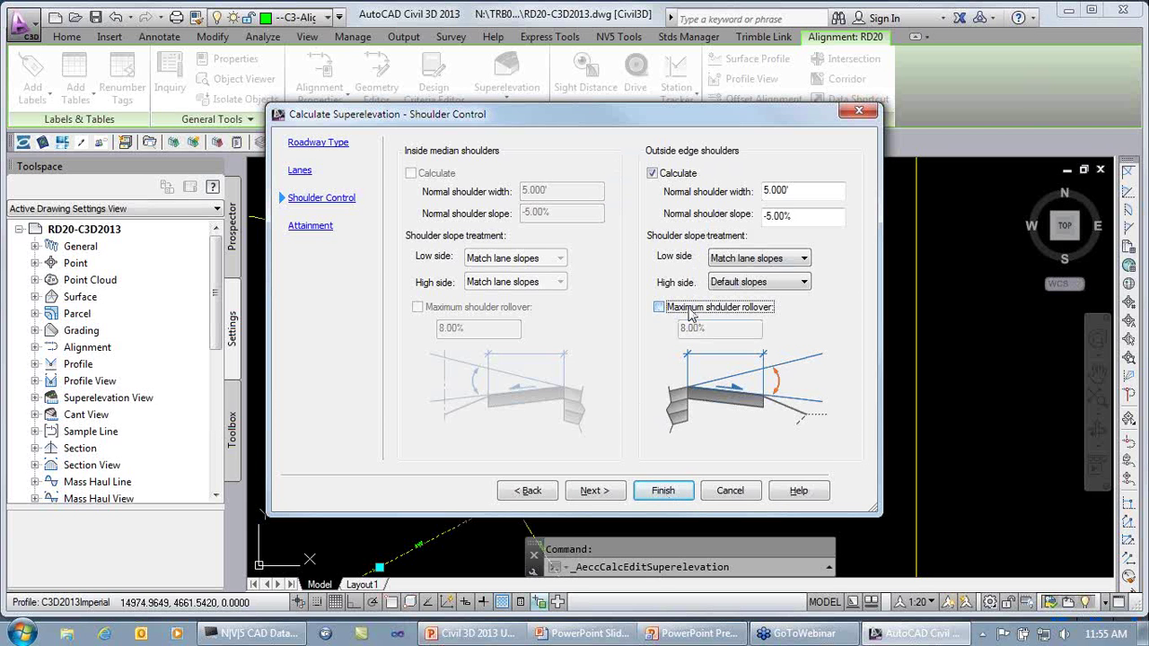
{"action": "left_click", "coordinate": [776, 284]}
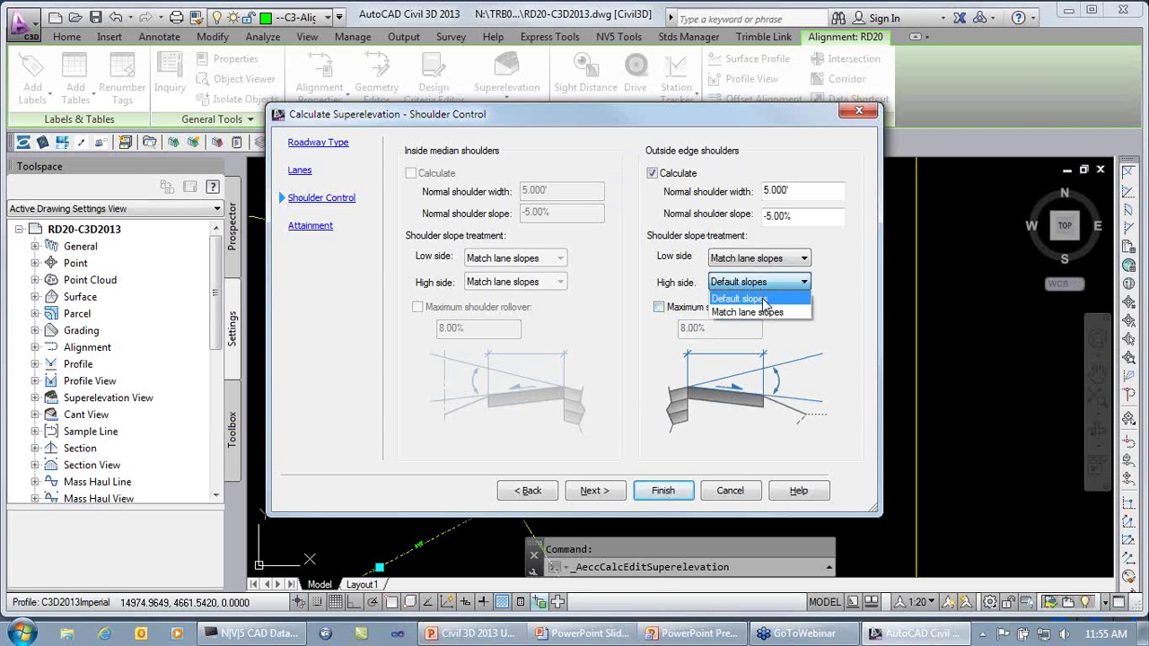
{"action": "left_click", "coordinate": [767, 311]}
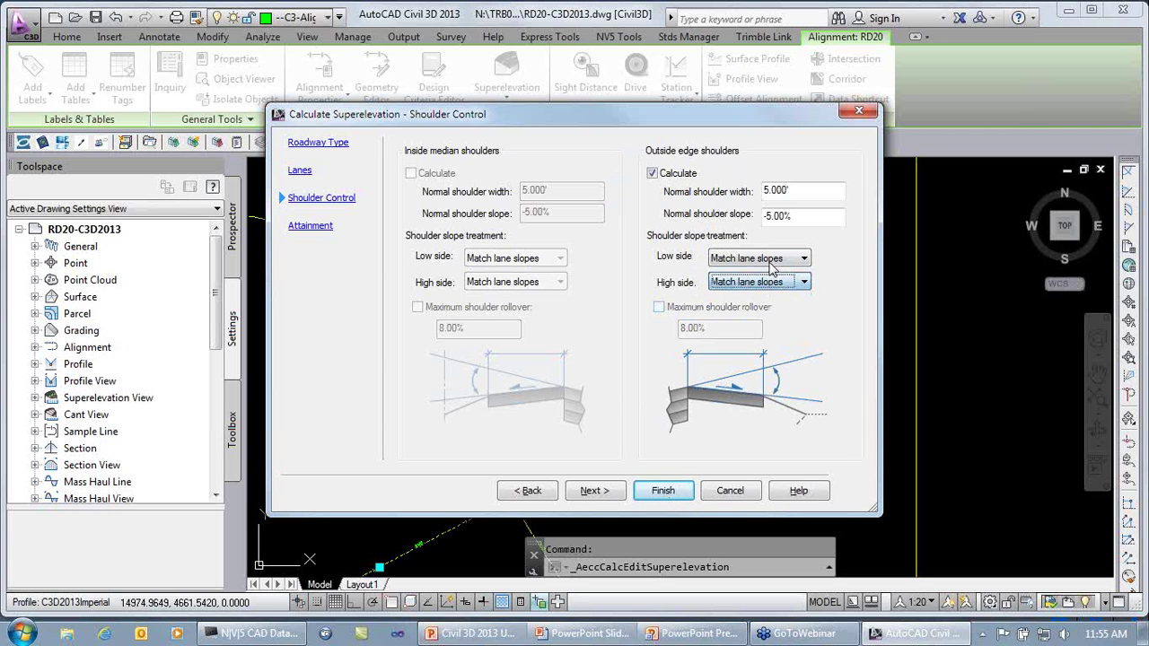
{"action": "left_click", "coordinate": [744, 260]}
{"action": "left_click", "coordinate": [736, 256]}
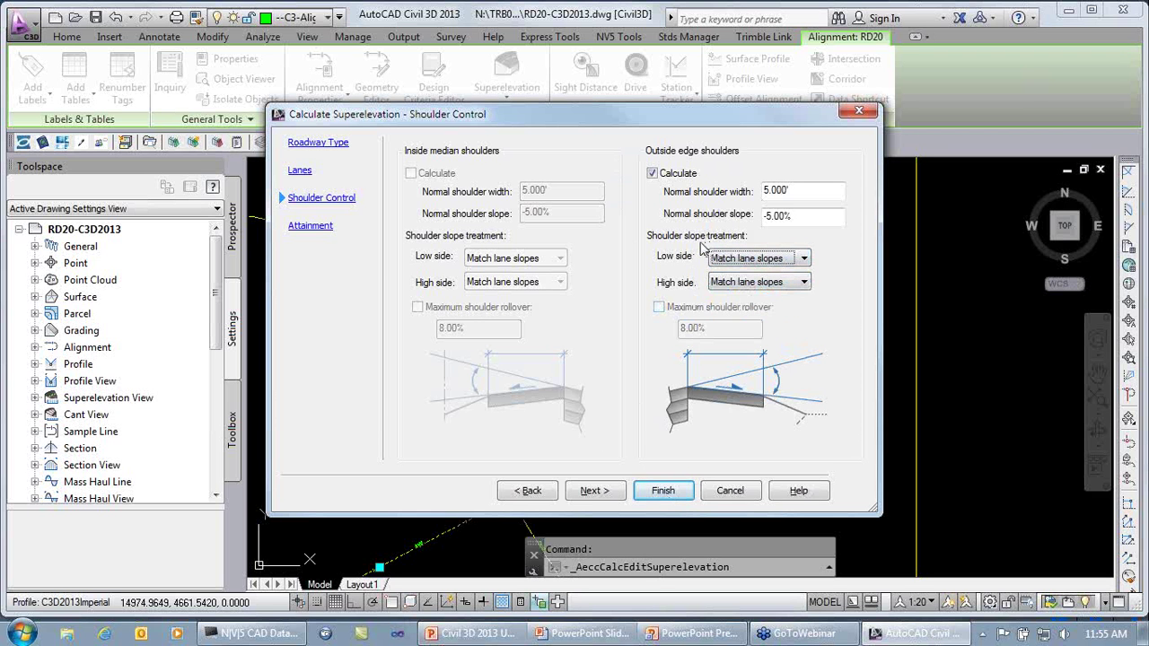
- Return to the roadway type settings, review the Undivided Crowned pivot methods, and cancel the superelevation calculation
{"action": "left_click", "coordinate": [532, 492]}
{"action": "left_click", "coordinate": [531, 492]}
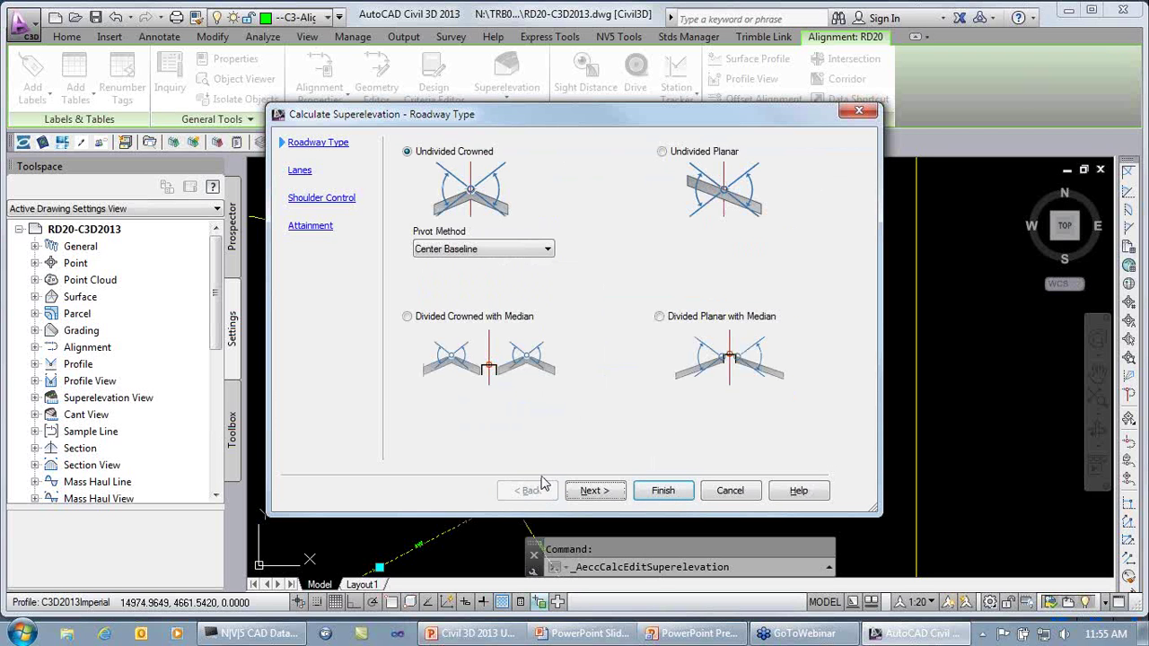
{"action": "left_click", "coordinate": [547, 252]}
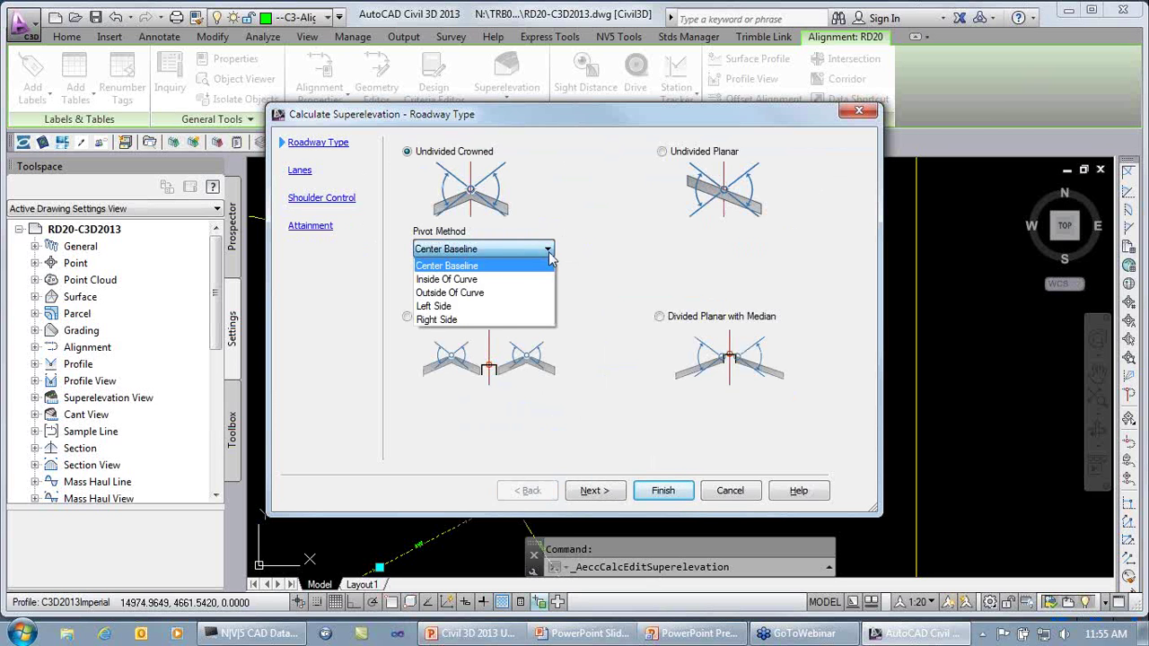
{"action": "left_click", "coordinate": [608, 254]}
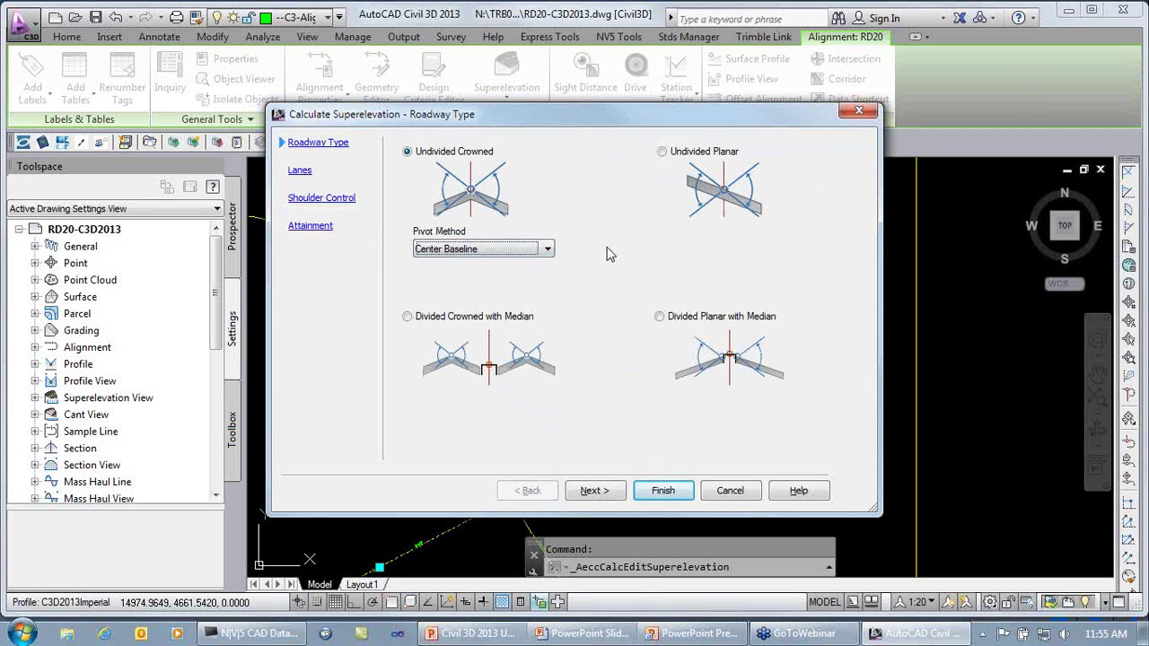
{"action": "left_click", "coordinate": [727, 490]}
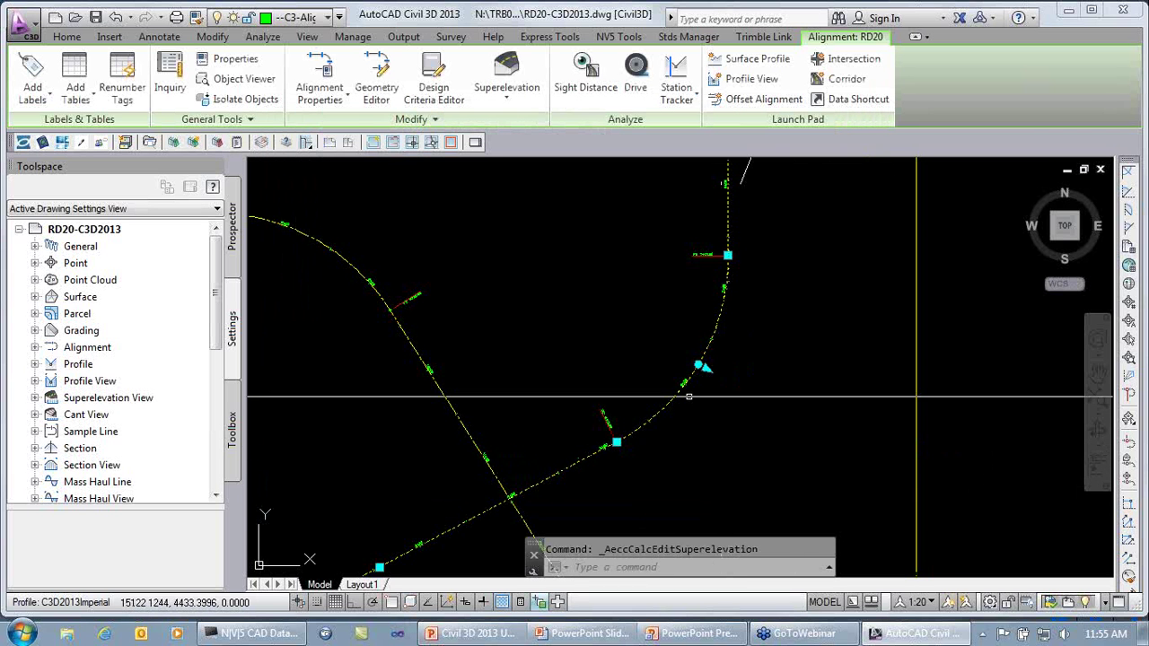
- Open the recent drawing RAIL10-C3.dwg
{"action": "left_click", "coordinate": [18, 25]}
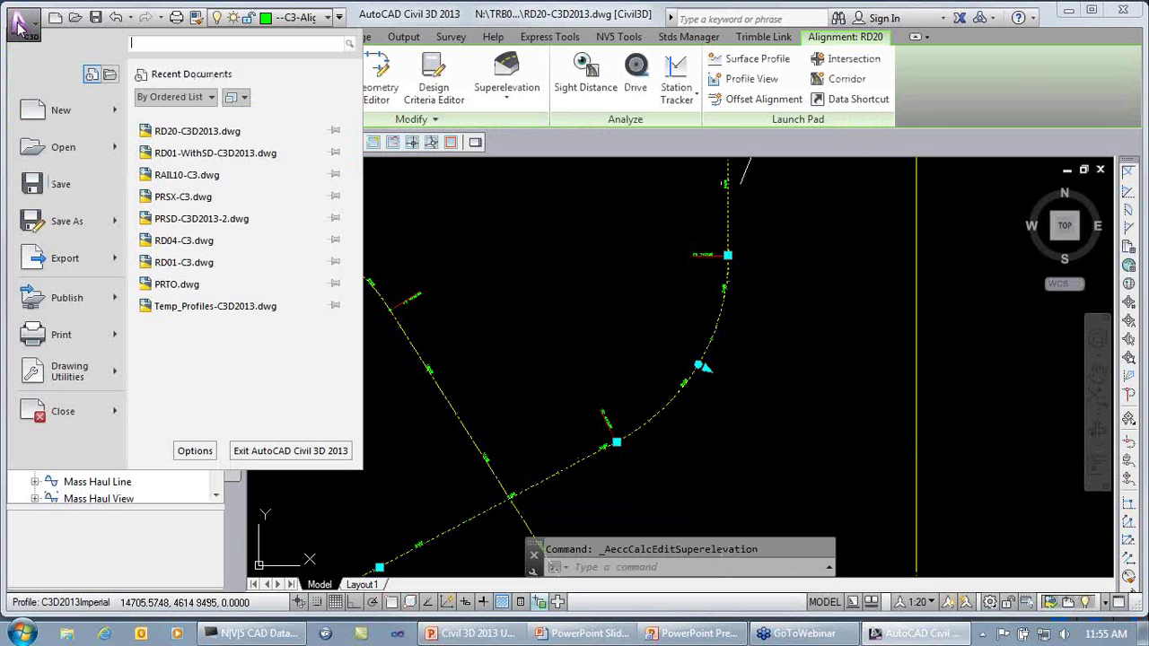
{"action": "key", "text": "Escape"}
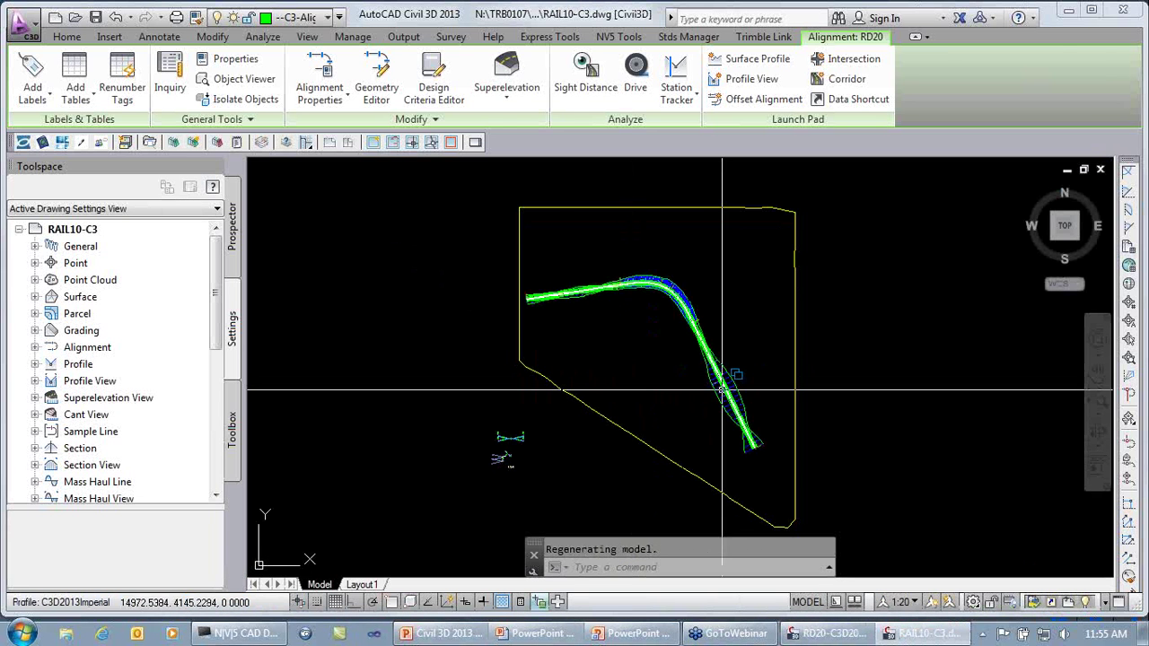
- Examine the type options in the RAIL10 alignment's properties, keep Rail, and close the properties without applying changes
{"action": "scroll", "coordinate": [718, 388], "scroll_direction": "up", "scroll_amount": 8}
{"action": "scroll", "coordinate": [725, 389], "scroll_direction": "up", "scroll_amount": 4}
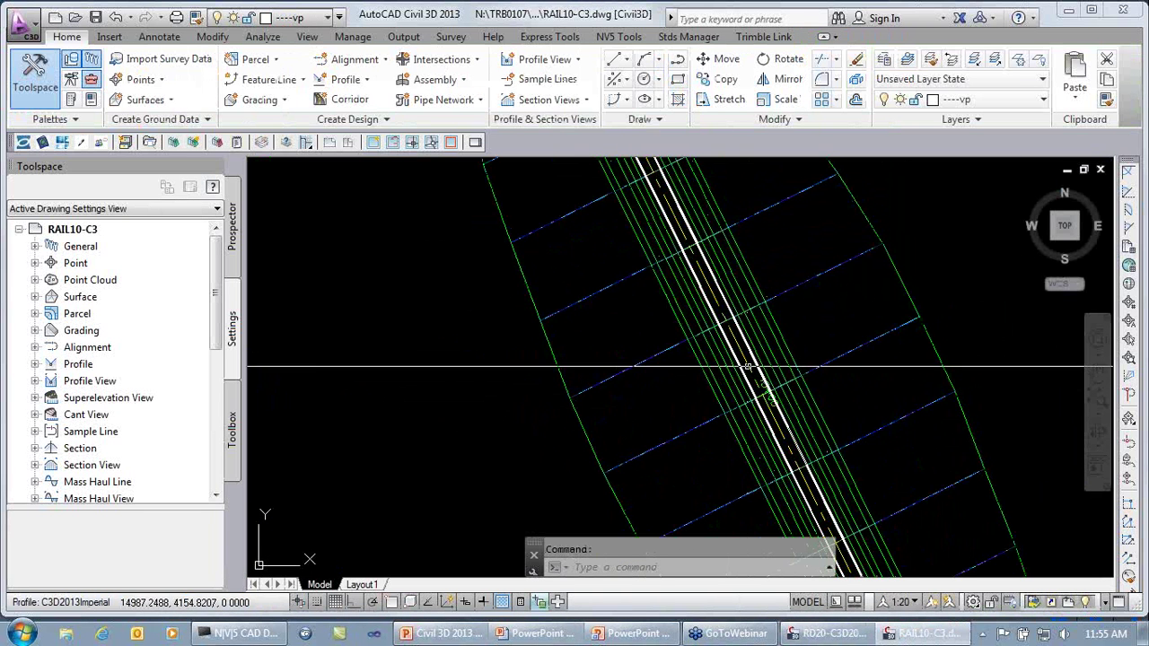
{"action": "left_click", "coordinate": [745, 364]}
{"action": "right_click", "coordinate": [745, 363]}
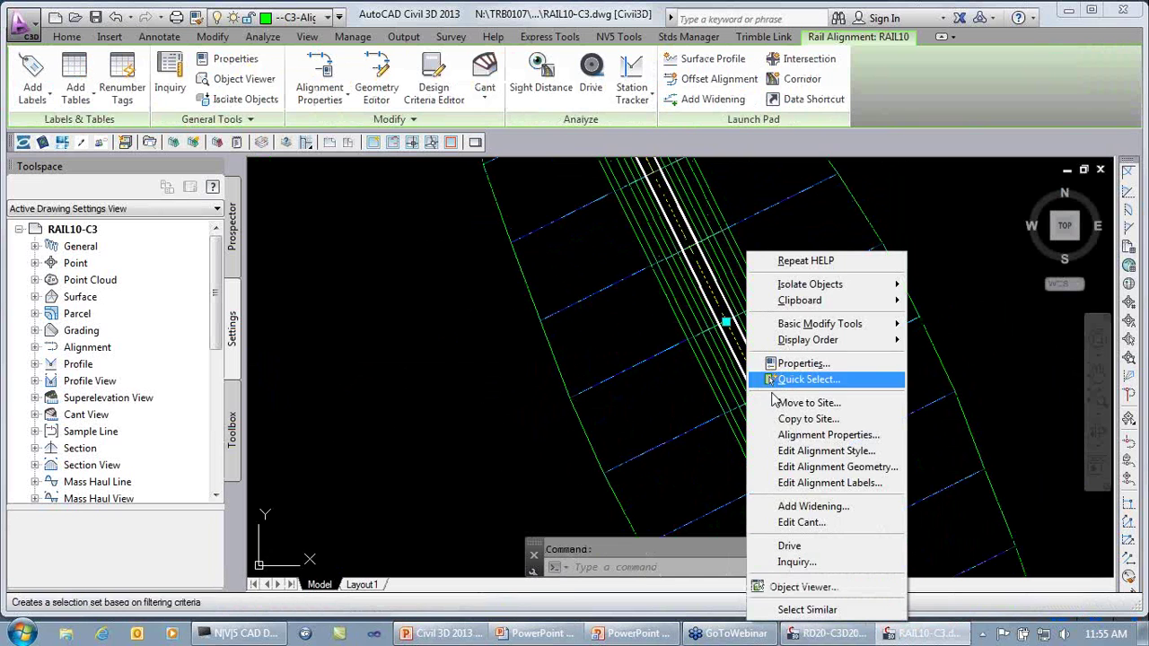
{"action": "left_click", "coordinate": [794, 436]}
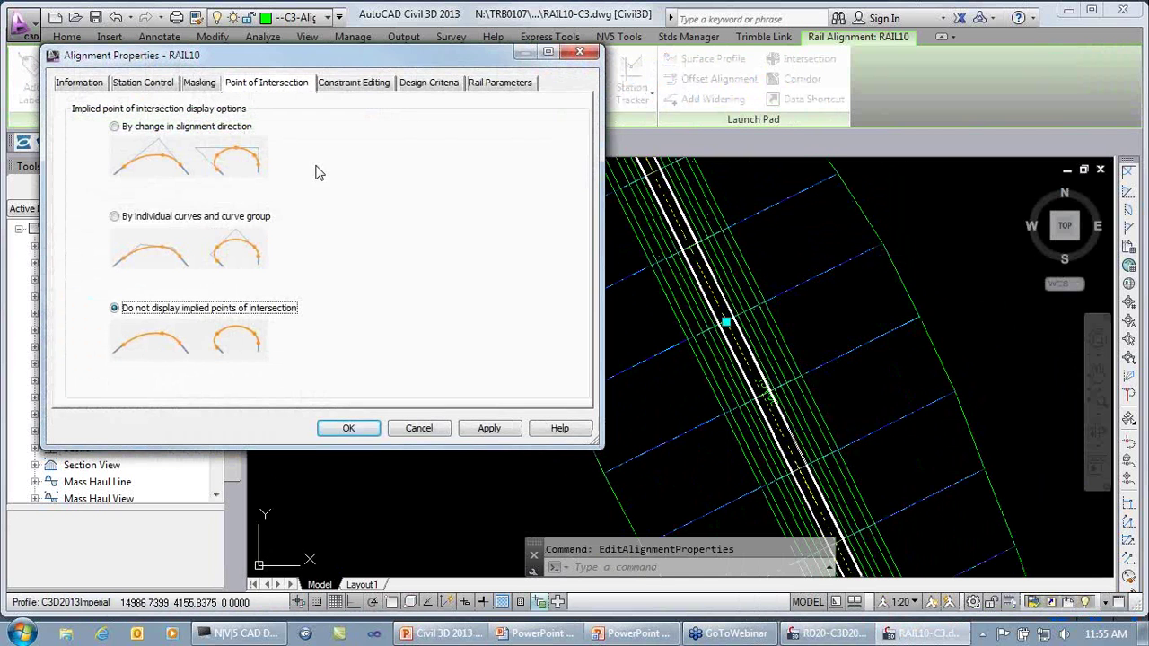
{"action": "left_click", "coordinate": [89, 83]}
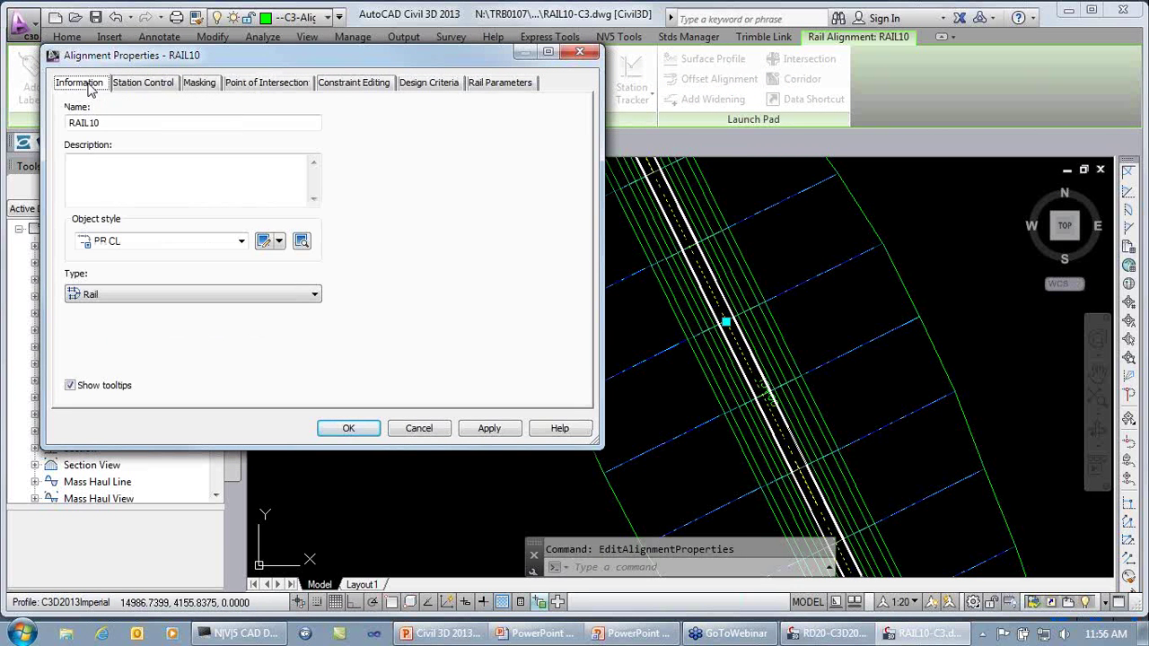
{"action": "left_click", "coordinate": [316, 297]}
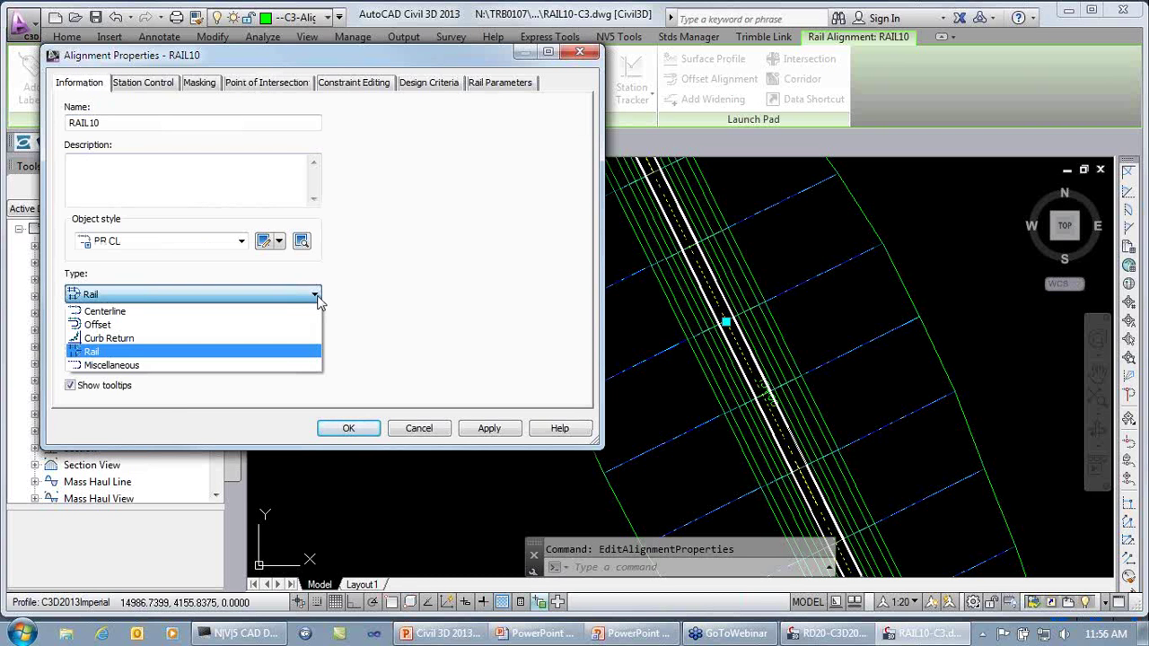
{"action": "left_click", "coordinate": [198, 352]}
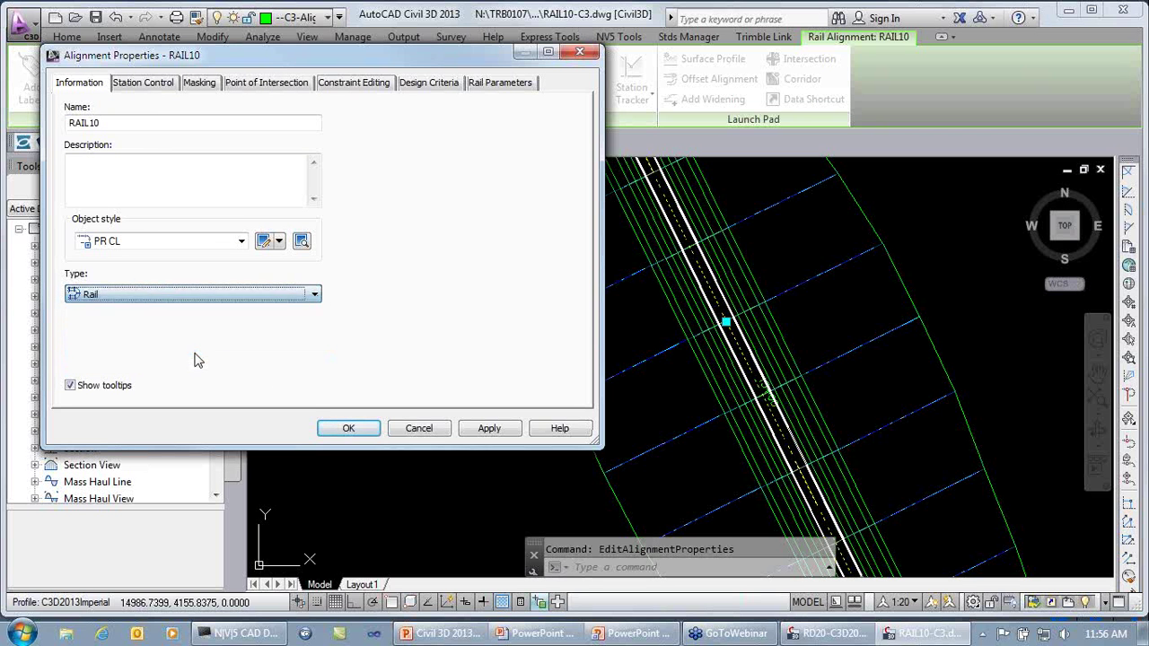
{"action": "left_click", "coordinate": [418, 429]}
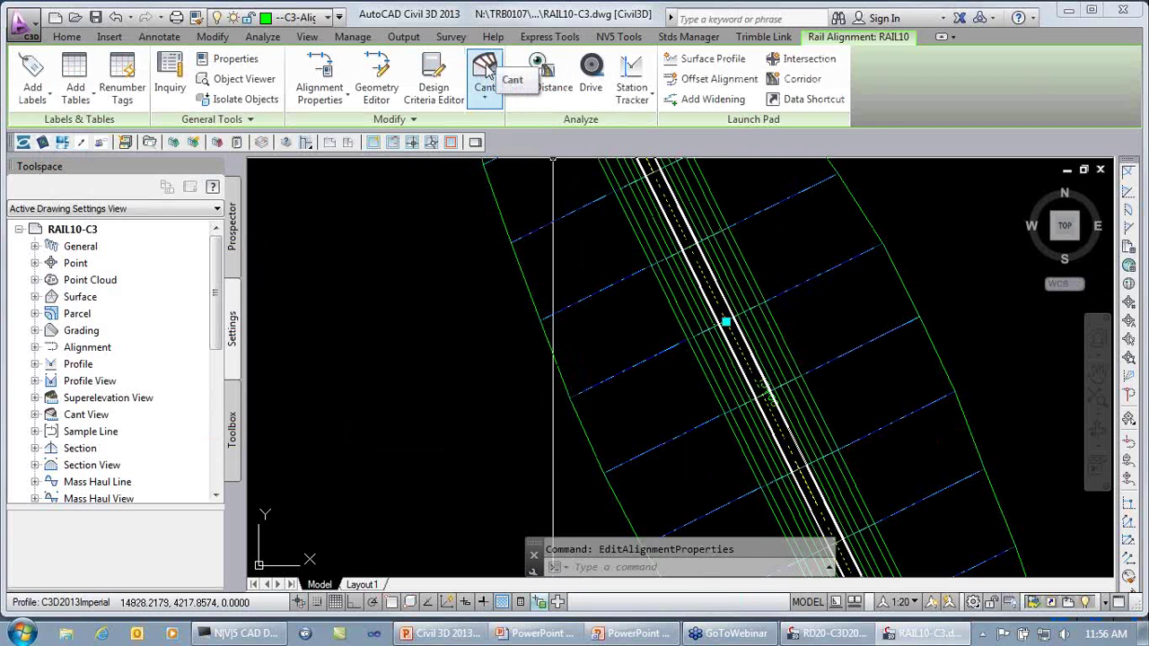
- Start the Cant Wizard for RAIL10, calculating for this curve only, to open the railway type settings
{"action": "left_click", "coordinate": [485, 97]}
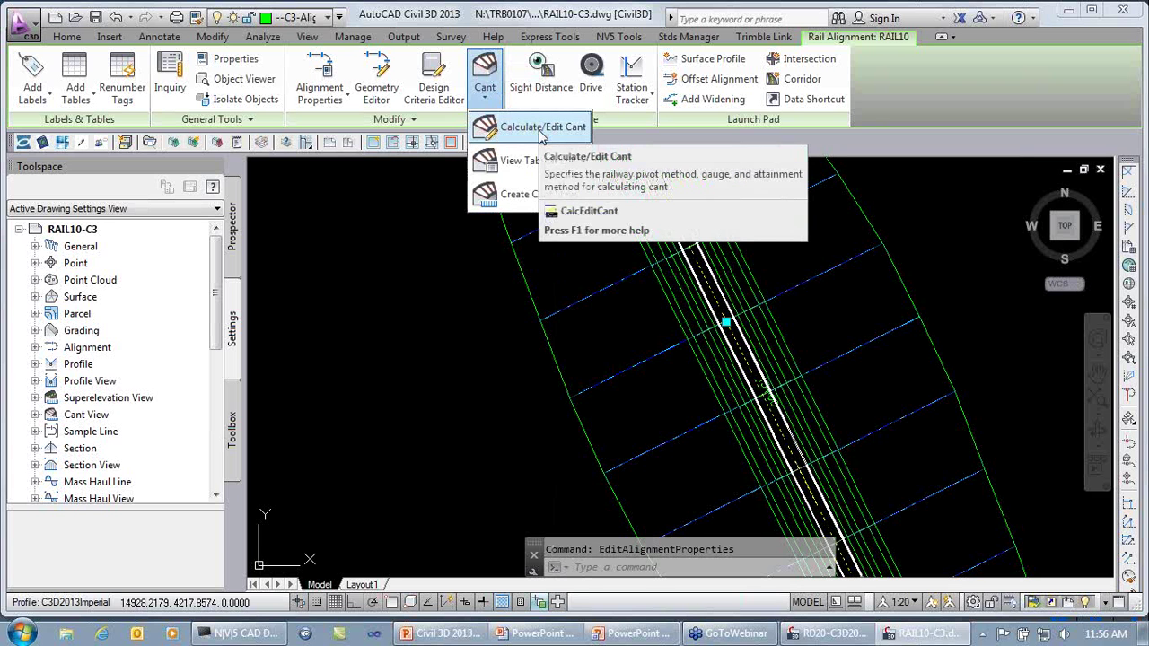
{"action": "left_click", "coordinate": [541, 130]}
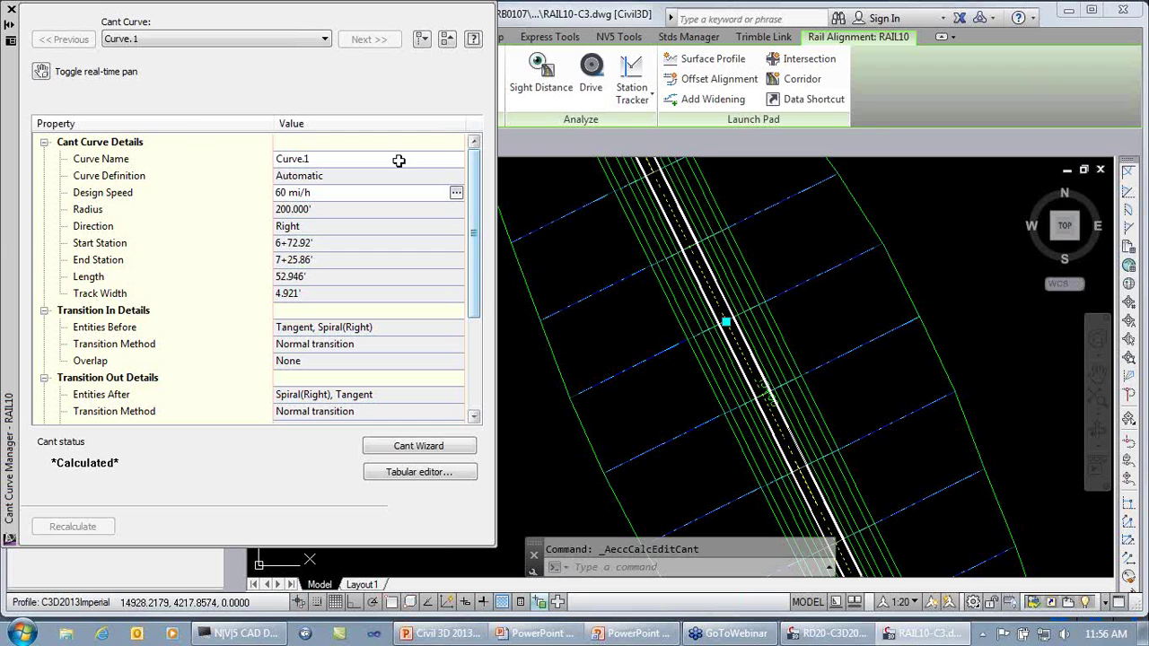
{"action": "left_click", "coordinate": [442, 449]}
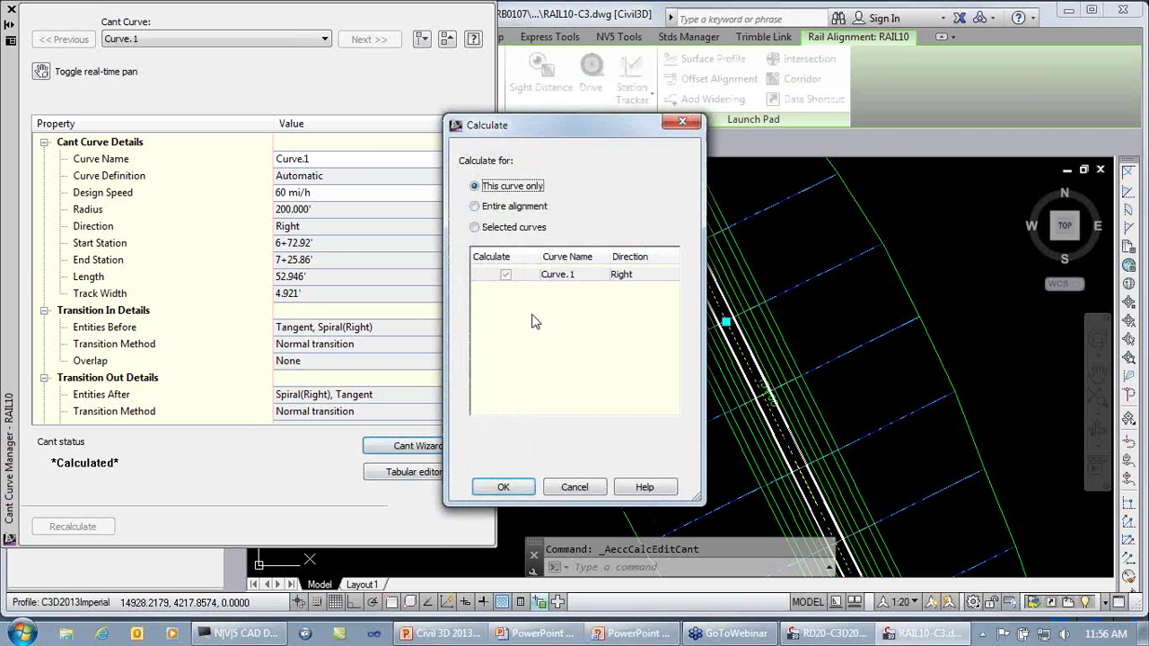
{"action": "left_click", "coordinate": [508, 478]}
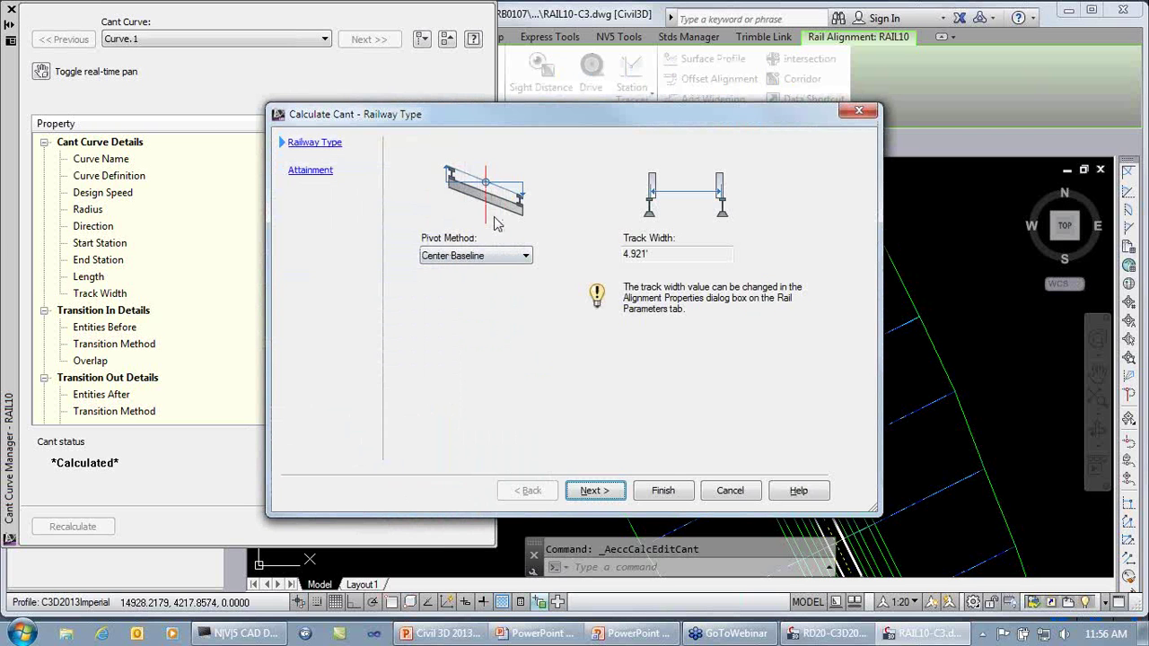
- Review the Cant Wizard's pivot methods, track width and attainment settings, cancel the calculation, and close the cant curve manager
{"action": "left_click", "coordinate": [499, 257]}
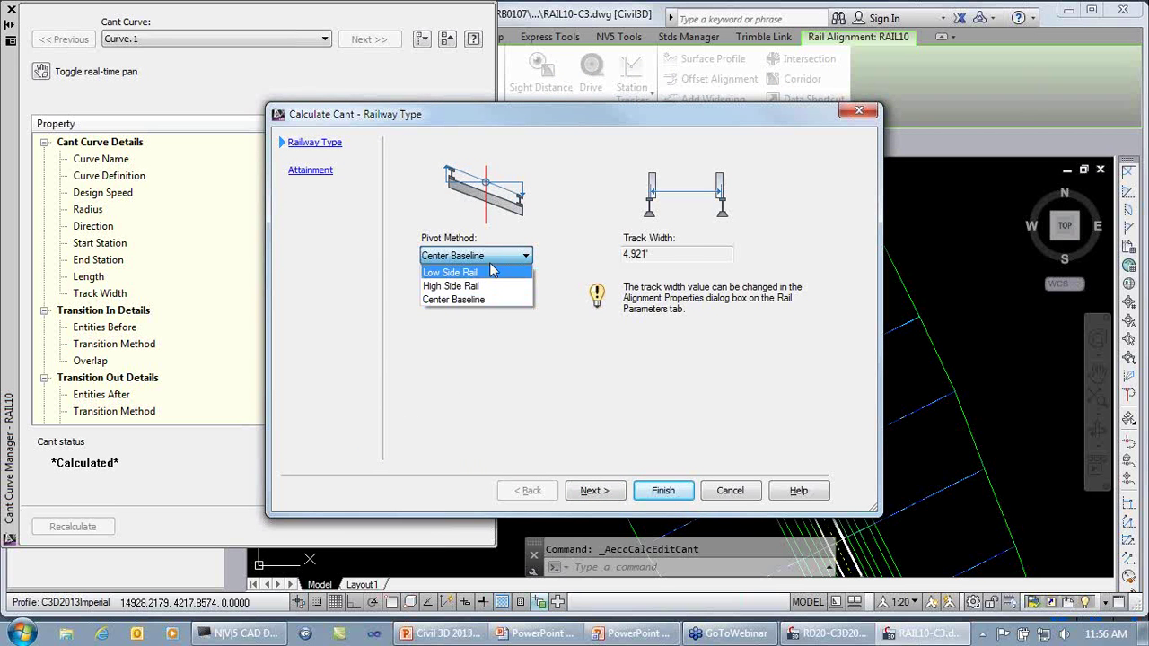
{"action": "left_click", "coordinate": [485, 241]}
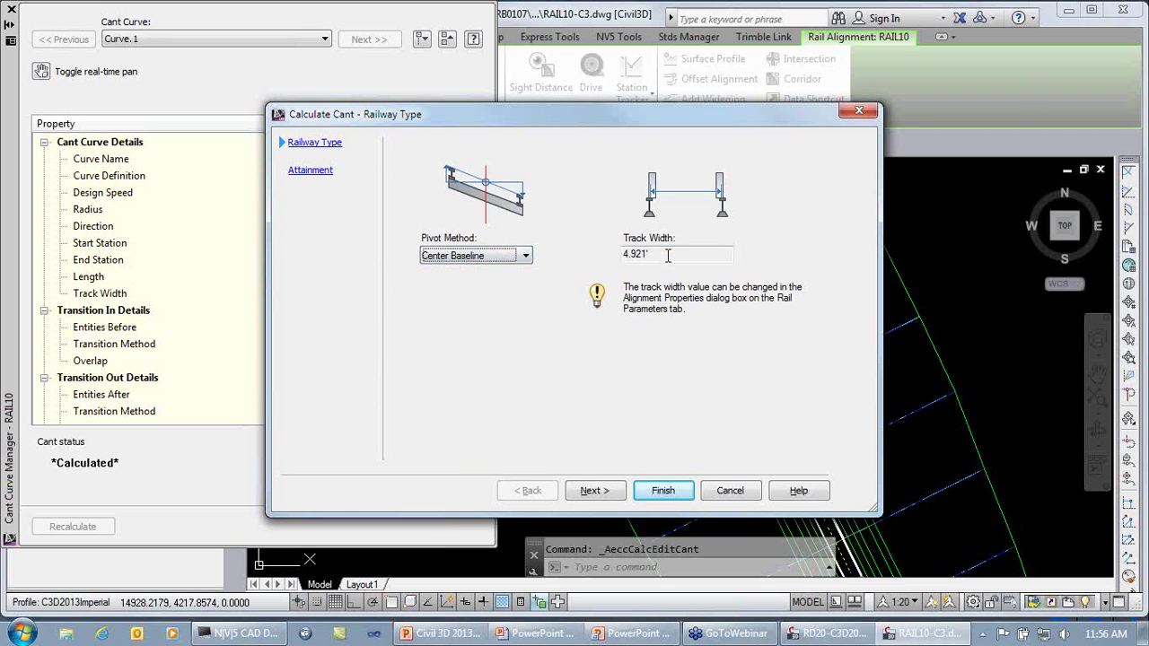
{"action": "left_click", "coordinate": [668, 256]}
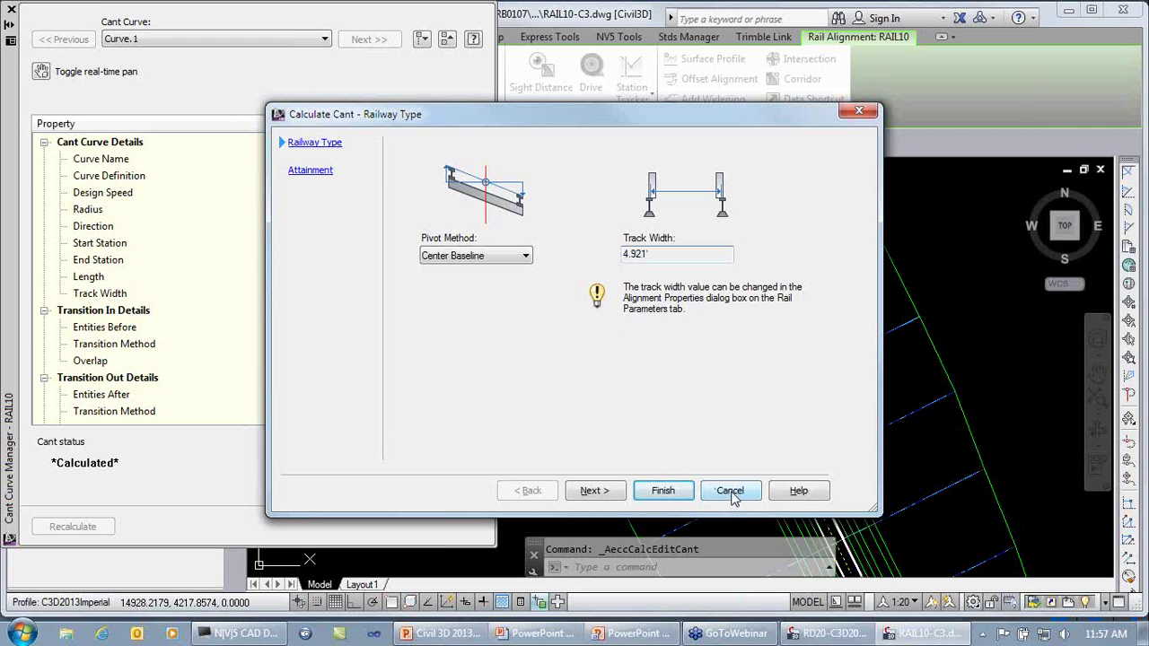
{"action": "left_click", "coordinate": [579, 494]}
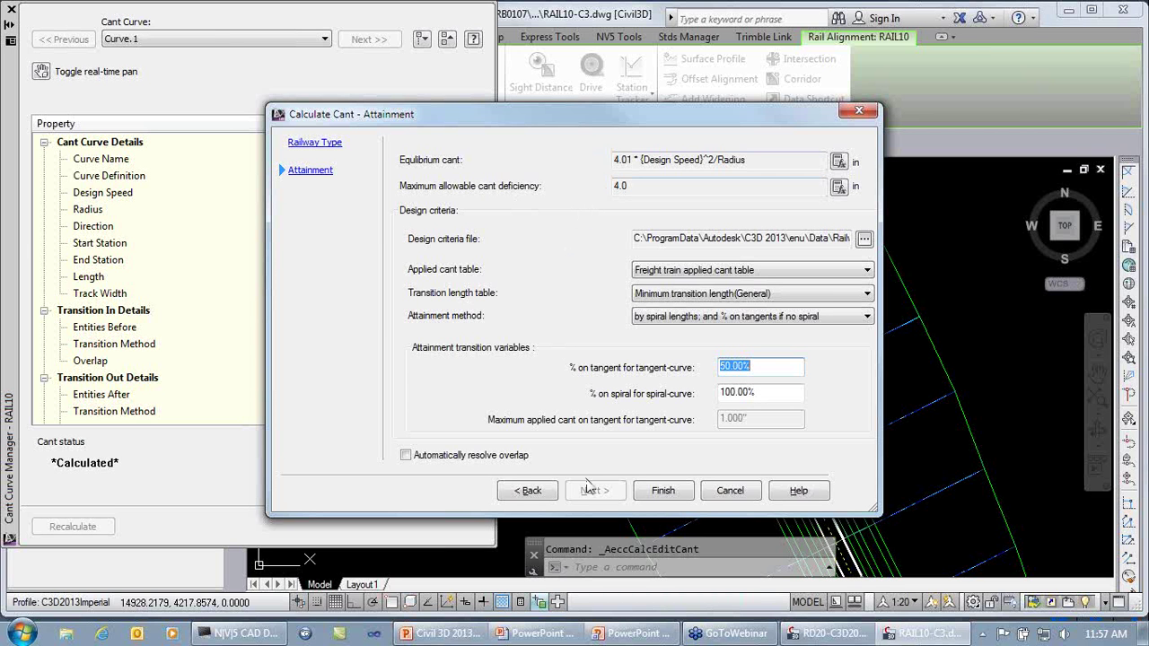
{"action": "left_click", "coordinate": [730, 491]}
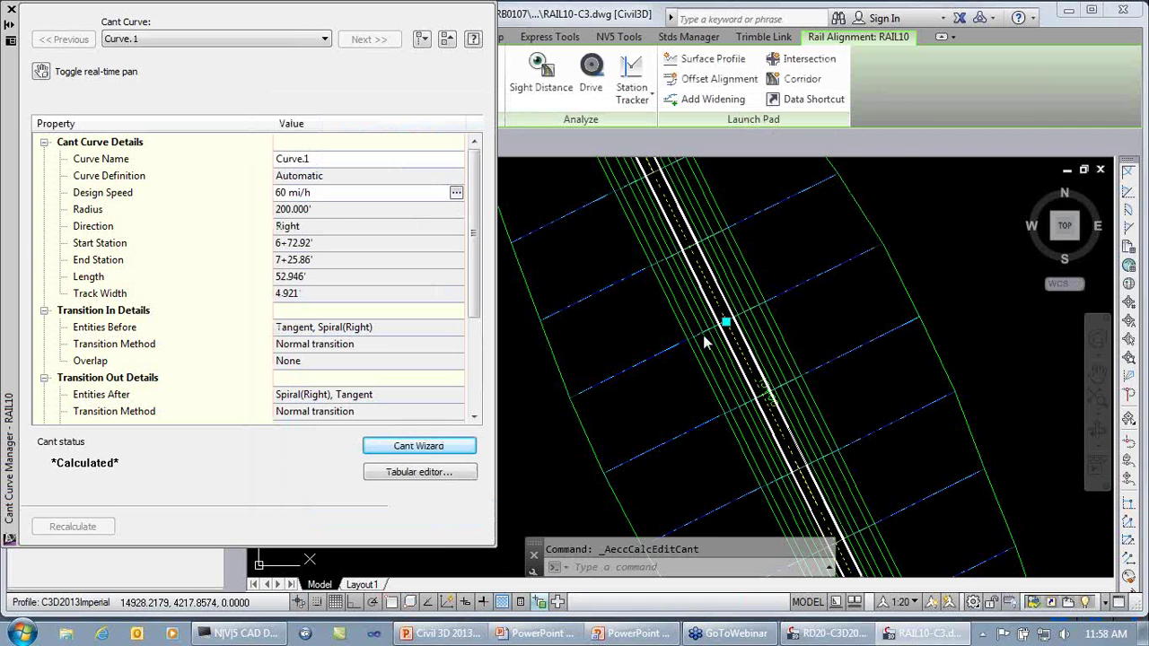
{"action": "left_click", "coordinate": [12, 9]}
- Examine the road and rail assemblies beside the plan, focusing on the rail assembly's track and ballast section
{"action": "mouse_move", "coordinate": [482, 382]}
{"action": "middle_mouse_down"}
{"action": "mouse_move", "coordinate": [560, 302]}
{"action": "mouse_move", "coordinate": [821, 224]}
{"action": "middle_mouse_up"}
{"action": "scroll", "coordinate": [808, 235], "scroll_direction": "down", "scroll_amount": 6}
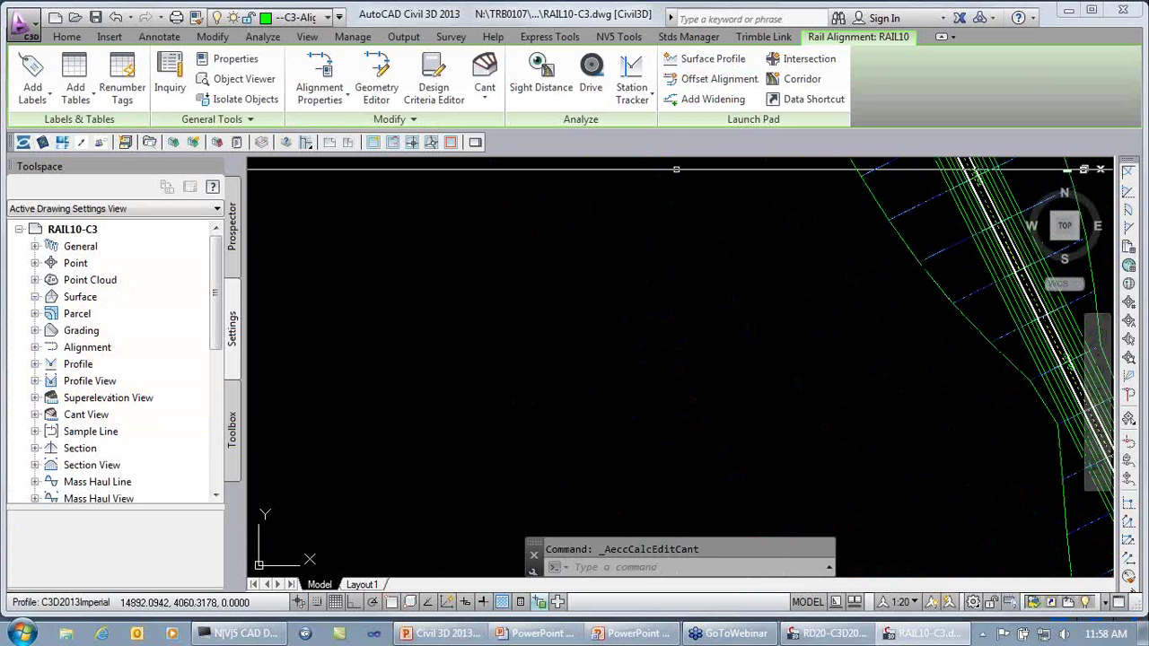
{"action": "mouse_move", "coordinate": [630, 401]}
{"action": "middle_mouse_down"}
{"action": "mouse_move", "coordinate": [726, 245]}
{"action": "mouse_move", "coordinate": [896, 160]}
{"action": "middle_mouse_up"}
{"action": "scroll", "coordinate": [603, 419], "scroll_direction": "down", "scroll_amount": 4}
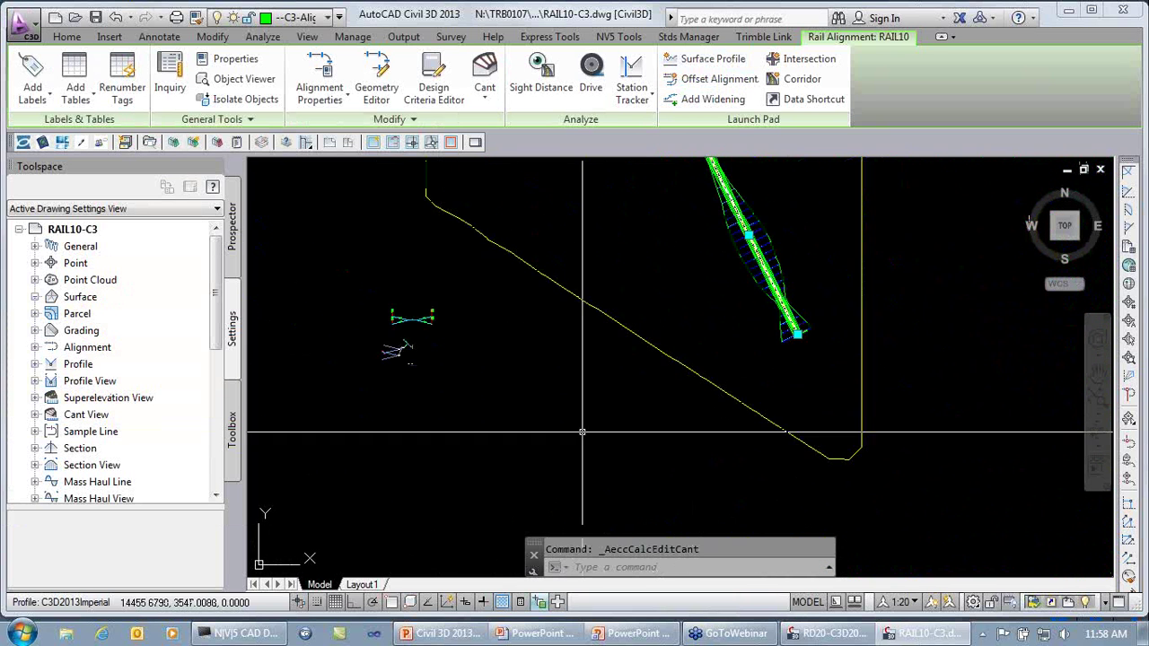
{"action": "scroll", "coordinate": [391, 367], "scroll_direction": "up", "scroll_amount": 8}
{"action": "scroll", "coordinate": [493, 365], "scroll_direction": "up", "scroll_amount": 9}
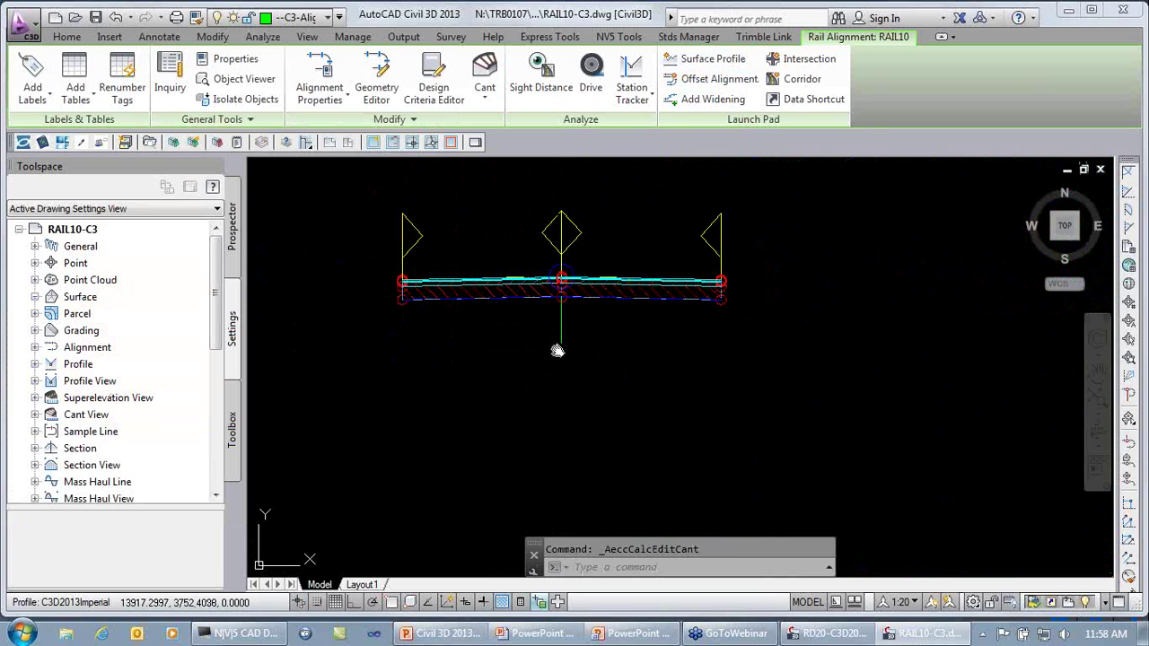
{"action": "scroll", "coordinate": [554, 356], "scroll_direction": "down", "scroll_amount": 11}
{"action": "scroll", "coordinate": [554, 357], "scroll_direction": "up", "scroll_amount": 8}
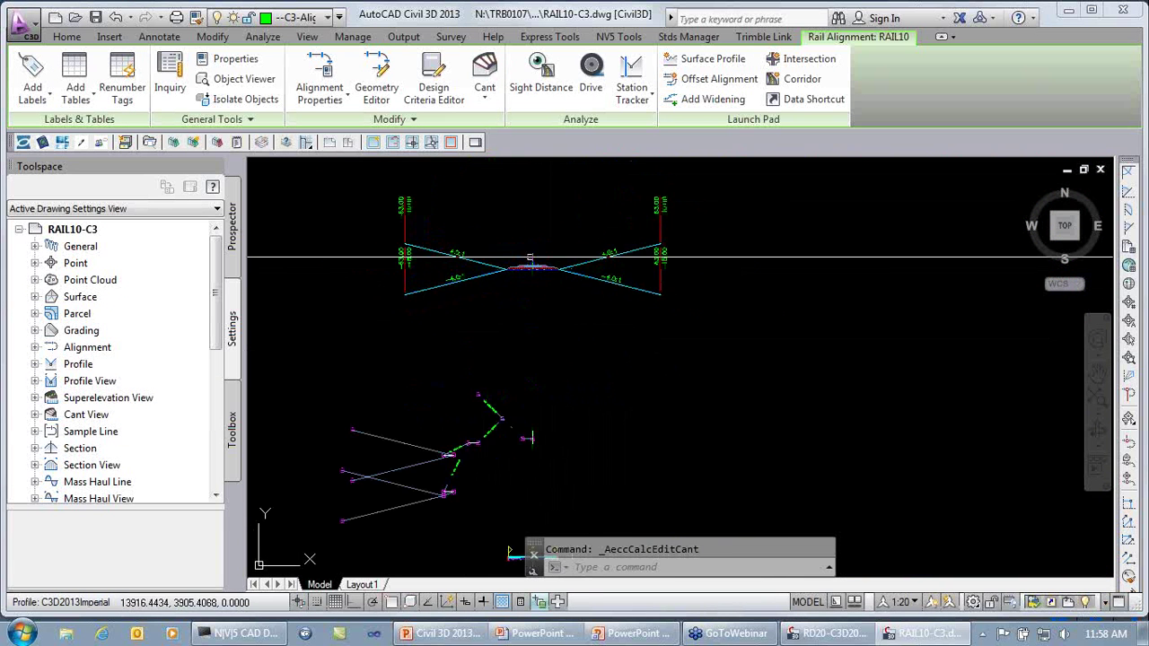
{"action": "middle_click_drag", "start_coordinate": [539, 360], "coordinate": [635, 412]}
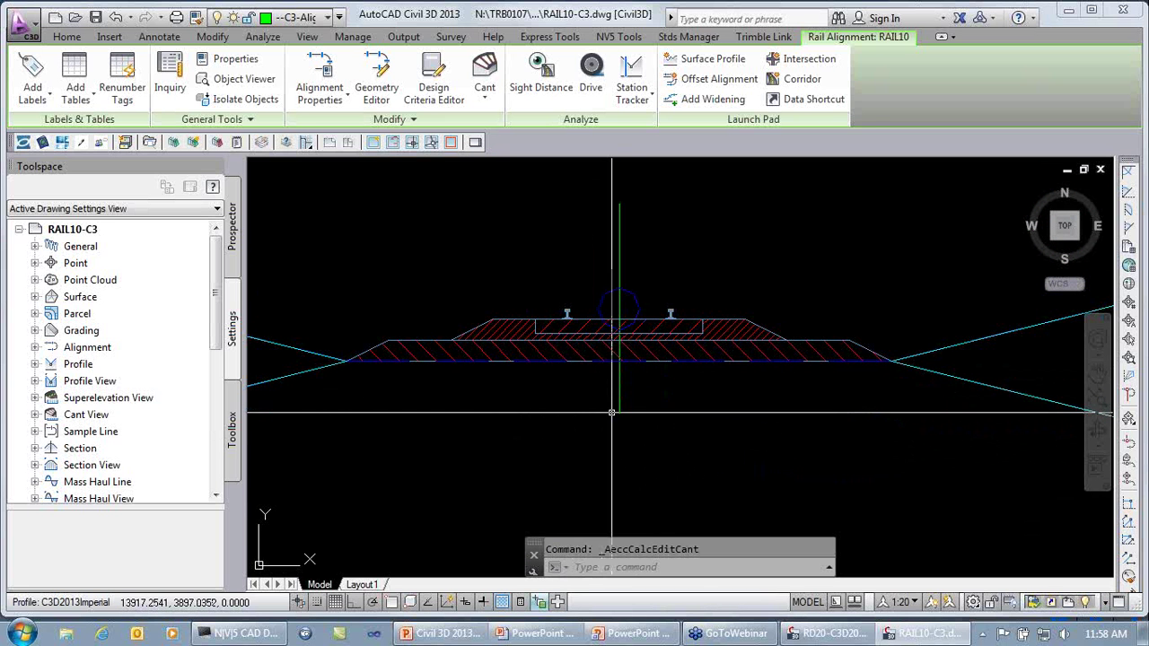
- Return to the RAIL10 corridor in plan and clear the combined alignment and corridor selection
{"action": "scroll", "coordinate": [602, 367], "scroll_direction": "down", "scroll_amount": 5}
{"action": "scroll", "coordinate": [749, 403], "scroll_direction": "down", "scroll_amount": 5}
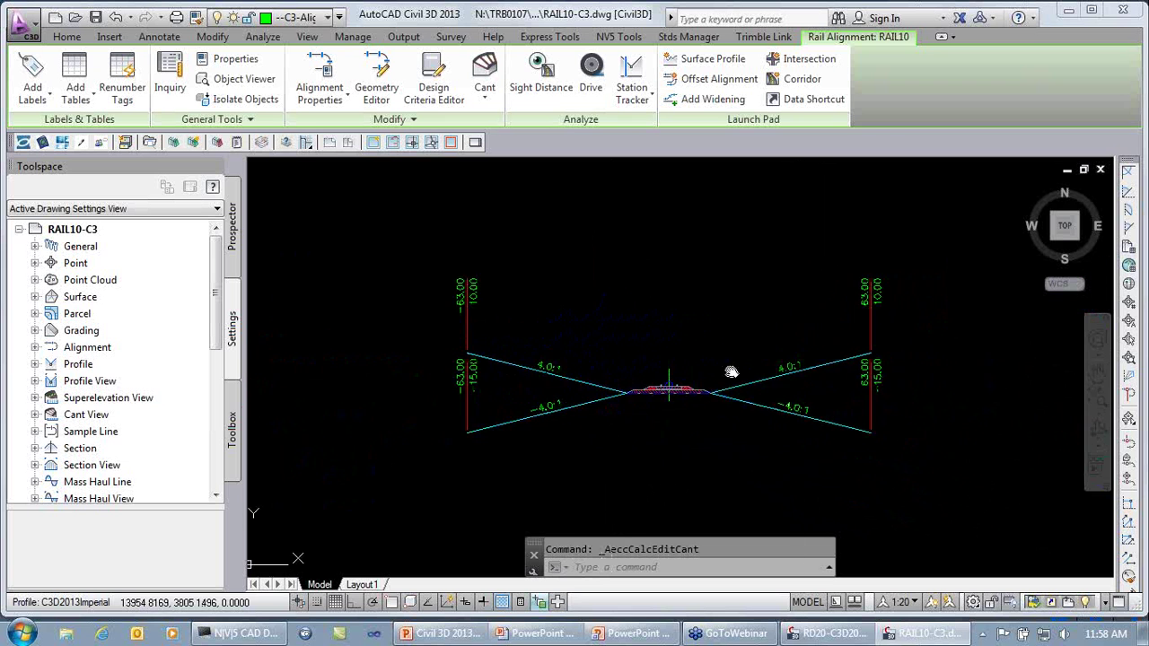
{"action": "middle_click_drag", "start_coordinate": [871, 370], "coordinate": [314, 363]}
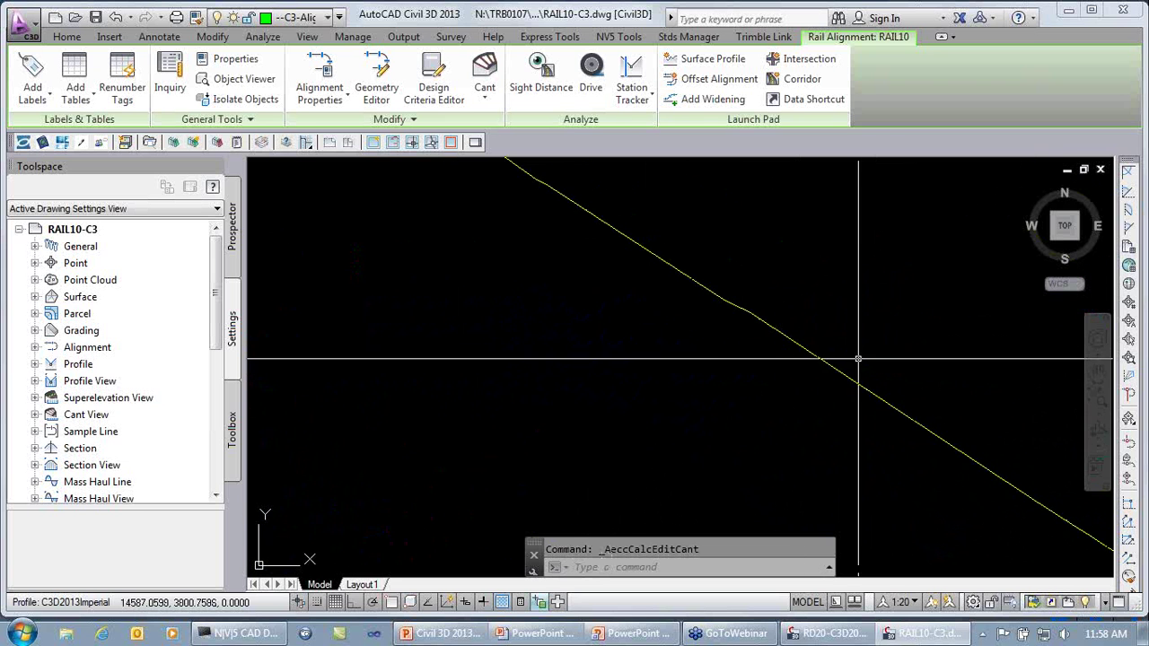
{"action": "scroll", "coordinate": [857, 359], "scroll_direction": "down", "scroll_amount": 4}
{"action": "middle_click_drag", "start_coordinate": [880, 344], "coordinate": [502, 445]}
{"action": "scroll", "coordinate": [734, 316], "scroll_direction": "up", "scroll_amount": 3}
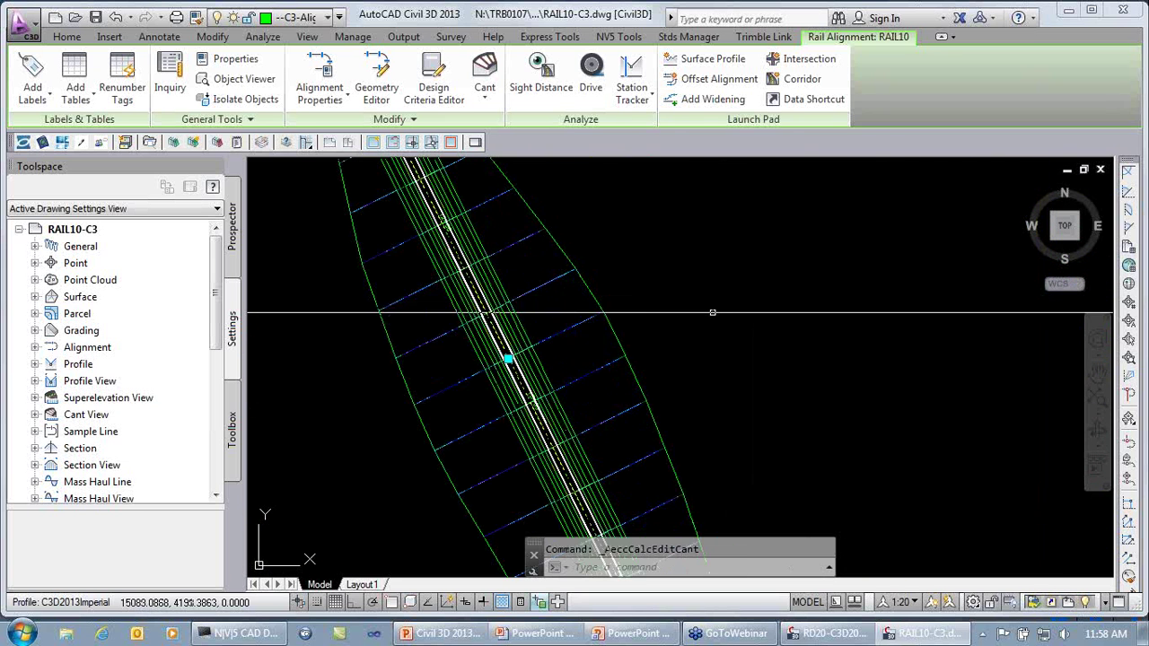
{"action": "left_click", "coordinate": [568, 331]}
{"action": "right_click", "coordinate": [570, 337]}
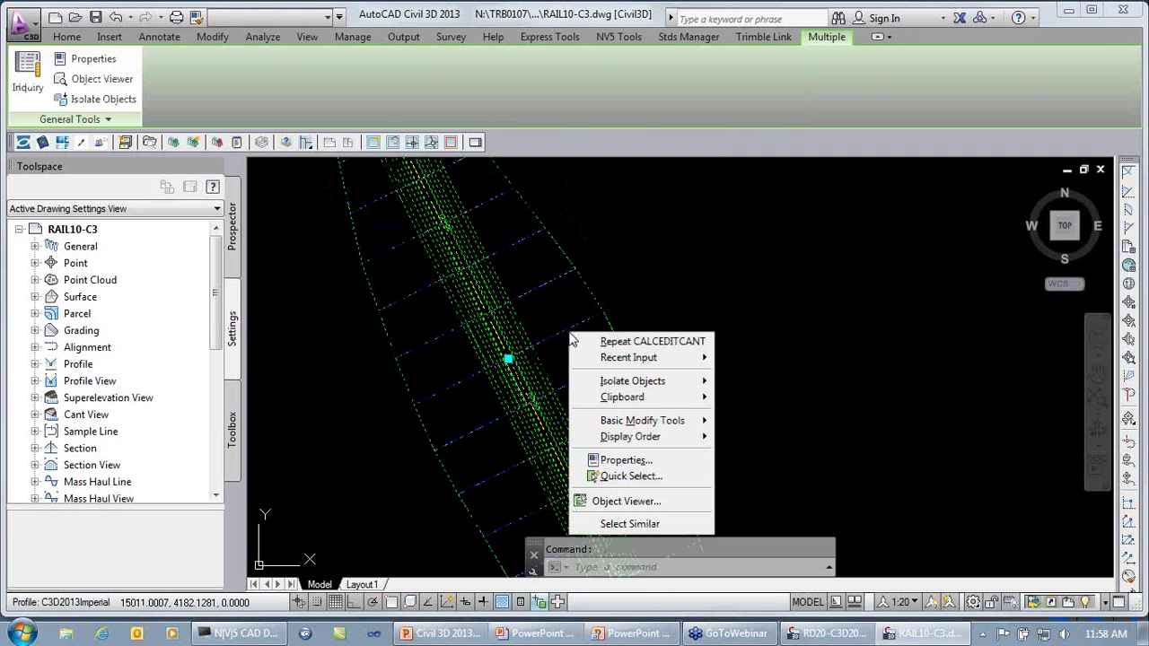
{"action": "key", "text": "Escape"}
{"action": "key", "text": "Escape"}
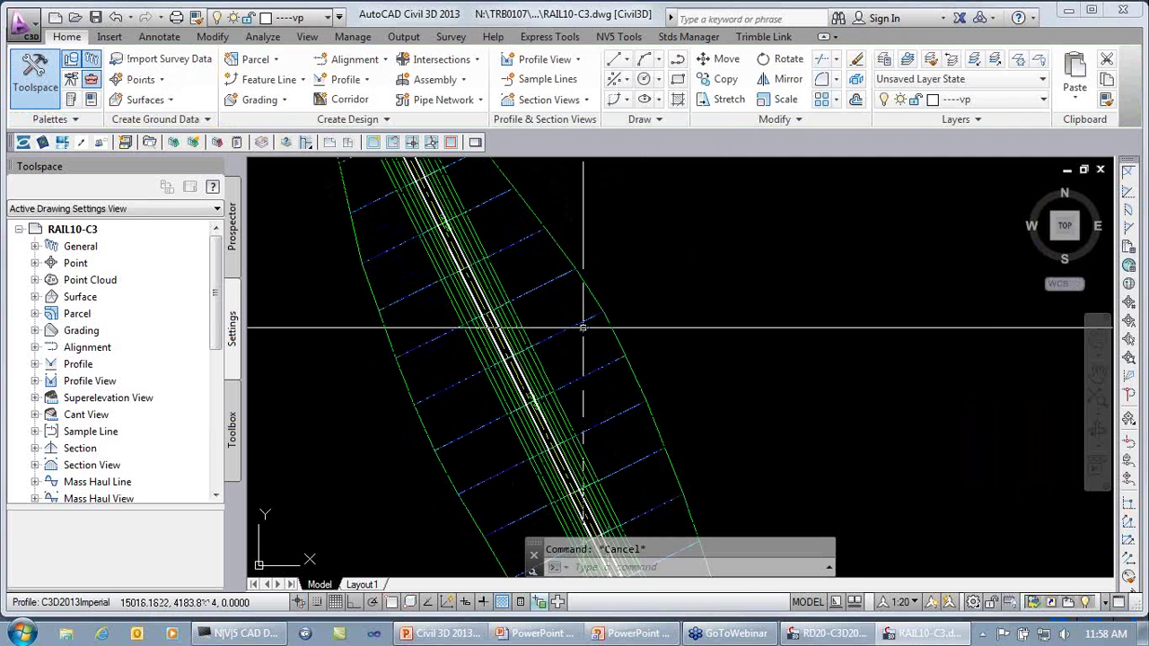
- Open the RAIL10 corridor in the Section Editor, inspect the section at station 12+75.00, and close the editor
{"action": "left_click", "coordinate": [584, 329]}
{"action": "right_click", "coordinate": [584, 329]}
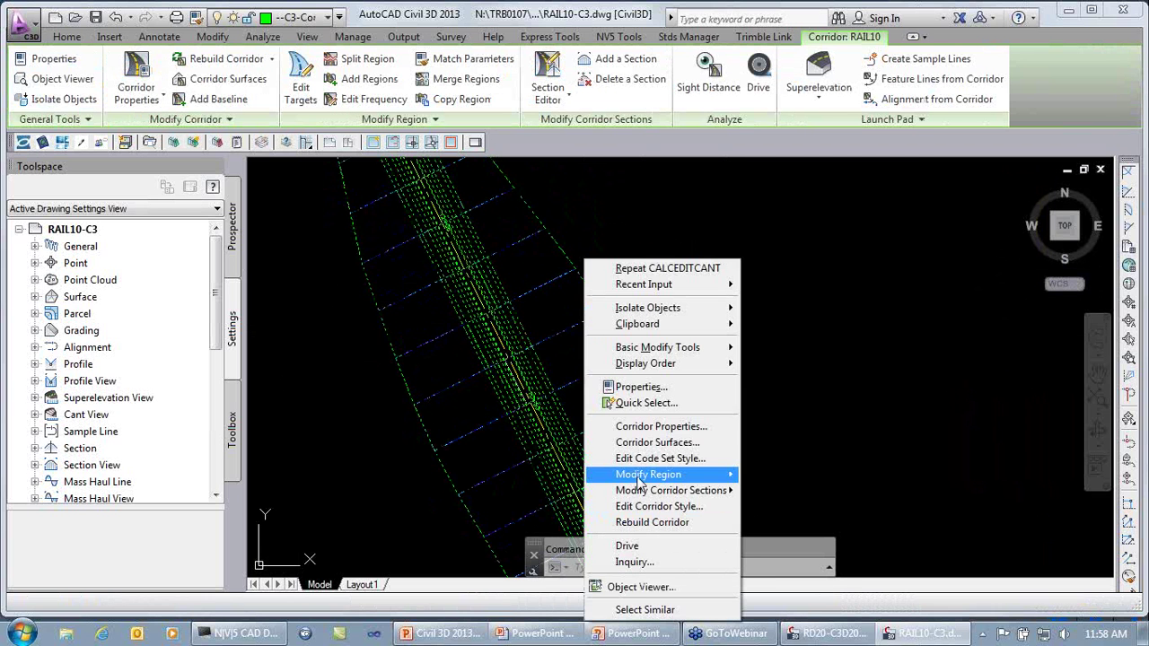
{"action": "mouse_move", "coordinate": [645, 477]}
{"action": "left_click", "coordinate": [774, 490]}
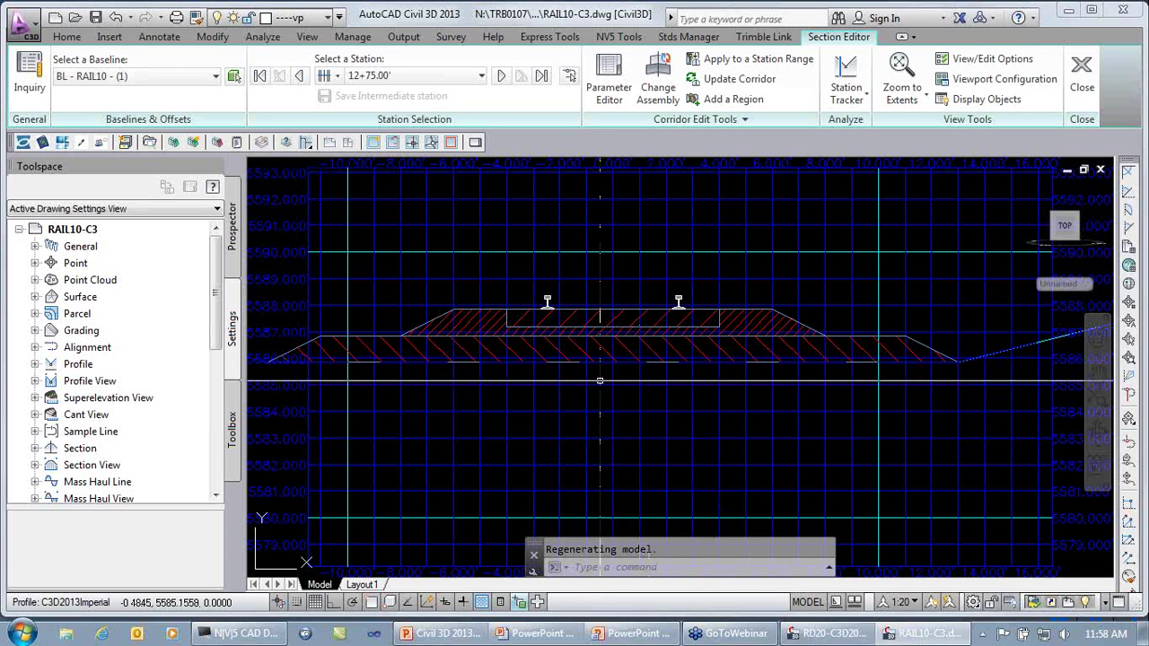
{"action": "scroll", "coordinate": [600, 381], "scroll_direction": "down", "scroll_amount": 3}
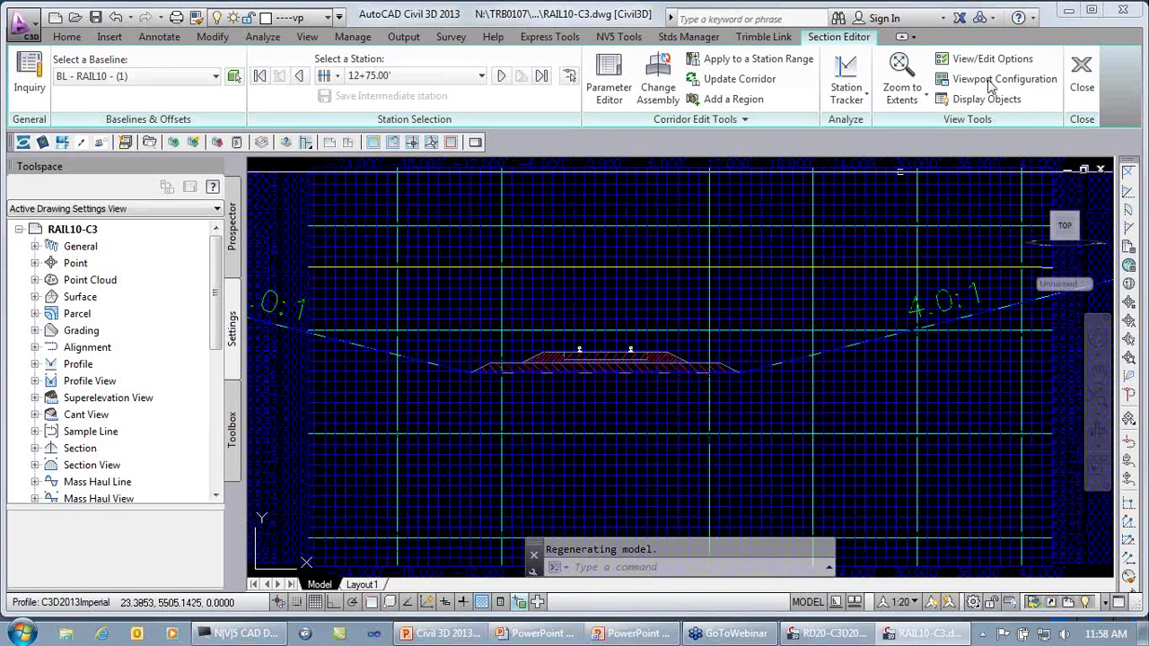
{"action": "left_click", "coordinate": [1077, 77]}
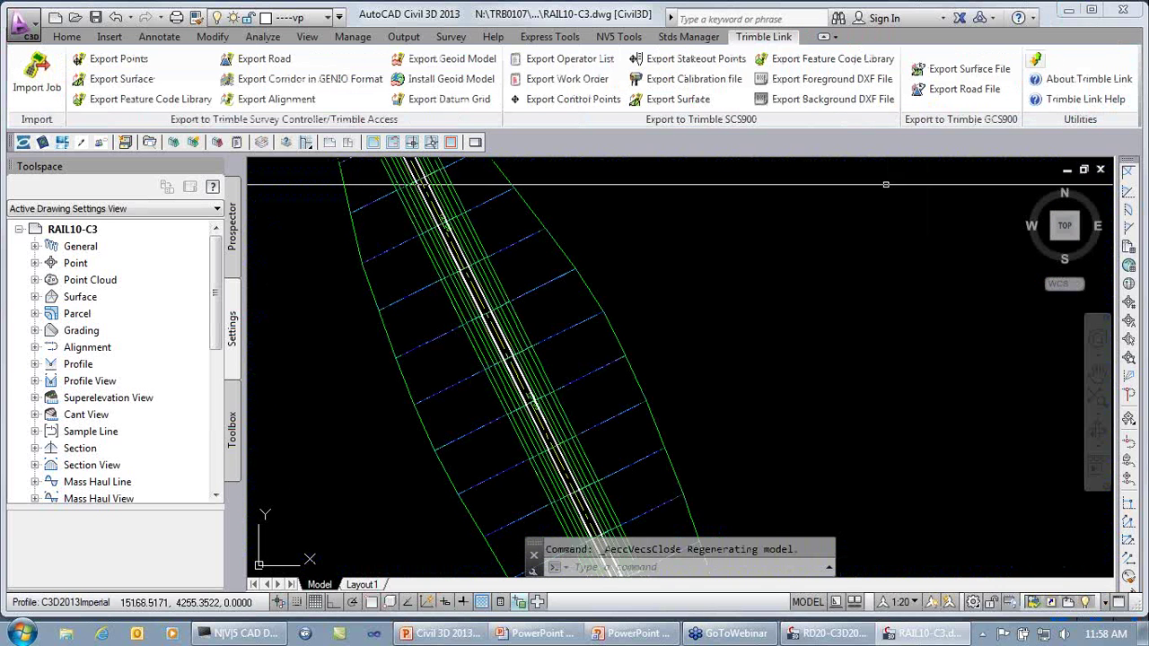
- Close RAIL10-C3.dwg without saving its changes
{"action": "scroll", "coordinate": [784, 281], "scroll_direction": "down", "scroll_amount": 3}
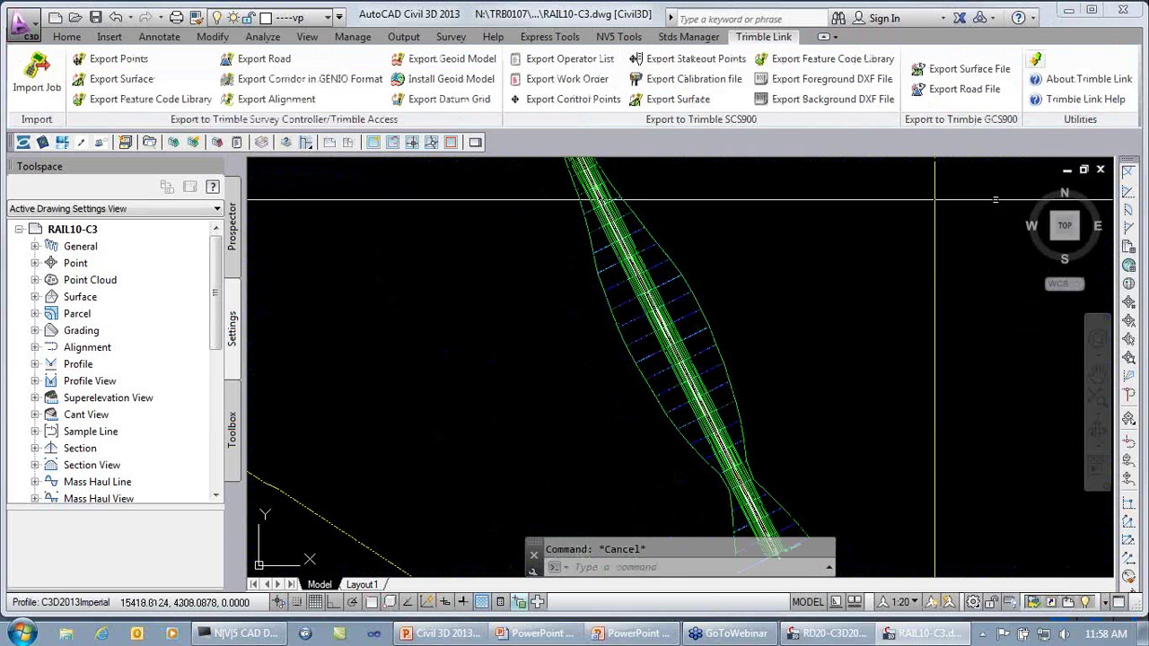
{"action": "left_click", "coordinate": [1101, 169]}
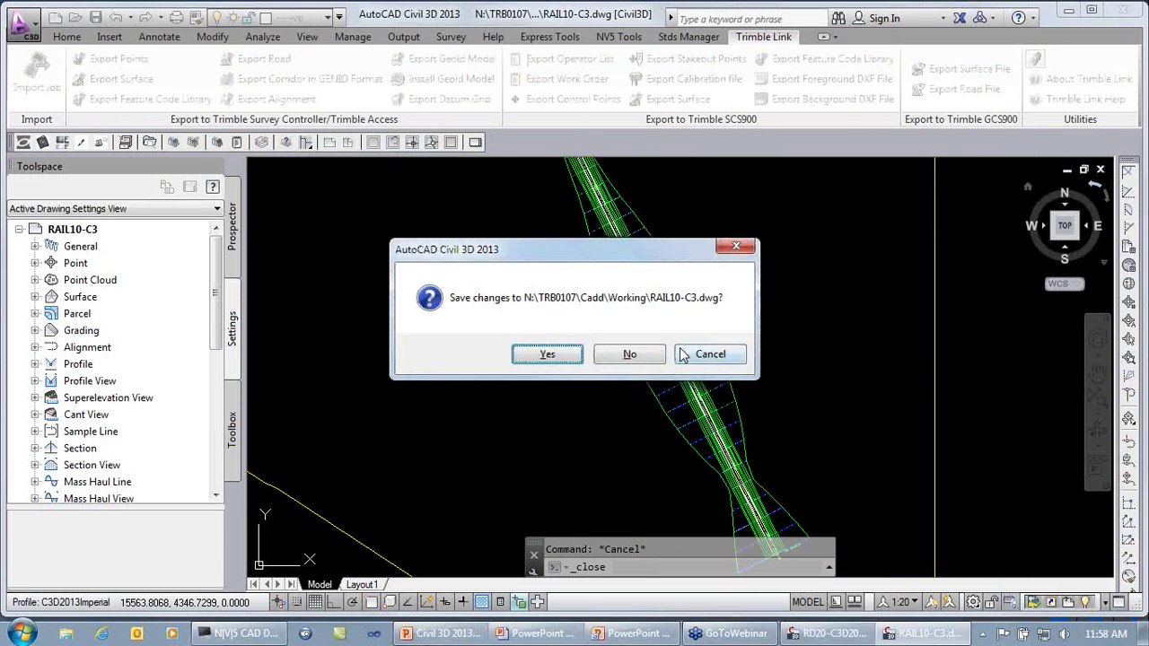
{"action": "left_click", "coordinate": [631, 356]}
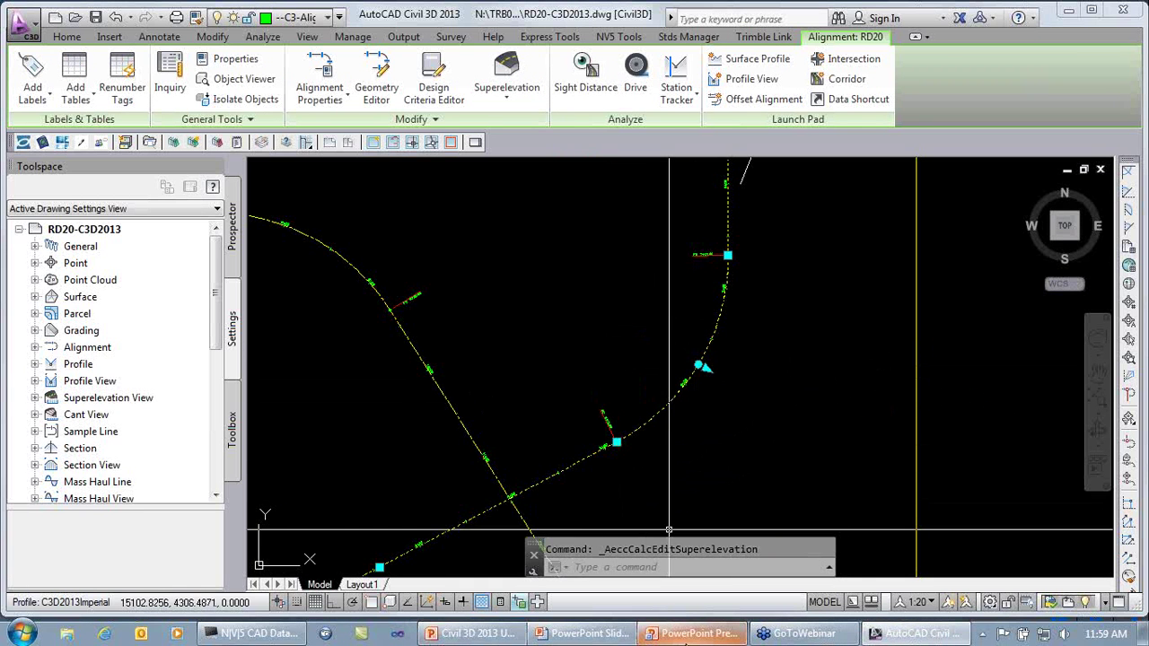
- Switch to the PowerPoint slide show and advance from 2013 Alignment Features to the 2013 Corridor Features slide
{"action": "left_click", "coordinate": [690, 638]}
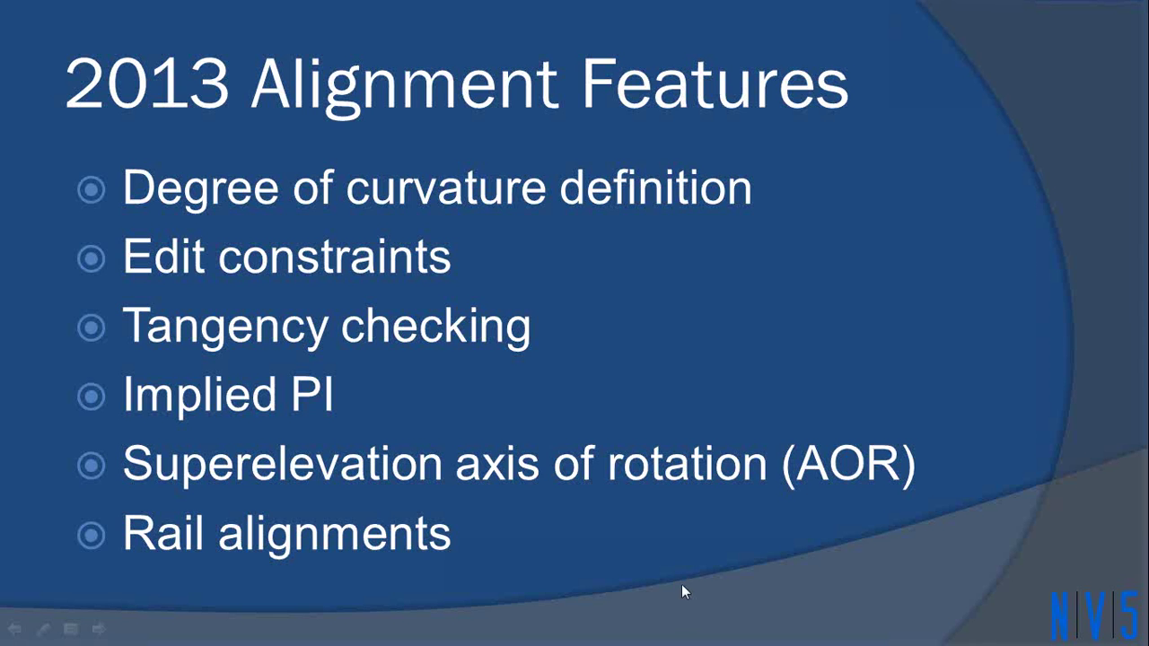
{"action": "left_click", "coordinate": [682, 584]}
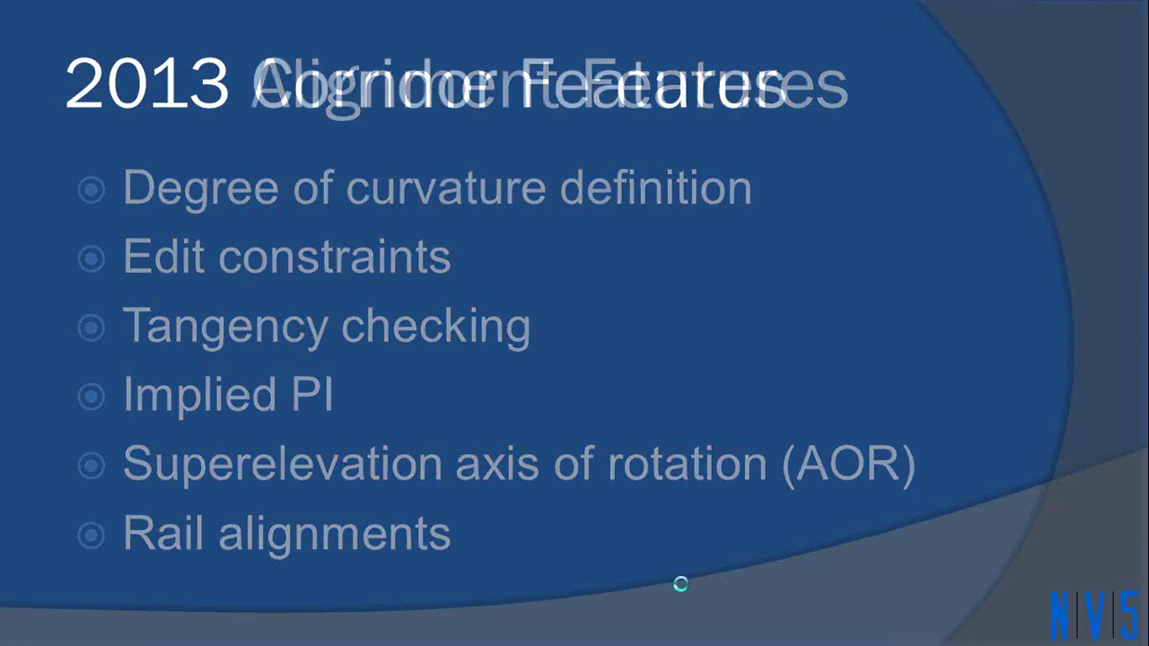
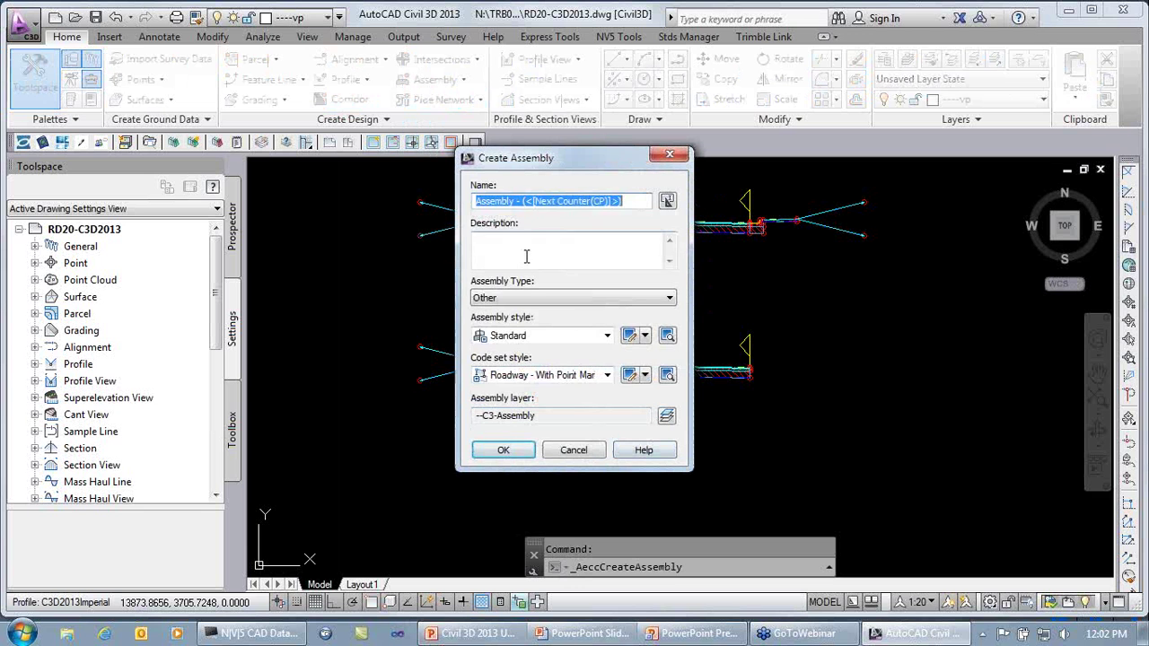
- Create an assembly of type Undivided Crowned Road with default name and styles, placing its baseline below the existing assemblies
{"action": "left_click", "coordinate": [534, 300]}
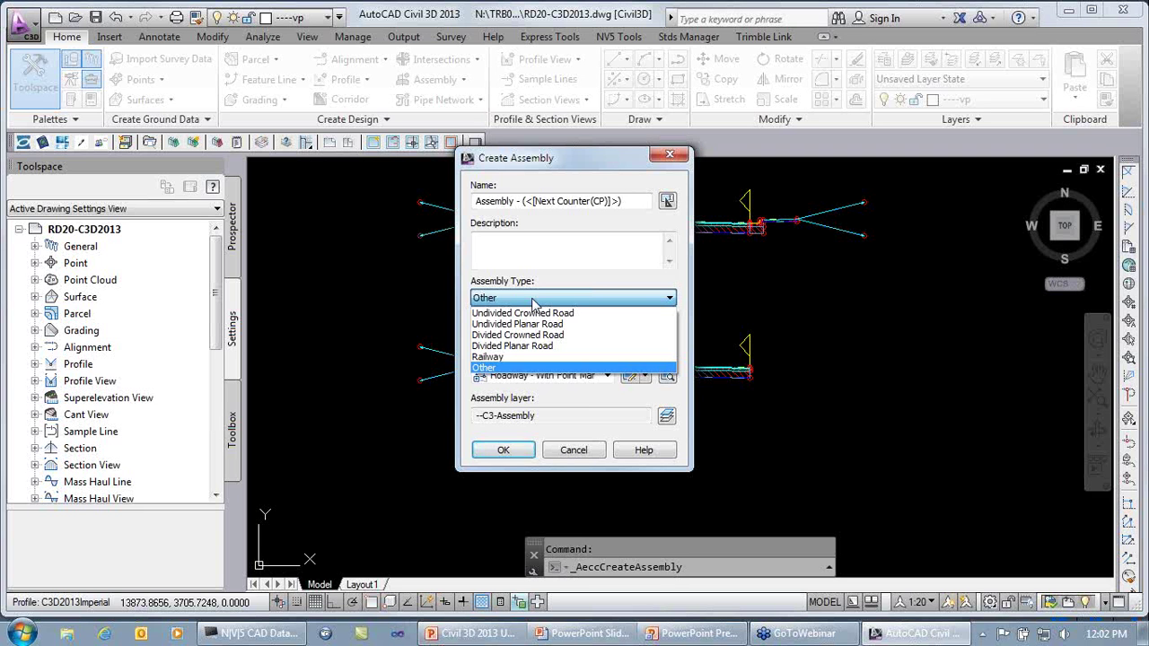
{"action": "left_click", "coordinate": [579, 314]}
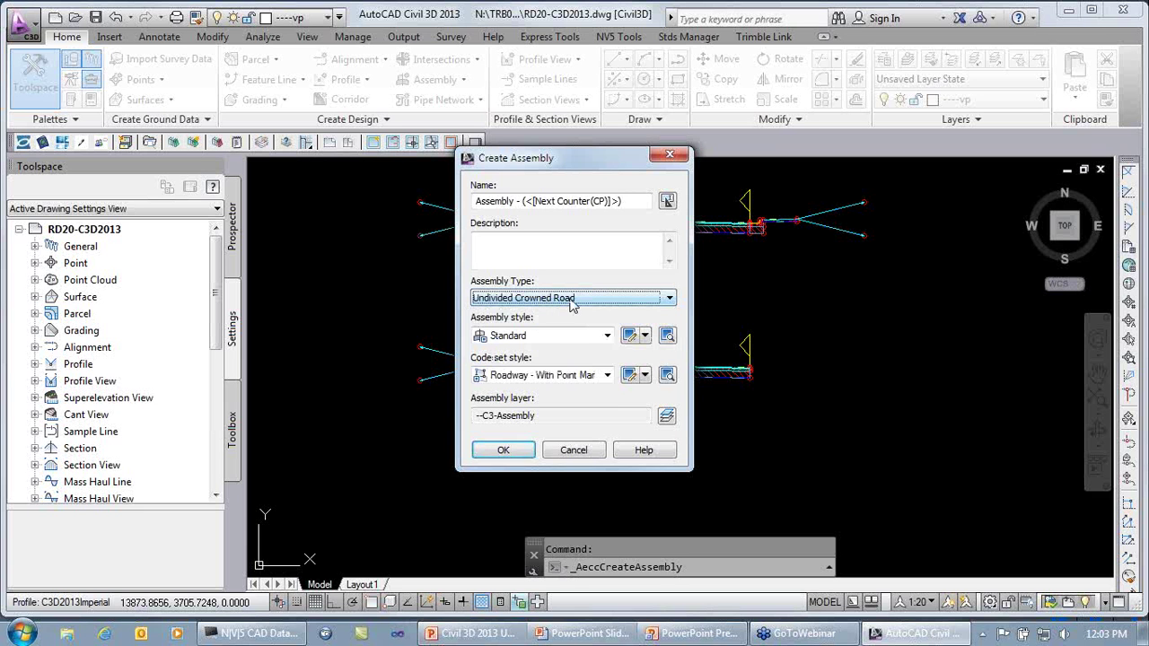
{"action": "left_click", "coordinate": [572, 301]}
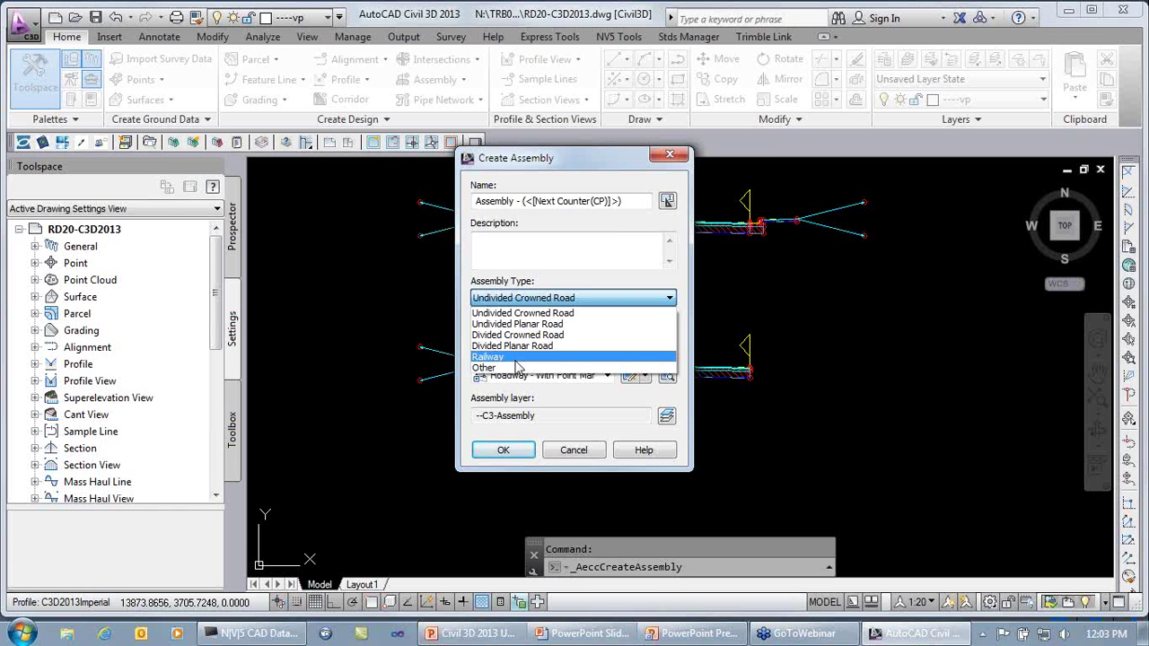
{"action": "left_click", "coordinate": [533, 314]}
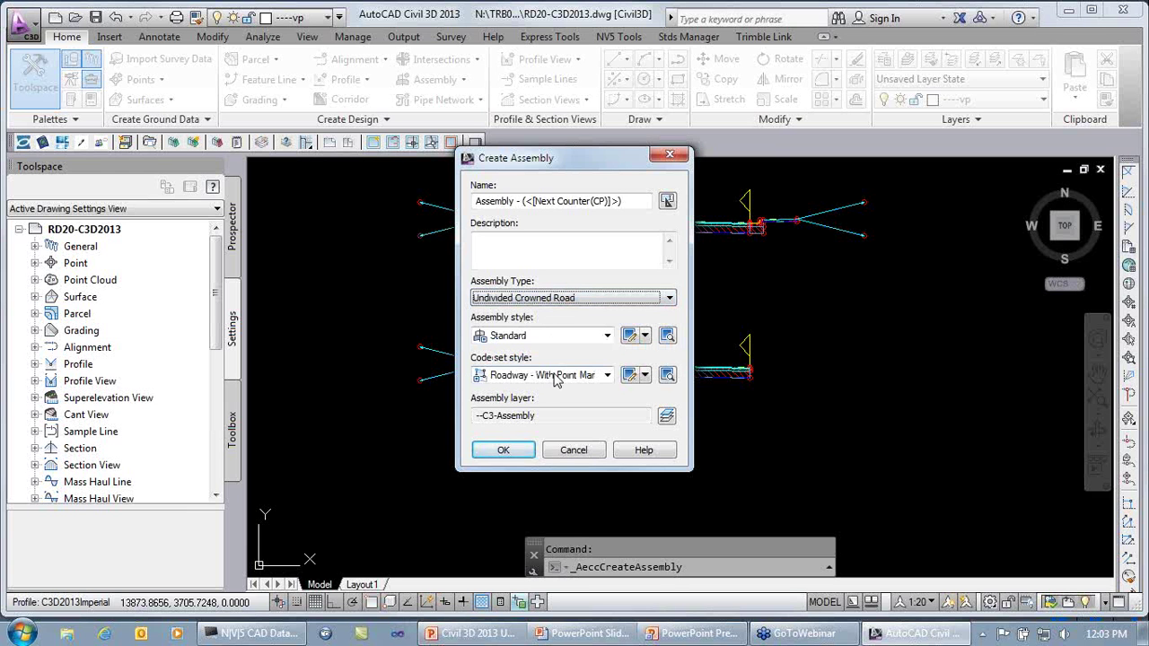
{"action": "left_click", "coordinate": [504, 451]}
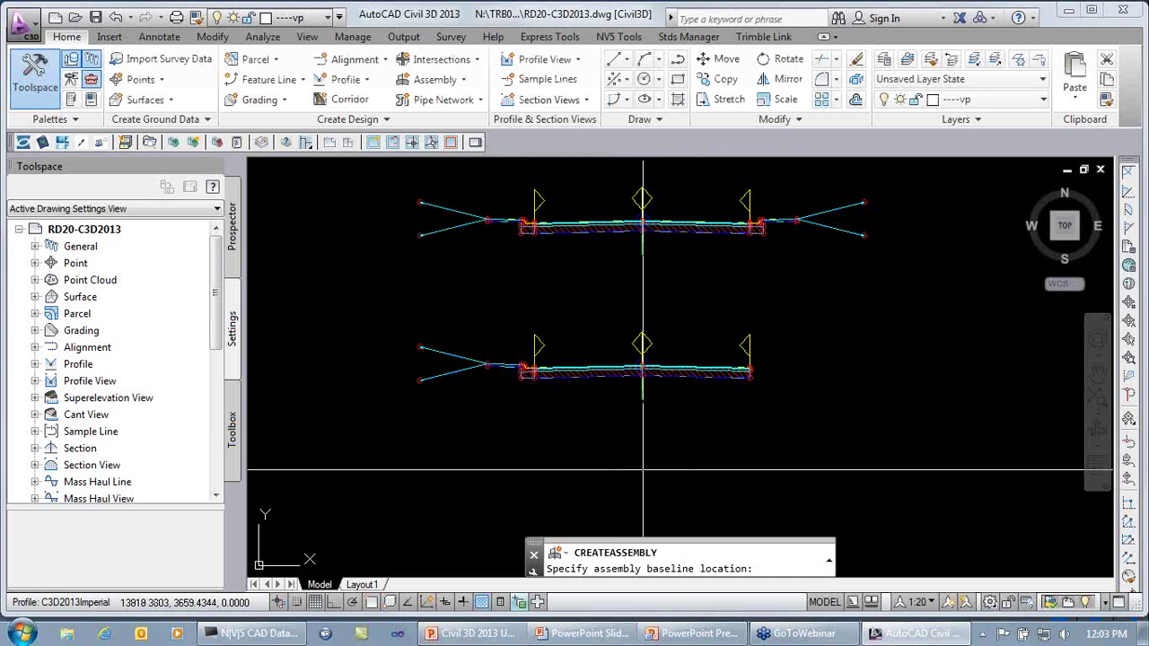
{"action": "left_click", "coordinate": [641, 468]}
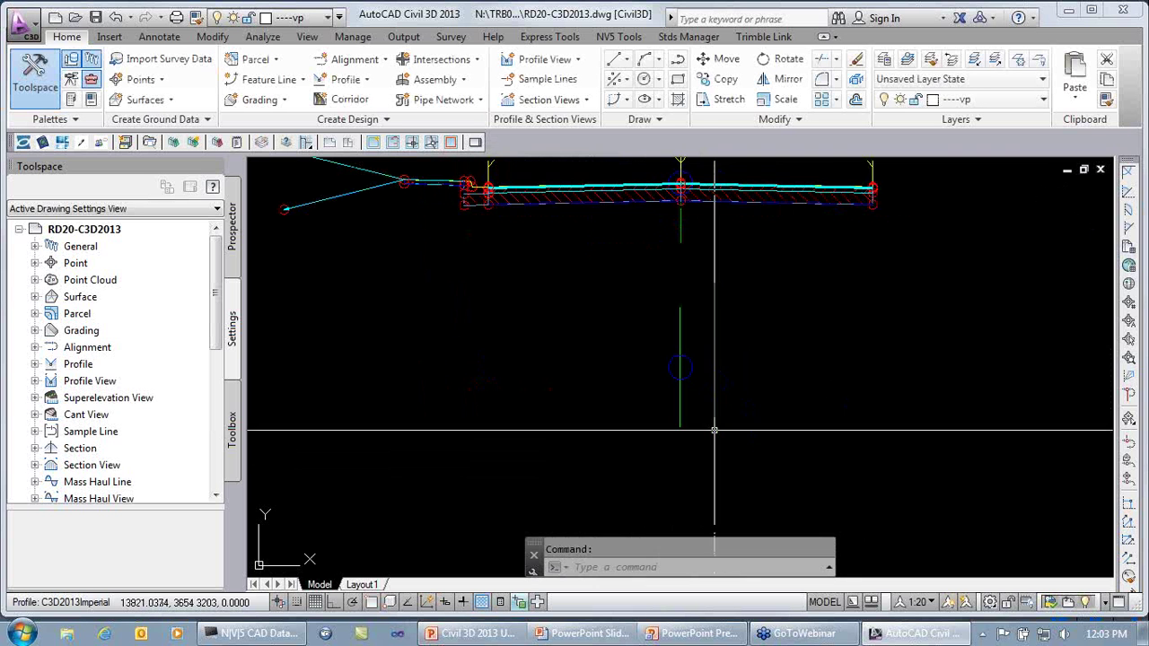
- Display the object properties and the Imperial Lanes subassembly tools beside the new assembly
{"action": "middle_click_drag", "start_coordinate": [569, 418], "coordinate": [545, 431]}
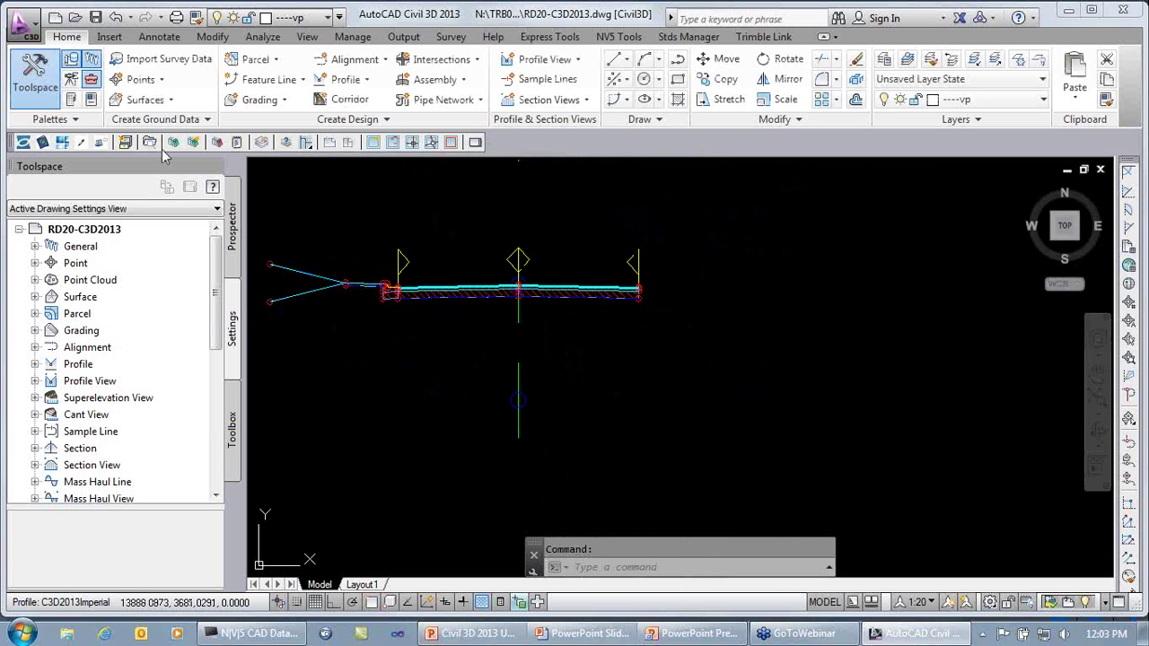
{"action": "left_click", "coordinate": [91, 100]}
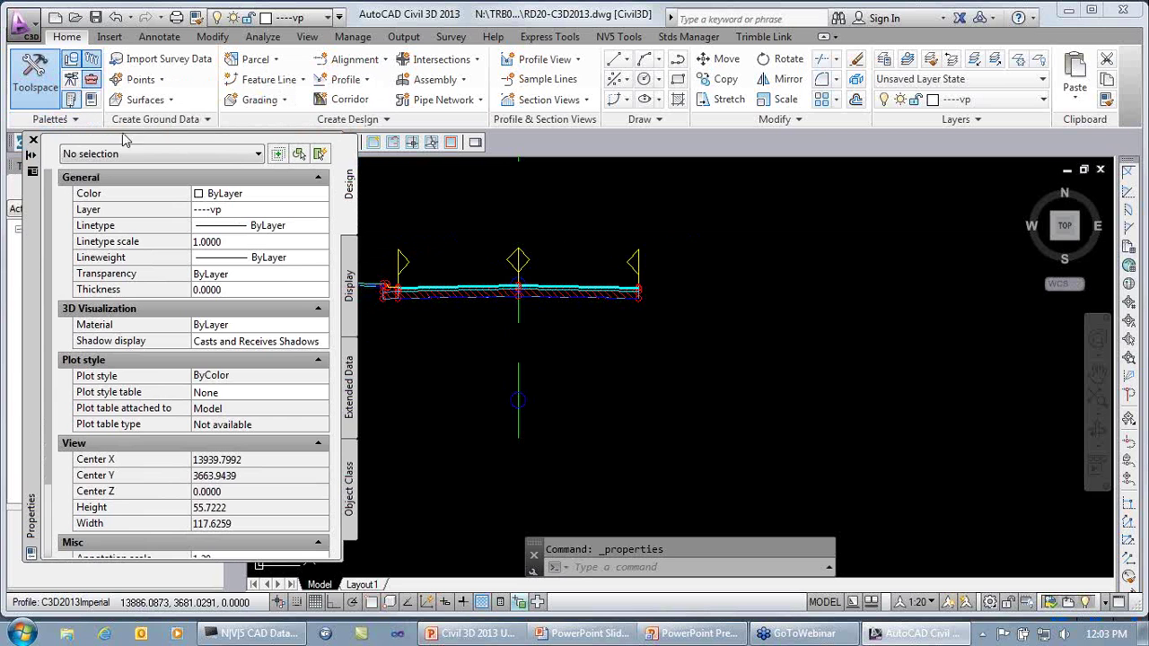
{"action": "left_click", "coordinate": [71, 98]}
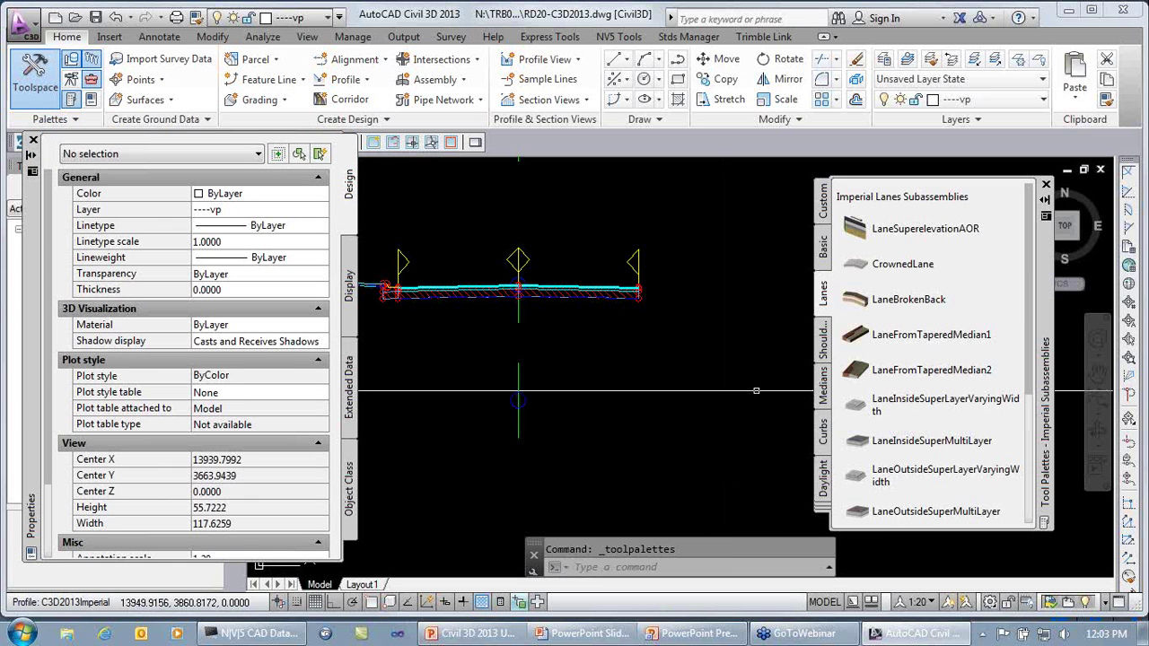
- Attach a right-side LaneSuperelevationAOR lane with its default 12 ft width and -2.00% slope to the new assembly's baseline
{"action": "left_click", "coordinate": [952, 235]}
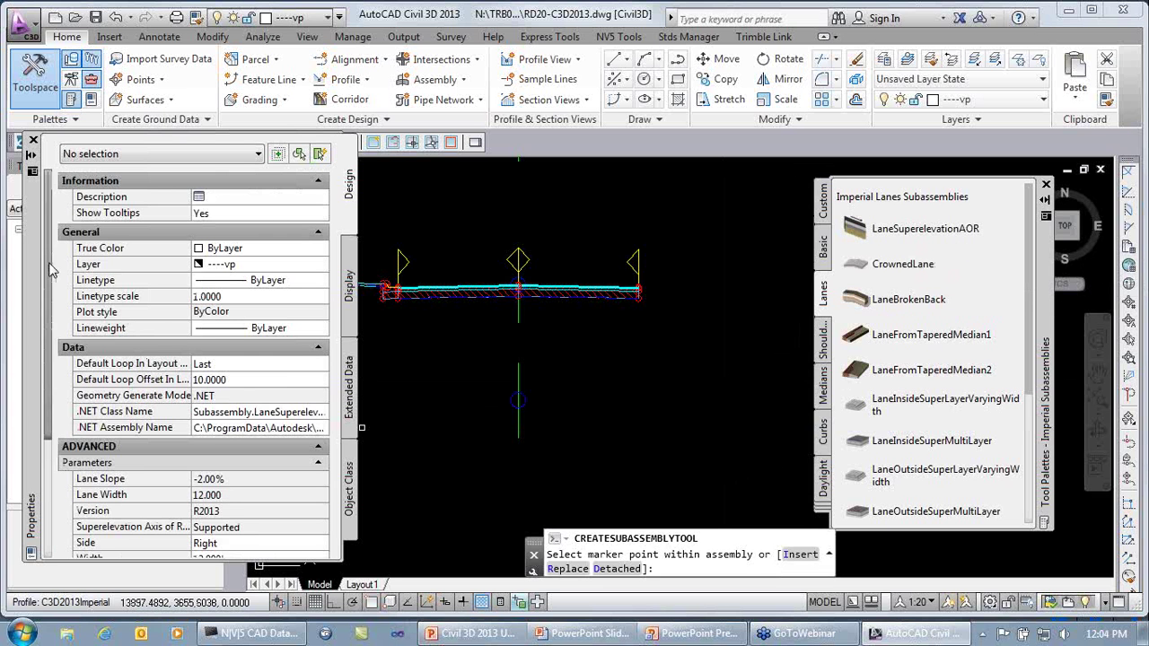
{"action": "scroll", "coordinate": [27, 348], "scroll_direction": "down", "scroll_amount": 3}
{"action": "scroll", "coordinate": [27, 348], "scroll_direction": "down", "scroll_amount": 3}
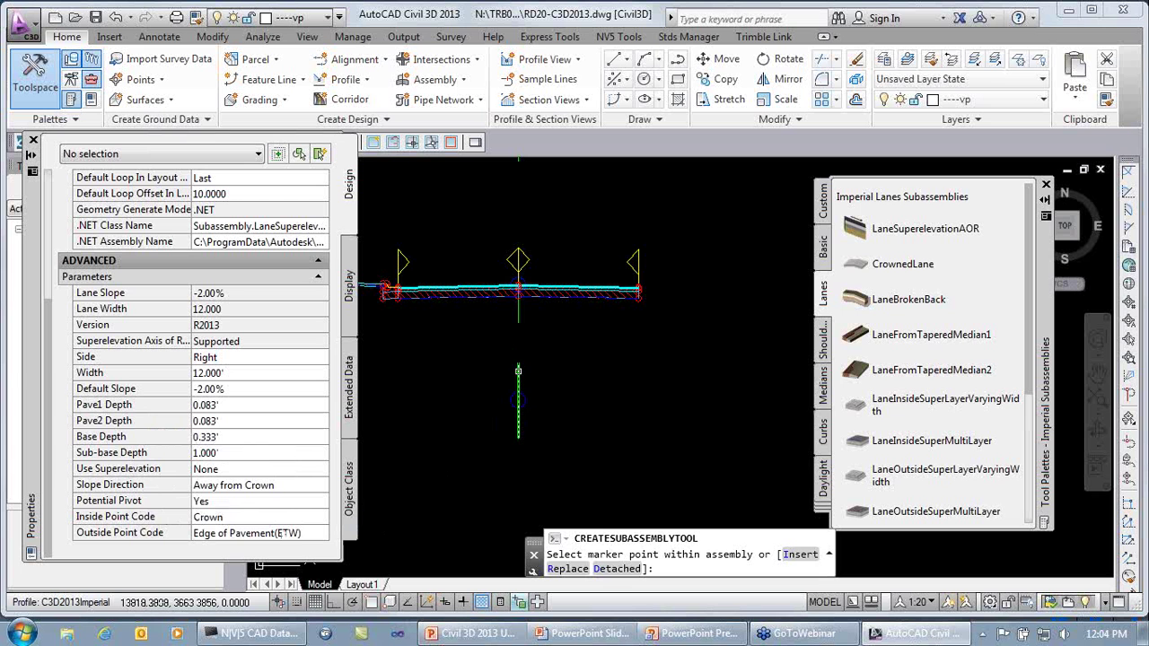
{"action": "left_click", "coordinate": [518, 371]}
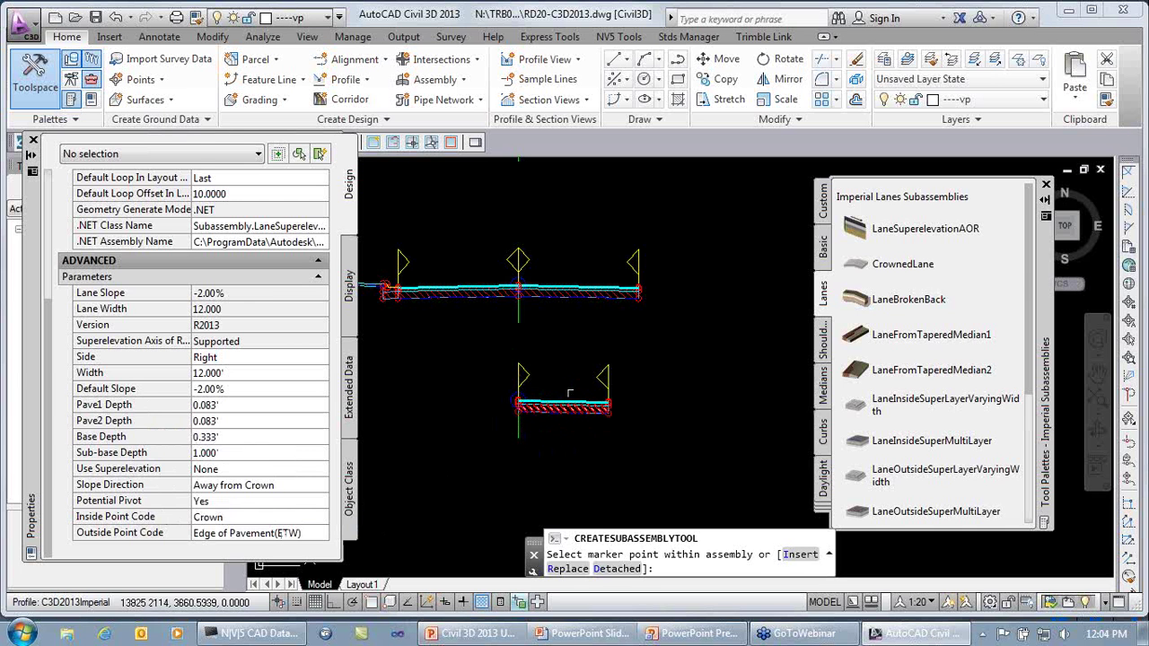
- Set the lane subassembly's side to Left and attach it to the same baseline, finishing the lane insertion
{"action": "left_click", "coordinate": [256, 359]}
{"action": "left_click", "coordinate": [256, 359]}
{"action": "left_click", "coordinate": [224, 373]}
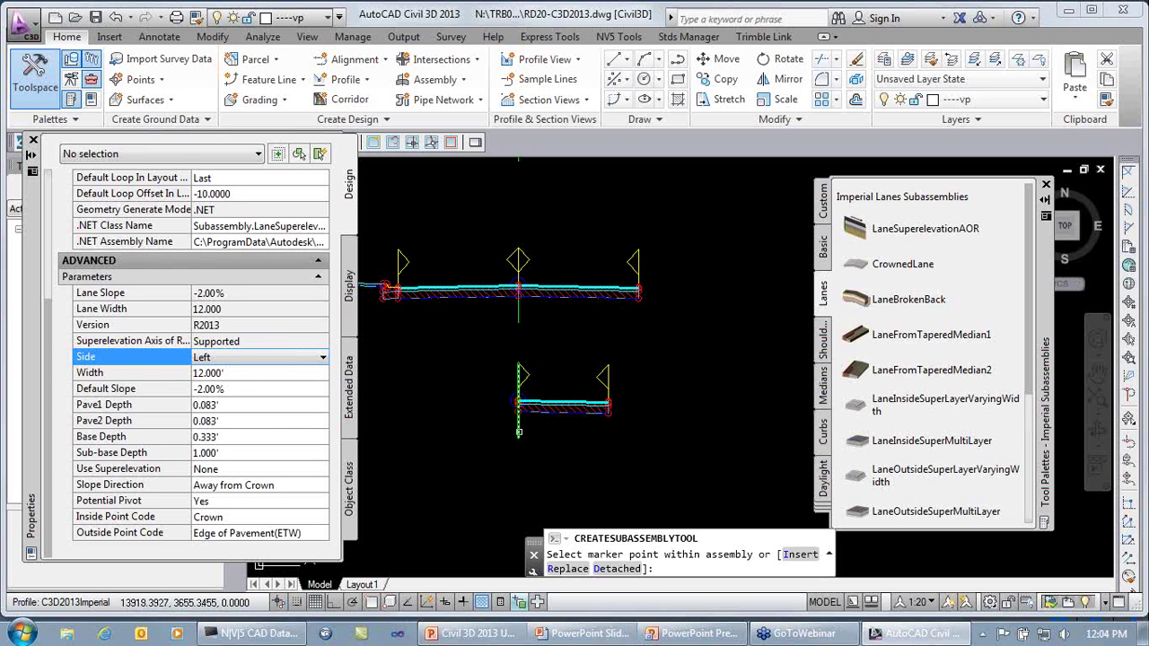
{"action": "left_click", "coordinate": [518, 431]}
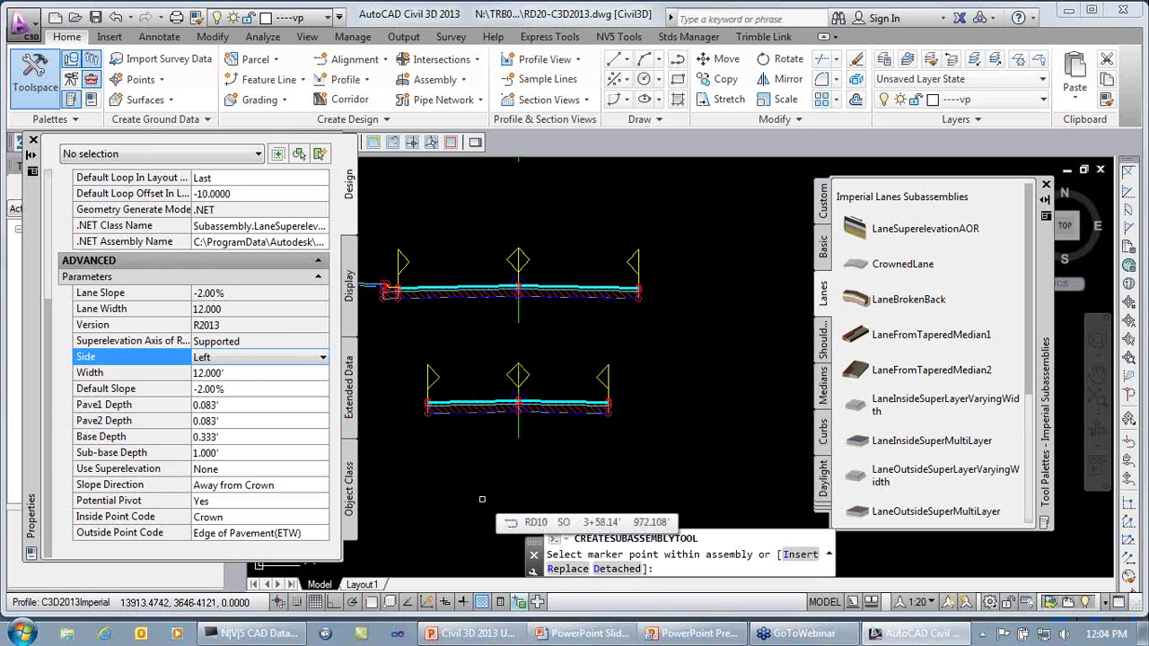
{"action": "key", "text": "Escape"}
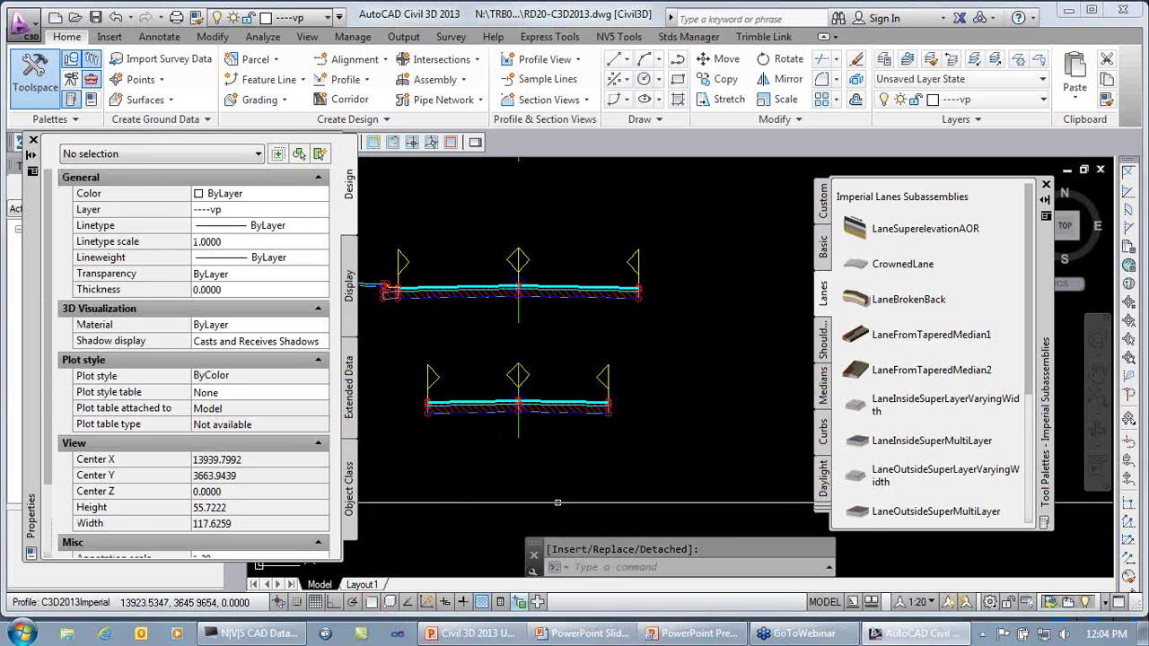
- Examine the new assembly's construction properties, checking its type and its Right and Left groups, without changing anything
{"action": "left_click", "coordinate": [519, 429]}
{"action": "right_click", "coordinate": [519, 429]}
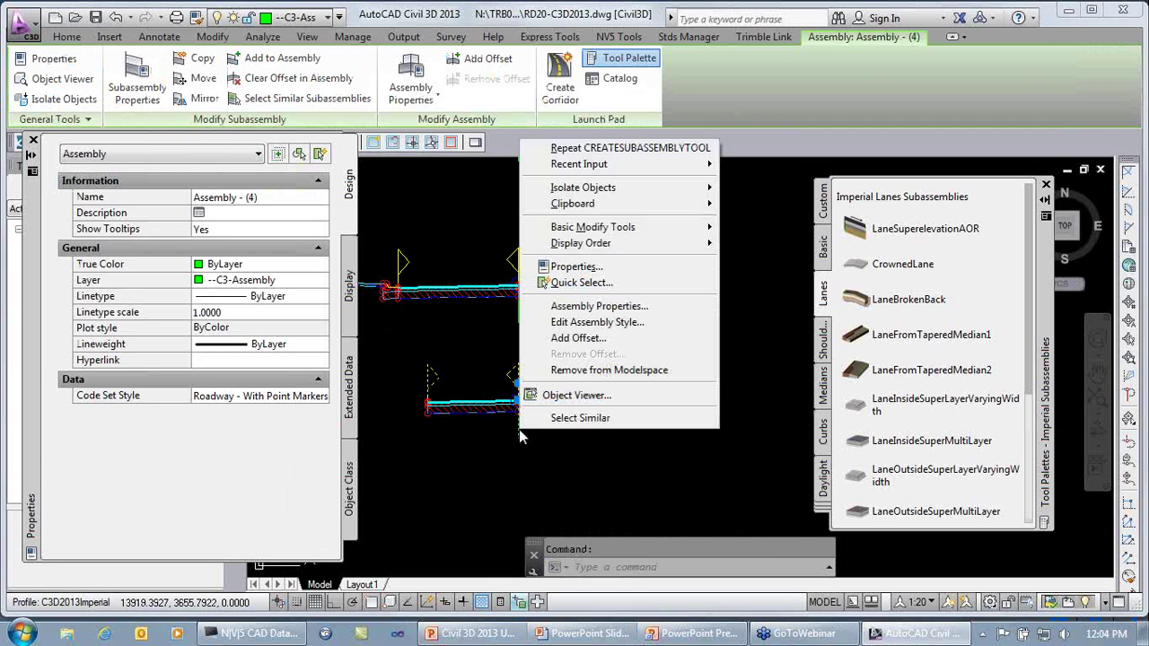
{"action": "left_click", "coordinate": [594, 308]}
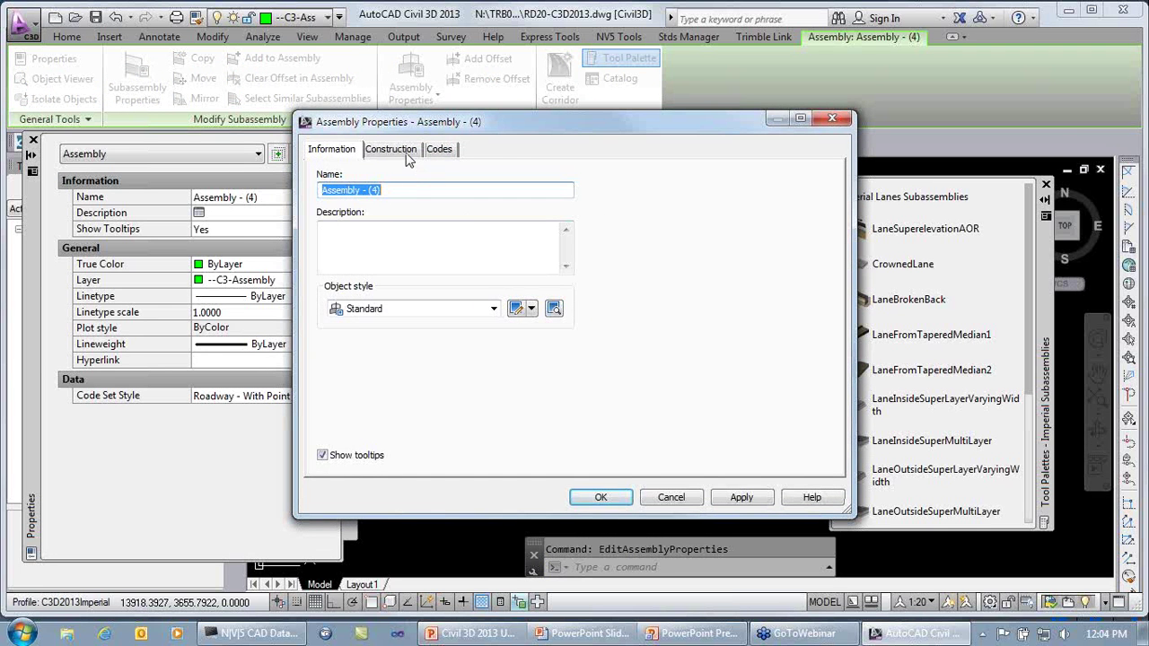
{"action": "left_click", "coordinate": [406, 154]}
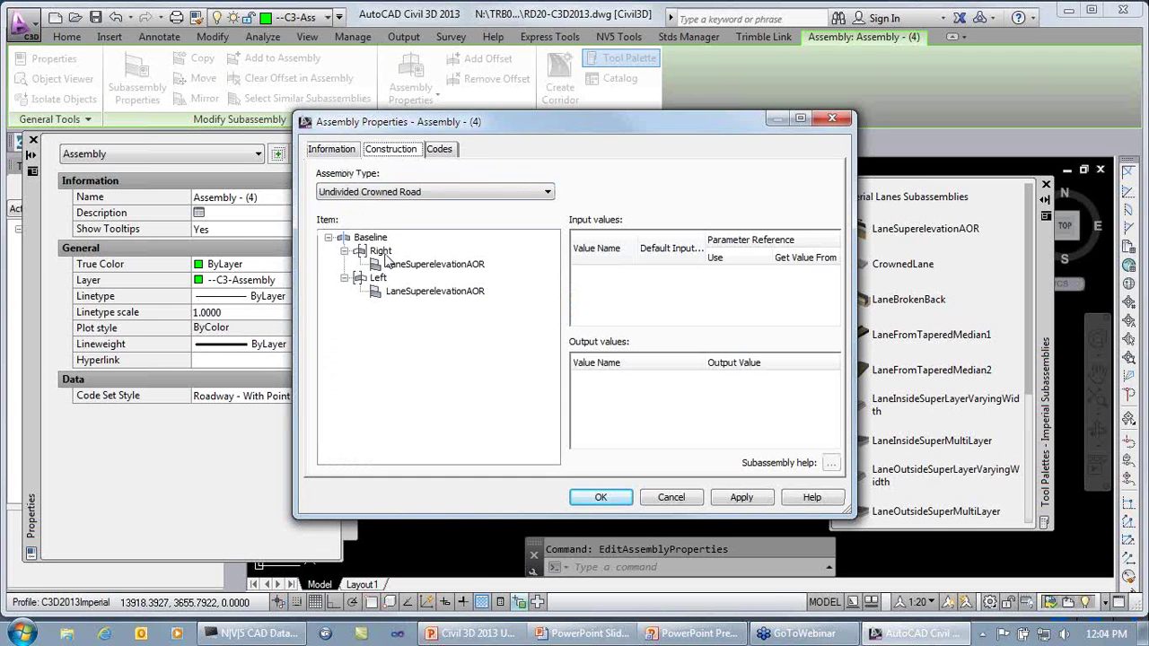
{"action": "left_click", "coordinate": [382, 252]}
{"action": "left_click", "coordinate": [379, 278]}
{"action": "left_click", "coordinate": [661, 499]}
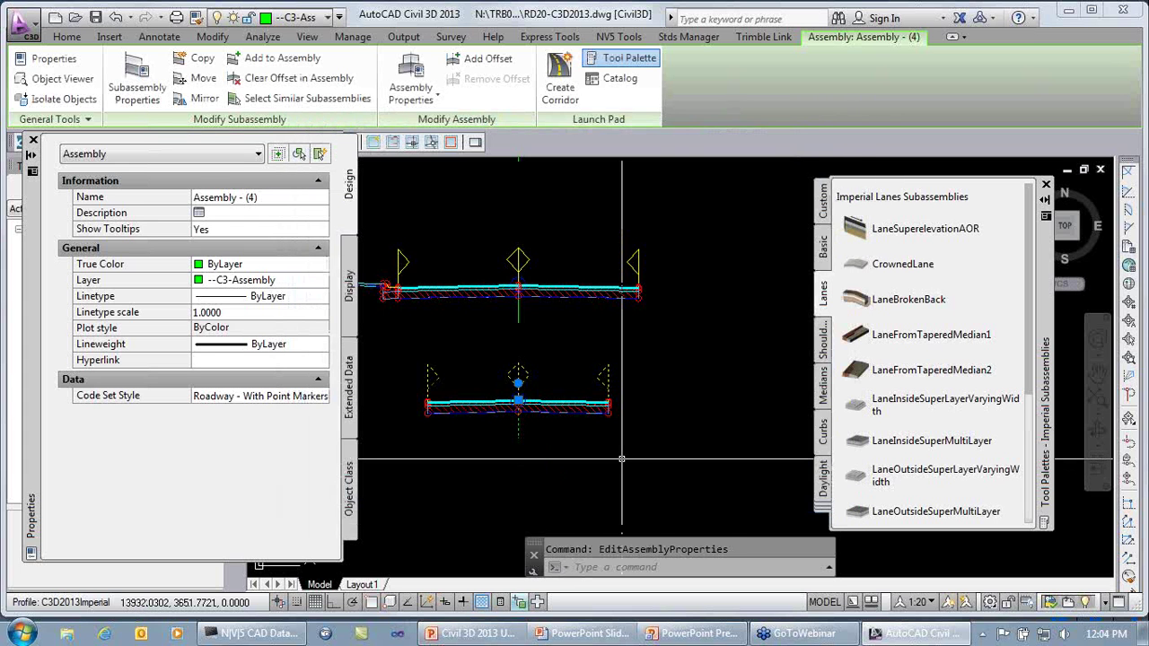
{"action": "key", "text": "Escape"}
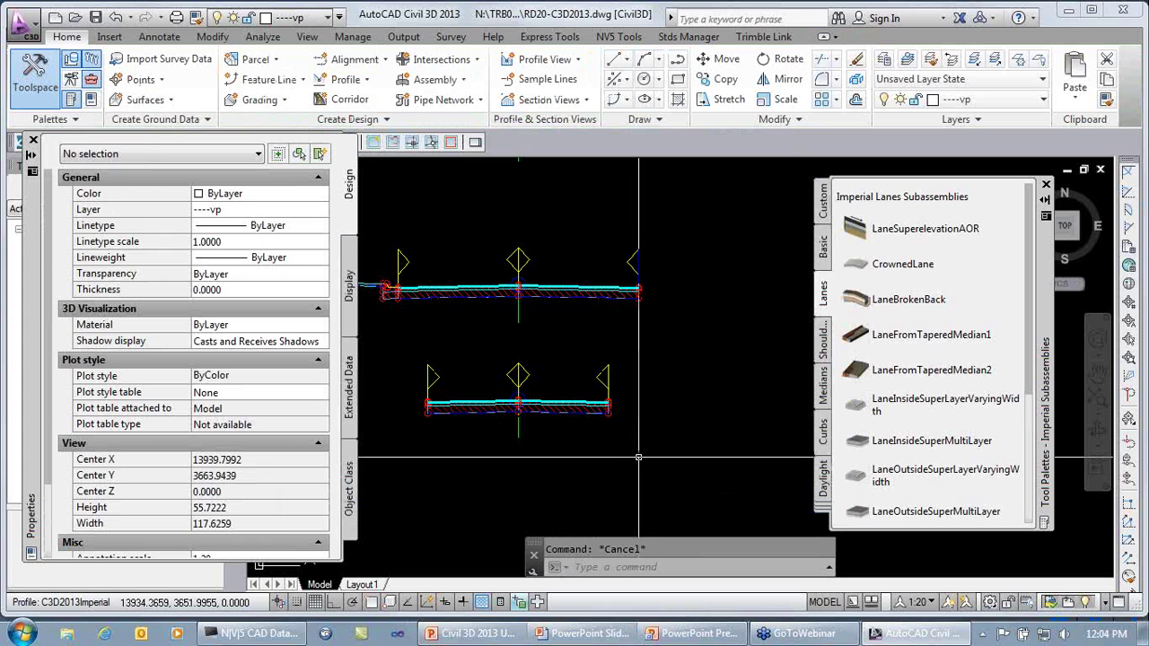
- Attach an UrbanCurbGutterGeneral subassembly with a subbase extension of 0 to the outer edge of the right lane
{"action": "left_click", "coordinate": [823, 432]}
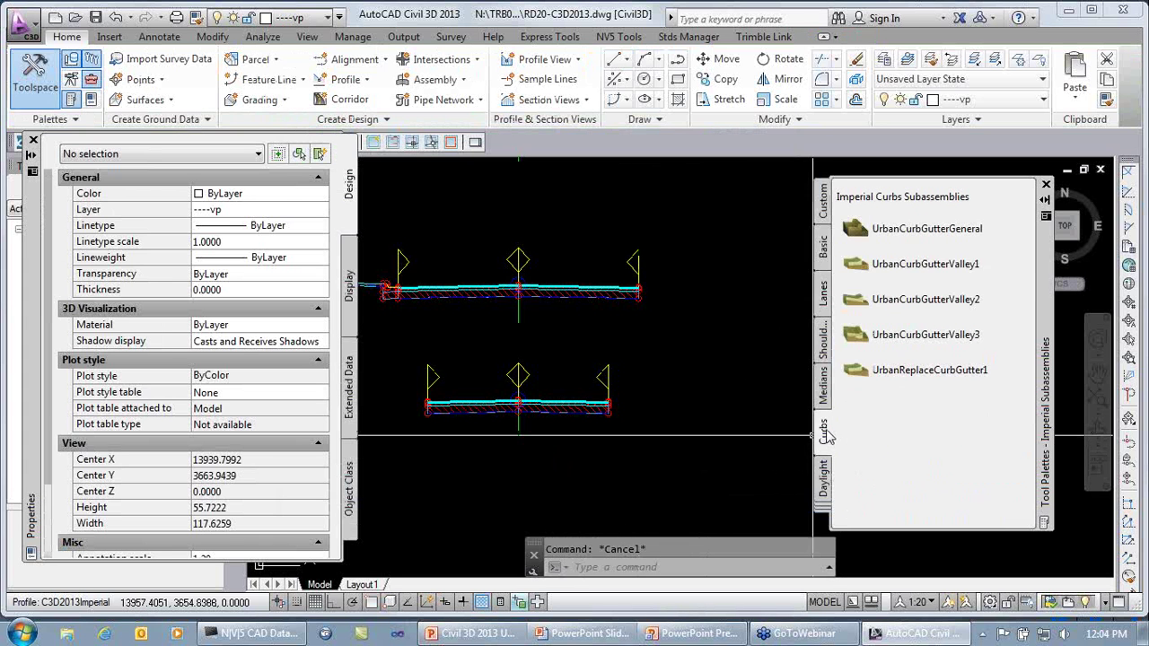
{"action": "left_click", "coordinate": [902, 229]}
{"action": "scroll", "coordinate": [49, 365], "scroll_direction": "down", "scroll_amount": 5}
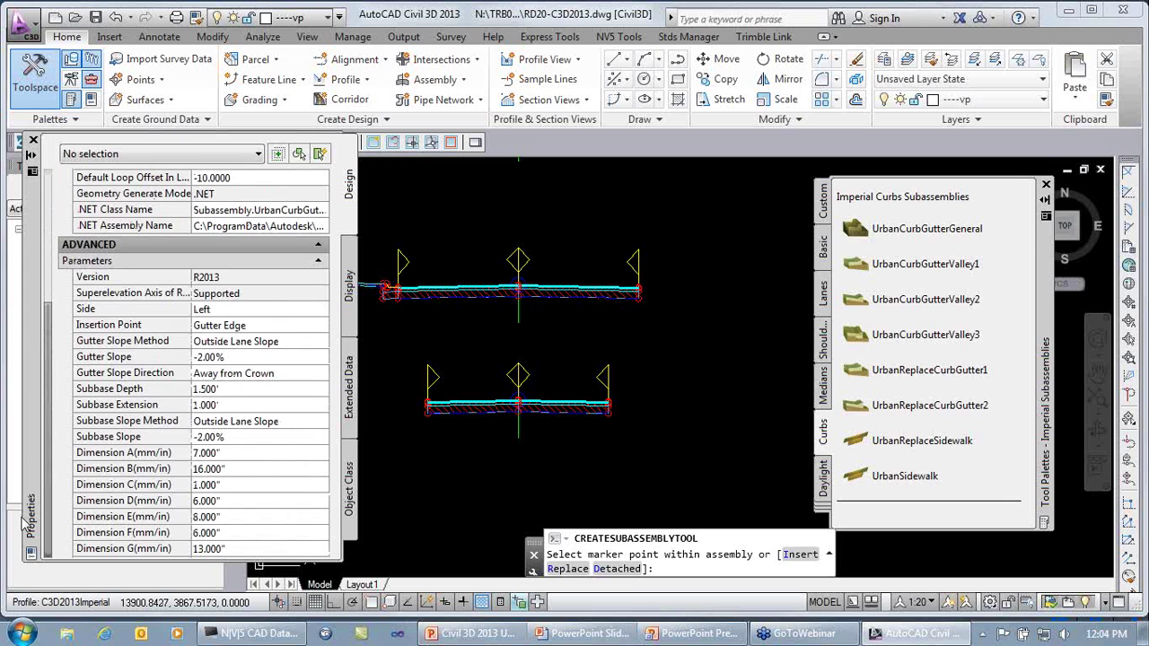
{"action": "left_click", "coordinate": [206, 408]}
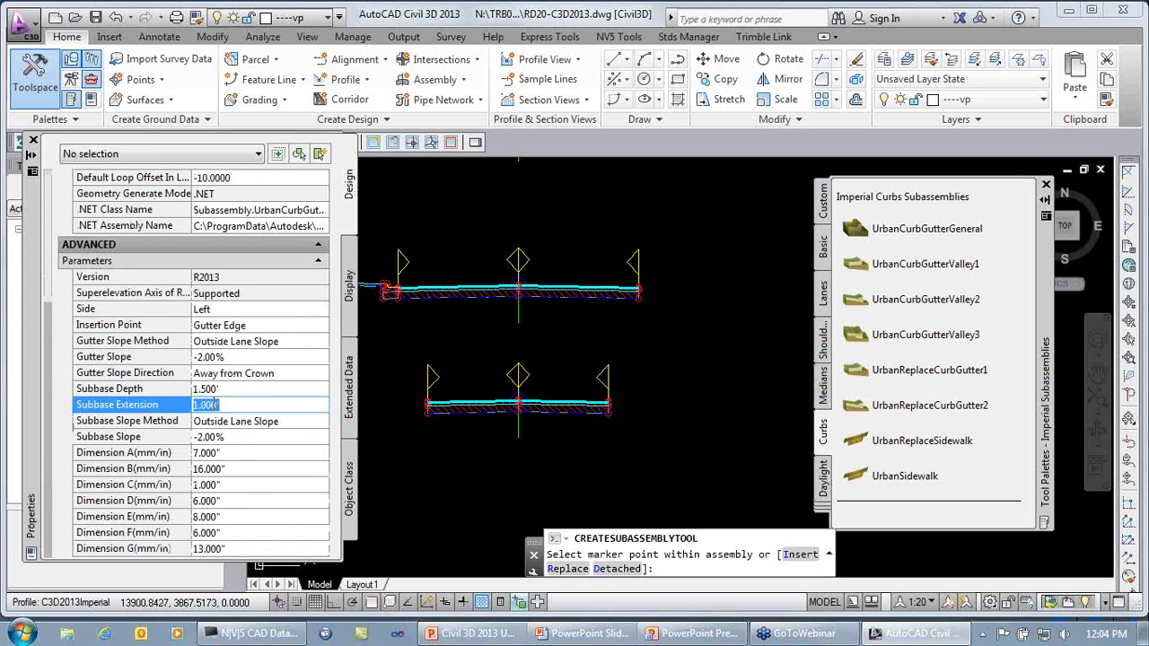
{"action": "type", "text": "0"}
{"action": "key", "text": "Tab"}
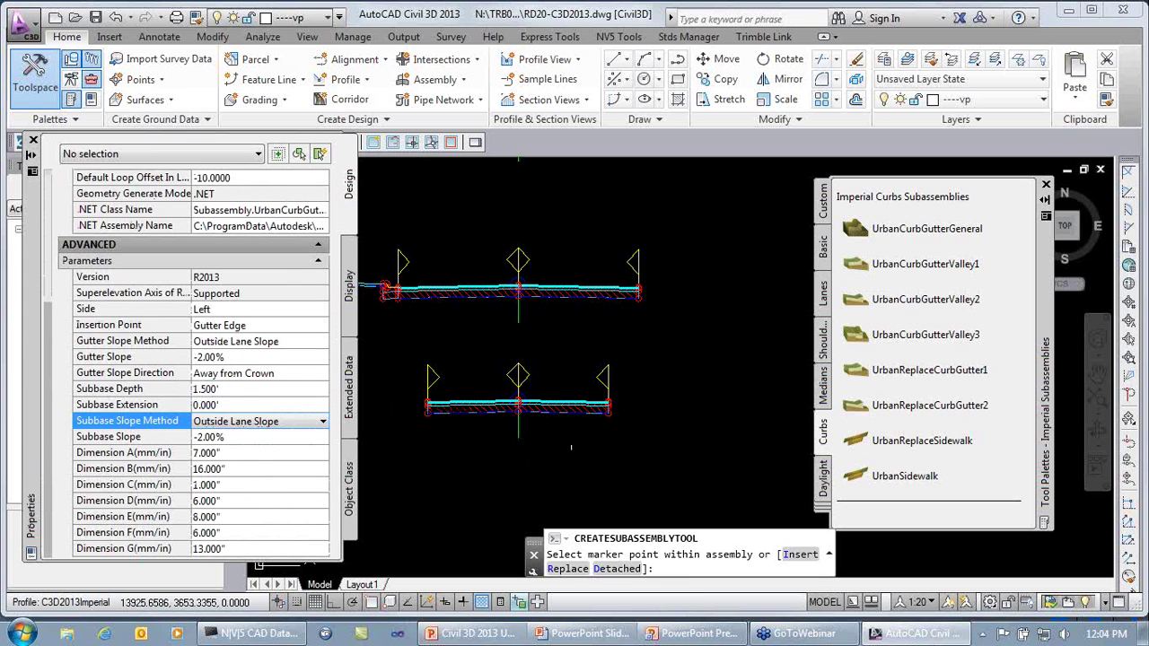
{"action": "scroll", "coordinate": [559, 411], "scroll_direction": "up", "scroll_amount": 5}
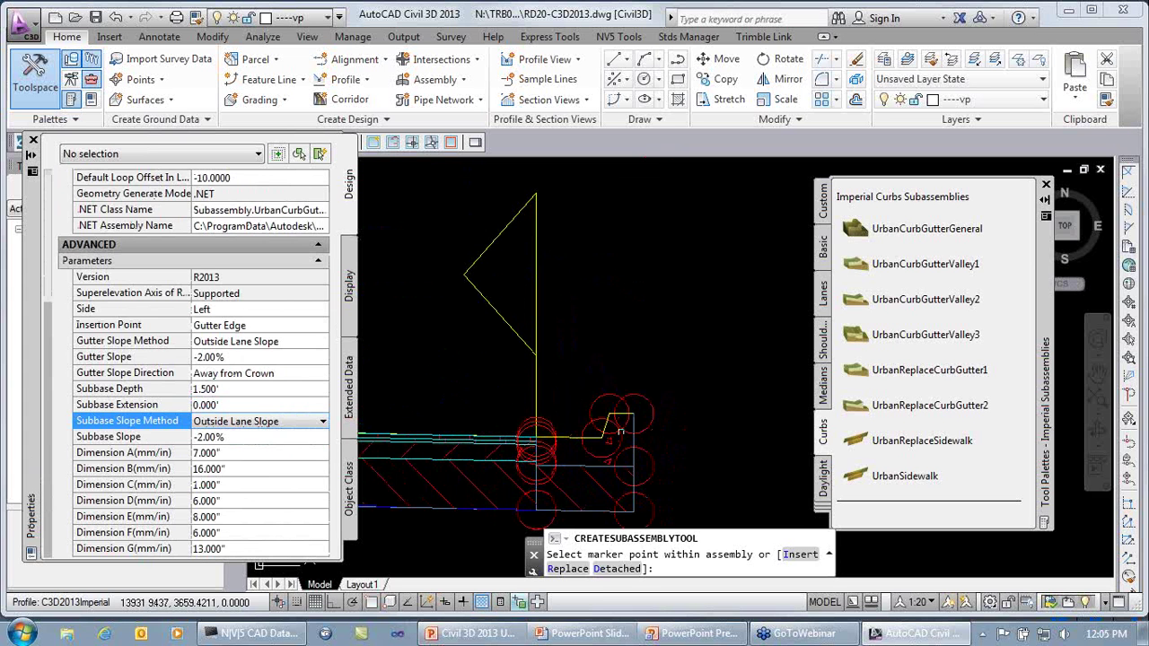
- Attach the same curb and gutter to the outer edge of the left lane and finish the insertion
{"action": "scroll", "coordinate": [619, 432], "scroll_direction": "down", "scroll_amount": 5}
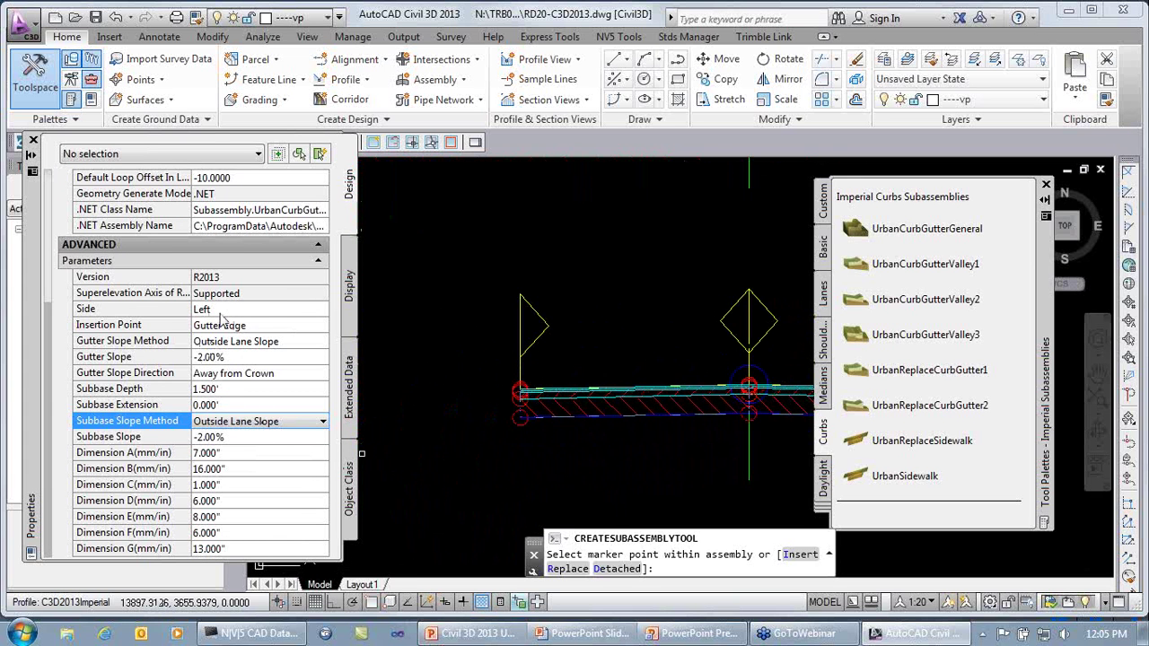
{"action": "scroll", "coordinate": [523, 388], "scroll_direction": "up", "scroll_amount": 3}
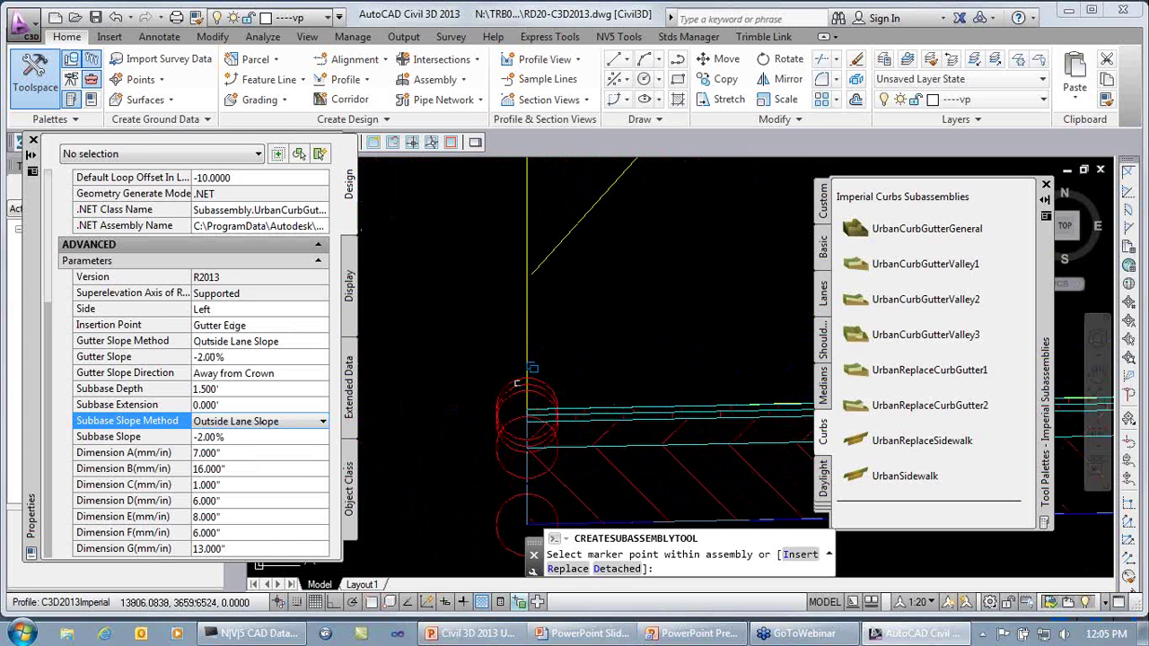
{"action": "left_click", "coordinate": [514, 382]}
{"action": "scroll", "coordinate": [565, 435], "scroll_direction": "down", "scroll_amount": 5}
{"action": "middle_click_drag", "start_coordinate": [660, 465], "coordinate": [476, 414]}
{"action": "scroll", "coordinate": [637, 433], "scroll_direction": "down", "scroll_amount": 2}
{"action": "middle_click_drag", "start_coordinate": [641, 436], "coordinate": [611, 426]}
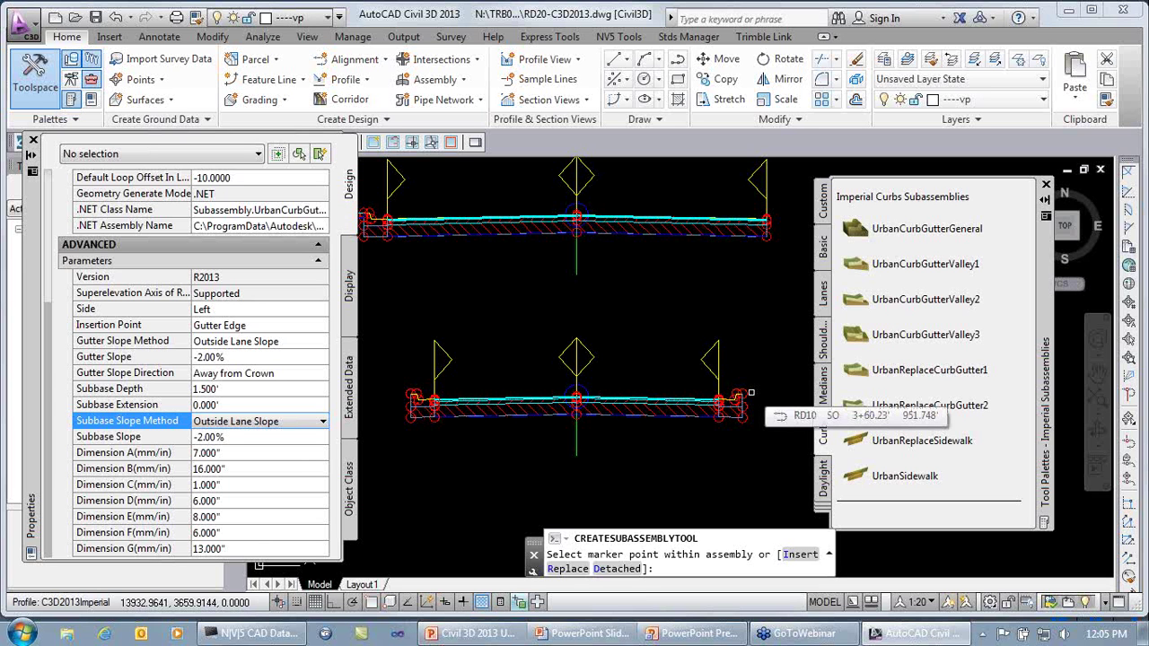
{"action": "key", "text": "Return"}
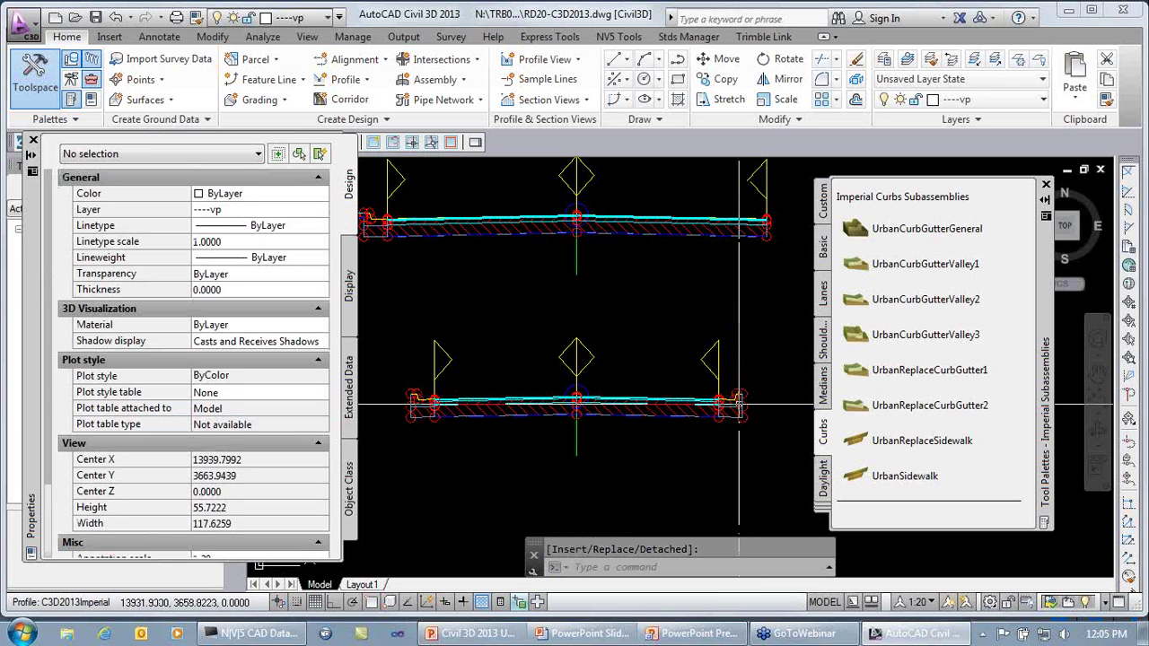
- Inspect the Side parameter of the curb and gutter attached to the right lane
{"action": "left_click", "coordinate": [737, 403]}
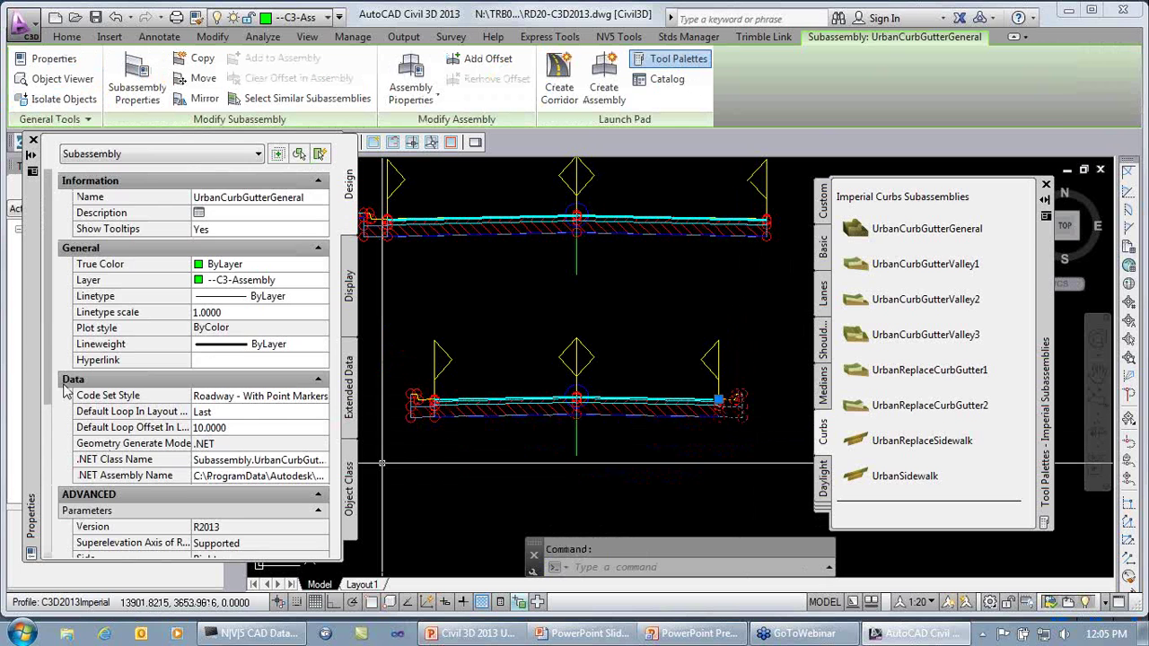
{"action": "left_click_drag", "start_coordinate": [45, 392], "coordinate": [57, 498]}
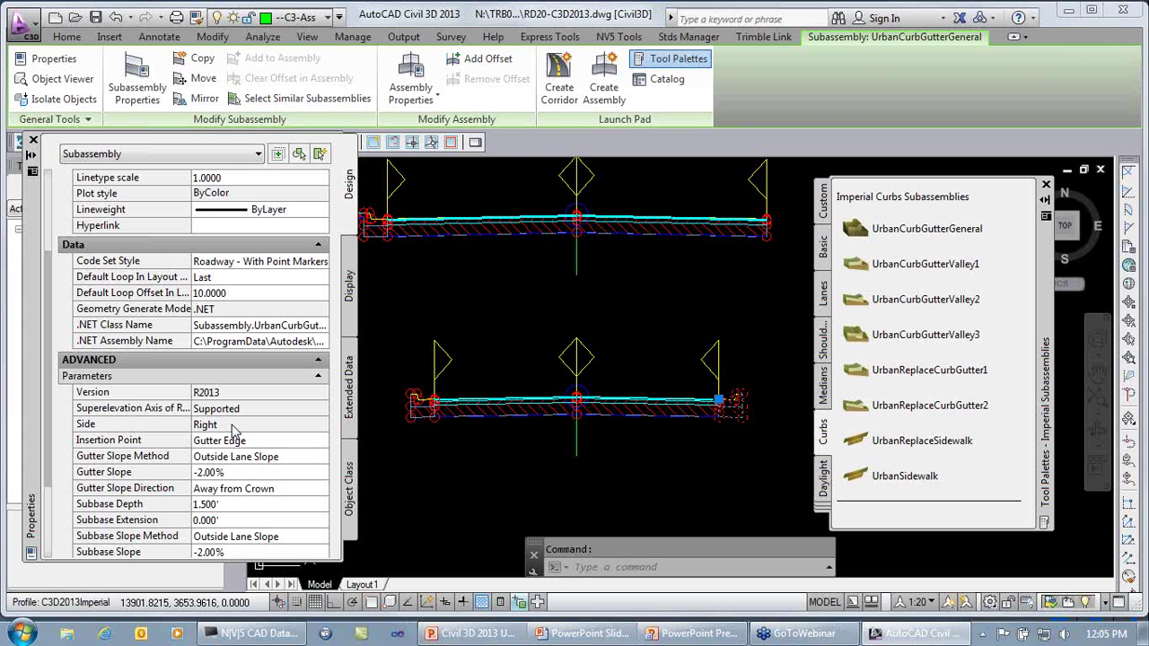
{"action": "key", "text": "Escape"}
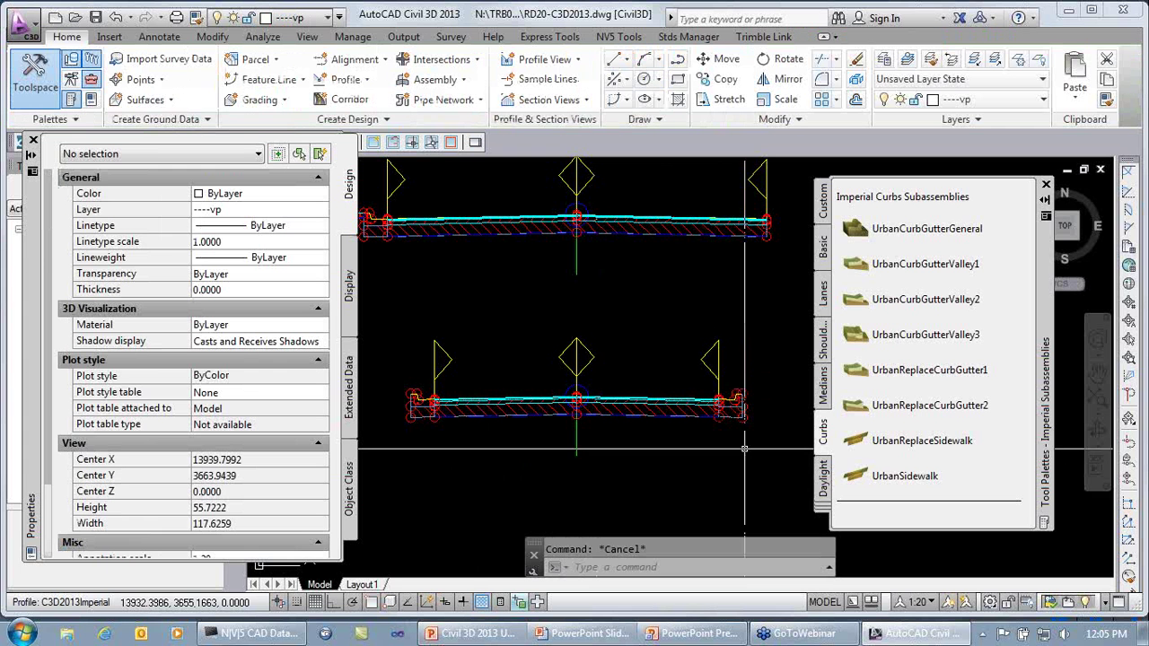
- Start an UrbanSidewalk subassembly with the inside and outside boulevard widths each set to 5 ft
{"action": "left_click", "coordinate": [905, 475]}
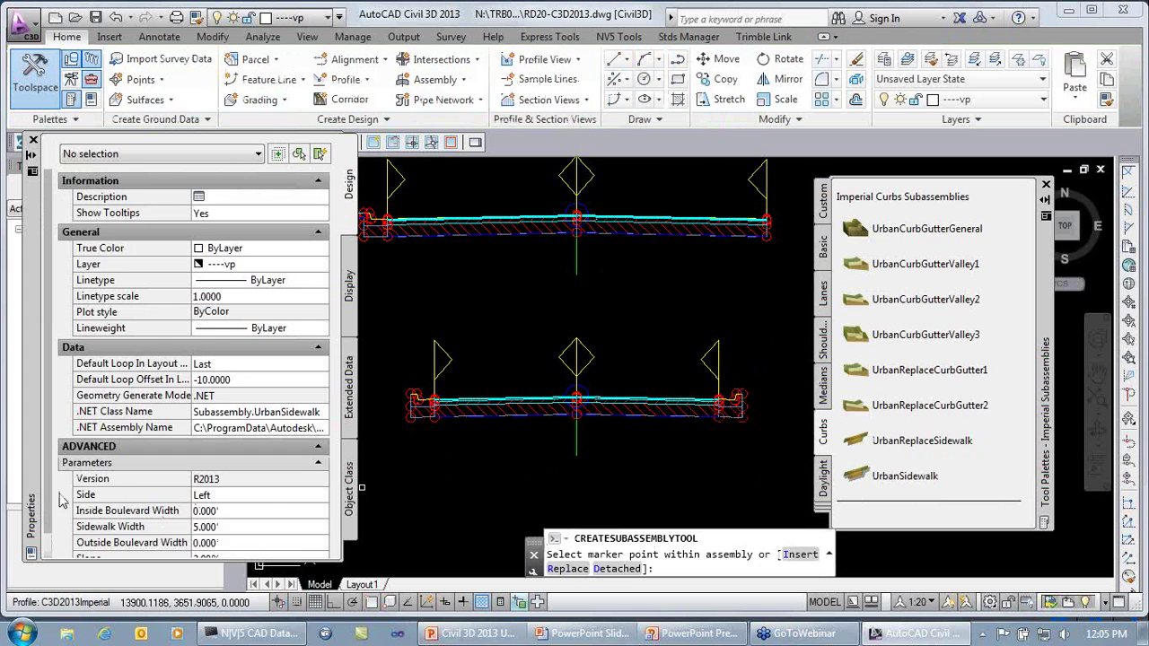
{"action": "scroll", "coordinate": [90, 523], "scroll_direction": "down", "scroll_amount": 2}
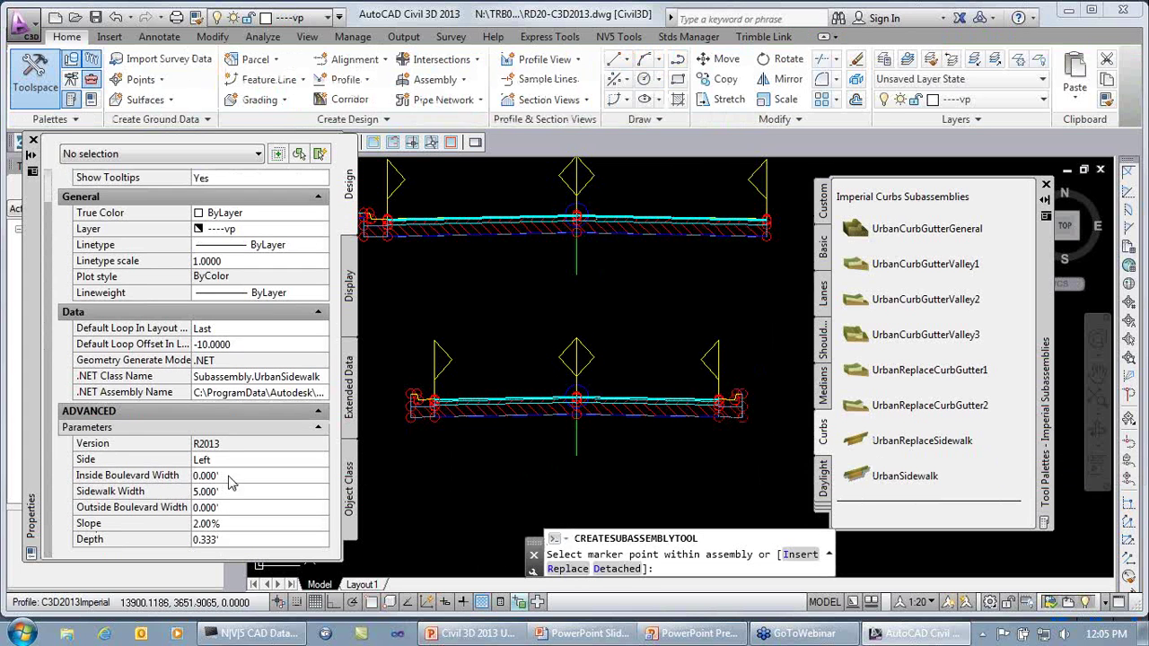
{"action": "left_click", "coordinate": [230, 477]}
{"action": "type", "text": "5"}
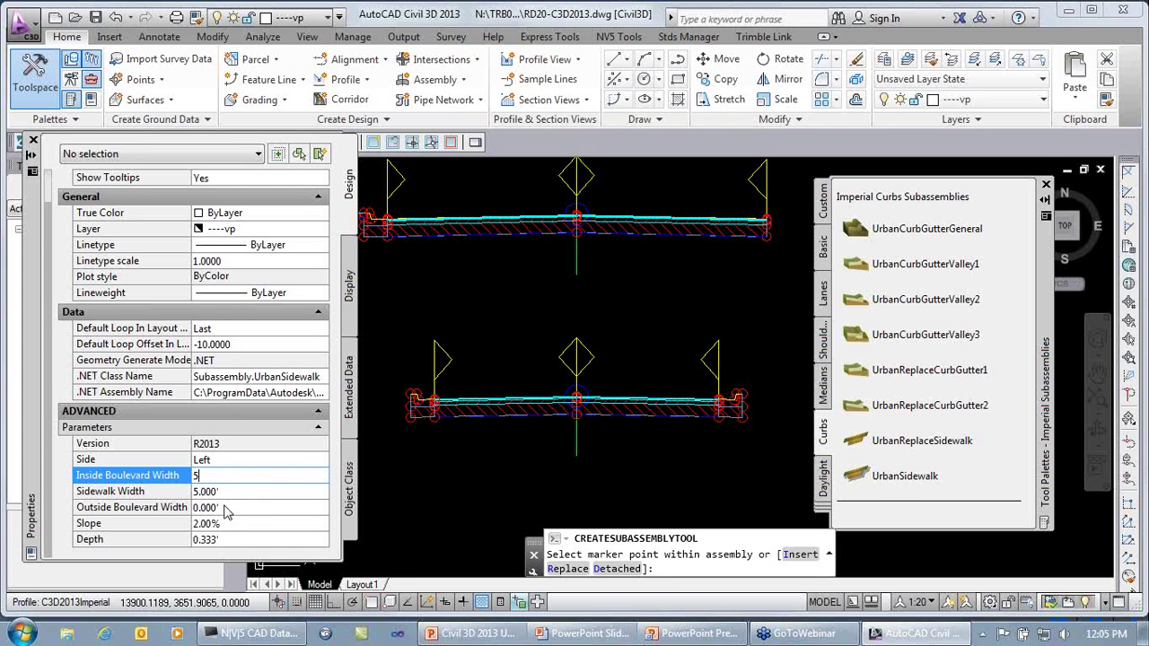
{"action": "left_click", "coordinate": [234, 508]}
{"action": "type", "text": "5"}
{"action": "left_click", "coordinate": [250, 492]}
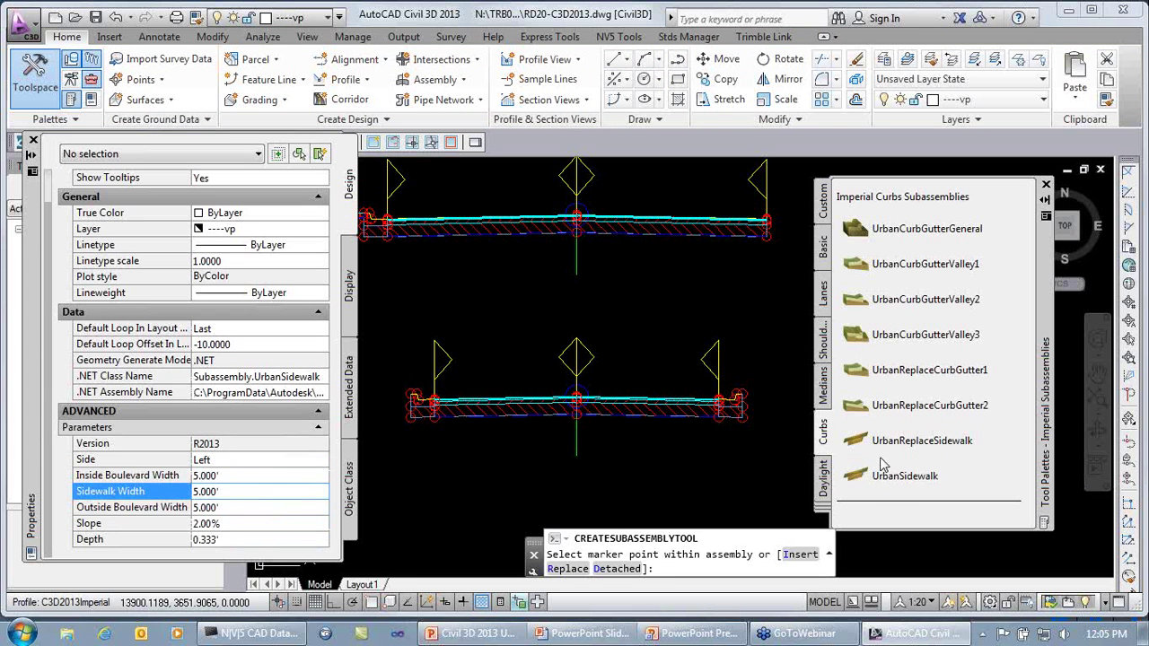
- Attach the sidewalk to the top back-of-curb point on both the right and left sides of the new assembly
{"action": "scroll", "coordinate": [738, 400], "scroll_direction": "up", "scroll_amount": 5}
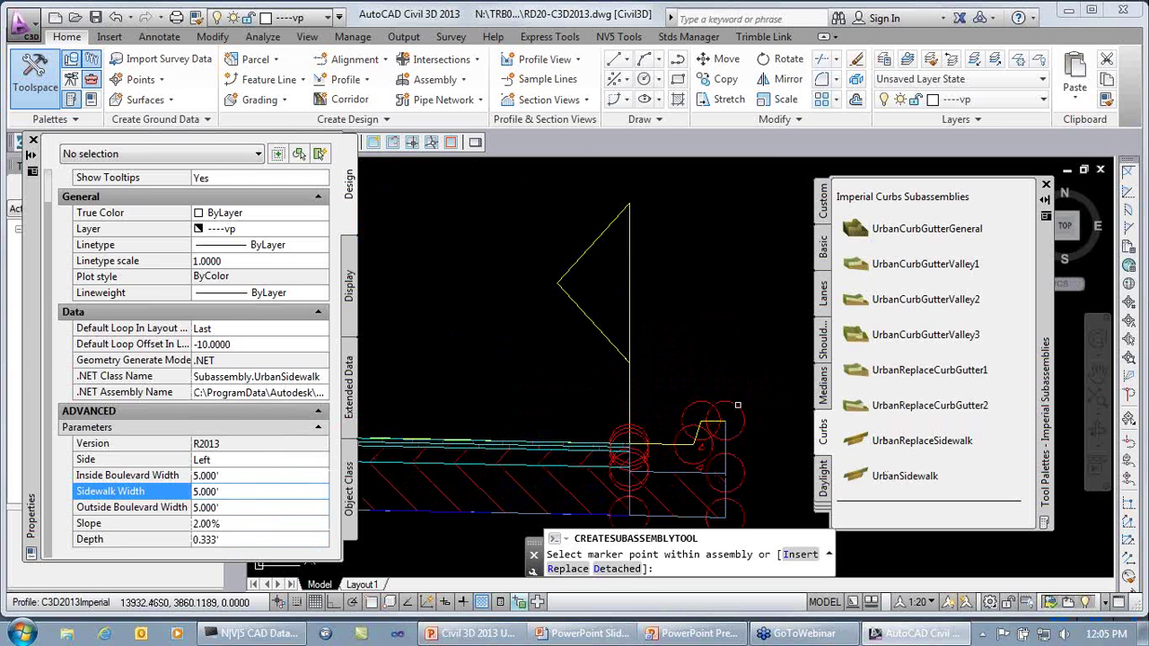
{"action": "scroll", "coordinate": [569, 454], "scroll_direction": "down", "scroll_amount": 5}
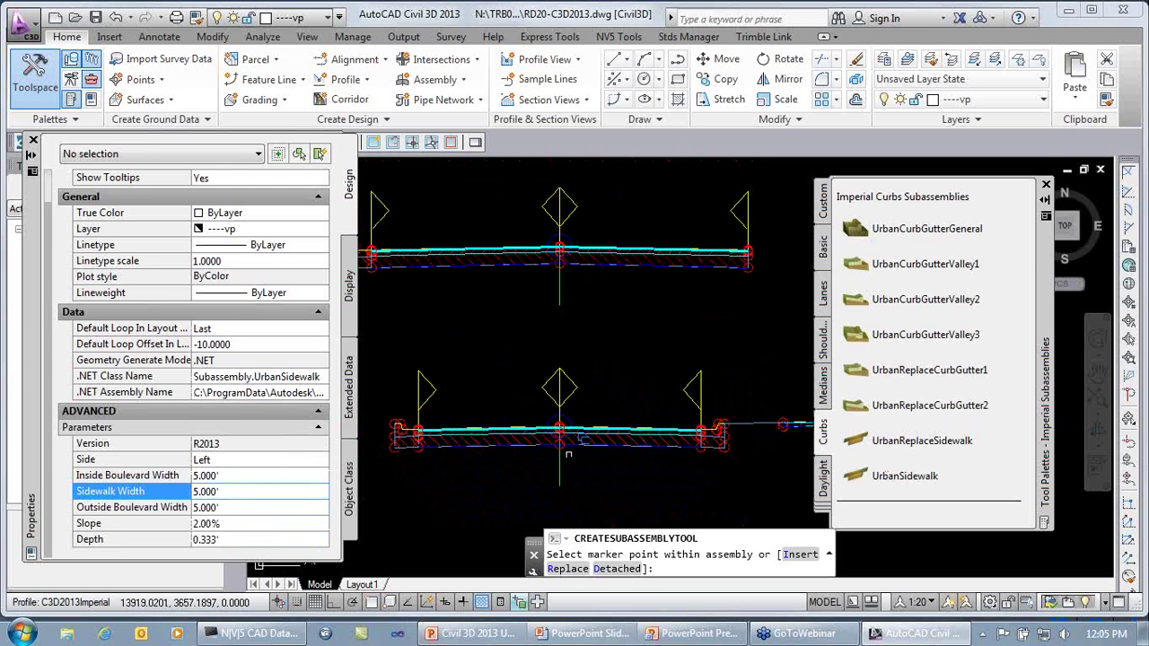
{"action": "scroll", "coordinate": [568, 454], "scroll_direction": "up", "scroll_amount": 2}
{"action": "scroll", "coordinate": [568, 398], "scroll_direction": "up", "scroll_amount": 3}
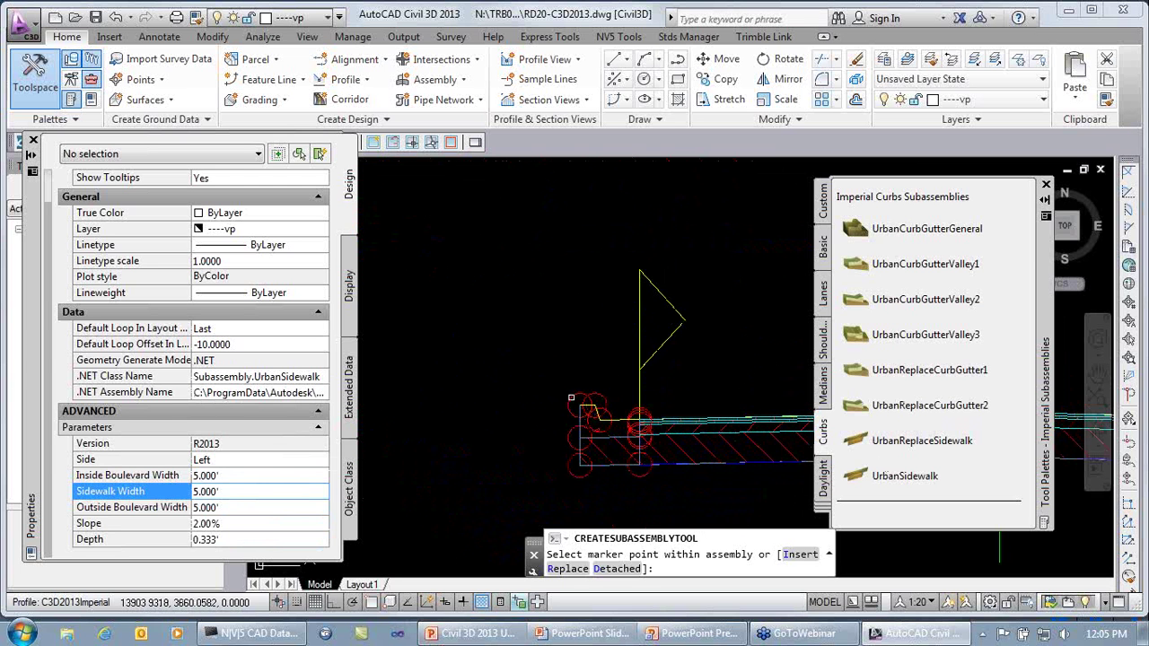
{"action": "left_click", "coordinate": [571, 398]}
{"action": "scroll", "coordinate": [571, 397], "scroll_direction": "down", "scroll_amount": 5}
{"action": "mouse_move", "coordinate": [624, 338]}
{"action": "middle_mouse_down"}
{"action": "mouse_move", "coordinate": [625, 455]}
{"action": "mouse_move", "coordinate": [573, 426]}
{"action": "middle_mouse_up"}
- Start a DaylightMaxWidth subassembly with its maximum width set to 30 ft
{"action": "left_click", "coordinate": [822, 478]}
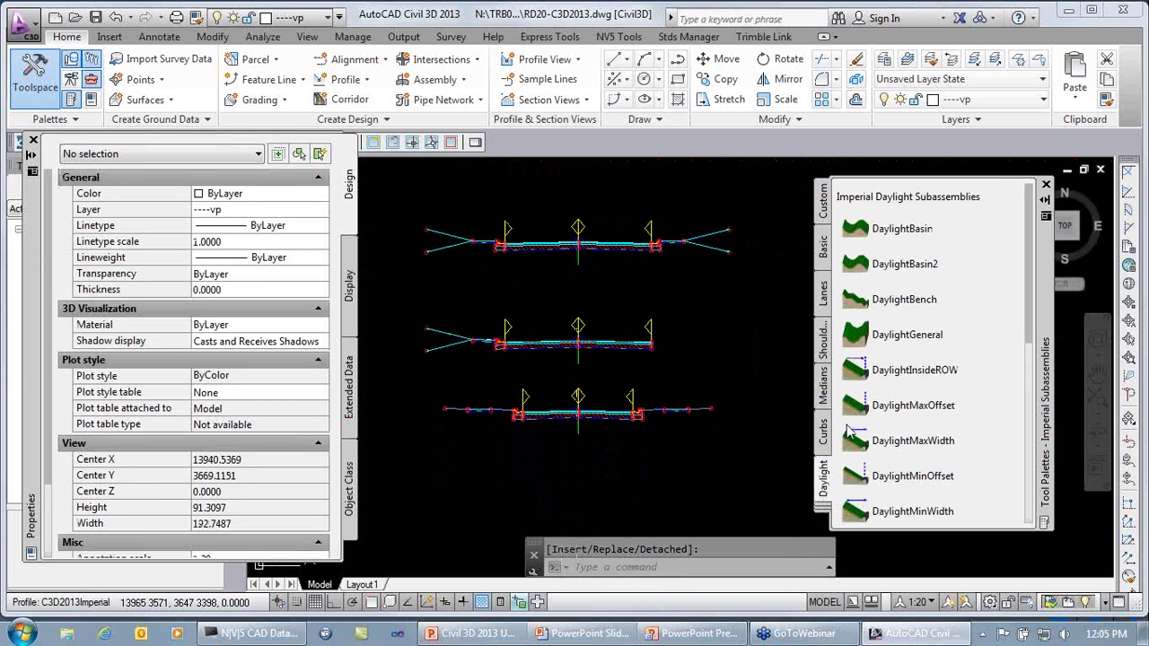
{"action": "left_click", "coordinate": [916, 440]}
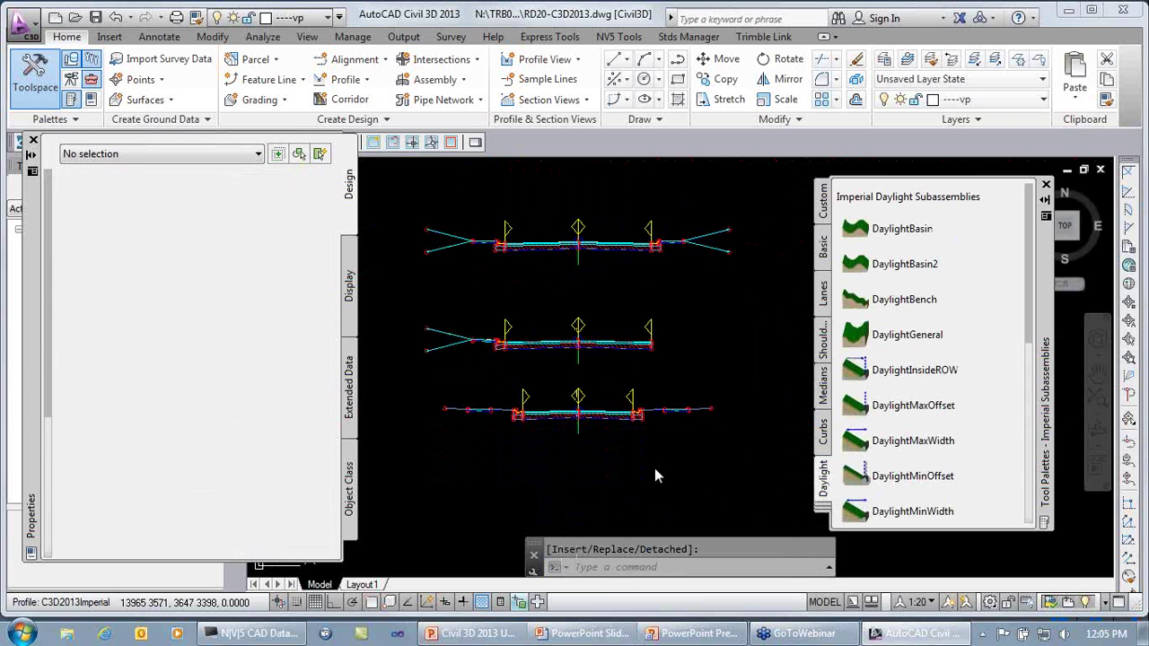
{"action": "scroll", "coordinate": [35, 488], "scroll_direction": "down", "scroll_amount": 3}
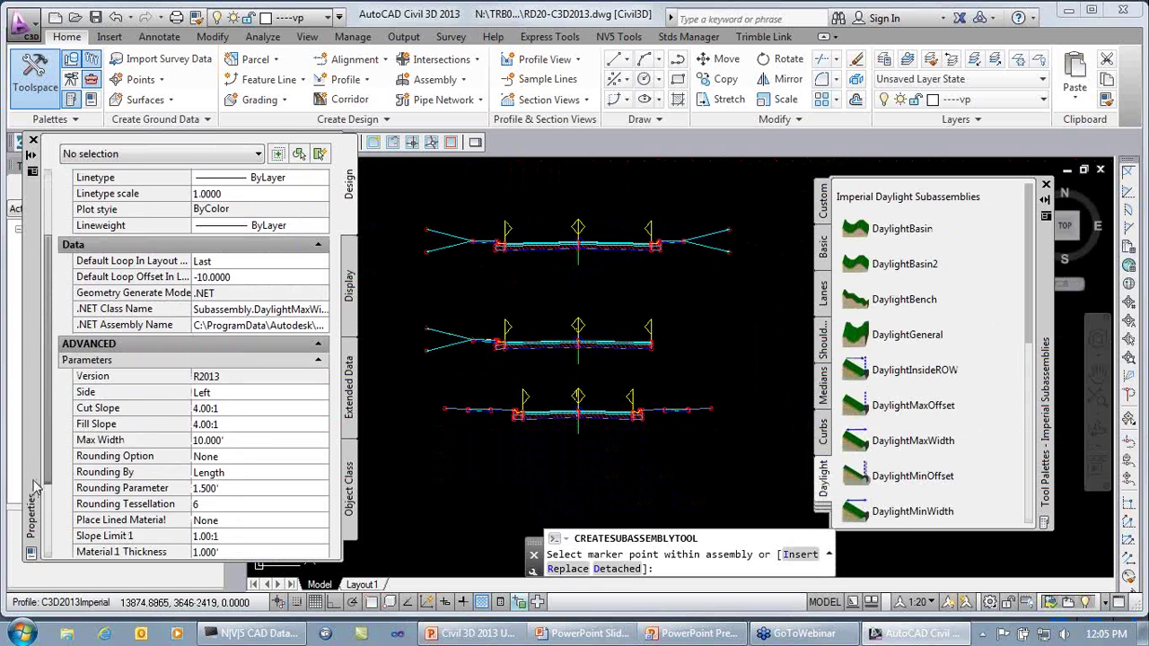
{"action": "left_click", "coordinate": [271, 439]}
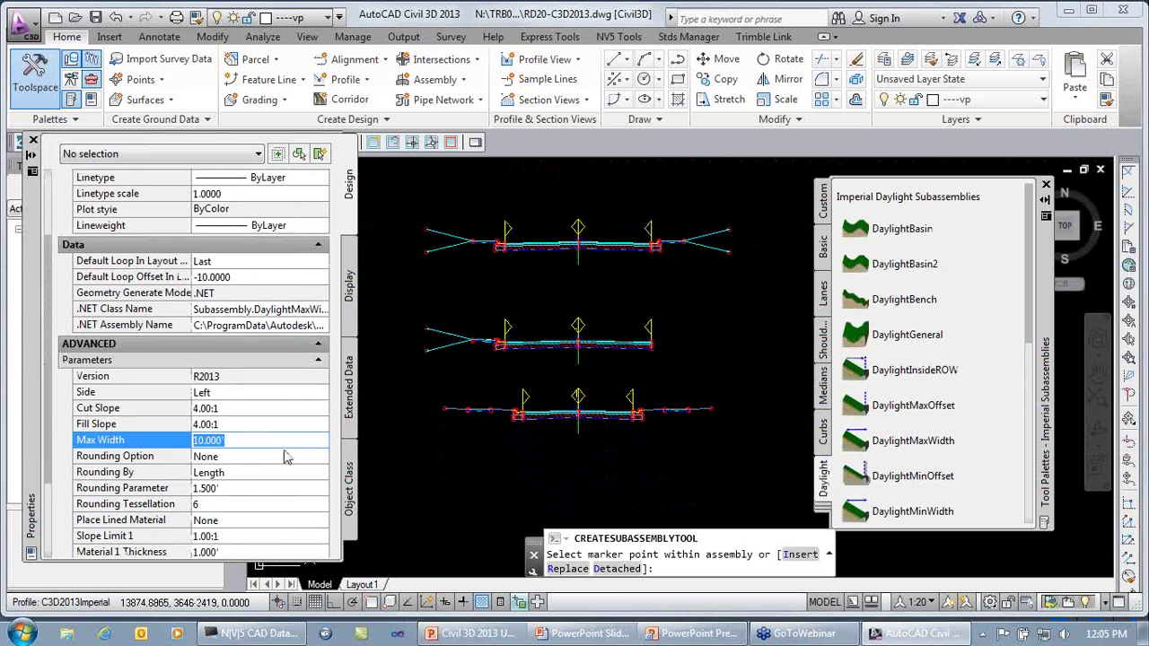
{"action": "type", "text": "30"}
{"action": "left_click", "coordinate": [284, 458]}
- Attach the daylight subassembly to the outermost sidewalk boulevard point on both the right and left sides of the new assembly
{"action": "scroll", "coordinate": [750, 395], "scroll_direction": "up", "scroll_amount": 4}
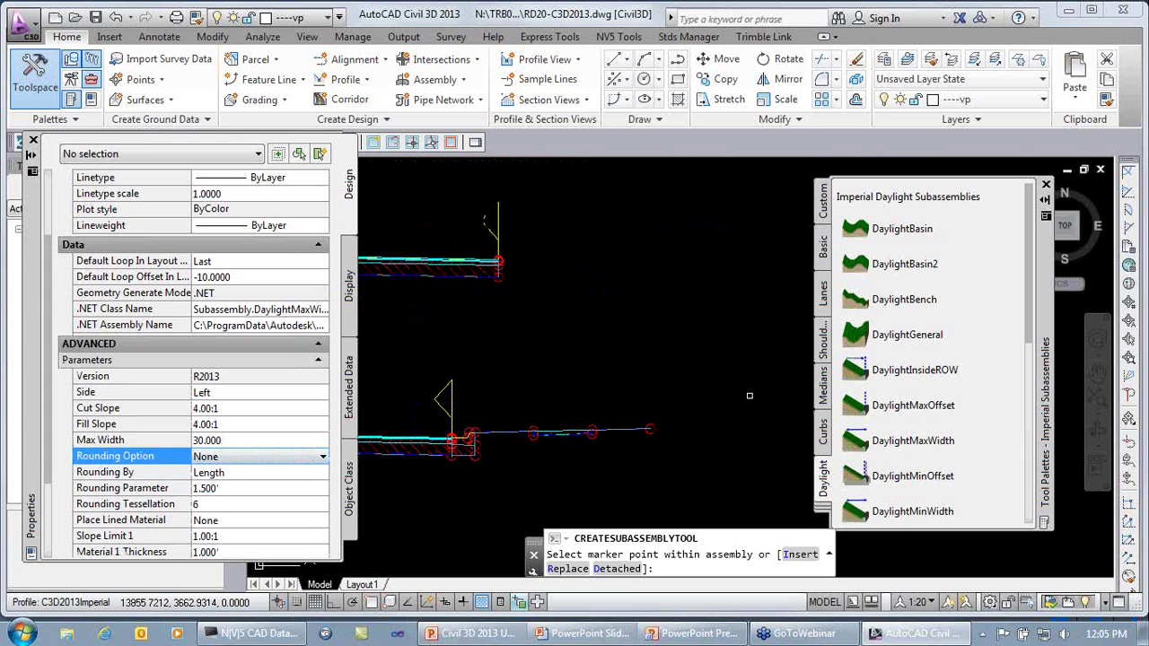
{"action": "scroll", "coordinate": [614, 466], "scroll_direction": "up", "scroll_amount": 2}
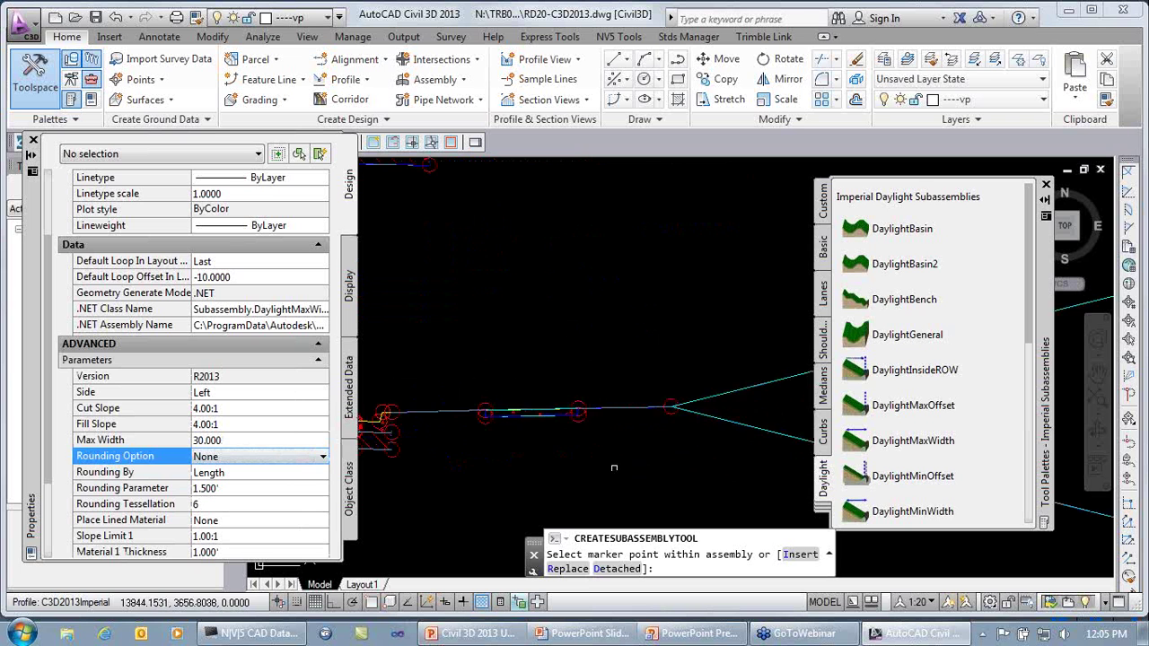
{"action": "scroll", "coordinate": [614, 468], "scroll_direction": "down", "scroll_amount": 5}
{"action": "middle_click_drag", "start_coordinate": [363, 469], "coordinate": [560, 457]}
{"action": "scroll", "coordinate": [554, 458], "scroll_direction": "up", "scroll_amount": 5}
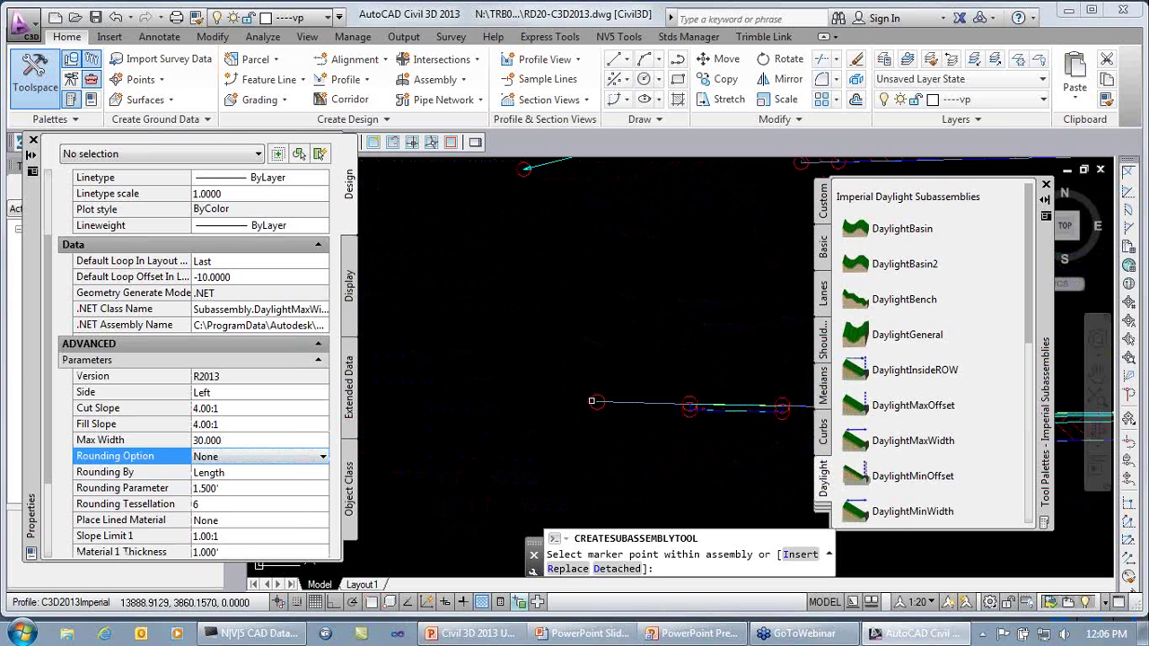
{"action": "scroll", "coordinate": [592, 401], "scroll_direction": "down", "scroll_amount": 5}
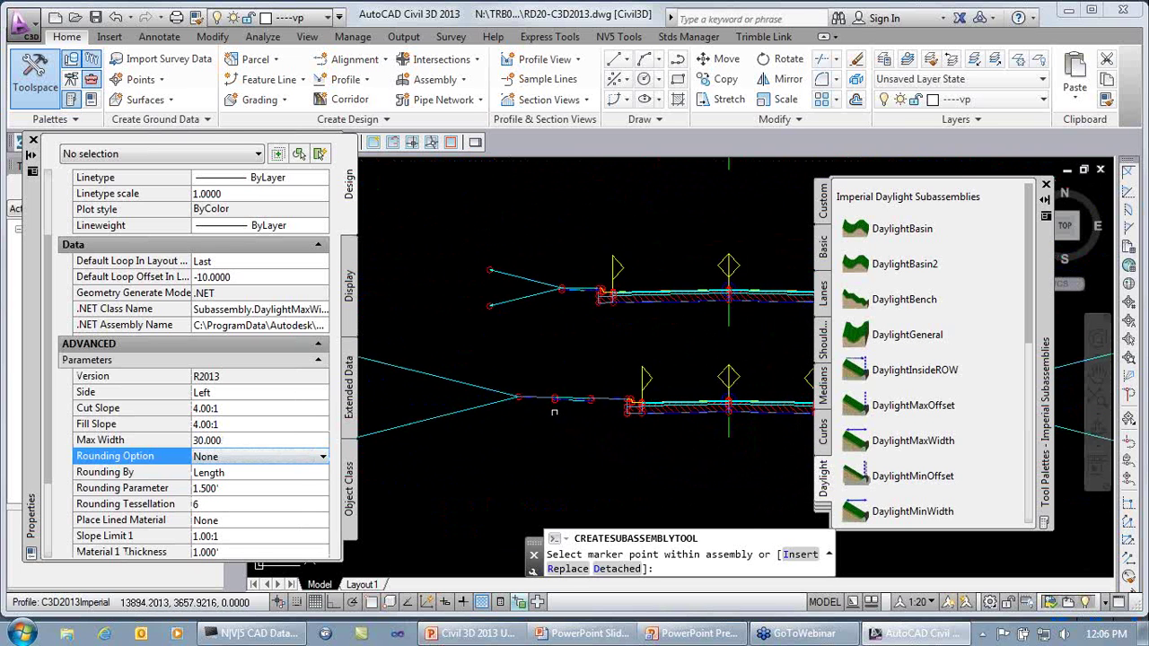
- End the running DaylightMaxWidth subassembly placement
{"action": "scroll", "coordinate": [554, 412], "scroll_direction": "down", "scroll_amount": 1}
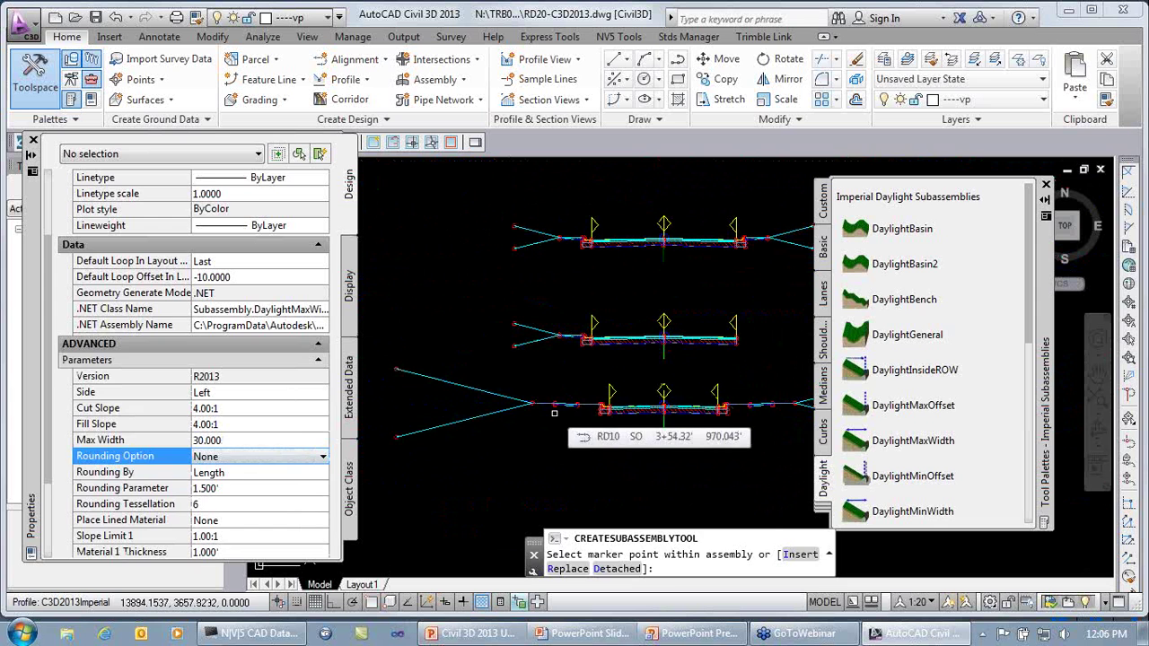
{"action": "key", "text": "Escape"}
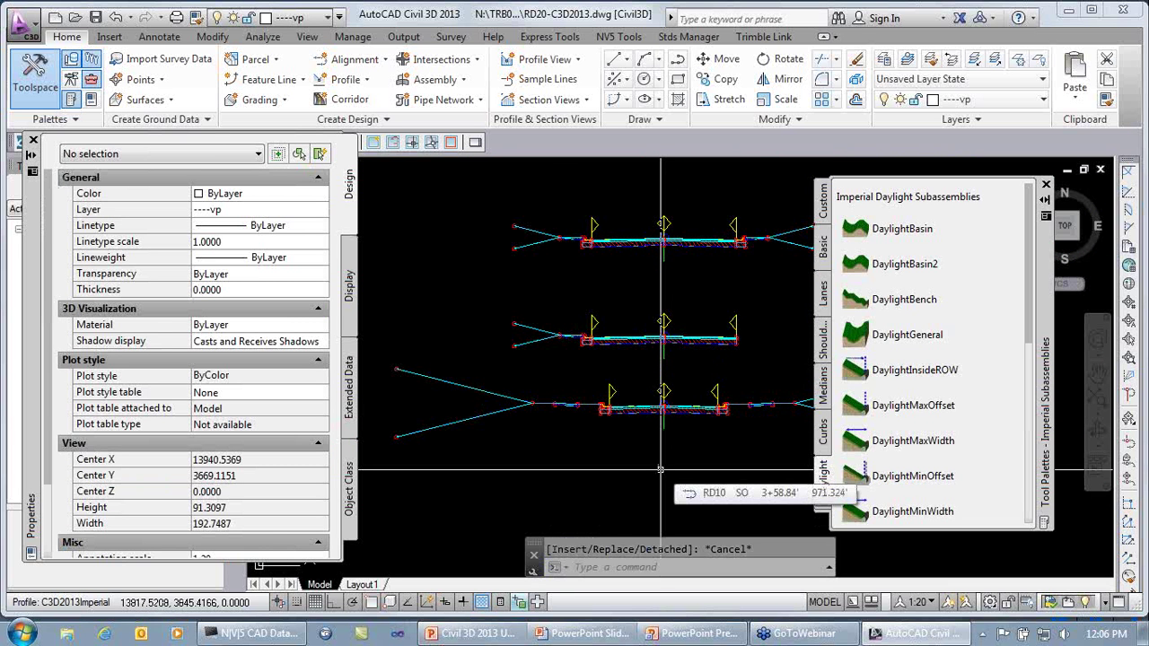
{"action": "middle_click_drag", "start_coordinate": [627, 372], "coordinate": [536, 368]}
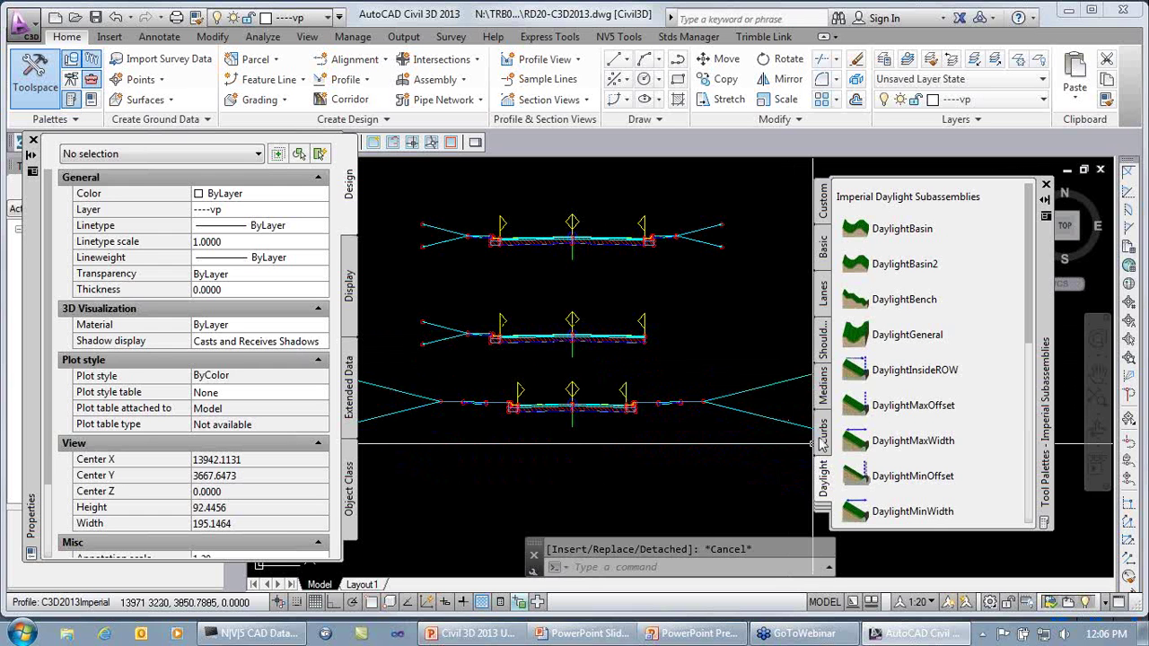
- Insert a LaneSuperelevationAOR subassembly with Side set to Right after the existing right lane of the lowest assembly
{"action": "left_click", "coordinate": [824, 298]}
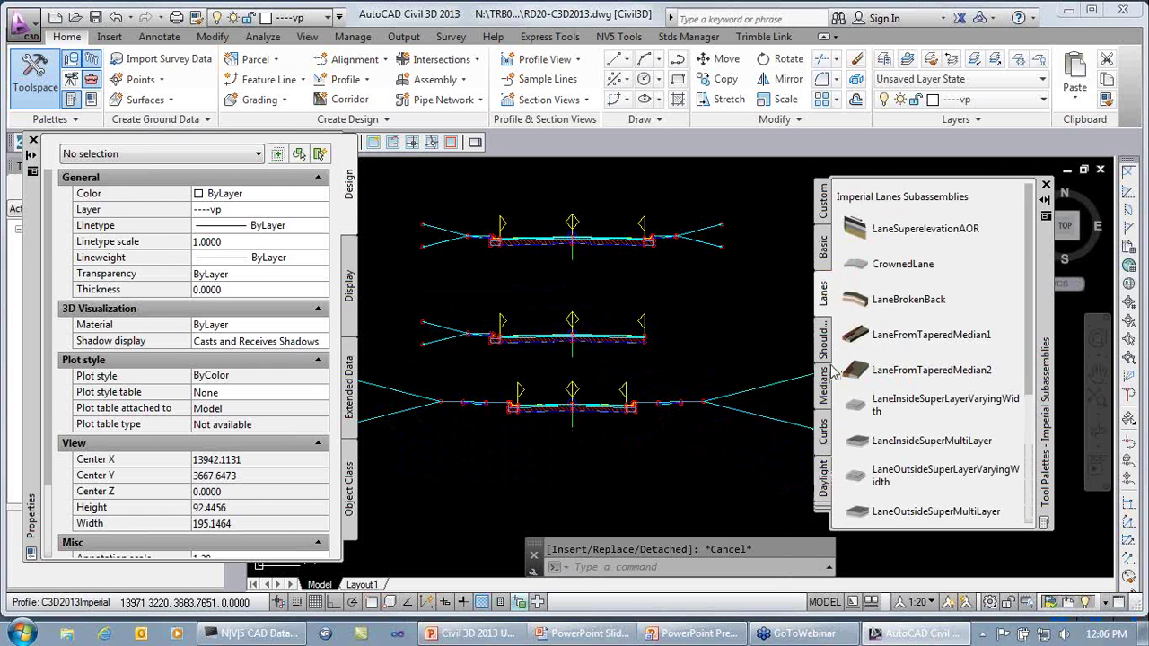
{"action": "left_click", "coordinate": [927, 230]}
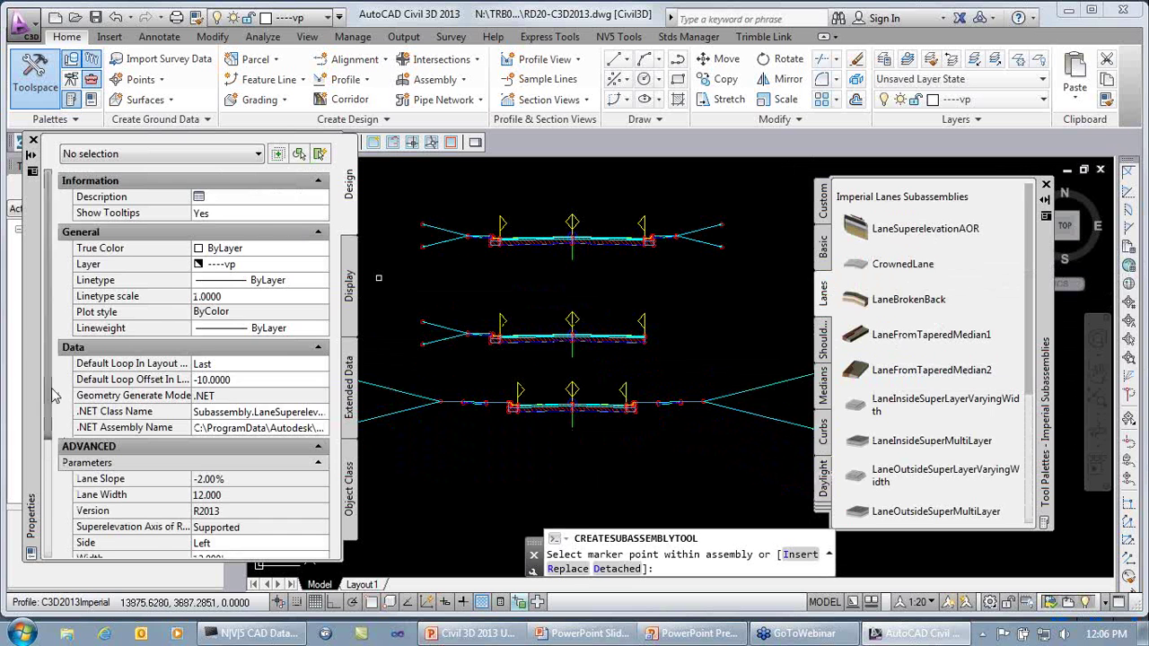
{"action": "left_click_drag", "start_coordinate": [50, 404], "coordinate": [29, 496]}
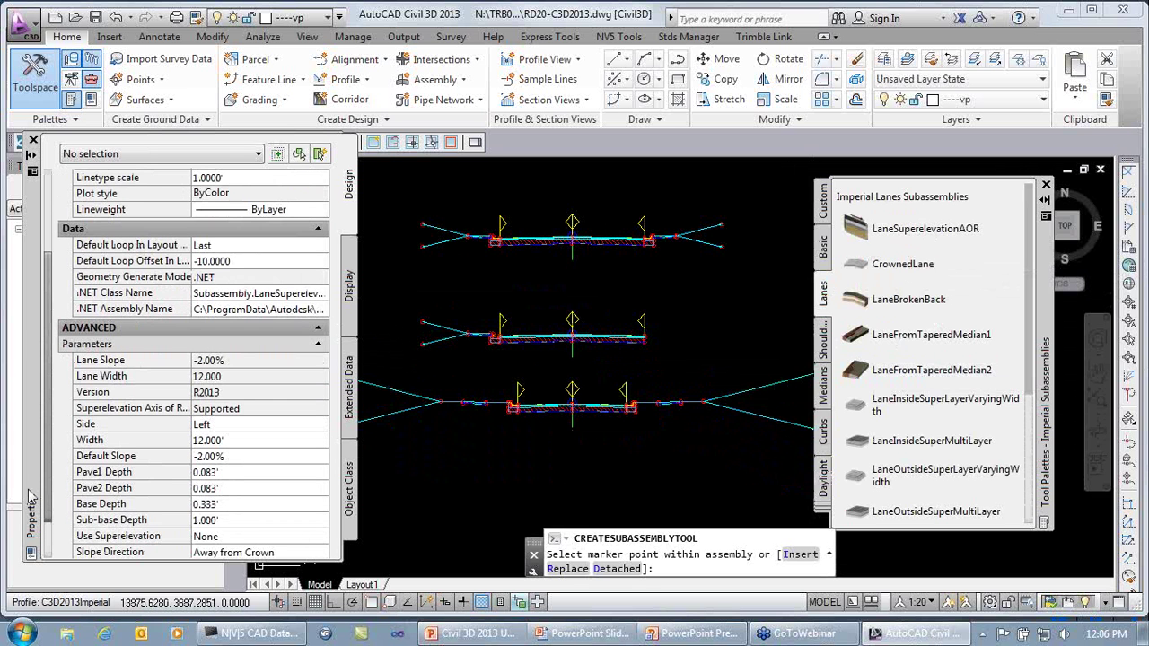
{"action": "left_click", "coordinate": [206, 425]}
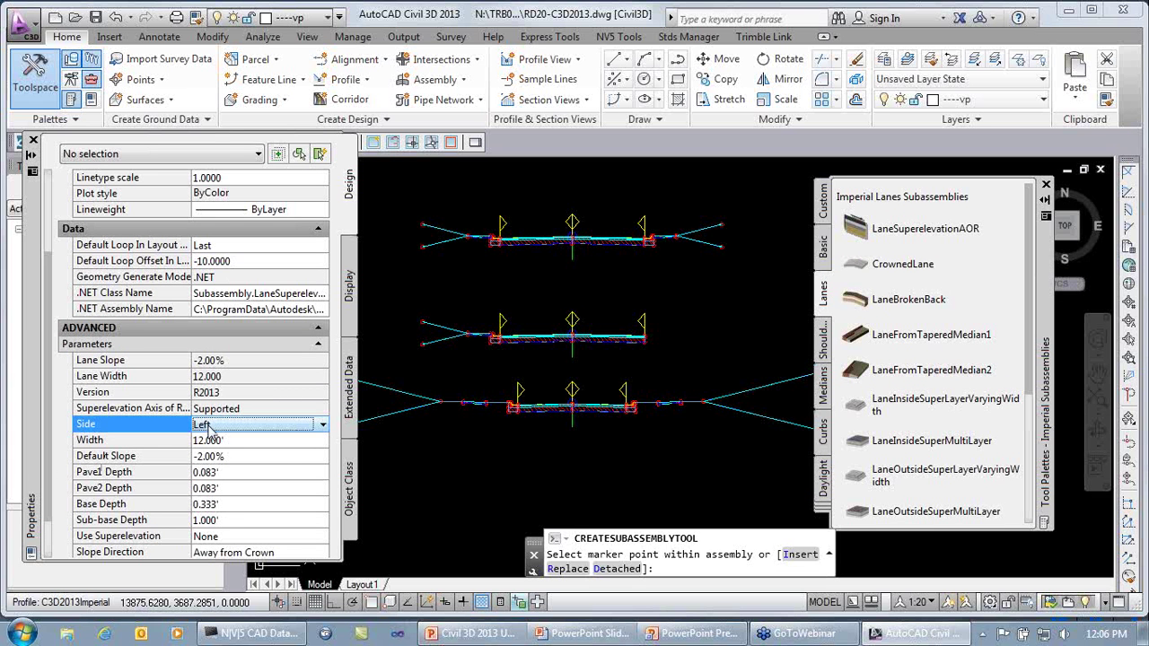
{"action": "left_click", "coordinate": [218, 429]}
{"action": "left_click", "coordinate": [220, 455]}
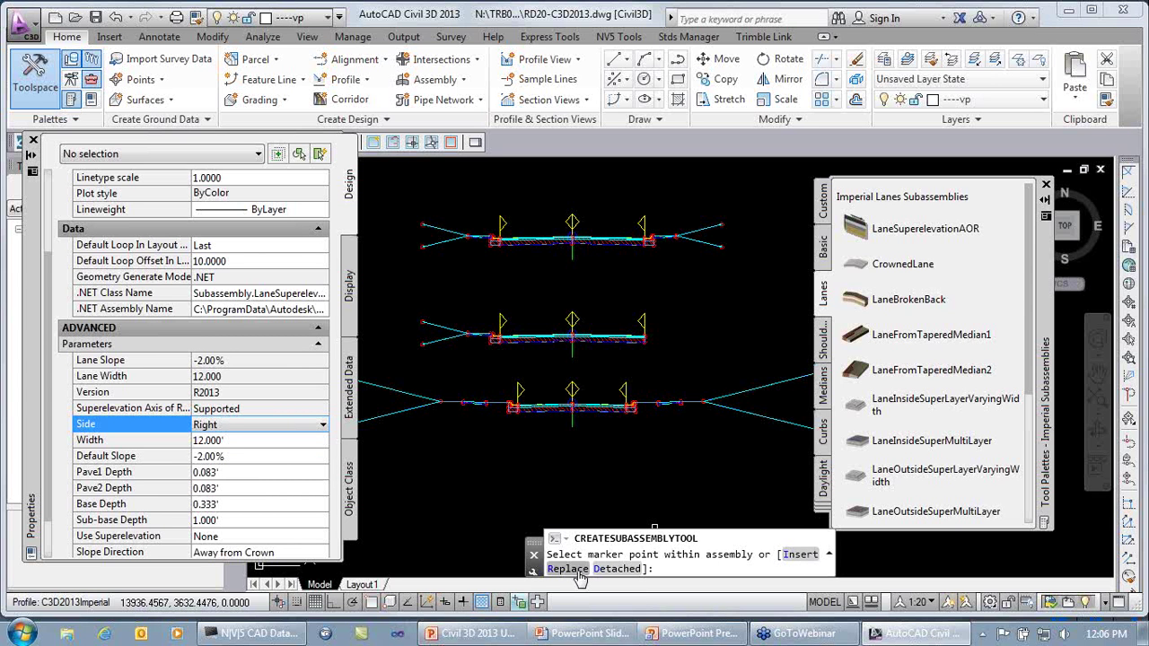
{"action": "left_click", "coordinate": [799, 556]}
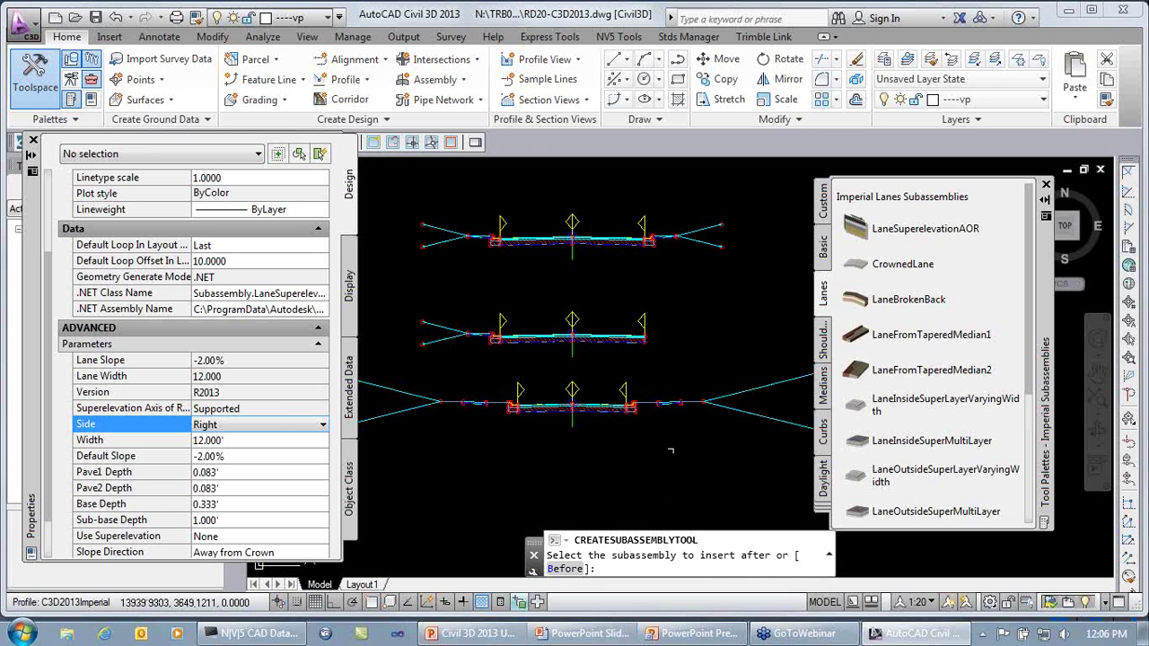
{"action": "scroll", "coordinate": [591, 410], "scroll_direction": "up", "scroll_amount": 6}
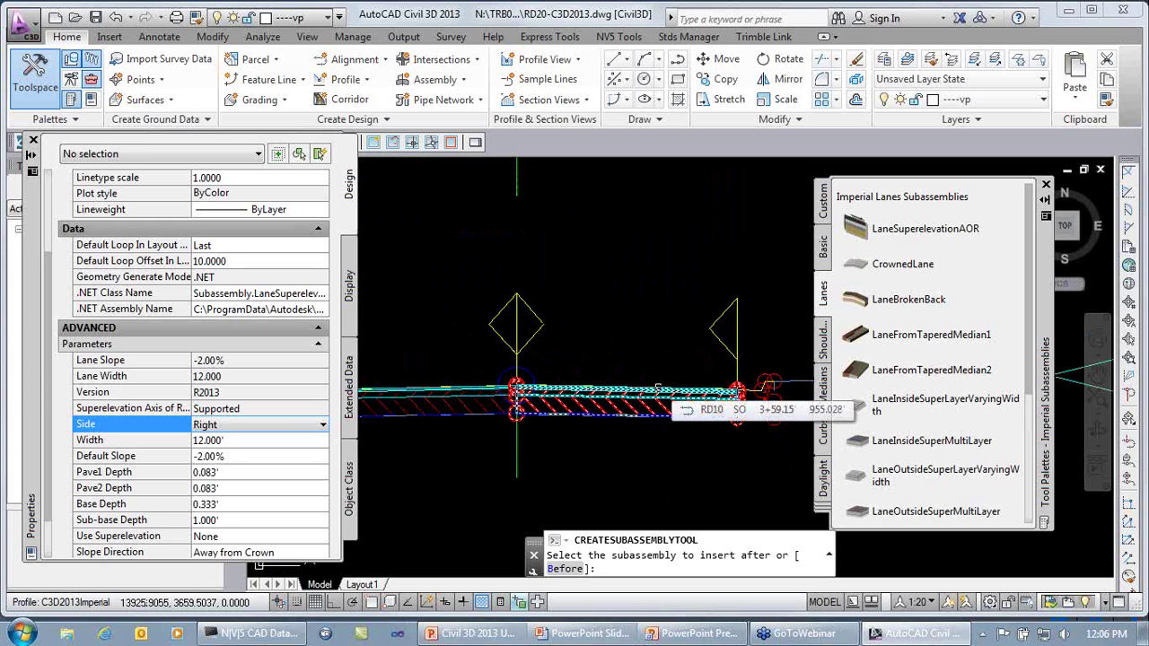
{"action": "left_click", "coordinate": [660, 392]}
{"action": "scroll", "coordinate": [552, 423], "scroll_direction": "down", "scroll_amount": 3}
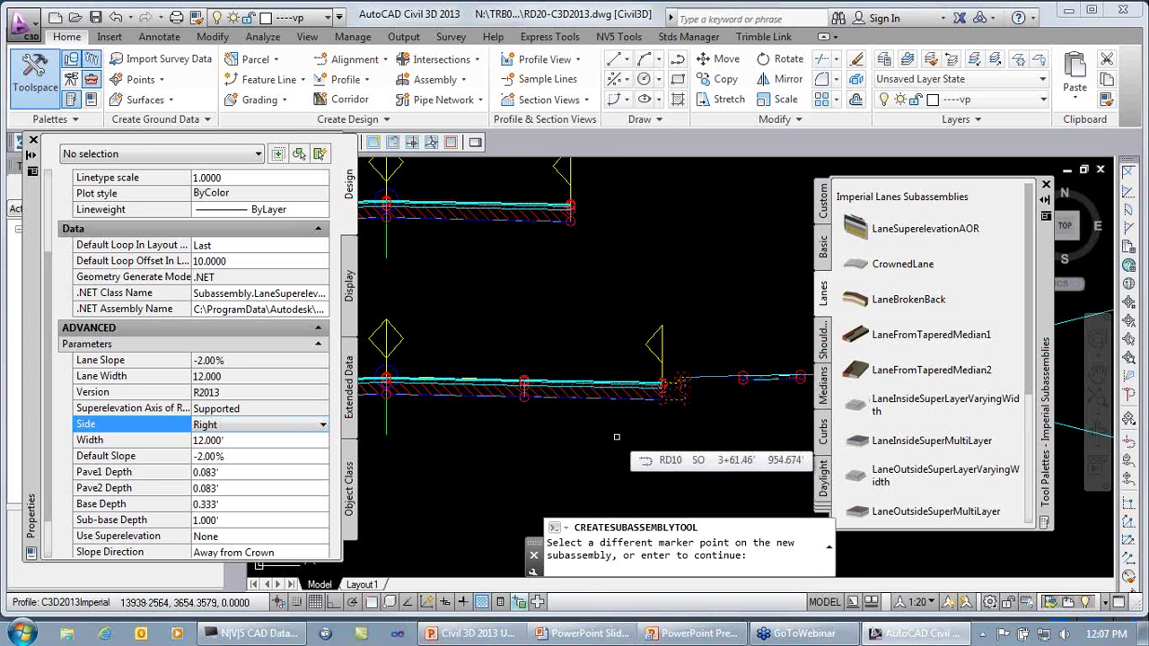
{"action": "key", "text": "Return"}
{"action": "key", "text": "Return"}
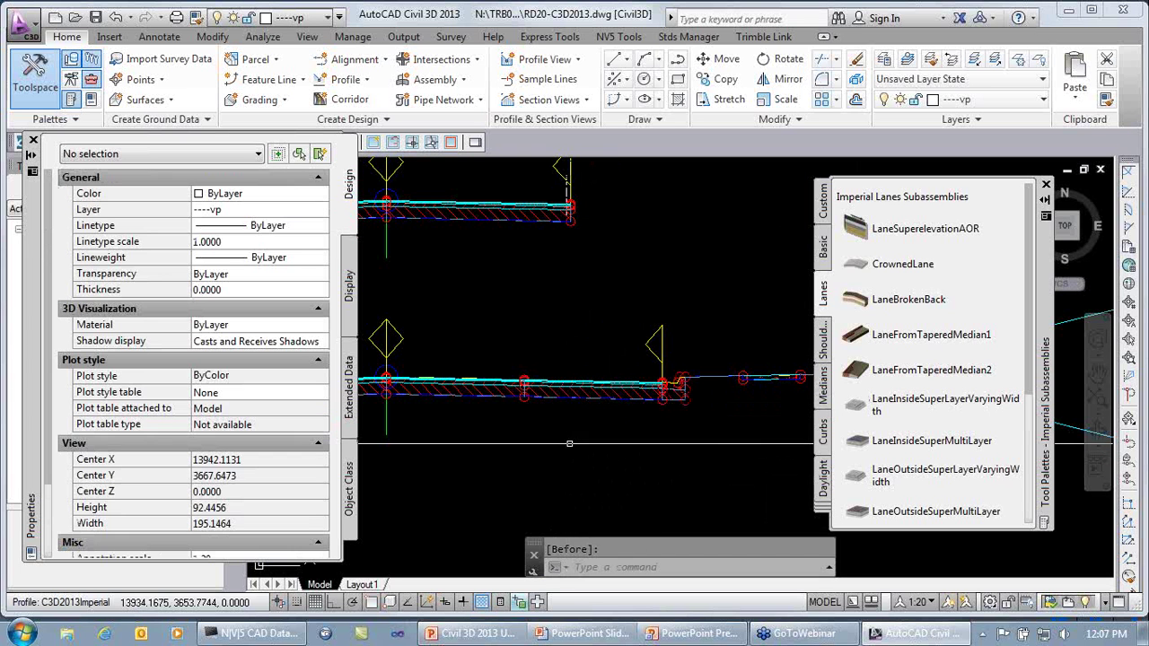
{"action": "left_click", "coordinate": [673, 393]}
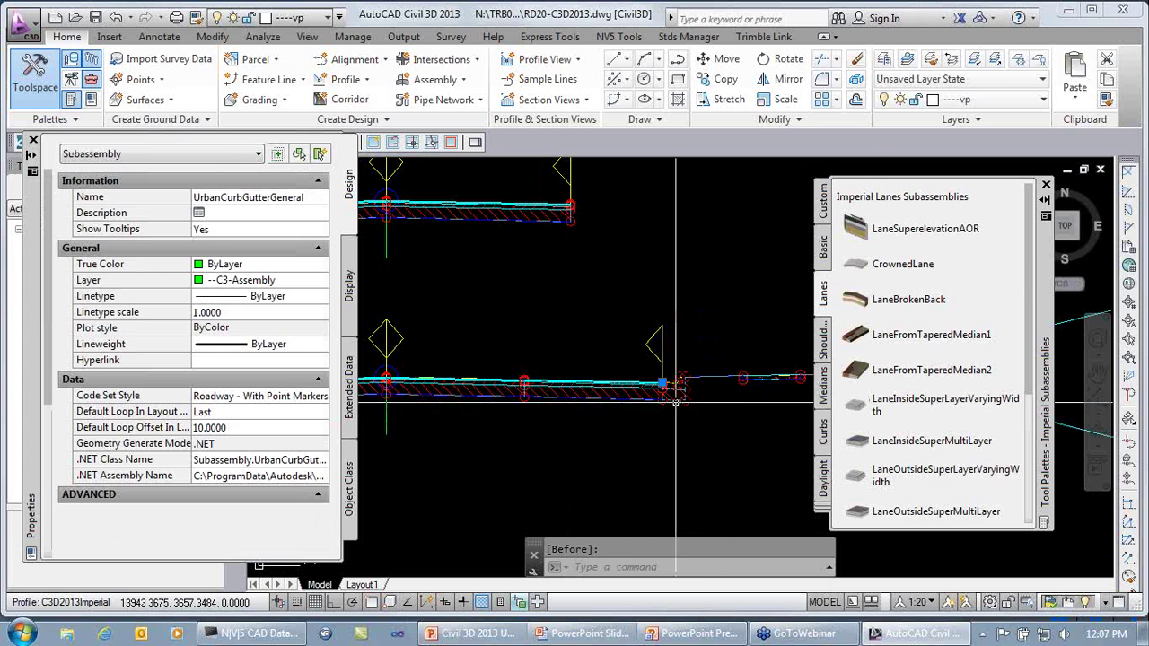
{"action": "right_click", "coordinate": [673, 435]}
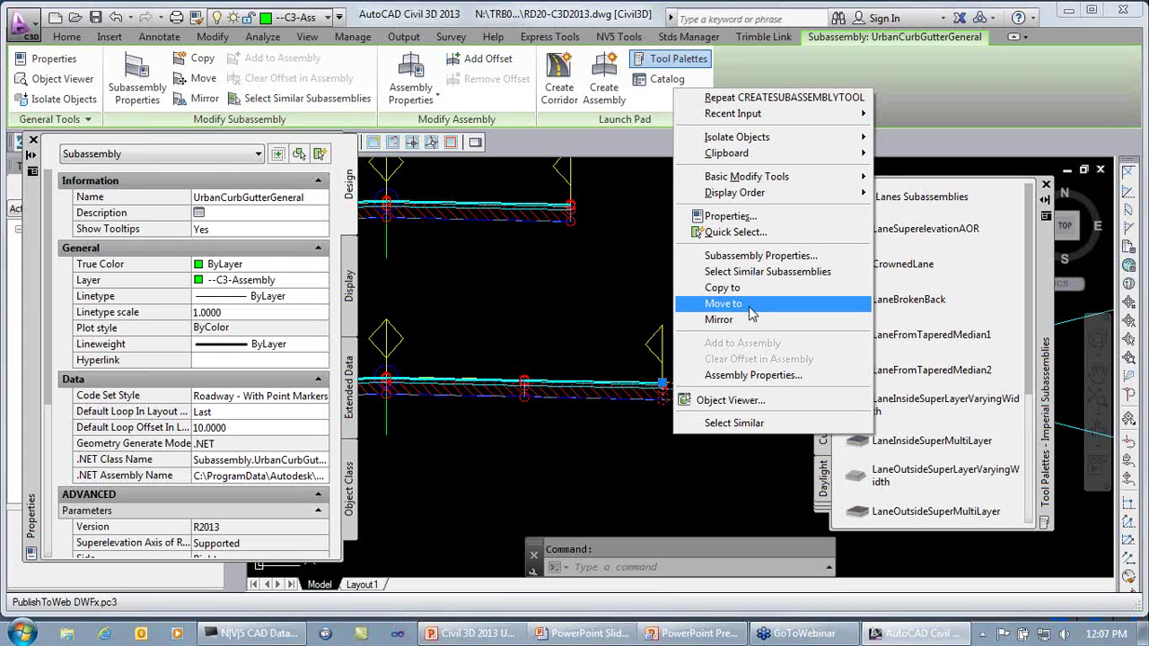
{"action": "left_click", "coordinate": [558, 453]}
{"action": "key", "text": "Escape"}
- Review the right-side lanes and curb in the construction list of the lowest assembly's properties, leaving them unedited
{"action": "left_click", "coordinate": [386, 421]}
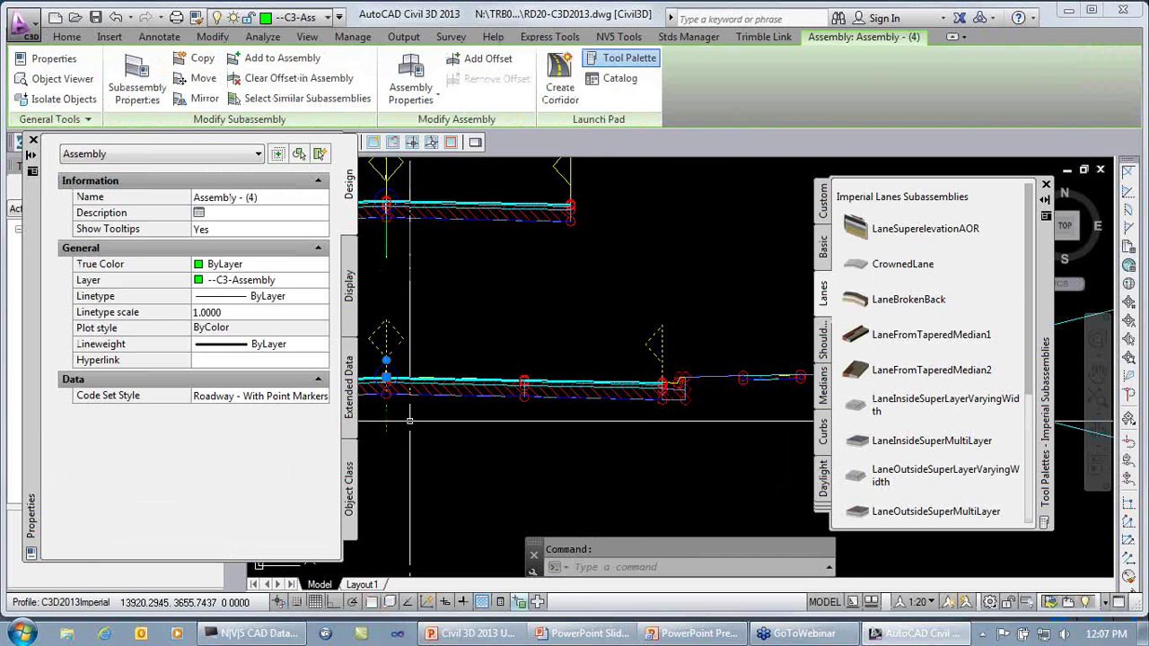
{"action": "right_click", "coordinate": [410, 421]}
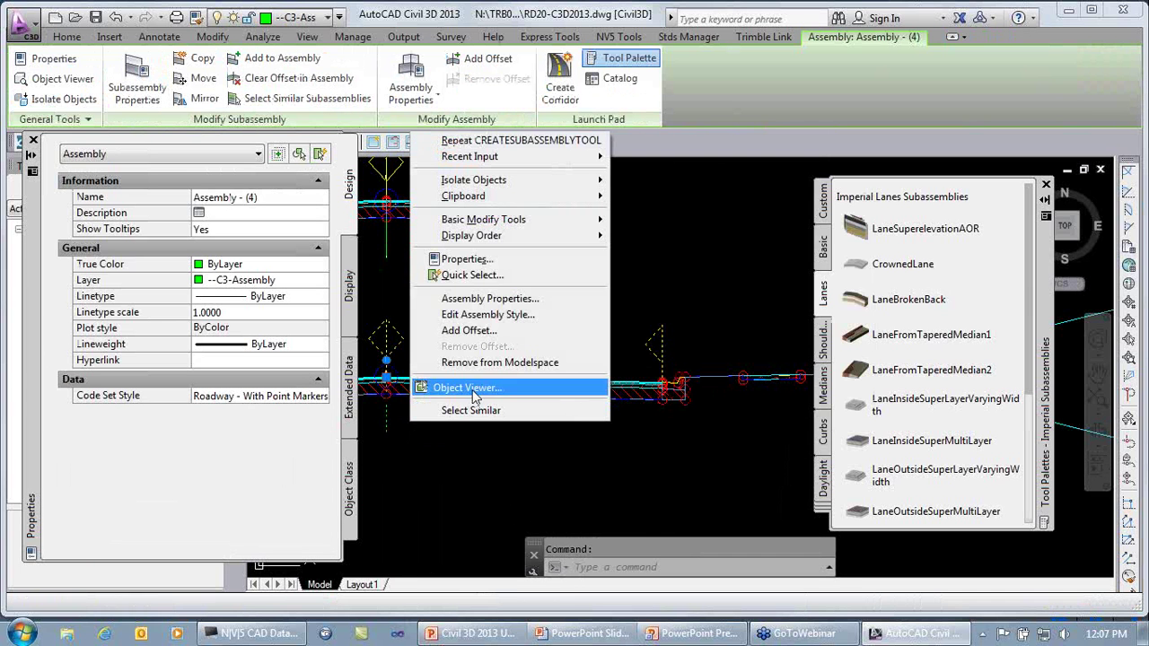
{"action": "left_click", "coordinate": [485, 298]}
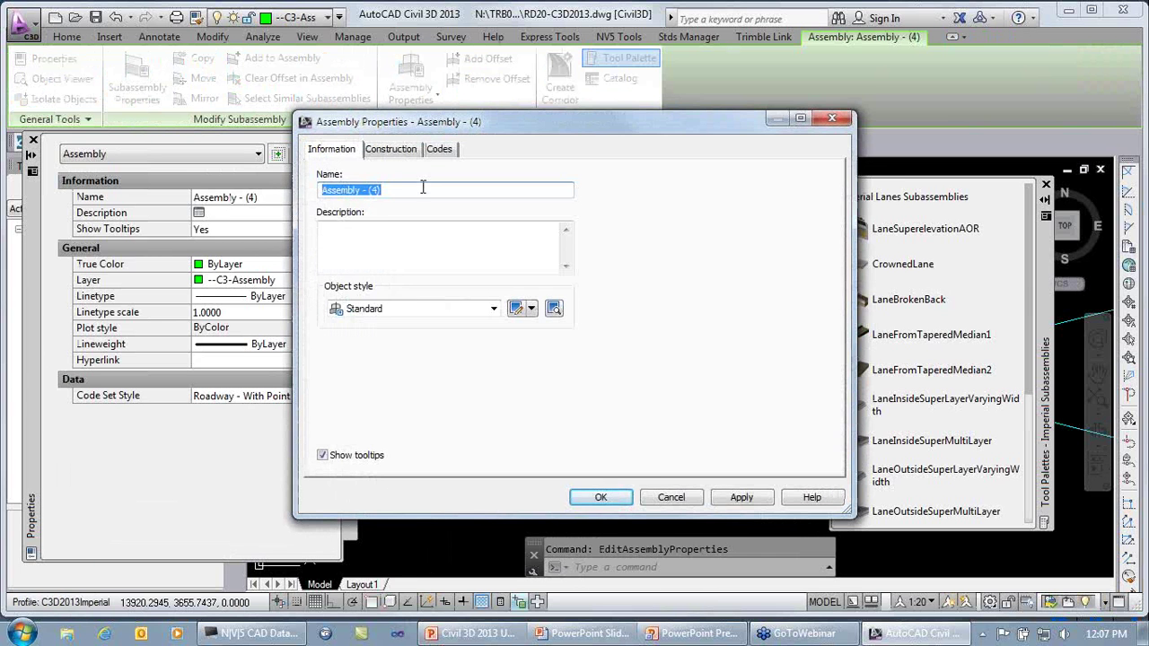
{"action": "left_click", "coordinate": [408, 155]}
{"action": "left_click", "coordinate": [456, 265]}
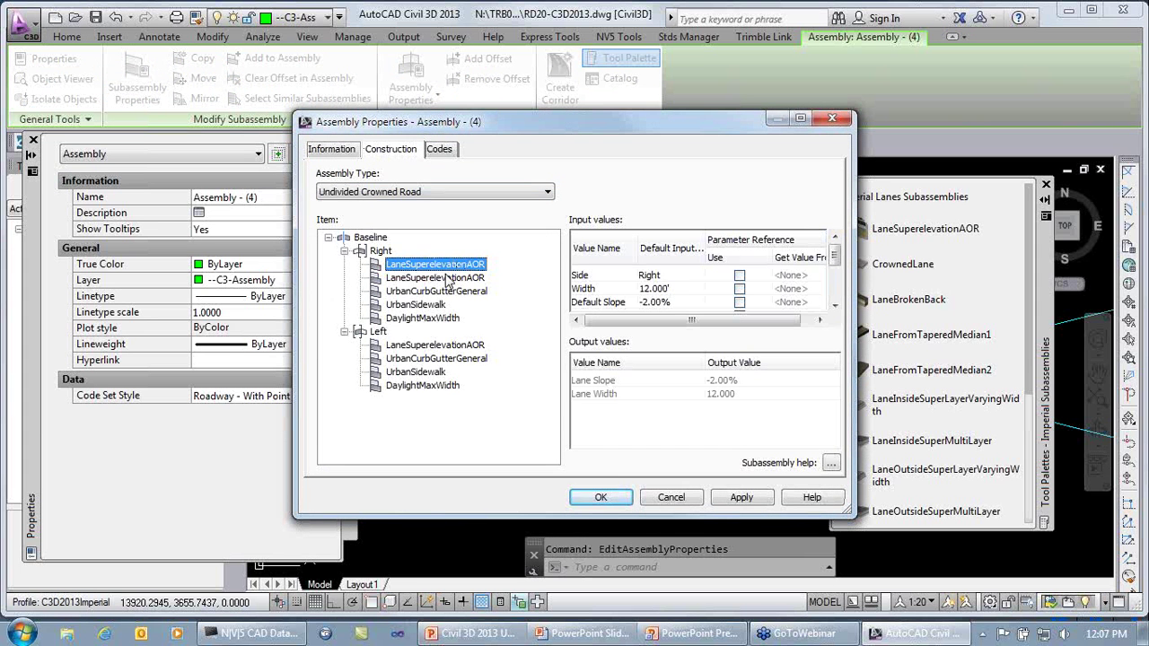
{"action": "left_click", "coordinate": [449, 278]}
{"action": "left_click", "coordinate": [446, 291]}
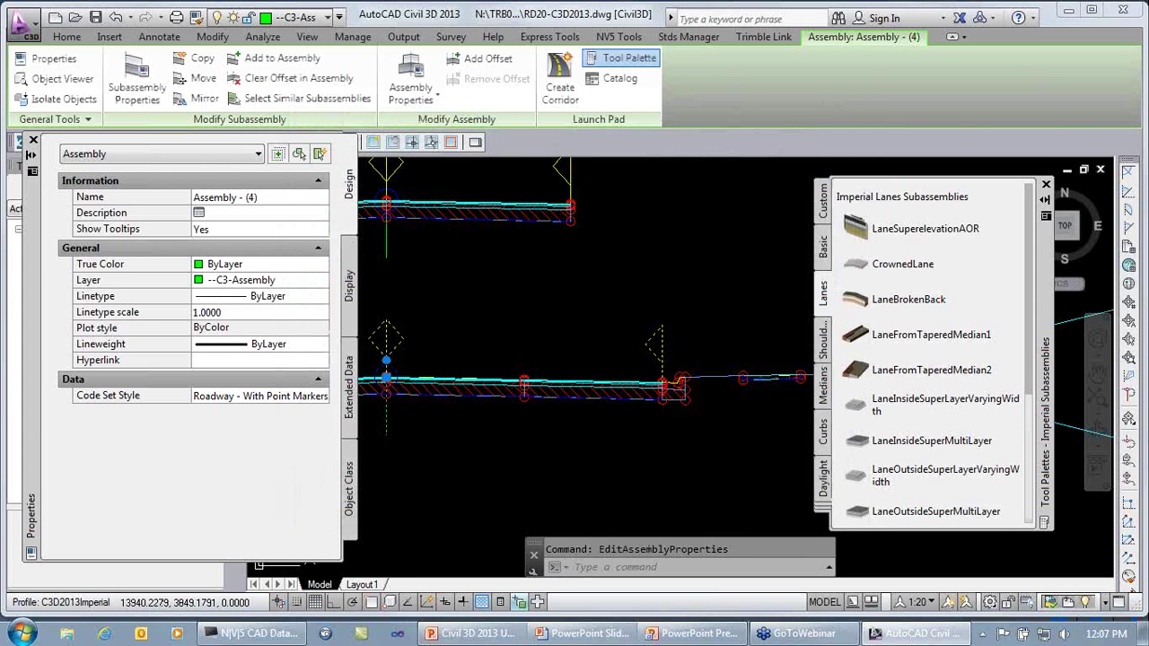
{"action": "left_click", "coordinate": [670, 498]}
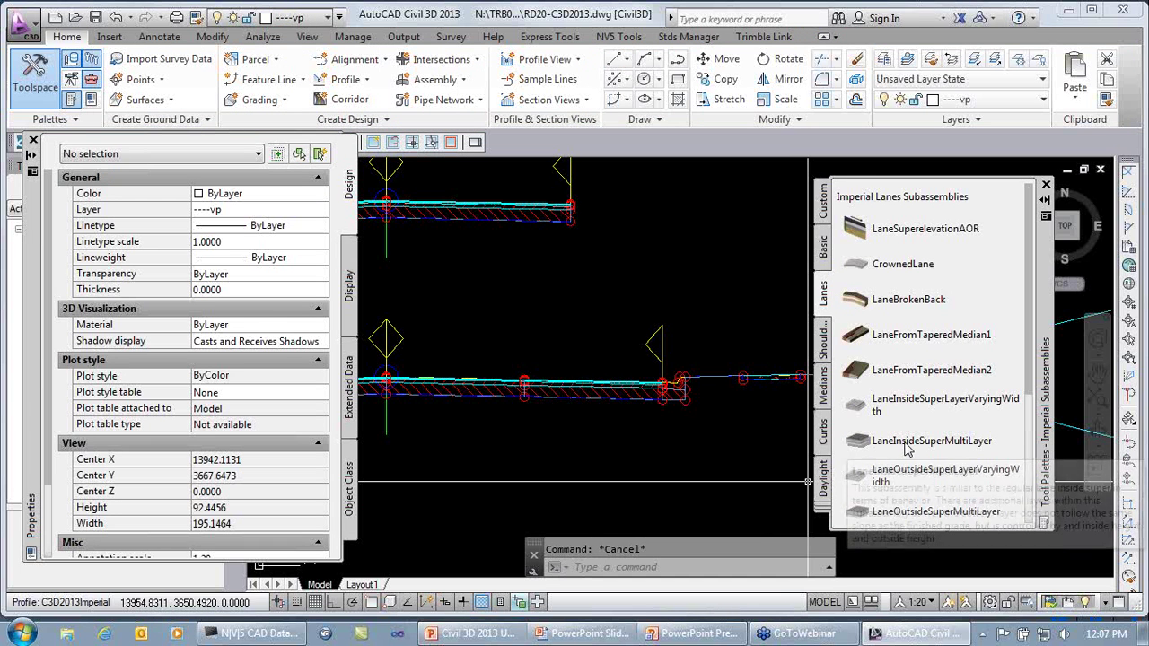
- Replace the outer right lane of the lowest assembly with a LaneParabolic subassembly
{"action": "scroll", "coordinate": [1021, 469], "scroll_direction": "down", "scroll_amount": 3}
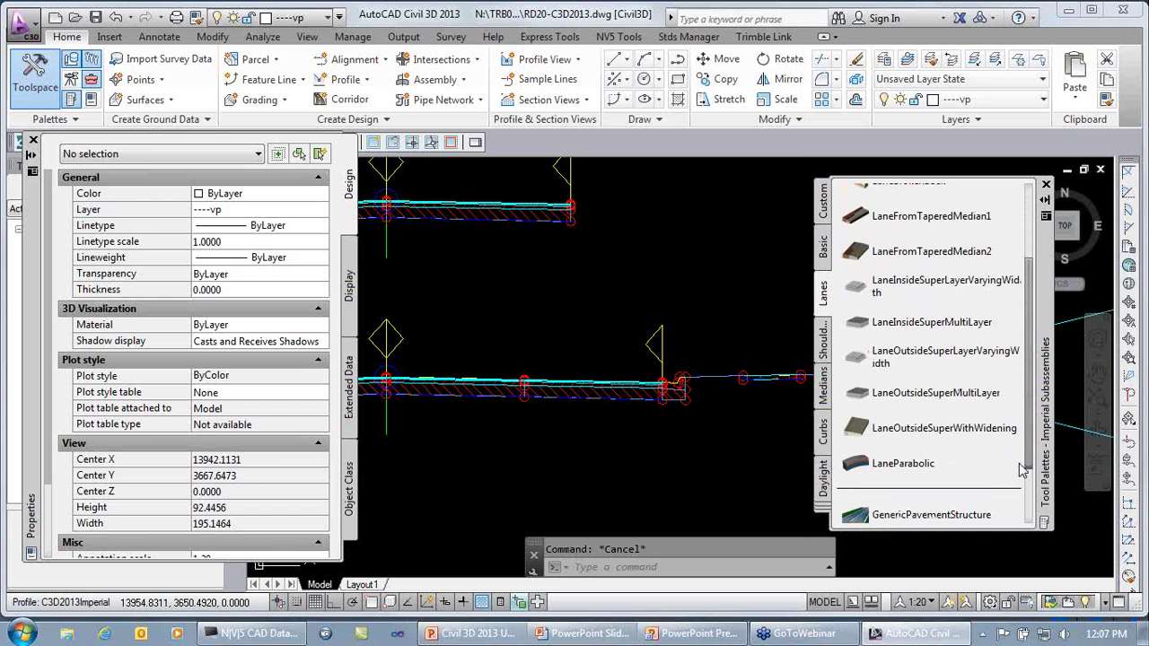
{"action": "left_click", "coordinate": [920, 467]}
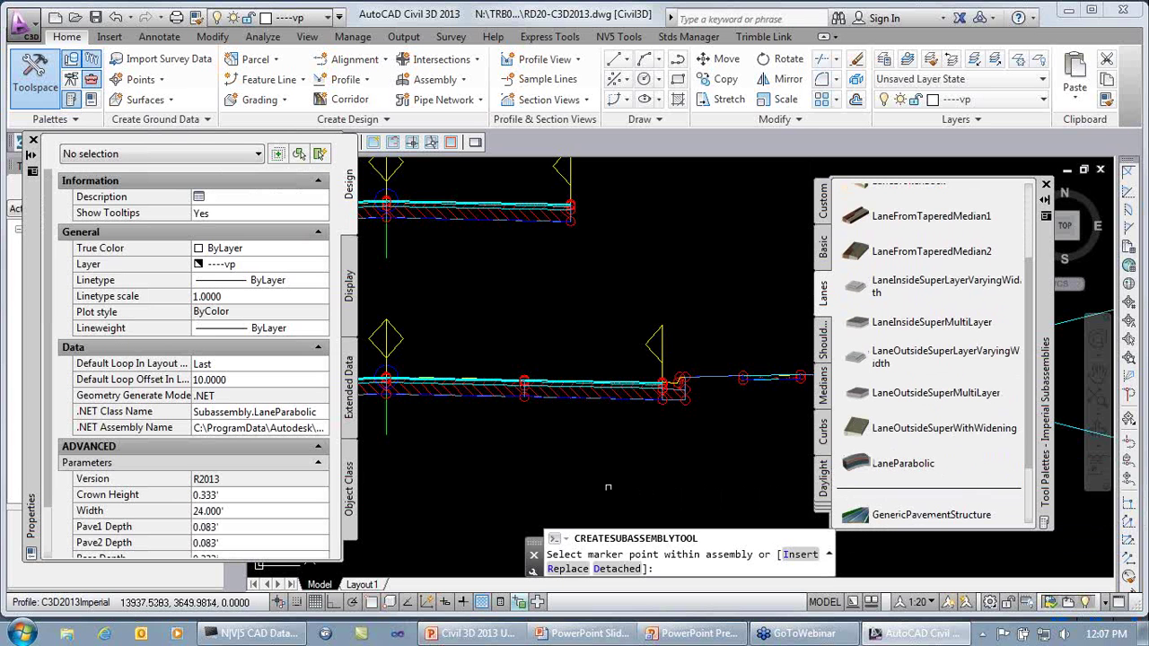
{"action": "left_click", "coordinate": [569, 569]}
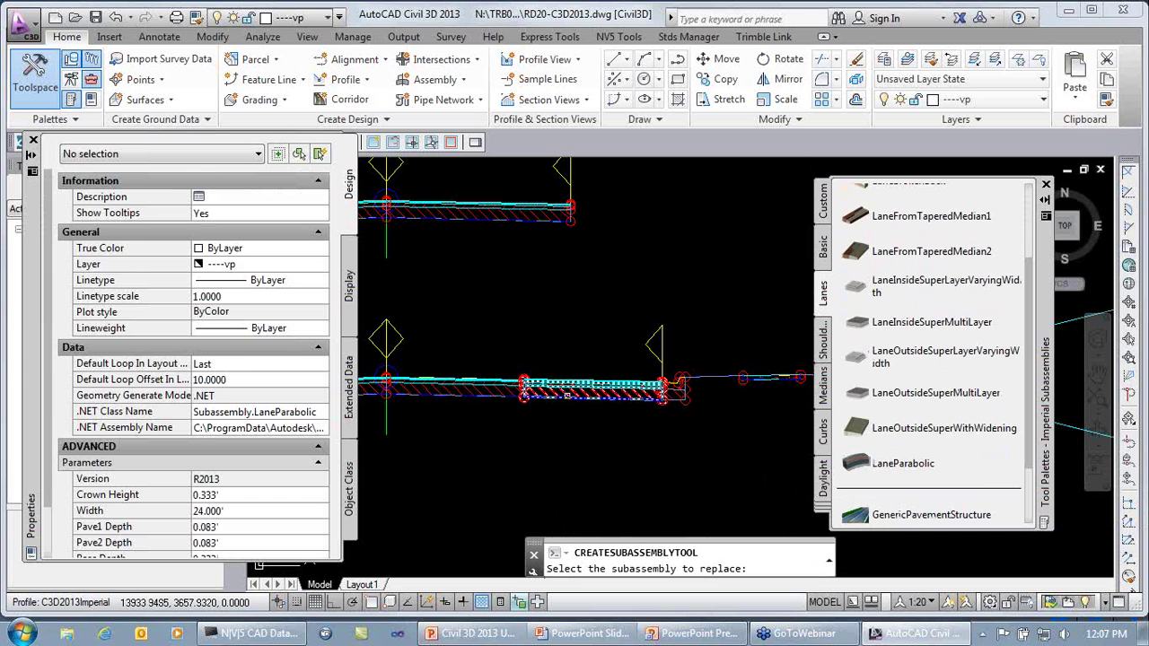
{"action": "left_click", "coordinate": [571, 388]}
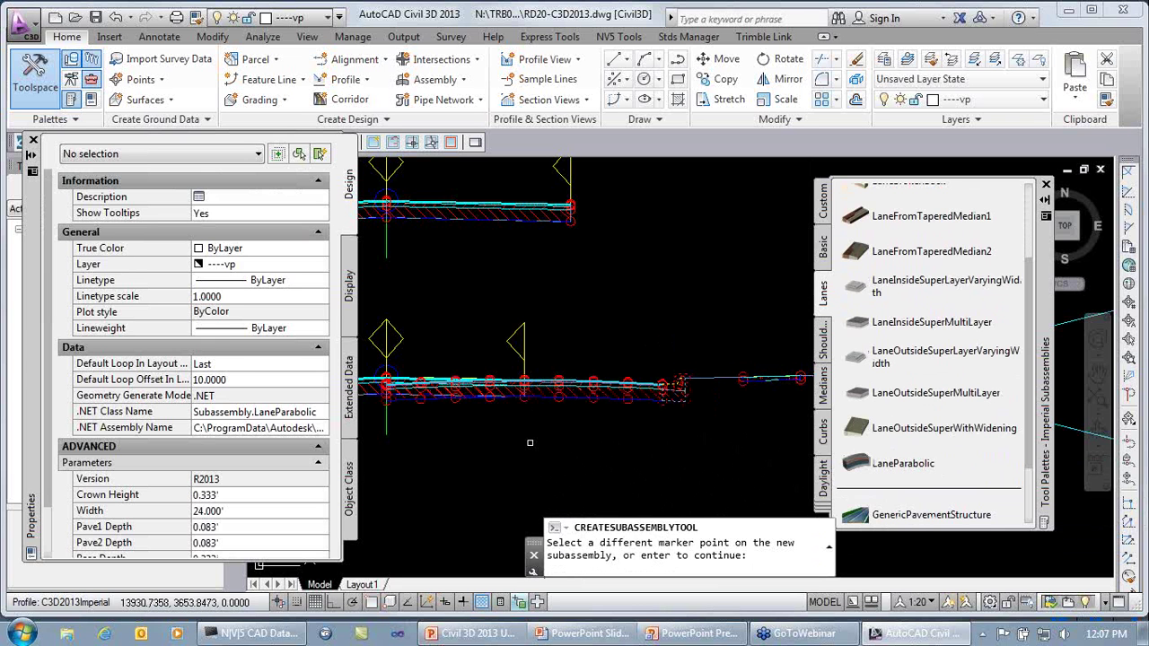
{"action": "key", "text": "Return"}
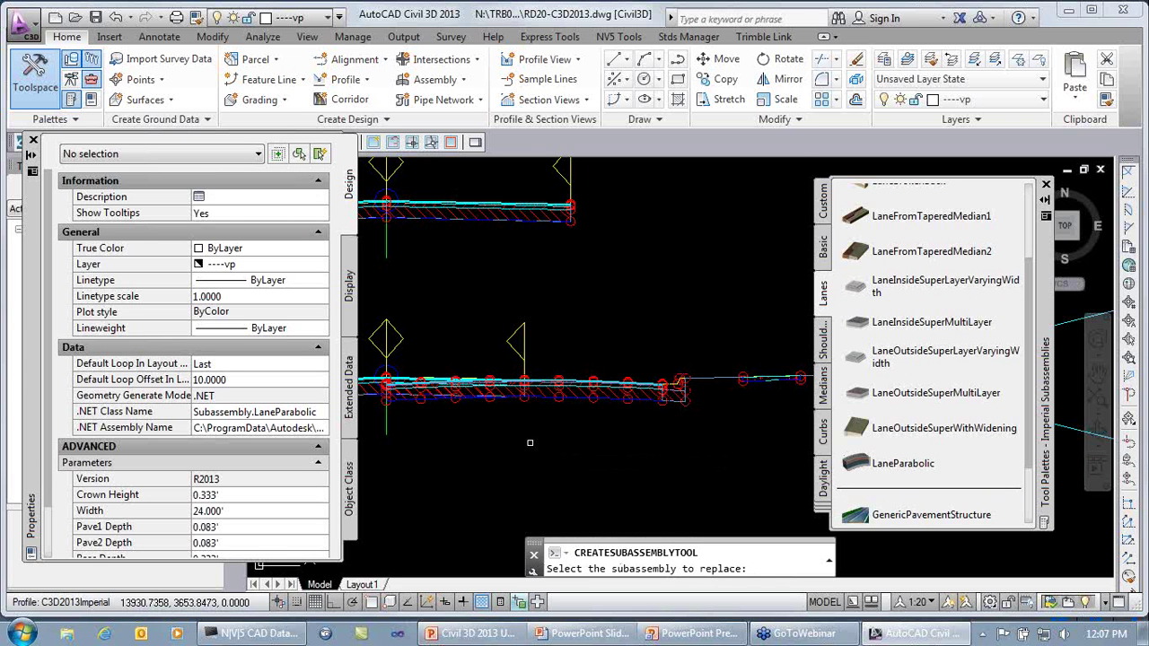
{"action": "key", "text": "Return"}
- Erase the LaneParabolic subassembly from the lowest assembly
{"action": "left_click", "coordinate": [553, 395]}
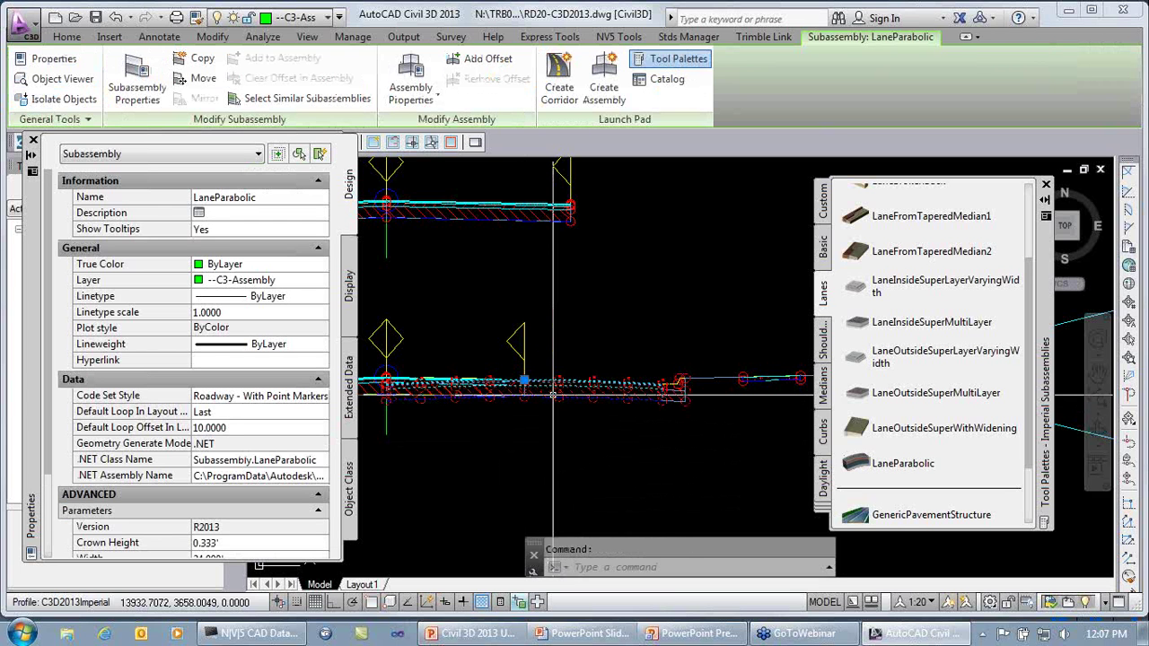
{"action": "type", "text": "e"}
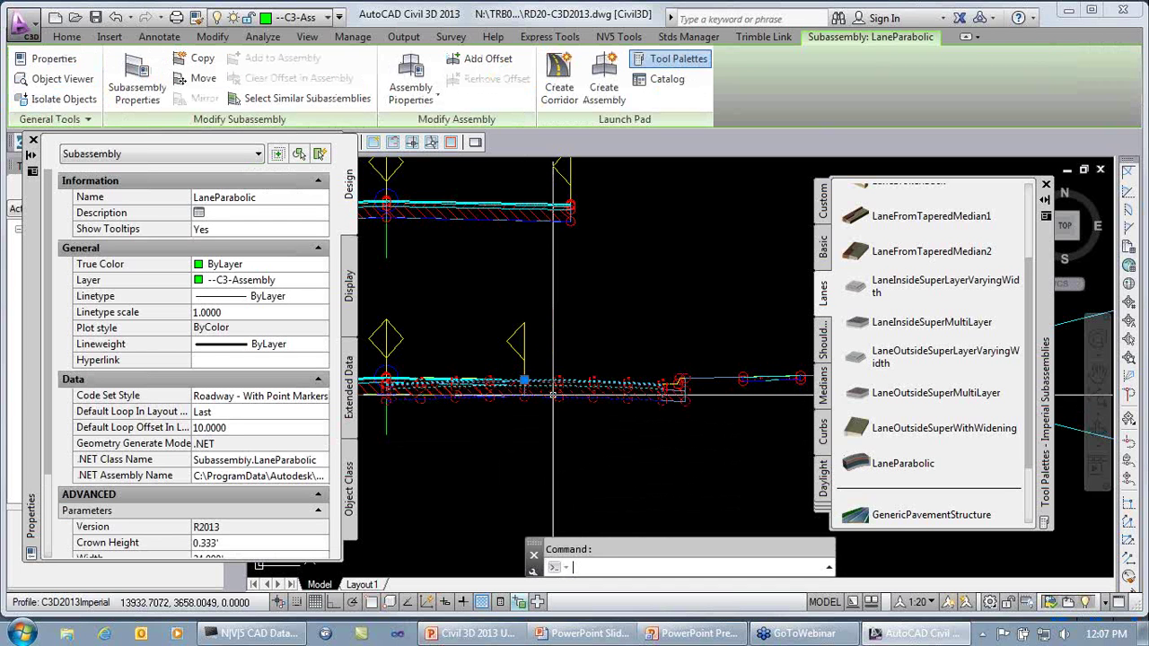
{"action": "key", "text": "Return"}
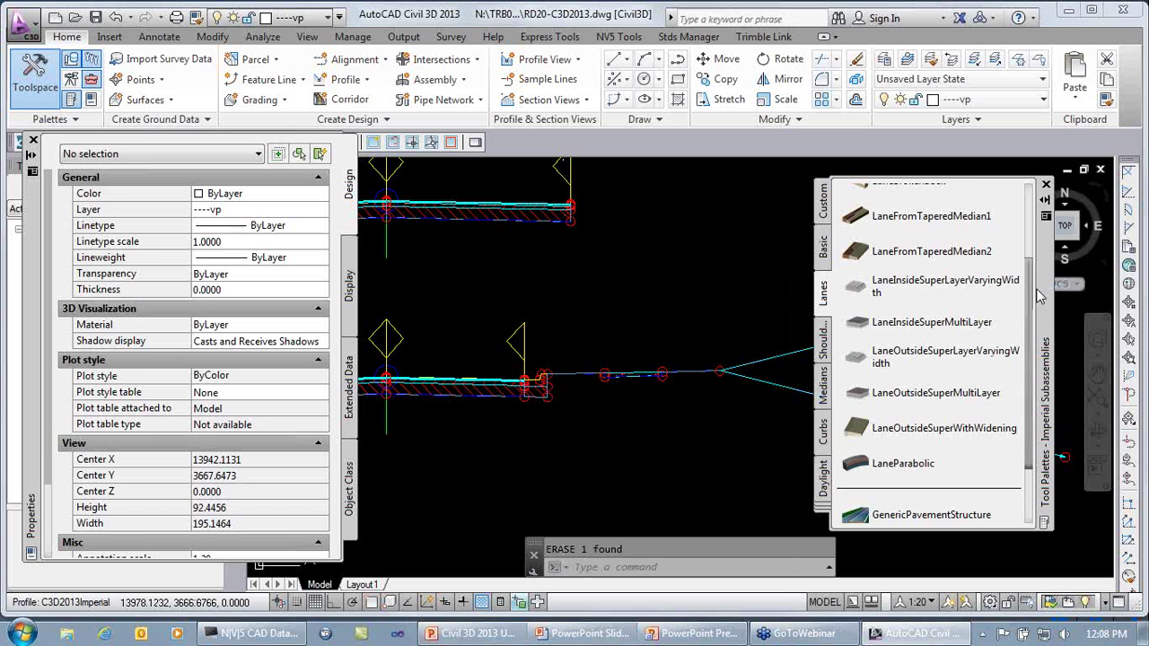
- Replace the right curb and gutter of the lowest assembly with a right-side LaneSuperelevationAOR subassembly
{"action": "left_click_drag", "start_coordinate": [1028, 288], "coordinate": [1030, 217]}
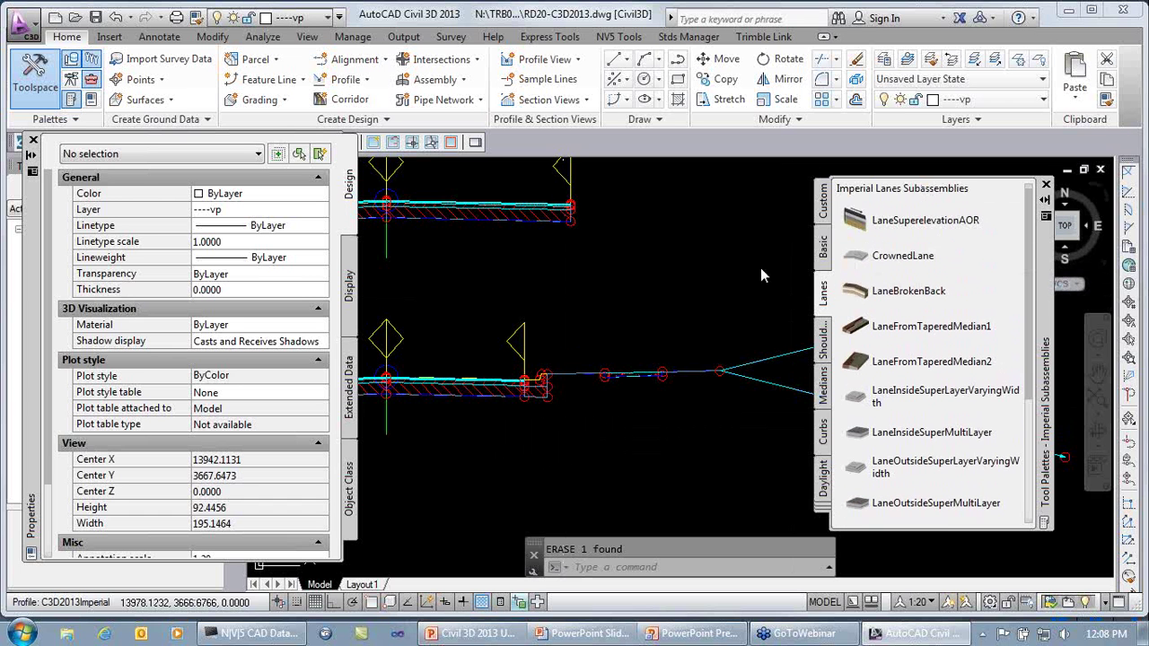
{"action": "left_click", "coordinate": [914, 222]}
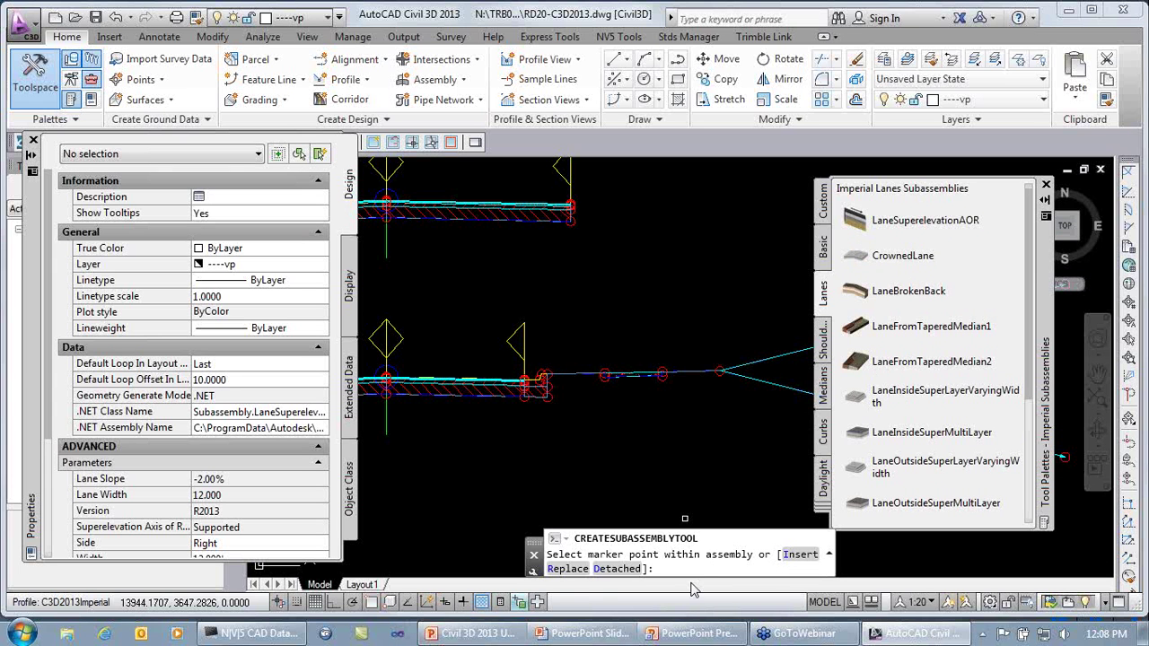
{"action": "left_click", "coordinate": [567, 569]}
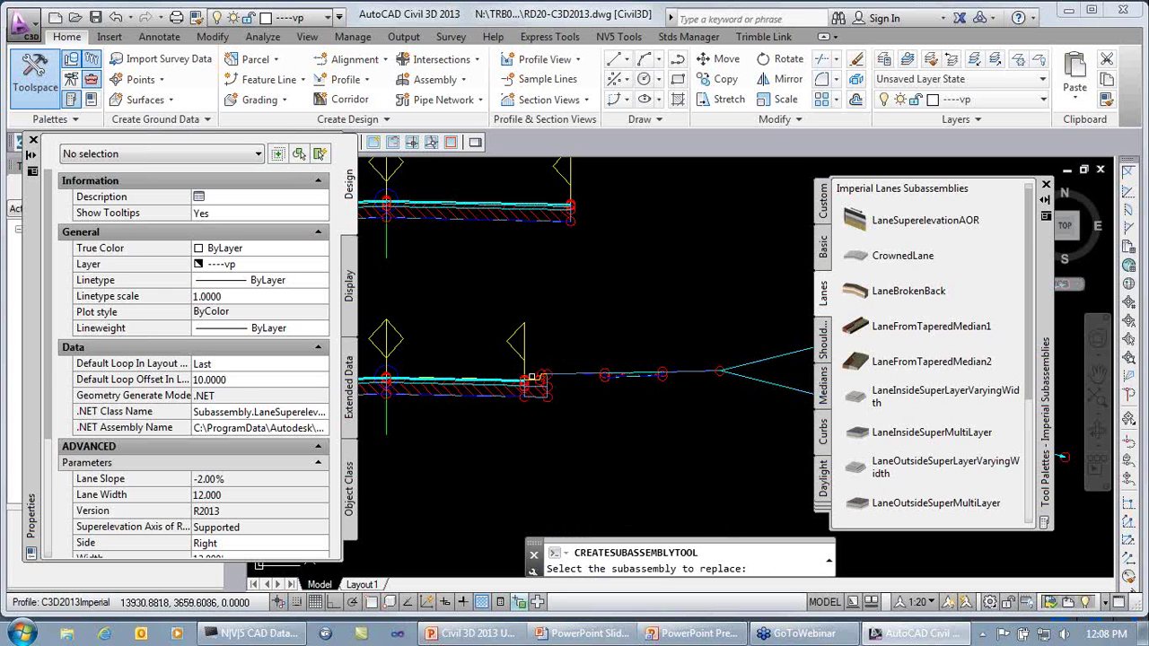
{"action": "left_click", "coordinate": [538, 383]}
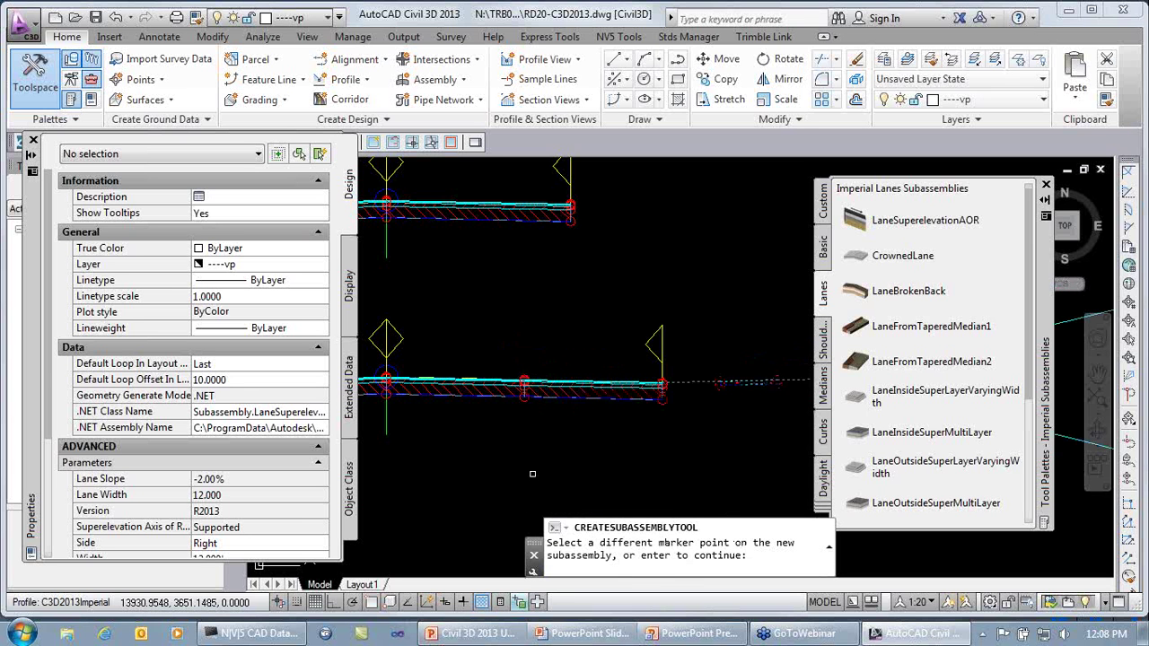
{"action": "key", "text": "Return"}
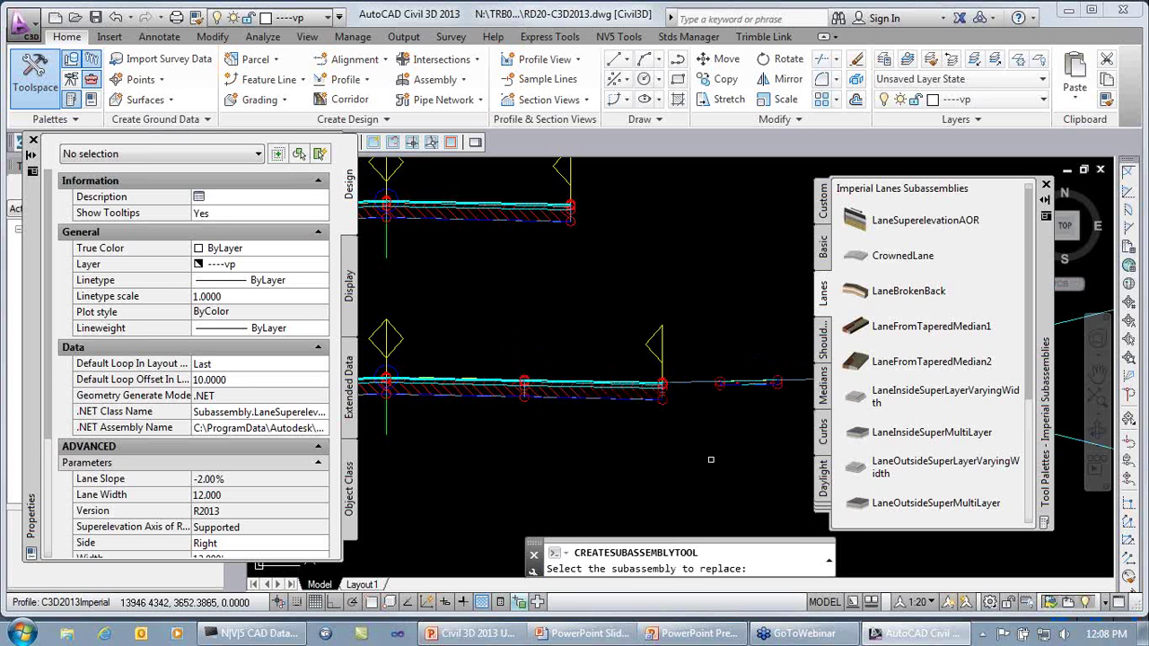
{"action": "key", "text": "Return"}
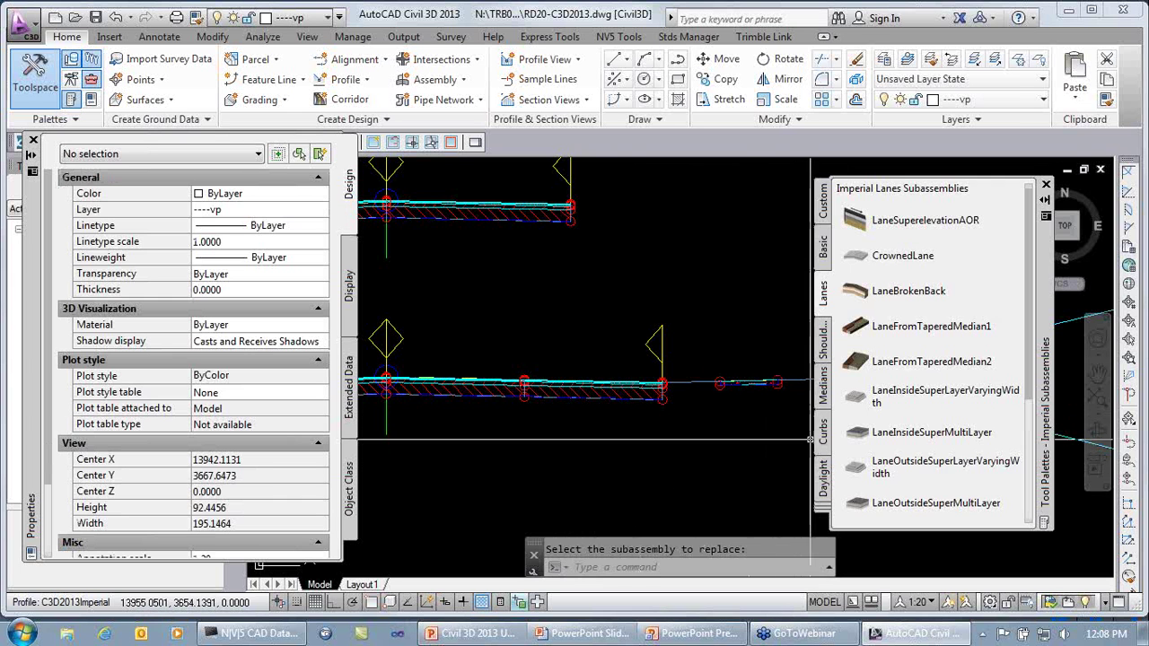
- Replace the outer right lane of the lowest assembly with a right-side UrbanCurbGutterGeneral subassembly that has a 0' subbase extension
{"action": "left_click", "coordinate": [822, 429]}
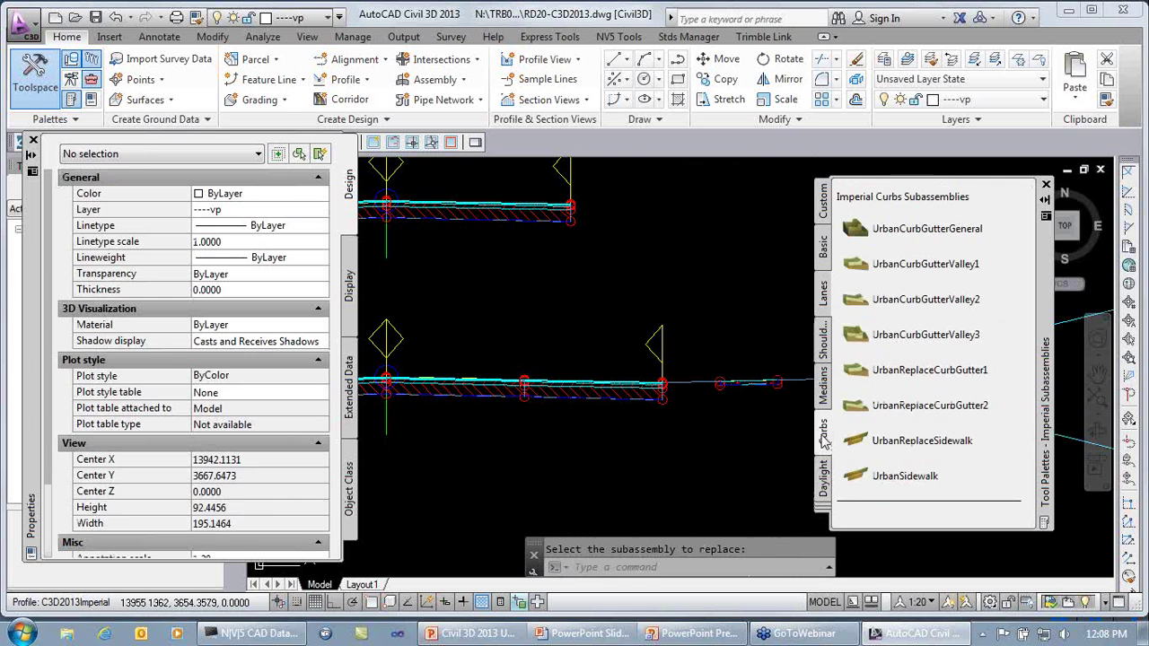
{"action": "left_click", "coordinate": [919, 231]}
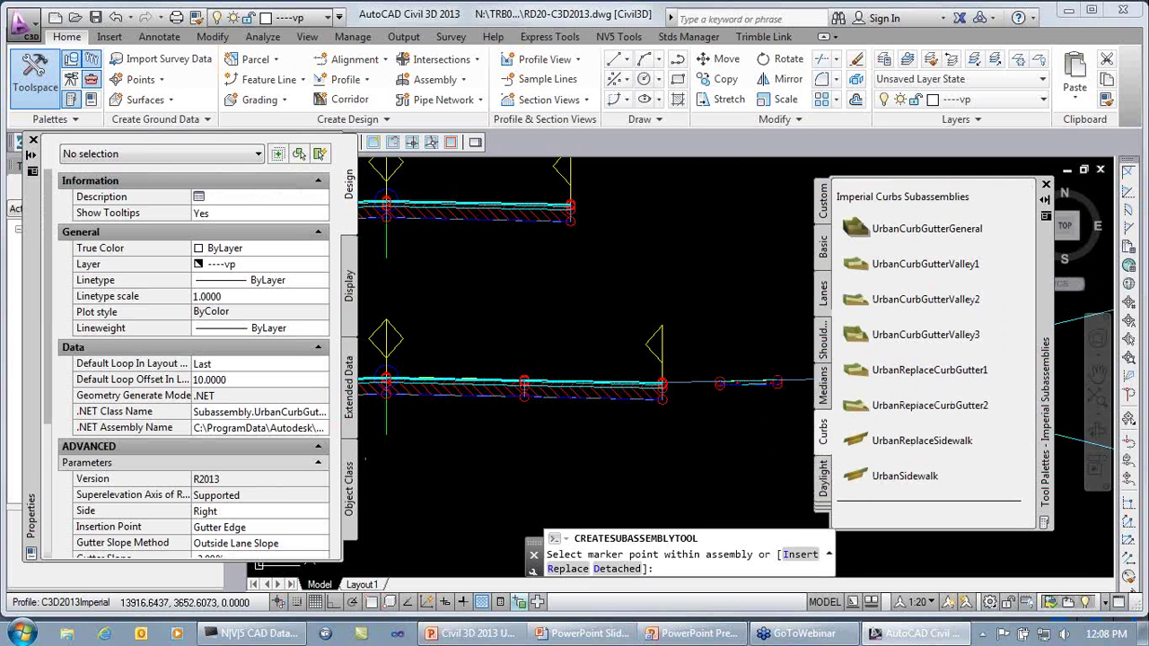
{"action": "left_click", "coordinate": [137, 529]}
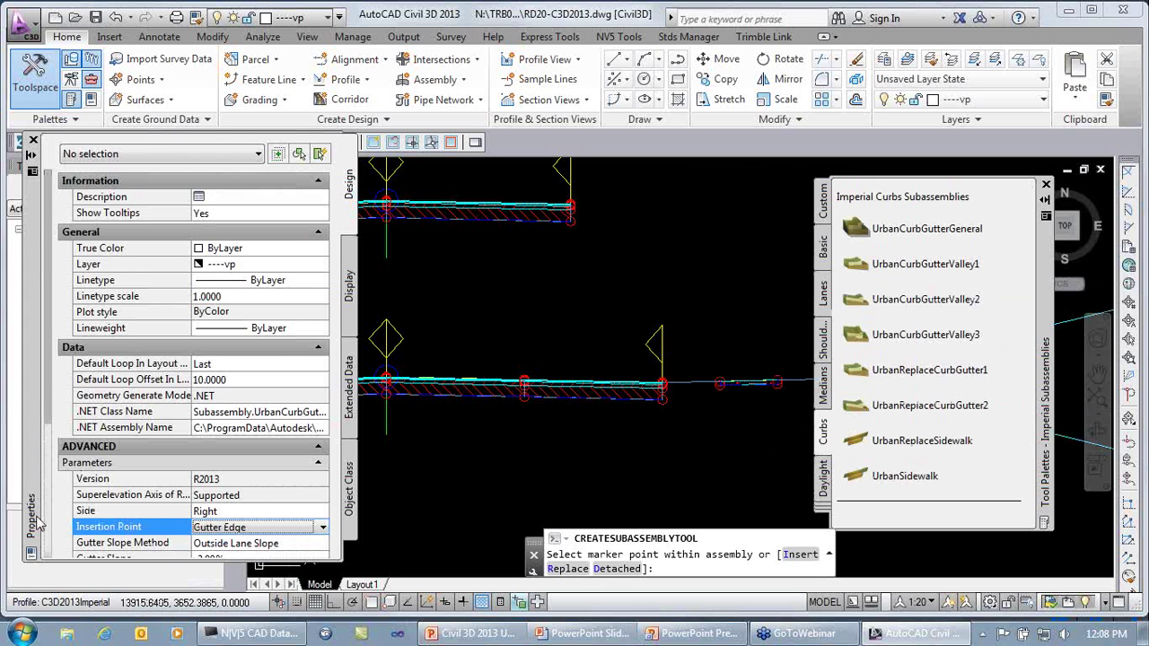
{"action": "scroll", "coordinate": [153, 521], "scroll_direction": "down", "scroll_amount": 3}
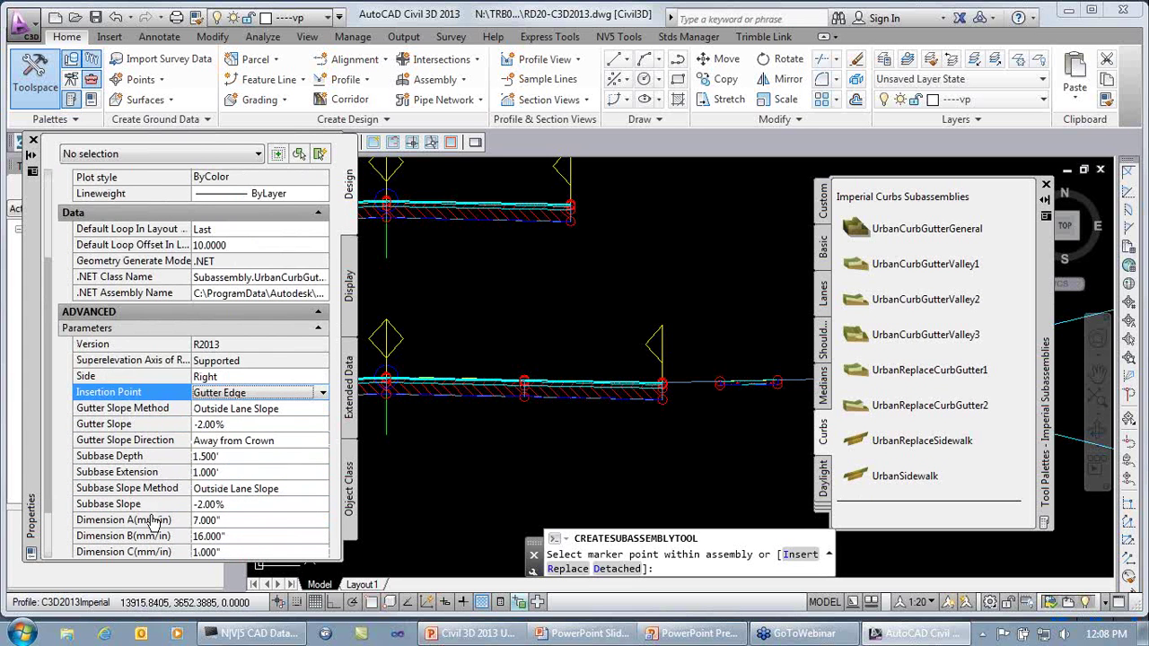
{"action": "left_click", "coordinate": [240, 472]}
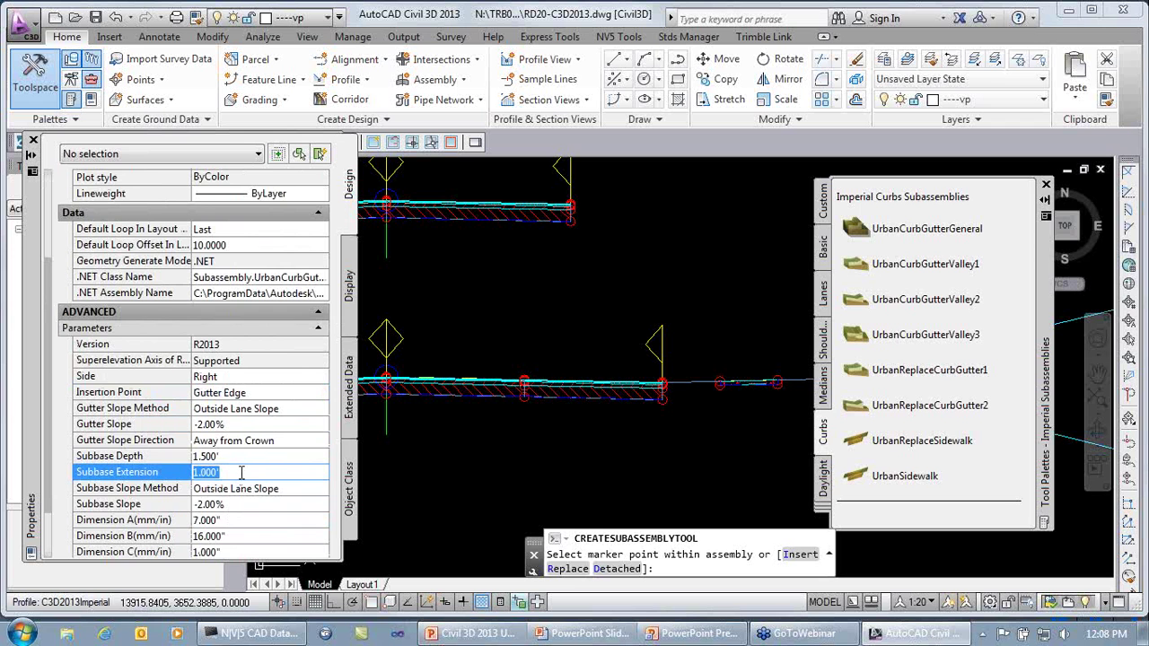
{"action": "type", "text": "0"}
{"action": "left_click", "coordinate": [241, 458]}
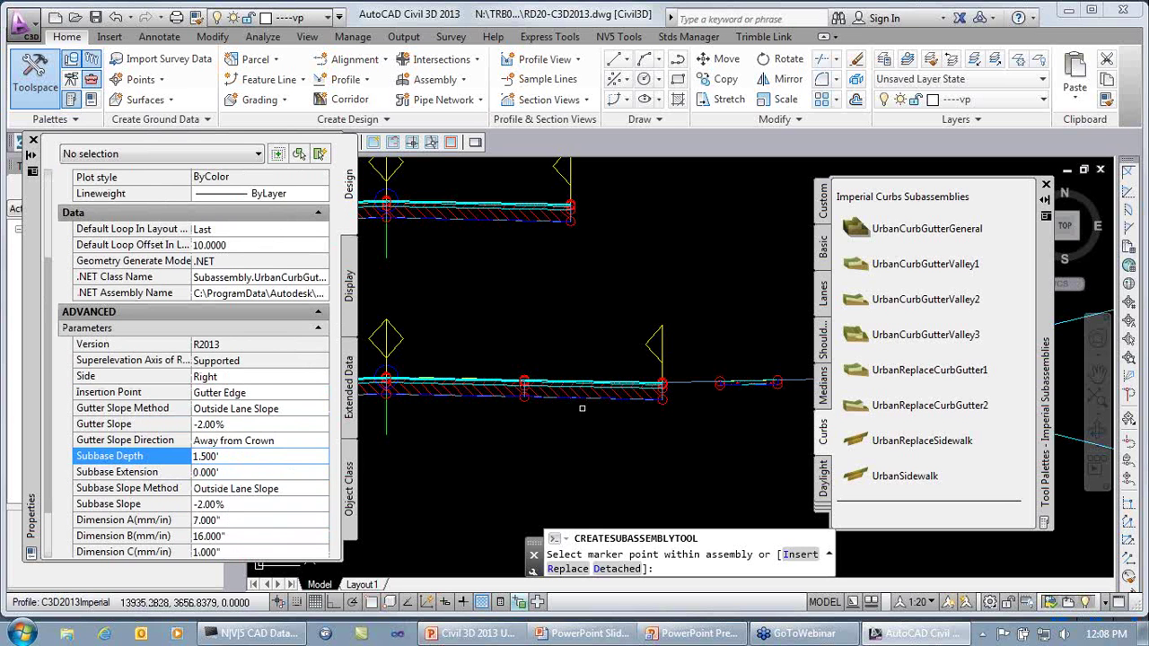
{"action": "left_click", "coordinate": [569, 568]}
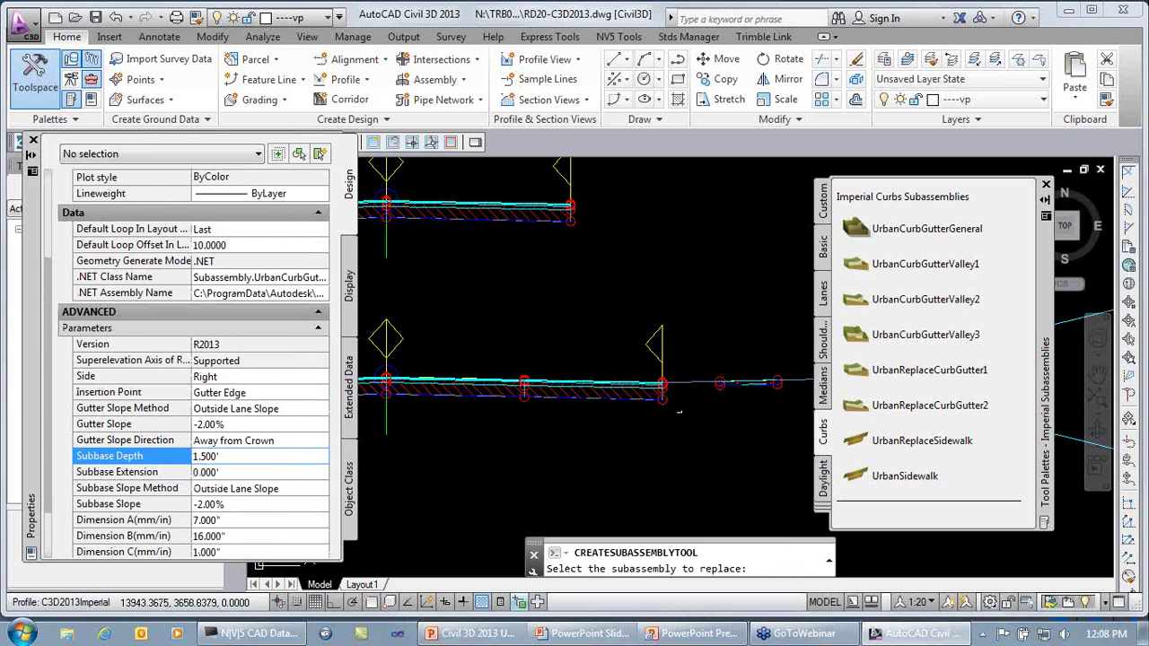
{"action": "left_click", "coordinate": [645, 396]}
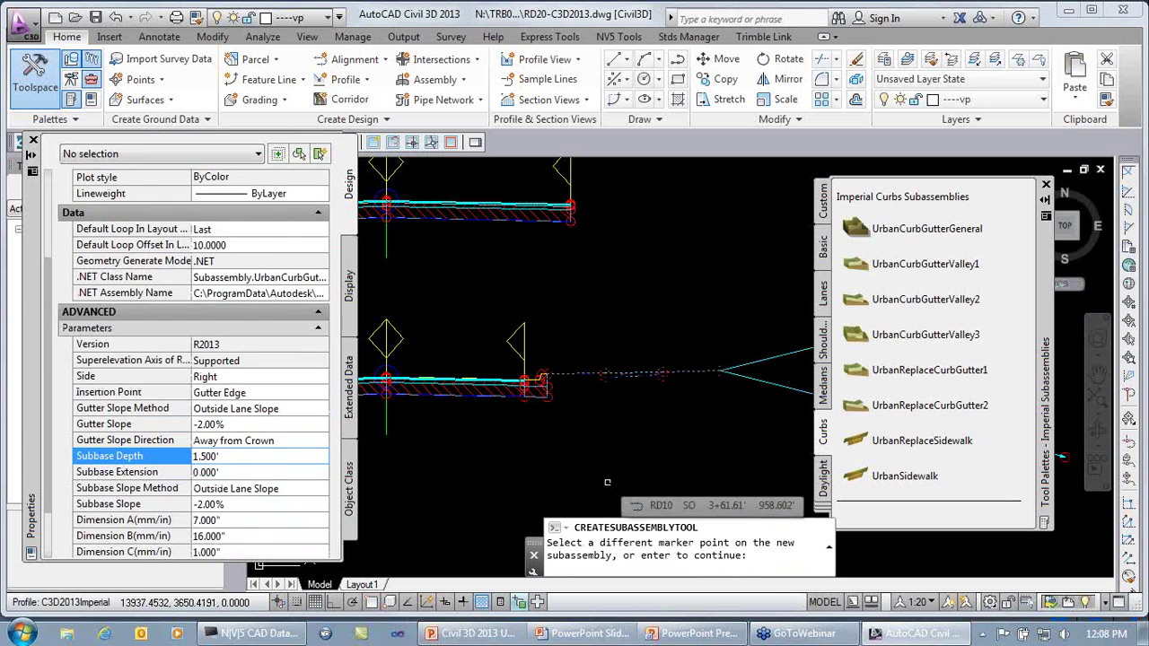
{"action": "key", "text": "Return"}
{"action": "key", "text": "Escape"}
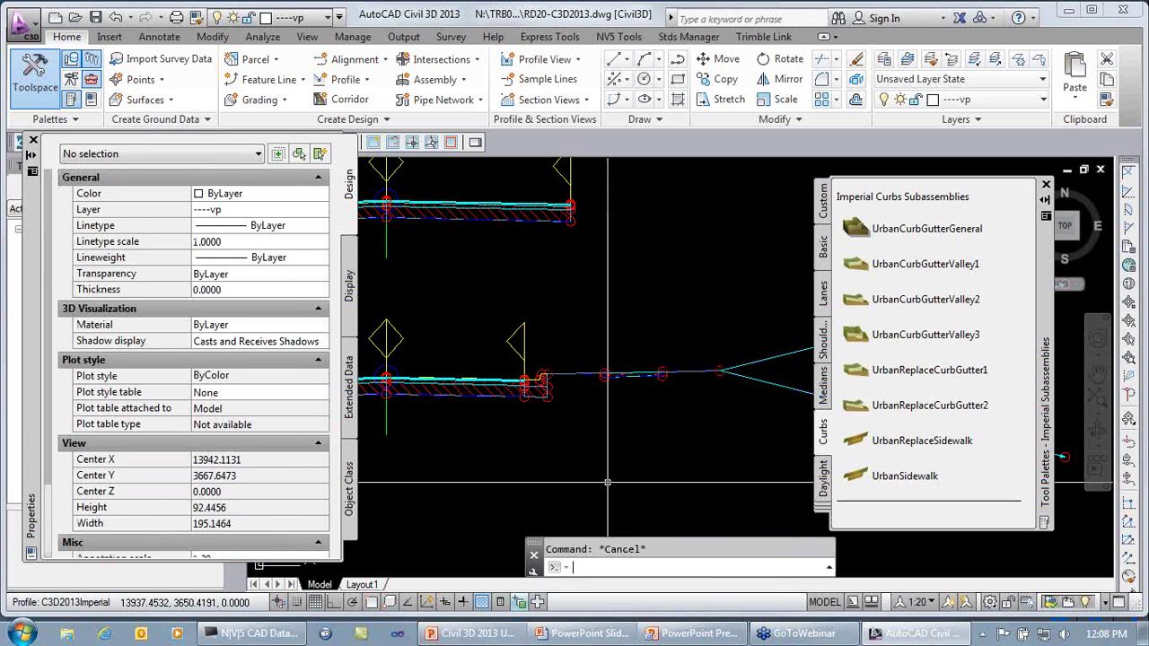
- Select all similar LaneSuperelevationAOR subassemblies from the lowest assembly's right lane and set their width to 16'
{"action": "scroll", "coordinate": [581, 474], "scroll_direction": "down", "scroll_amount": 2}
{"action": "mouse_move", "coordinate": [579, 474]}
{"action": "middle_mouse_down"}
{"action": "mouse_move", "coordinate": [669, 472]}
{"action": "mouse_move", "coordinate": [650, 496]}
{"action": "mouse_move", "coordinate": [703, 497]}
{"action": "middle_mouse_up"}
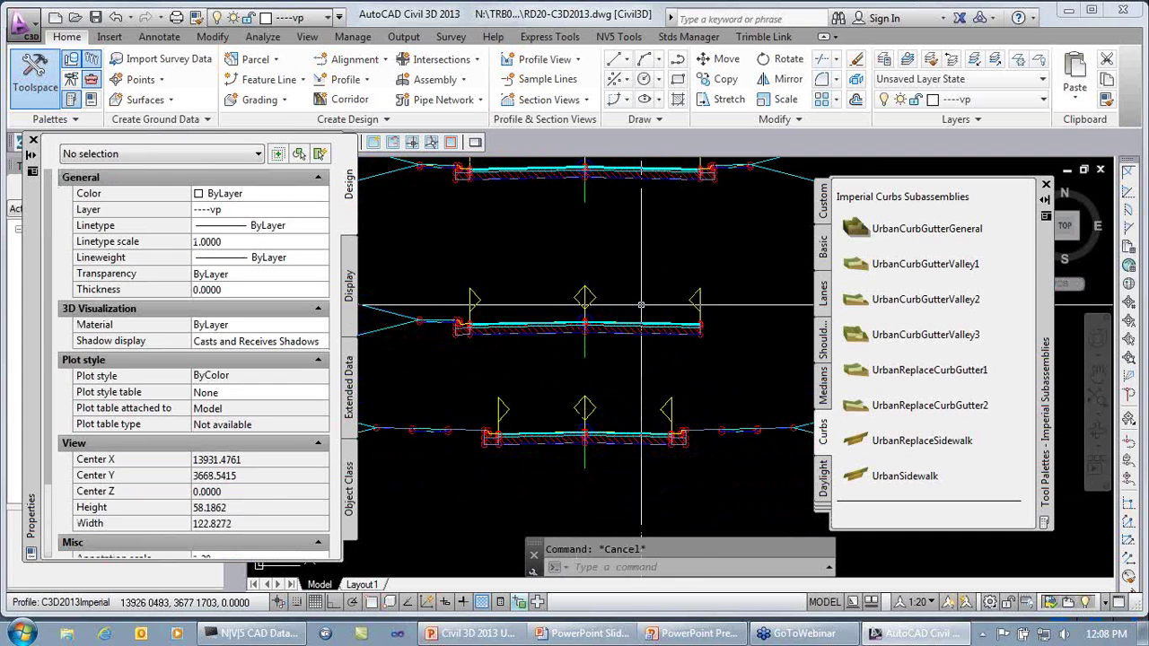
{"action": "mouse_move", "coordinate": [628, 273]}
{"action": "middle_mouse_down"}
{"action": "mouse_move", "coordinate": [615, 336]}
{"action": "mouse_move", "coordinate": [641, 298]}
{"action": "middle_mouse_up"}
{"action": "left_click", "coordinate": [645, 459]}
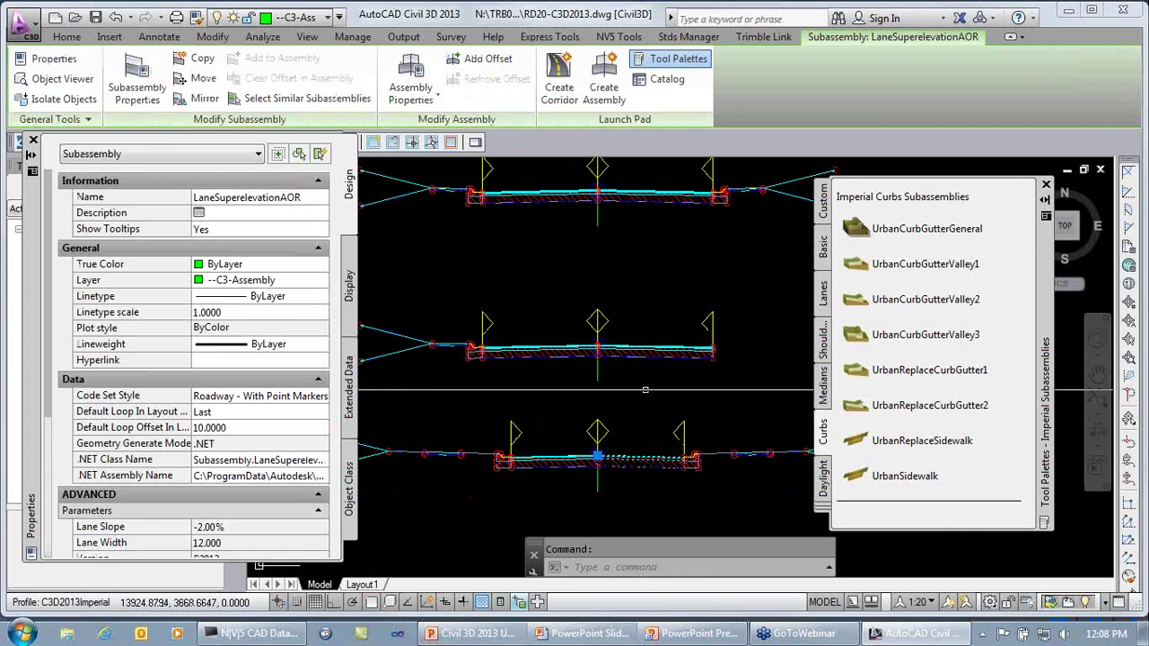
{"action": "right_click", "coordinate": [647, 388]}
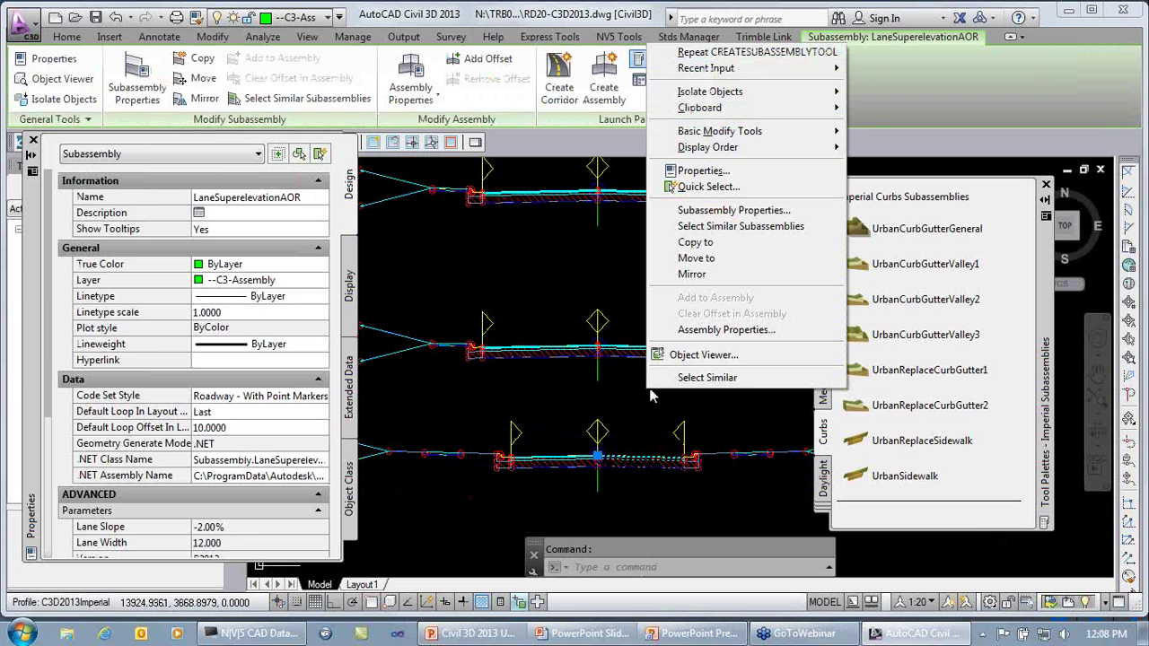
{"action": "left_click", "coordinate": [780, 228]}
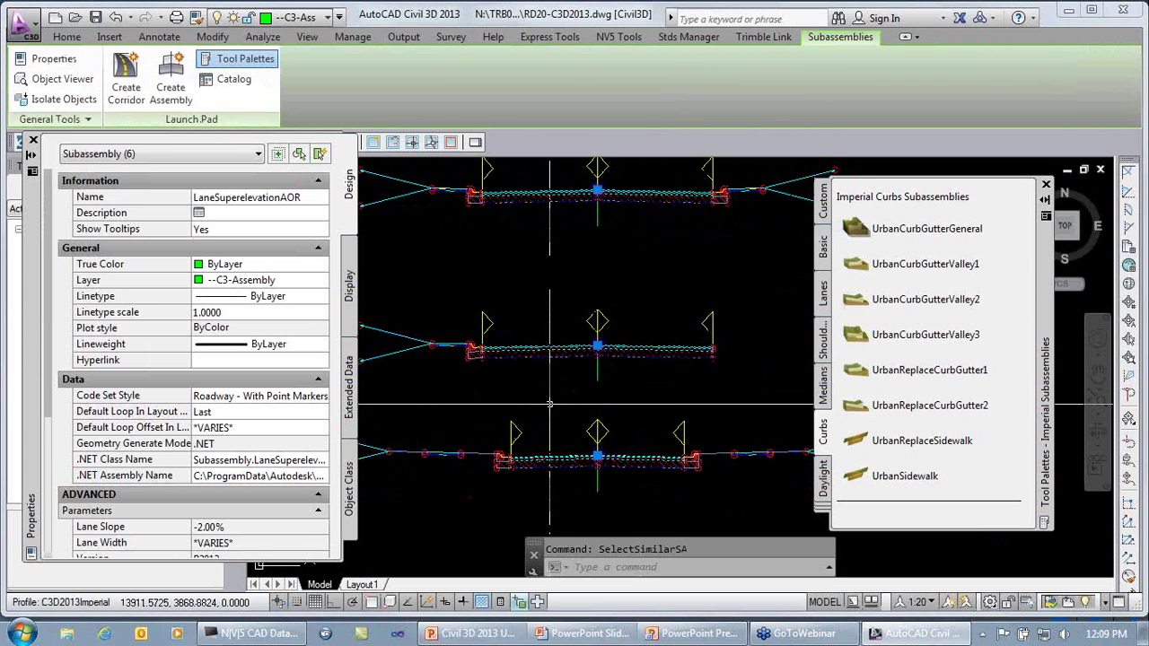
{"action": "scroll", "coordinate": [175, 519], "scroll_direction": "down", "scroll_amount": 4}
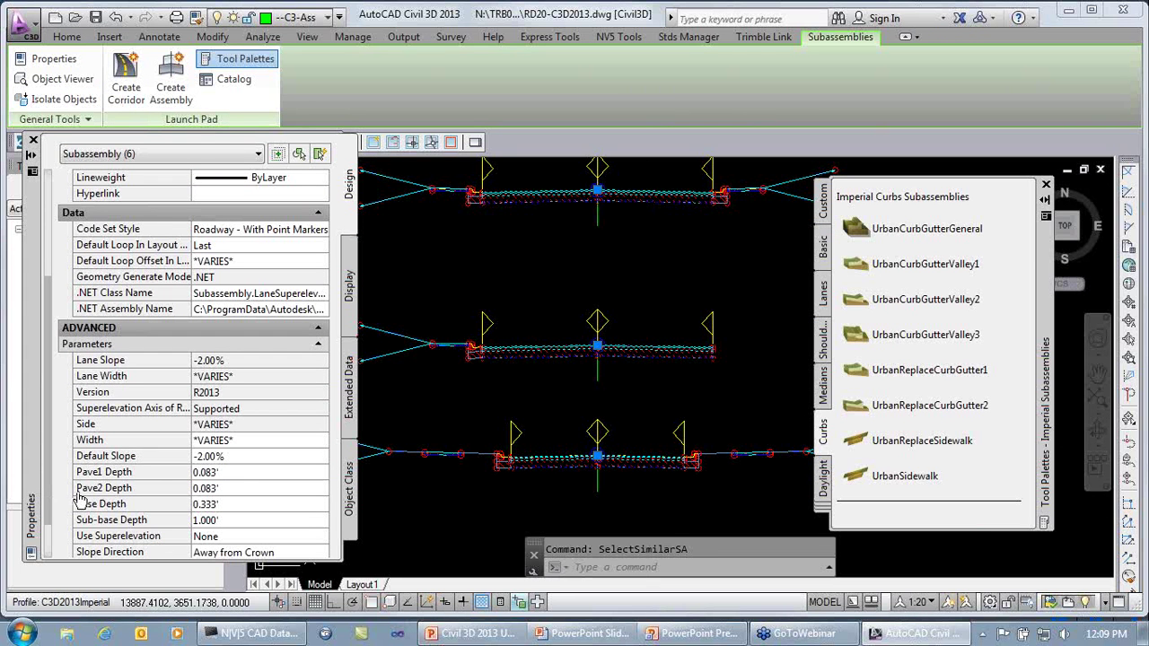
{"action": "left_click", "coordinate": [247, 441]}
{"action": "type", "text": "1"}
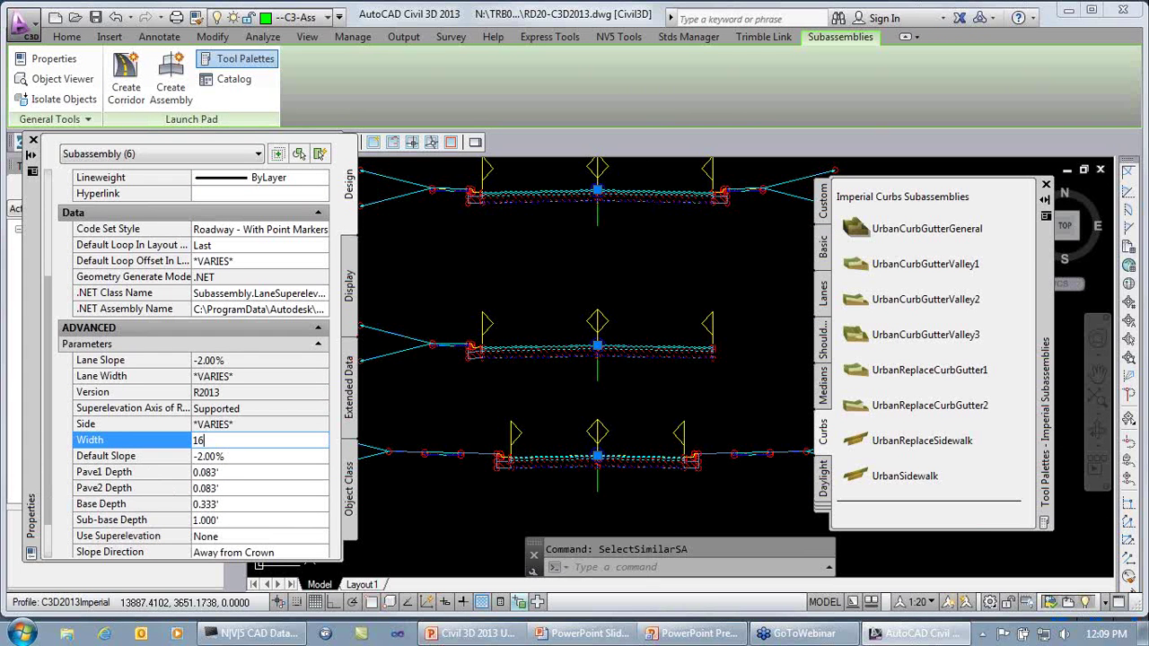
{"action": "type", "text": "6"}
{"action": "left_click", "coordinate": [250, 450]}
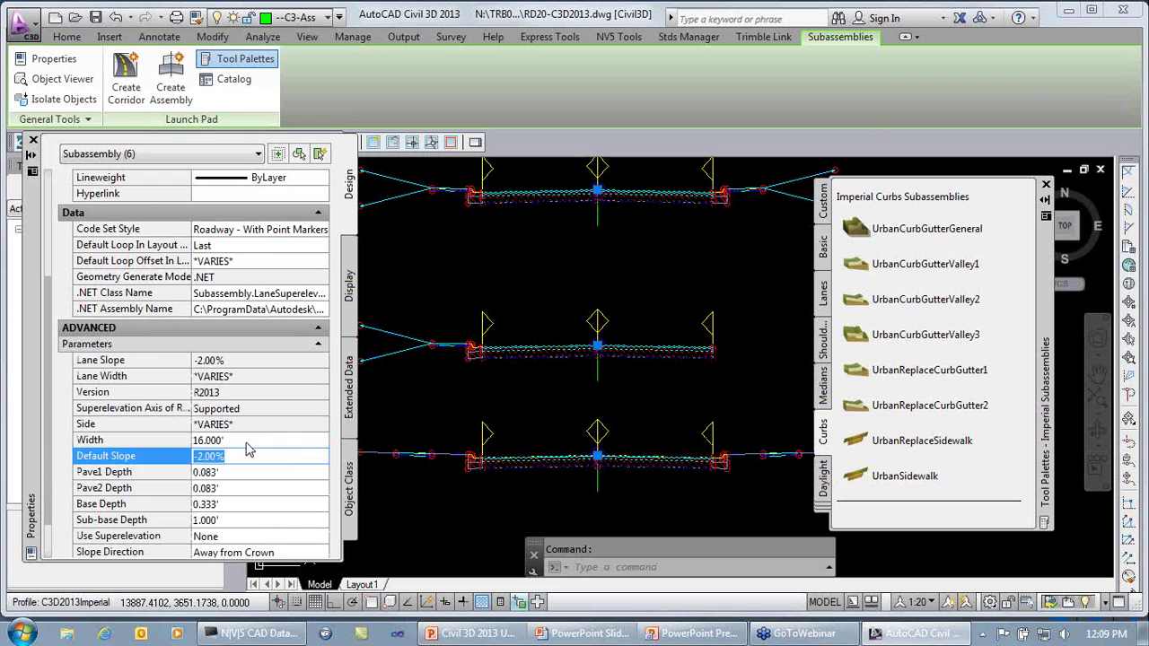
- Try a 20' width on the selected lane subassemblies and return it to 16'
{"action": "left_click", "coordinate": [247, 440]}
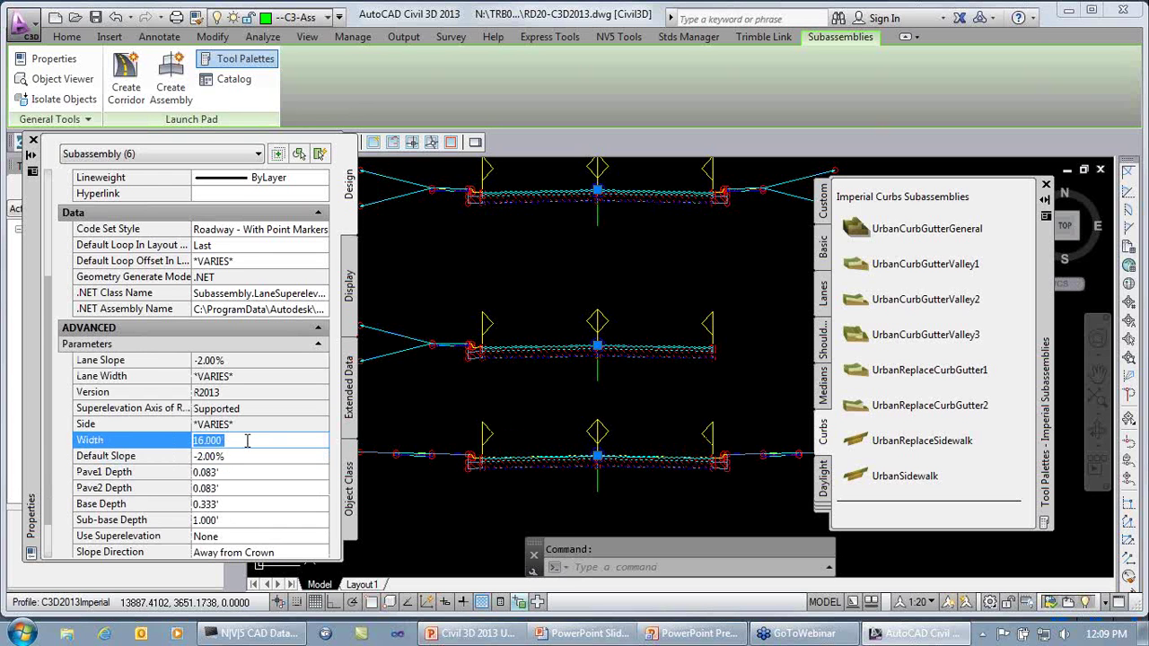
{"action": "type", "text": "20"}
{"action": "left_click", "coordinate": [249, 451]}
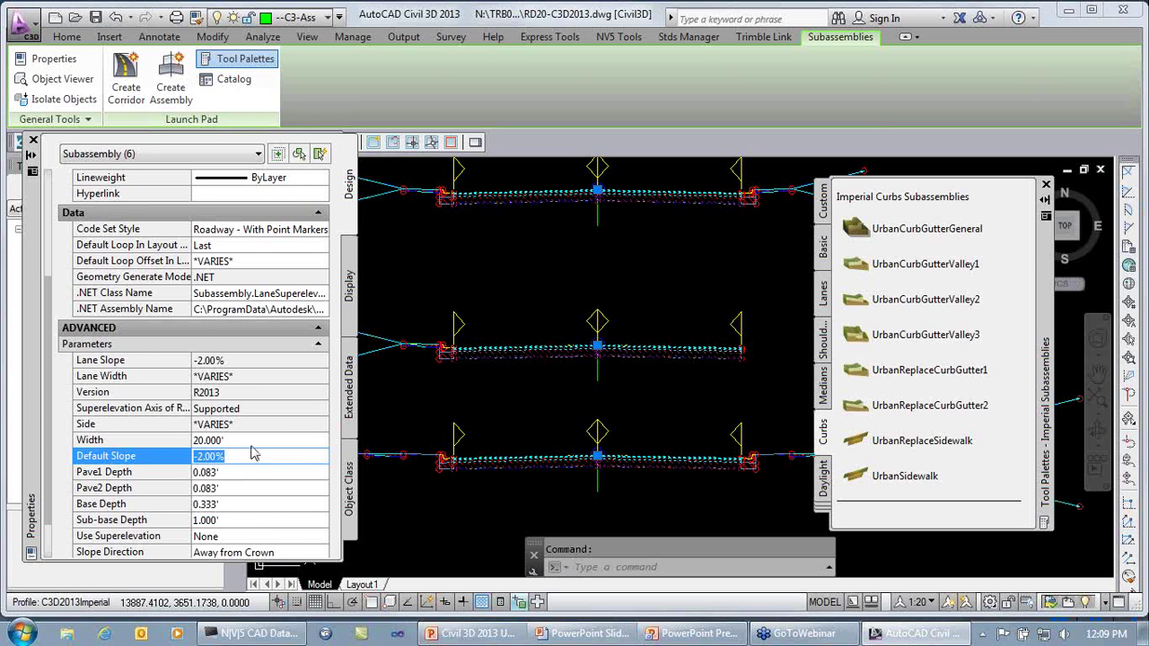
{"action": "left_click", "coordinate": [253, 439]}
{"action": "type", "text": "16"}
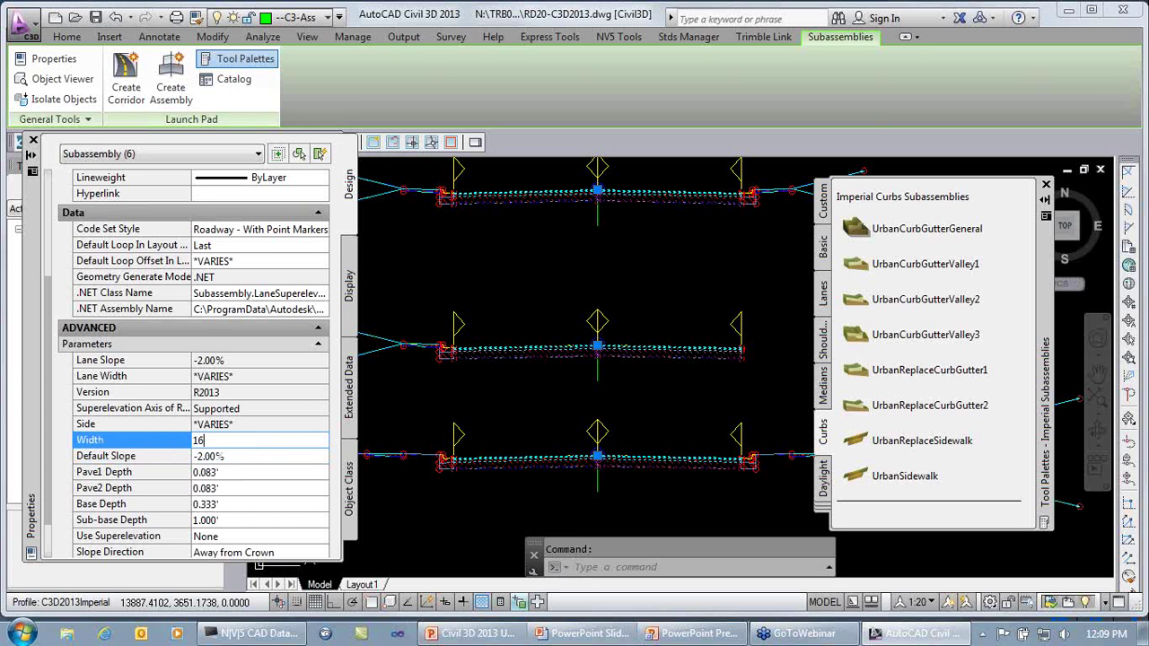
{"action": "key", "text": "Tab"}
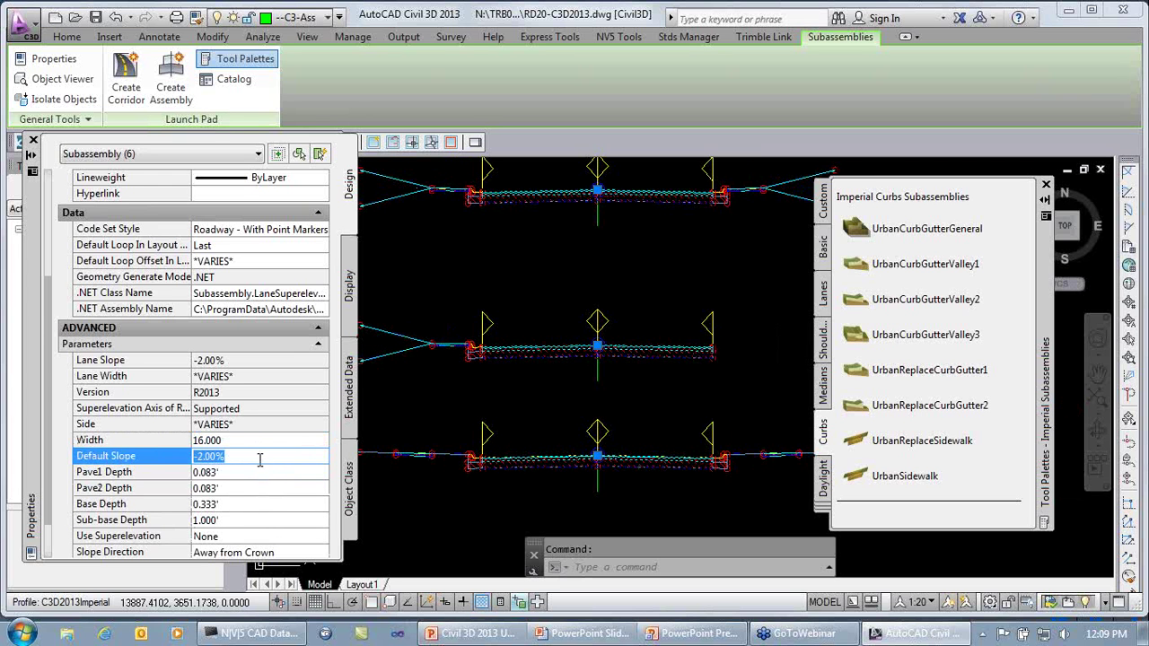
- Set the default slope of the selected lane subassemblies to -4% and clear the selection
{"action": "type", "text": "4"}
{"action": "left_click", "coordinate": [261, 466]}
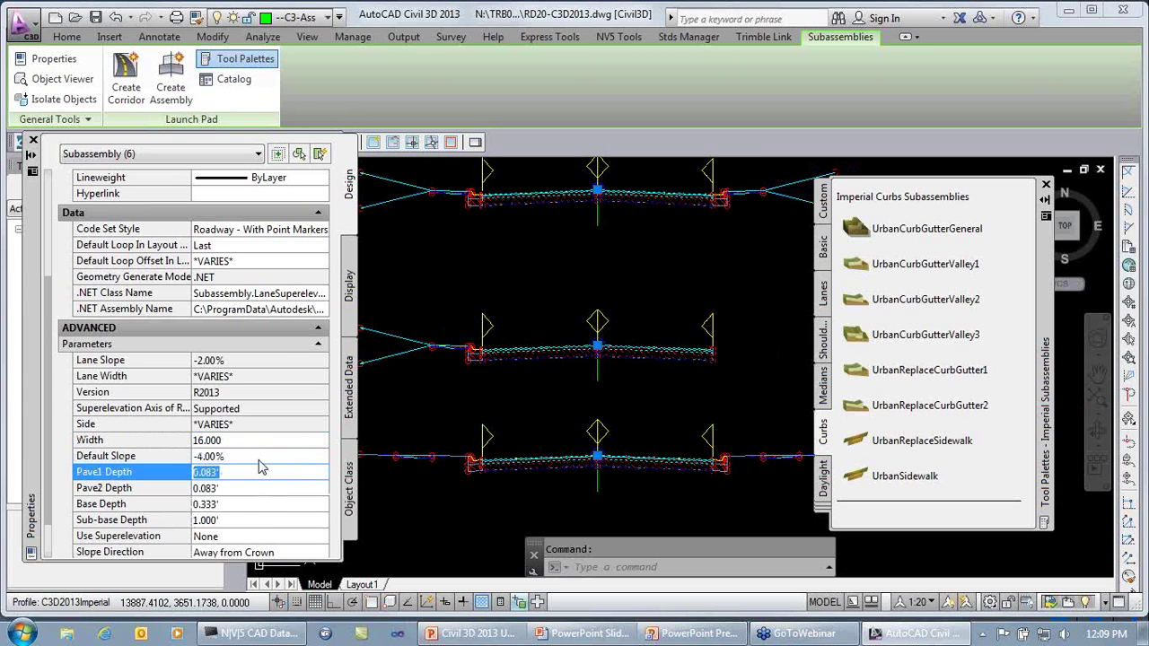
{"action": "key", "text": "Escape"}
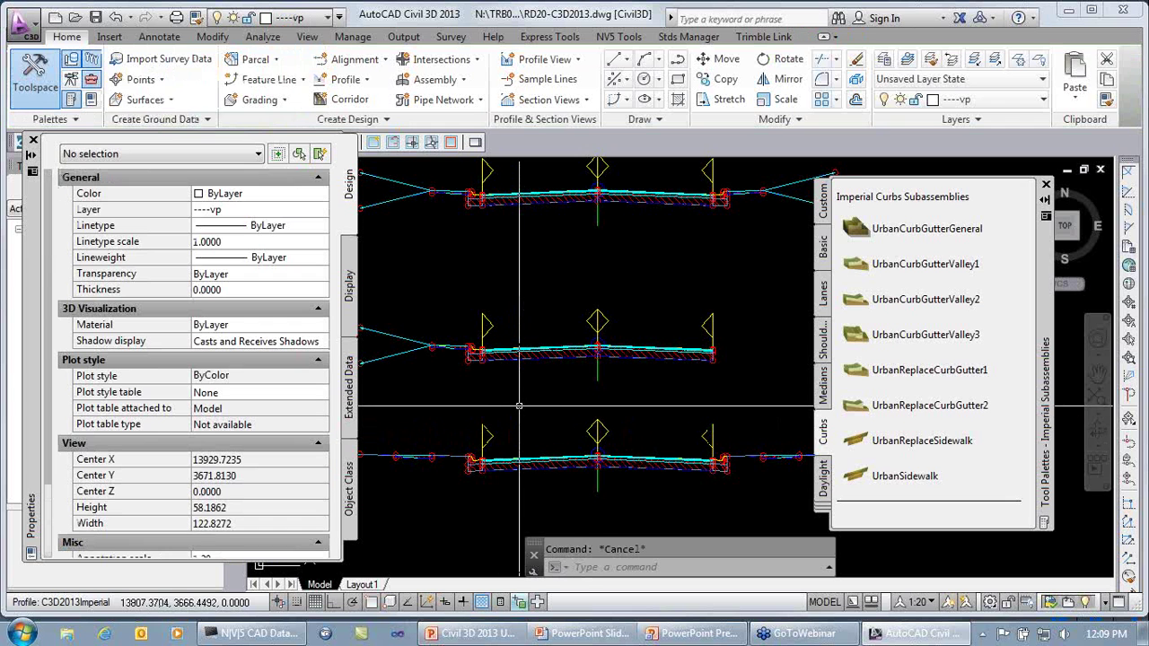
- Select all similar UrbanSidewalk subassemblies and set their inside and outside boulevard widths to 0
{"action": "left_click", "coordinate": [756, 458]}
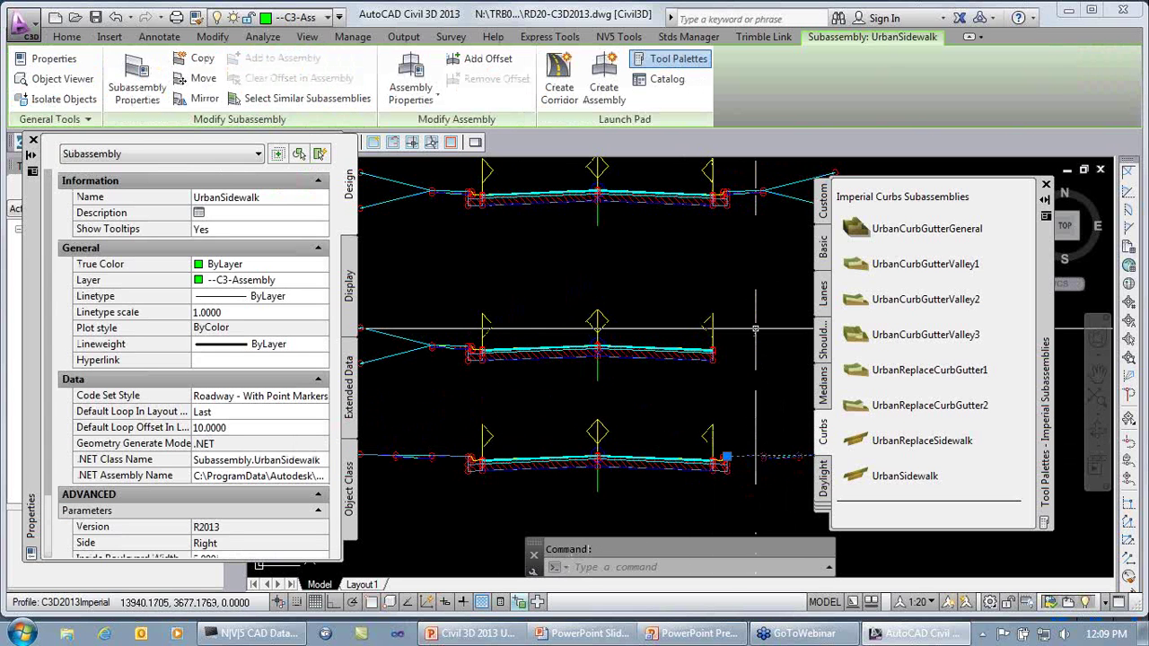
{"action": "right_click", "coordinate": [754, 329]}
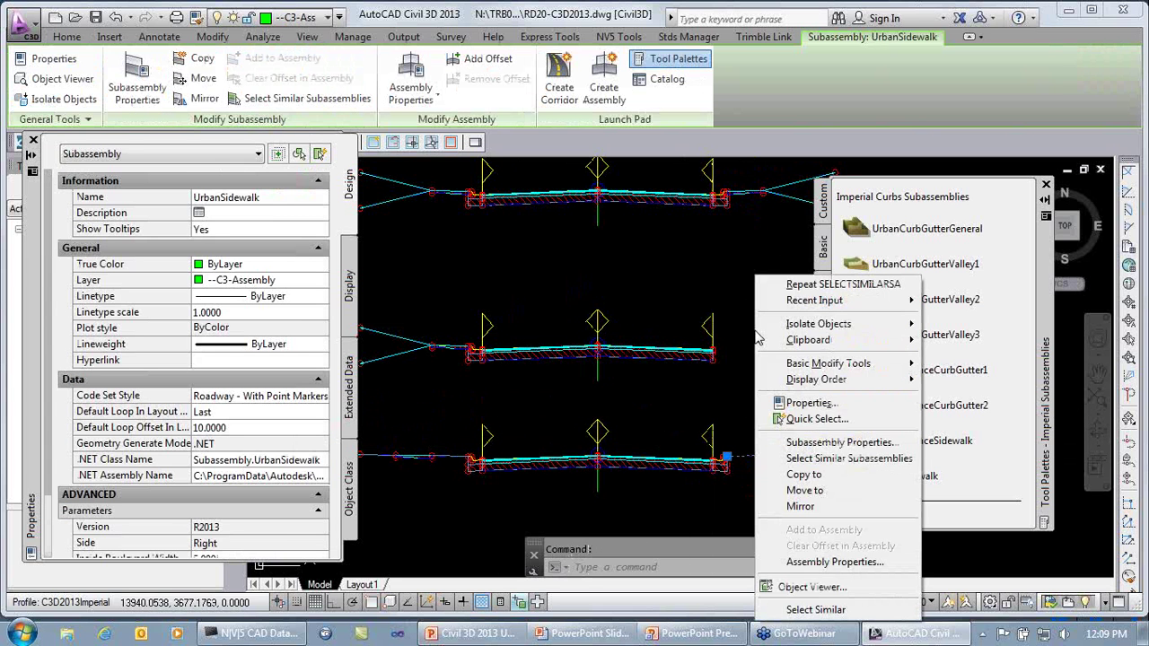
{"action": "left_click", "coordinate": [804, 459]}
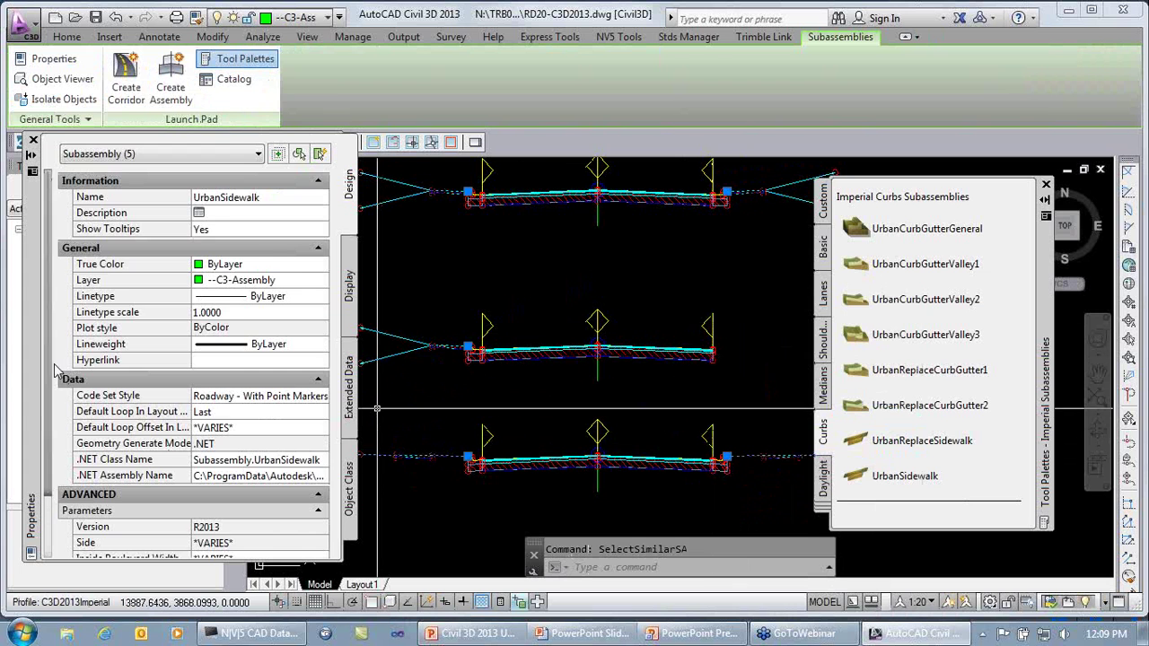
{"action": "scroll", "coordinate": [54, 408], "scroll_direction": "down", "scroll_amount": 1}
{"action": "scroll", "coordinate": [54, 408], "scroll_direction": "down", "scroll_amount": 1}
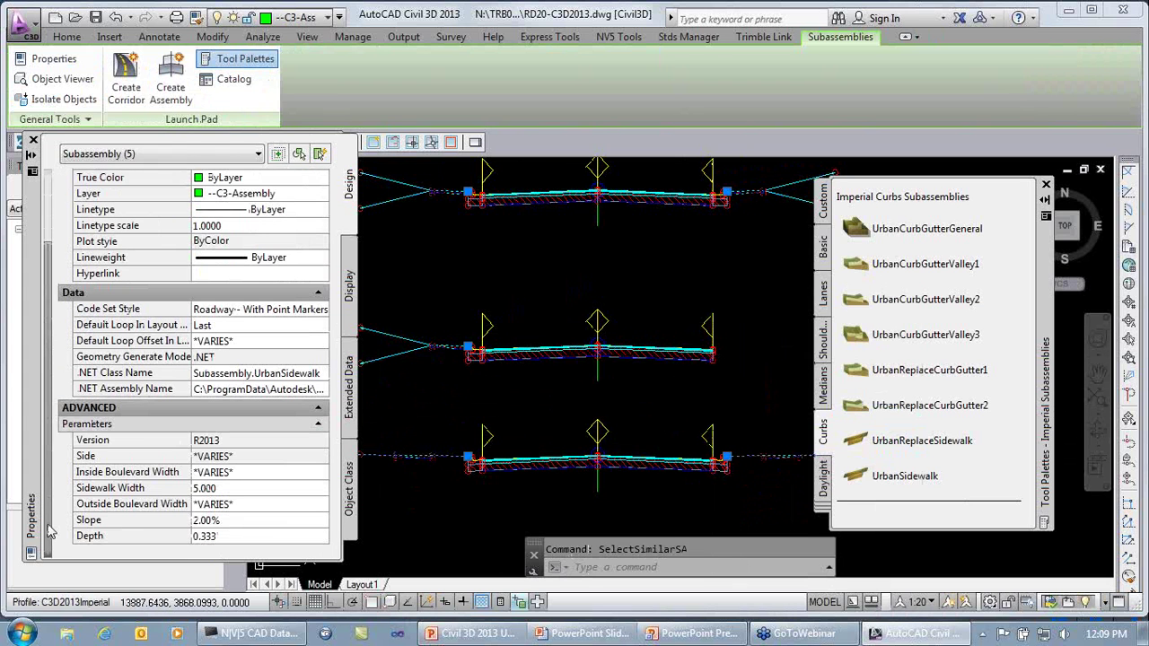
{"action": "left_click", "coordinate": [247, 472]}
{"action": "type", "text": "0"}
{"action": "left_click", "coordinate": [250, 482]}
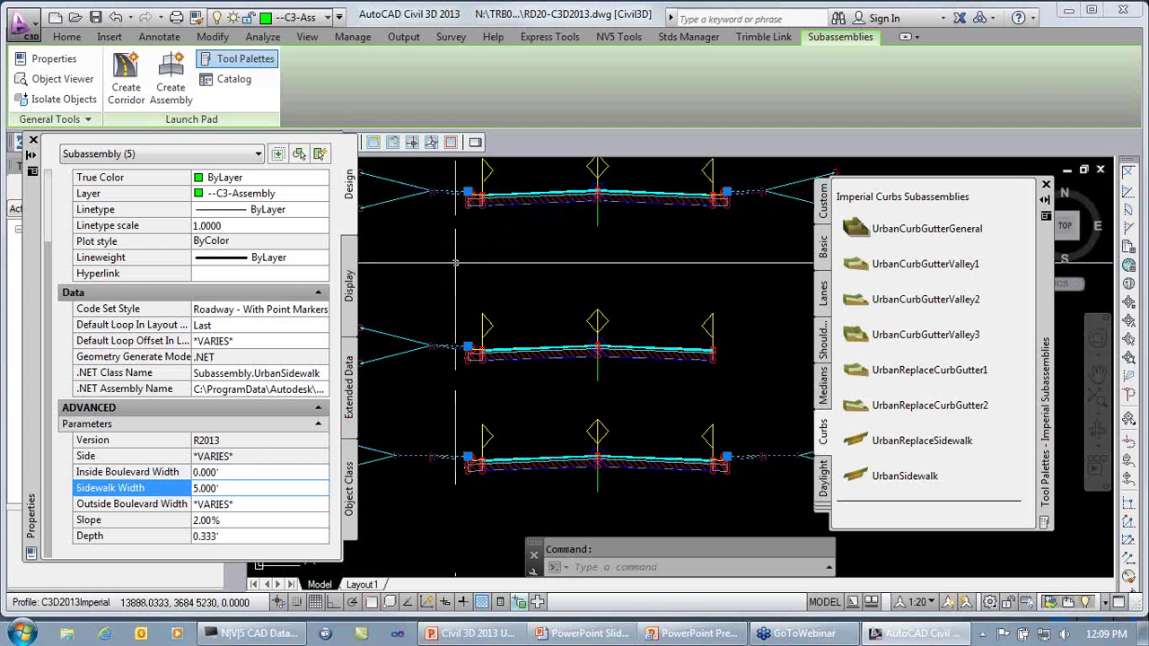
{"action": "left_click", "coordinate": [241, 504]}
{"action": "type", "text": "0"}
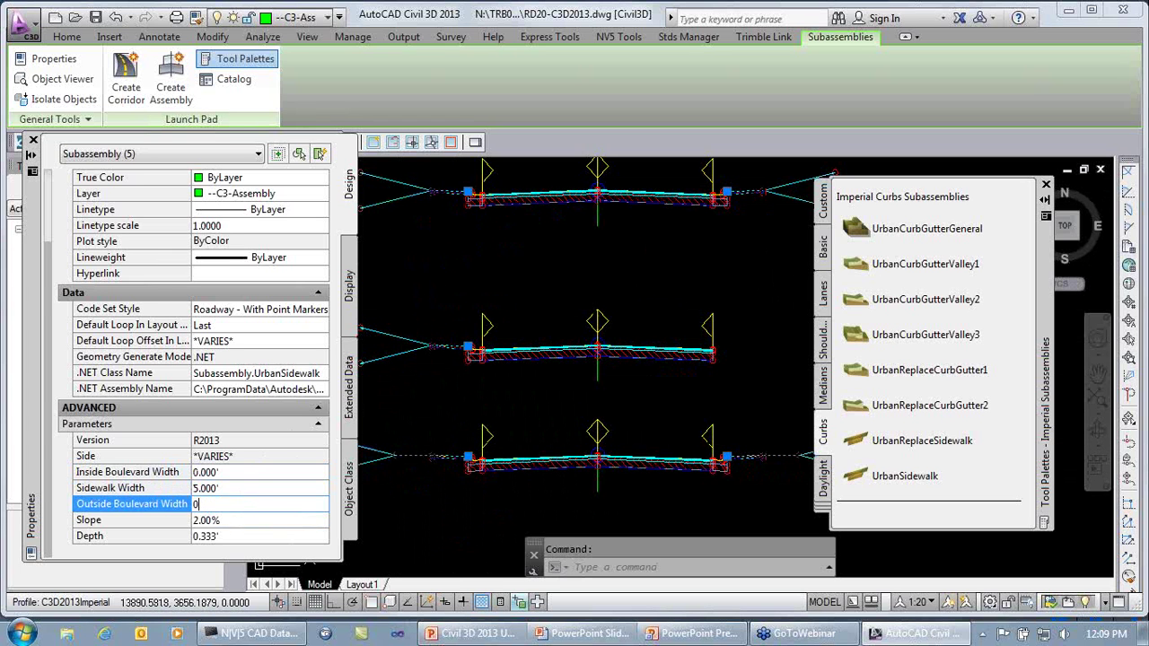
{"action": "key", "text": "Tab"}
{"action": "key", "text": "Escape"}
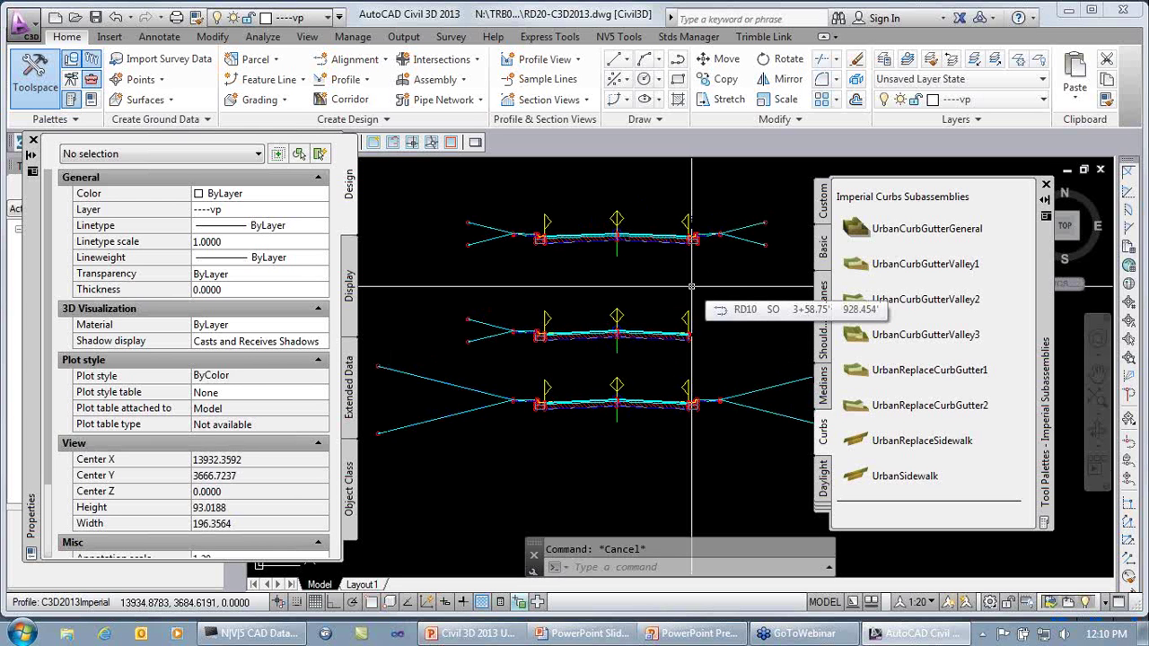
- Switch to the PowerPoint slide show and advance the 2013 Corridor Features slide
{"action": "key", "text": "alt+Tab"}
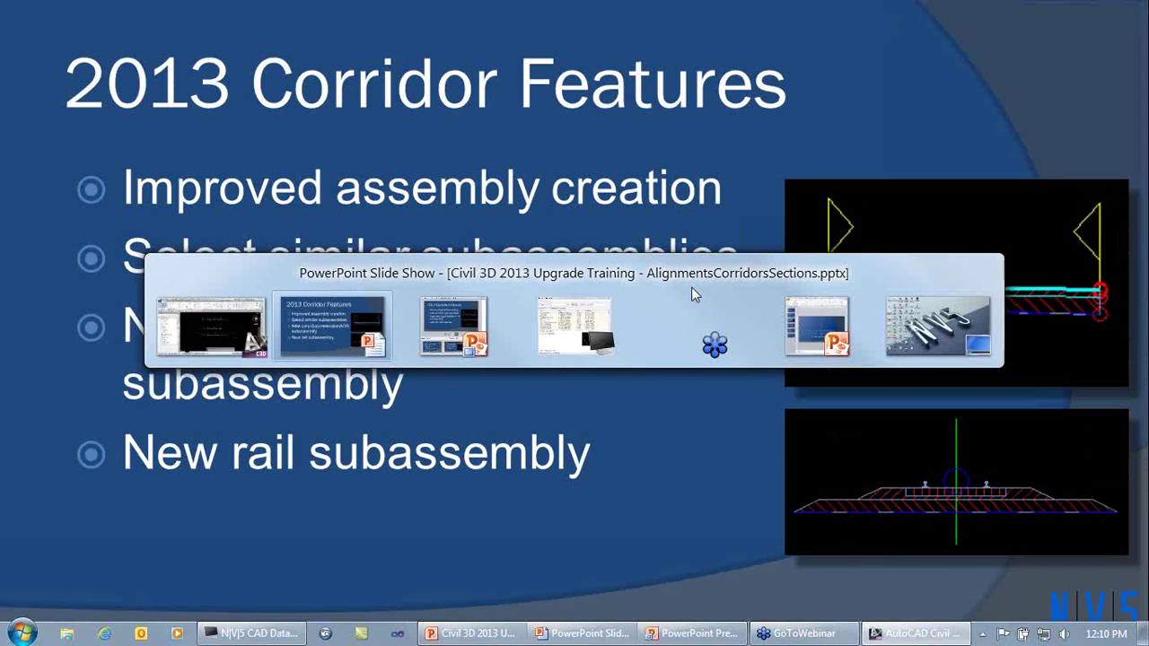
{"action": "left_click", "coordinate": [500, 398]}
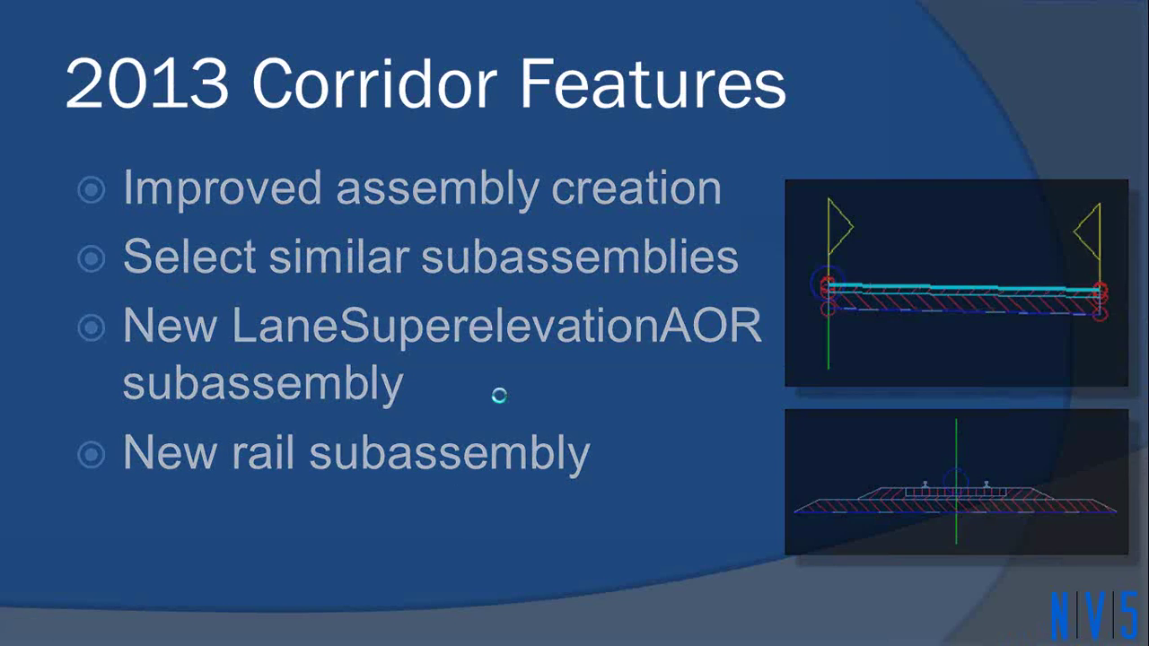
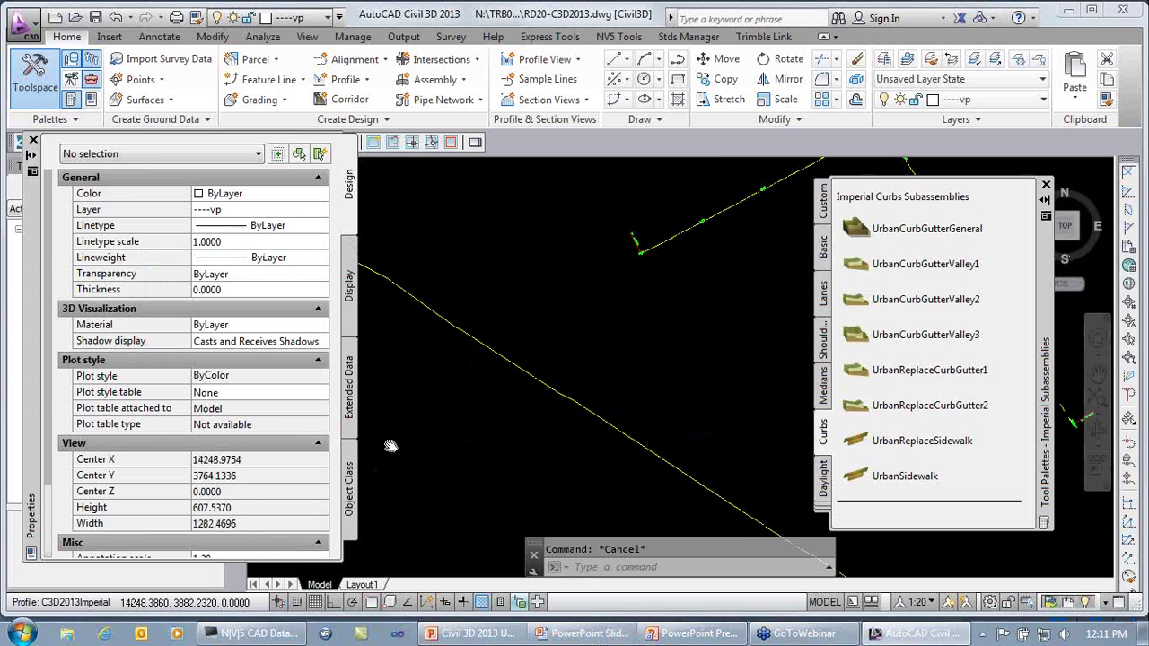
- Close the object properties and subassembly tool palettes to clear the view of the road alignments
{"action": "mouse_move", "coordinate": [698, 259]}
{"action": "middle_mouse_down"}
{"action": "mouse_move", "coordinate": [449, 431]}
{"action": "mouse_move", "coordinate": [632, 390]}
{"action": "middle_mouse_up"}
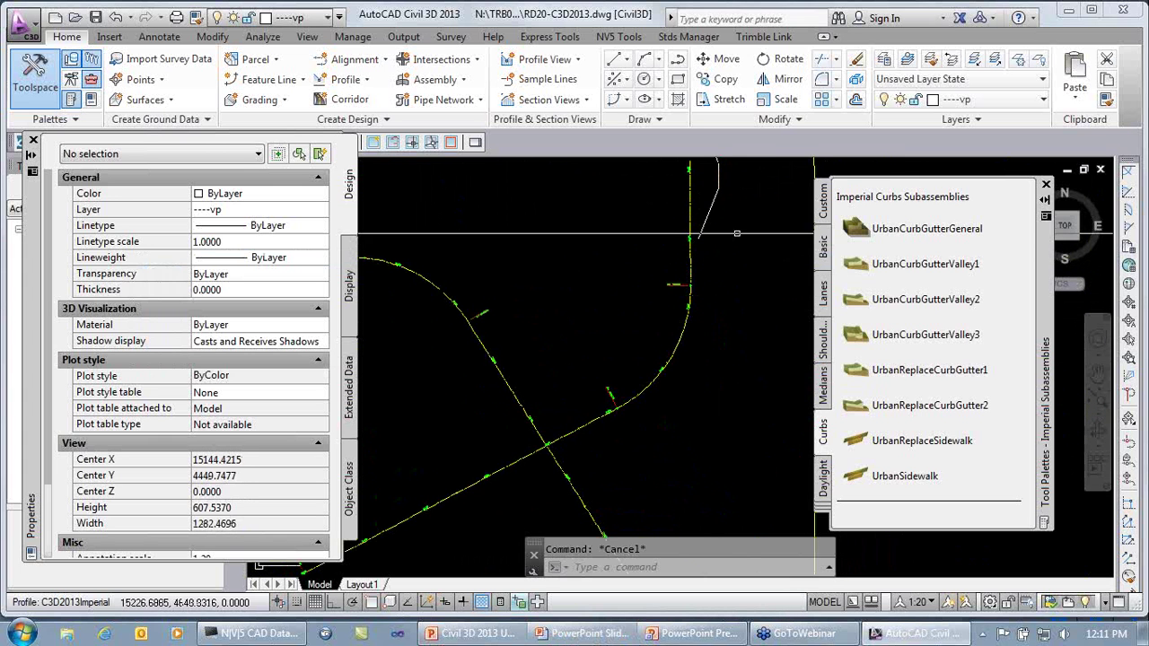
{"action": "left_click", "coordinate": [34, 142]}
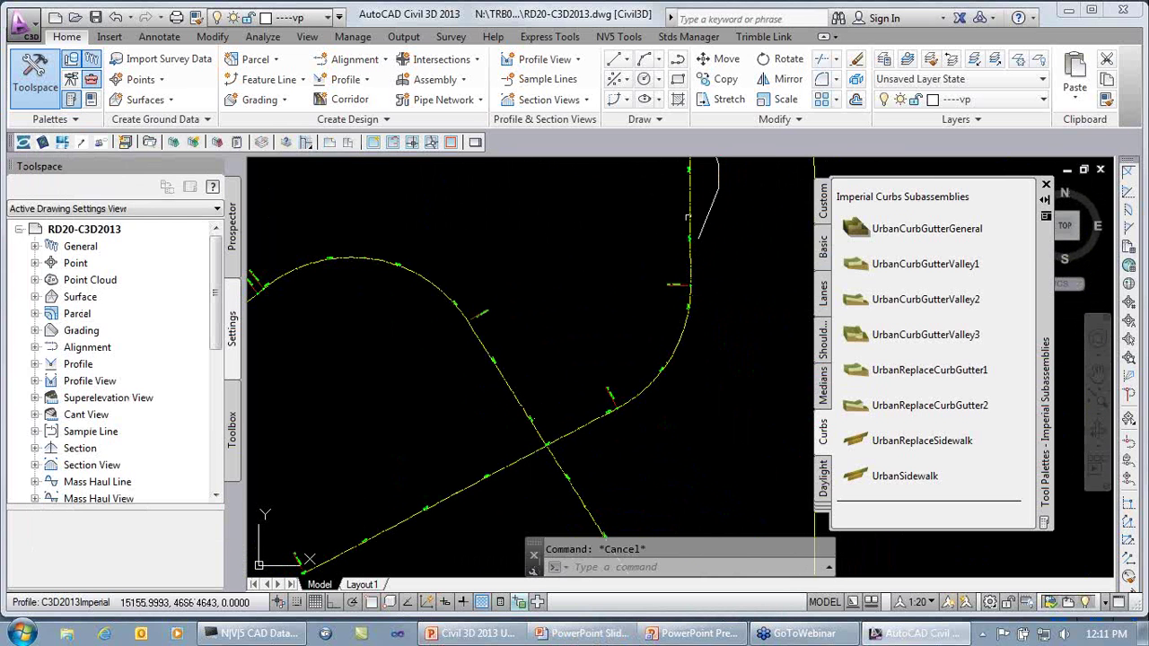
{"action": "left_click", "coordinate": [1046, 184]}
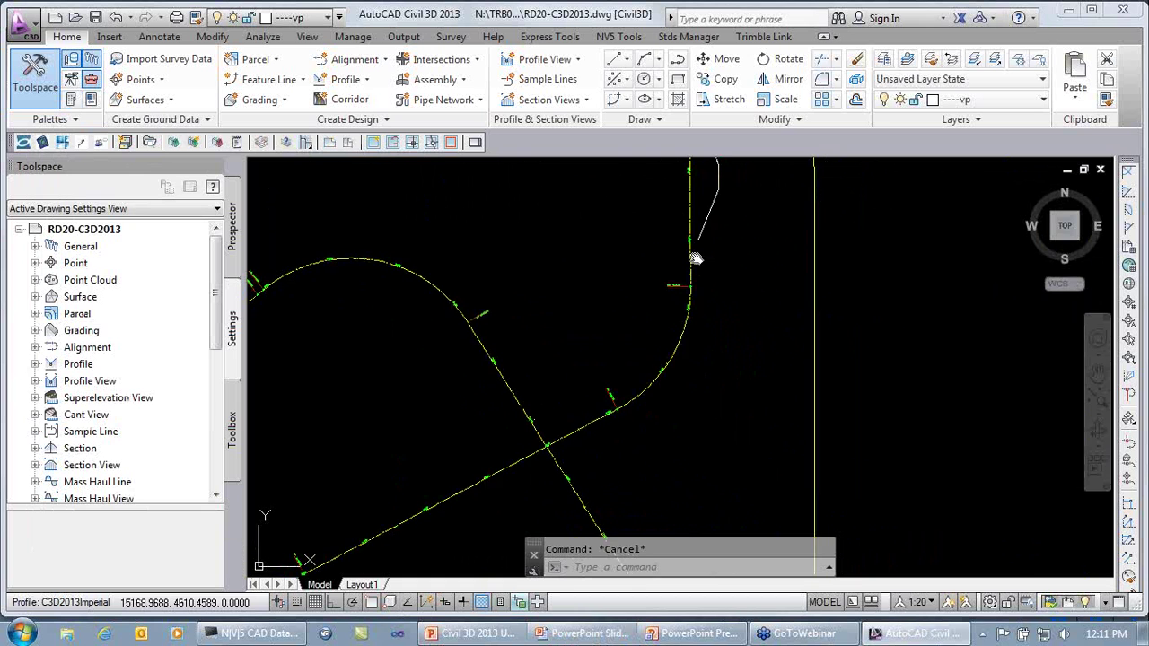
- Start a new corridor named RD20 on the RD20 alignment, using the RD20-FG profile and the Road assembly
{"action": "middle_click_drag", "start_coordinate": [692, 248], "coordinate": [706, 256]}
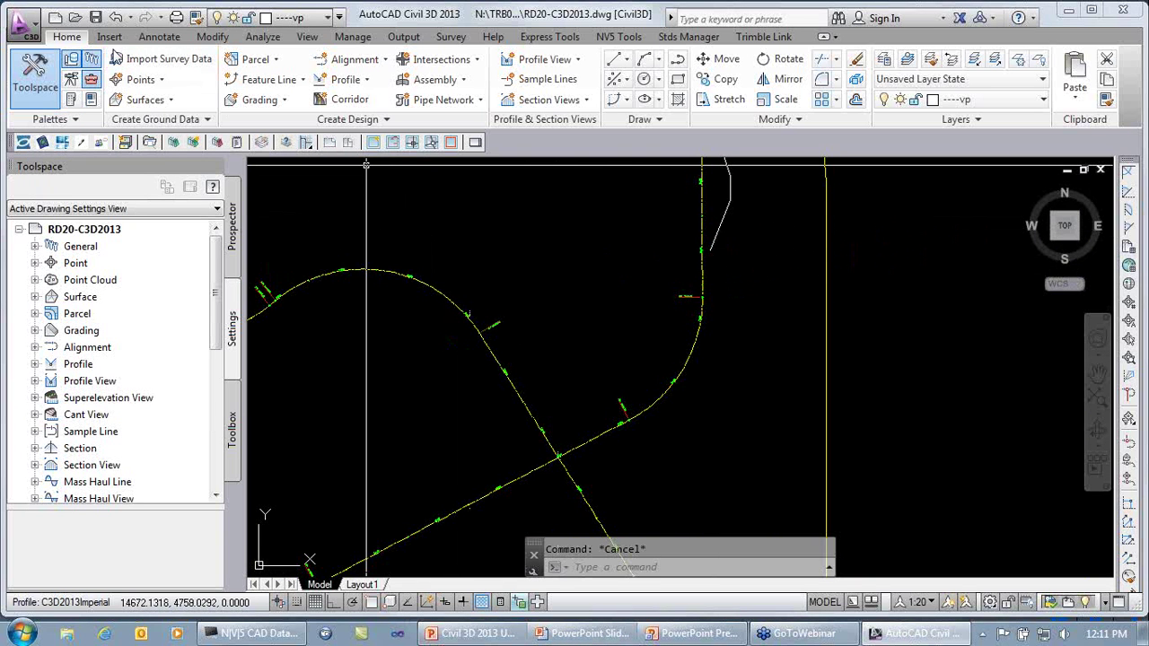
{"action": "left_click", "coordinate": [350, 100]}
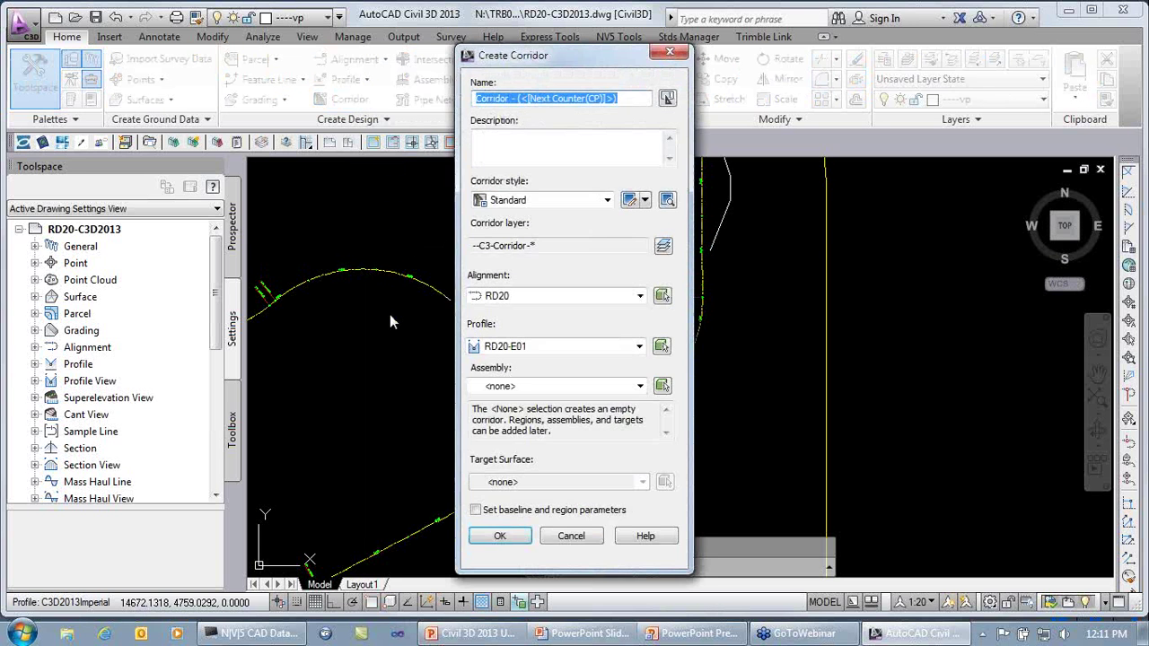
{"action": "left_click_drag", "start_coordinate": [544, 55], "coordinate": [235, 55]}
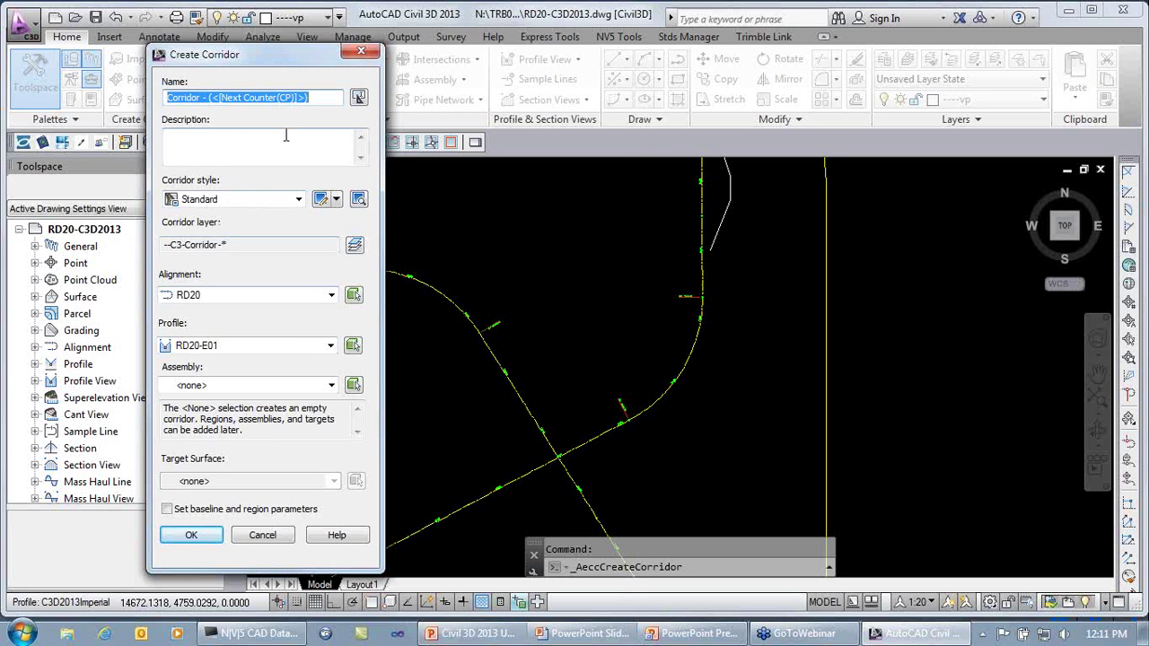
{"action": "type", "text": "RD20"}
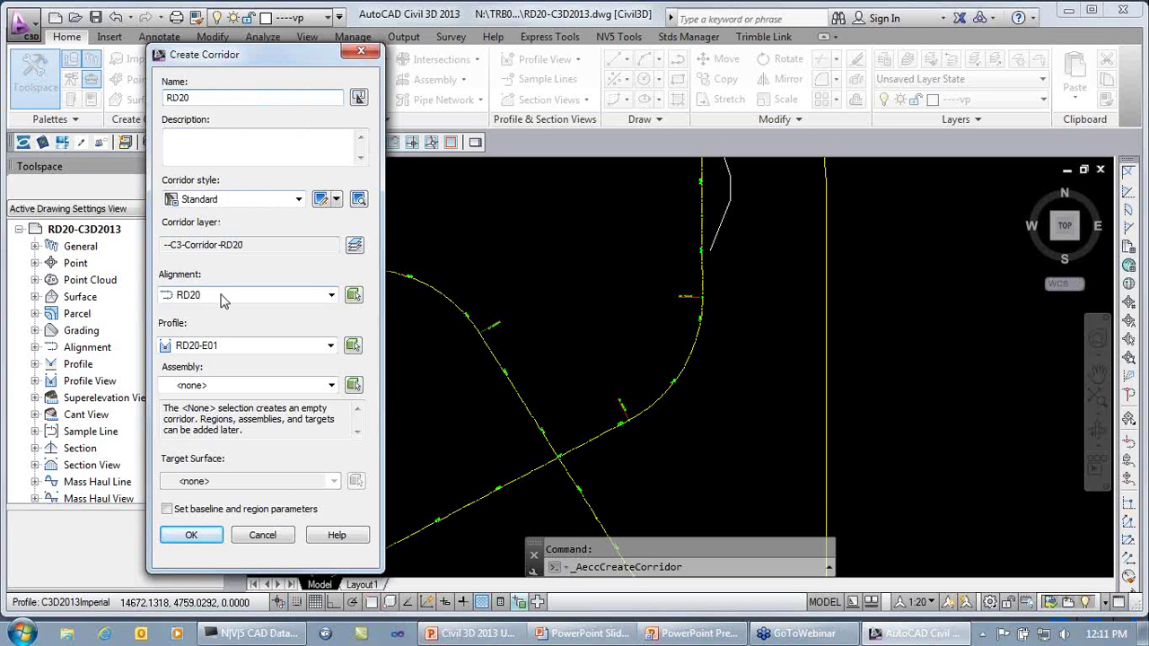
{"action": "left_click", "coordinate": [212, 350]}
{"action": "left_click", "coordinate": [216, 375]}
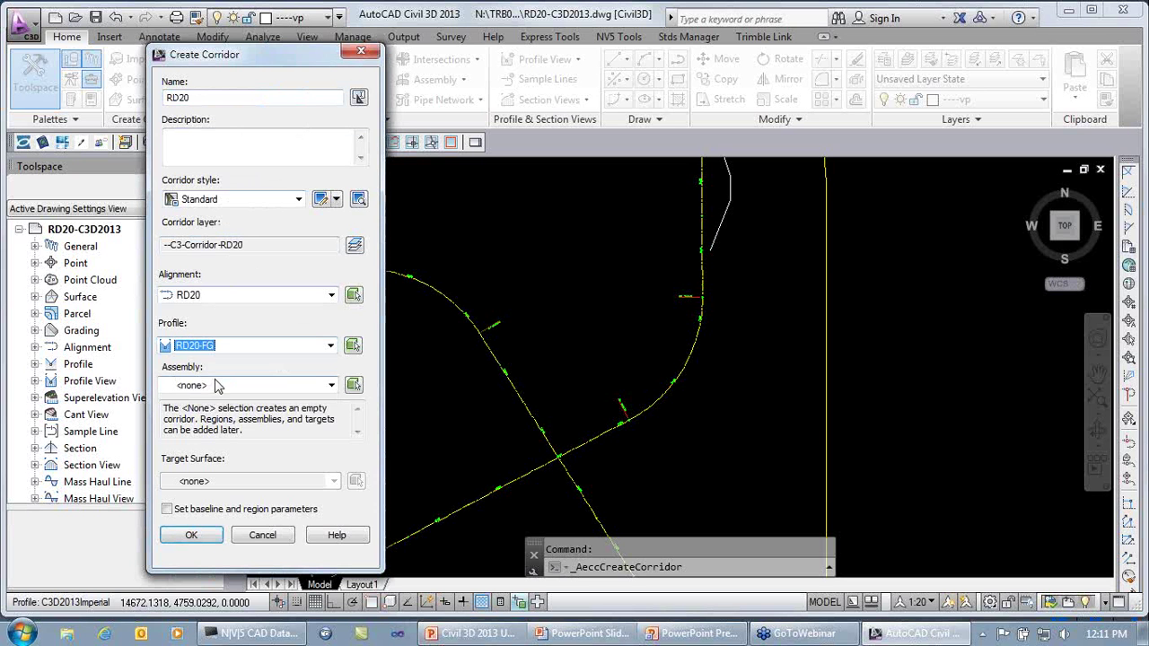
{"action": "left_click", "coordinate": [215, 385]}
{"action": "left_click", "coordinate": [206, 444]}
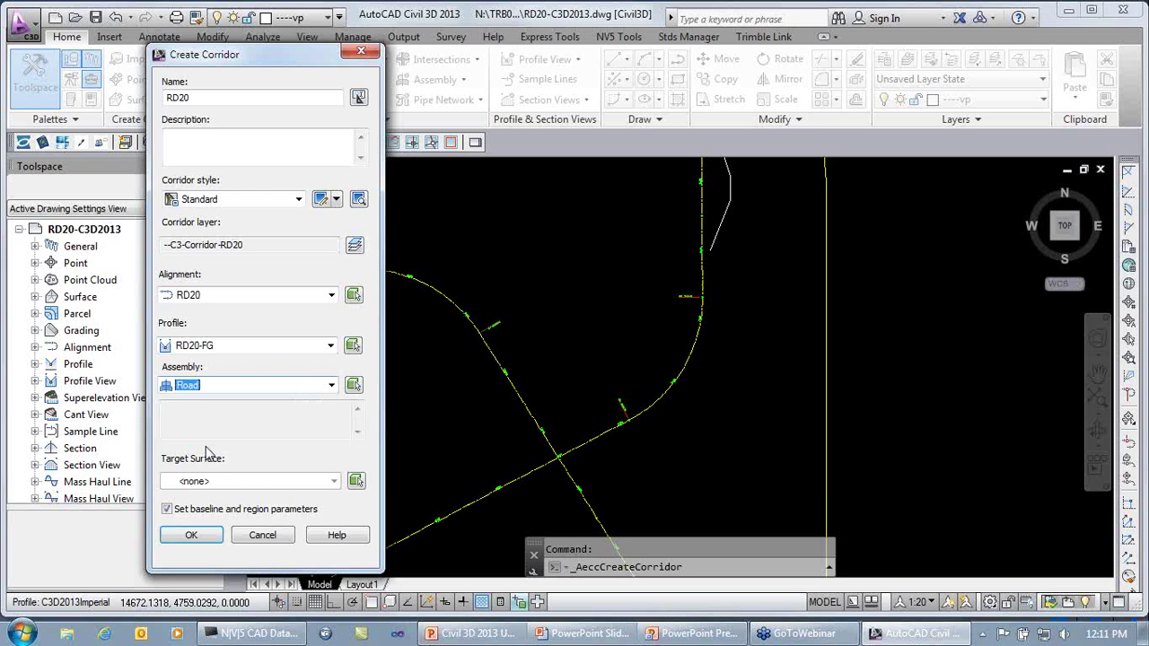
- Set the corridor's target surface to E01, turn off setting baseline and region parameters, and create the corridor
{"action": "left_click", "coordinate": [231, 485]}
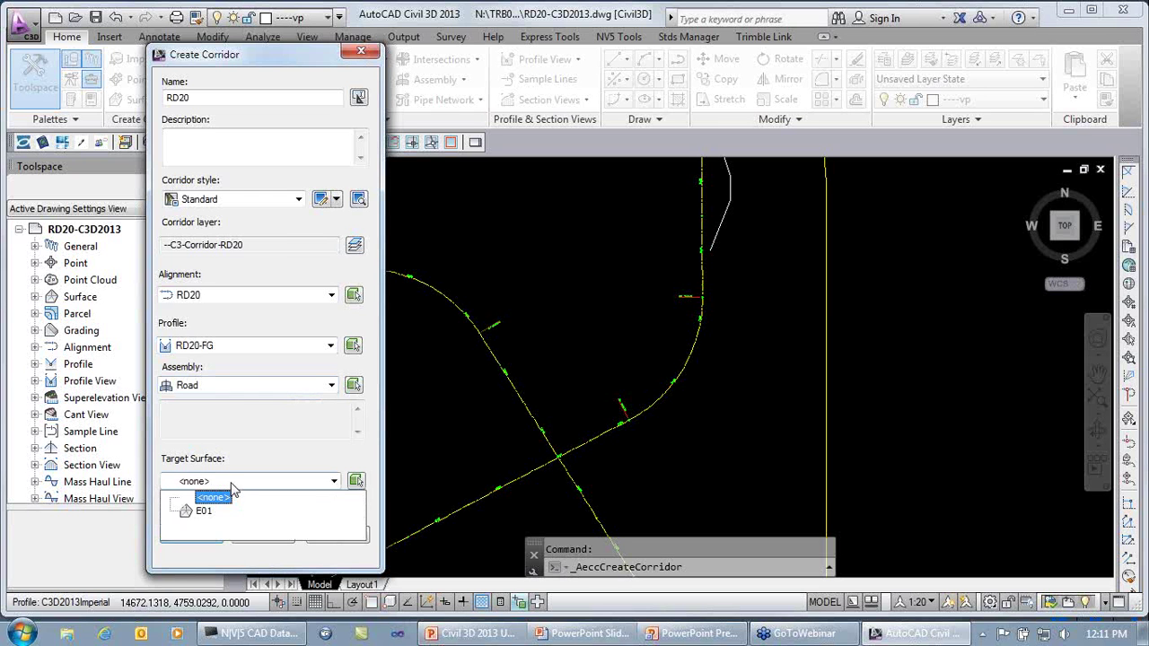
{"action": "left_click", "coordinate": [206, 505]}
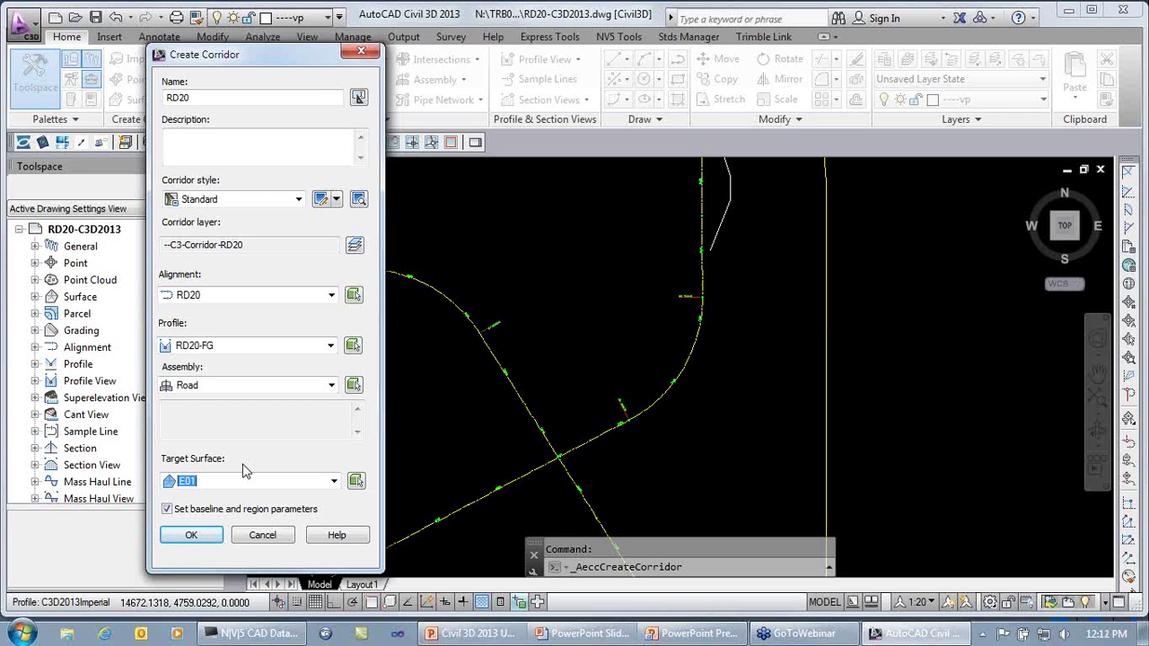
{"action": "left_click", "coordinate": [167, 509]}
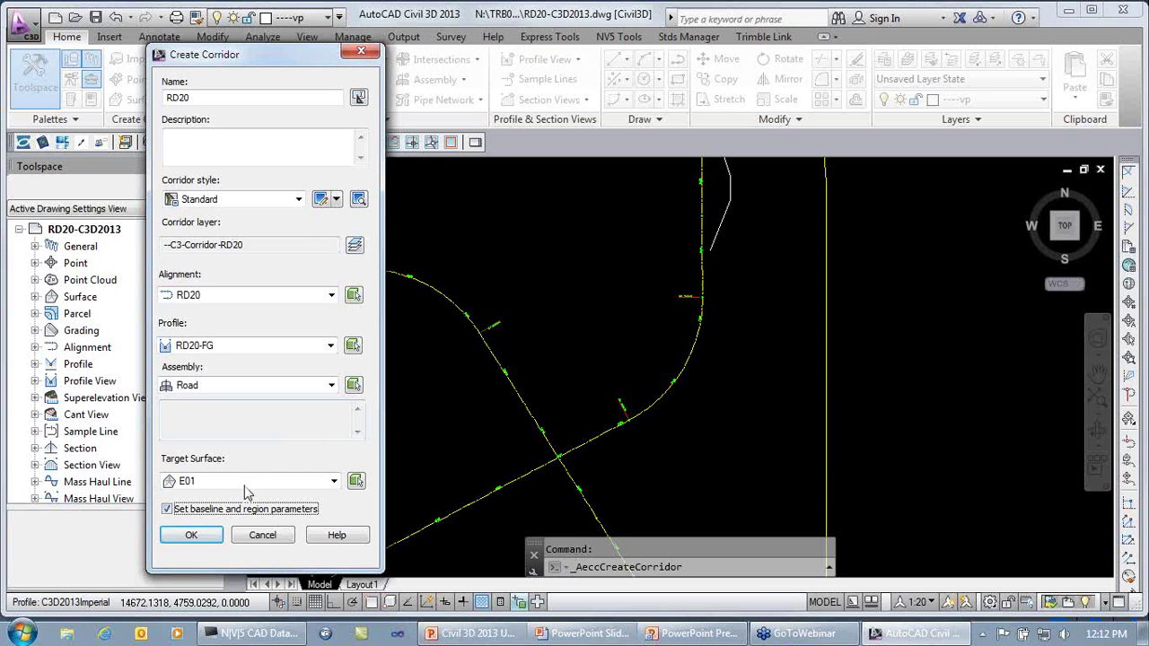
{"action": "left_click", "coordinate": [239, 513]}
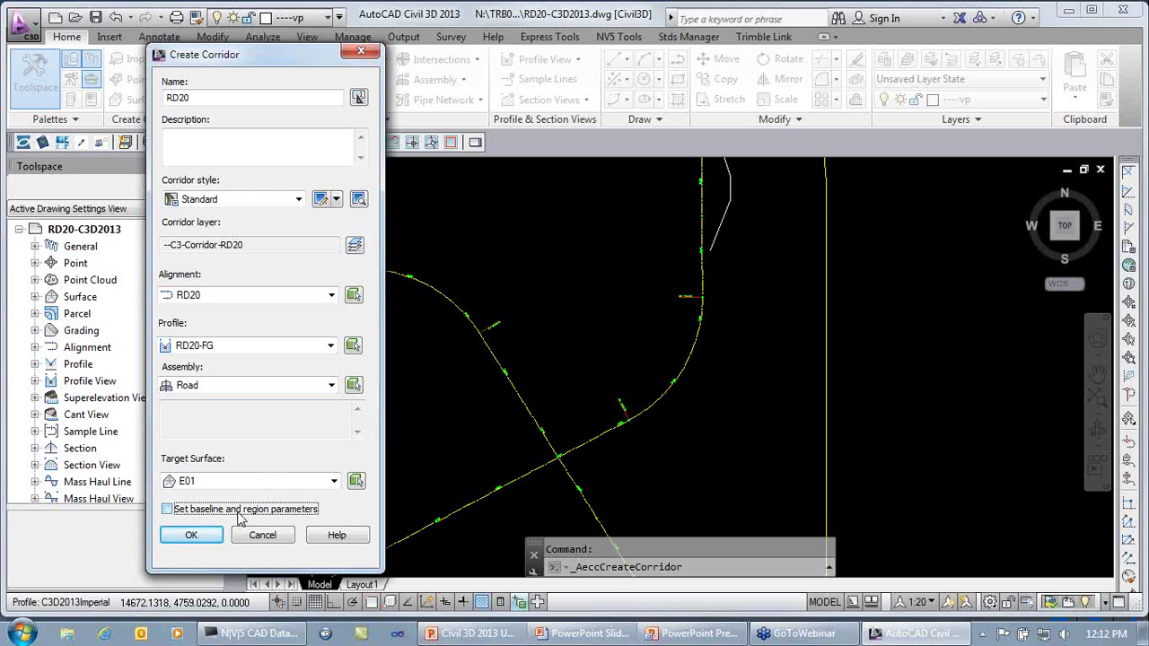
{"action": "left_click", "coordinate": [193, 535]}
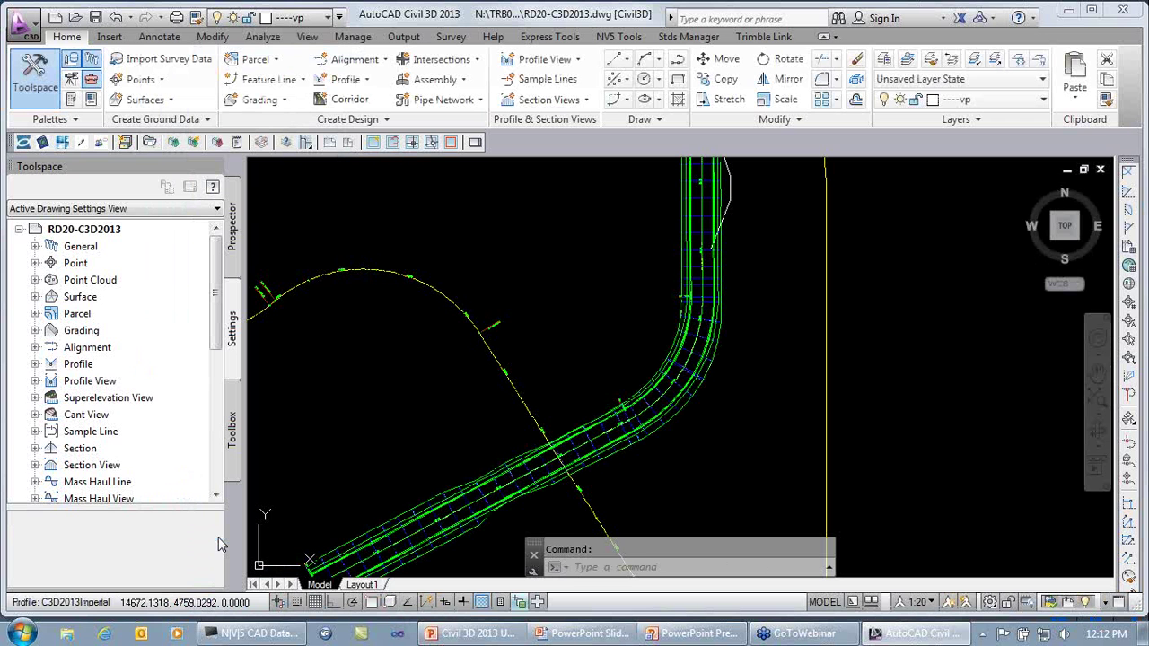
- Open the RD20 corridor's properties and review the target mapping for all of its subassemblies
{"action": "left_click", "coordinate": [710, 216]}
{"action": "right_click", "coordinate": [711, 223]}
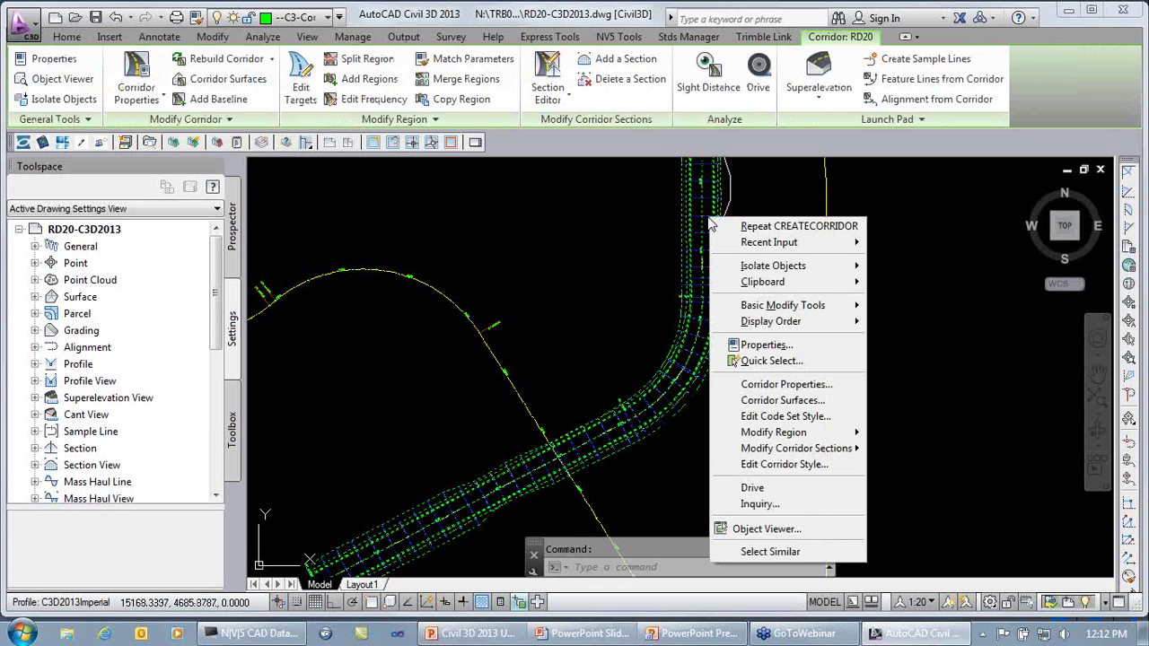
{"action": "left_click", "coordinate": [827, 384]}
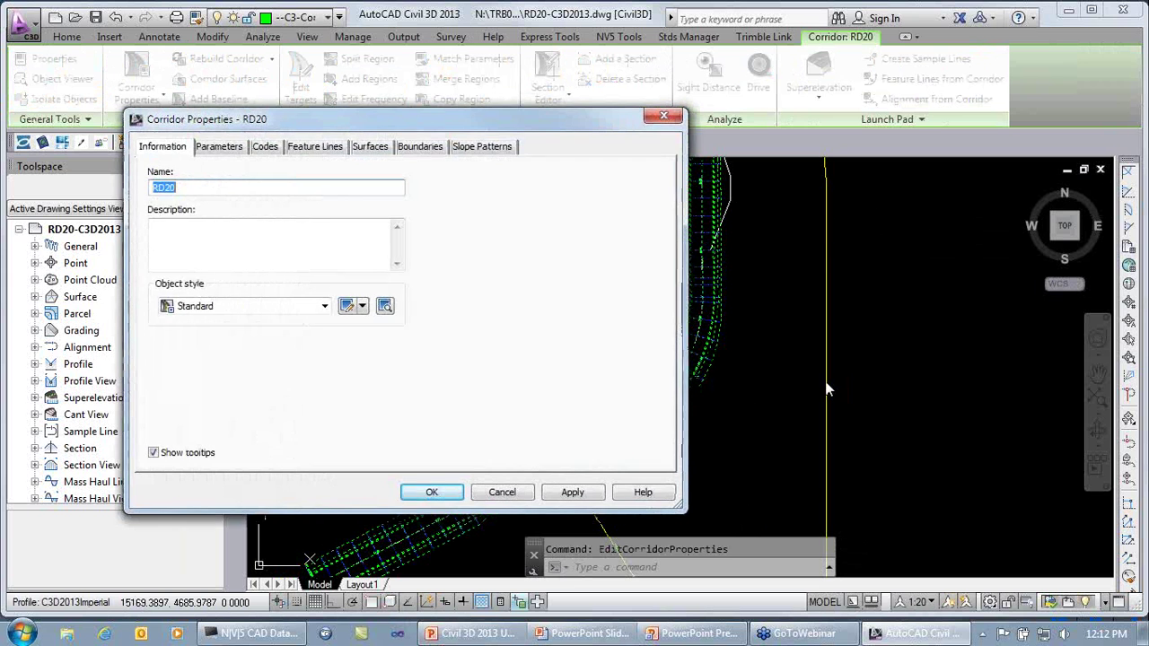
{"action": "left_click", "coordinate": [227, 148]}
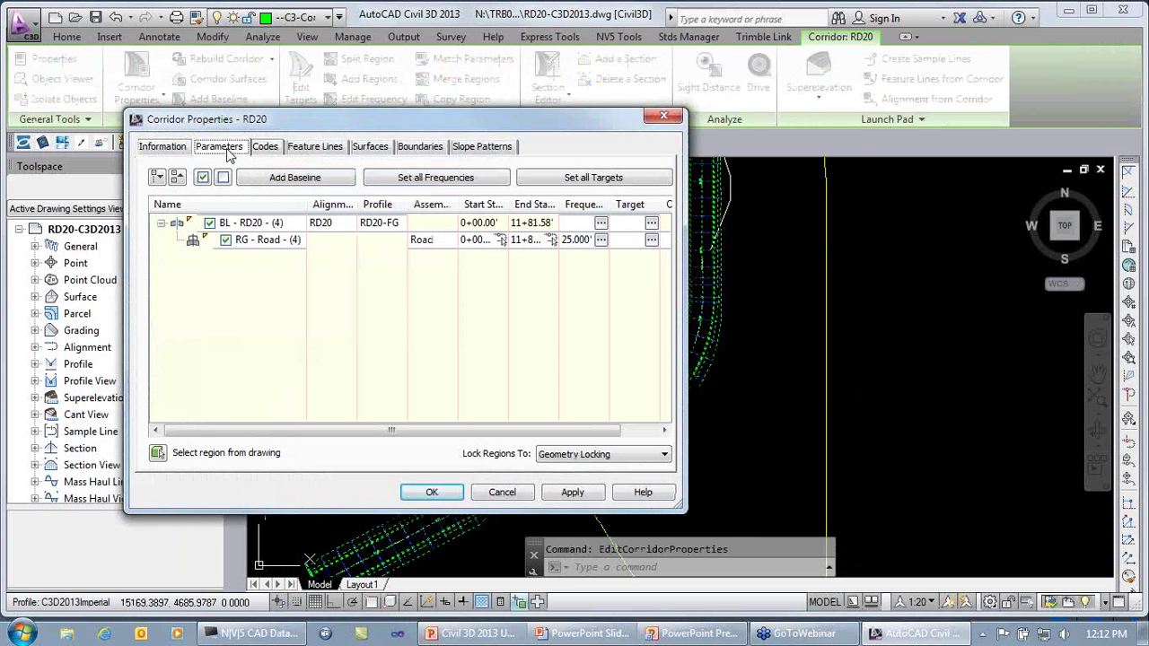
{"action": "left_click", "coordinate": [563, 179]}
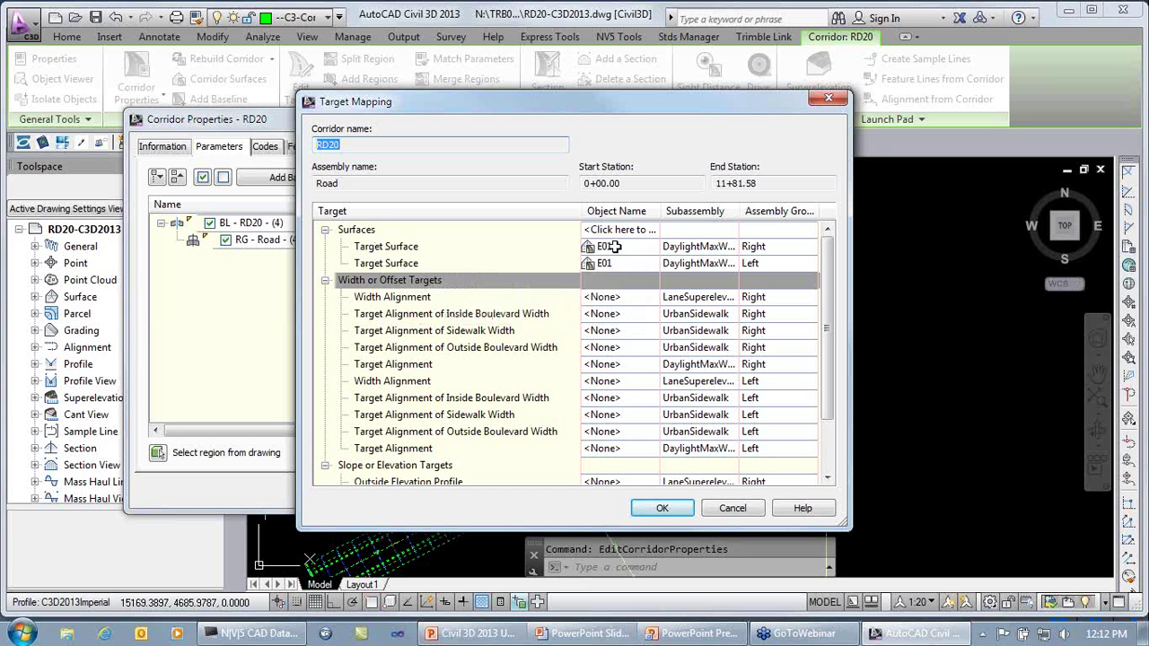
{"action": "left_click", "coordinate": [662, 508]}
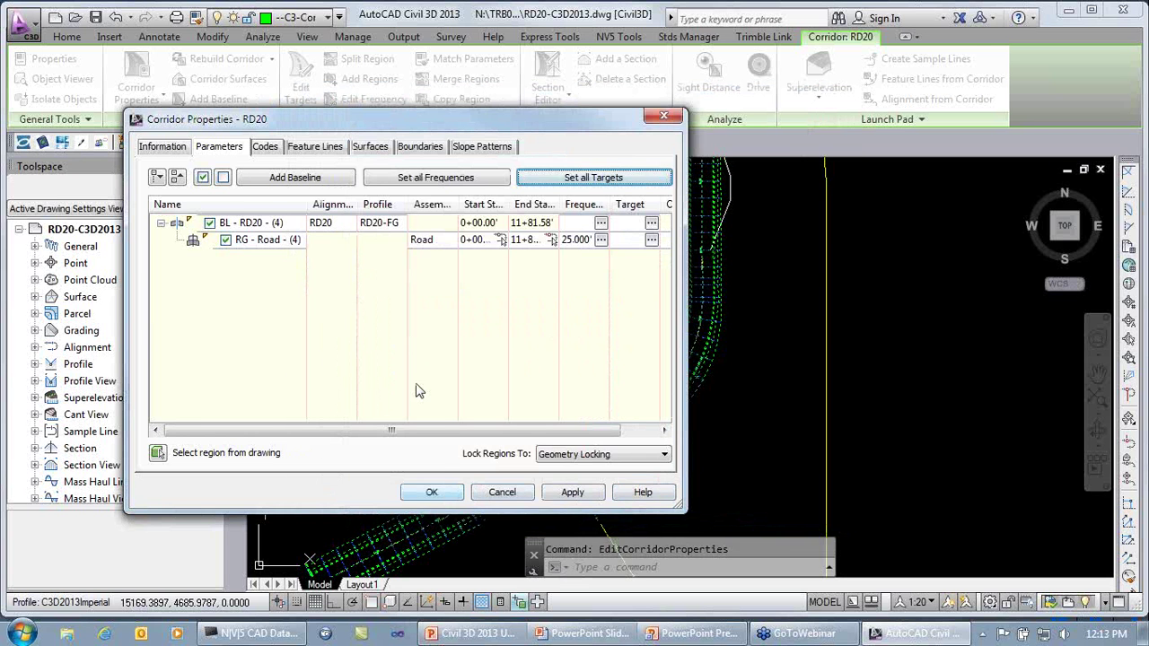
- Change the corridor region's assembly to "Road No curb sidewalk daylight right" and rebuild the corridor
{"action": "double_click", "coordinate": [438, 241]}
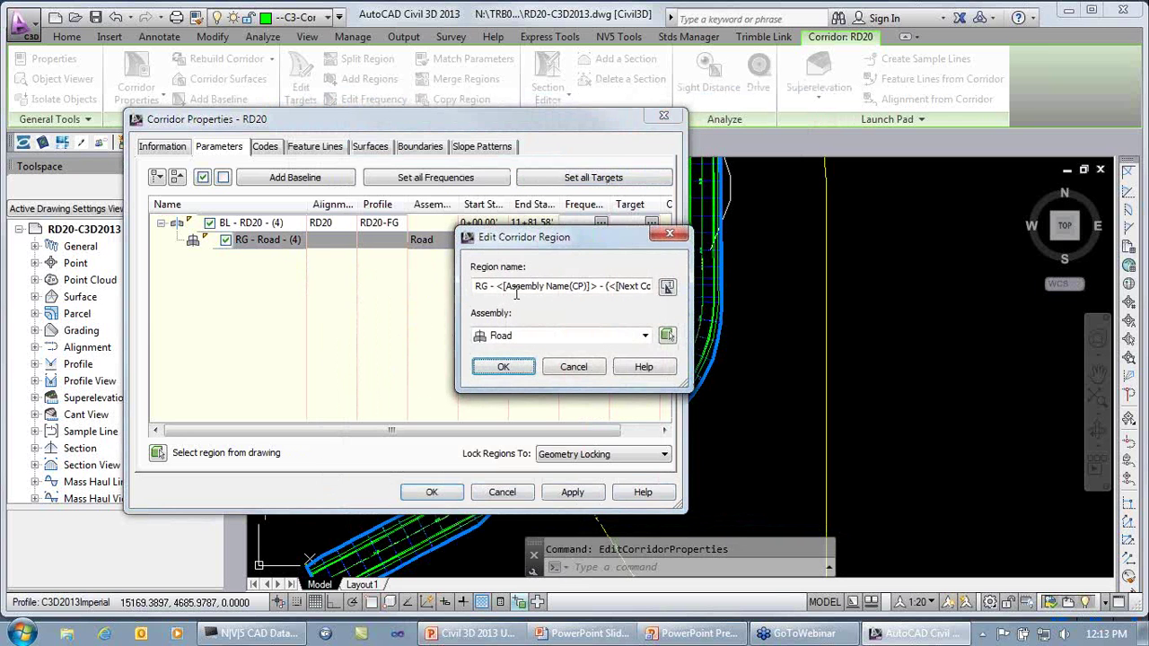
{"action": "left_click", "coordinate": [644, 336]}
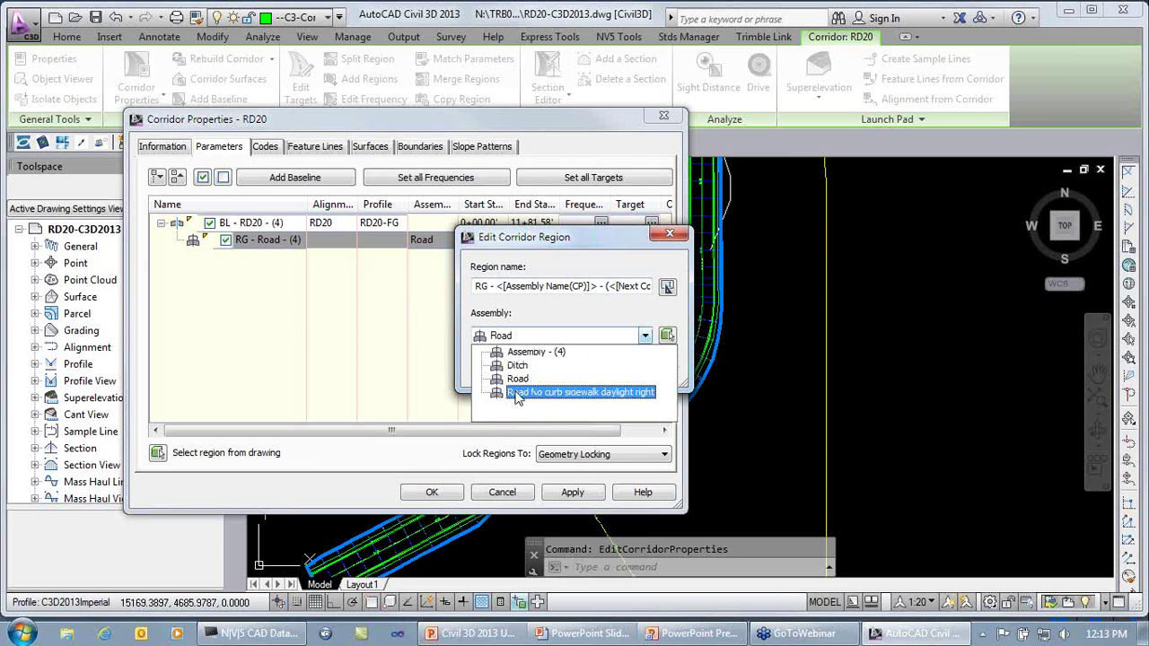
{"action": "left_click", "coordinate": [550, 392]}
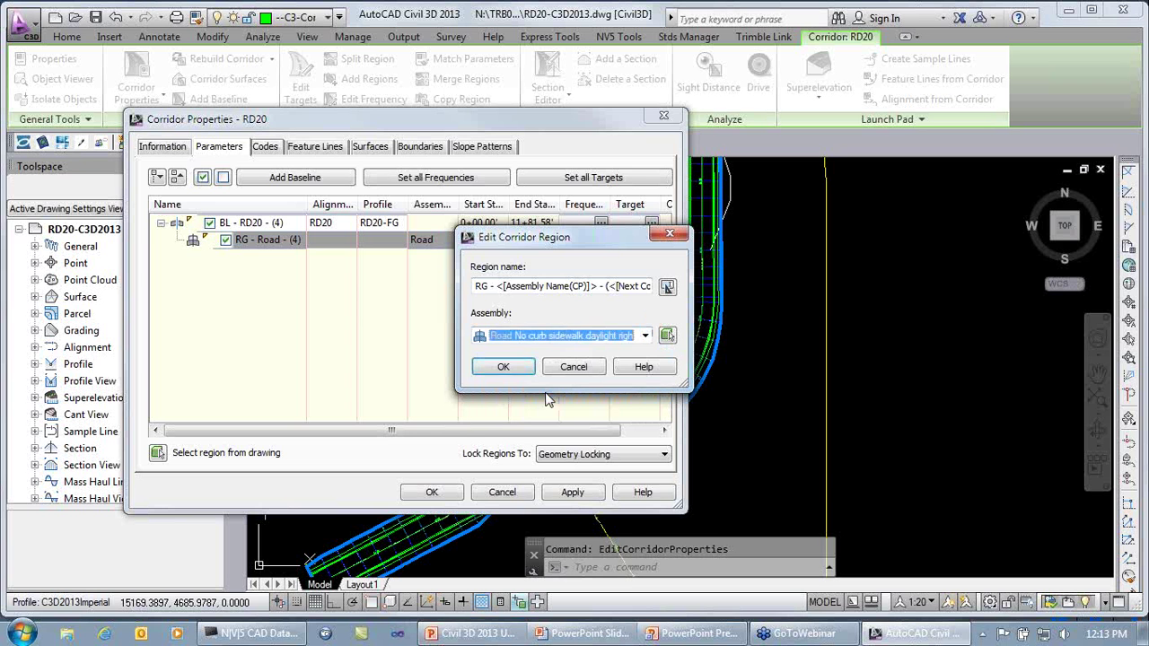
{"action": "left_click", "coordinate": [504, 367]}
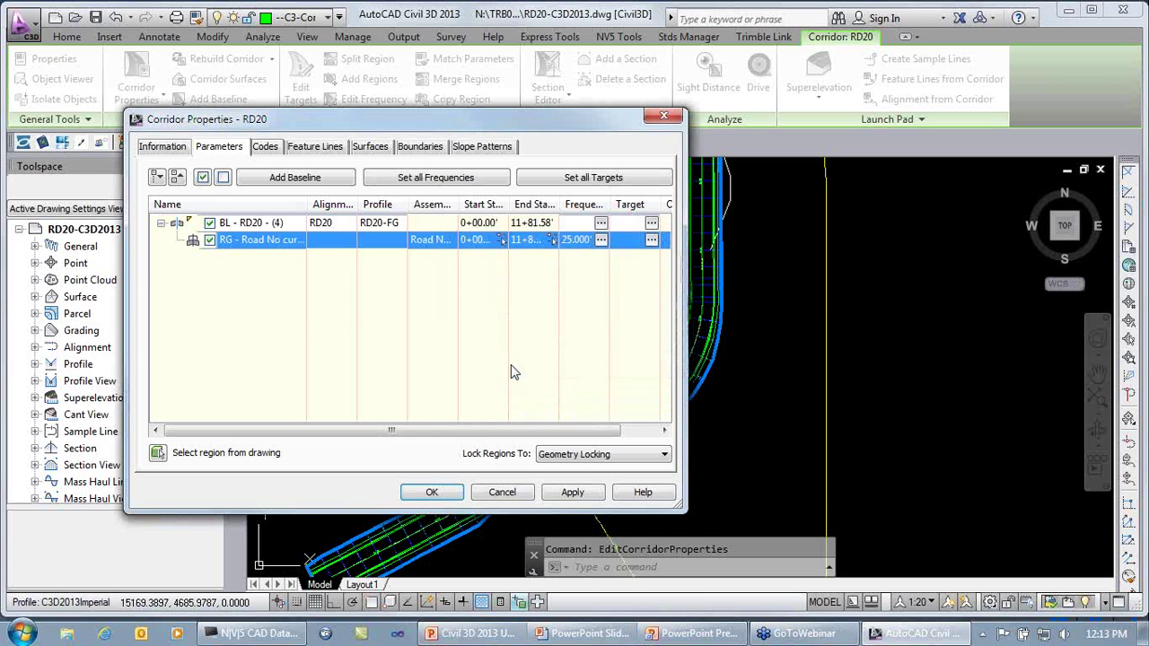
{"action": "left_click", "coordinate": [447, 492]}
{"action": "left_click", "coordinate": [490, 279]}
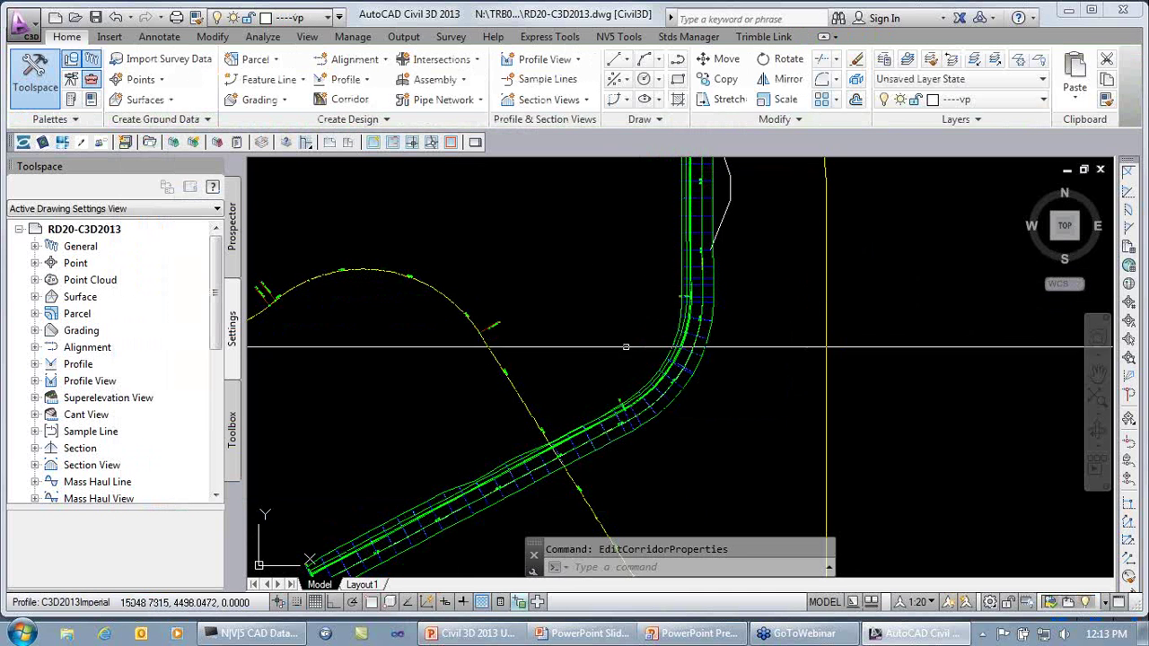
- Inspect the rebuilt corridor's daylight edges and check the target mapping for the no-curb assembly in the corridor properties
{"action": "scroll", "coordinate": [614, 393], "scroll_direction": "up", "scroll_amount": 2}
{"action": "middle_click_drag", "start_coordinate": [480, 457], "coordinate": [664, 300]}
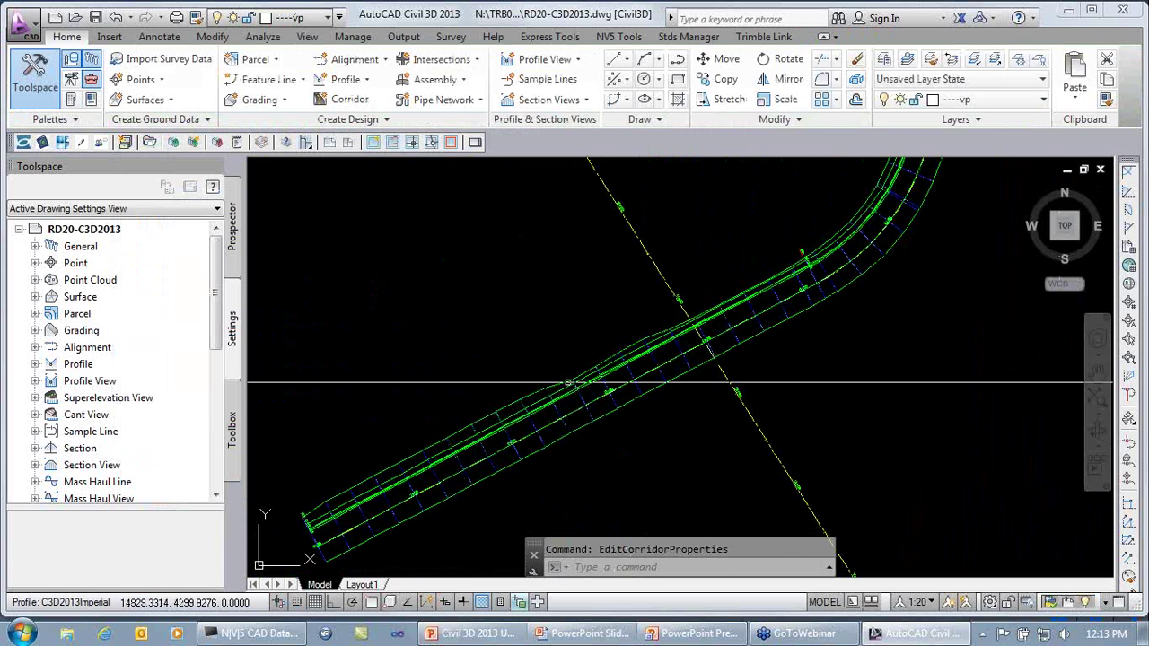
{"action": "scroll", "coordinate": [545, 388], "scroll_direction": "up", "scroll_amount": 4}
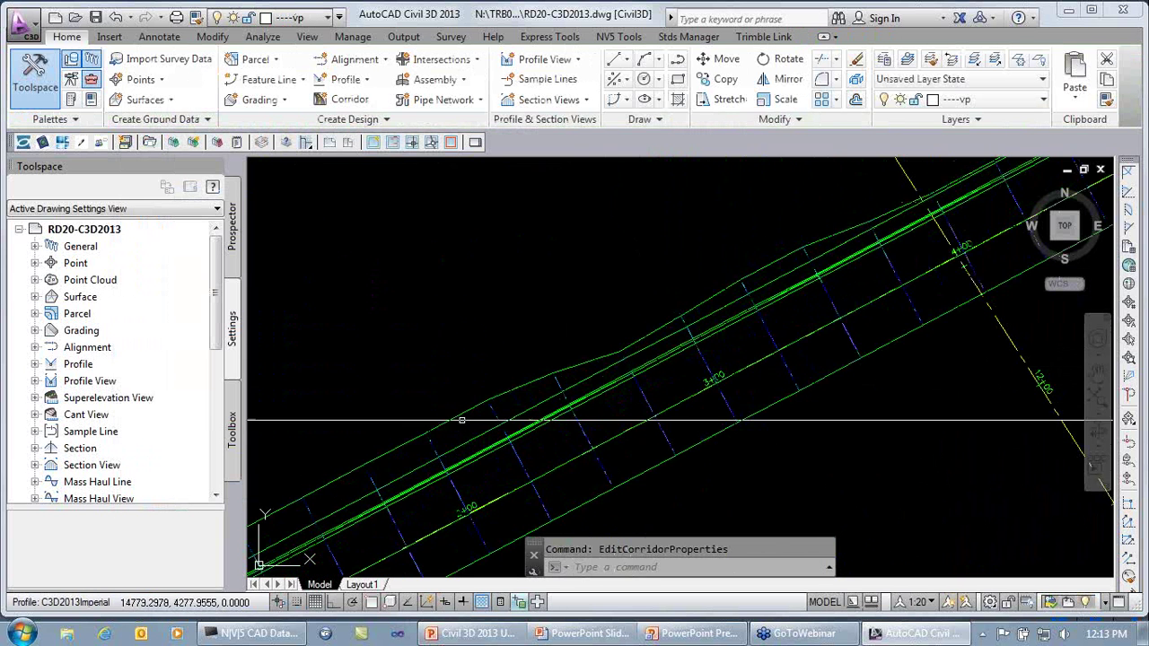
{"action": "left_click", "coordinate": [557, 385]}
{"action": "right_click", "coordinate": [558, 384]}
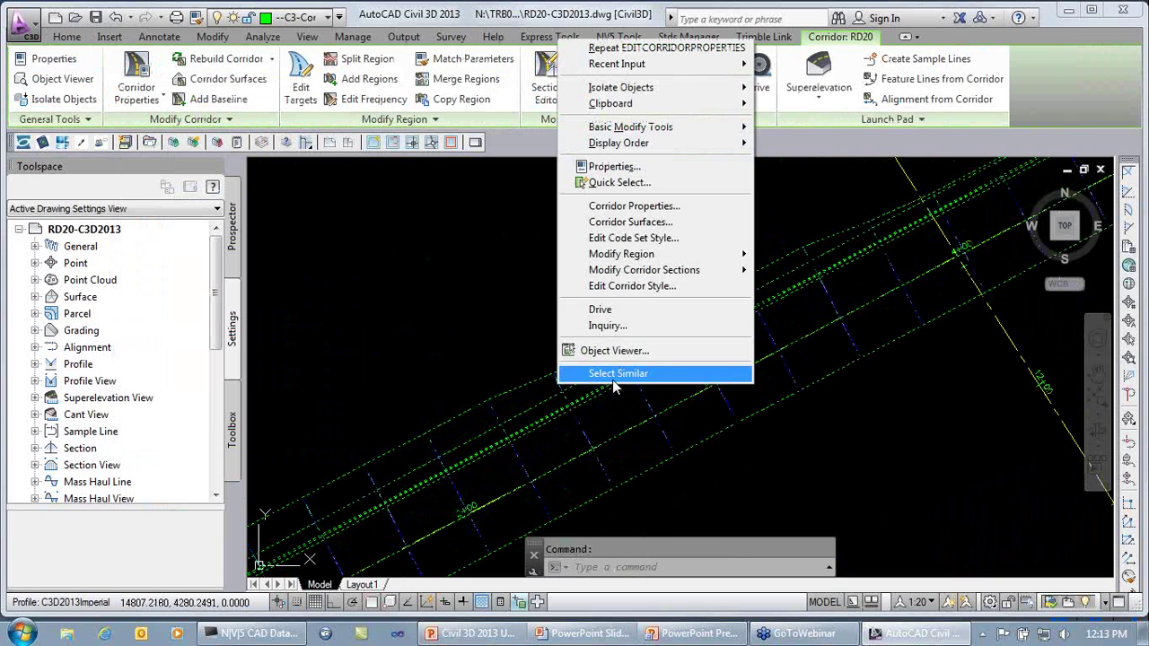
{"action": "left_click", "coordinate": [674, 212]}
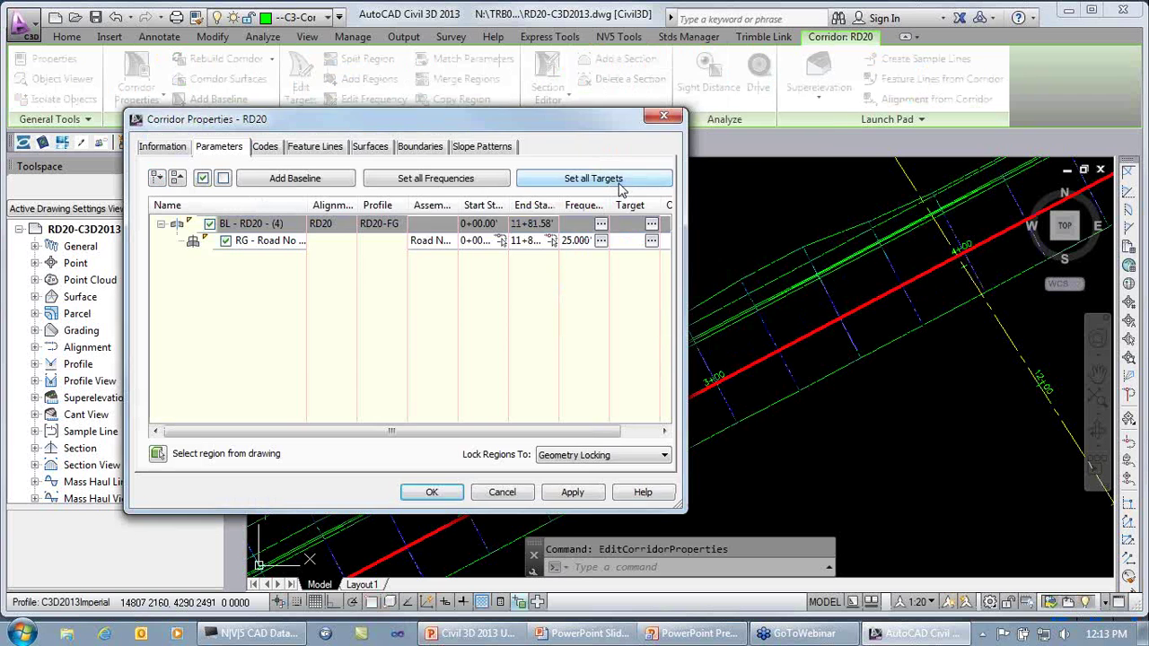
{"action": "left_click", "coordinate": [666, 175]}
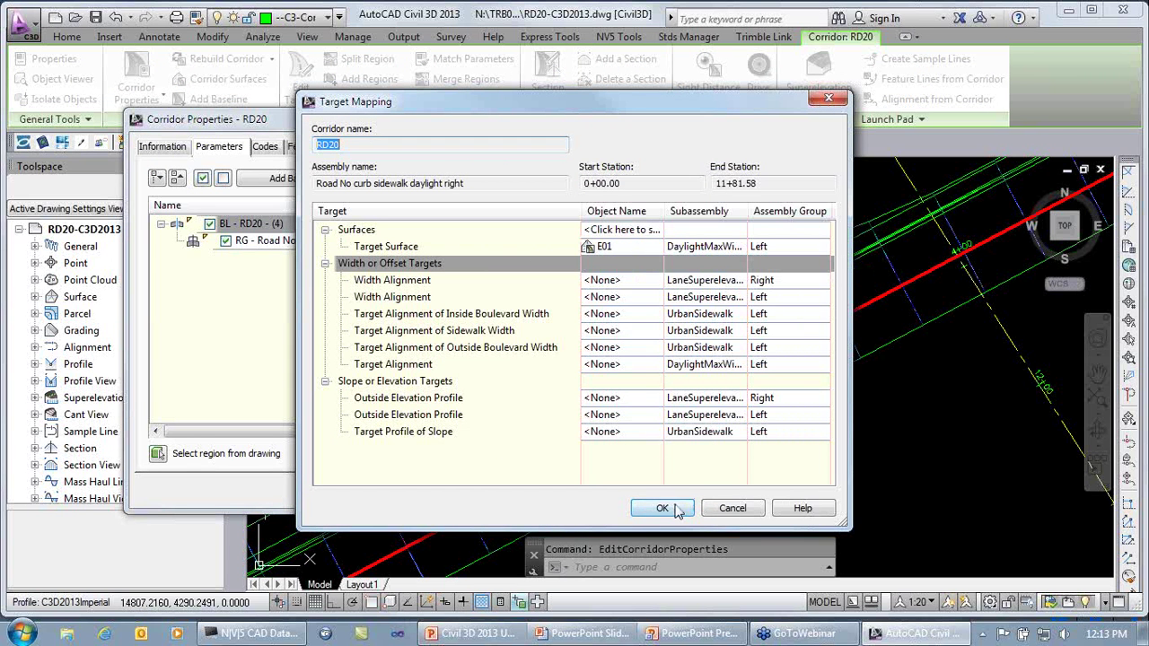
{"action": "left_click", "coordinate": [727, 509]}
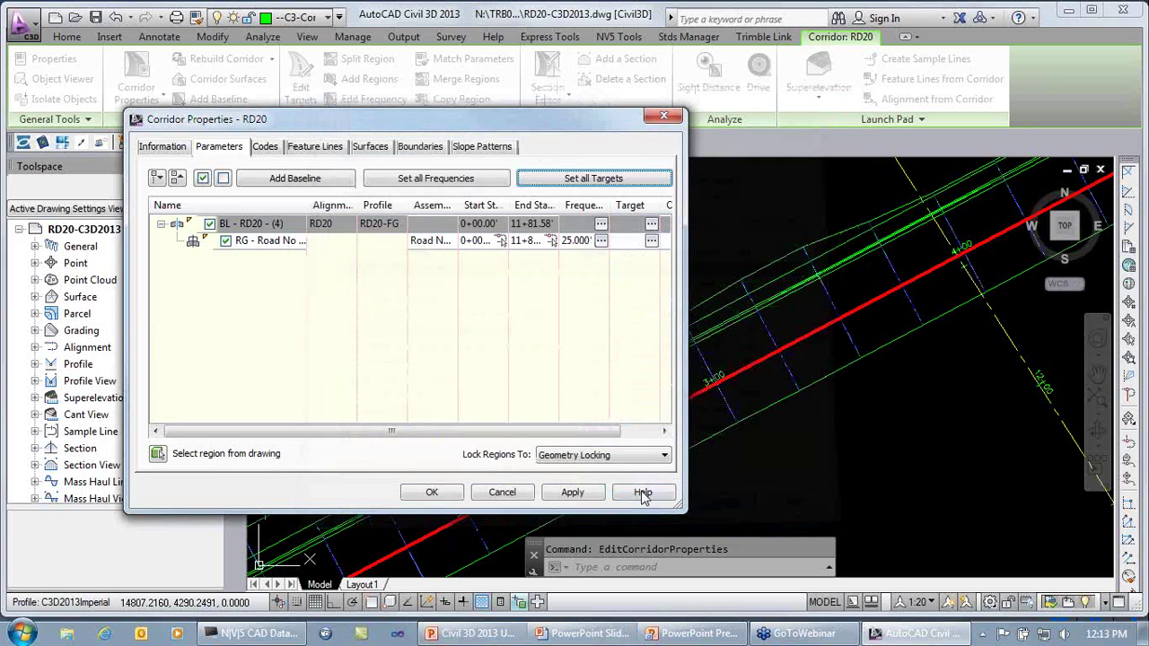
- Set the corridor region's assembly back to Road
{"action": "double_click", "coordinate": [438, 239]}
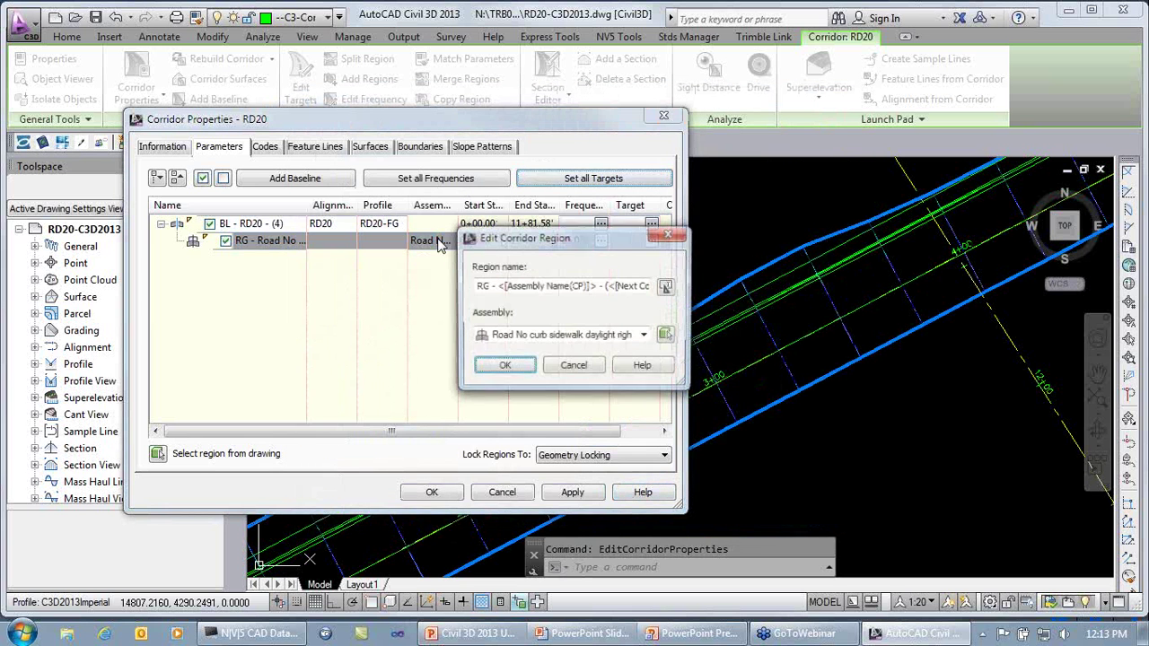
{"action": "left_click", "coordinate": [534, 334]}
{"action": "left_click", "coordinate": [512, 383]}
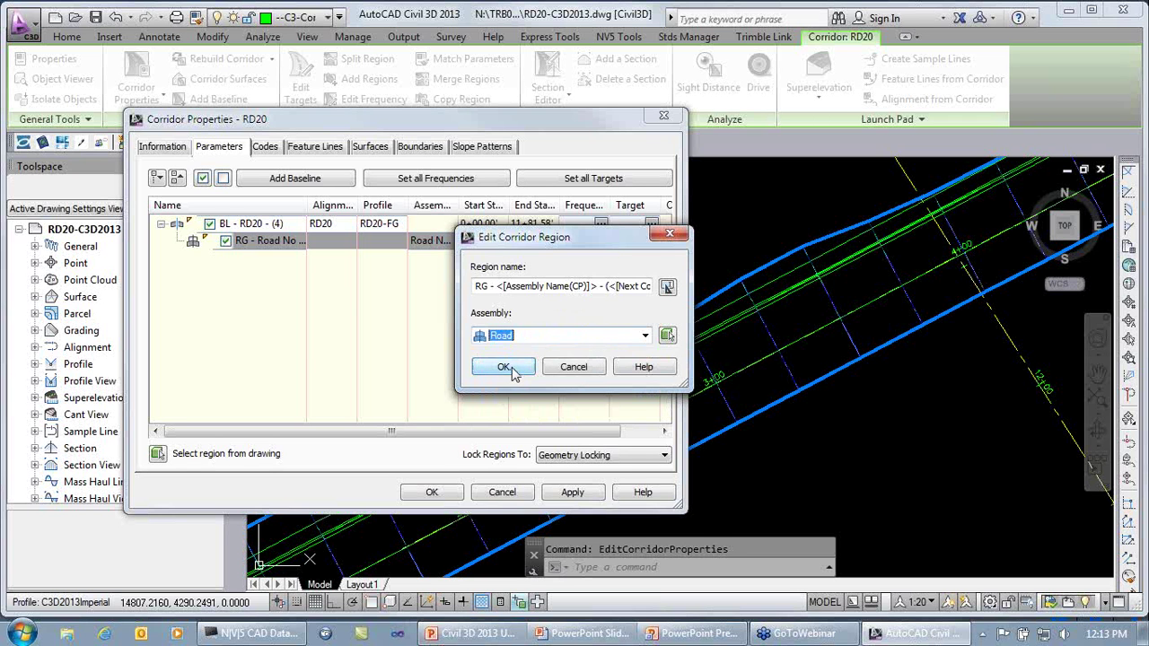
{"action": "left_click", "coordinate": [503, 366]}
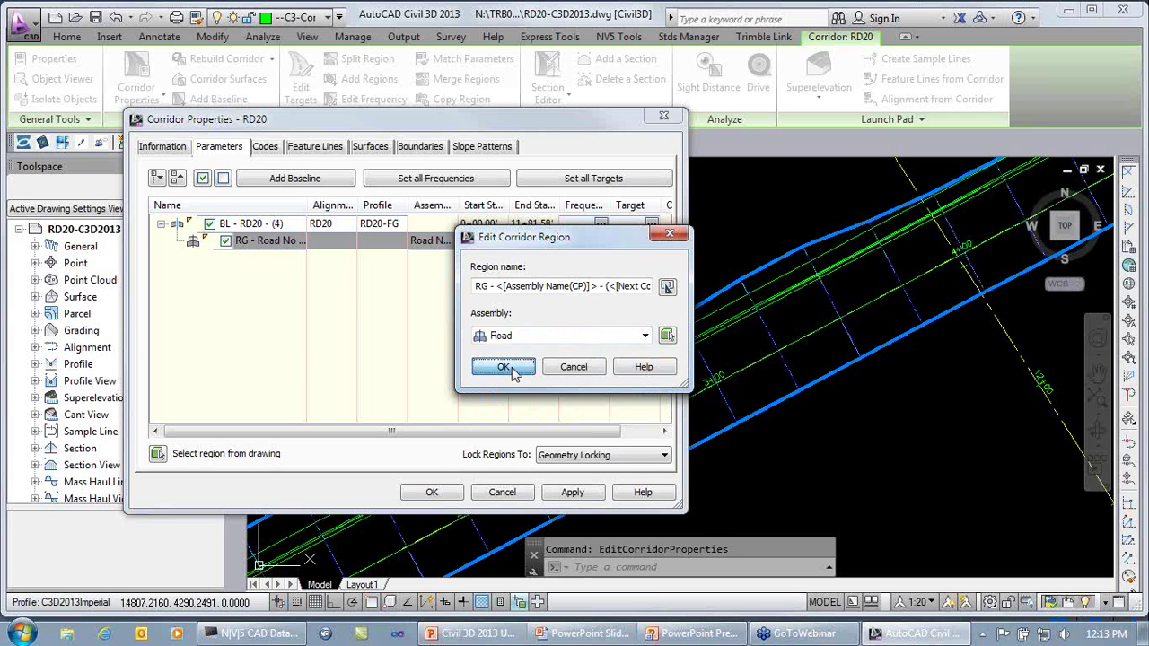
- Review the Road region's target mapping, then apply the corridor properties and rebuild the corridor
{"action": "left_click", "coordinate": [593, 178]}
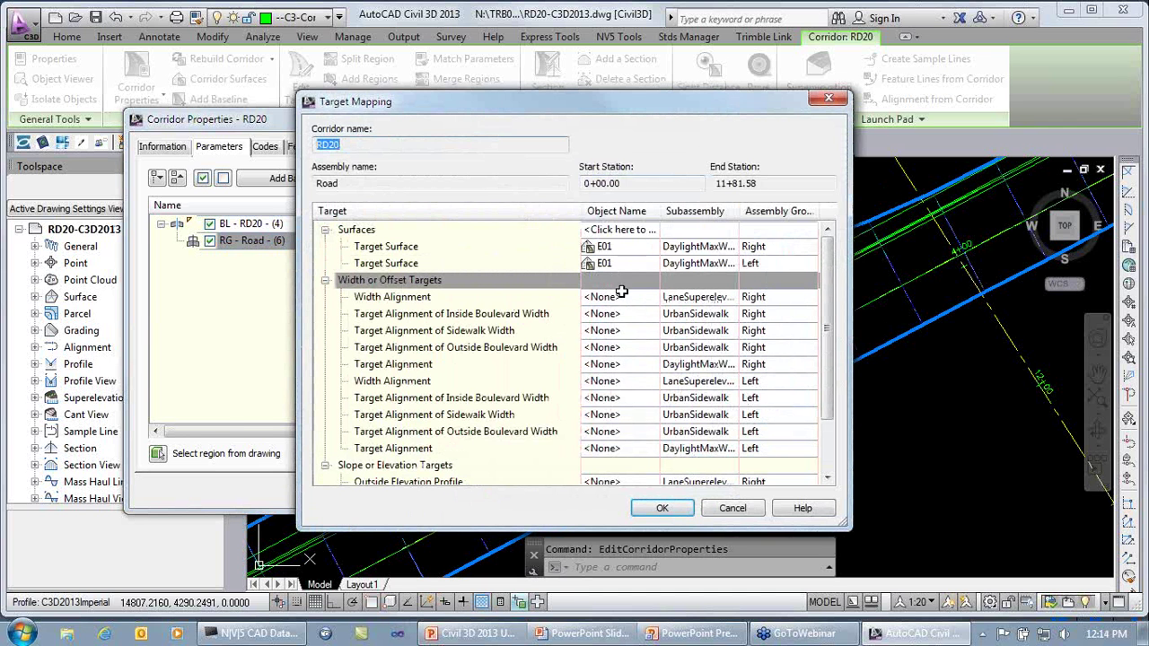
{"action": "left_click", "coordinate": [662, 509]}
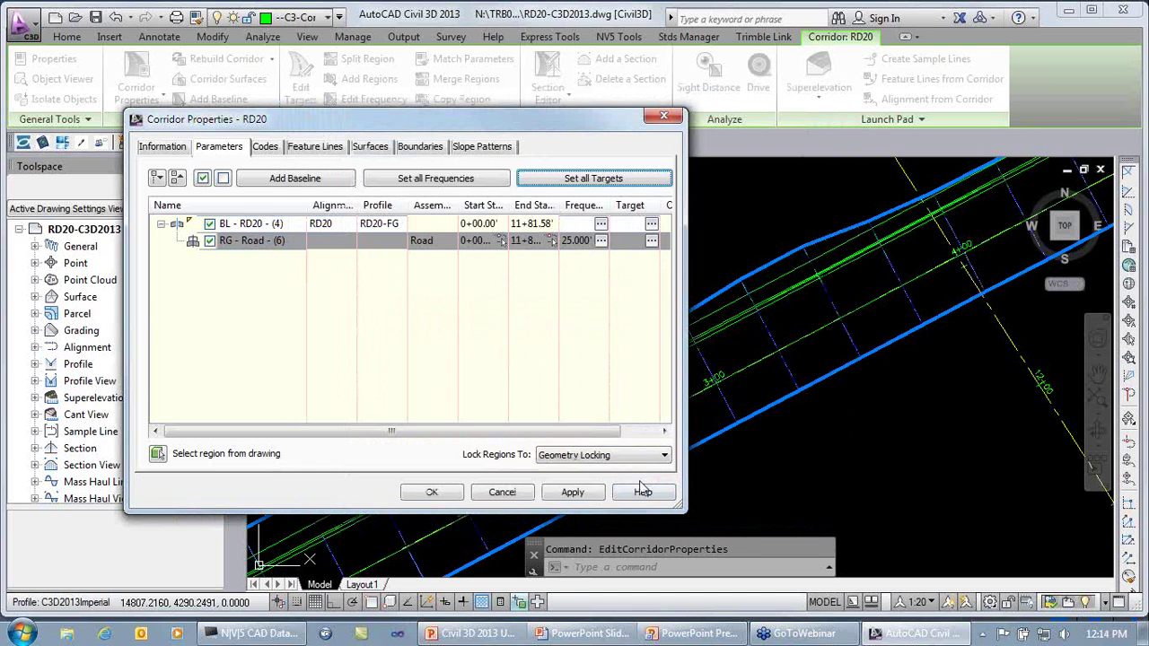
{"action": "left_click", "coordinate": [436, 492]}
{"action": "left_click", "coordinate": [503, 280]}
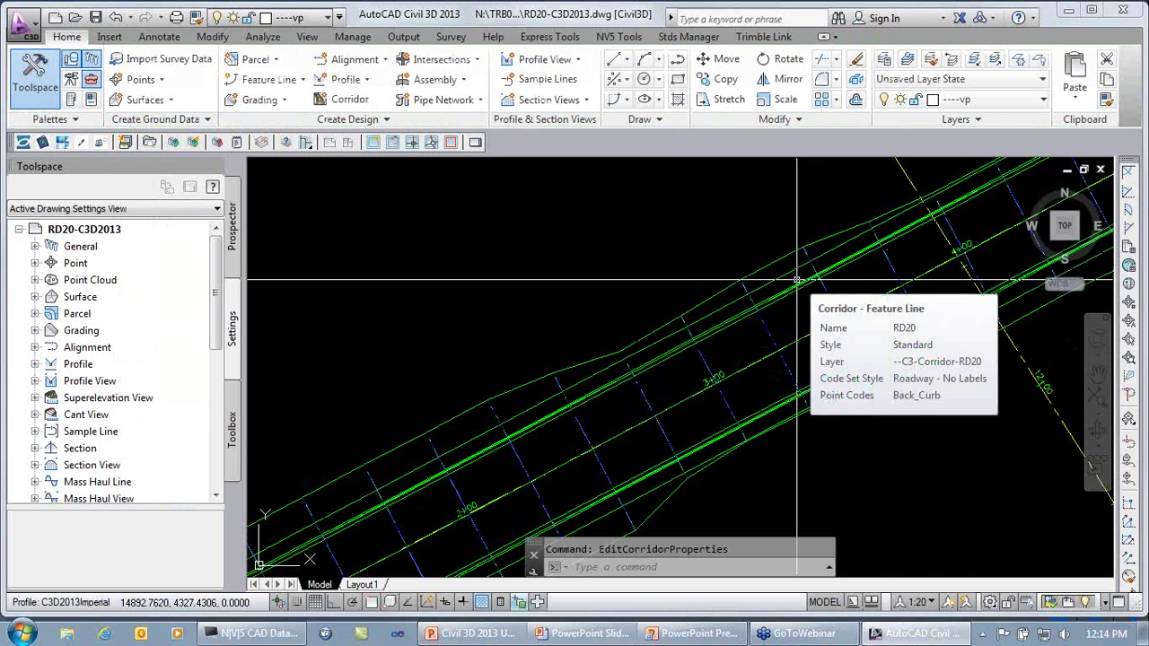
- Split the RD20 corridor region at the southern endpoint of the white widening polyline, at station 8+00
{"action": "scroll", "coordinate": [831, 271], "scroll_direction": "down", "scroll_amount": 2}
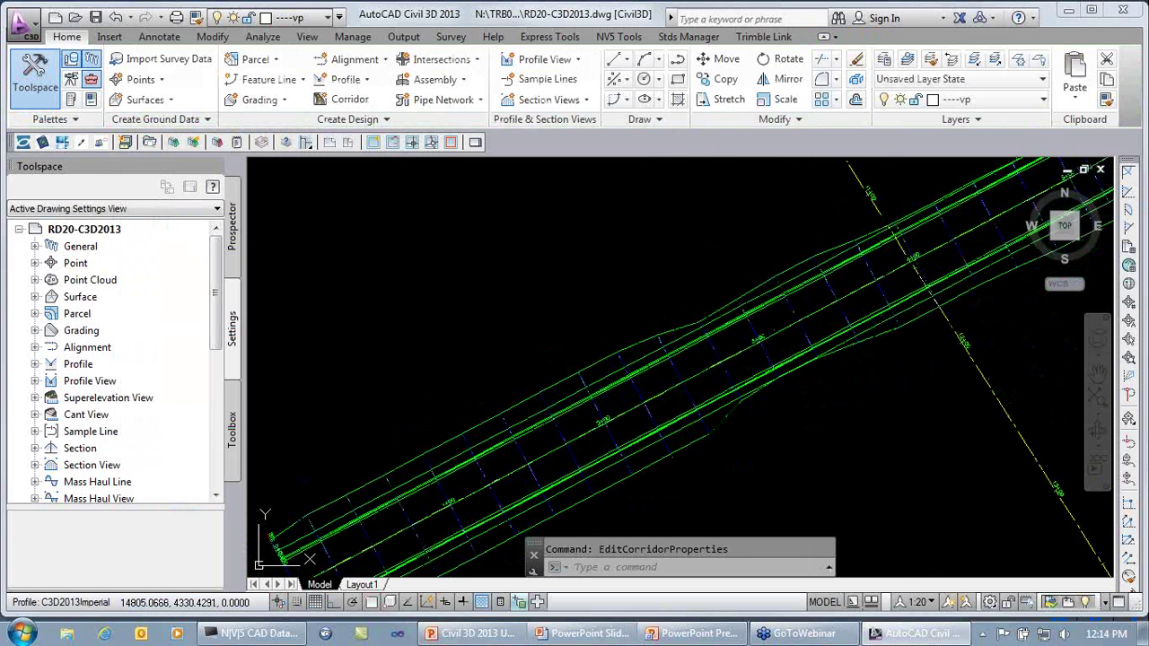
{"action": "middle_click_drag", "start_coordinate": [888, 272], "coordinate": [764, 343]}
{"action": "left_click", "coordinate": [723, 333]}
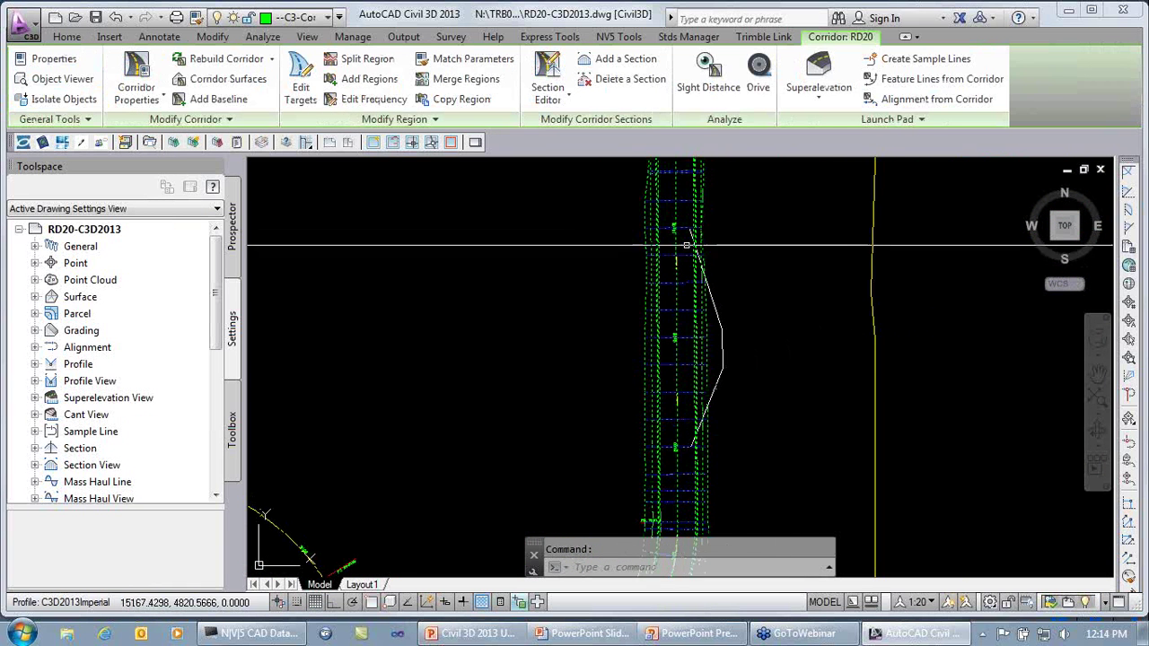
{"action": "right_click", "coordinate": [769, 269]}
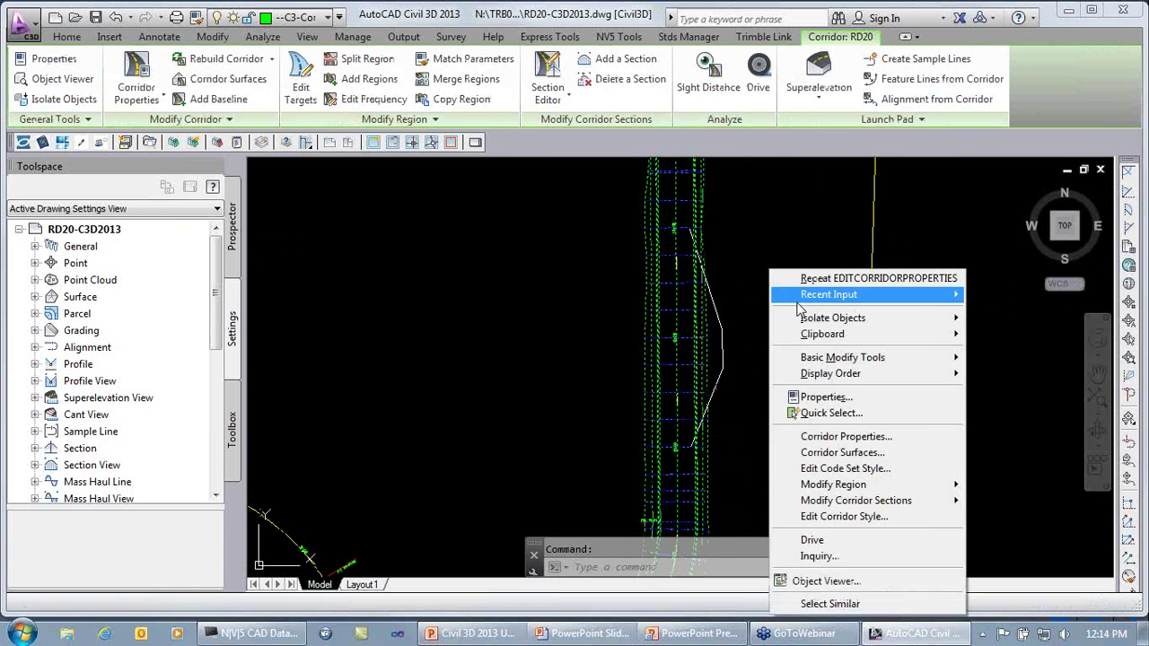
{"action": "mouse_move", "coordinate": [848, 500]}
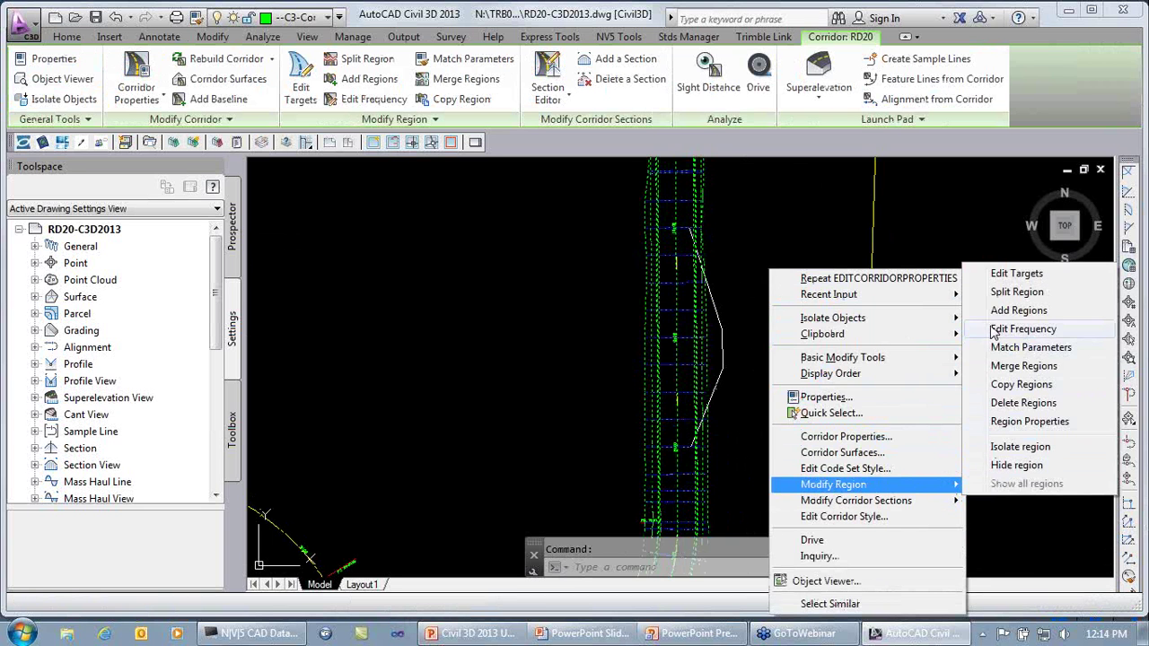
{"action": "left_click", "coordinate": [1017, 292]}
{"action": "left_click", "coordinate": [690, 445]}
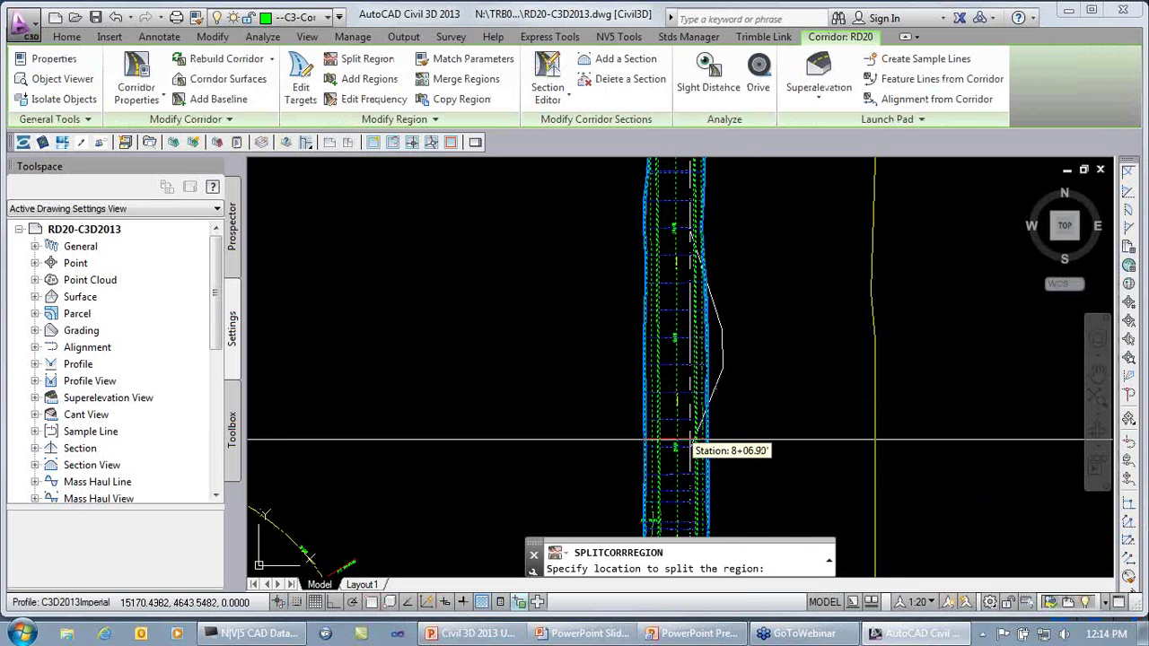
{"action": "type", "text": "end"}
{"action": "key", "text": "Return"}
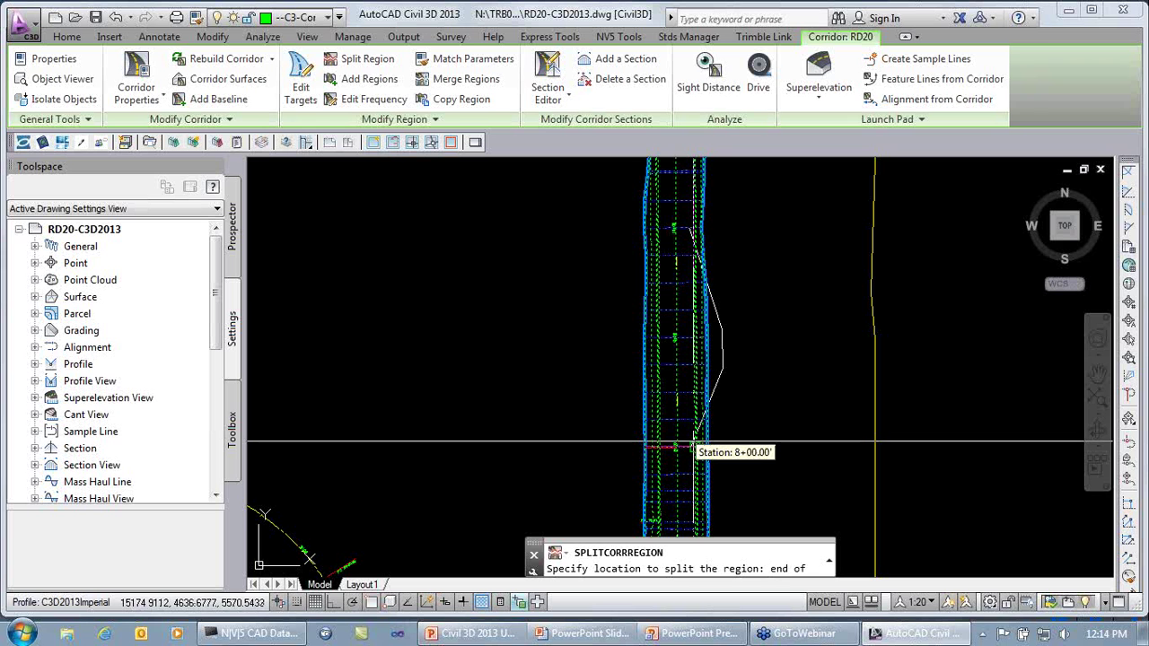
{"action": "left_click", "coordinate": [689, 446]}
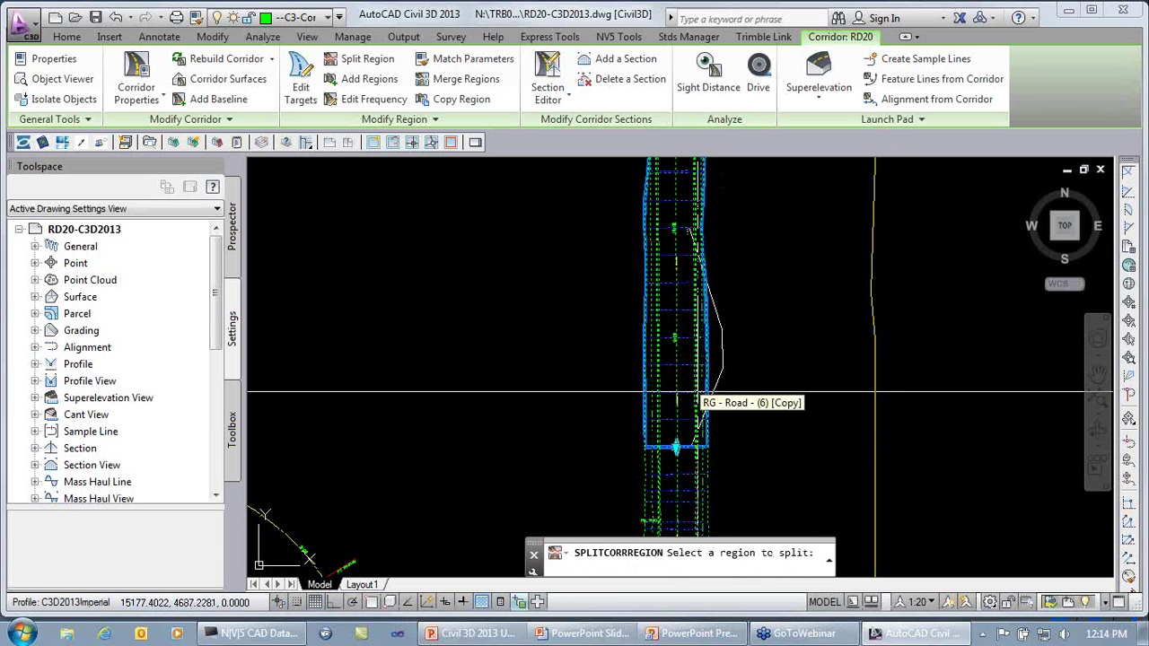
- Split the upper corridor region again at the northern endpoint of the white polyline
{"action": "left_click", "coordinate": [684, 379]}
{"action": "type", "text": "en"}
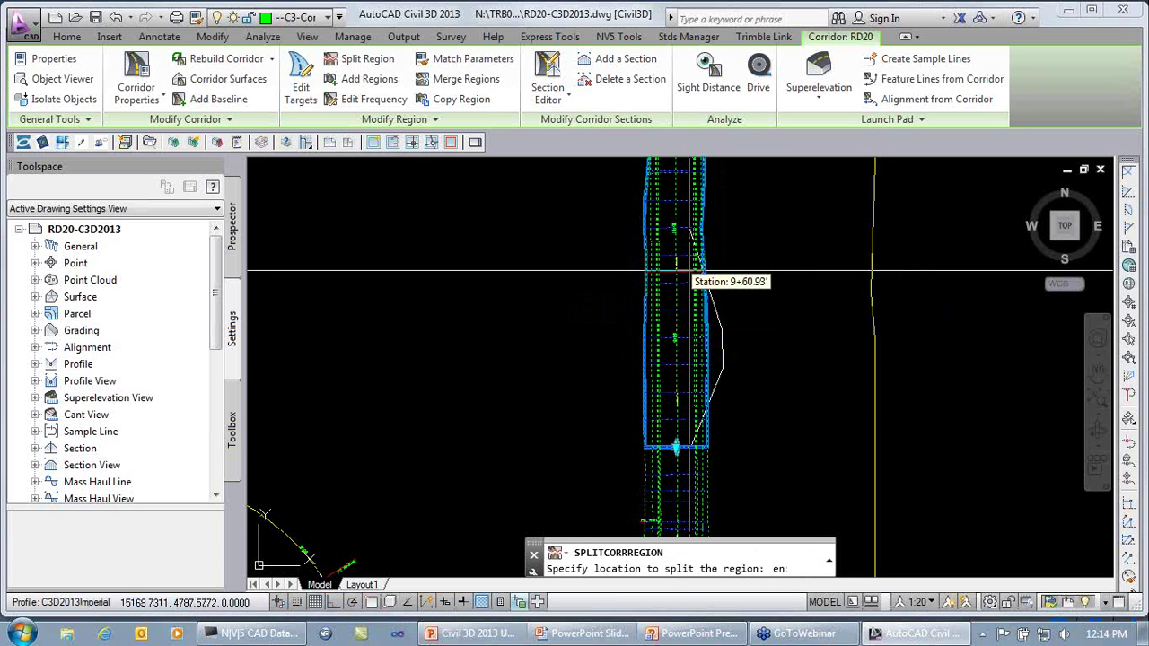
{"action": "type", "text": "d"}
{"action": "key", "text": "Return"}
{"action": "left_click", "coordinate": [687, 234]}
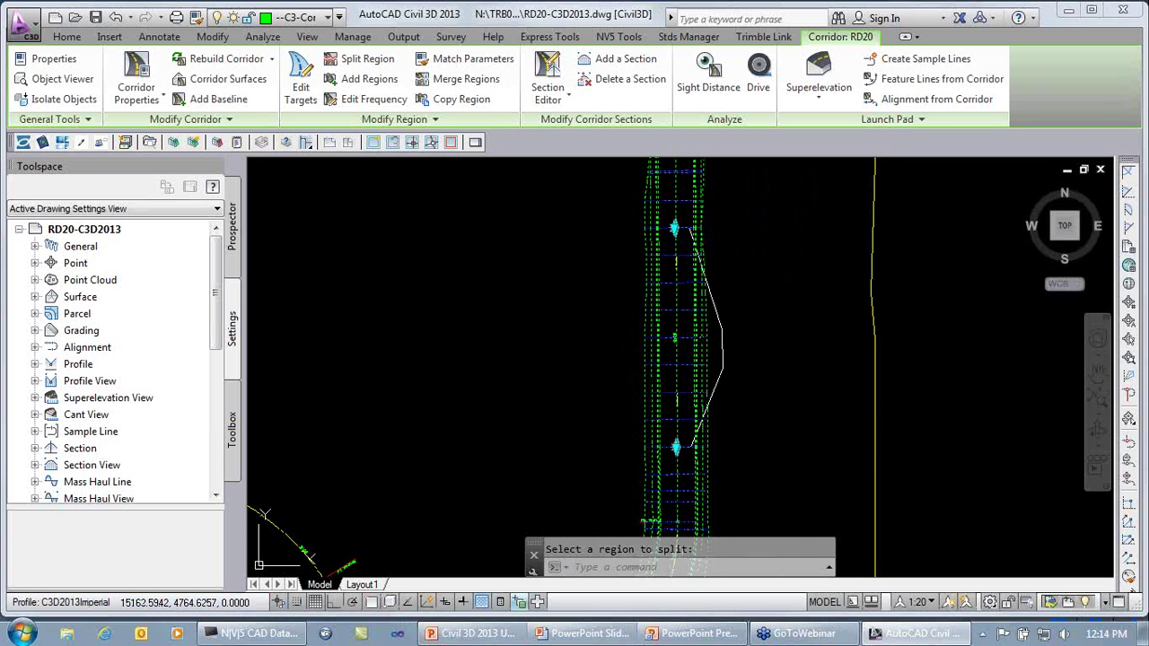
- Delete the corridor region between the two split points beside the white polyline, then clear the selection
{"action": "left_click", "coordinate": [643, 307]}
{"action": "right_click", "coordinate": [682, 310]}
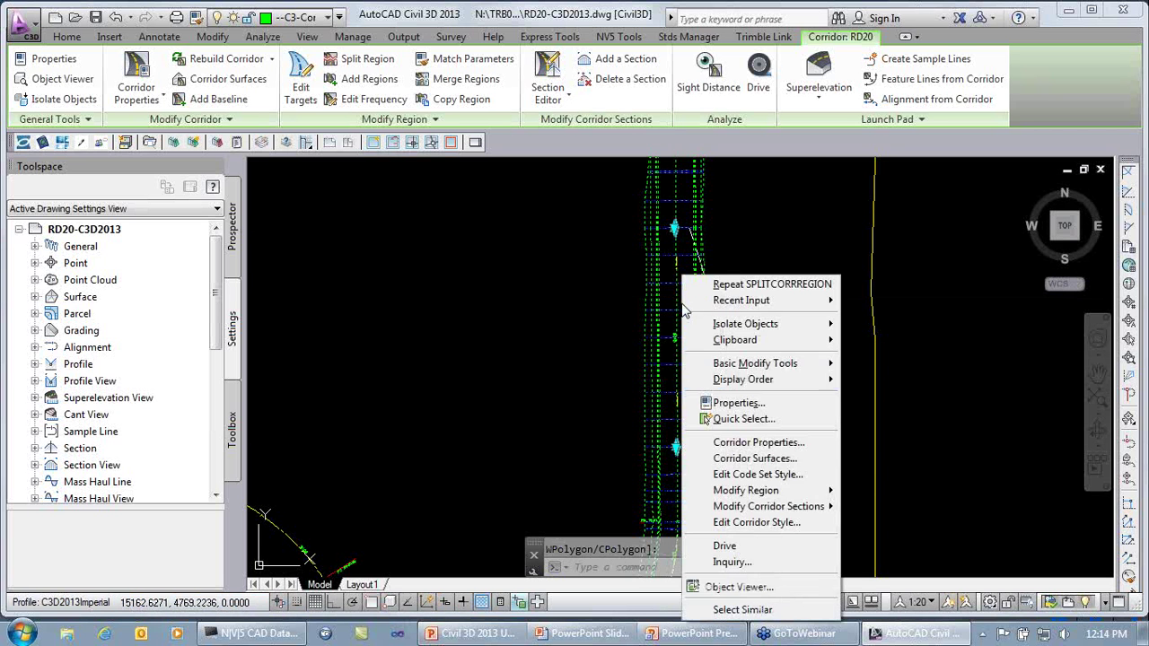
{"action": "mouse_move", "coordinate": [769, 492]}
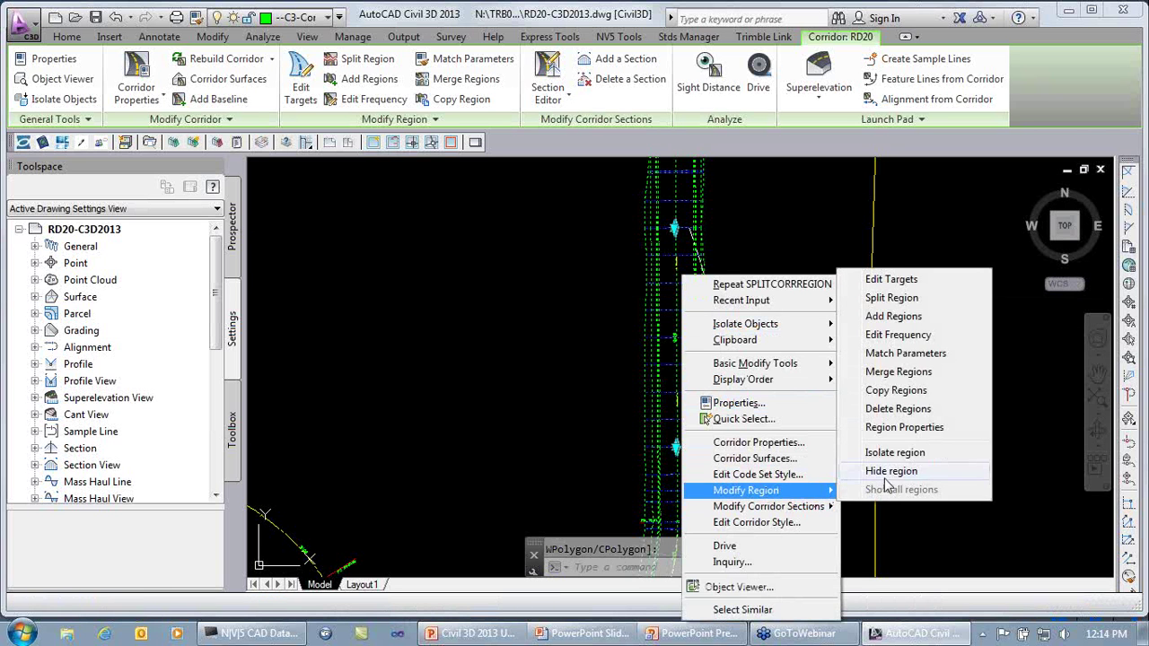
{"action": "left_click", "coordinate": [897, 409]}
{"action": "left_click", "coordinate": [691, 359]}
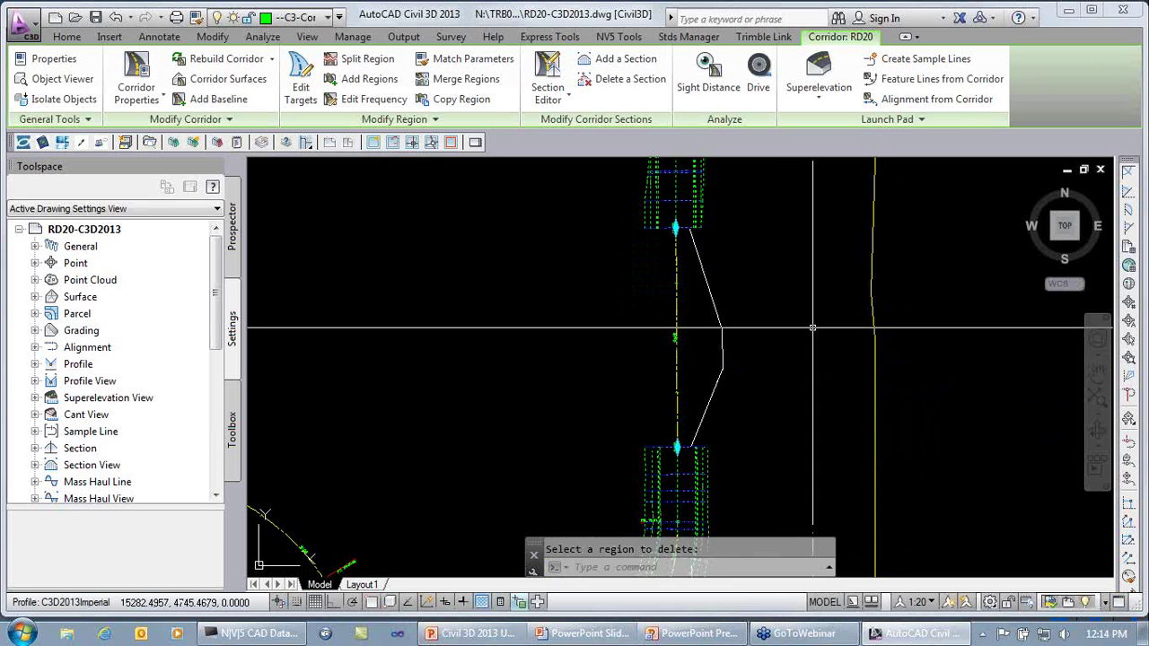
{"action": "key", "text": "Escape"}
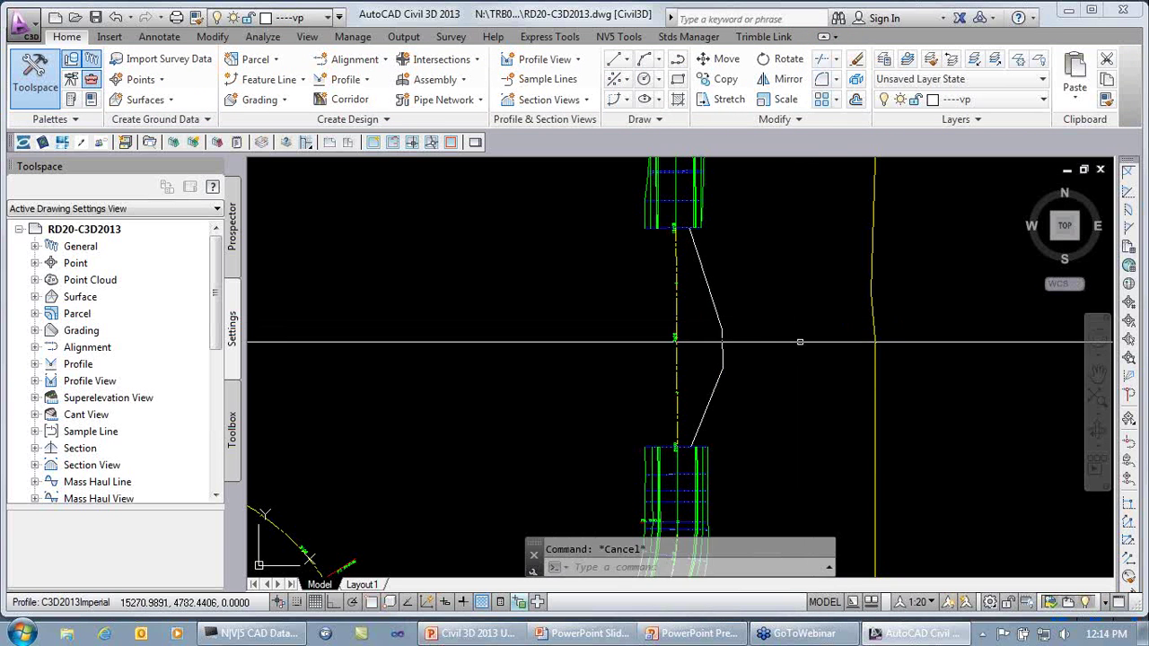
{"action": "scroll", "coordinate": [790, 370], "scroll_direction": "down", "scroll_amount": 2}
{"action": "middle_click_drag", "start_coordinate": [790, 372], "coordinate": [811, 369]}
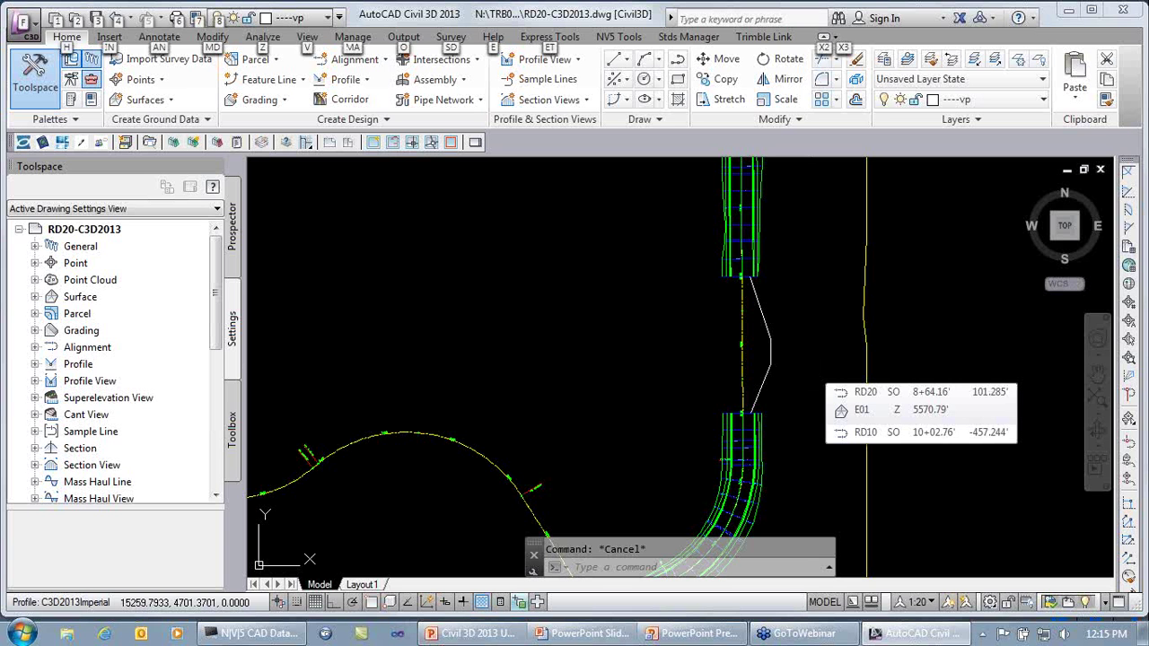
- Switch to the PowerPoint slide show and advance to the Section Editor point under 2013 Corridor Features
{"action": "key", "text": "alt+Tab"}
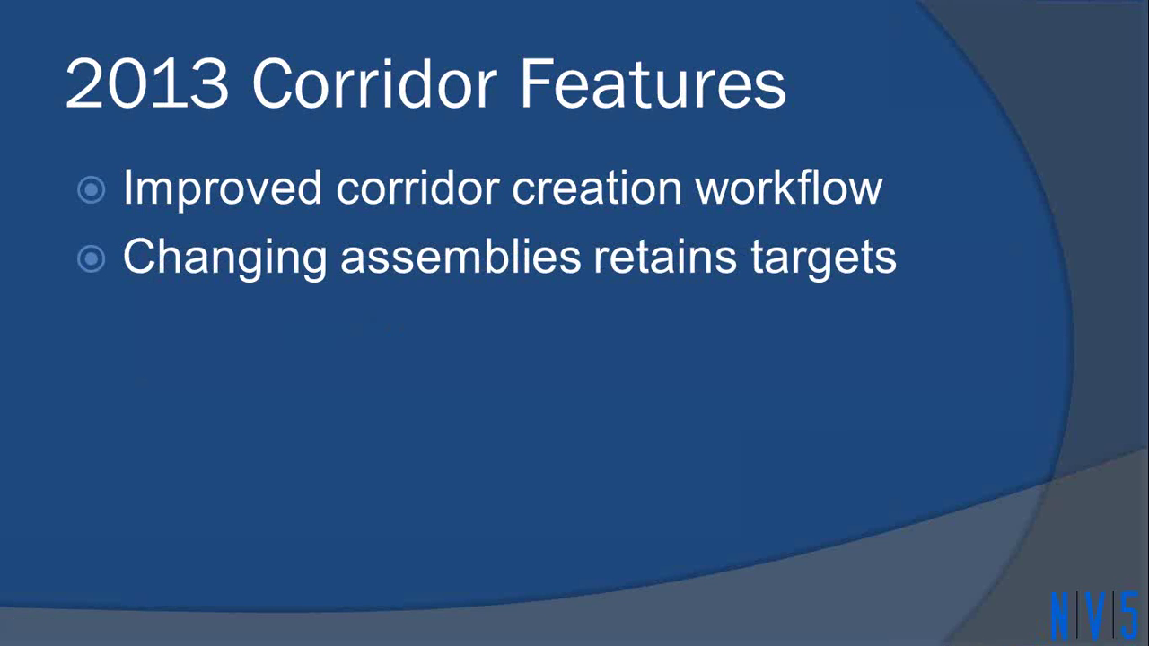
{"action": "key", "text": "Right"}
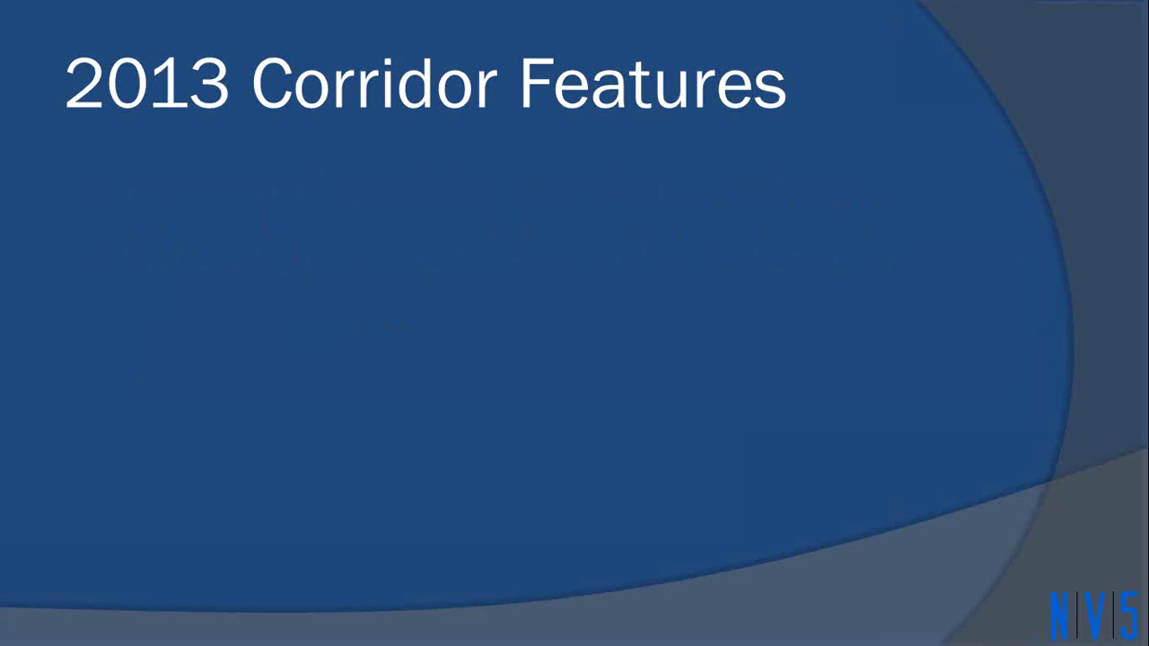
{"action": "key", "text": "Right"}
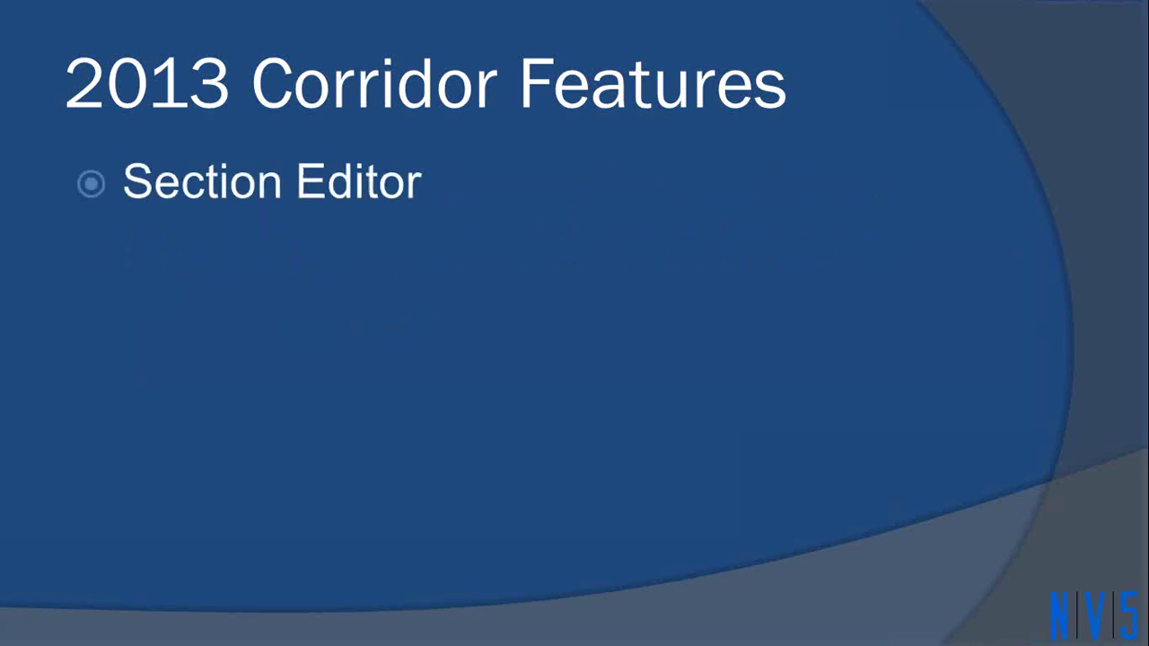
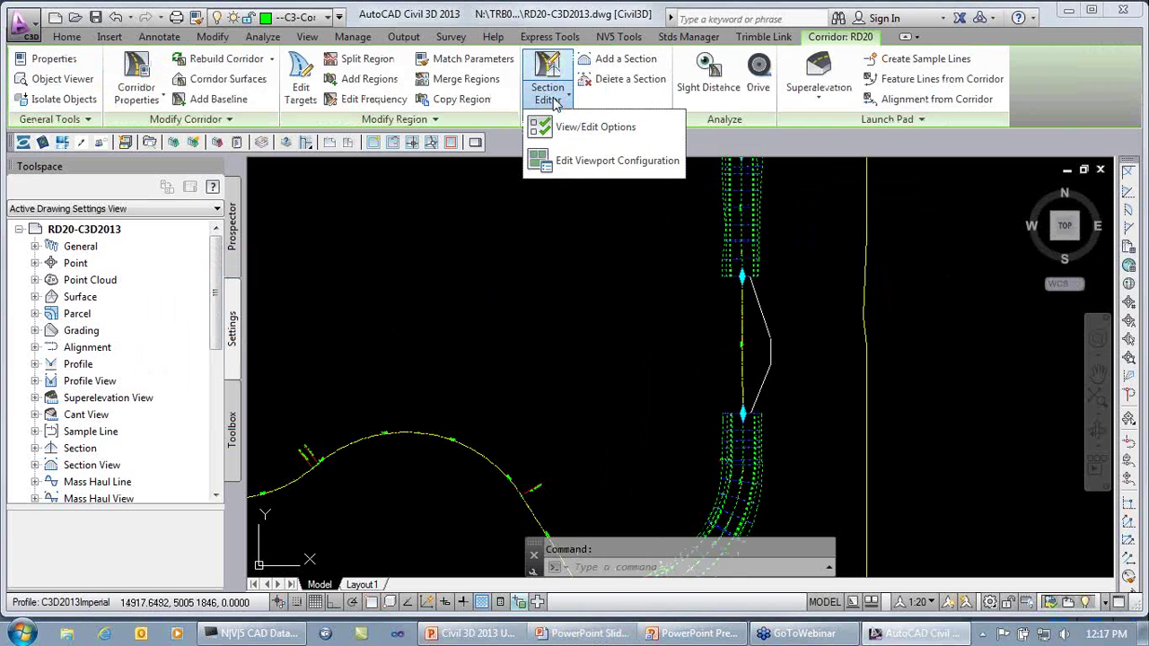
- Review the view, grid, text, slider and default style settings in the View/Edit Corridor Section Options, including Adaptive Grid
{"action": "left_click", "coordinate": [596, 135]}
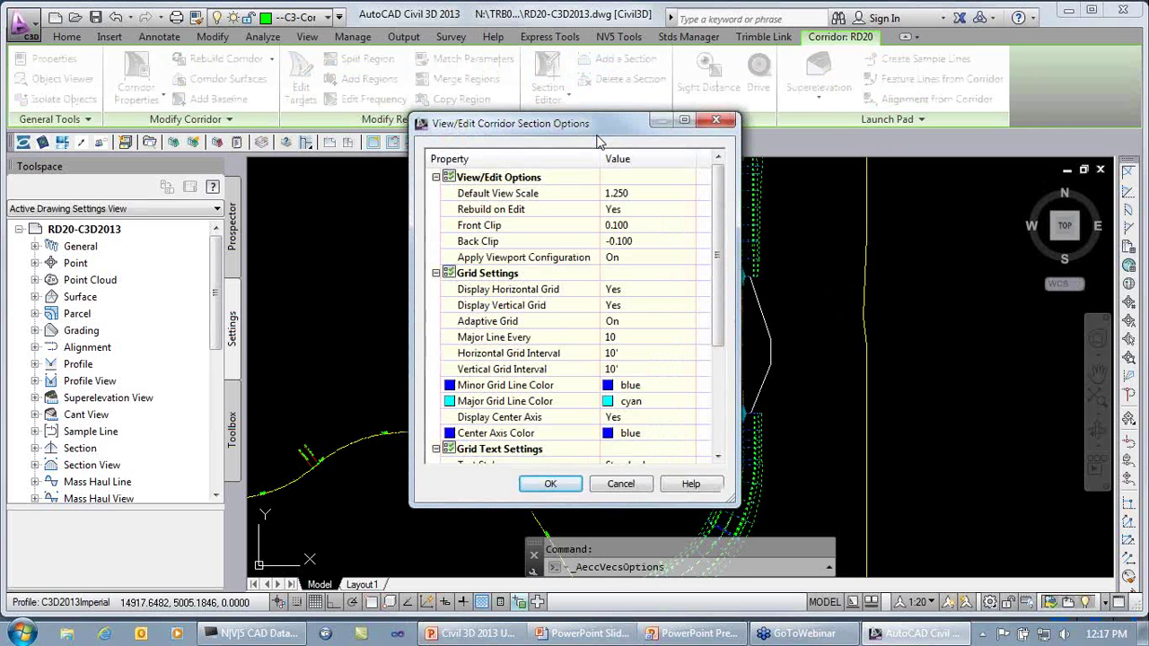
{"action": "left_click", "coordinate": [529, 325]}
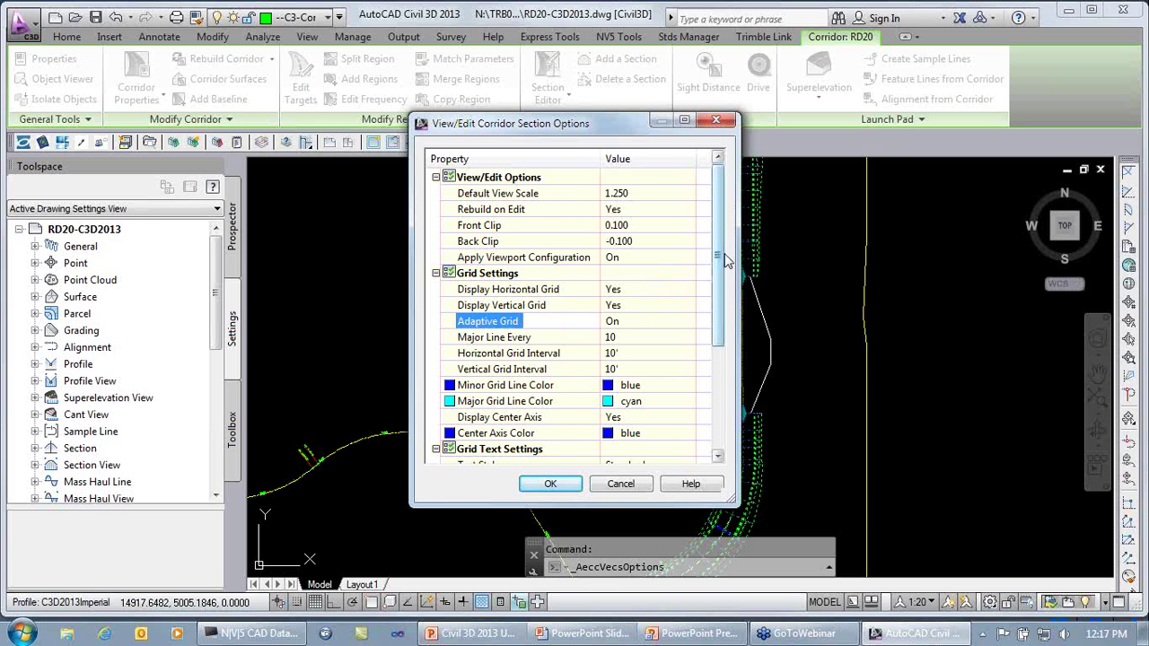
{"action": "left_click_drag", "start_coordinate": [724, 265], "coordinate": [718, 377]}
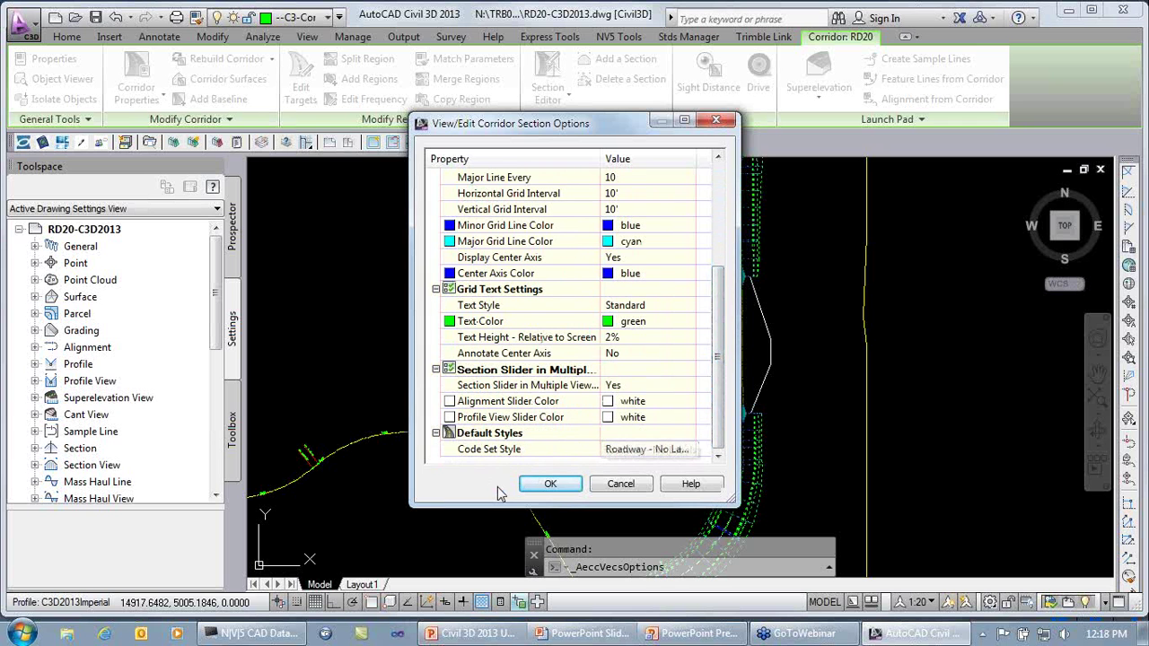
{"action": "left_click", "coordinate": [548, 484]}
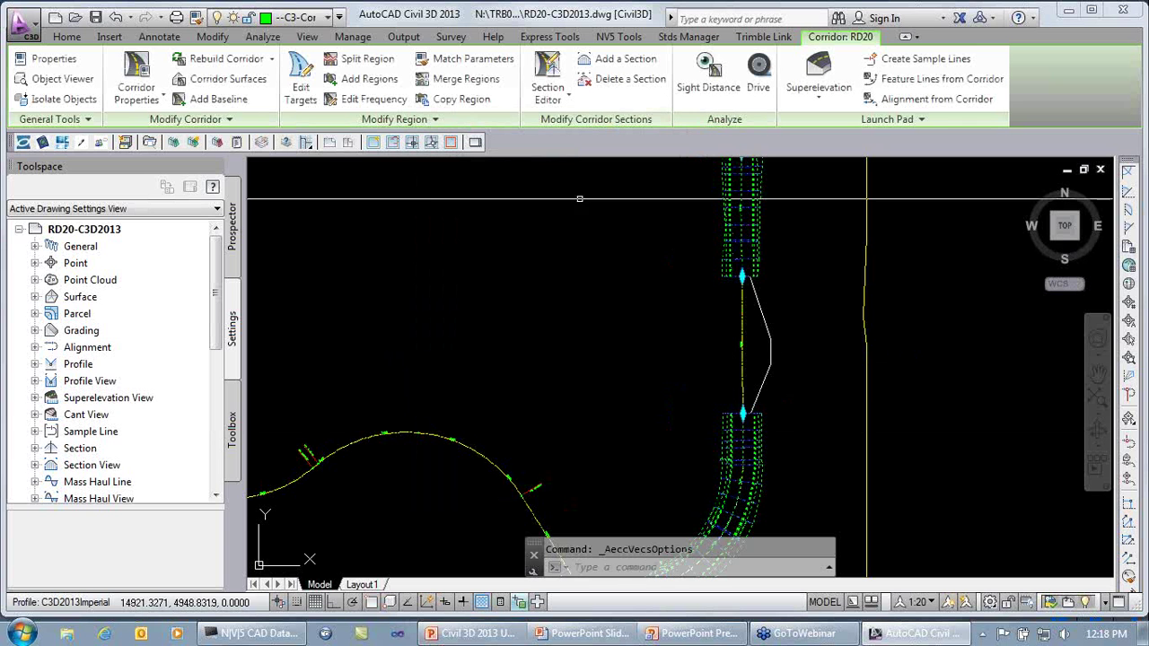
- Check the layout and viewport settings in the Section Editor's viewport configuration, then close it without changes
{"action": "left_click", "coordinate": [558, 99]}
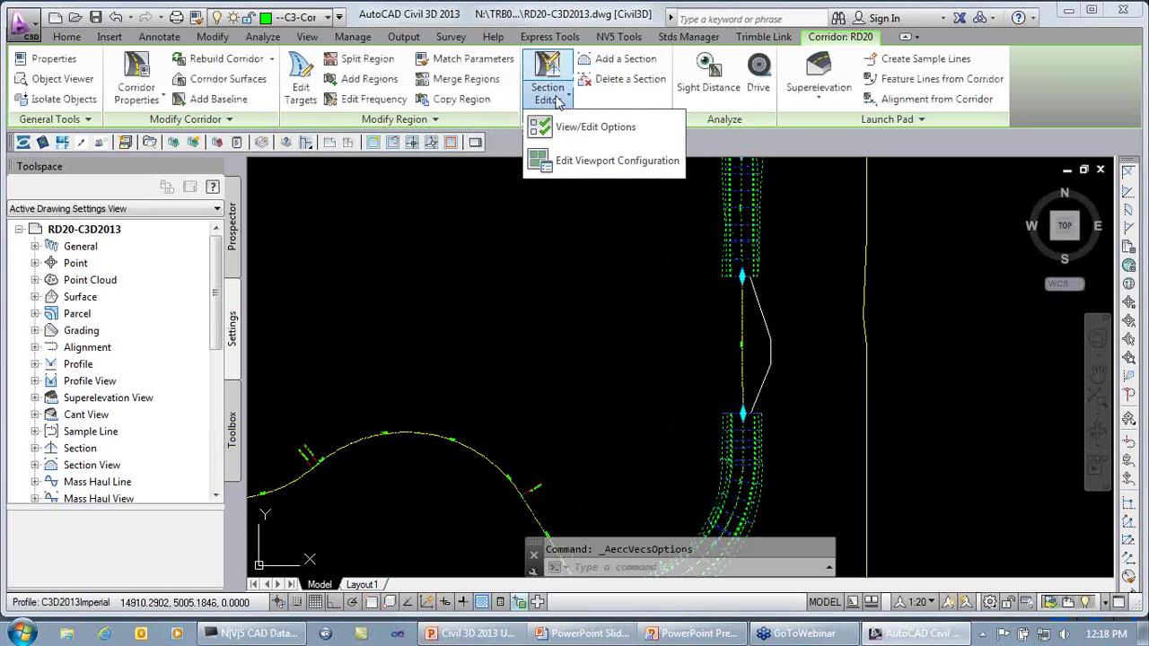
{"action": "left_click", "coordinate": [598, 165]}
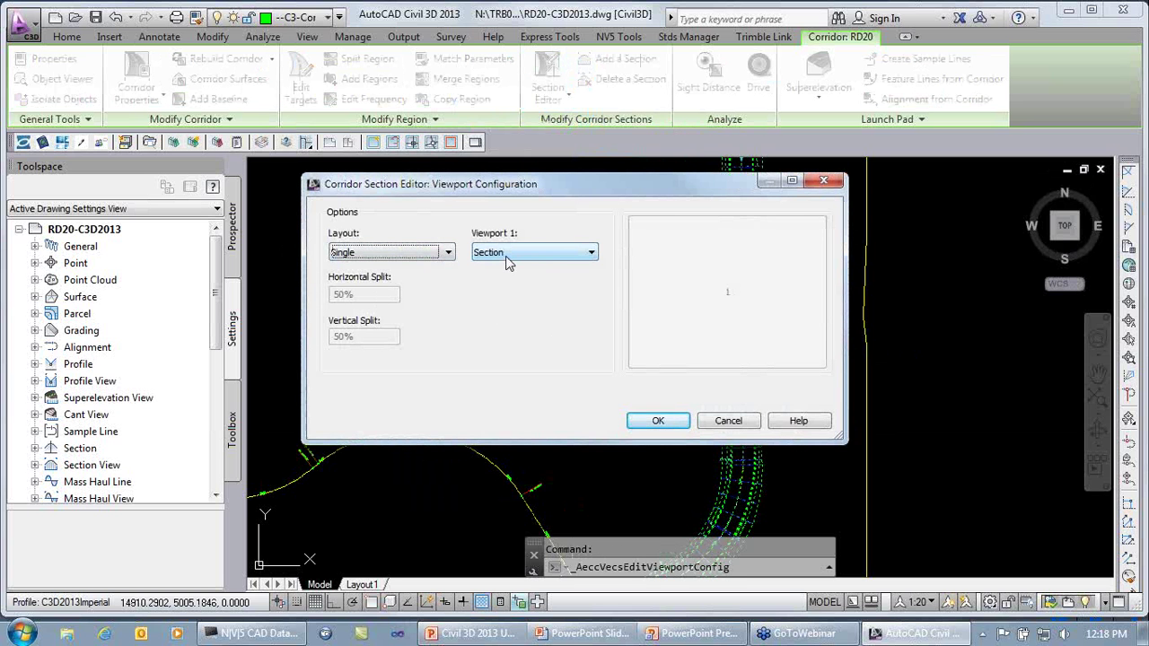
{"action": "left_click", "coordinate": [708, 426]}
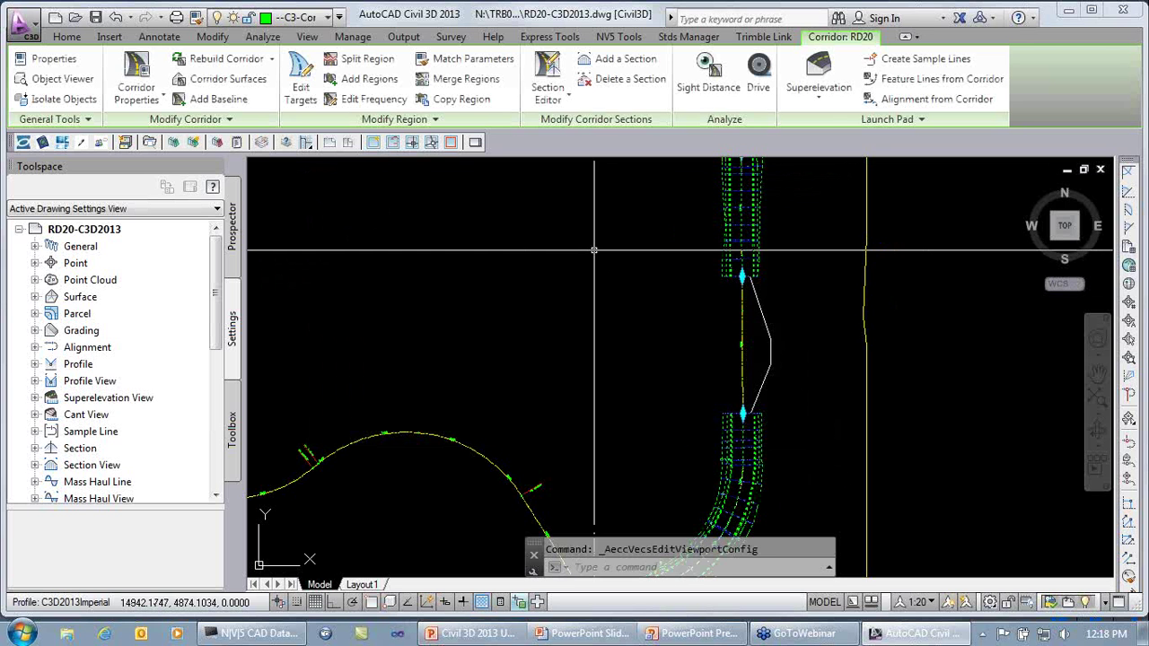
- Open the RD20 corridor in the Section Editor and browse its stations, including 0+00, 10+00 and 8+00, ending at 7+50
{"action": "left_click", "coordinate": [549, 85]}
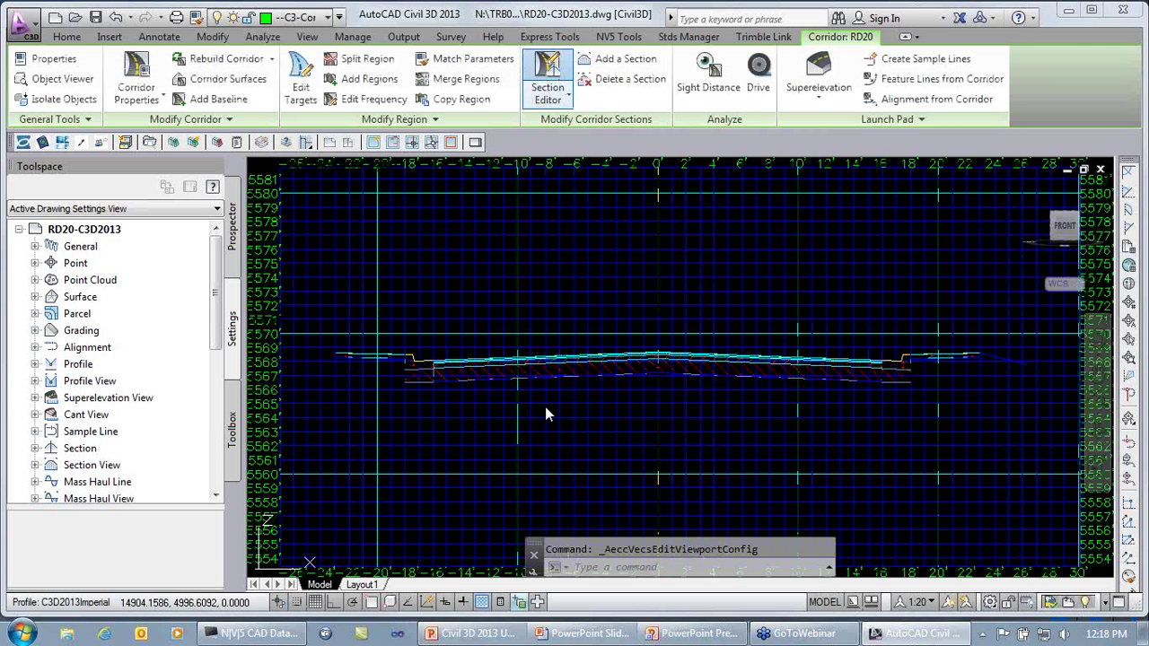
{"action": "mouse_move", "coordinate": [545, 407]}
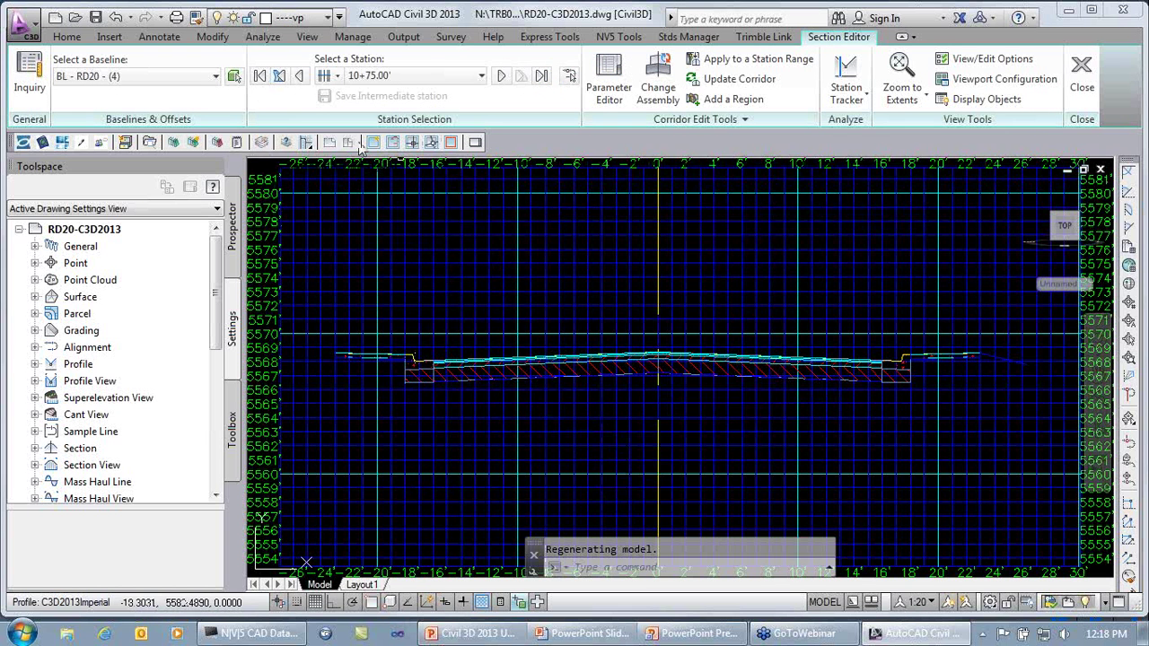
{"action": "left_click", "coordinate": [262, 77]}
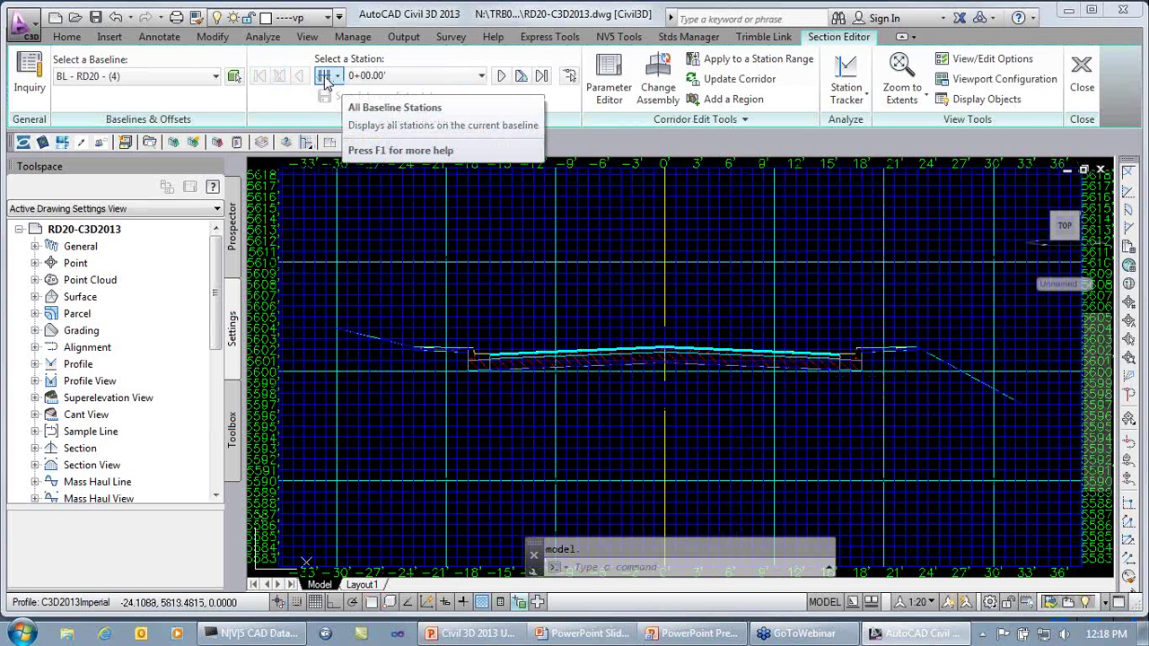
{"action": "left_click", "coordinate": [521, 77]}
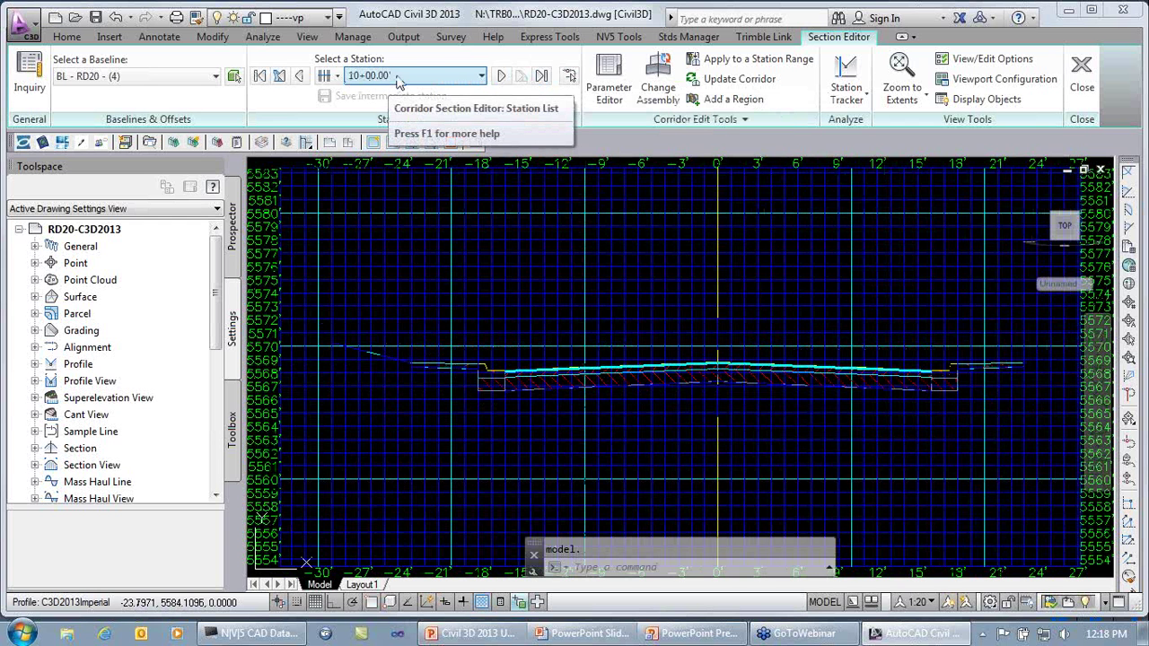
{"action": "left_click", "coordinate": [279, 77]}
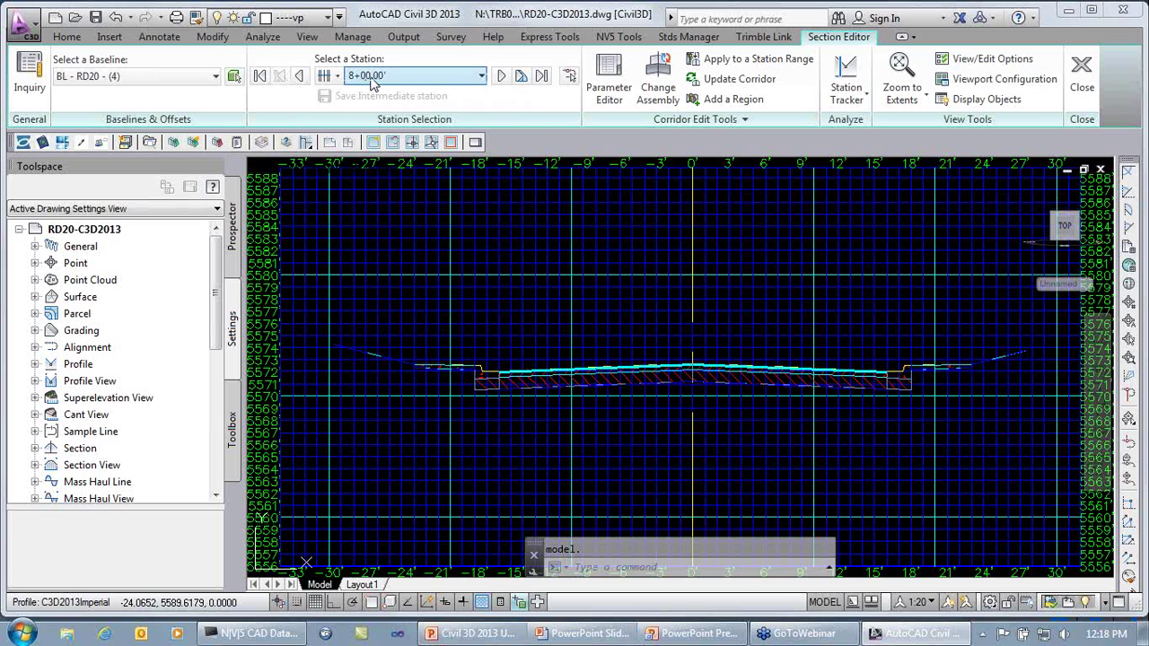
{"action": "left_click", "coordinate": [299, 77]}
{"action": "left_click", "coordinate": [299, 77]}
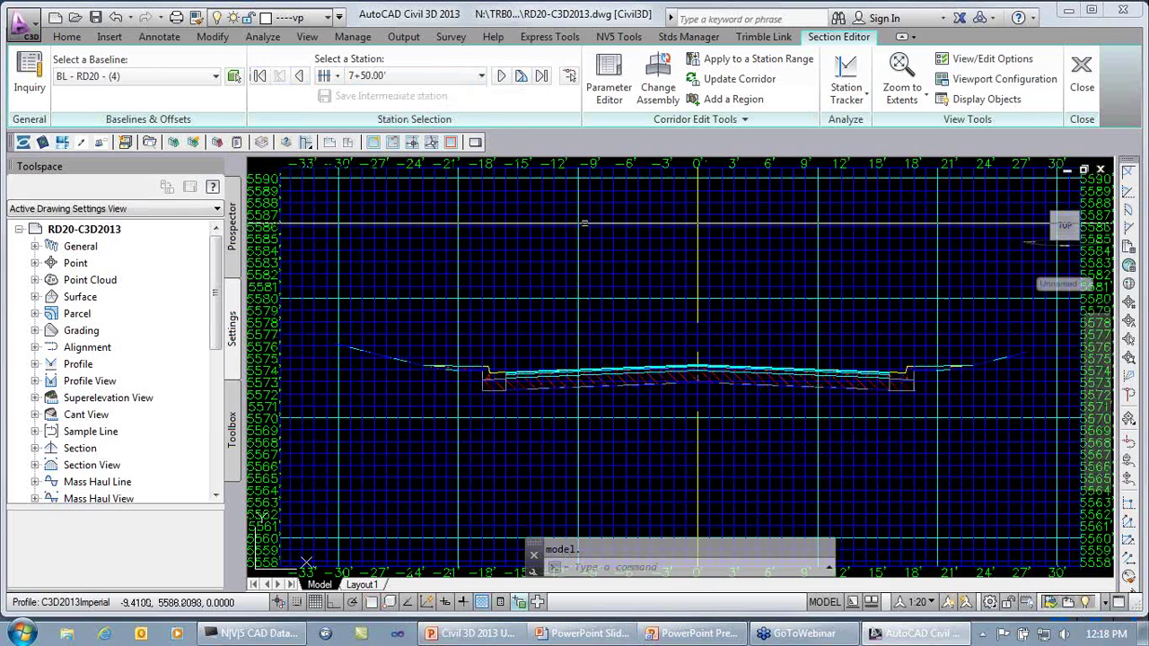
- Examine how the adaptive grid around the section at station 7+50 responds to different view scales
{"action": "scroll", "coordinate": [678, 316], "scroll_direction": "down", "scroll_amount": 2}
{"action": "scroll", "coordinate": [678, 316], "scroll_direction": "down", "scroll_amount": 4}
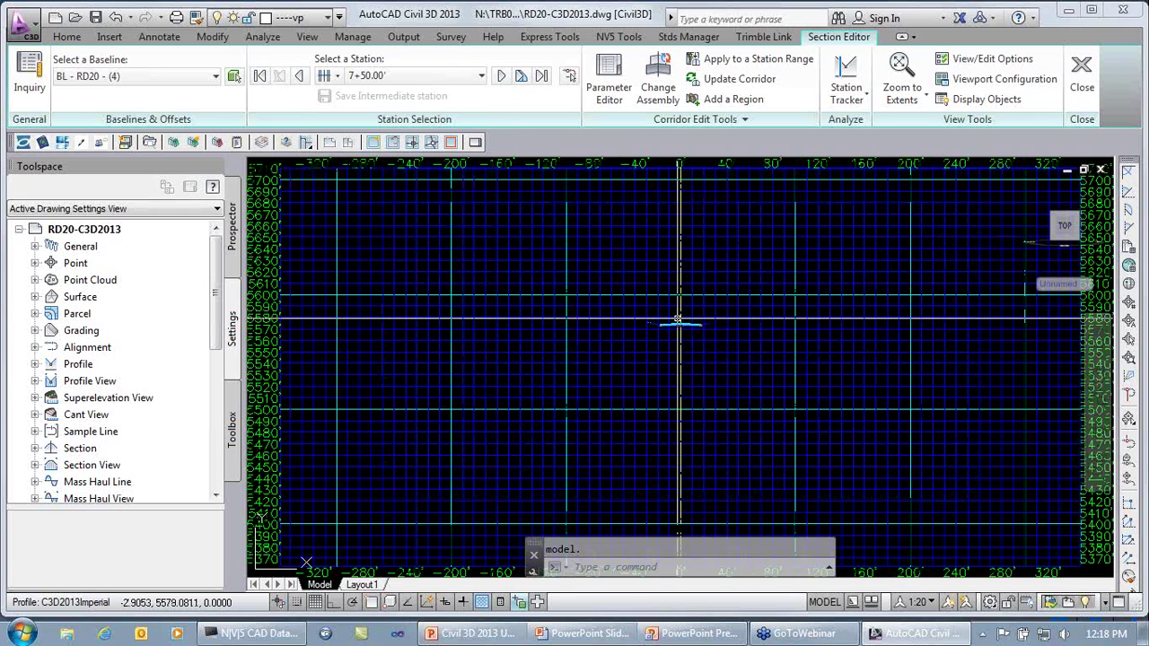
{"action": "scroll", "coordinate": [683, 320], "scroll_direction": "up", "scroll_amount": 2}
{"action": "scroll", "coordinate": [686, 323], "scroll_direction": "up", "scroll_amount": 8}
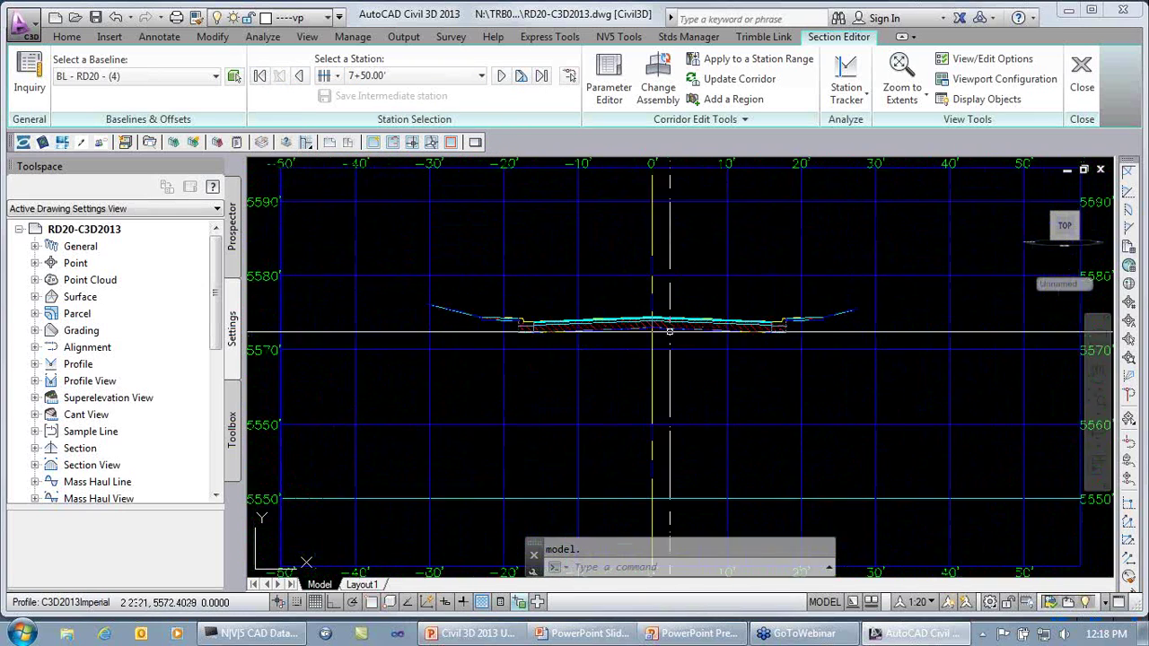
{"action": "mouse_move", "coordinate": [669, 331]}
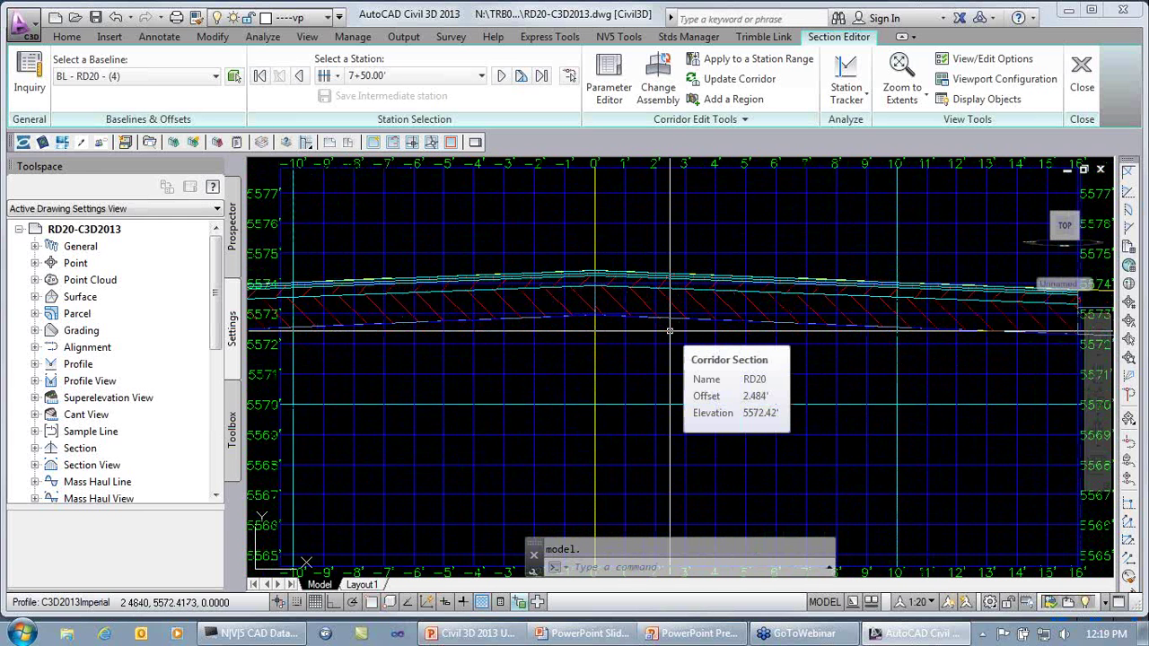
{"action": "scroll", "coordinate": [670, 331], "scroll_direction": "up", "scroll_amount": 2}
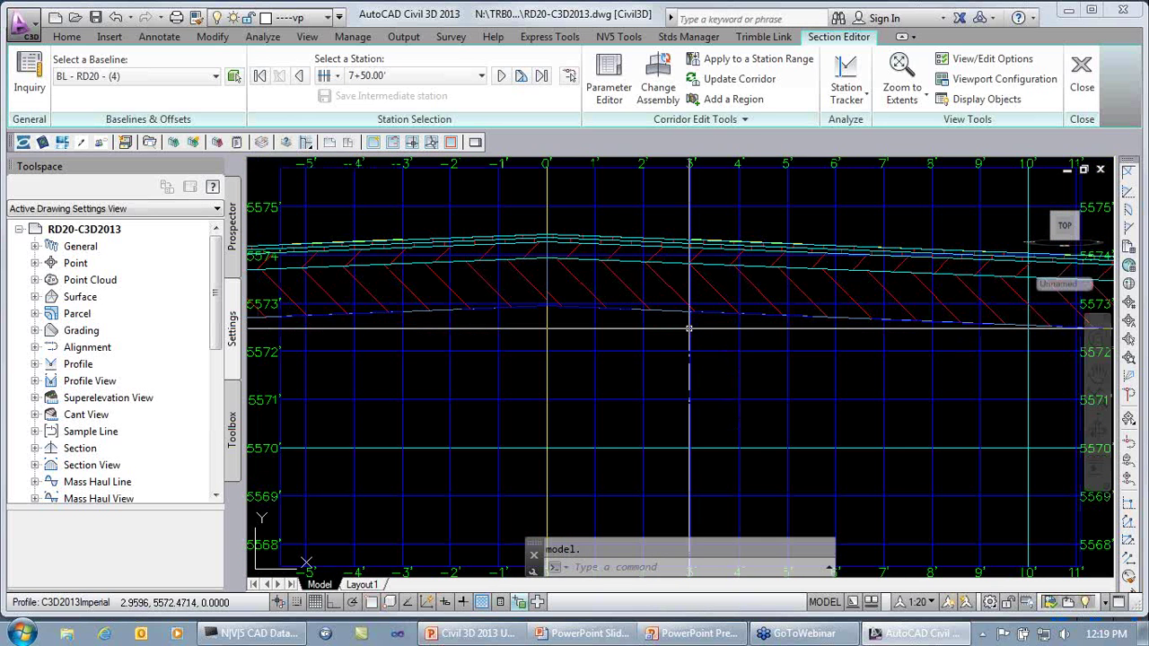
- Check the grid settings in the View/Edit Corridor Section Options, cancel, and inspect a pavement link and the full section at station 7+50
{"action": "left_click", "coordinate": [991, 60]}
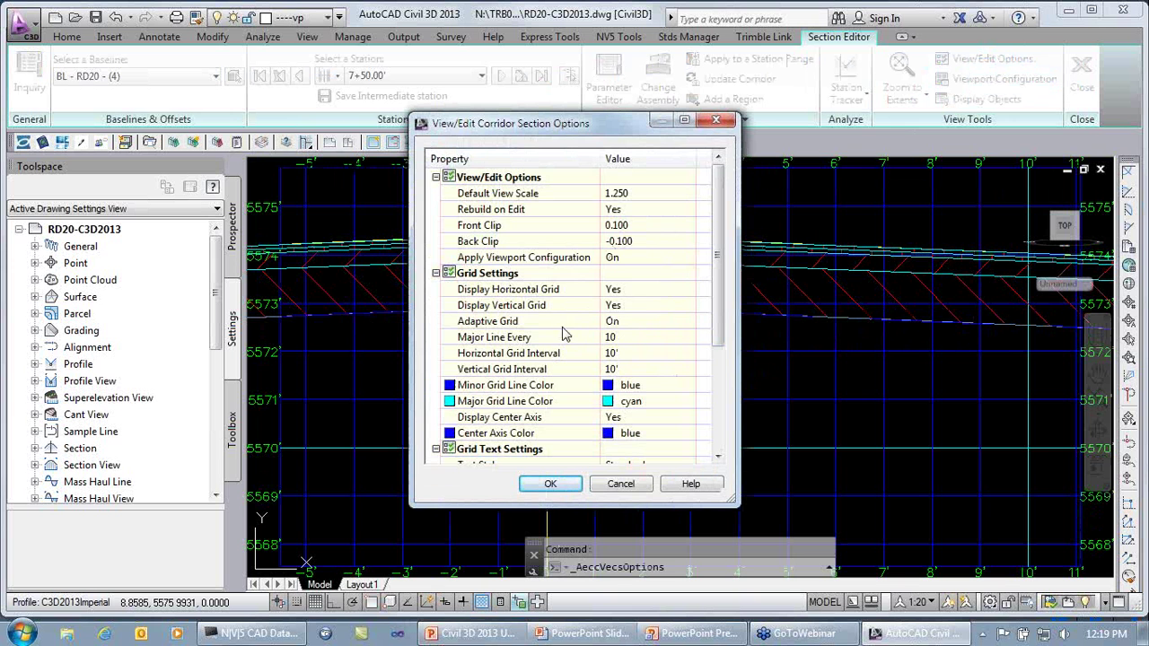
{"action": "left_click", "coordinate": [619, 485]}
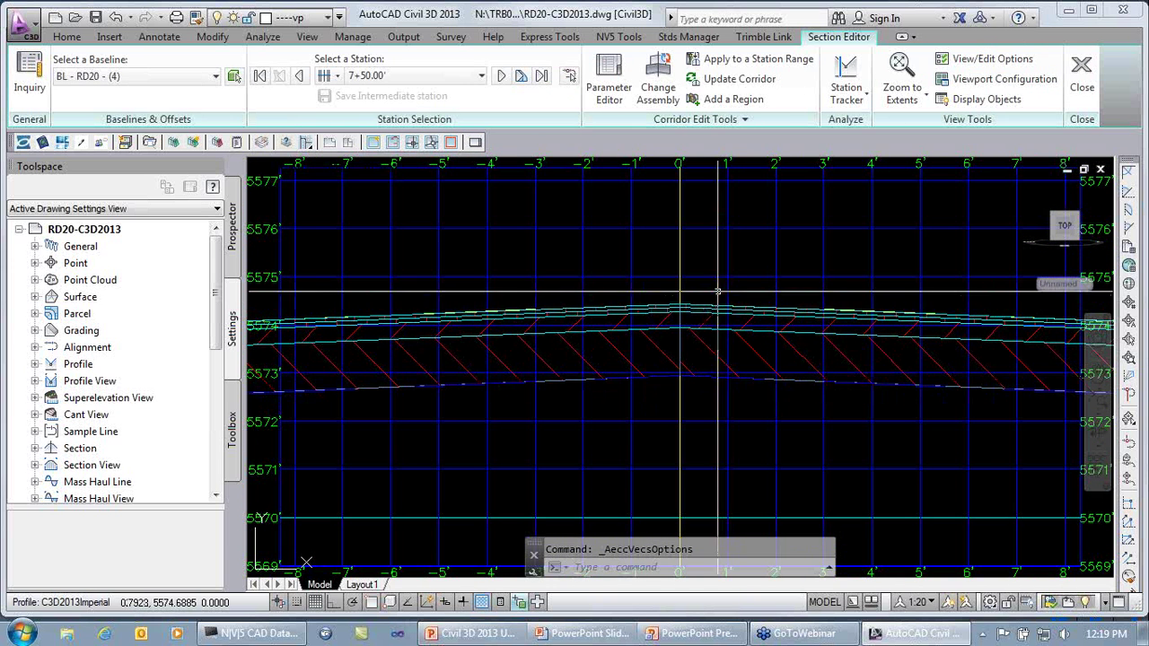
{"action": "mouse_move", "coordinate": [697, 312]}
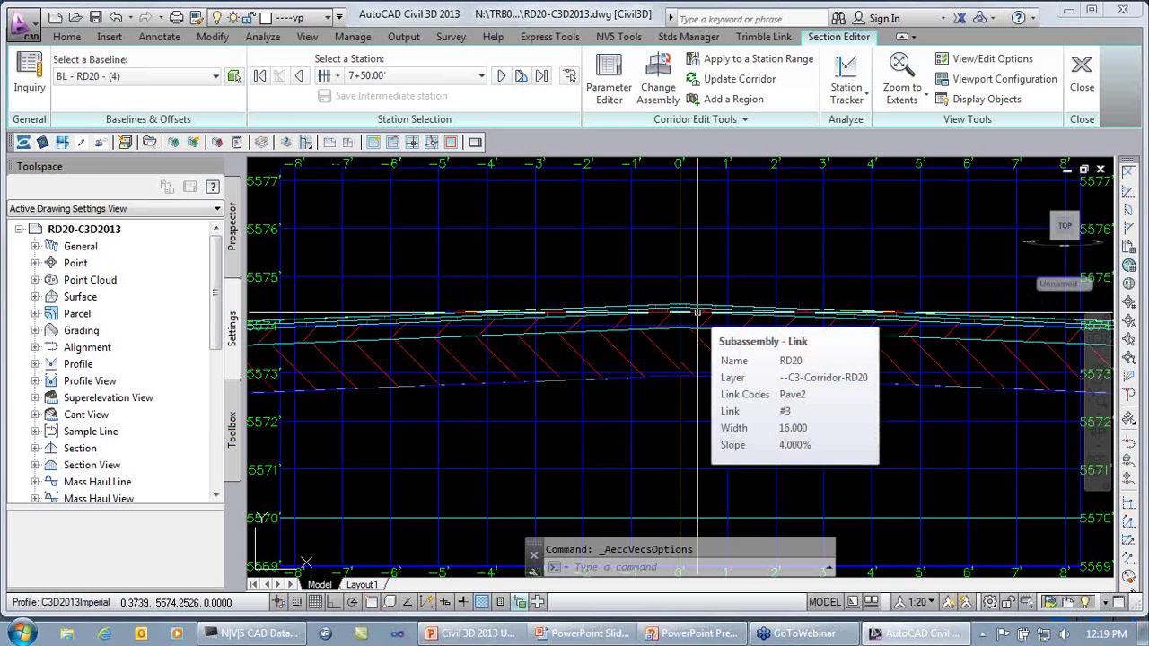
{"action": "scroll", "coordinate": [697, 312], "scroll_direction": "down", "scroll_amount": 4}
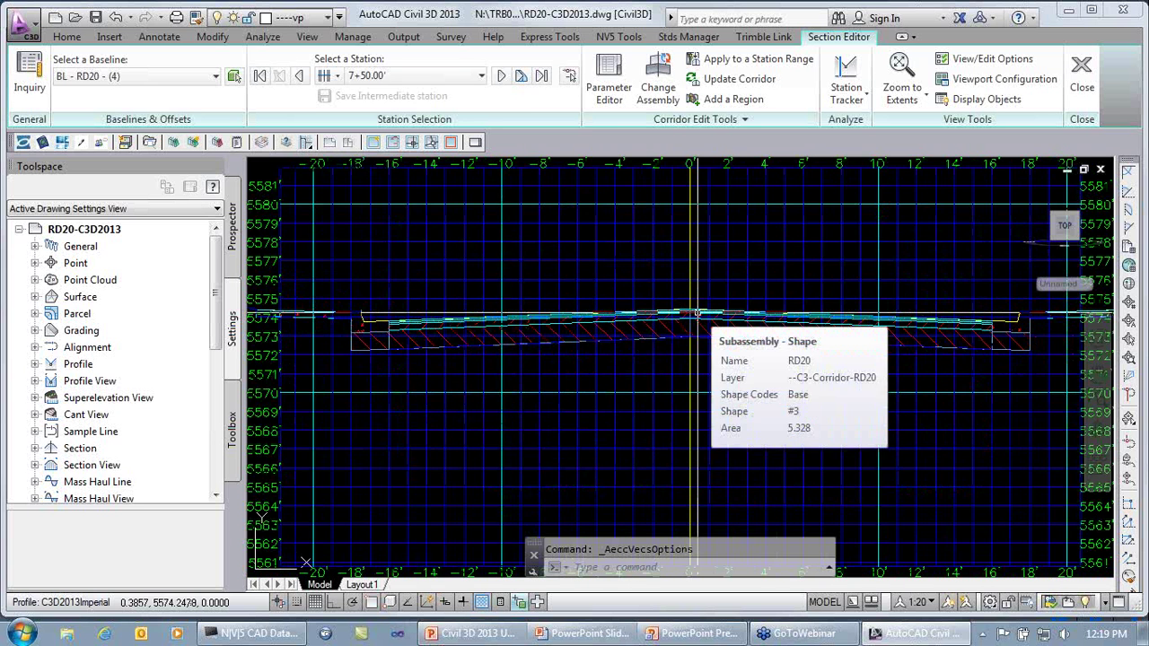
{"action": "scroll", "coordinate": [698, 313], "scroll_direction": "down", "scroll_amount": 2}
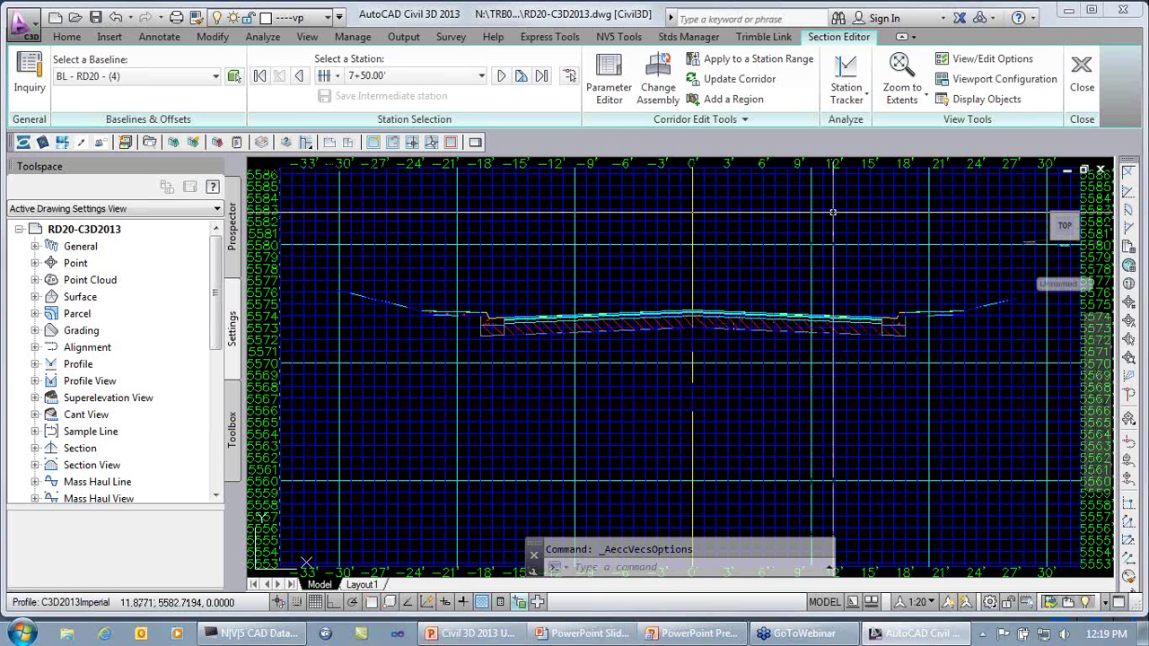
- Configure the Section Editor viewports with the Three: Above layout, assigning Plan to viewport 1, Profile to viewport 2 and Section to viewport 3
{"action": "left_click", "coordinate": [1007, 81]}
{"action": "left_click", "coordinate": [433, 256]}
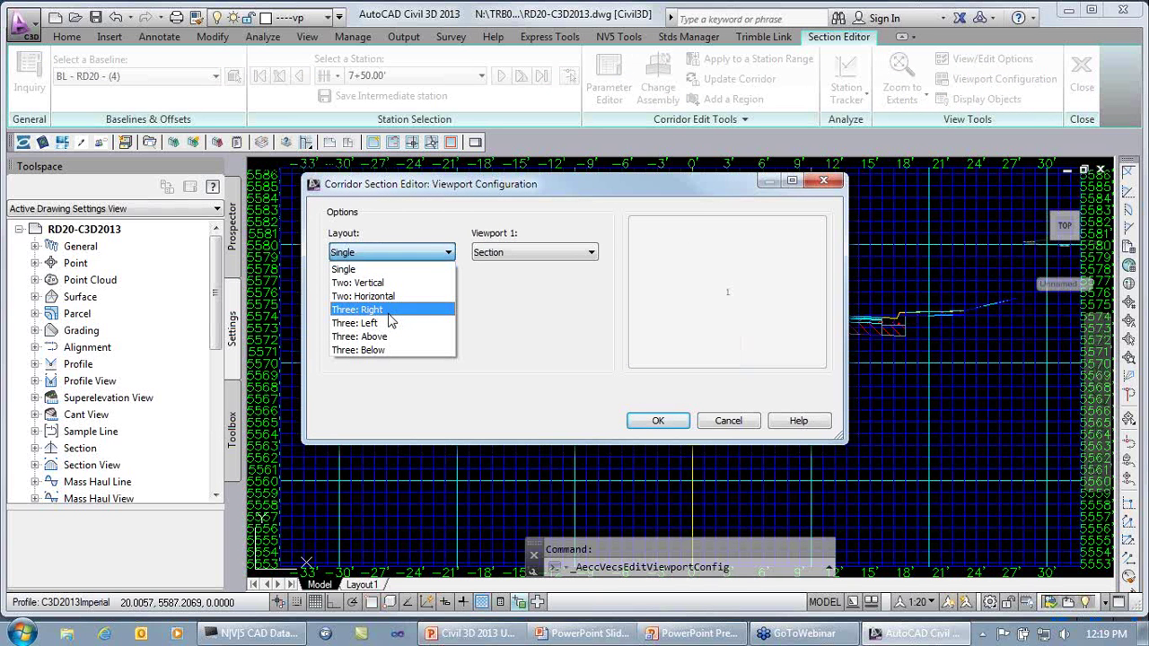
{"action": "left_click", "coordinate": [391, 340]}
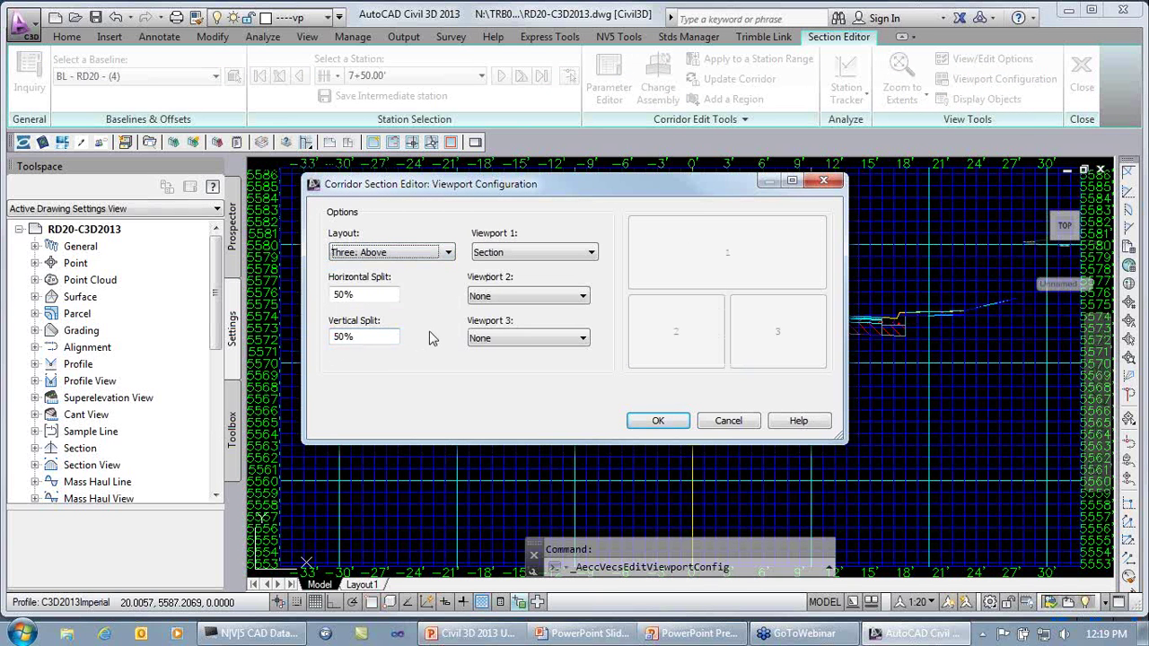
{"action": "left_click", "coordinate": [555, 257]}
{"action": "left_click", "coordinate": [483, 284]}
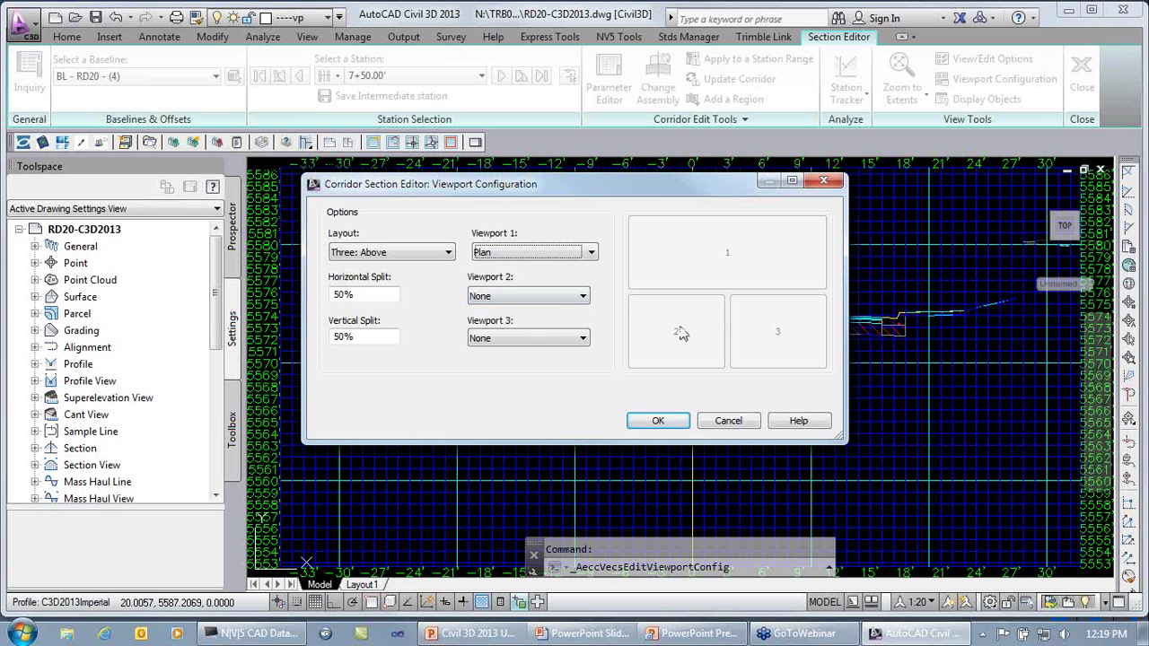
{"action": "left_click", "coordinate": [495, 299]}
{"action": "left_click", "coordinate": [486, 340]}
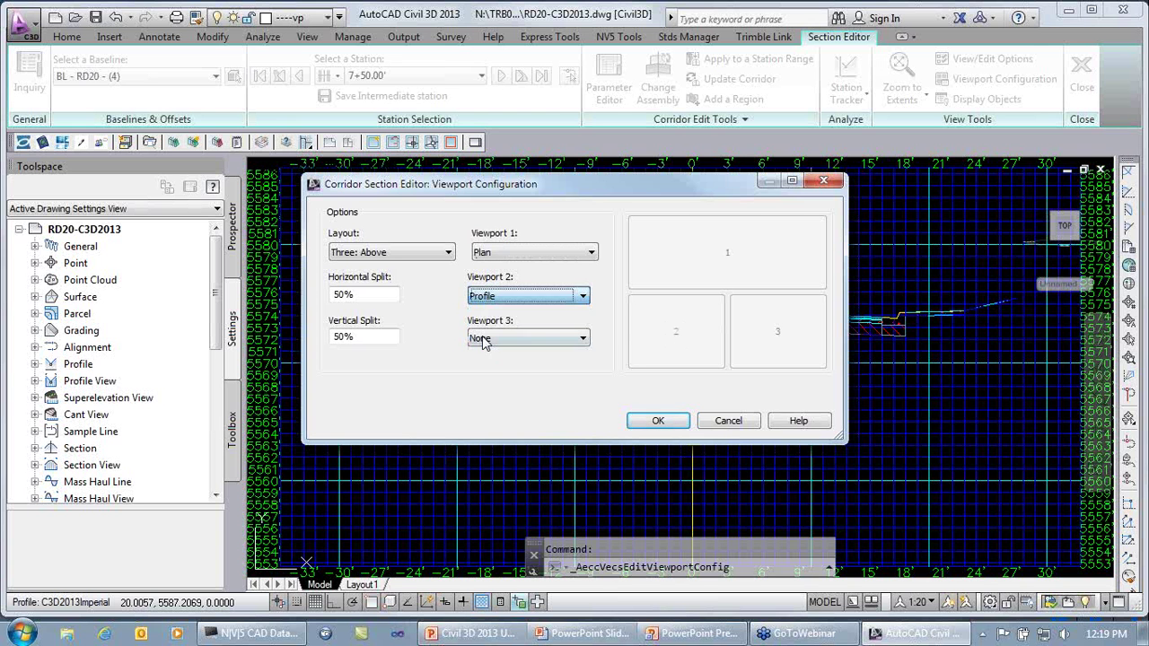
{"action": "left_click", "coordinate": [543, 339]}
{"action": "left_click", "coordinate": [485, 395]}
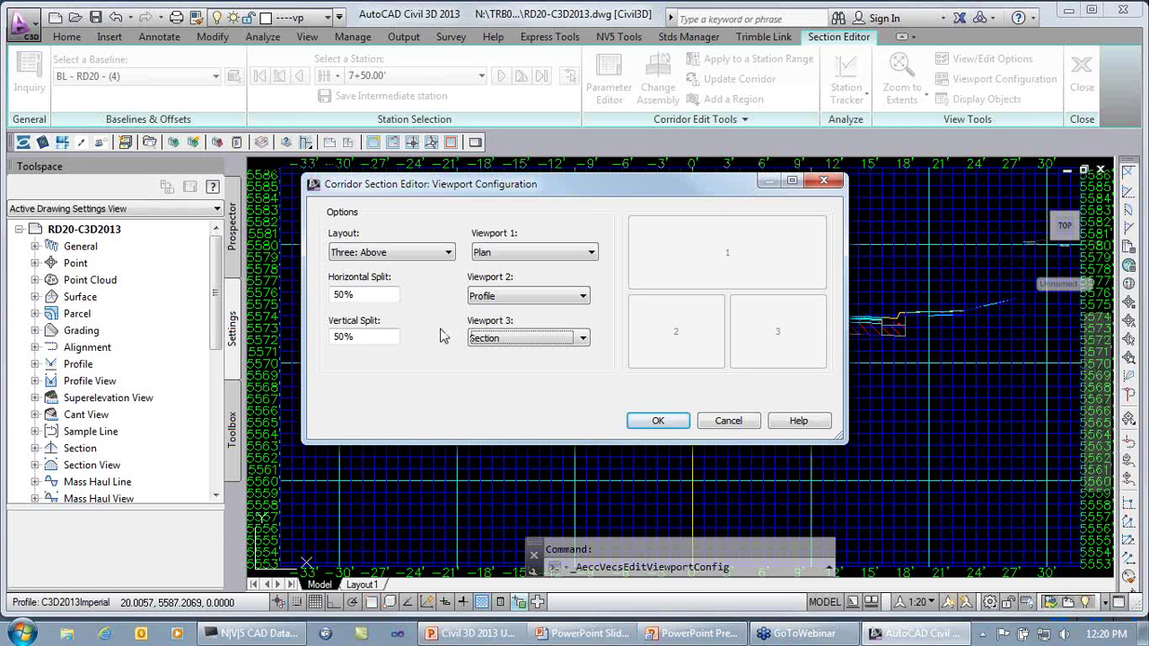
- Set the vertical split to 60% and apply the three-viewport configuration
{"action": "left_click", "coordinate": [371, 336]}
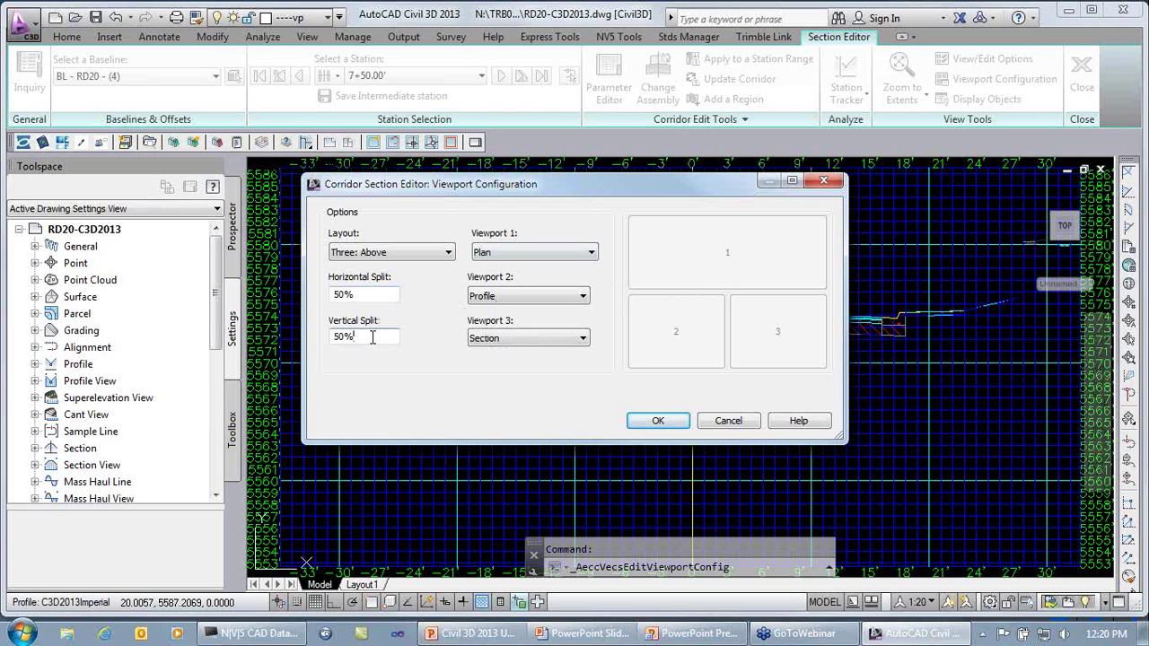
{"action": "left_click_drag", "start_coordinate": [370, 338], "coordinate": [318, 341]}
{"action": "type", "text": "60"}
{"action": "left_click", "coordinate": [398, 294]}
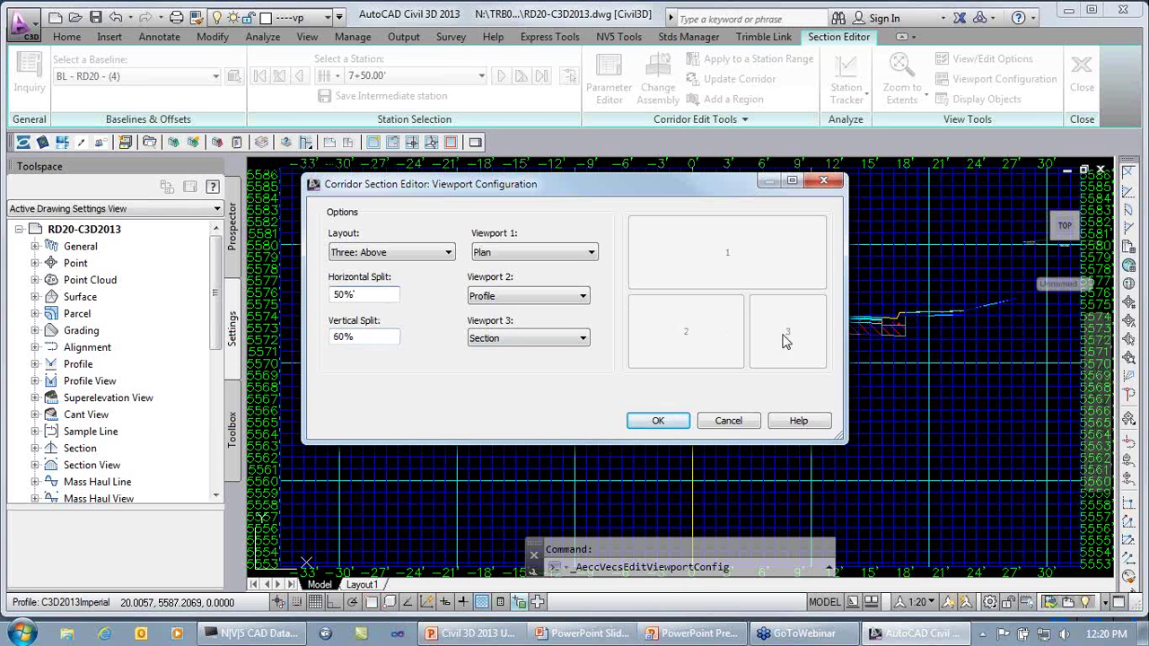
{"action": "left_click", "coordinate": [664, 421]}
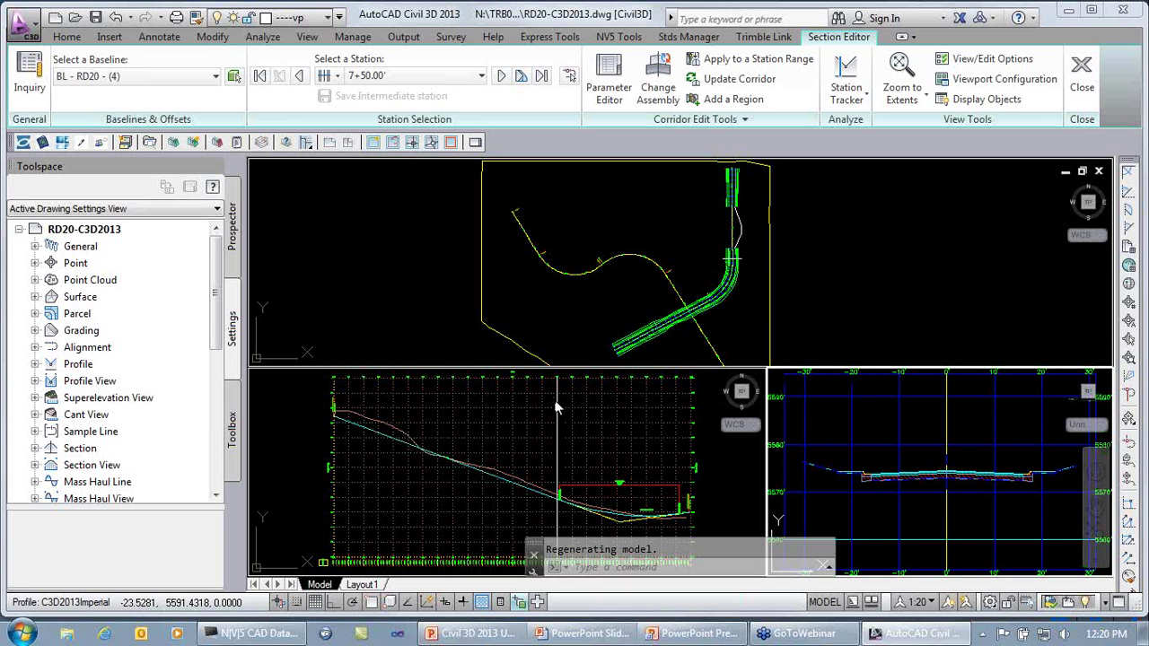
- Step back through the corridor stations from 7+50 to 6+25, comparing the station marker in the plan, profile and section viewports
{"action": "left_click", "coordinate": [300, 78]}
{"action": "left_click", "coordinate": [300, 77]}
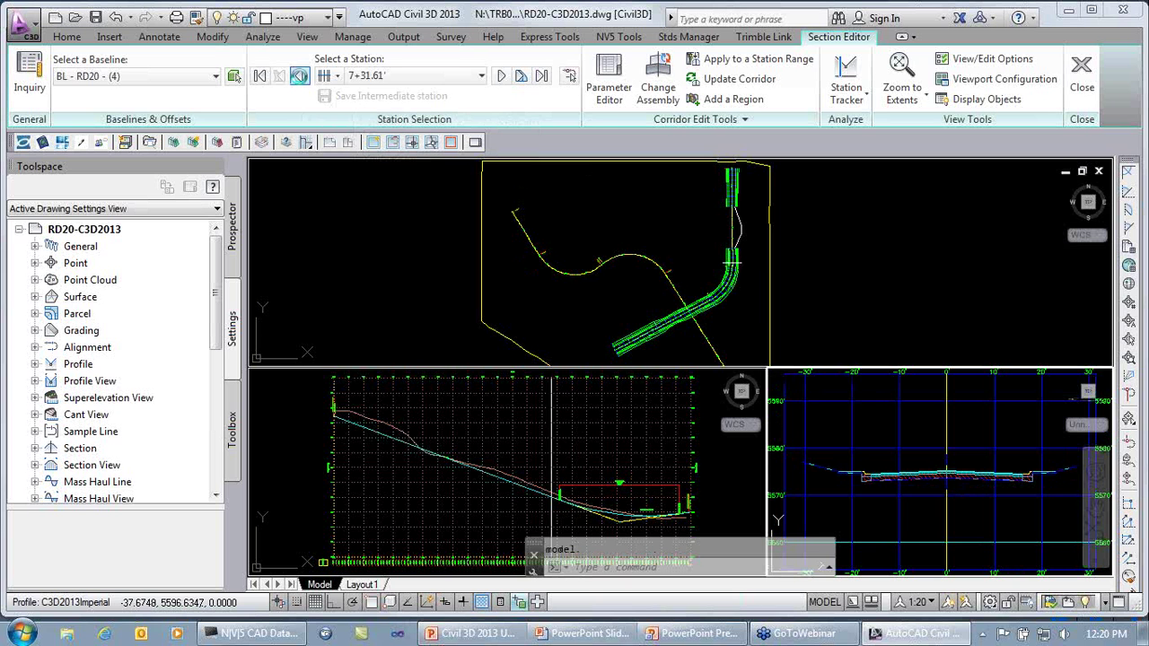
{"action": "left_click", "coordinate": [300, 77]}
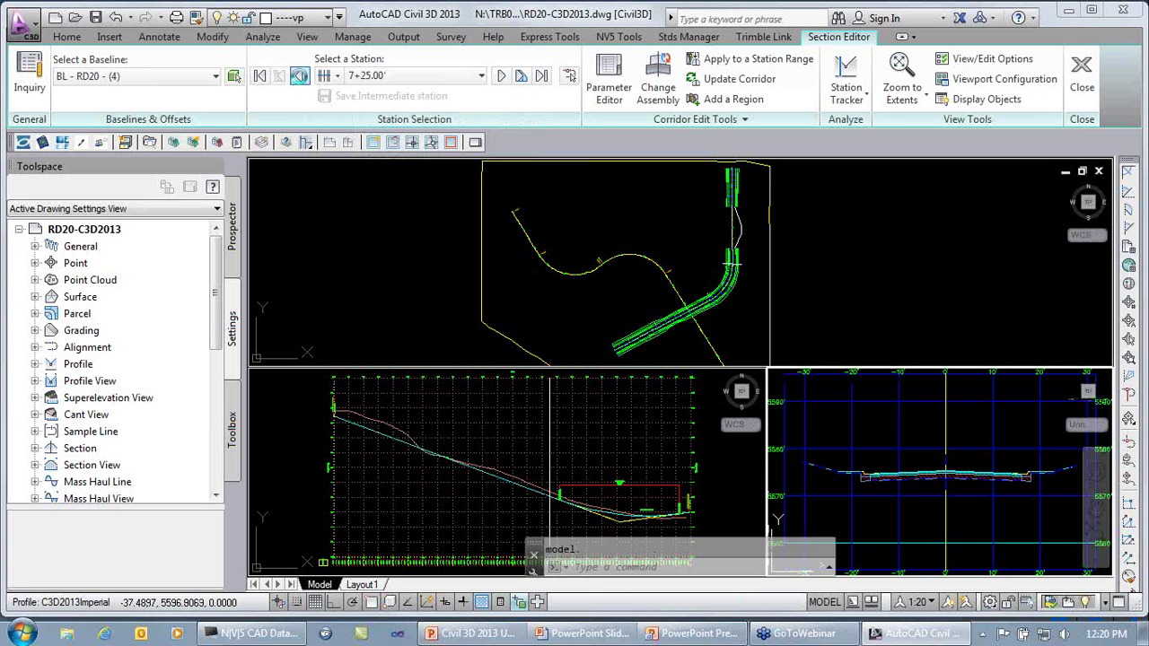
{"action": "left_click", "coordinate": [300, 77]}
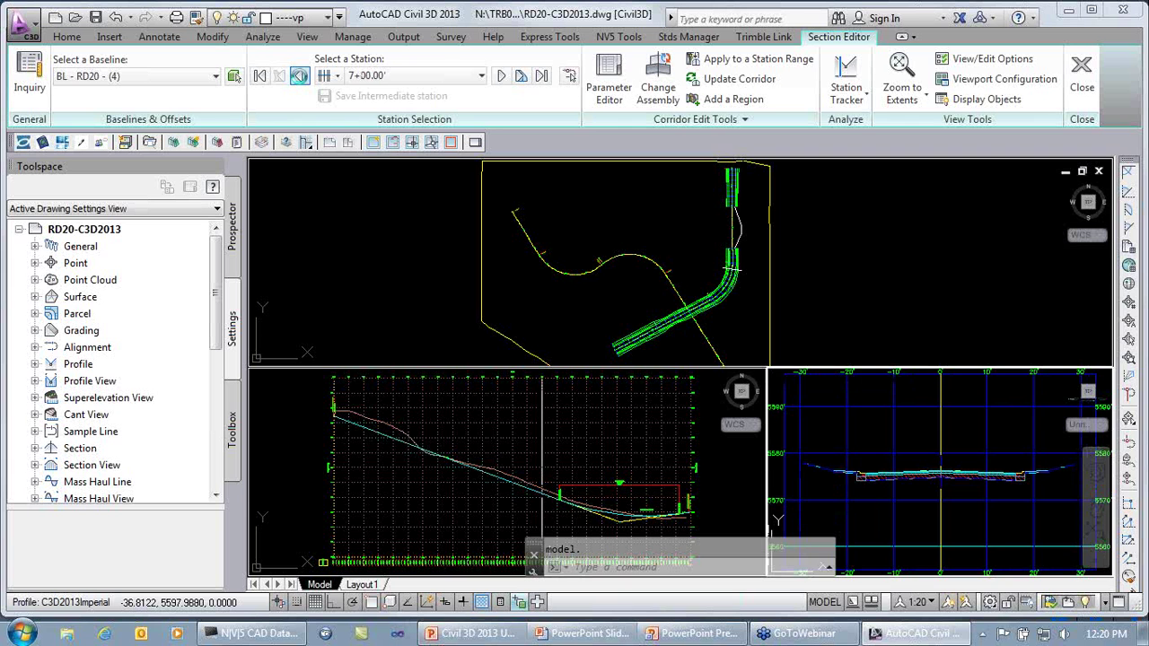
{"action": "left_click", "coordinate": [300, 78]}
{"action": "left_click", "coordinate": [300, 77]}
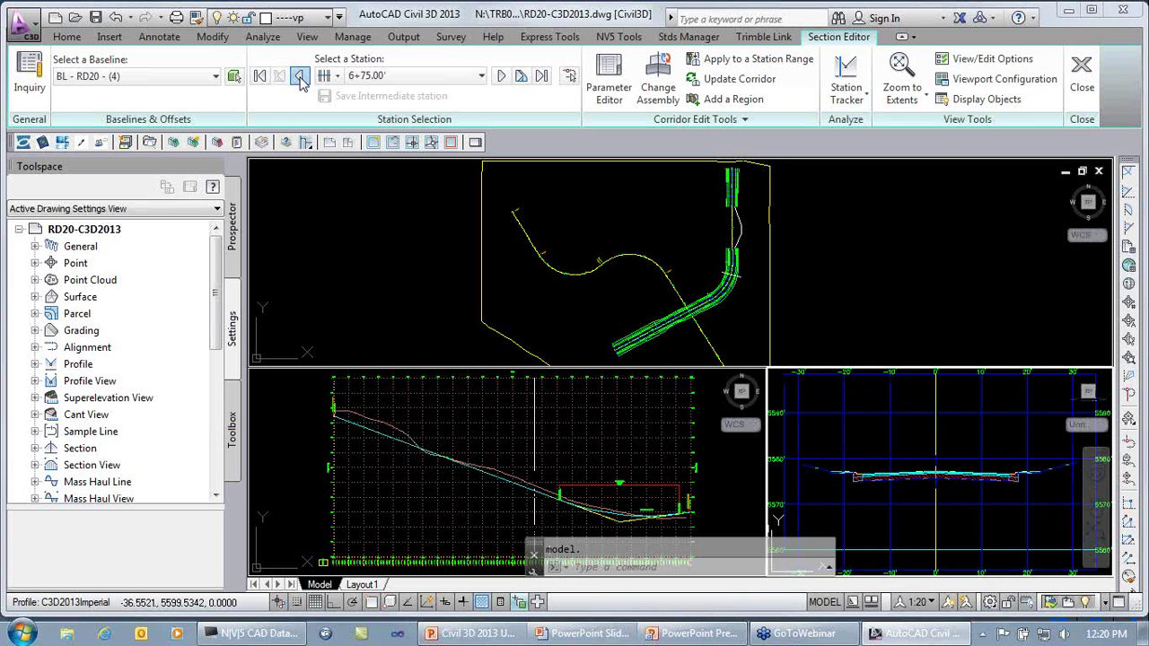
{"action": "left_click", "coordinate": [300, 77]}
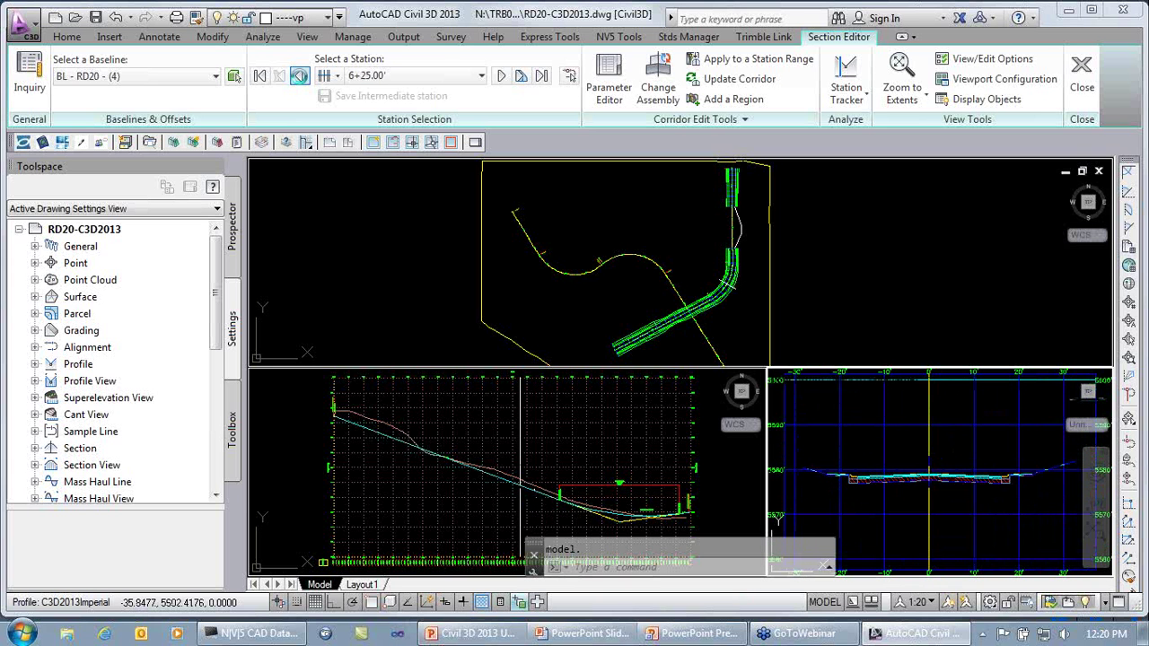
- Move the station slider along the corridor in the plan viewport to station 2+75, and from there to 8+75
{"action": "left_click", "coordinate": [738, 304]}
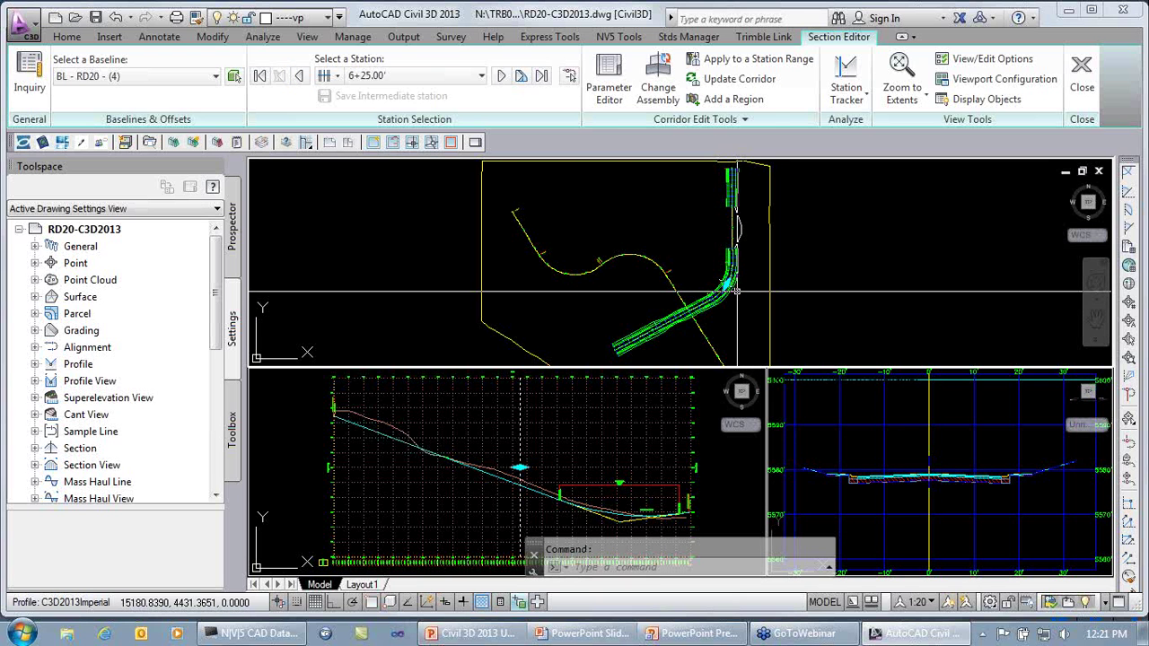
{"action": "left_click", "coordinate": [728, 285]}
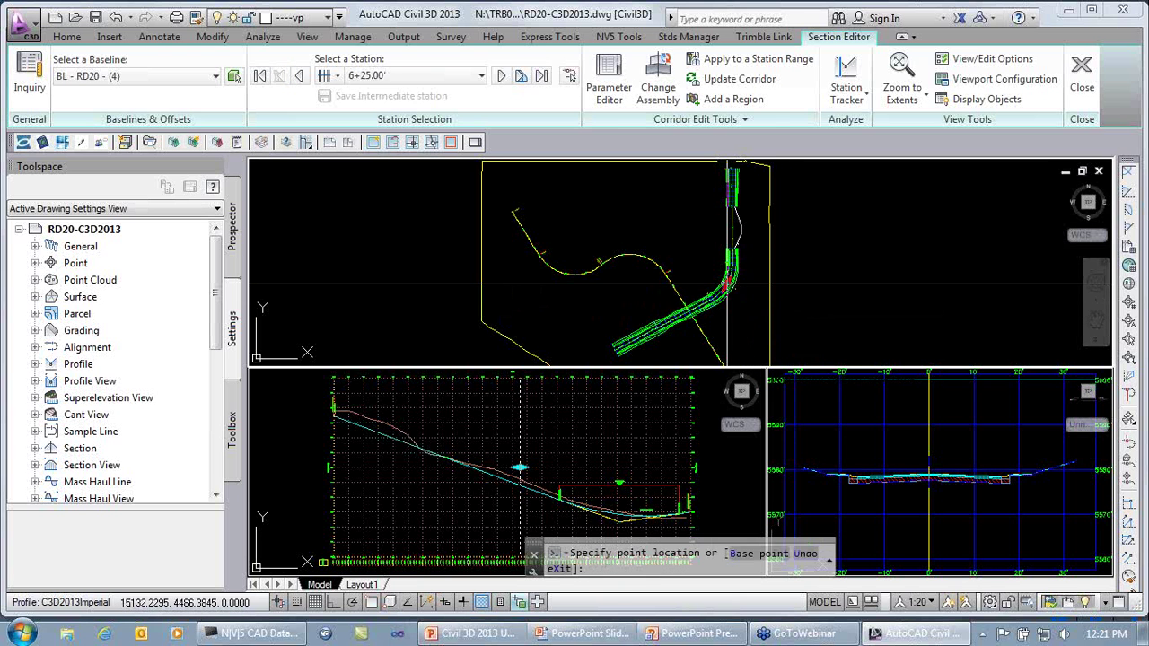
{"action": "left_click", "coordinate": [667, 330]}
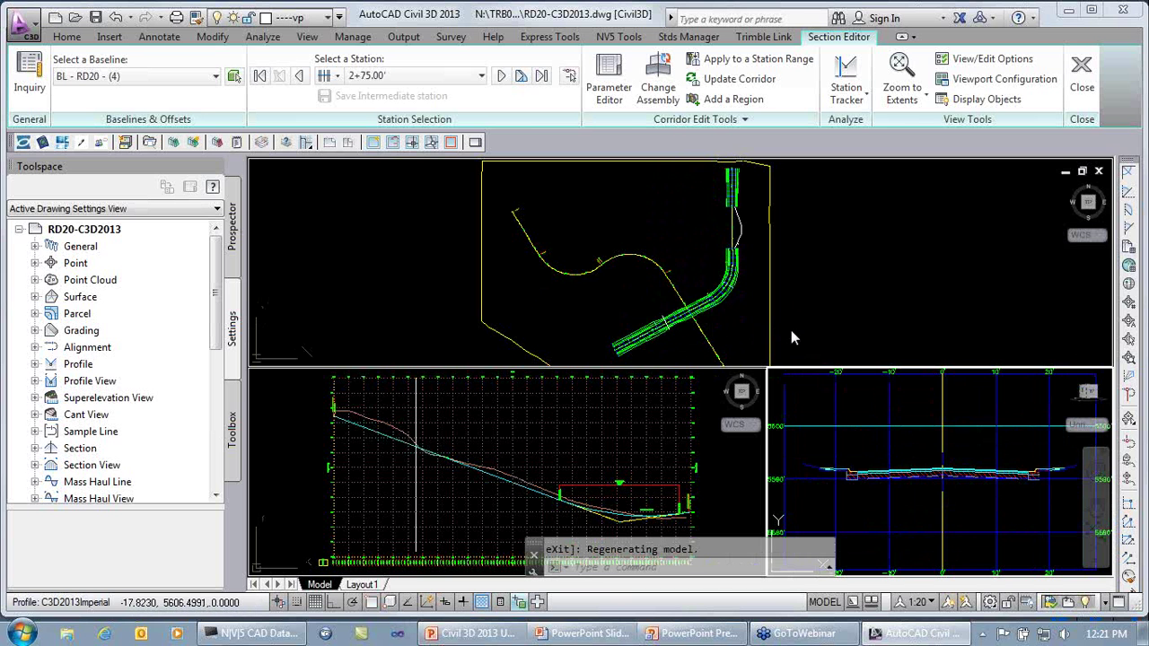
{"action": "left_click", "coordinate": [666, 321]}
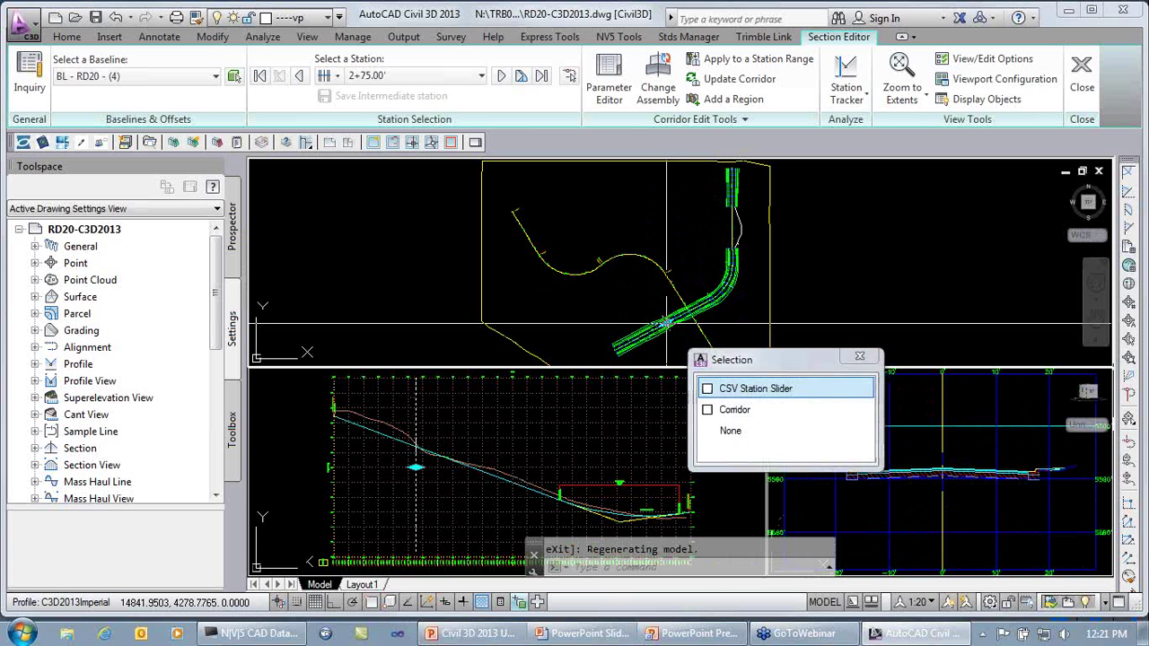
{"action": "left_click", "coordinate": [754, 388]}
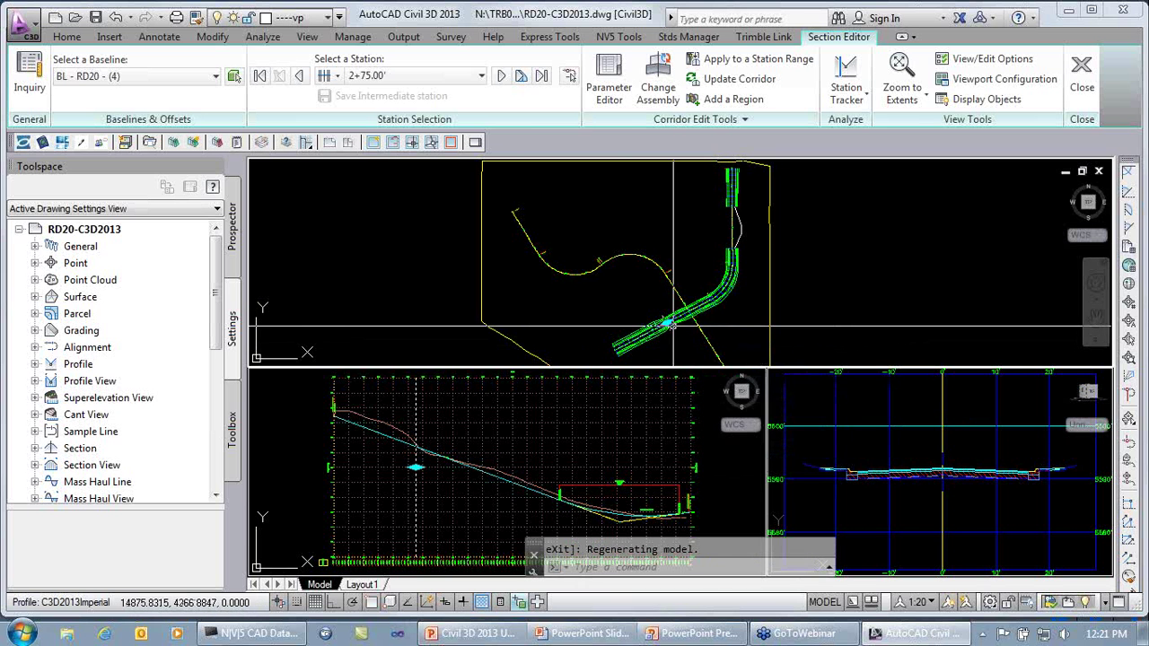
{"action": "left_click", "coordinate": [732, 233]}
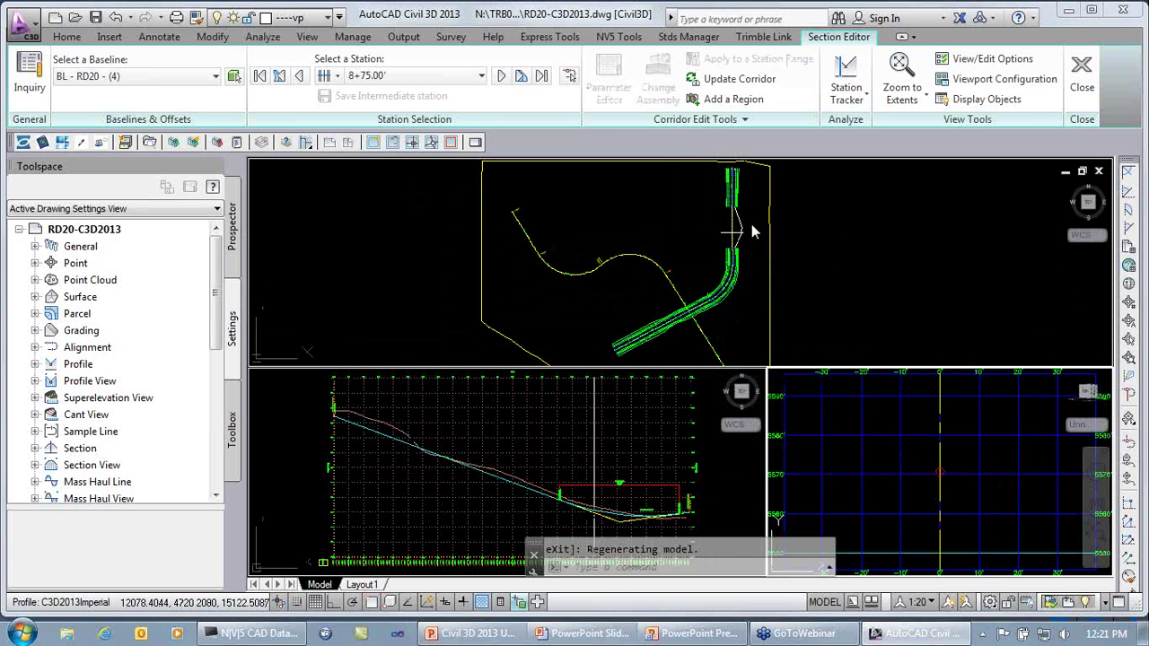
- Move the station slider to 10+75 in the plan viewport, and to 3+75 using its grip in the profile viewport
{"action": "left_click", "coordinate": [732, 234]}
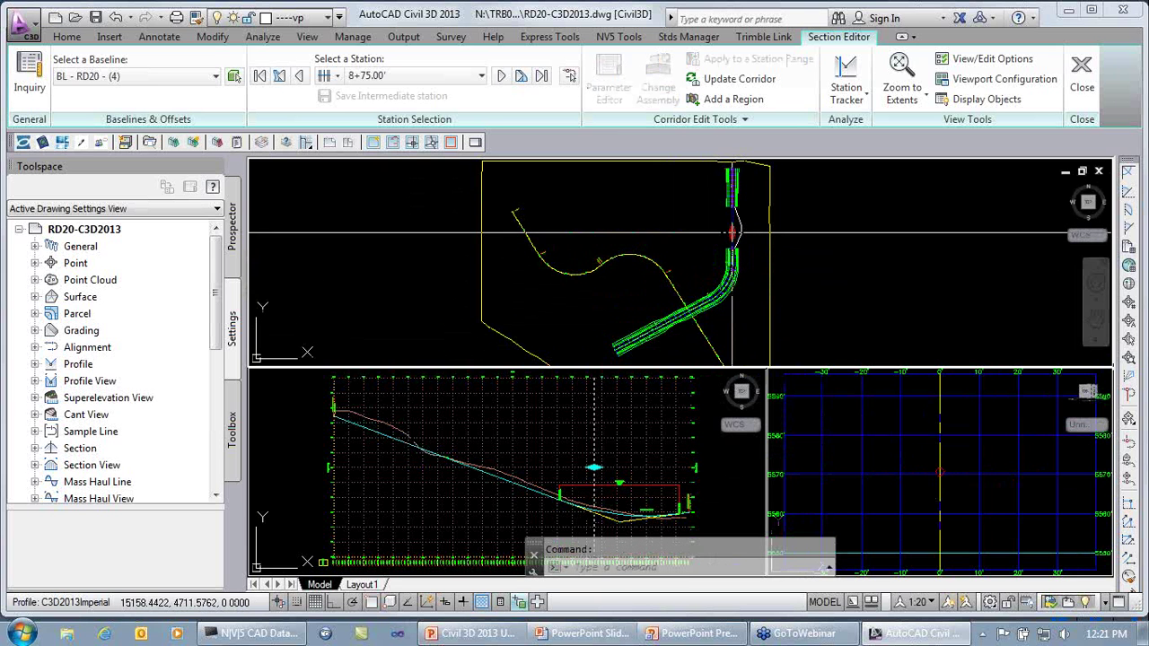
{"action": "left_click", "coordinate": [732, 190]}
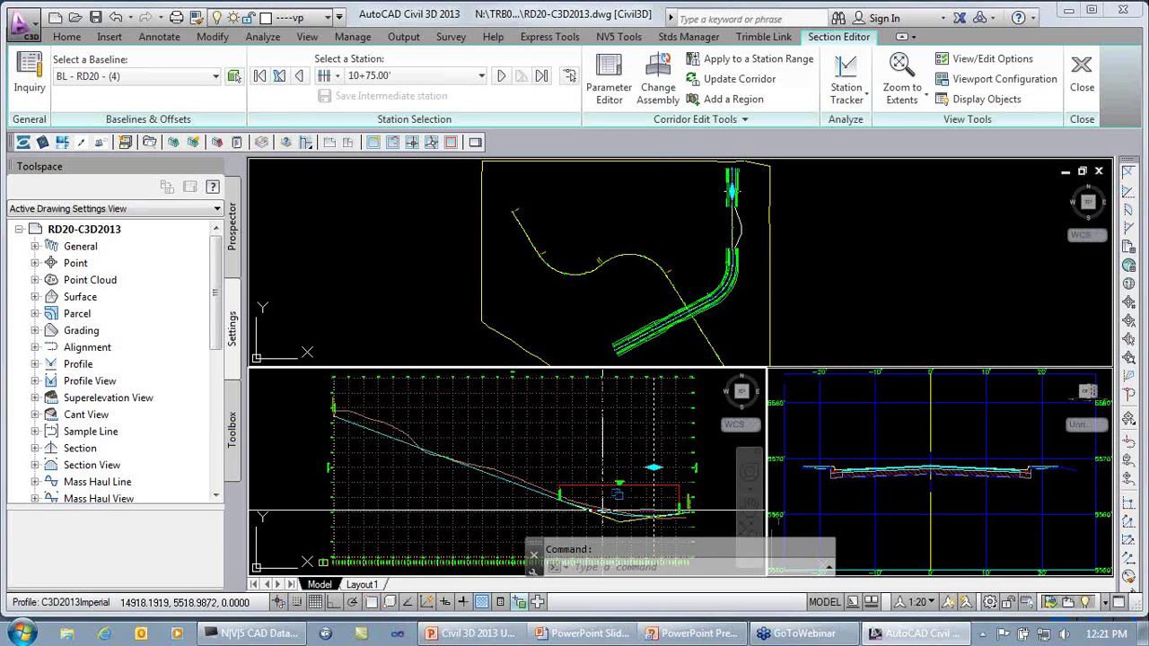
{"action": "left_click", "coordinate": [653, 467]}
{"action": "left_click", "coordinate": [444, 520]}
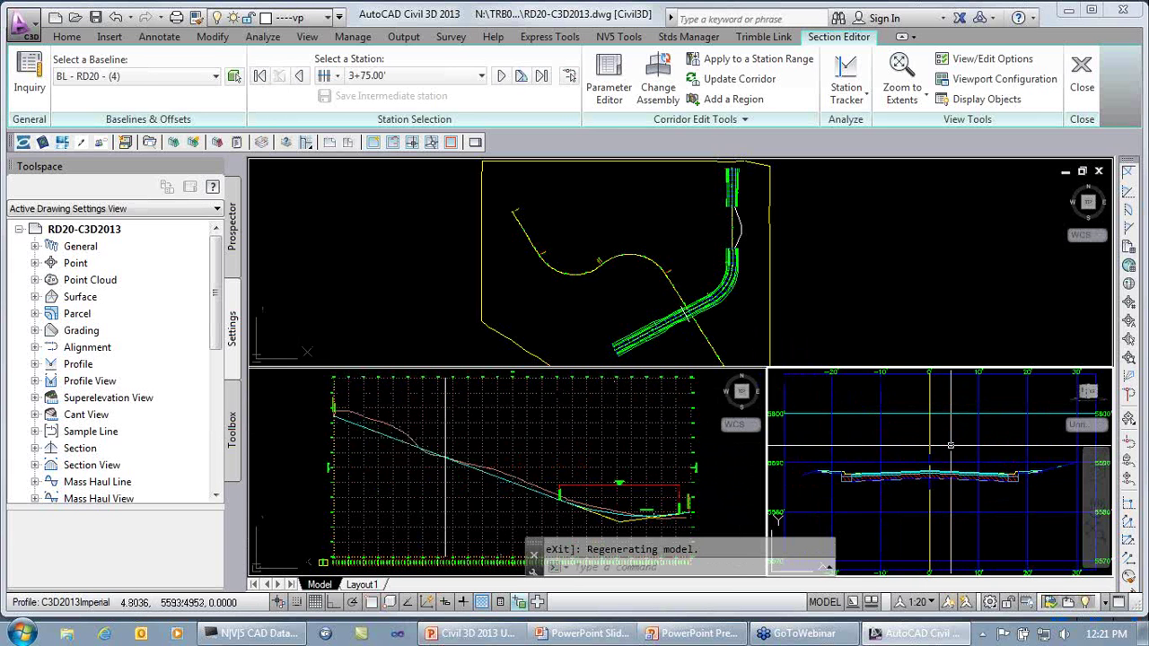
{"action": "mouse_move", "coordinate": [949, 446]}
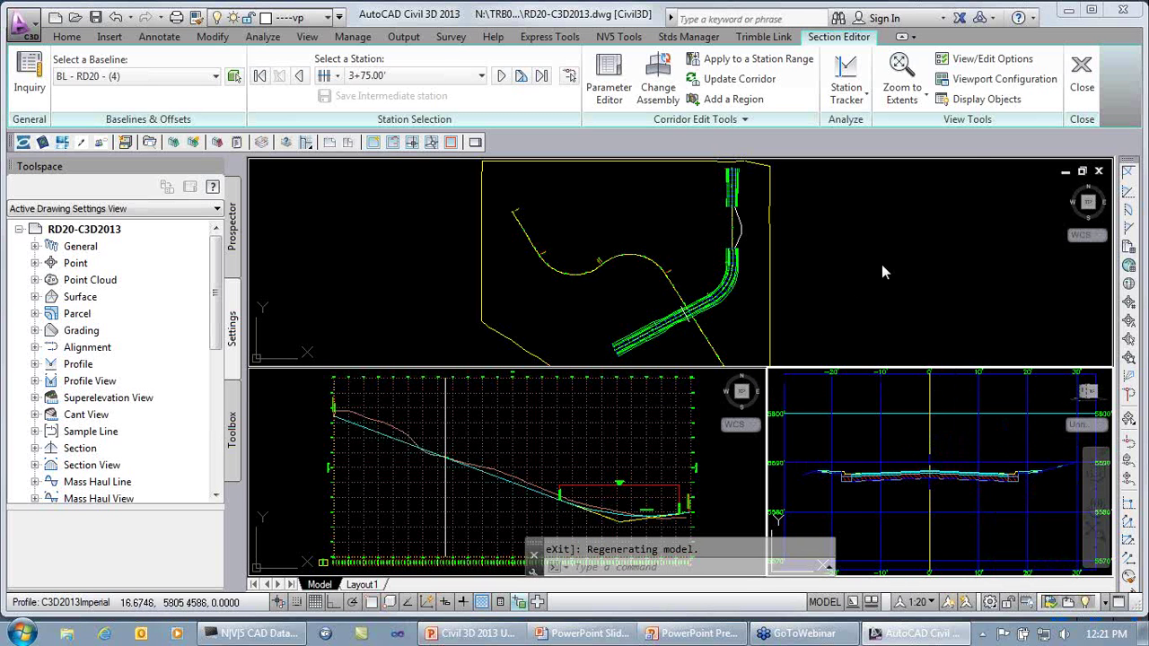
- Change the viewport configuration to Two: Vertical with a 50% vertical split, keeping Plan in viewport 1 and assigning Section to viewport 2
{"action": "left_click", "coordinate": [1004, 79]}
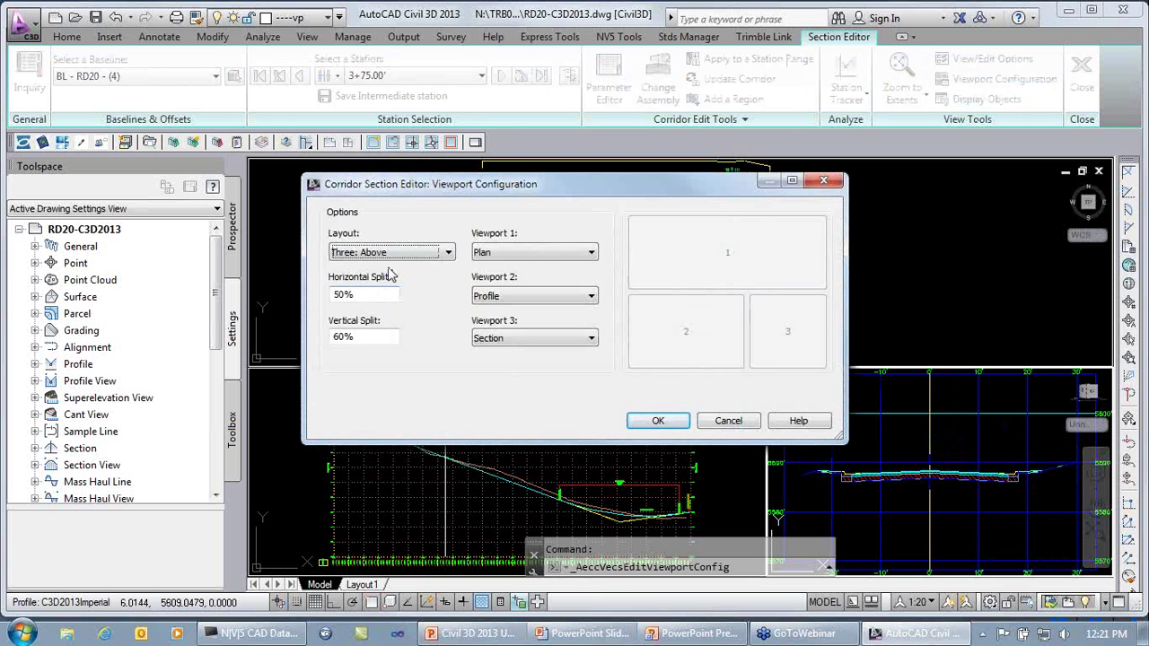
{"action": "left_click", "coordinate": [395, 252]}
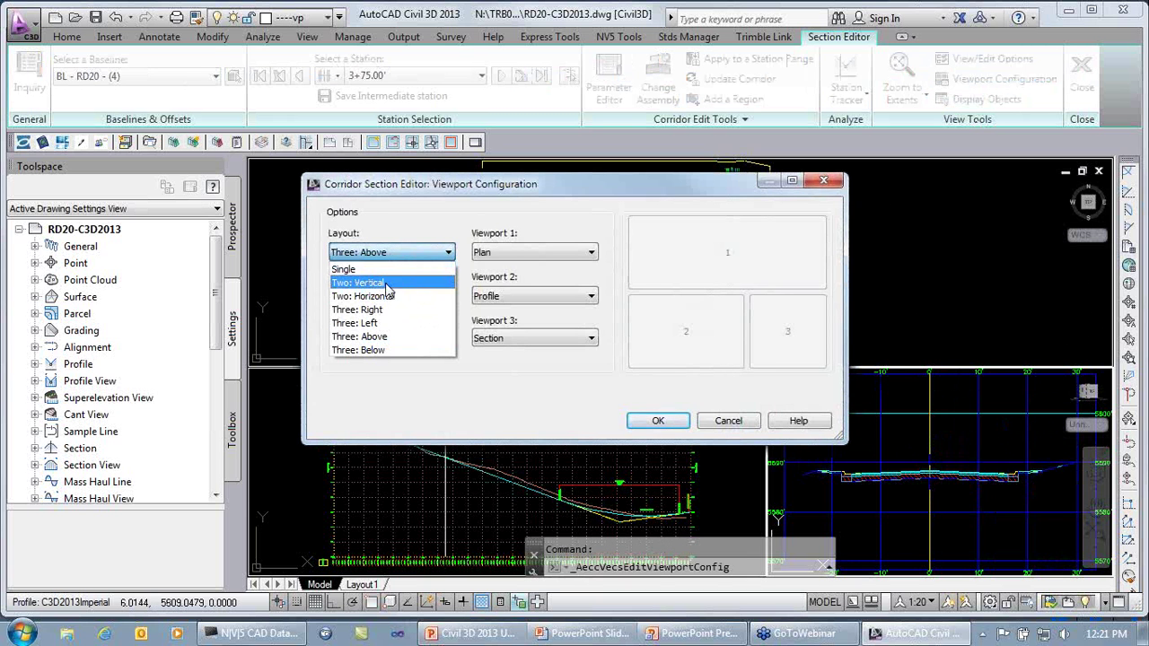
{"action": "left_click", "coordinate": [386, 284]}
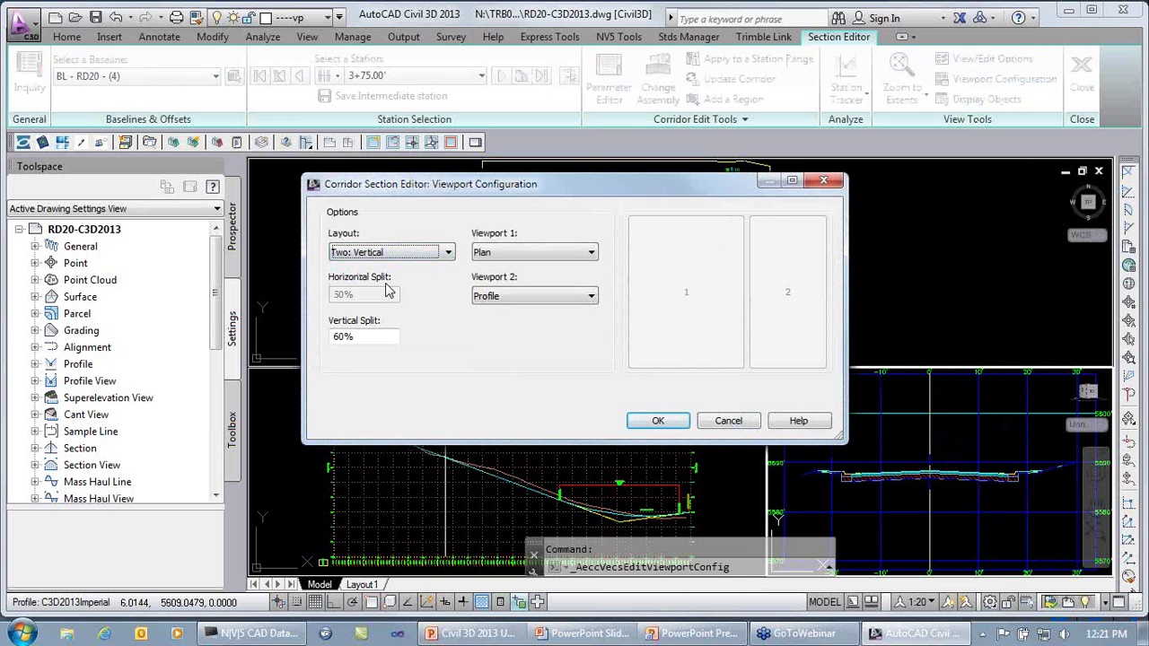
{"action": "double_click", "coordinate": [379, 335]}
{"action": "type", "text": "50"}
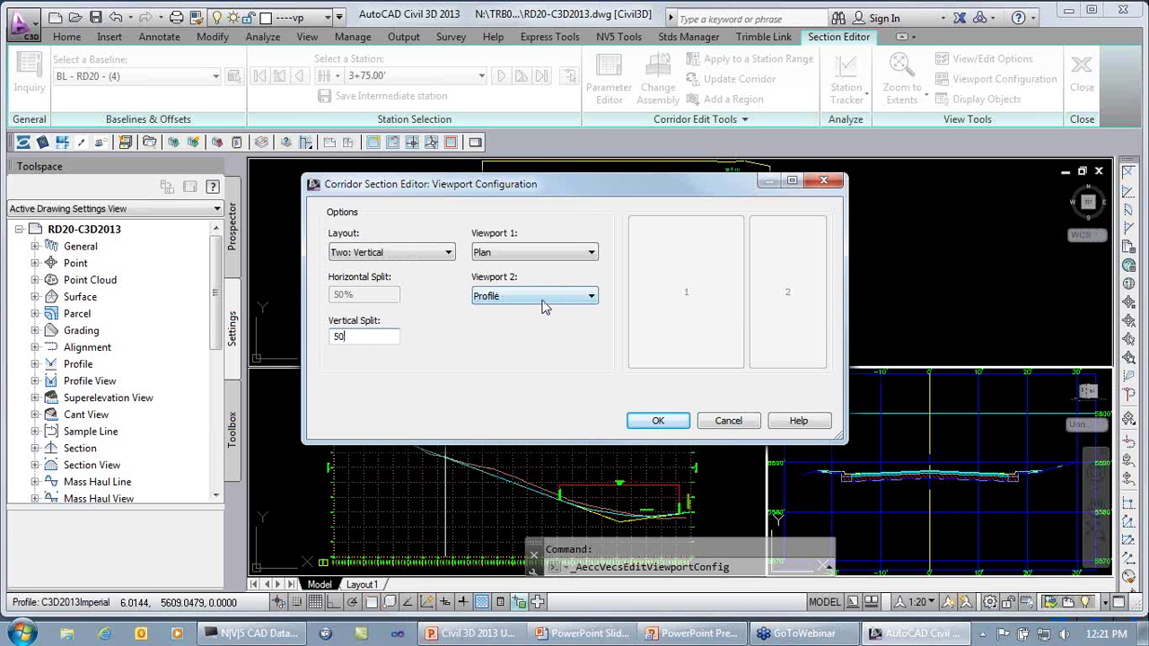
{"action": "left_click", "coordinate": [552, 298]}
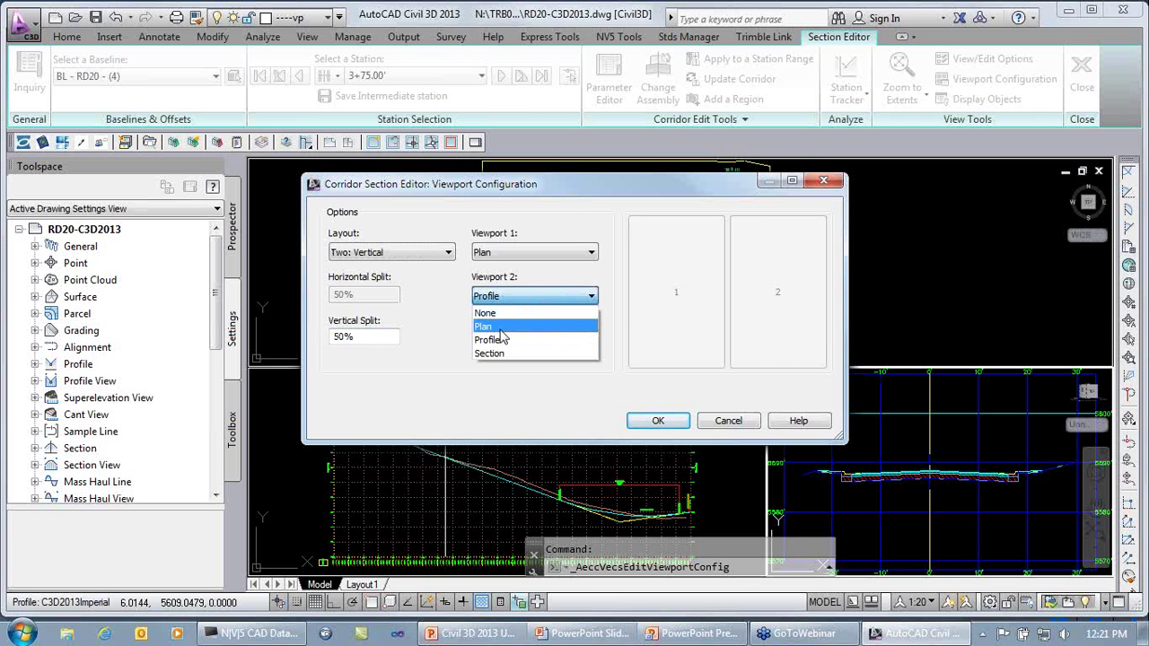
{"action": "left_click", "coordinate": [499, 355]}
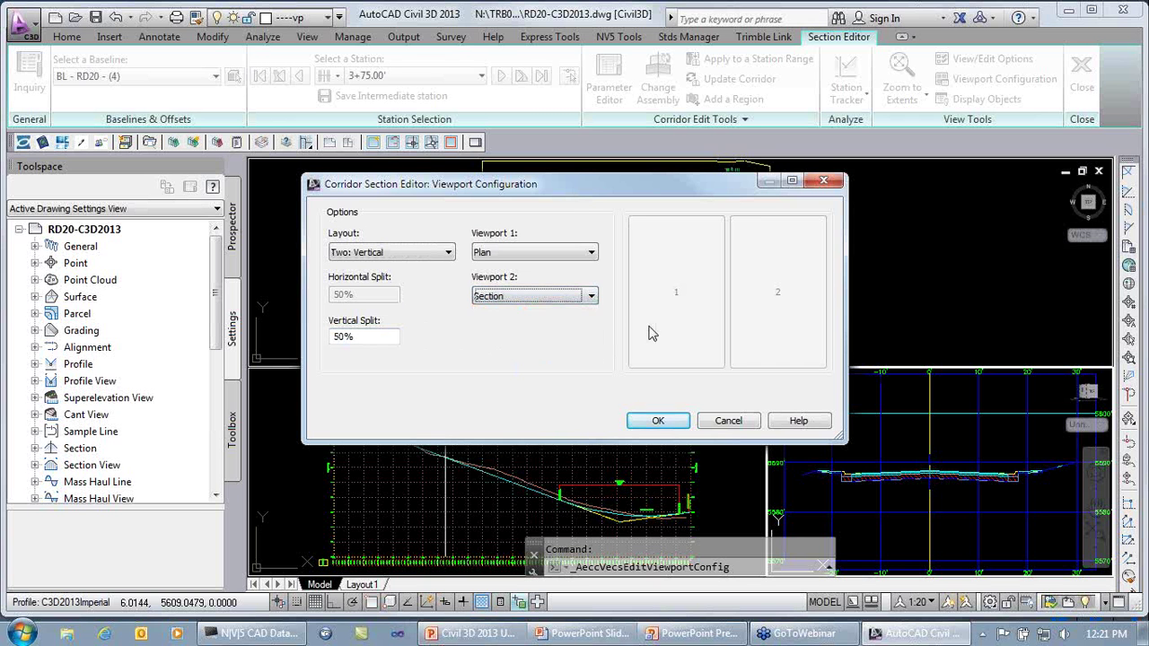
{"action": "left_click", "coordinate": [654, 422]}
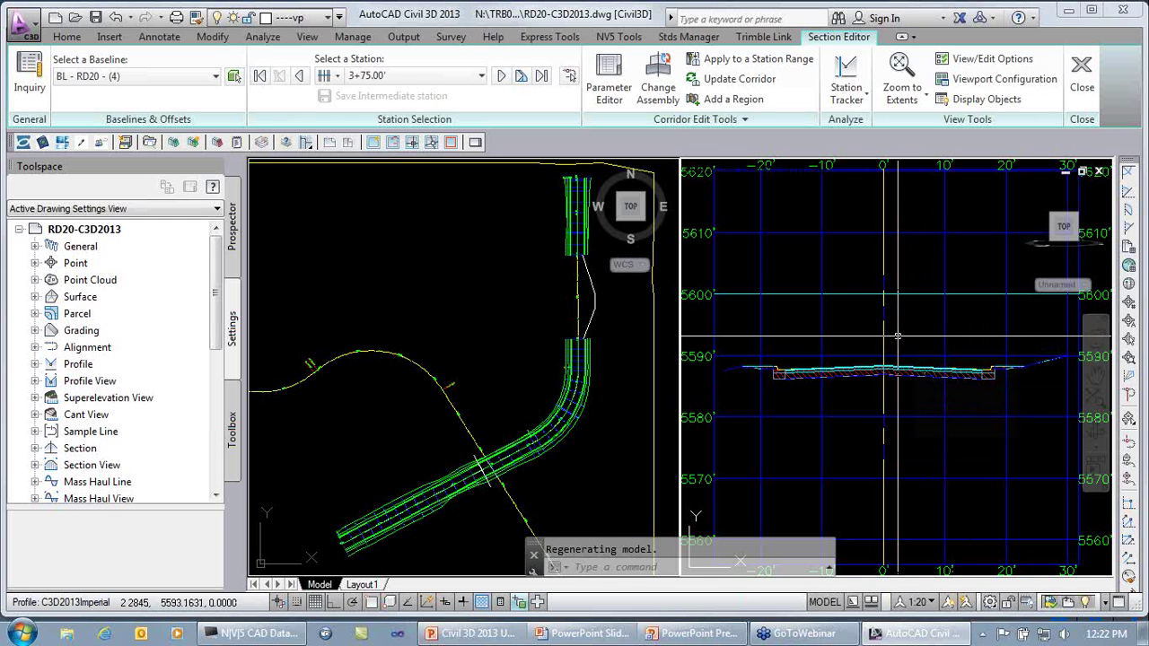
- Limit the selectable stations to Region Stations and look through the list for the stations around the corridor gap
{"action": "mouse_move", "coordinate": [896, 336]}
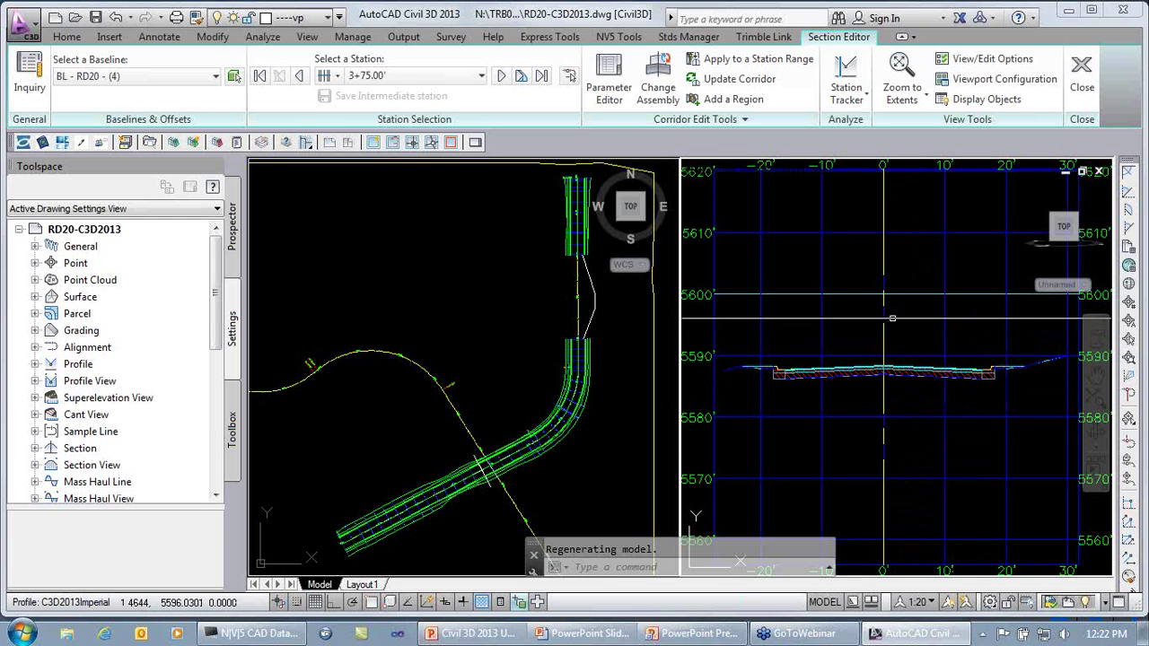
{"action": "left_click", "coordinate": [329, 76]}
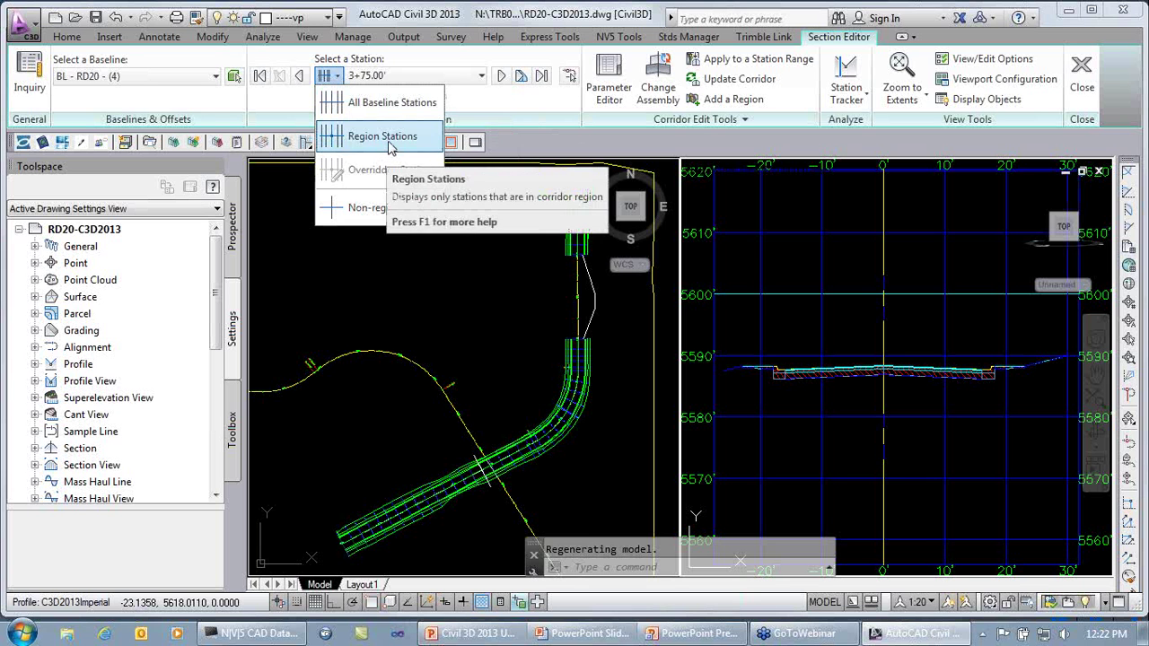
{"action": "left_click", "coordinate": [390, 143]}
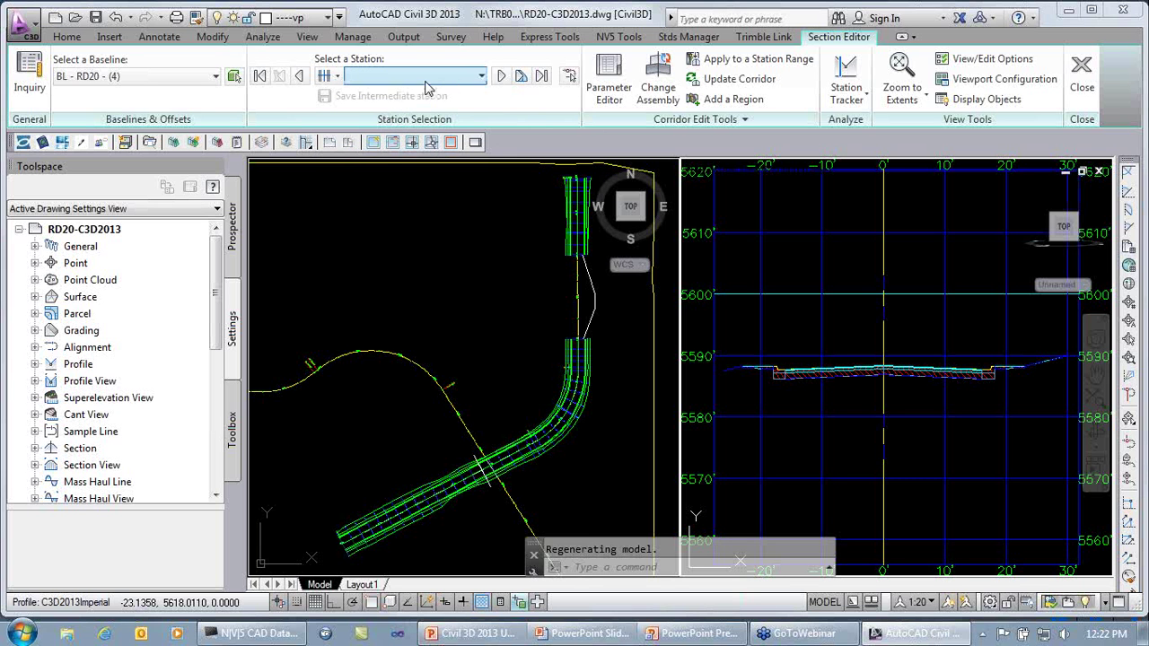
{"action": "left_click", "coordinate": [481, 75]}
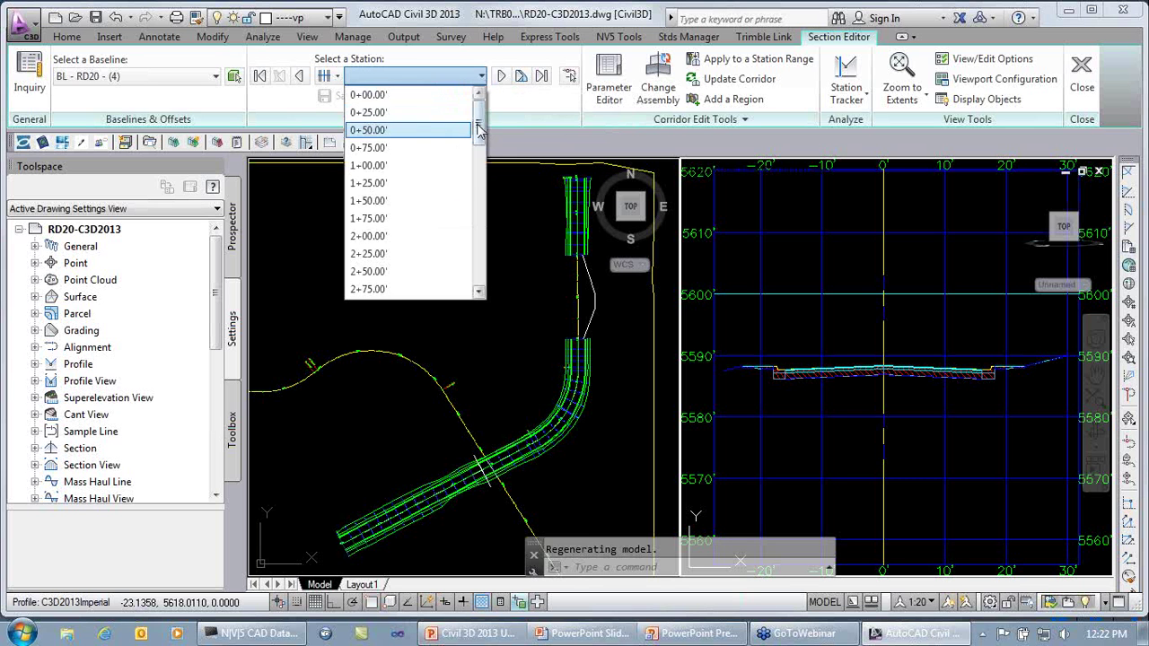
{"action": "left_click_drag", "start_coordinate": [480, 130], "coordinate": [479, 239]}
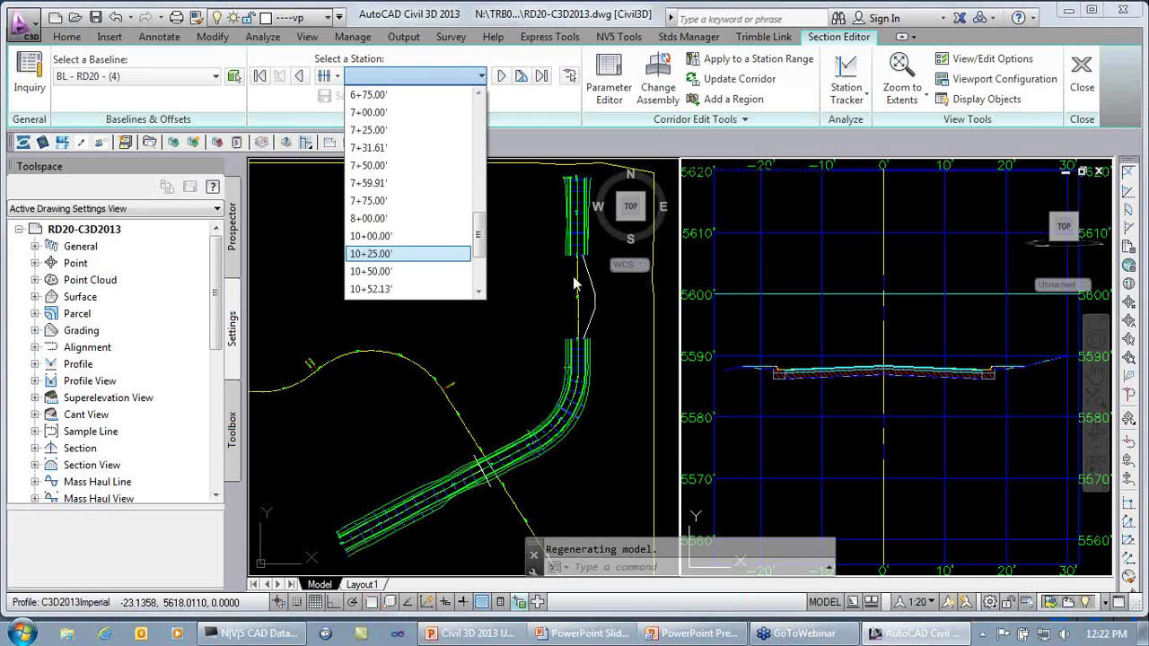
{"action": "left_click_drag", "start_coordinate": [479, 235], "coordinate": [507, 121]}
{"action": "left_click", "coordinate": [507, 121]}
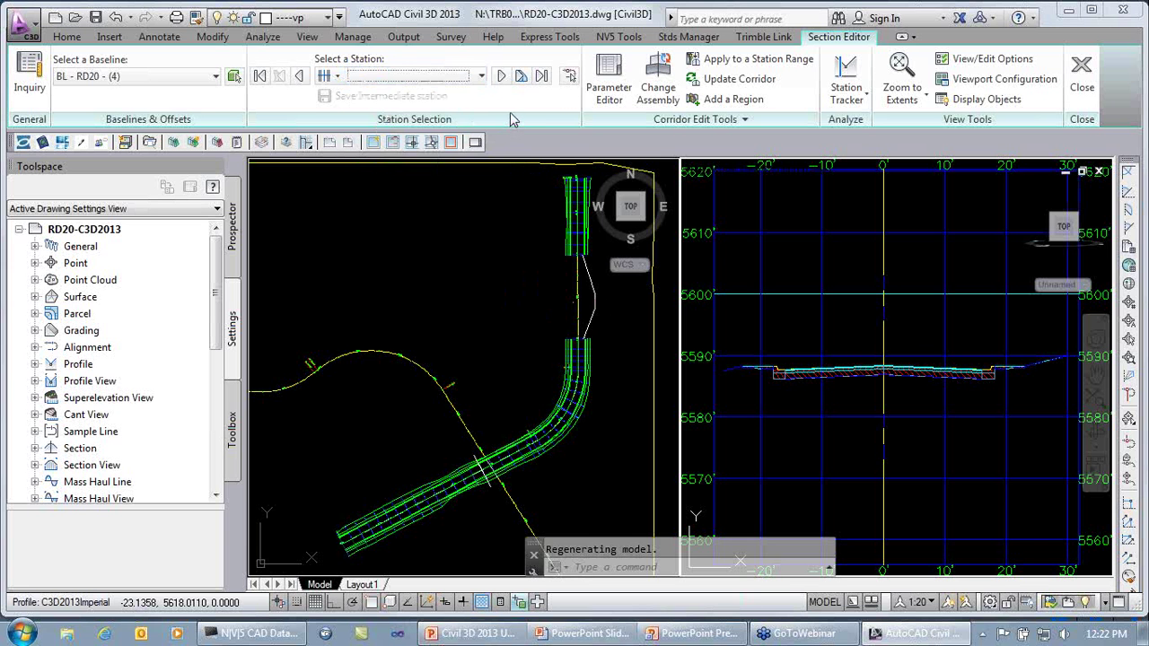
- Limit the selectable stations to Non-region Stations and review the stations listed for the corridor gap
{"action": "left_click", "coordinate": [337, 77]}
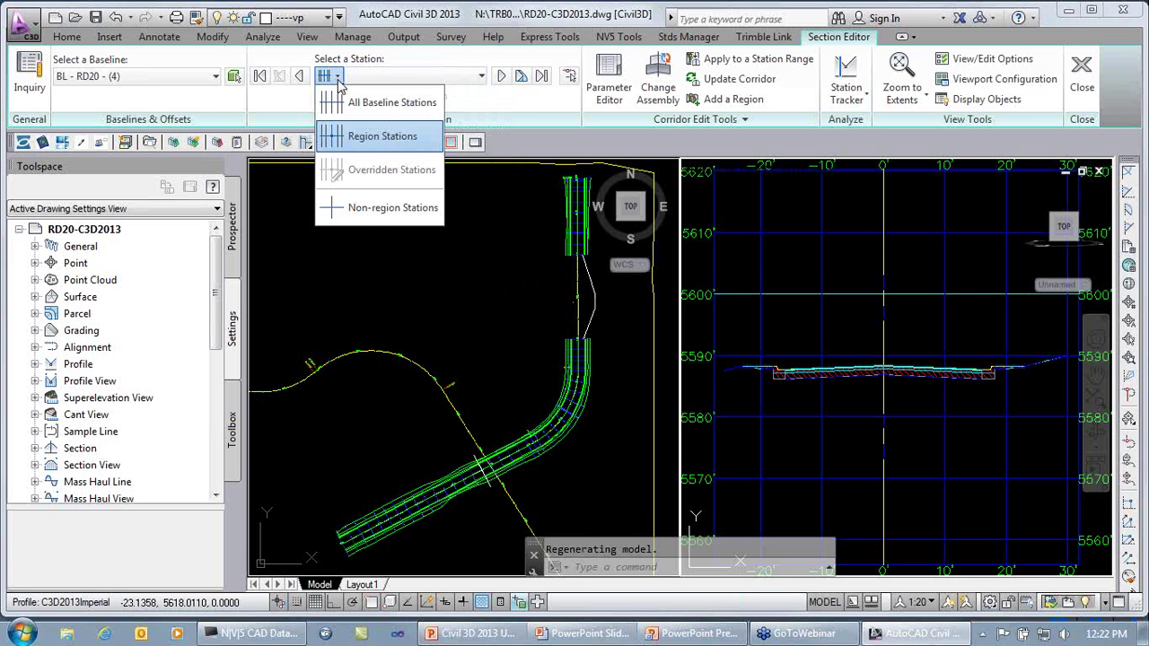
{"action": "left_click", "coordinate": [368, 212]}
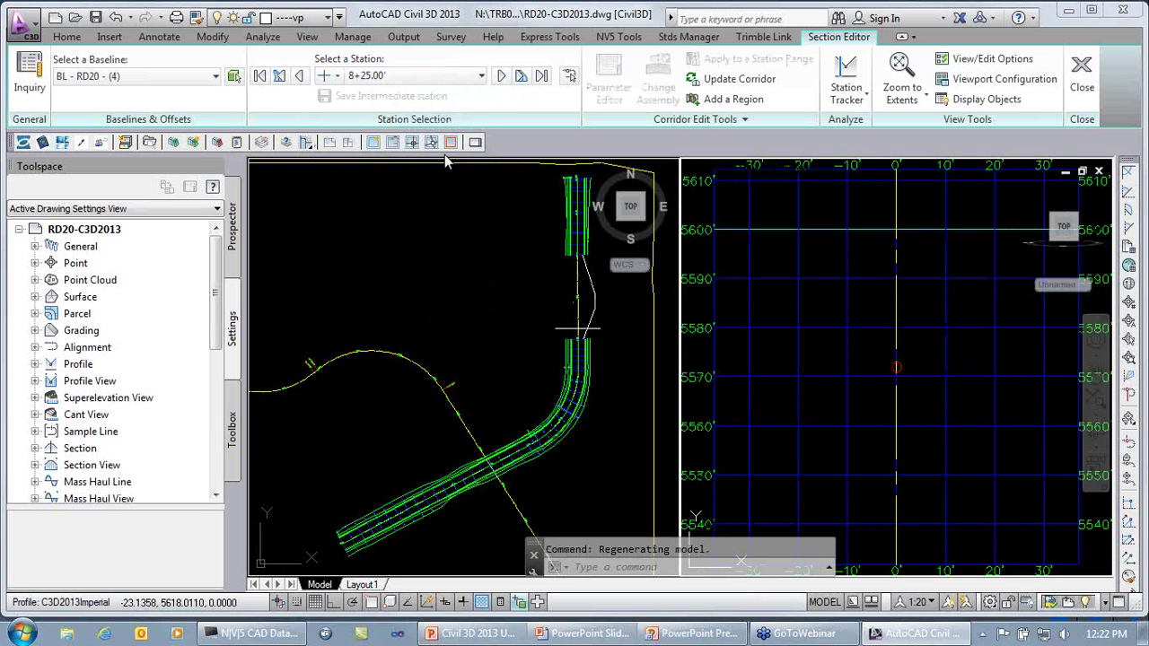
{"action": "left_click", "coordinate": [481, 75]}
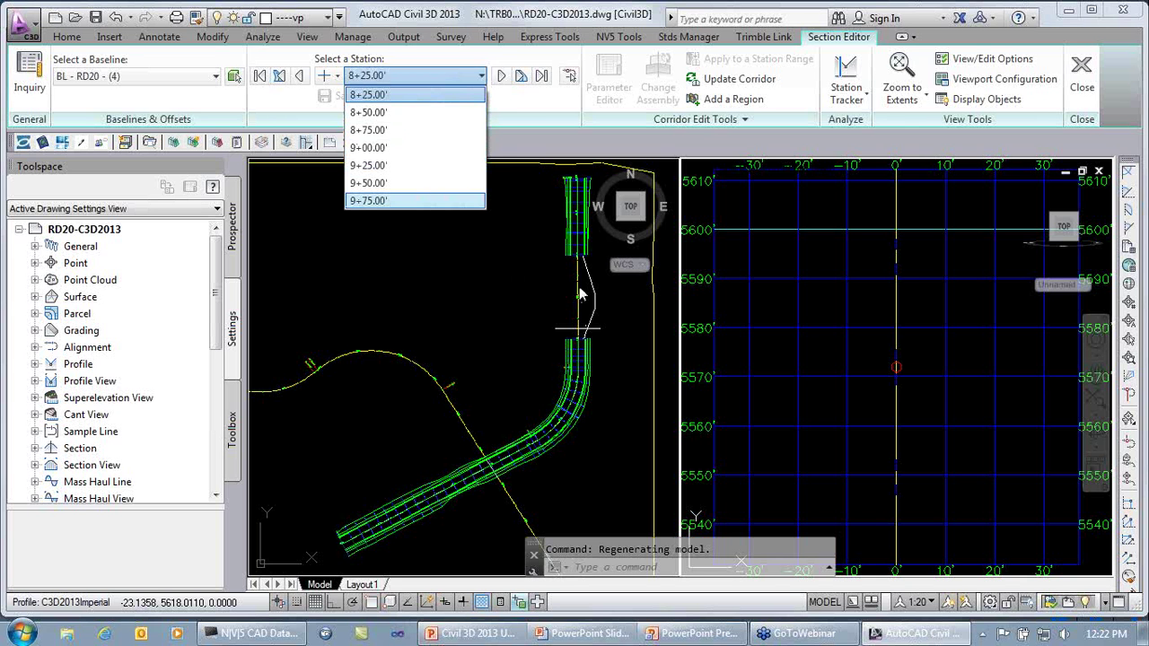
{"action": "left_click", "coordinate": [546, 116]}
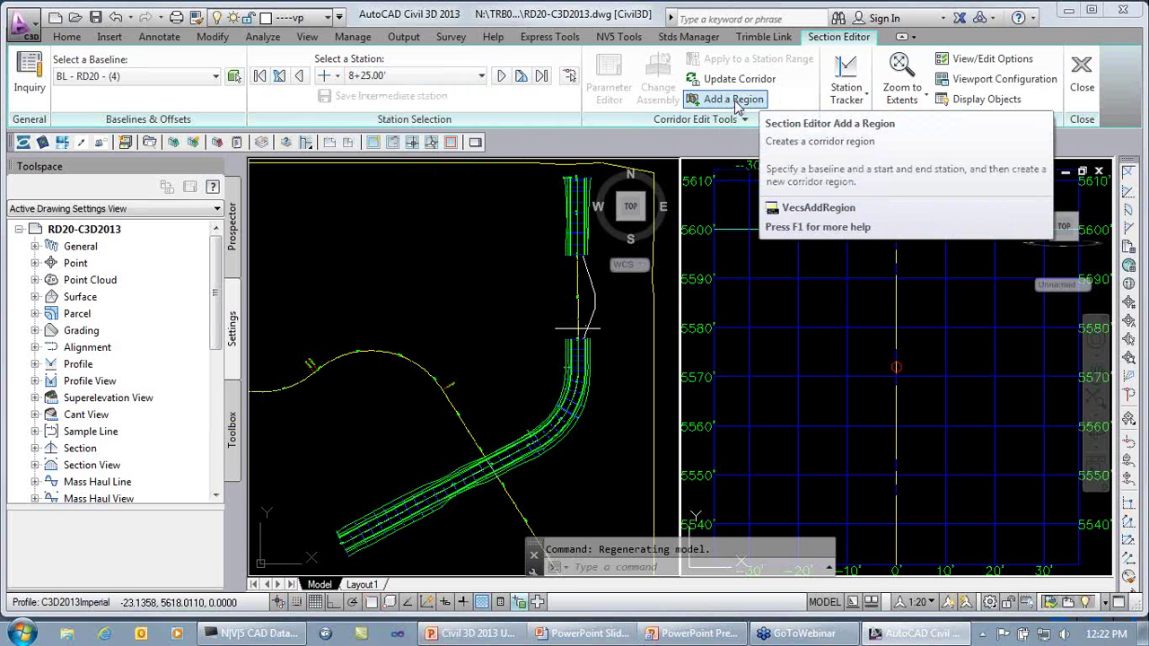
- Add a corridor region in the gap from about station 8+15 to 9+82, using the assembly "Road No curb sidewalk daylight right"
{"action": "left_click", "coordinate": [735, 101]}
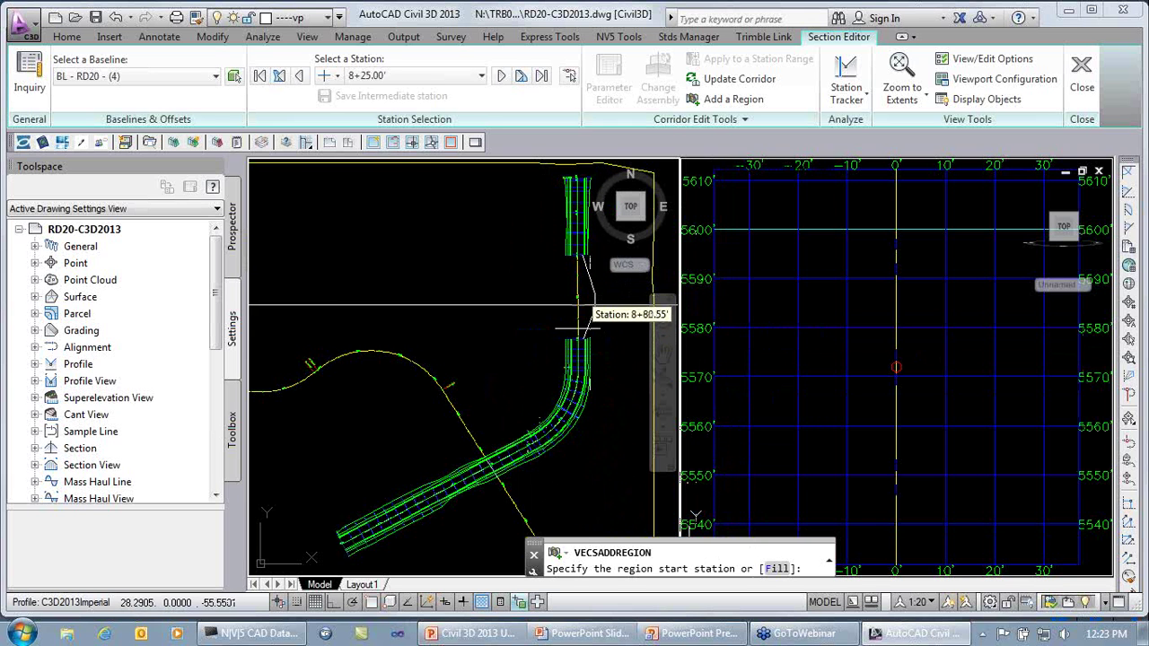
{"action": "left_click", "coordinate": [579, 333]}
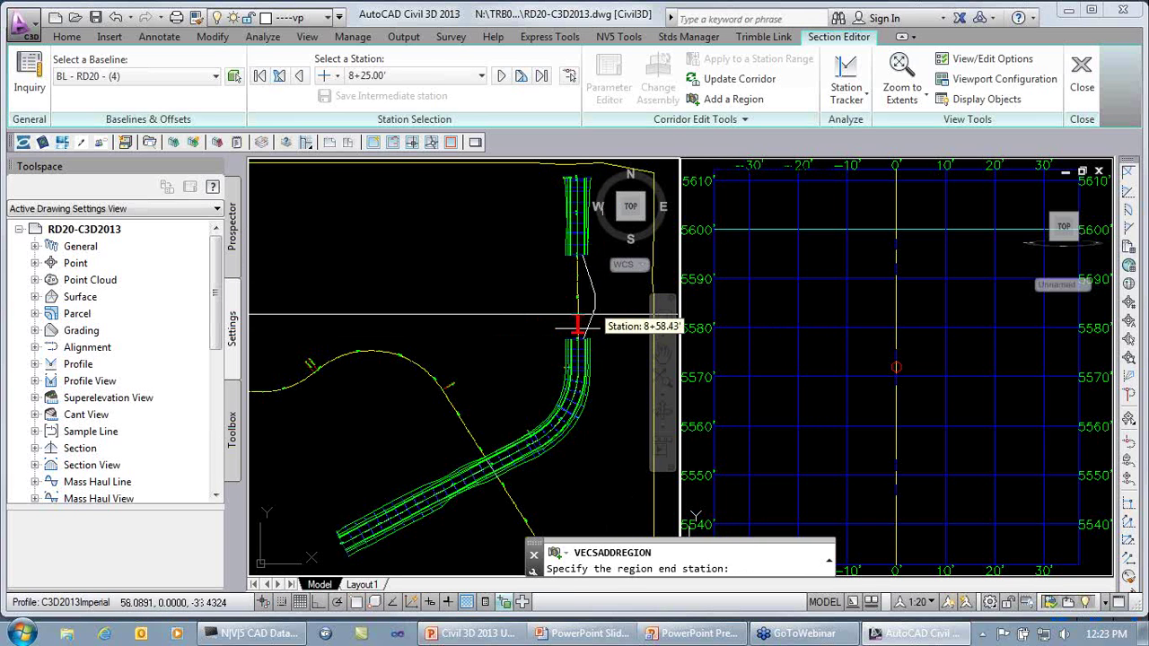
{"action": "left_click", "coordinate": [576, 264]}
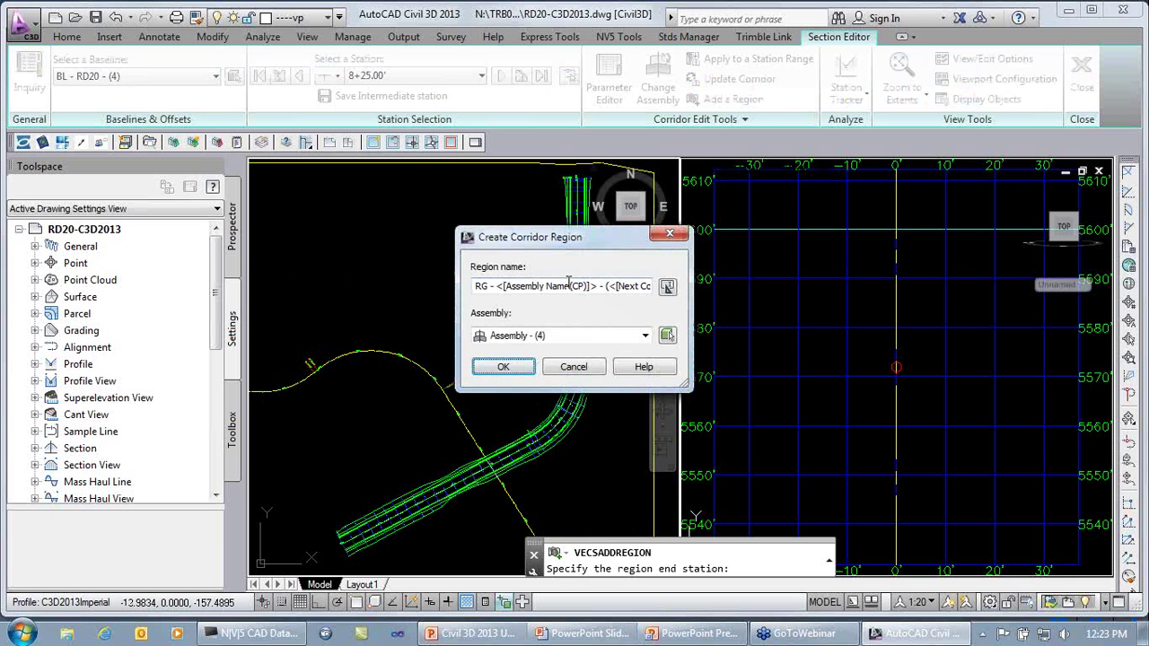
{"action": "left_click", "coordinate": [591, 336]}
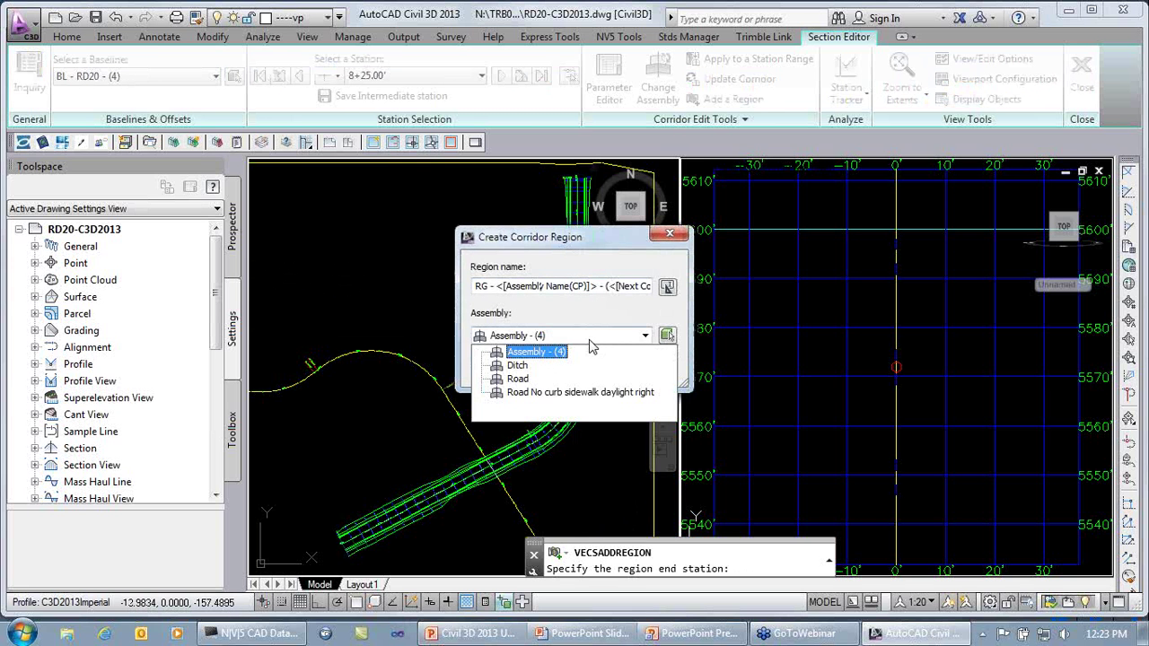
{"action": "left_click", "coordinate": [583, 395]}
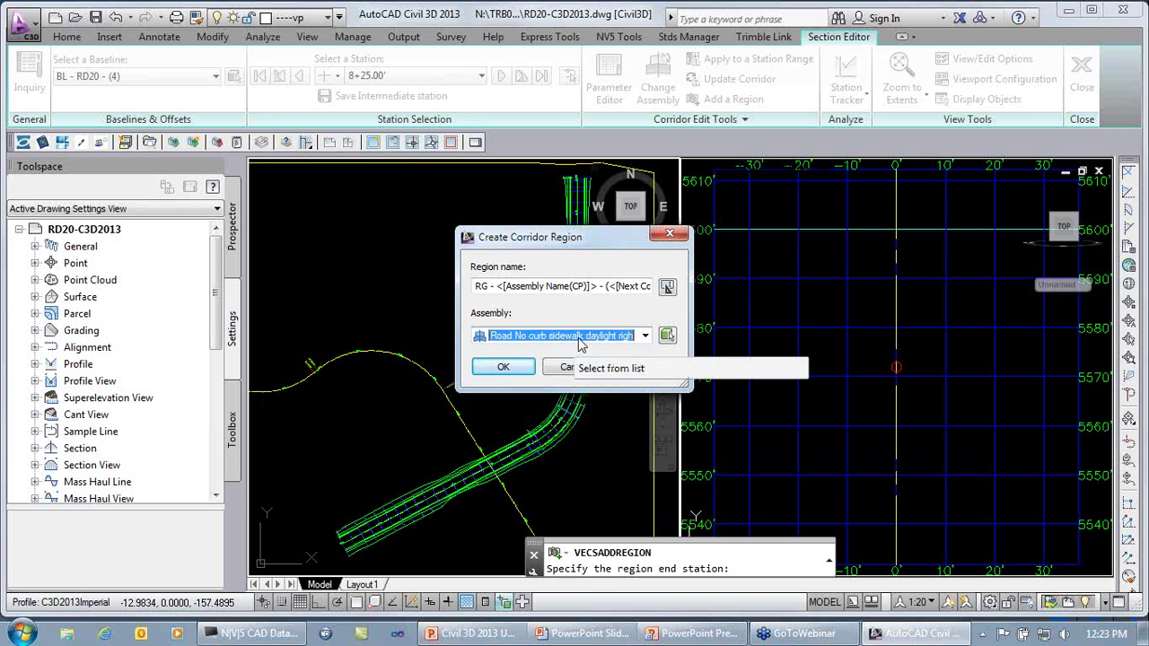
{"action": "left_click", "coordinate": [504, 367]}
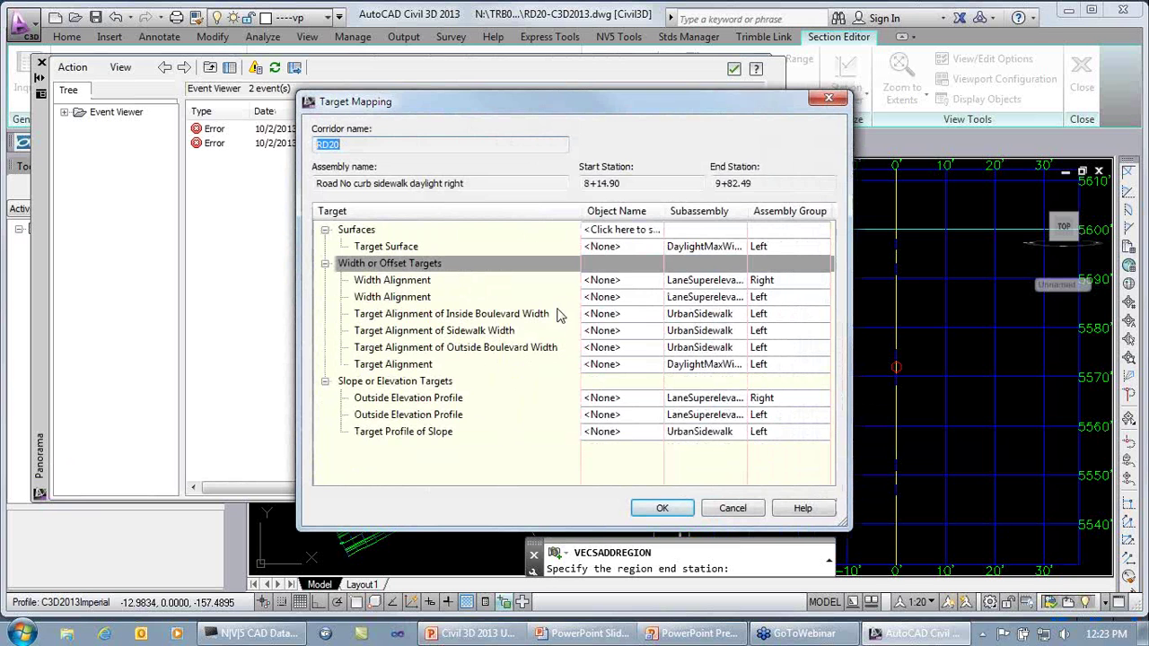
- Map the new region's target surface to E01 and dismiss the event list
{"action": "left_click", "coordinate": [622, 245]}
{"action": "left_click", "coordinate": [622, 245]}
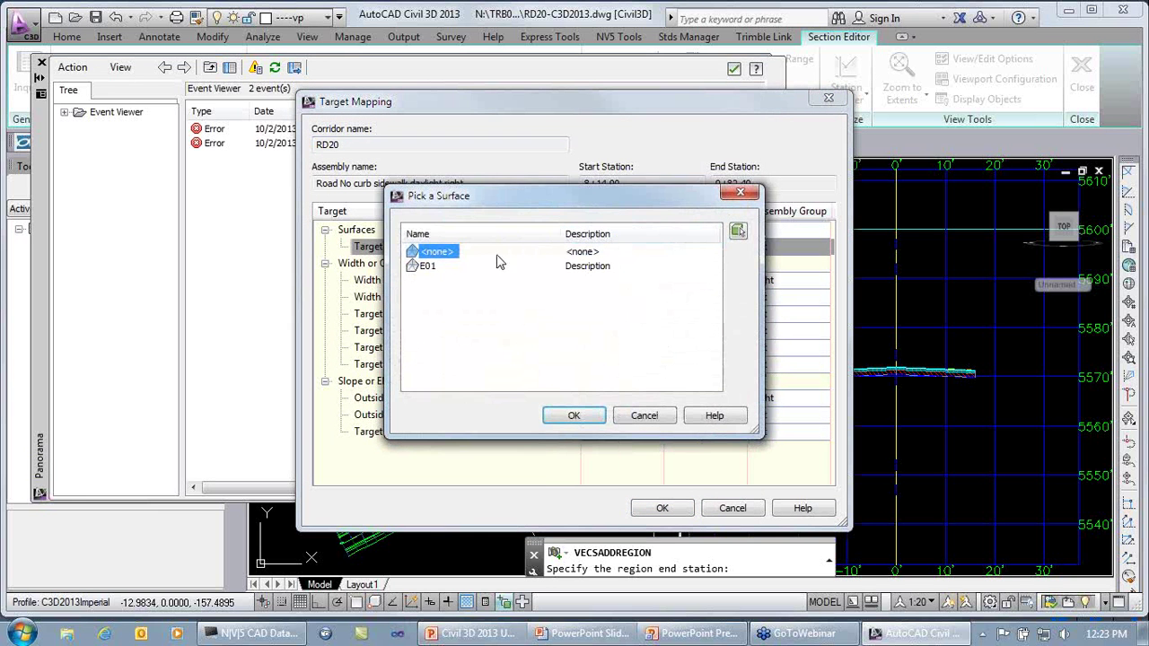
{"action": "left_click", "coordinate": [429, 267]}
{"action": "left_click", "coordinate": [569, 418]}
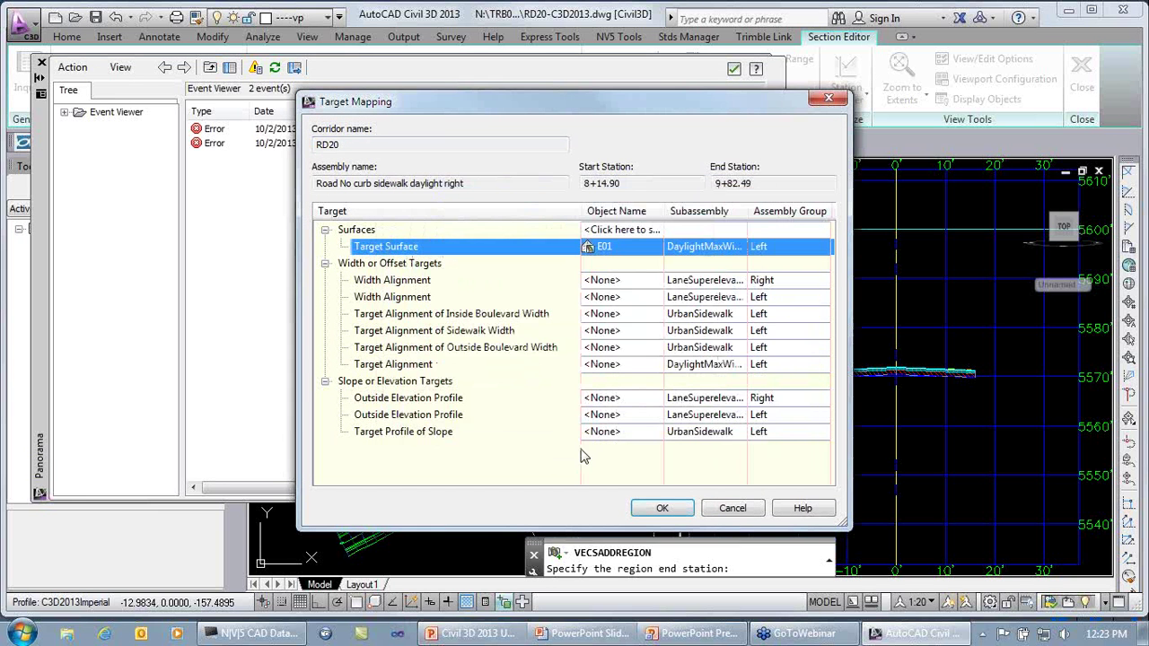
{"action": "left_click", "coordinate": [660, 505]}
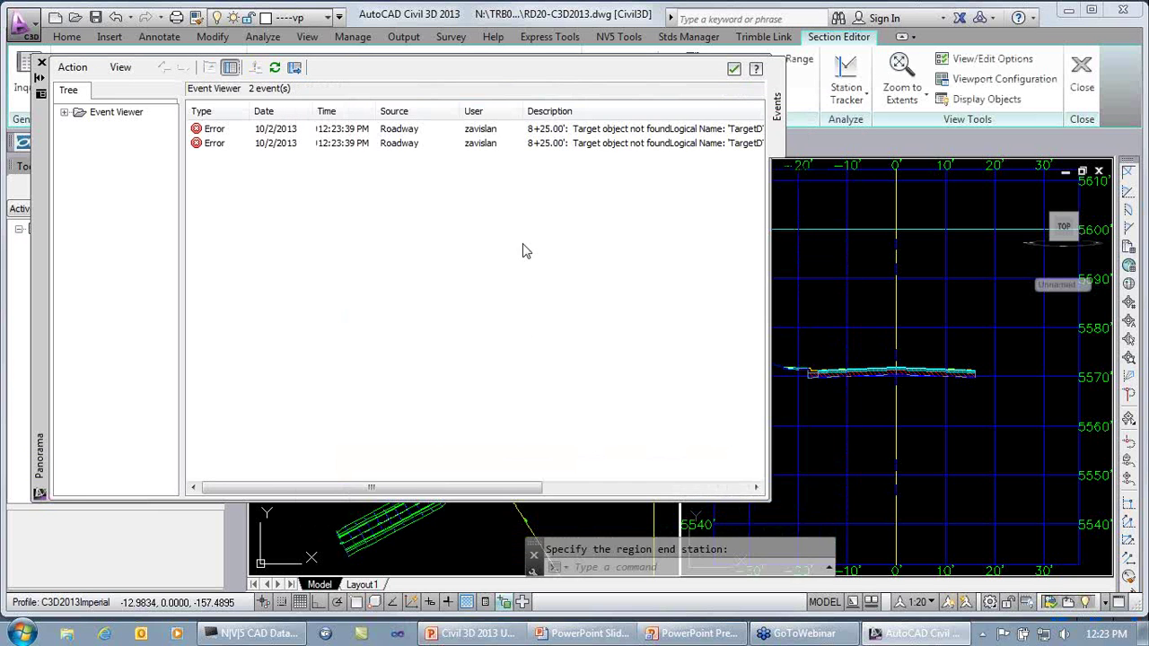
{"action": "left_click", "coordinate": [734, 69]}
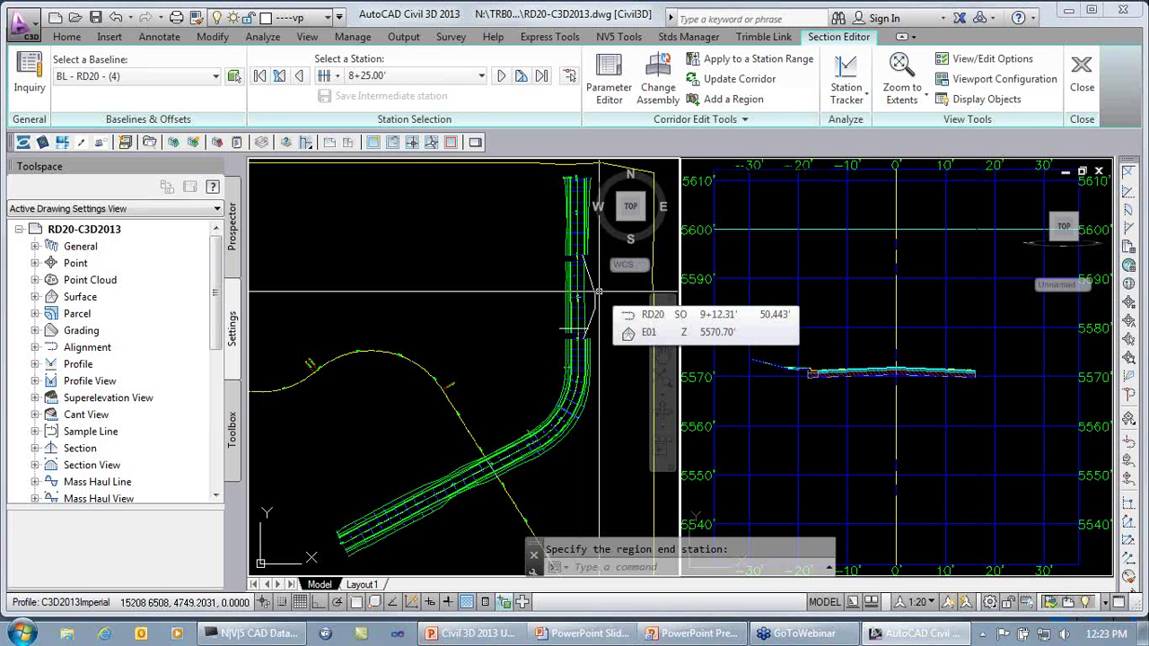
{"action": "left_click", "coordinate": [1081, 72]}
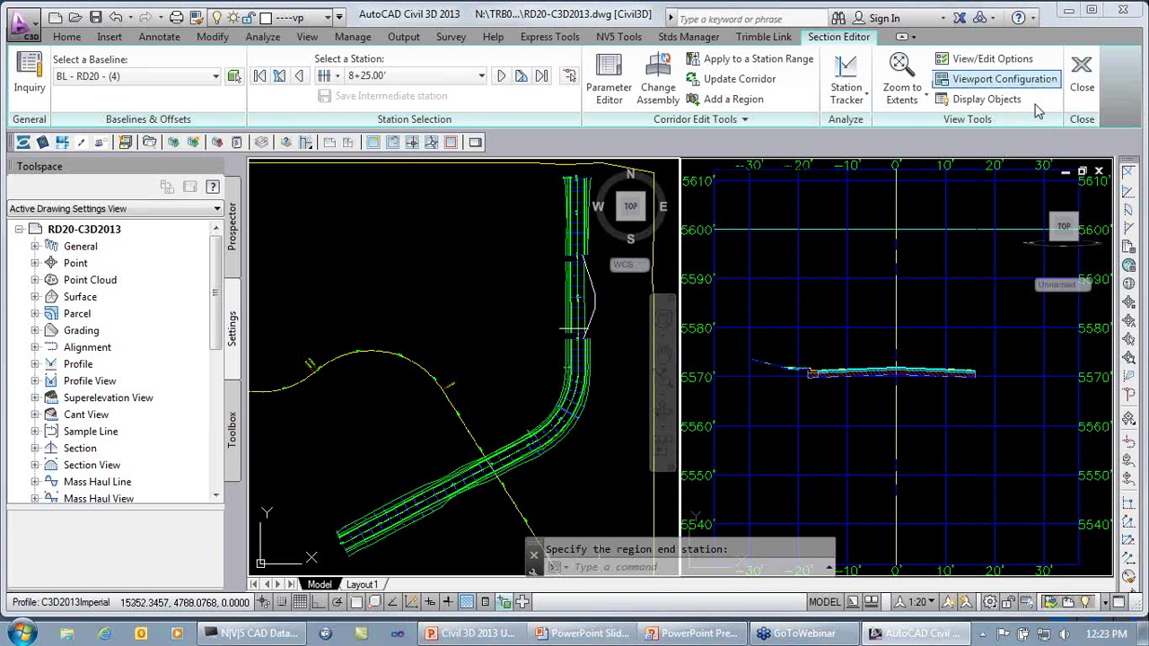
{"action": "right_click", "coordinate": [582, 273]}
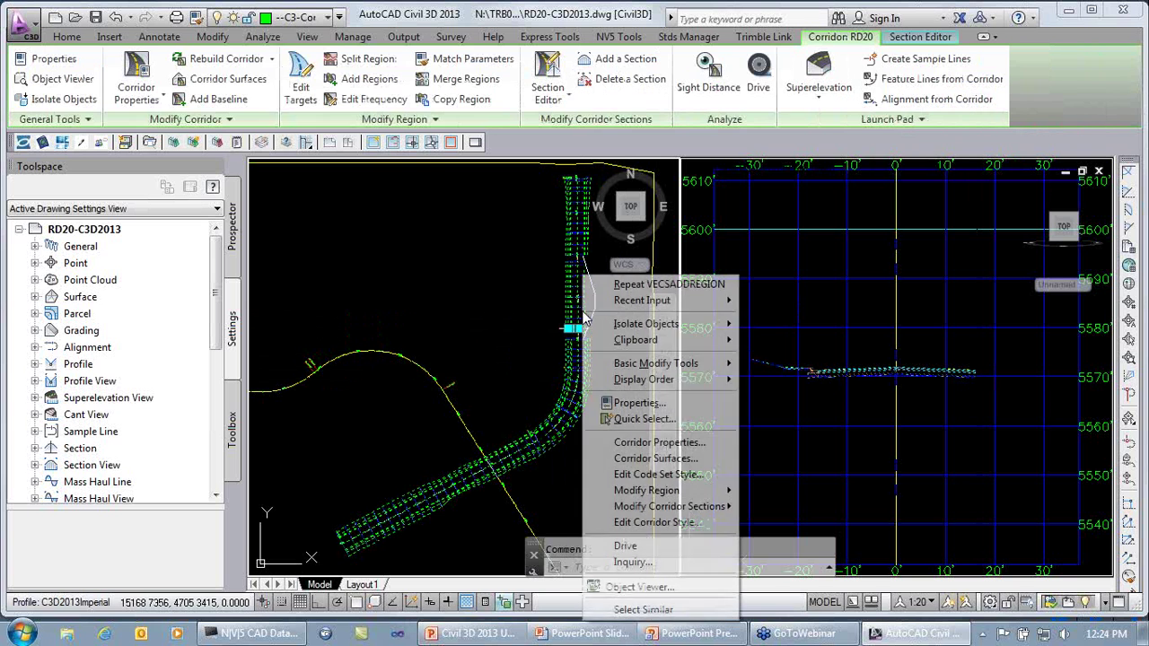
{"action": "mouse_move", "coordinate": [655, 494]}
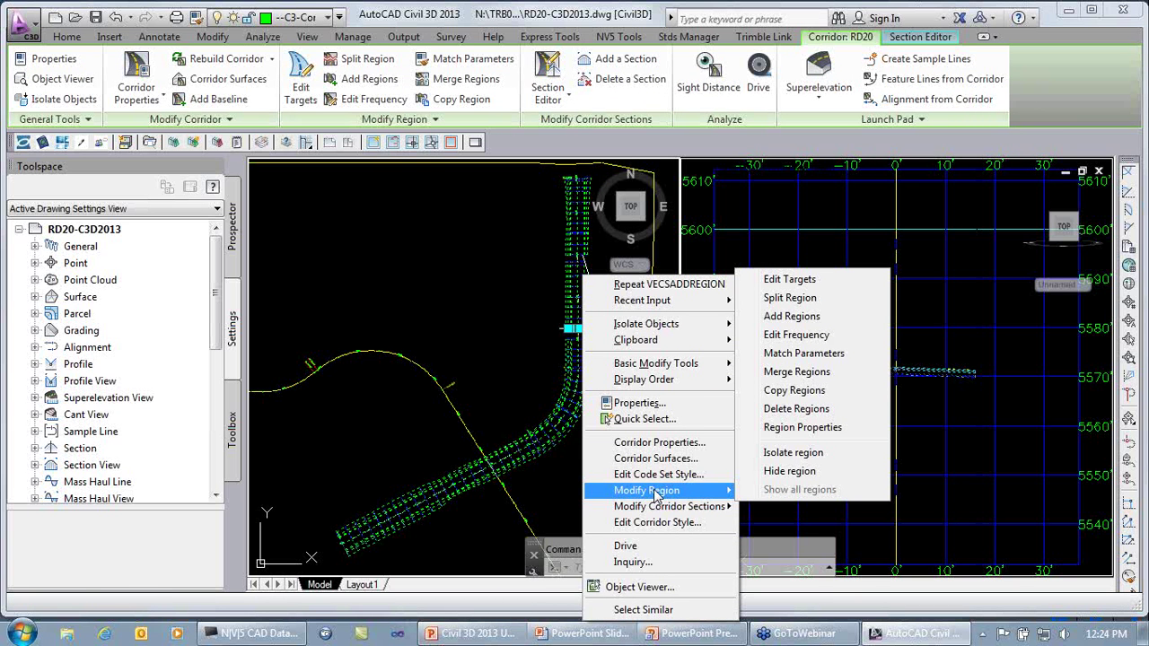
{"action": "key", "text": "Escape"}
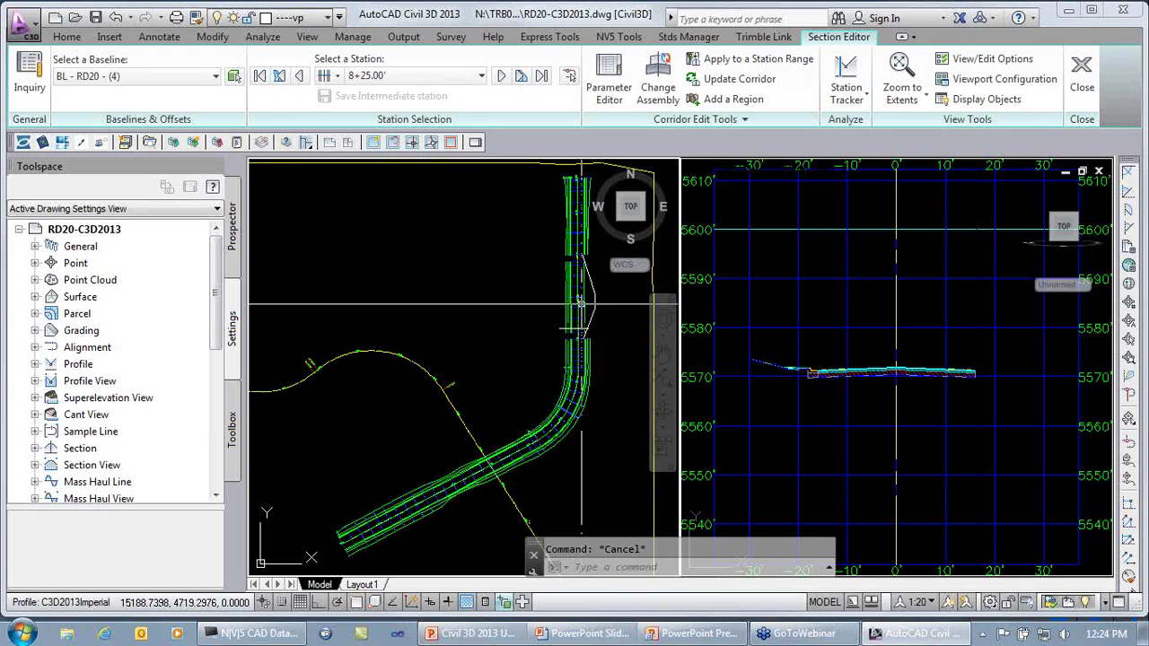
- Select the corridor in the section viewport and examine the target options of the daylight subassembly on its left side
{"action": "scroll", "coordinate": [584, 303], "scroll_direction": "up", "scroll_amount": 3}
{"action": "middle_click_drag", "start_coordinate": [584, 303], "coordinate": [473, 337]}
{"action": "scroll", "coordinate": [489, 310], "scroll_direction": "up", "scroll_amount": 2}
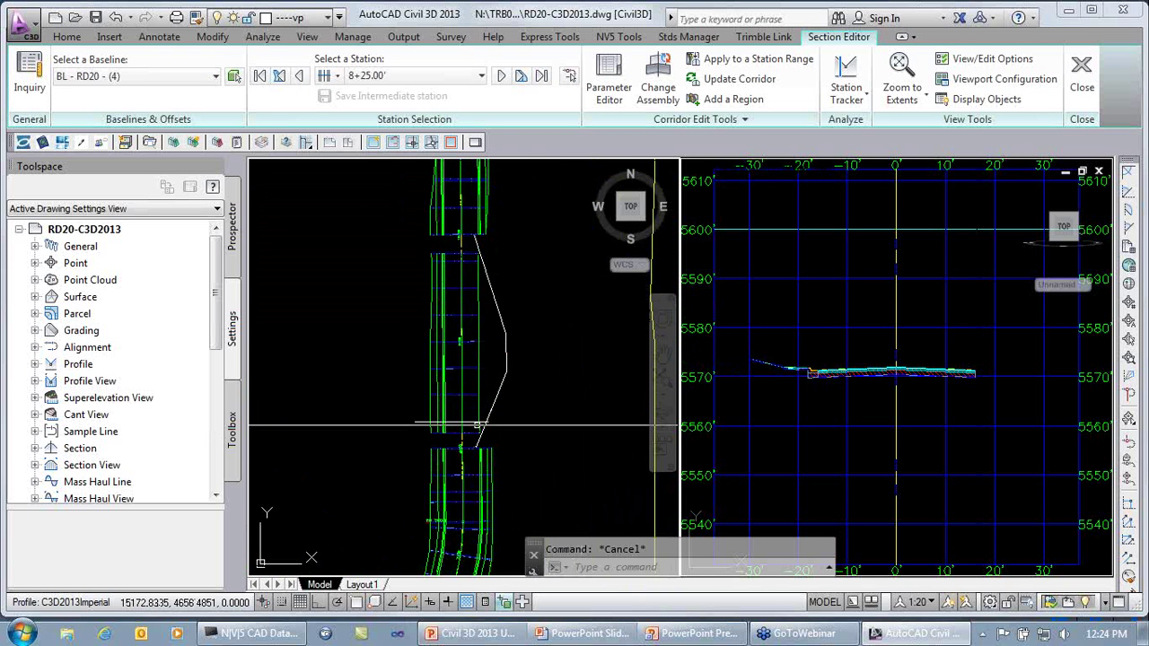
{"action": "left_click", "coordinate": [924, 375]}
{"action": "left_click", "coordinate": [922, 369]}
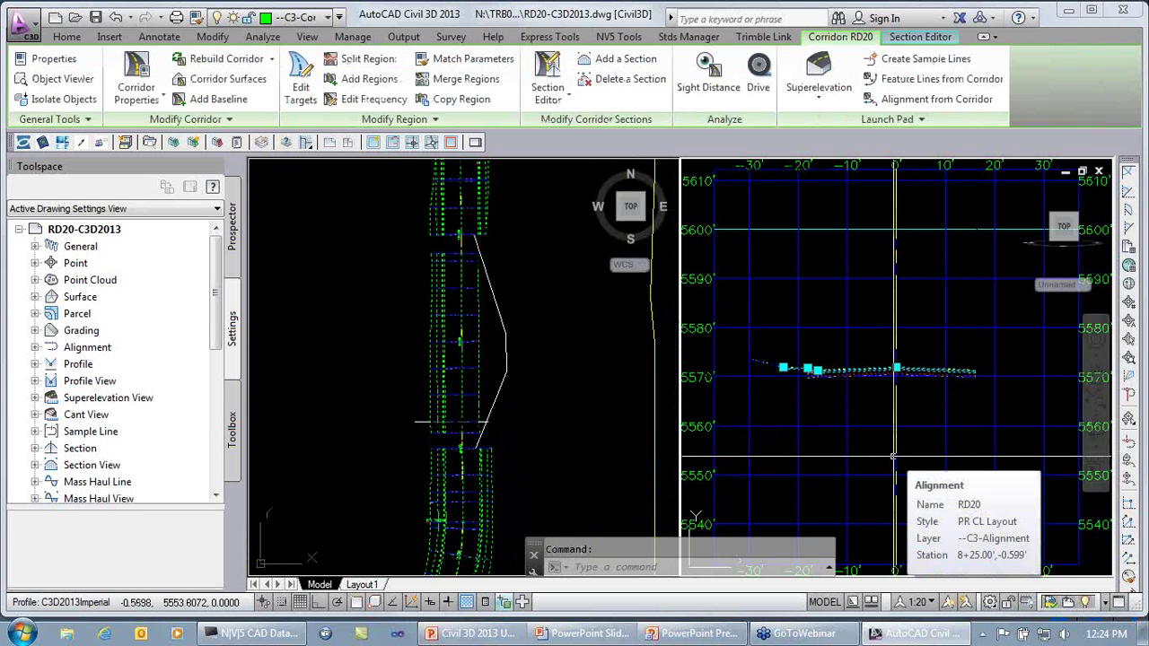
{"action": "scroll", "coordinate": [887, 368], "scroll_direction": "up", "scroll_amount": 2}
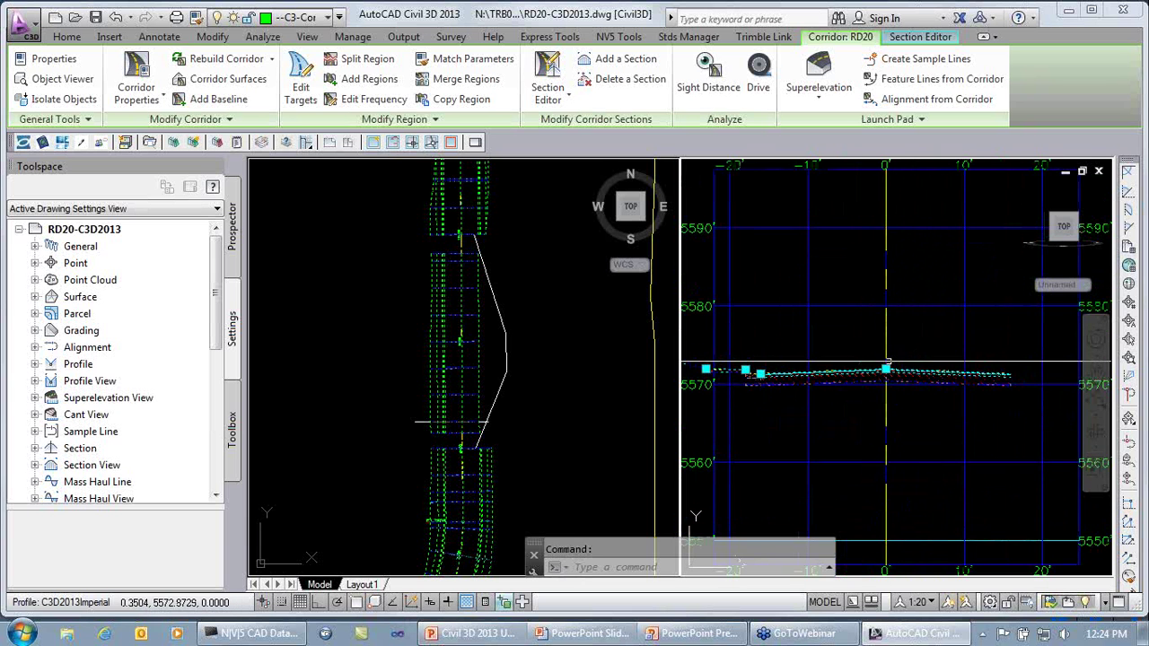
{"action": "middle_click_drag", "start_coordinate": [871, 410], "coordinate": [928, 404]}
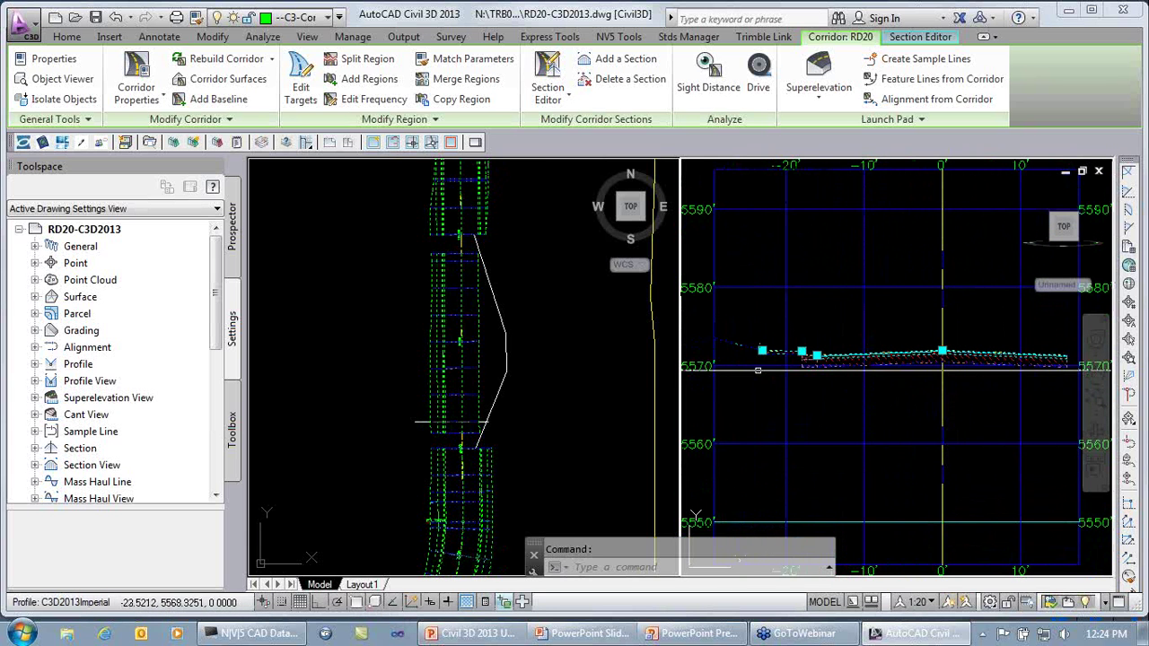
{"action": "mouse_move", "coordinate": [761, 352]}
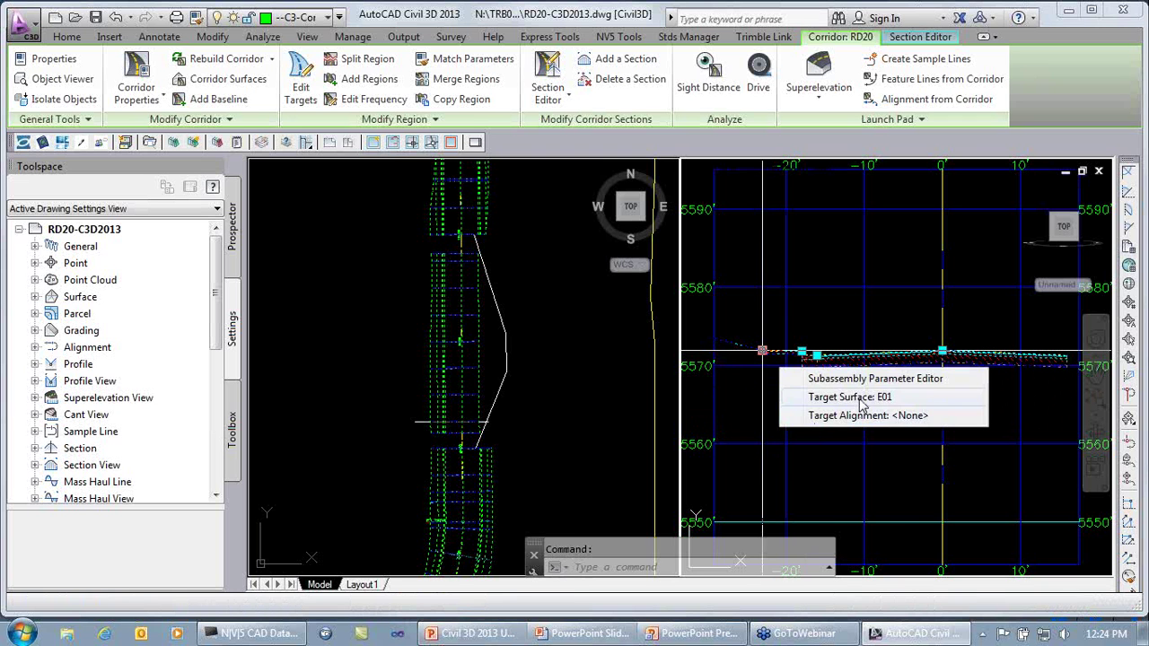
- Assign the white widening polyline in plan as the right lane's width alignment target through the centerline subassembly's shared targets
{"action": "middle_click_drag", "start_coordinate": [994, 427], "coordinate": [887, 479]}
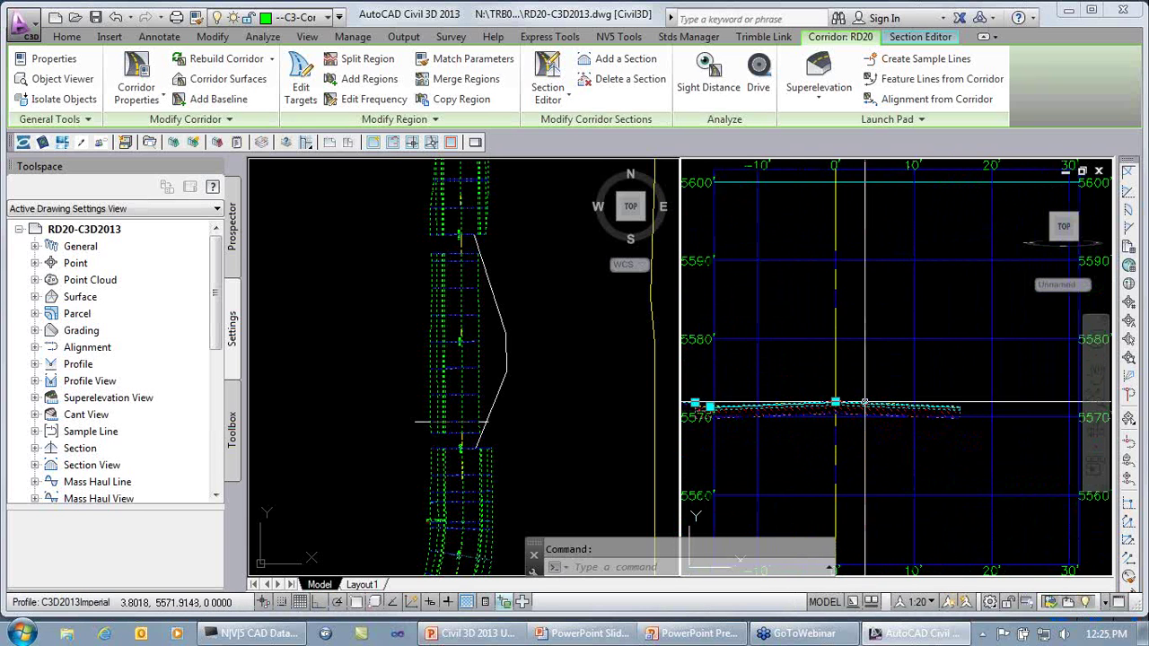
{"action": "mouse_move", "coordinate": [836, 405]}
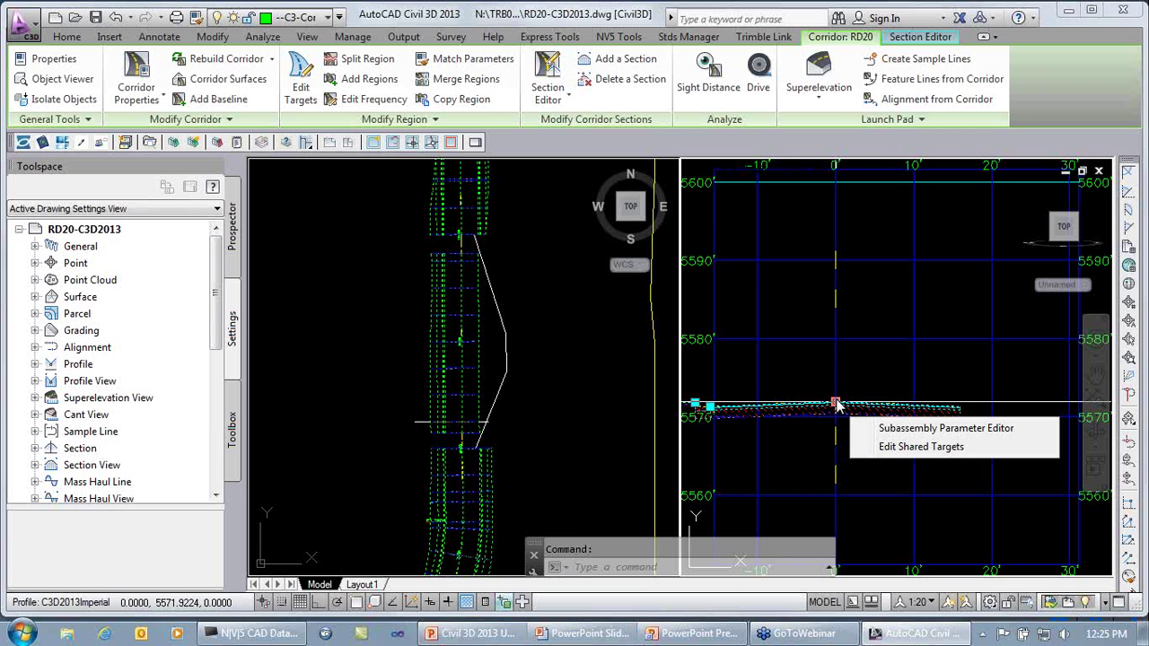
{"action": "left_click", "coordinate": [912, 451]}
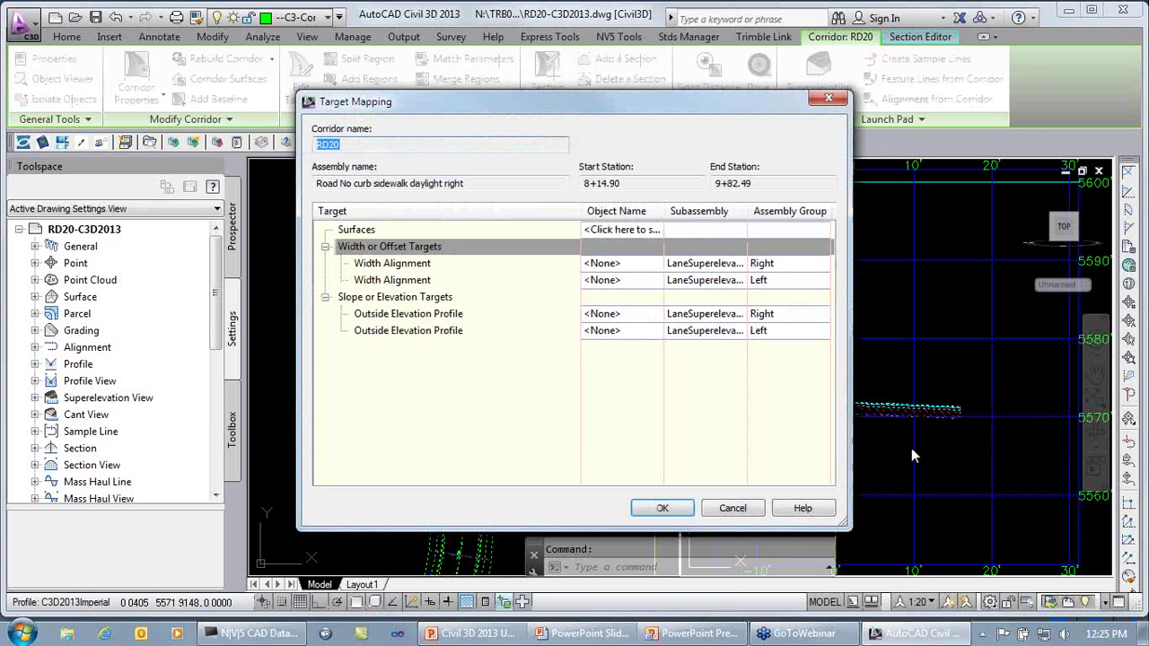
{"action": "left_click_drag", "start_coordinate": [631, 108], "coordinate": [384, 51]}
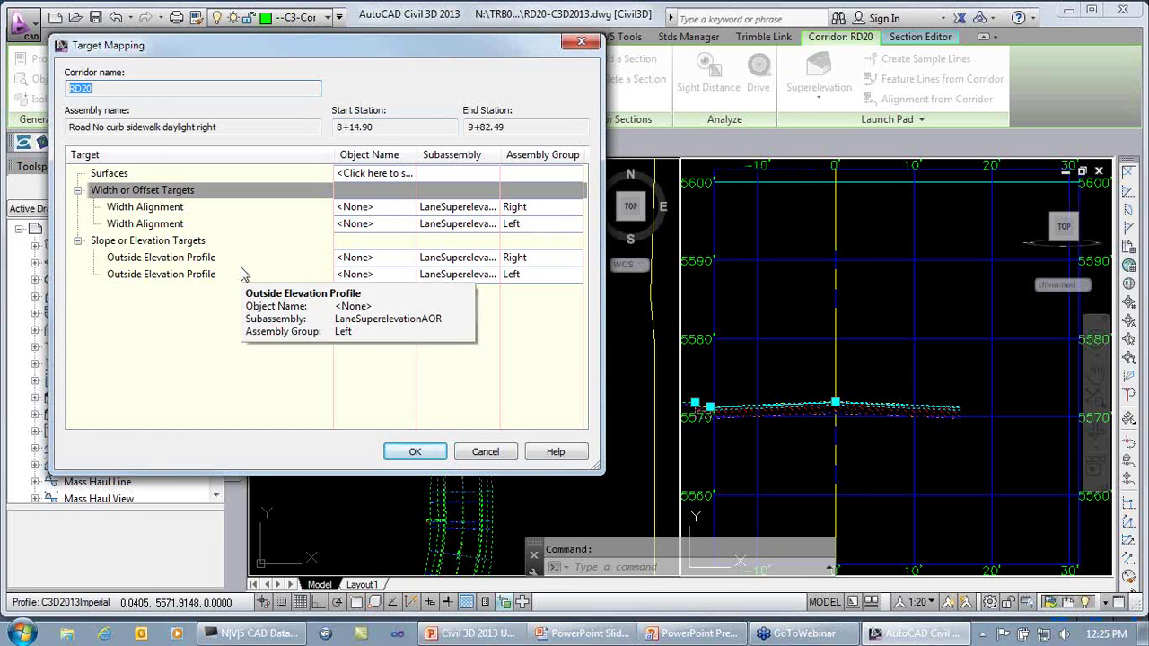
{"action": "left_click", "coordinate": [367, 208]}
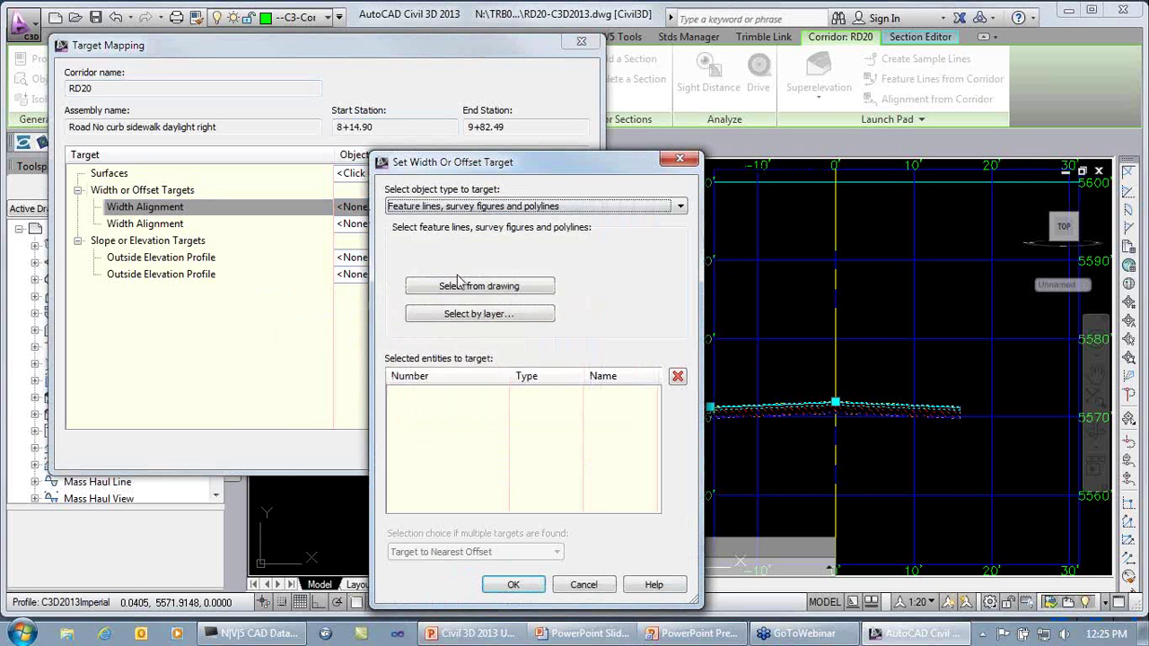
{"action": "left_click", "coordinate": [449, 289]}
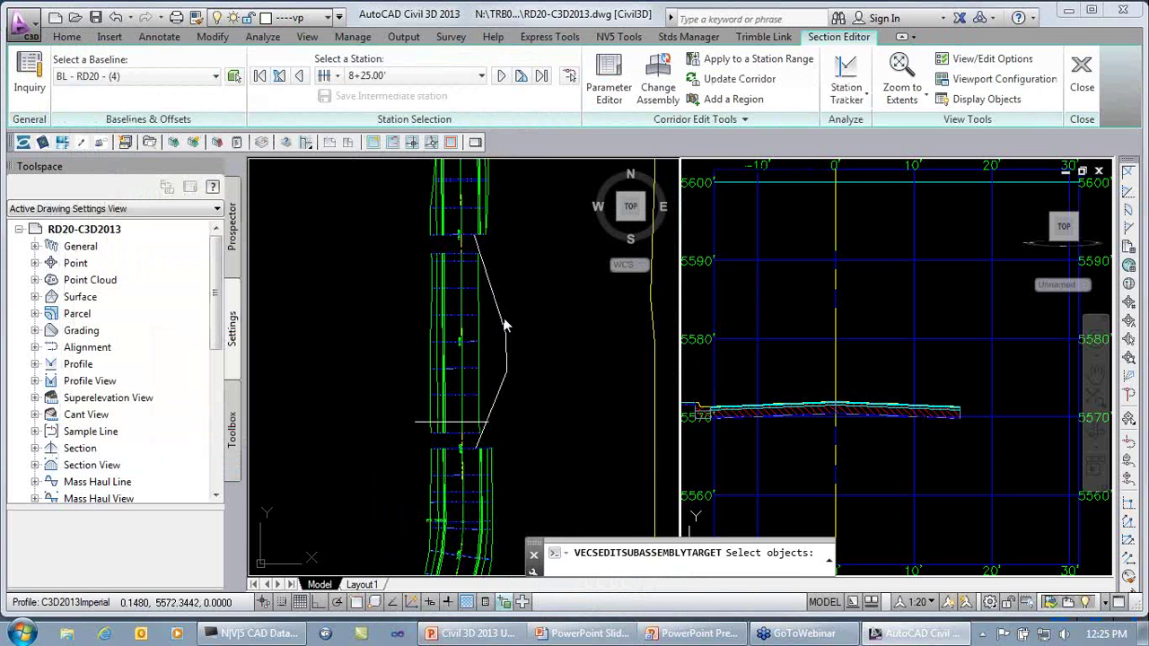
{"action": "left_click", "coordinate": [502, 325]}
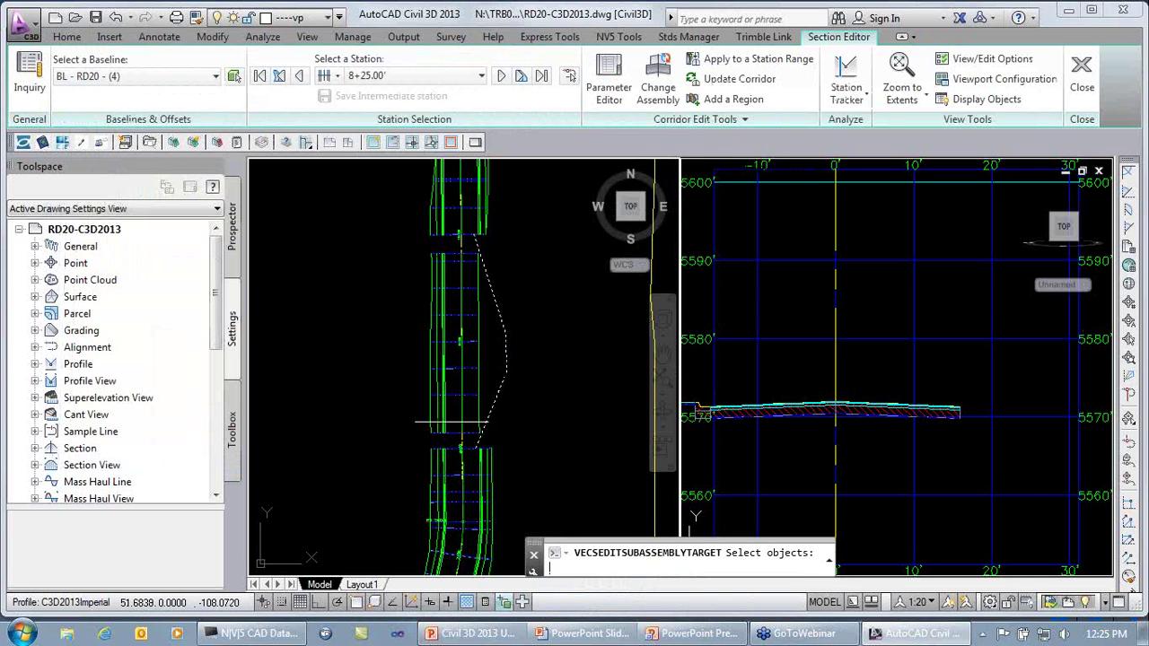
{"action": "key", "text": "Return"}
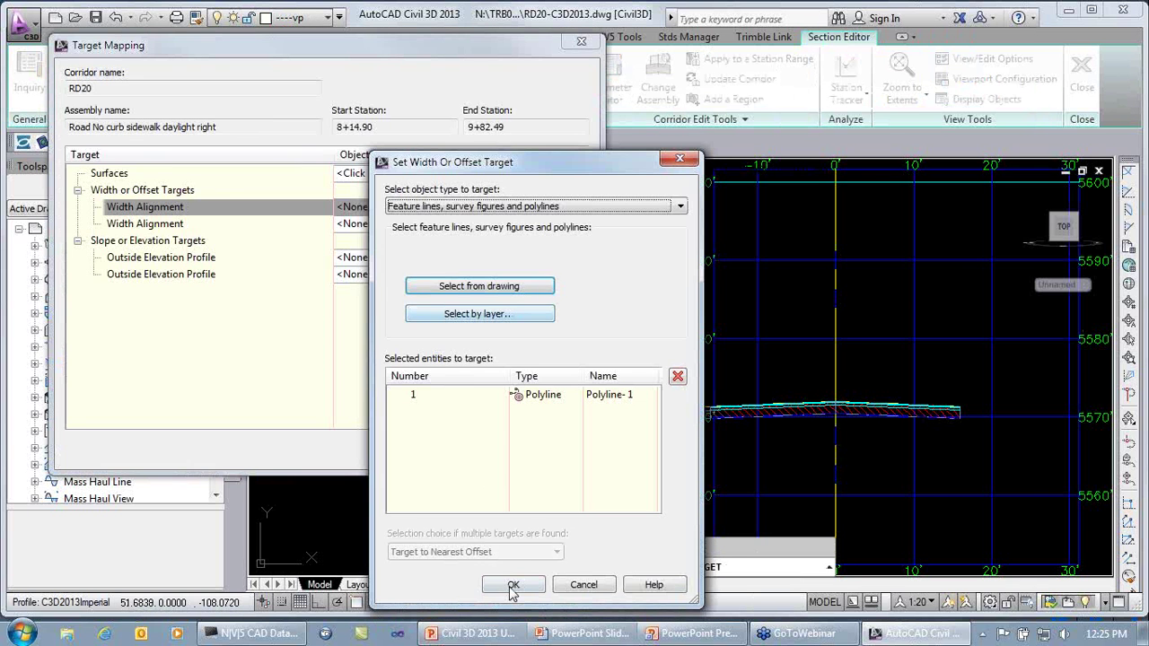
{"action": "left_click", "coordinate": [513, 588]}
{"action": "left_click", "coordinate": [437, 457]}
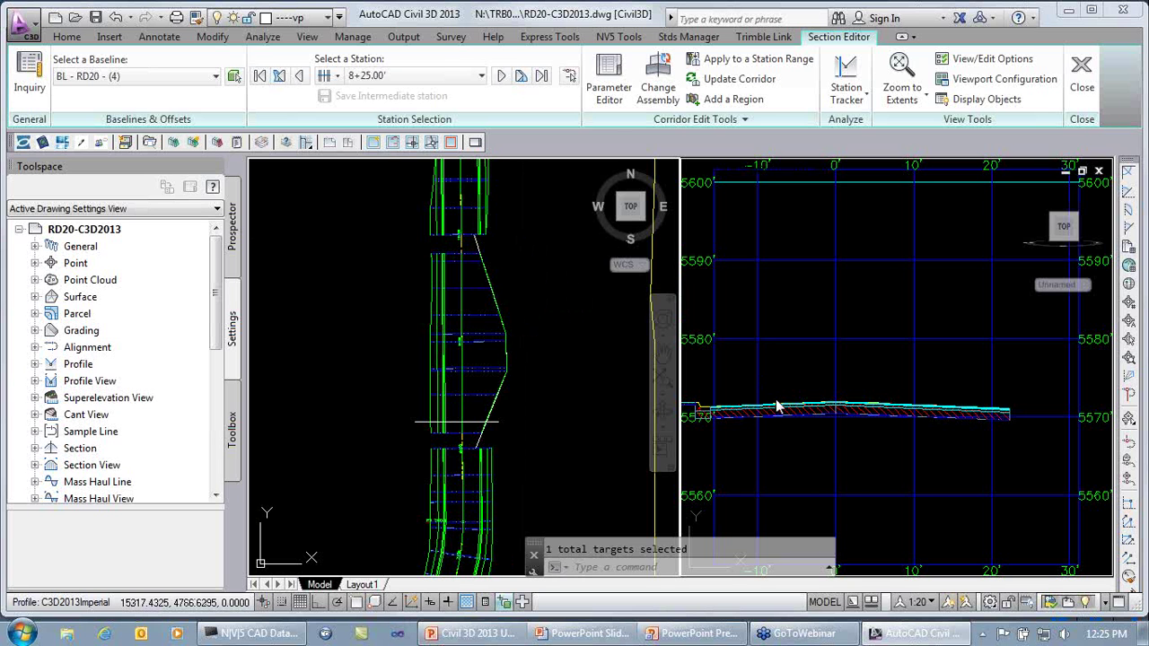
- Close the Section Editor and open the recent drawing RD01-WithSD-C3D2013.dwg
{"action": "left_click", "coordinate": [1081, 74]}
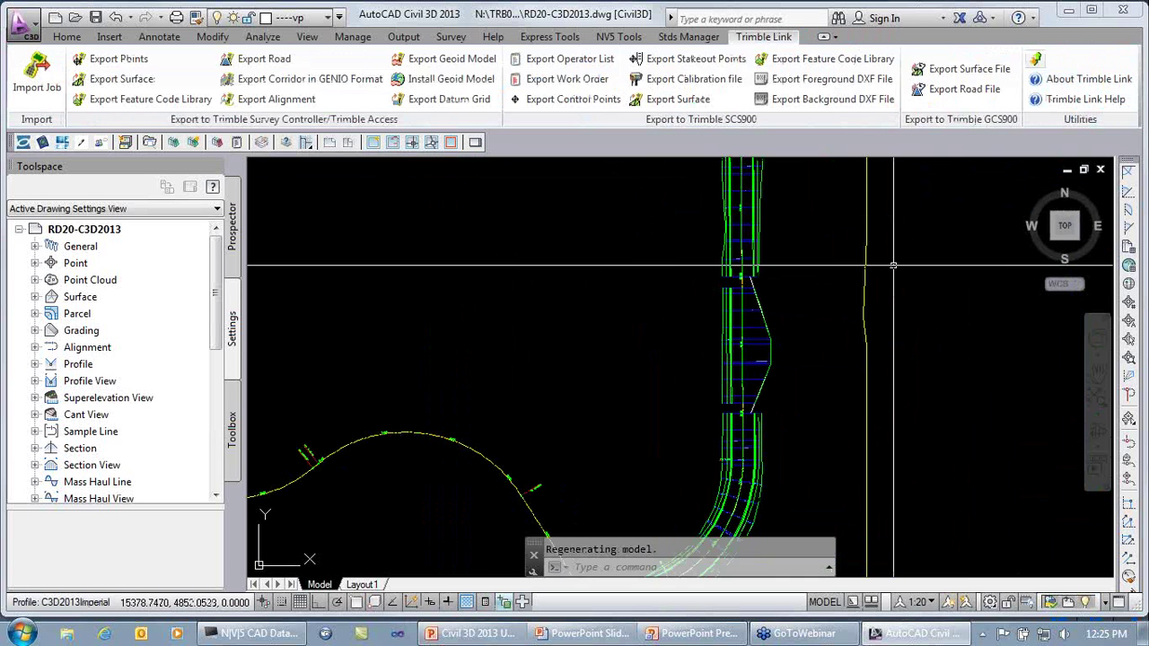
{"action": "left_click", "coordinate": [19, 27]}
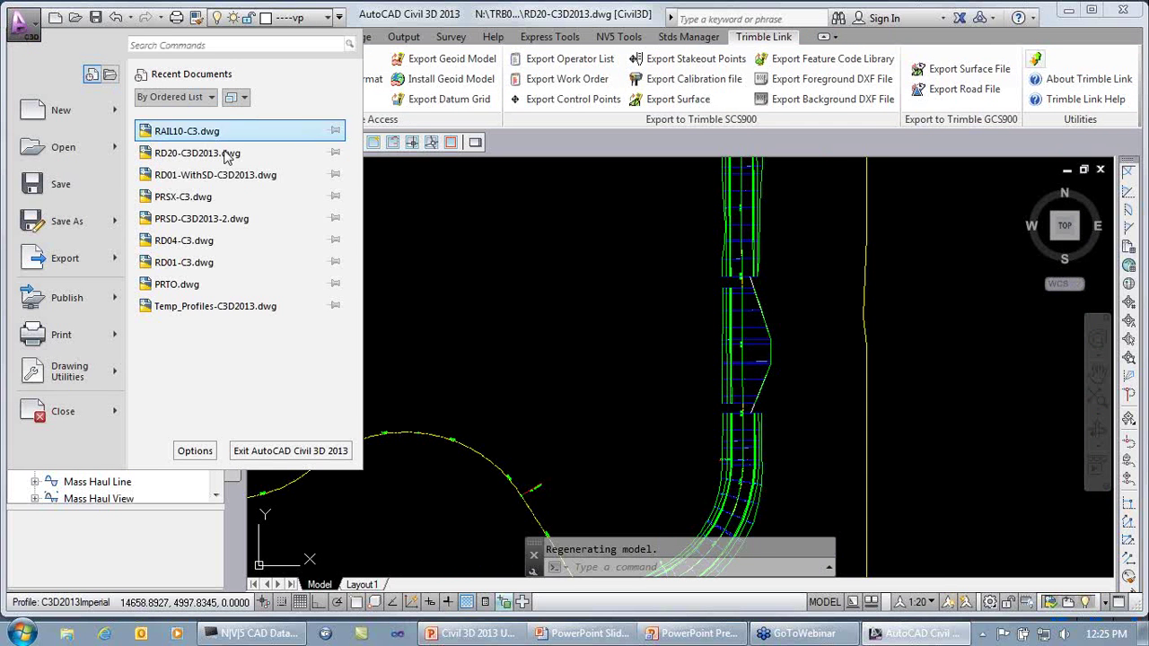
{"action": "left_click", "coordinate": [249, 176]}
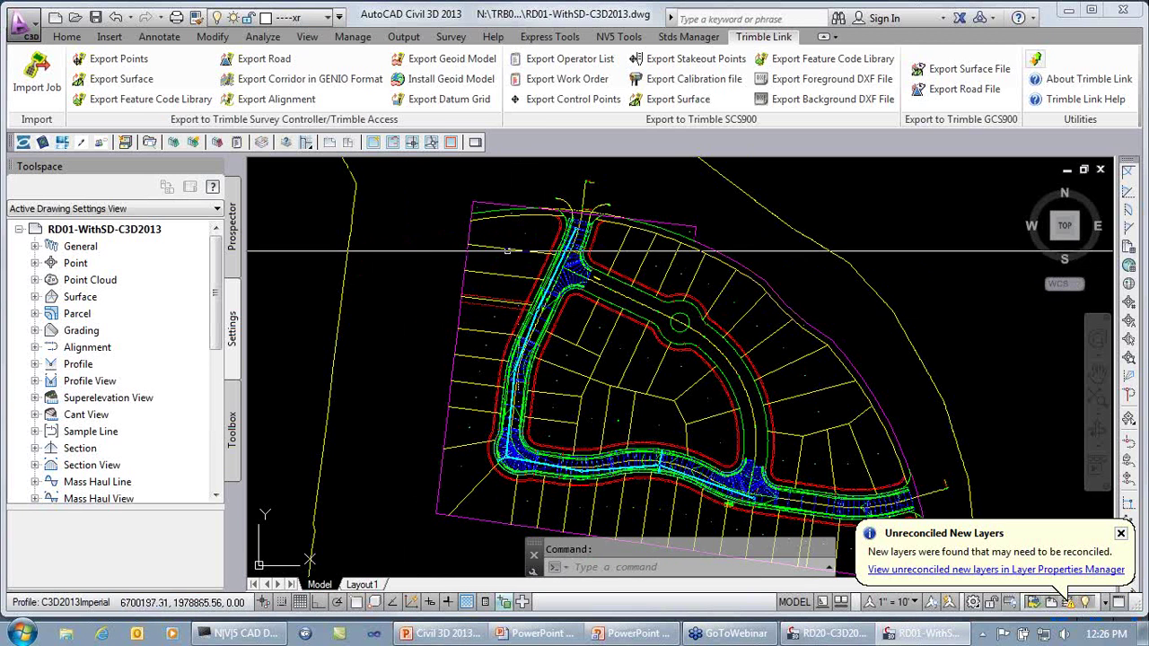
- Select the RD01 corridor at the road's north end and open it in the Section Editor
{"action": "scroll", "coordinate": [516, 453], "scroll_direction": "up", "scroll_amount": 6}
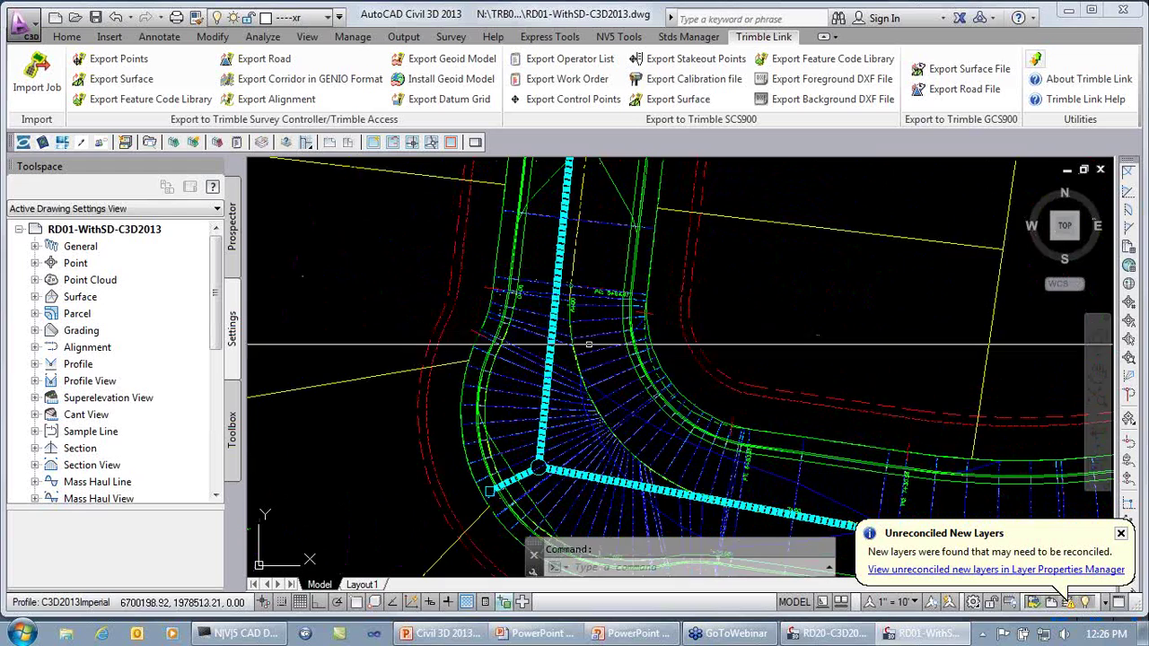
{"action": "middle_click_drag", "start_coordinate": [659, 208], "coordinate": [633, 502]}
{"action": "mouse_move", "coordinate": [693, 248]}
{"action": "middle_mouse_down"}
{"action": "mouse_move", "coordinate": [661, 367]}
{"action": "mouse_move", "coordinate": [682, 399]}
{"action": "mouse_move", "coordinate": [655, 523]}
{"action": "middle_mouse_up"}
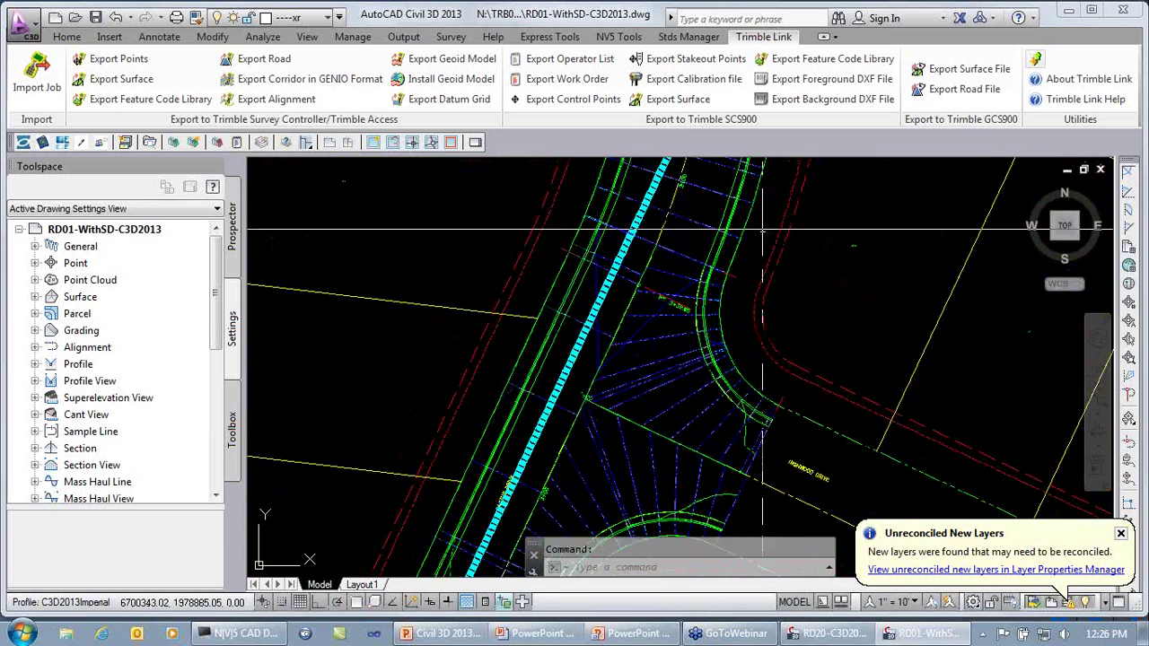
{"action": "mouse_move", "coordinate": [769, 217]}
{"action": "middle_mouse_down"}
{"action": "mouse_move", "coordinate": [718, 423]}
{"action": "mouse_move", "coordinate": [723, 389]}
{"action": "middle_mouse_up"}
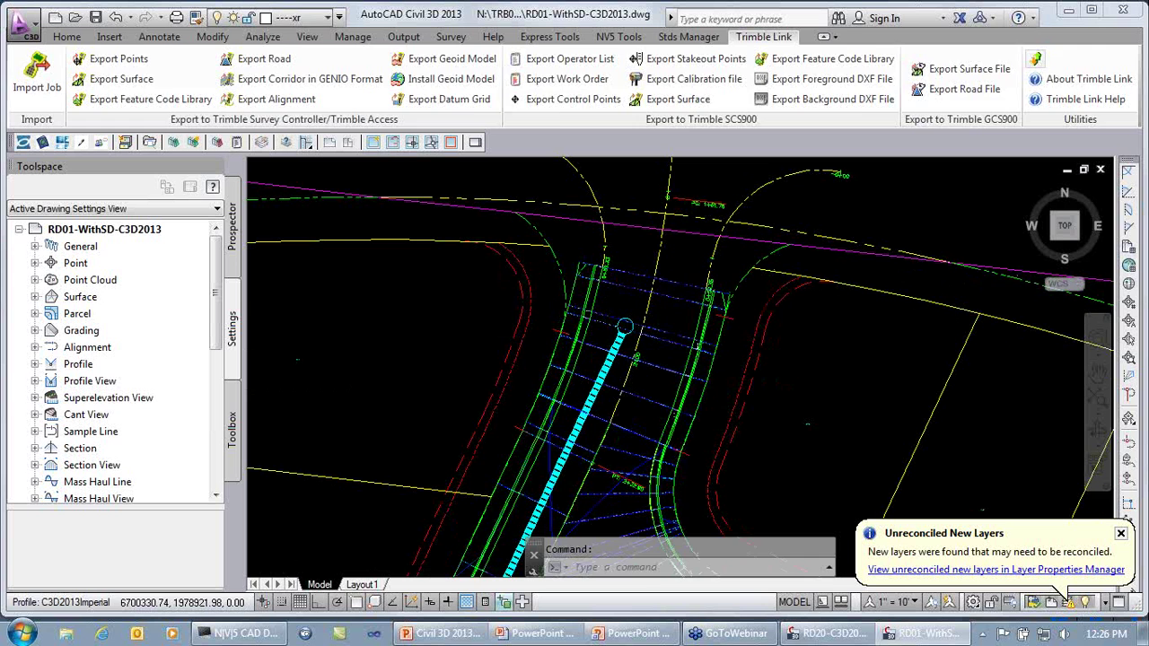
{"action": "left_click", "coordinate": [677, 280]}
{"action": "right_click", "coordinate": [675, 283]}
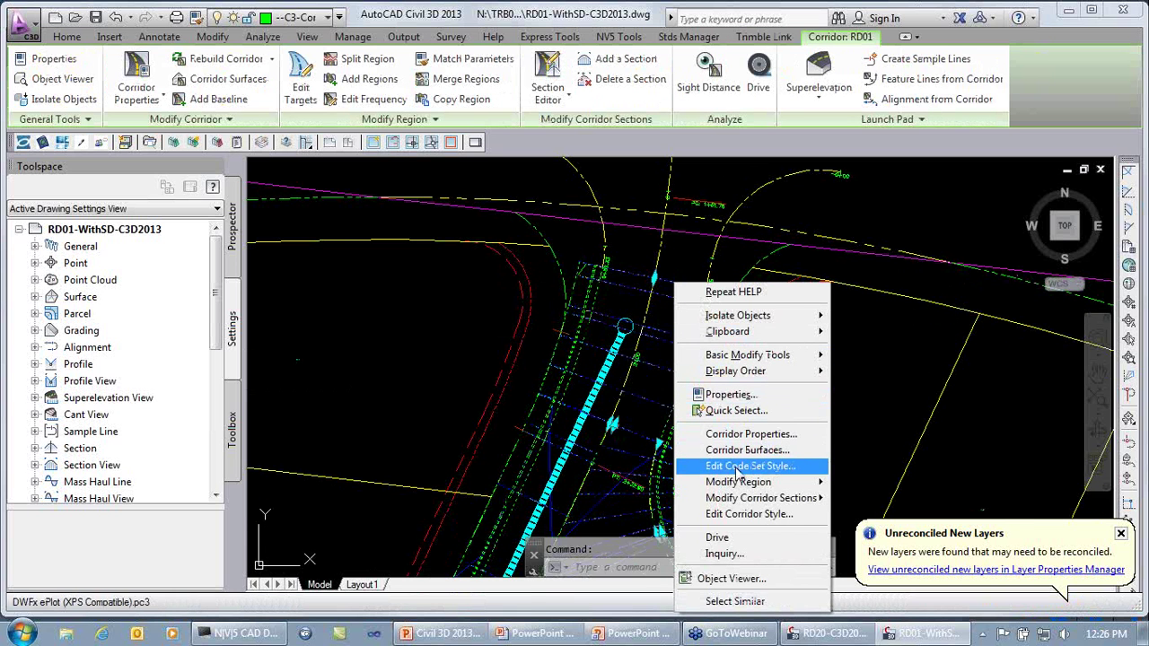
{"action": "mouse_move", "coordinate": [761, 497]}
{"action": "left_click", "coordinate": [925, 500]}
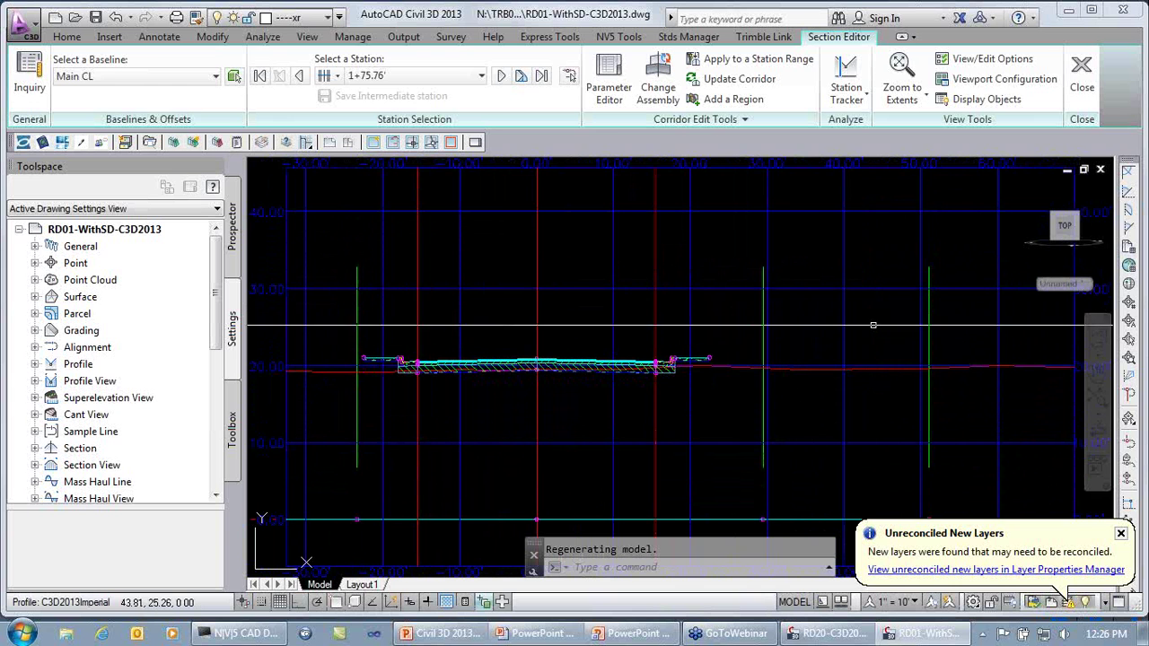
- Configure the Section Editor viewports as Two: Vertical, with Plan in viewport 1 and Section in viewport 2
{"action": "left_click", "coordinate": [982, 88]}
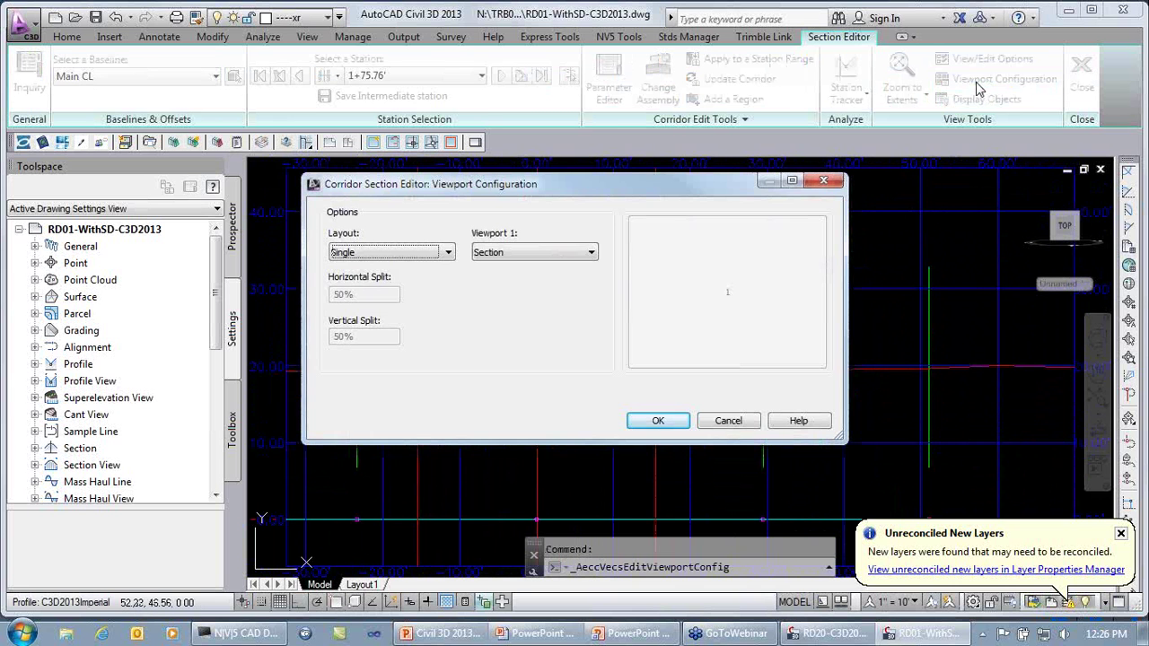
{"action": "left_click", "coordinate": [447, 254]}
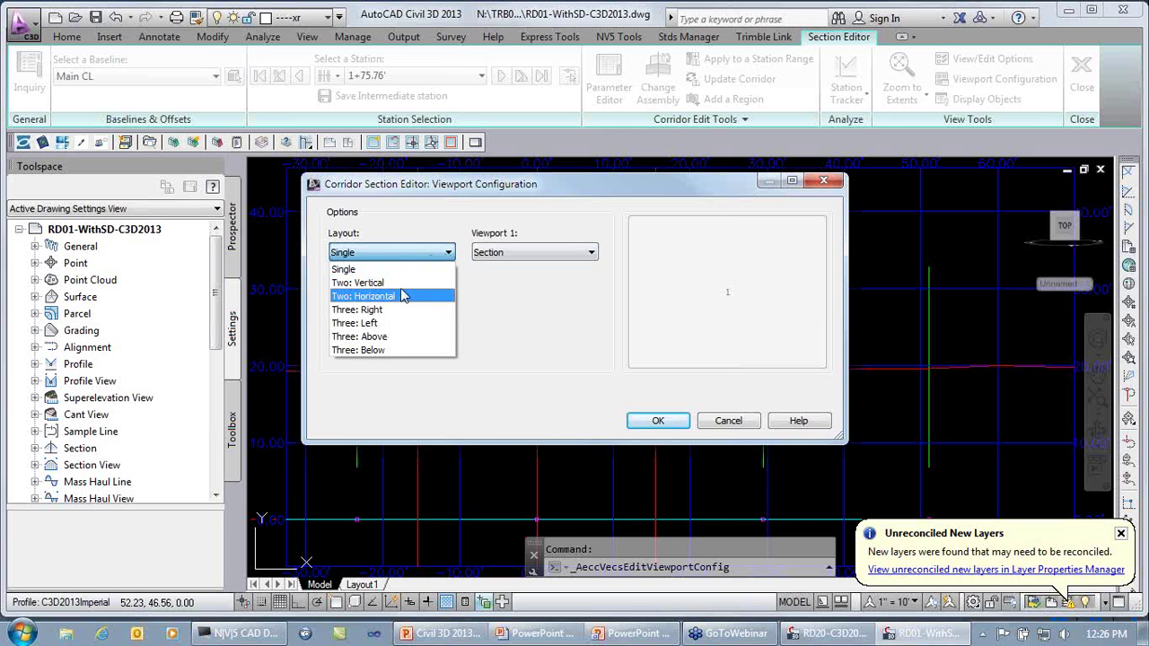
{"action": "left_click", "coordinate": [402, 283]}
{"action": "left_click", "coordinate": [506, 255]}
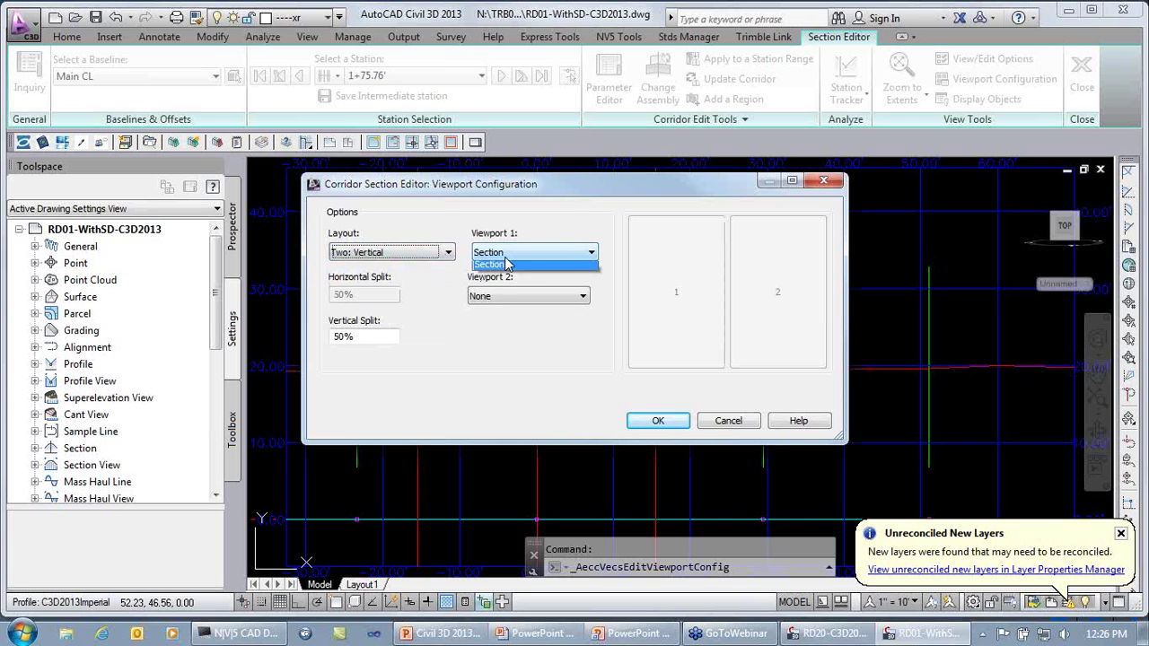
{"action": "left_click", "coordinate": [506, 278]}
{"action": "left_click", "coordinate": [505, 297]}
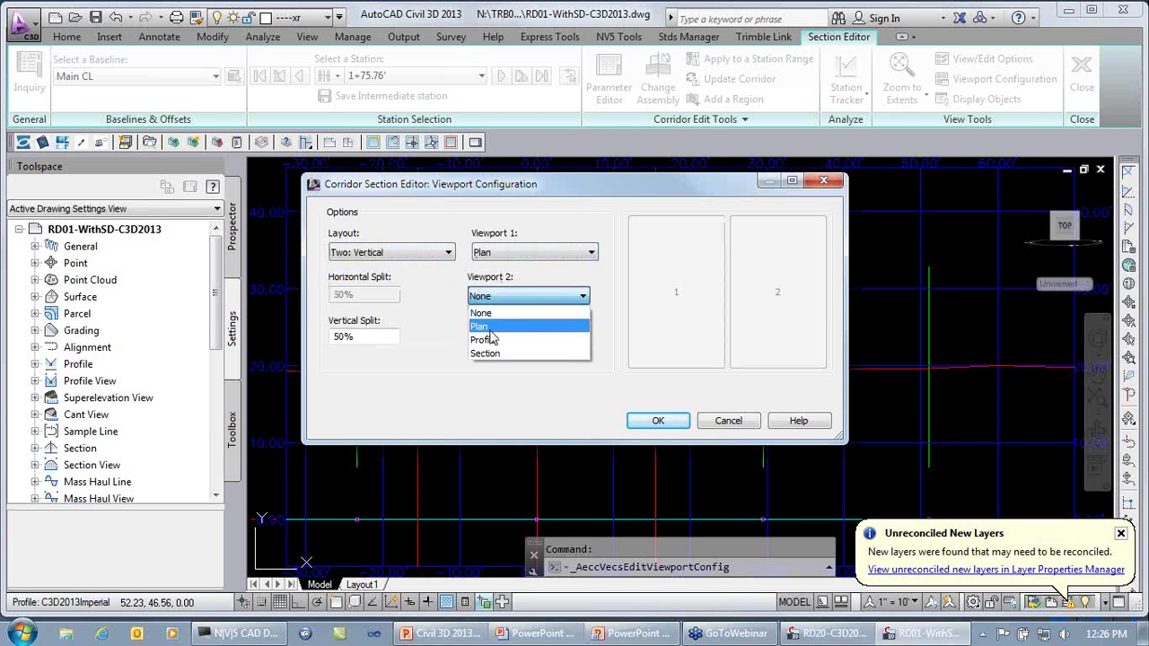
{"action": "left_click", "coordinate": [500, 355]}
{"action": "left_click", "coordinate": [660, 422]}
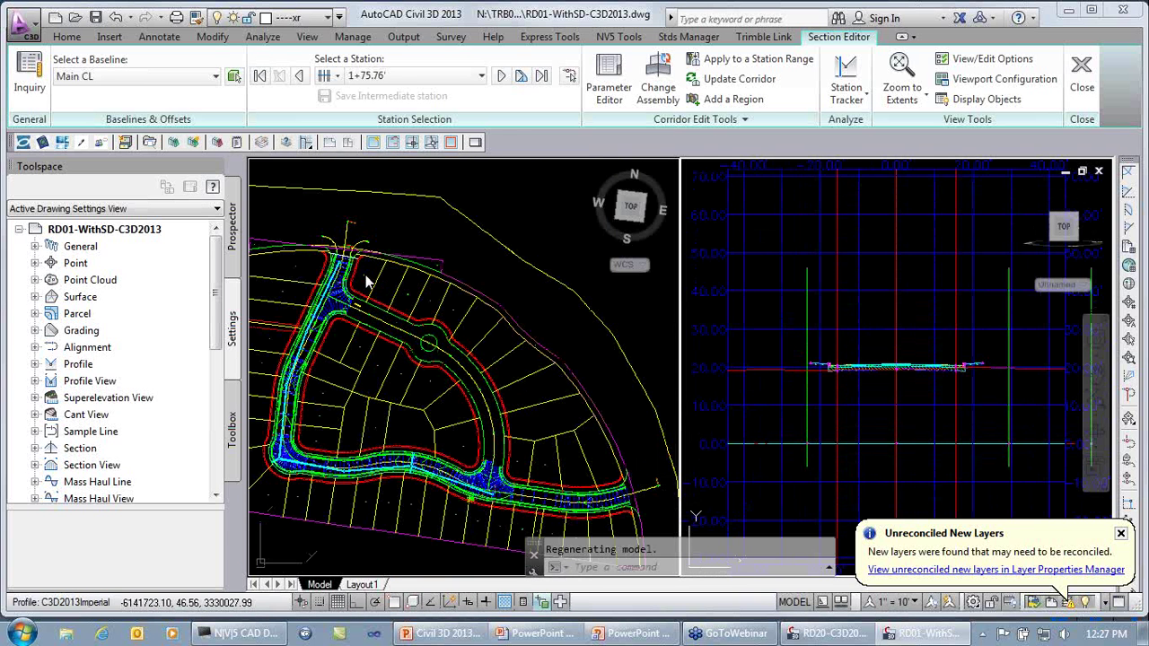
- Examine the corridor's north end in plan and the objects crossing the section, from the far right offsets to the left curb and gutter
{"action": "left_click", "coordinate": [334, 270]}
{"action": "scroll", "coordinate": [332, 268], "scroll_direction": "up", "scroll_amount": 3}
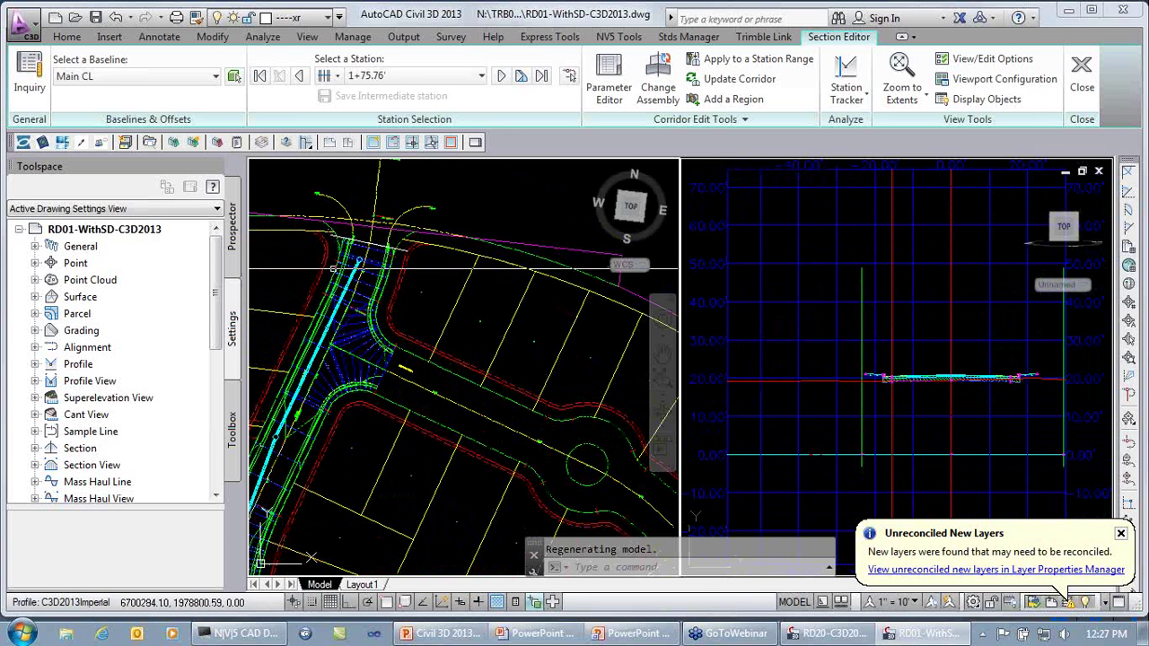
{"action": "middle_click_drag", "start_coordinate": [333, 268], "coordinate": [441, 289]}
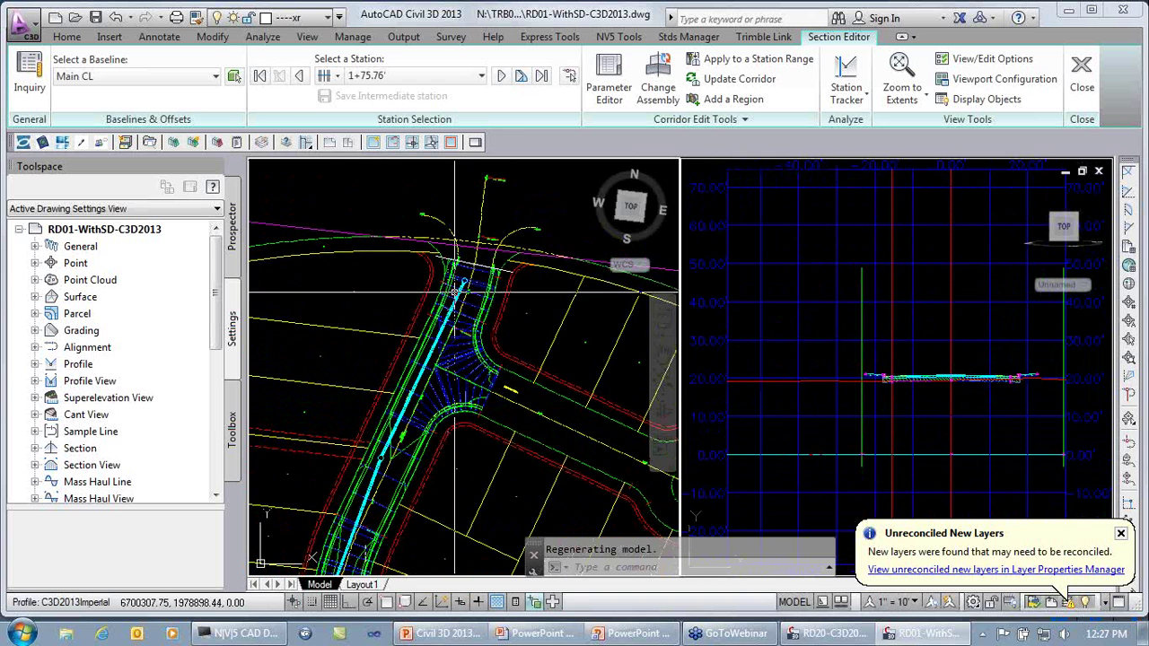
{"action": "left_click", "coordinate": [891, 390]}
{"action": "middle_click_drag", "start_coordinate": [932, 394], "coordinate": [809, 398]}
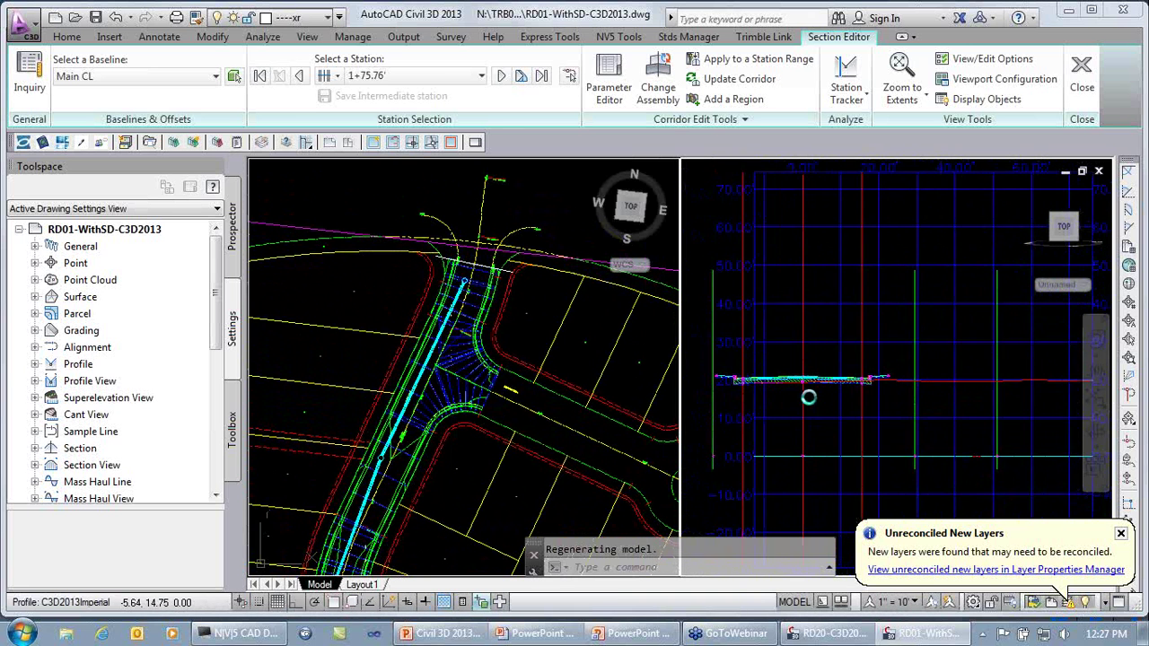
{"action": "middle_click_drag", "start_coordinate": [991, 352], "coordinate": [783, 350]}
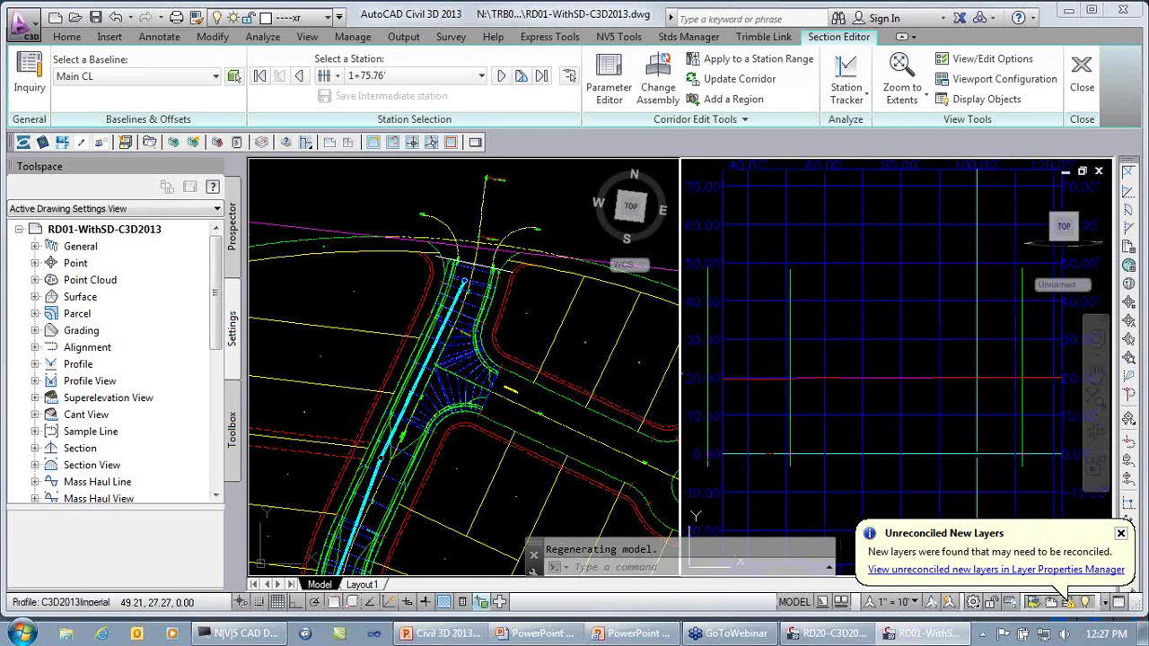
{"action": "middle_click_drag", "start_coordinate": [988, 362], "coordinate": [810, 361]}
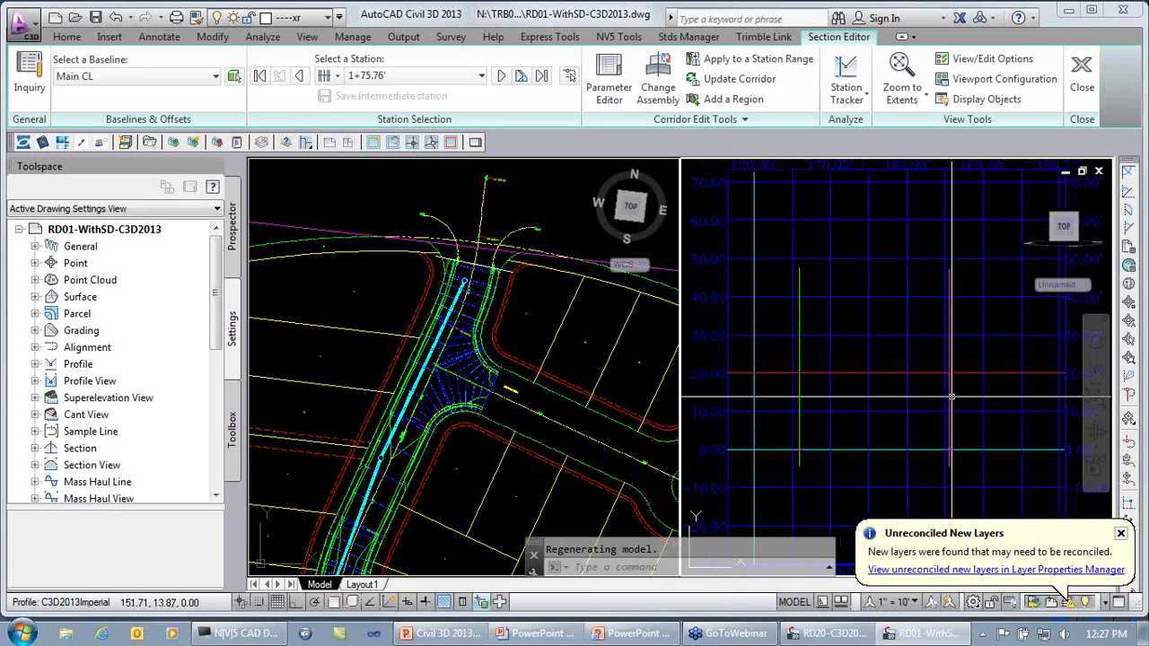
{"action": "middle_click_drag", "start_coordinate": [872, 374], "coordinate": [990, 367]}
{"action": "middle_click_drag", "start_coordinate": [838, 390], "coordinate": [888, 374]}
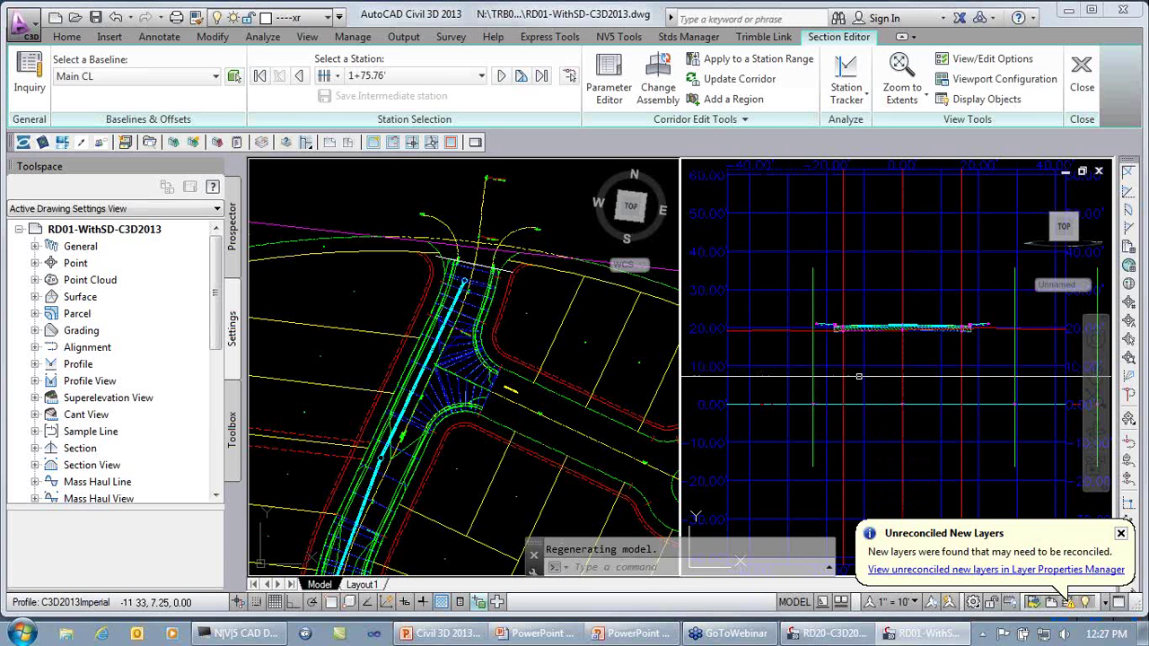
{"action": "scroll", "coordinate": [858, 363], "scroll_direction": "up", "scroll_amount": 4}
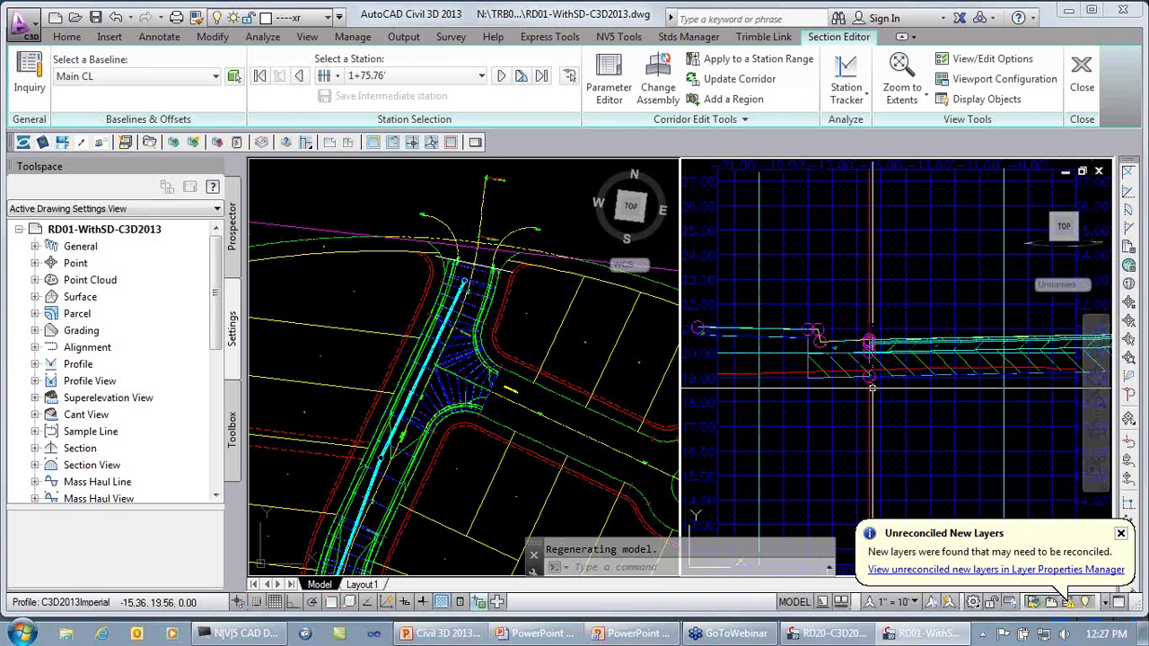
{"action": "mouse_move", "coordinate": [872, 386]}
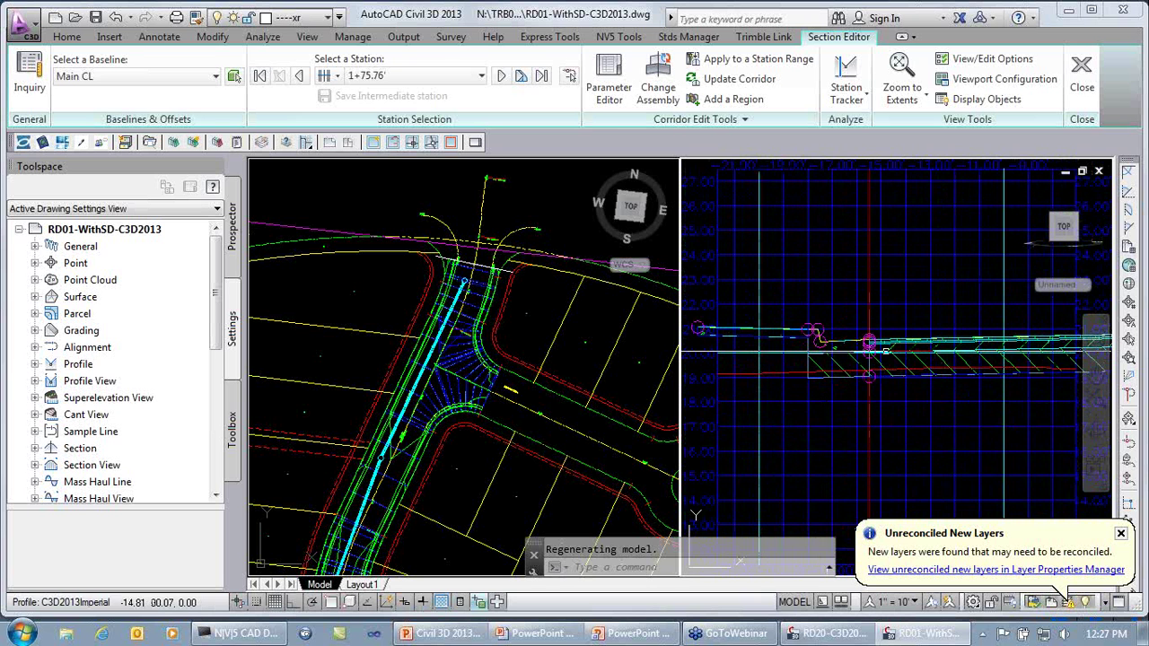
- Change the objects displayed in the Section Editor to hide the magenta circle markers at the curb, and bring the road section into view
{"action": "left_click", "coordinate": [978, 102]}
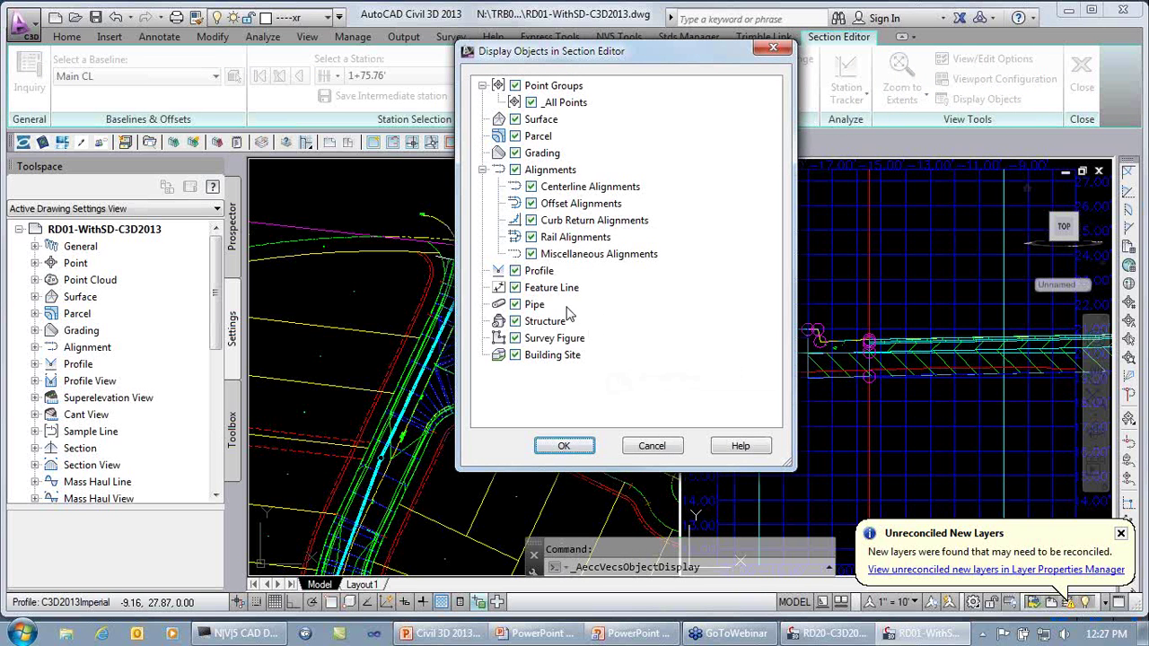
{"action": "left_click", "coordinate": [558, 445]}
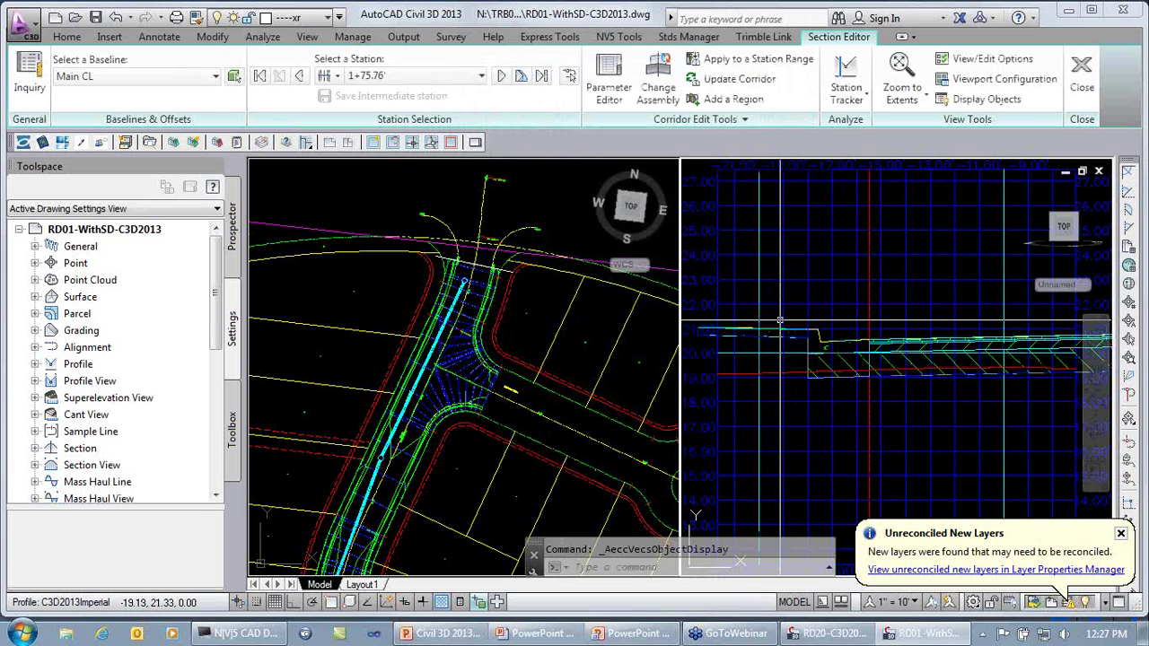
{"action": "mouse_move", "coordinate": [780, 320]}
{"action": "scroll", "coordinate": [780, 321], "scroll_direction": "down", "scroll_amount": 2}
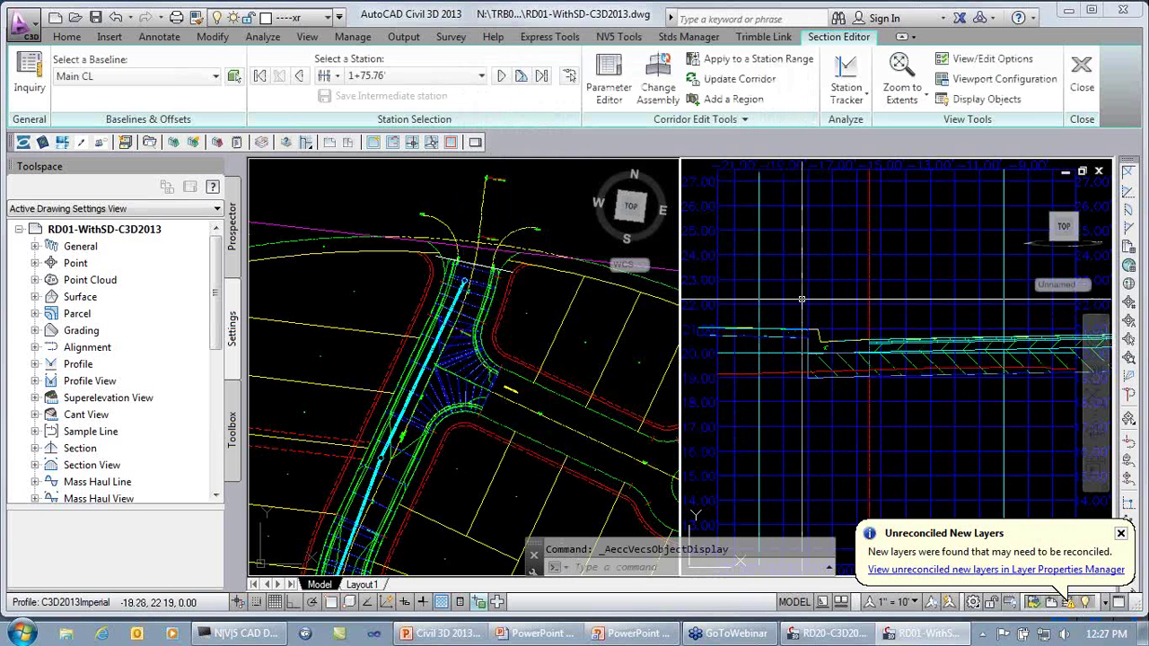
{"action": "scroll", "coordinate": [815, 350], "scroll_direction": "down", "scroll_amount": 2}
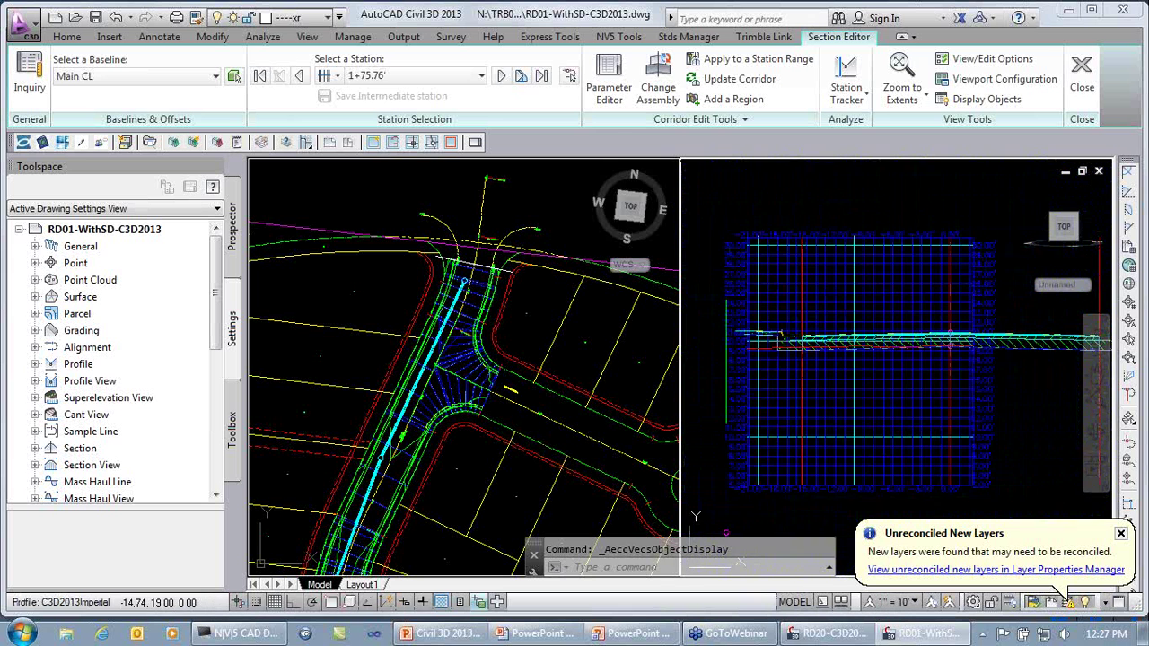
{"action": "middle_click_drag", "start_coordinate": [894, 351], "coordinate": [836, 349]}
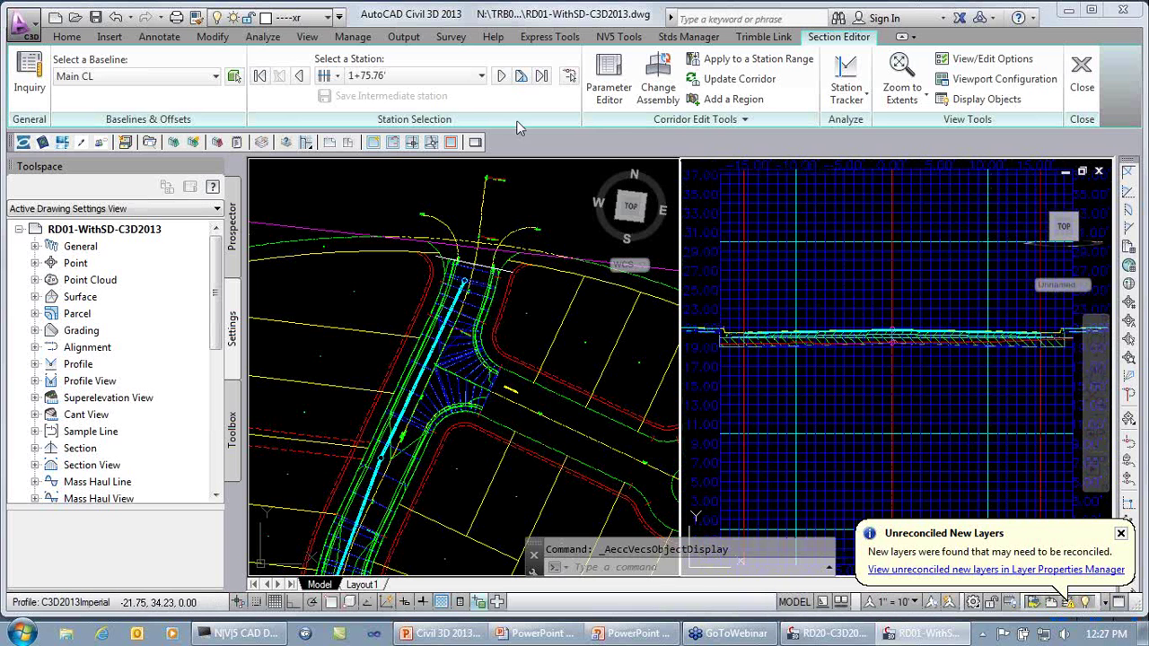
- Advance the section station by station along the Main CL baseline to 2+30 and examine the storm drain trench, pipe and road section
{"action": "left_click", "coordinate": [502, 77]}
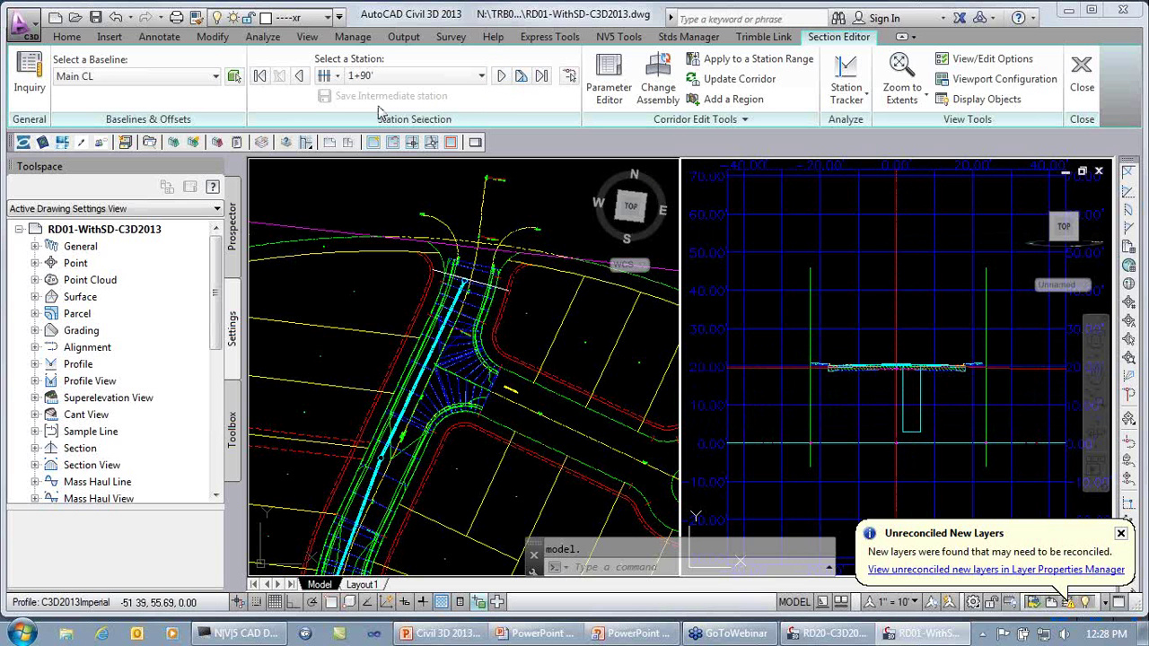
{"action": "left_click", "coordinate": [501, 76]}
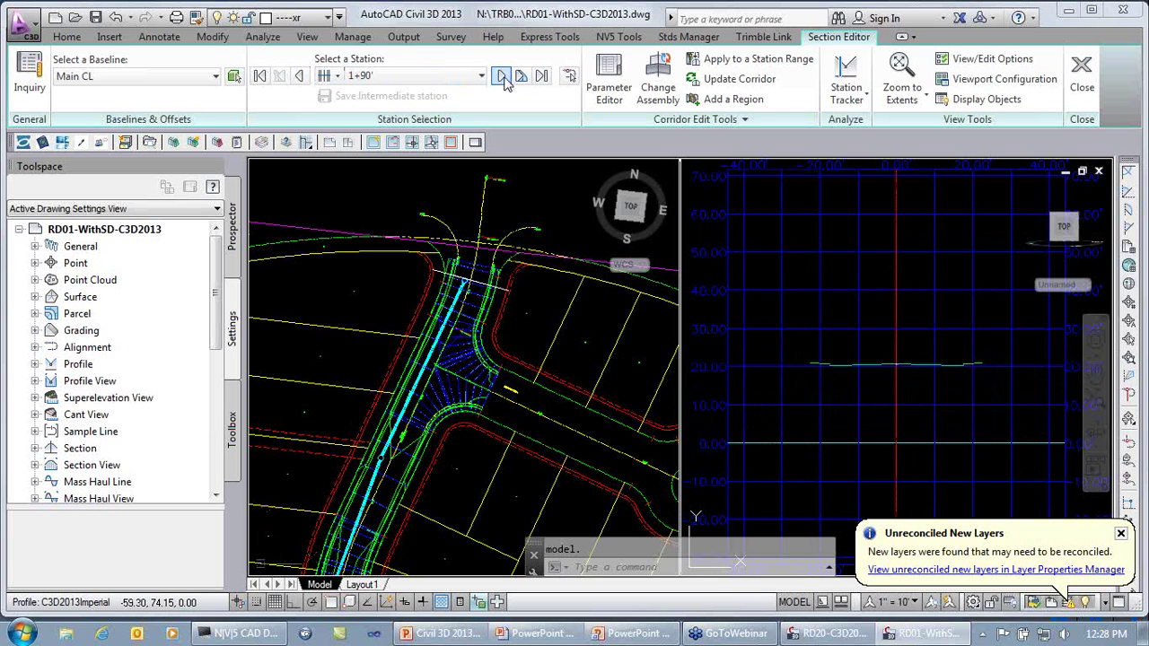
{"action": "left_click", "coordinate": [501, 76]}
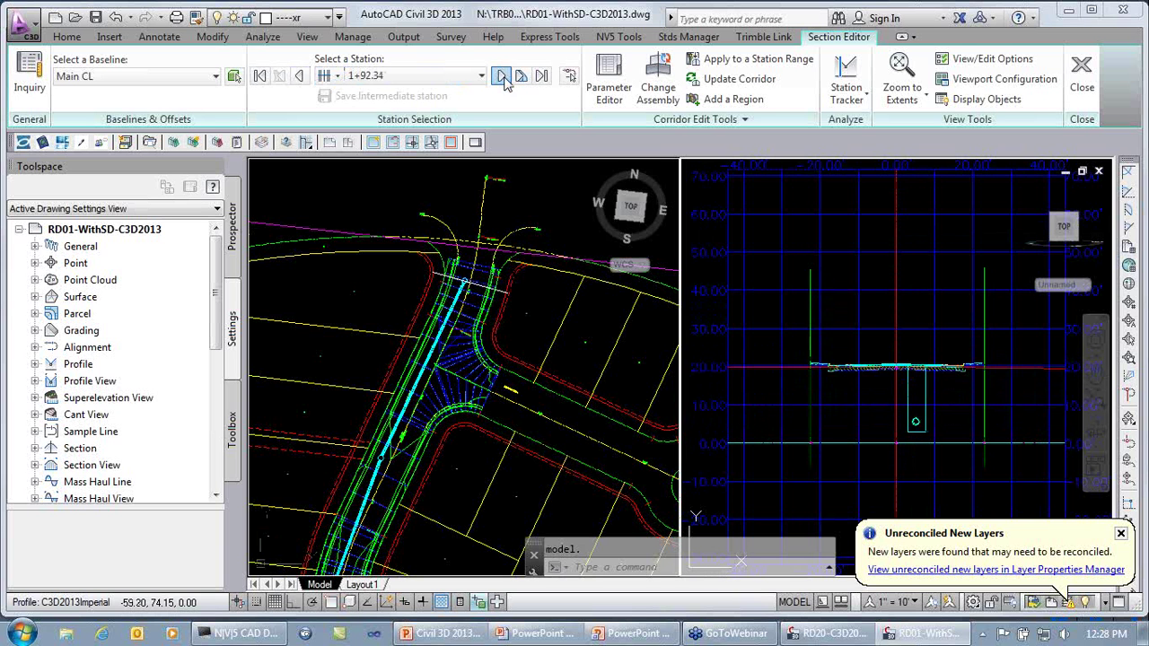
{"action": "left_click", "coordinate": [503, 78]}
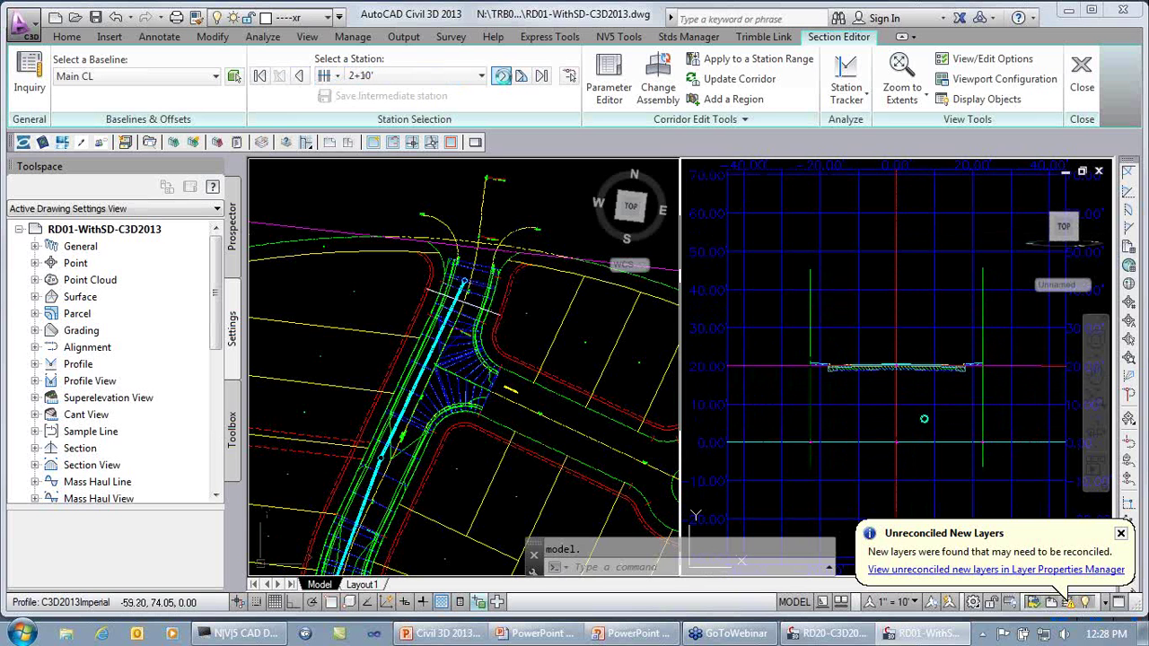
{"action": "left_click", "coordinate": [501, 76]}
{"action": "left_click", "coordinate": [501, 77]}
{"action": "left_click", "coordinate": [502, 77]}
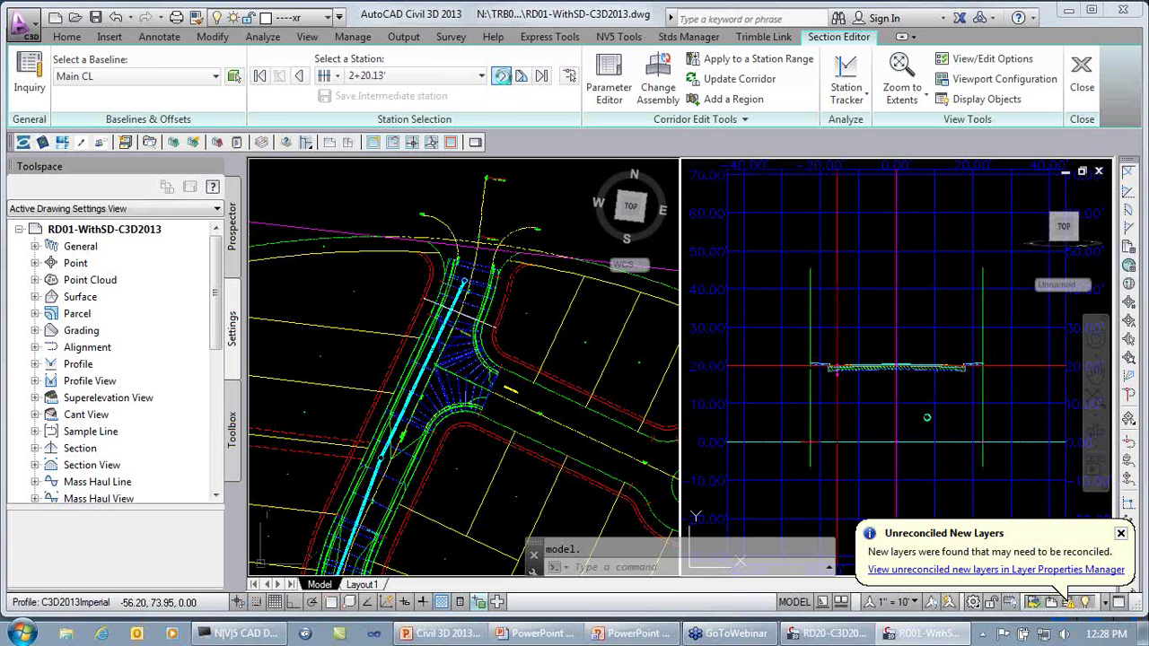
{"action": "left_click", "coordinate": [501, 76]}
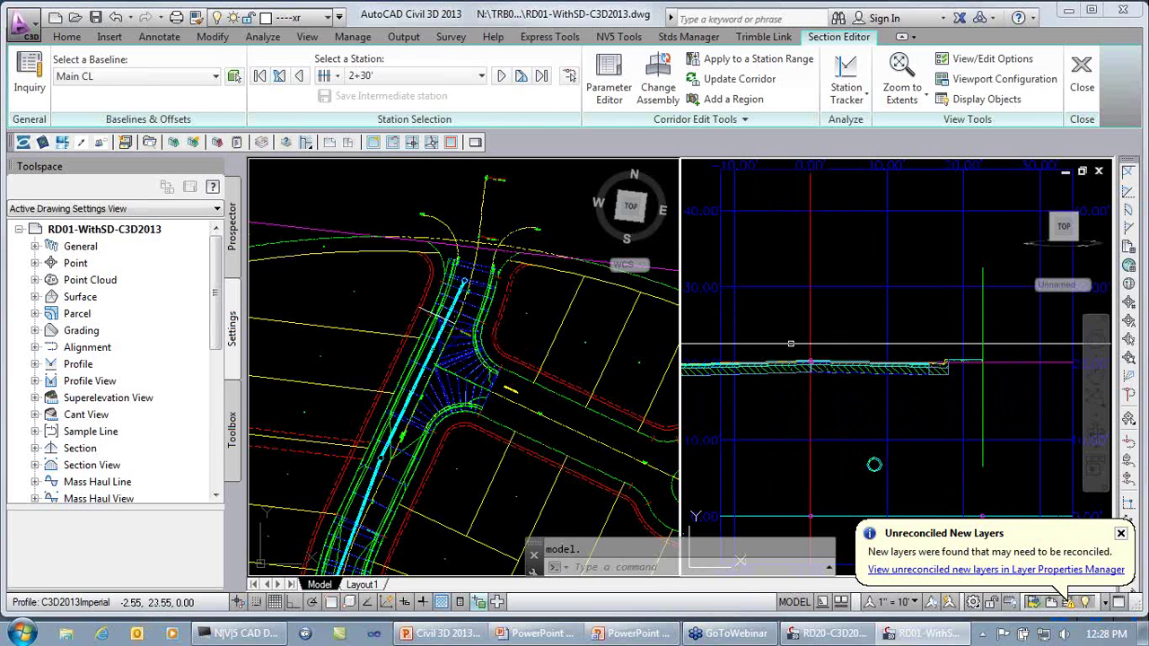
{"action": "middle_click_drag", "start_coordinate": [802, 396], "coordinate": [920, 388]}
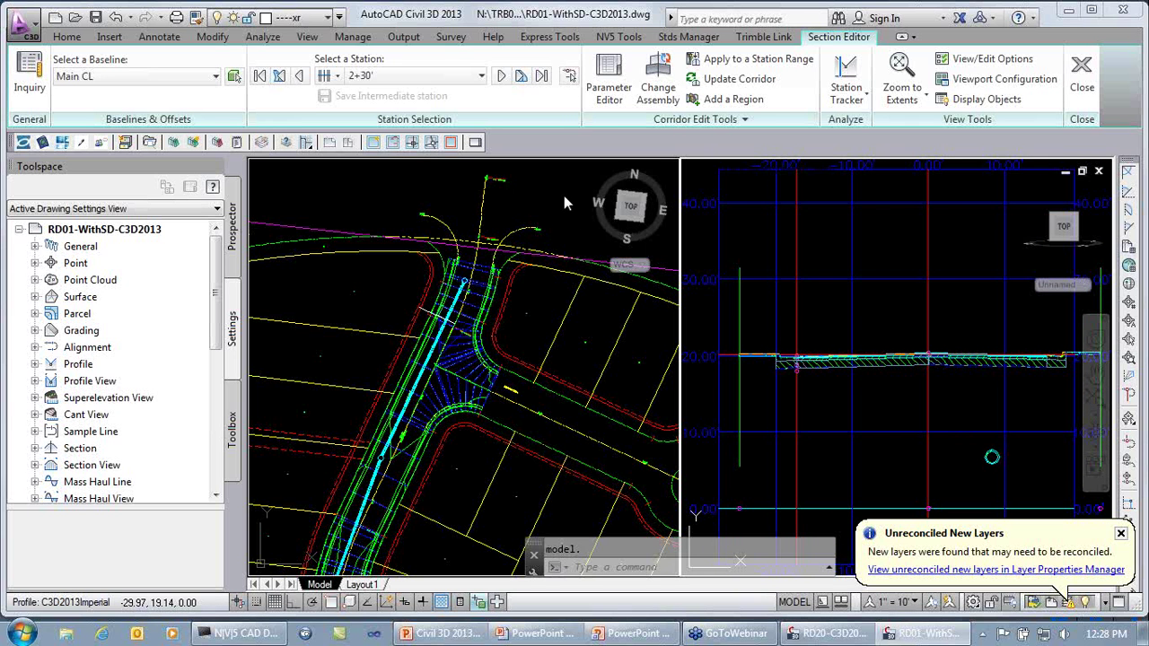
- Continue through the stations along the side-street intersection to 3+25 and inspect the road section with the storm drain pipe below it
{"action": "left_click", "coordinate": [501, 75]}
{"action": "left_click", "coordinate": [501, 78]}
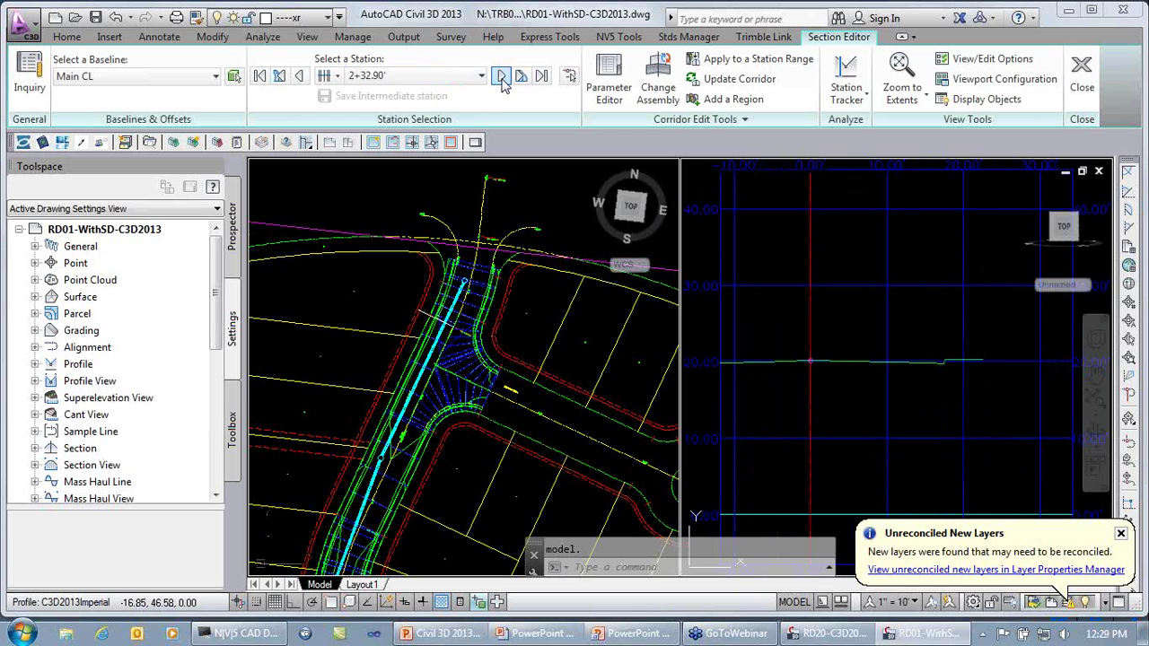
{"action": "left_click", "coordinate": [502, 79]}
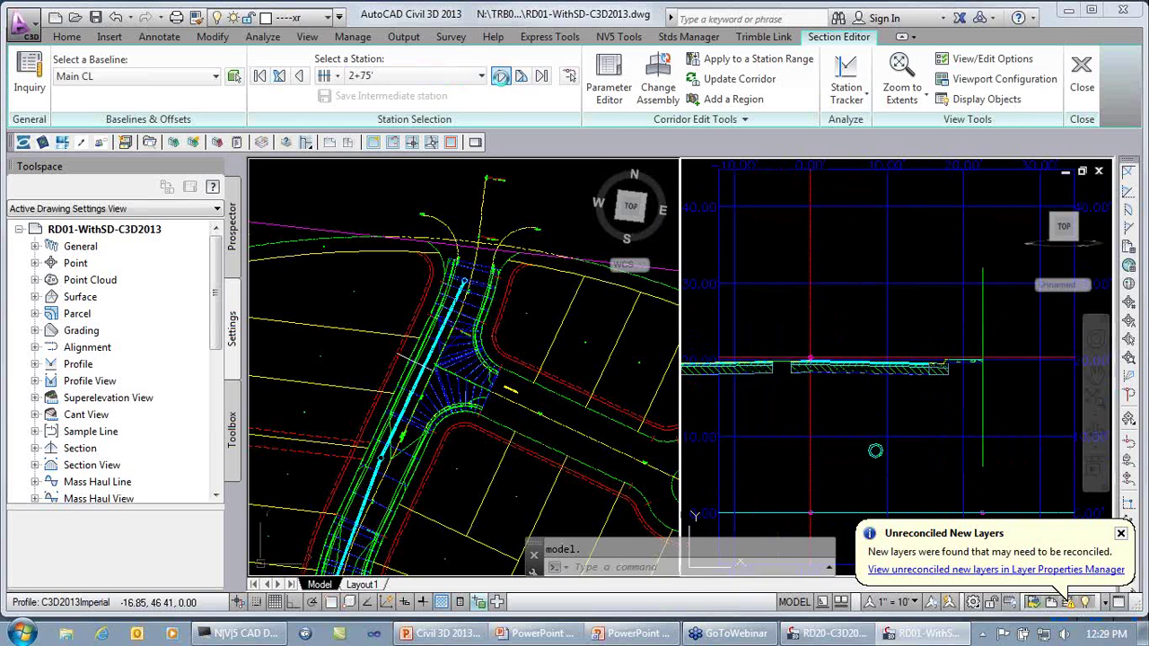
{"action": "left_click", "coordinate": [502, 79]}
{"action": "left_click", "coordinate": [502, 78]}
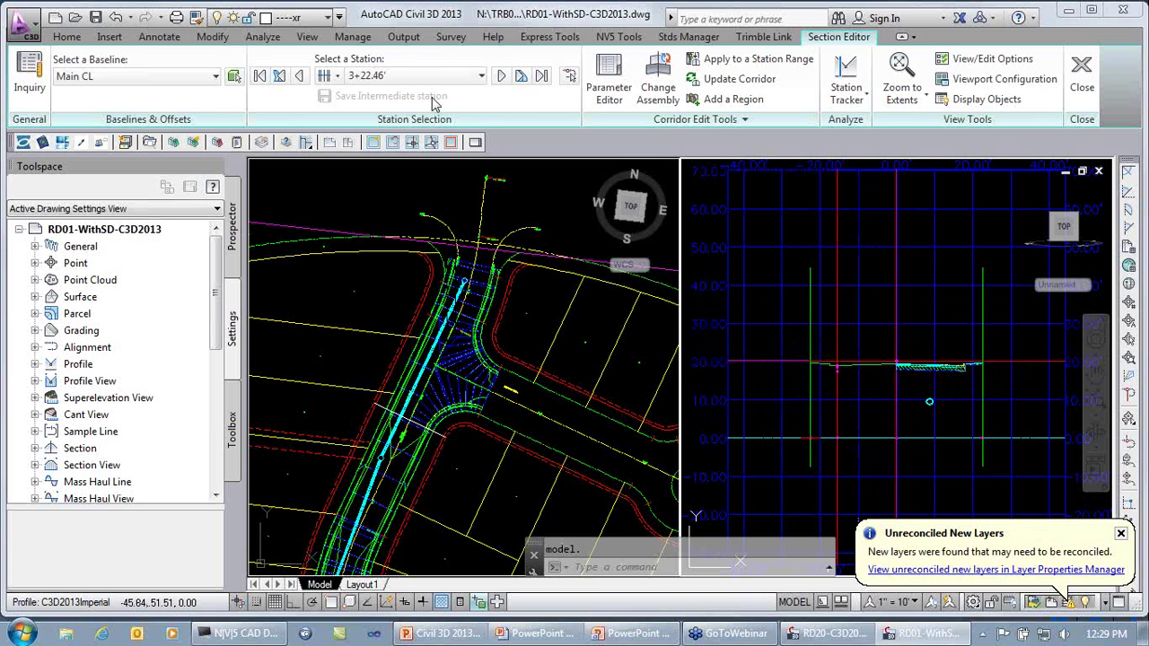
{"action": "left_click", "coordinate": [501, 76]}
{"action": "left_click", "coordinate": [501, 76]}
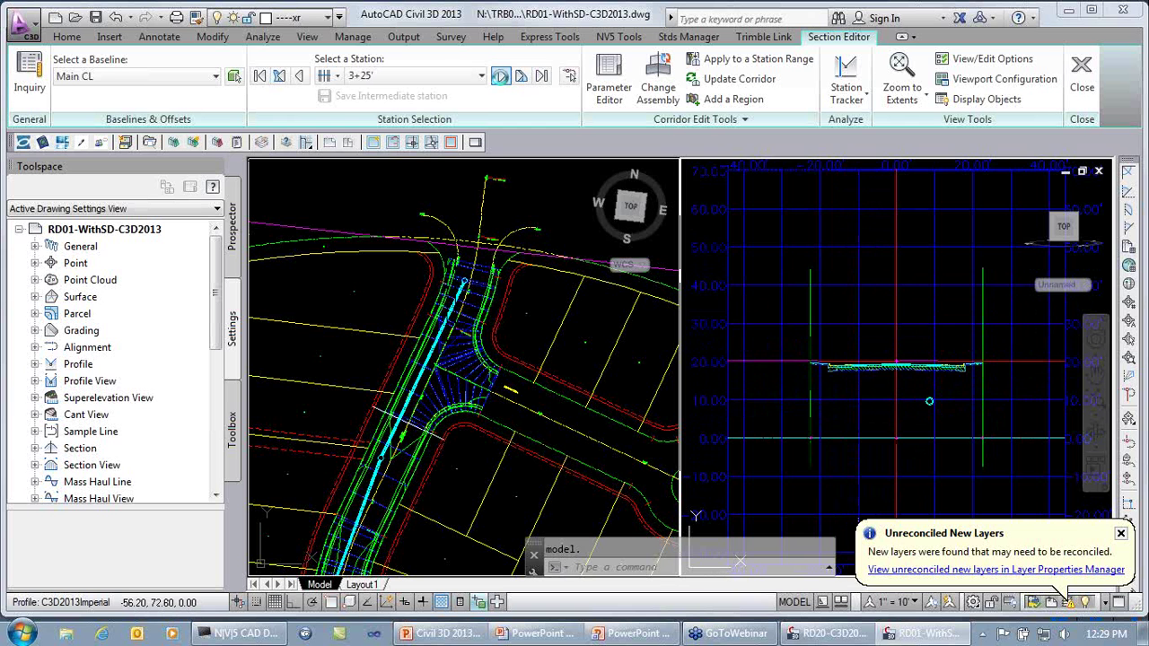
{"action": "scroll", "coordinate": [890, 376], "scroll_direction": "up", "scroll_amount": 5}
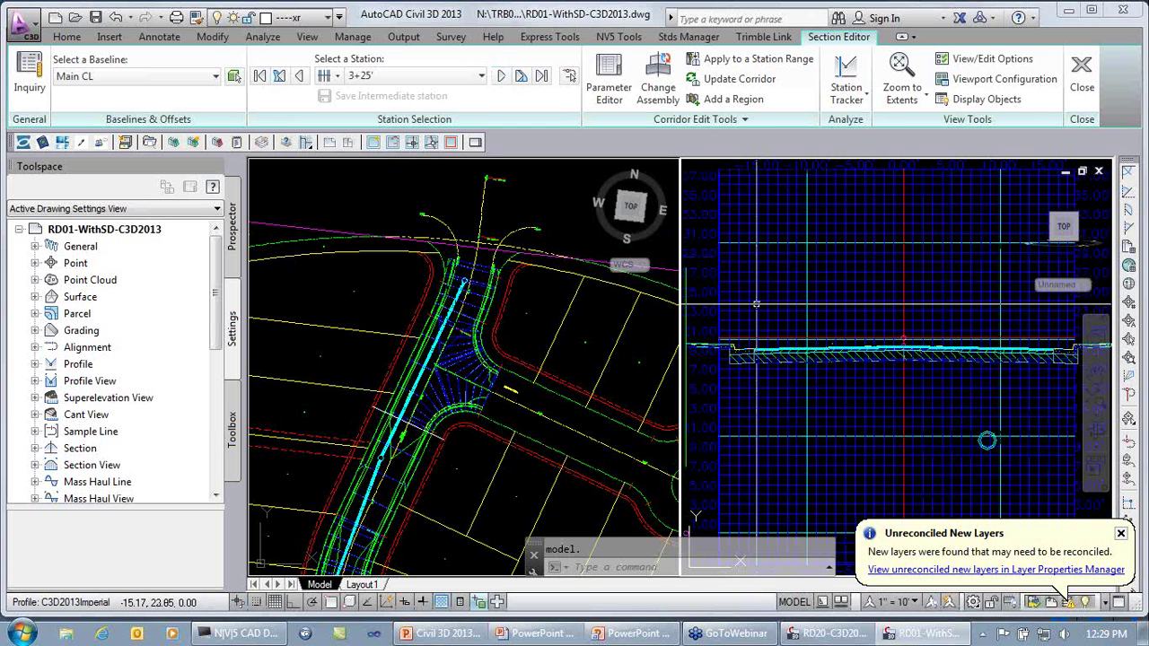
- Move the section line graphically in plan from the first intersection to the storm drain structure at station 9+20
{"action": "left_click", "coordinate": [538, 427]}
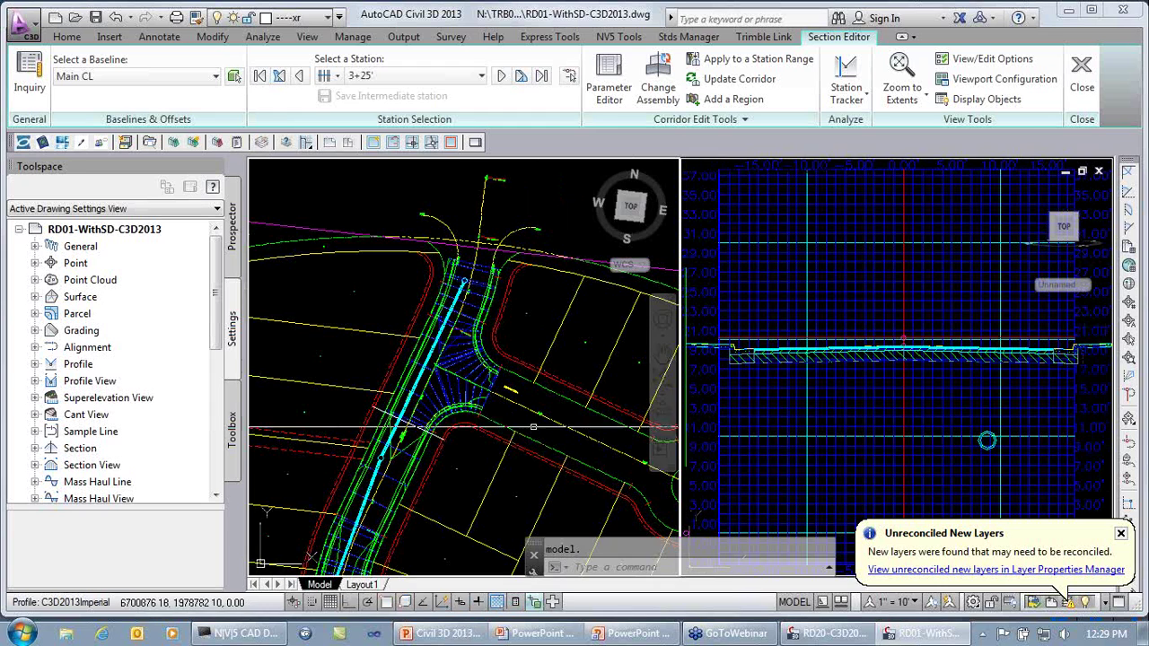
{"action": "middle_click_drag", "start_coordinate": [457, 437], "coordinate": [507, 309]}
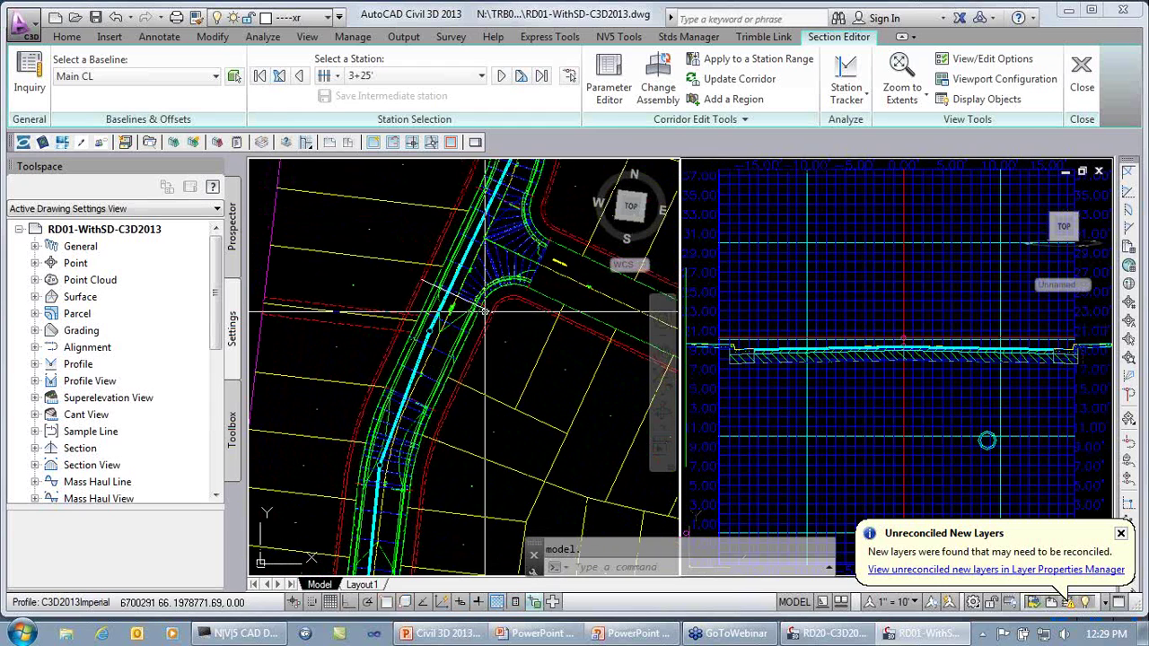
{"action": "left_click", "coordinate": [455, 296]}
{"action": "left_click", "coordinate": [448, 293]}
{"action": "middle_click_drag", "start_coordinate": [465, 521], "coordinate": [489, 244]}
{"action": "middle_click_drag", "start_coordinate": [537, 409], "coordinate": [310, 349]}
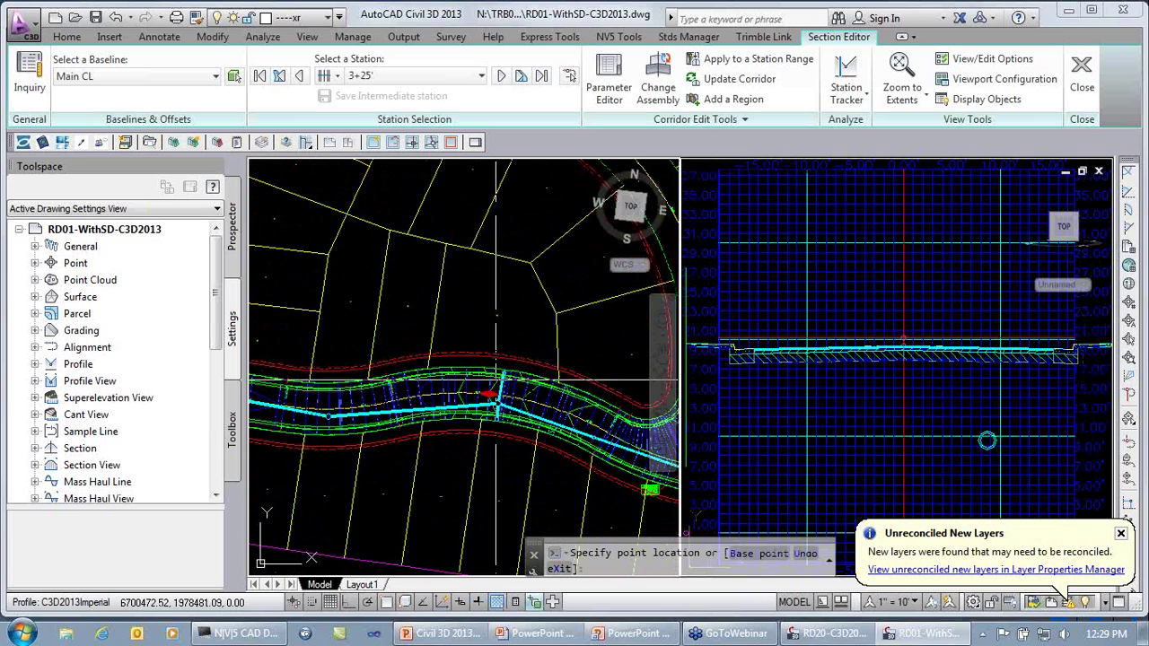
{"action": "middle_click_drag", "start_coordinate": [556, 400], "coordinate": [387, 358]}
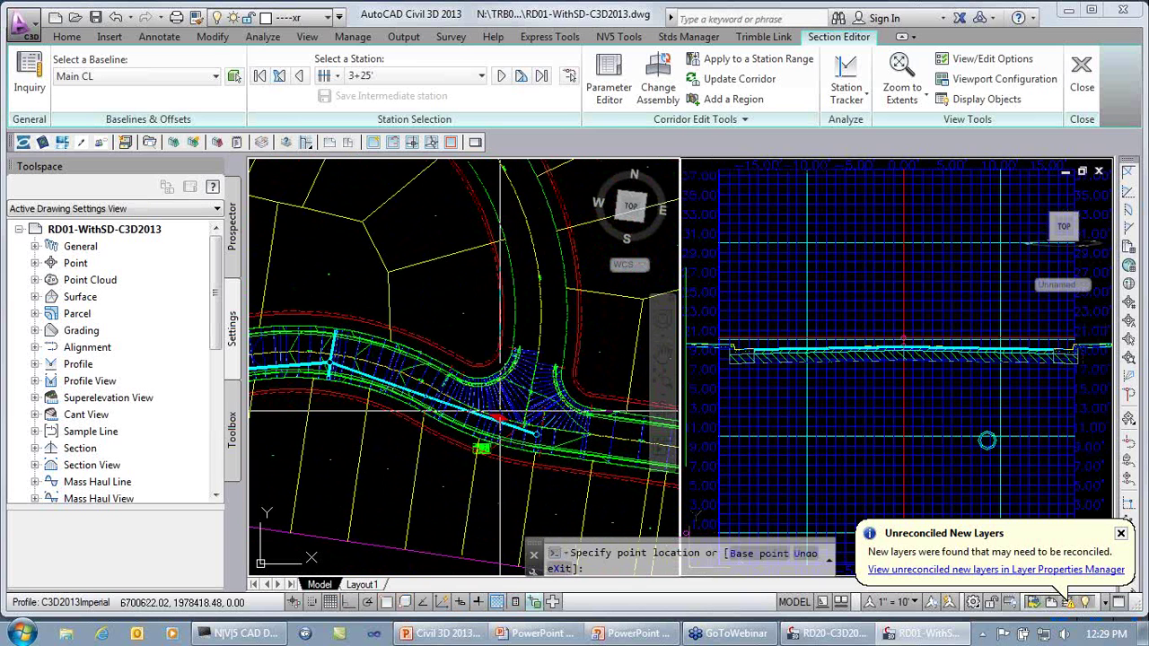
{"action": "left_click", "coordinate": [332, 357]}
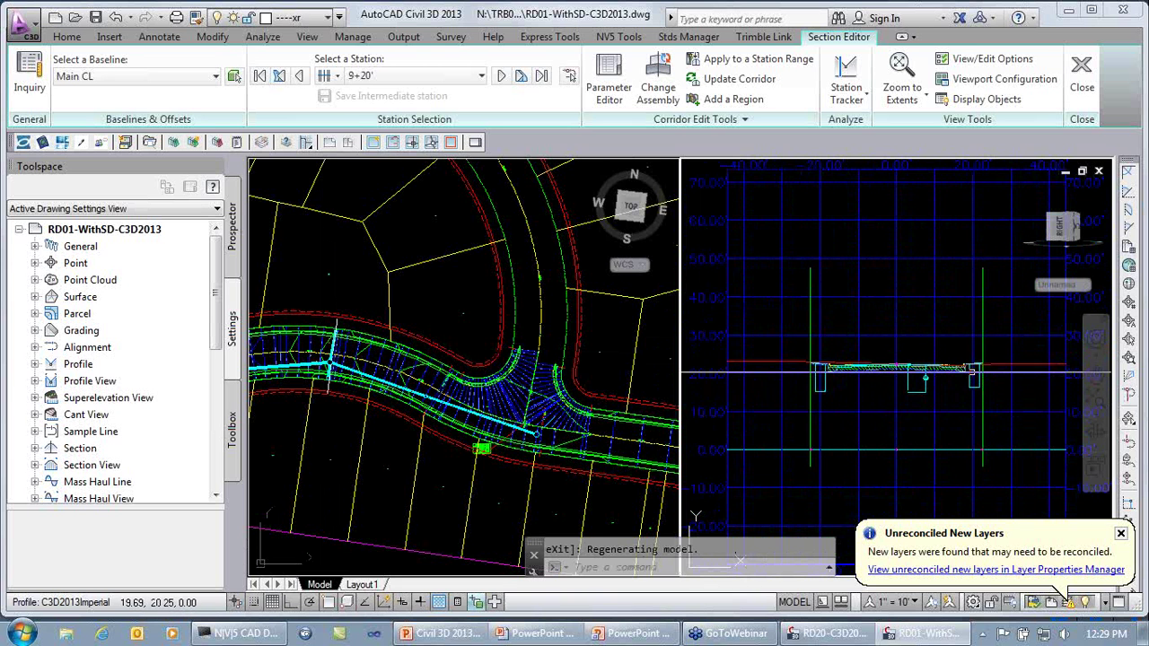
- Turn off the display of Pipe objects in the Section Editor
{"action": "mouse_move", "coordinate": [978, 372]}
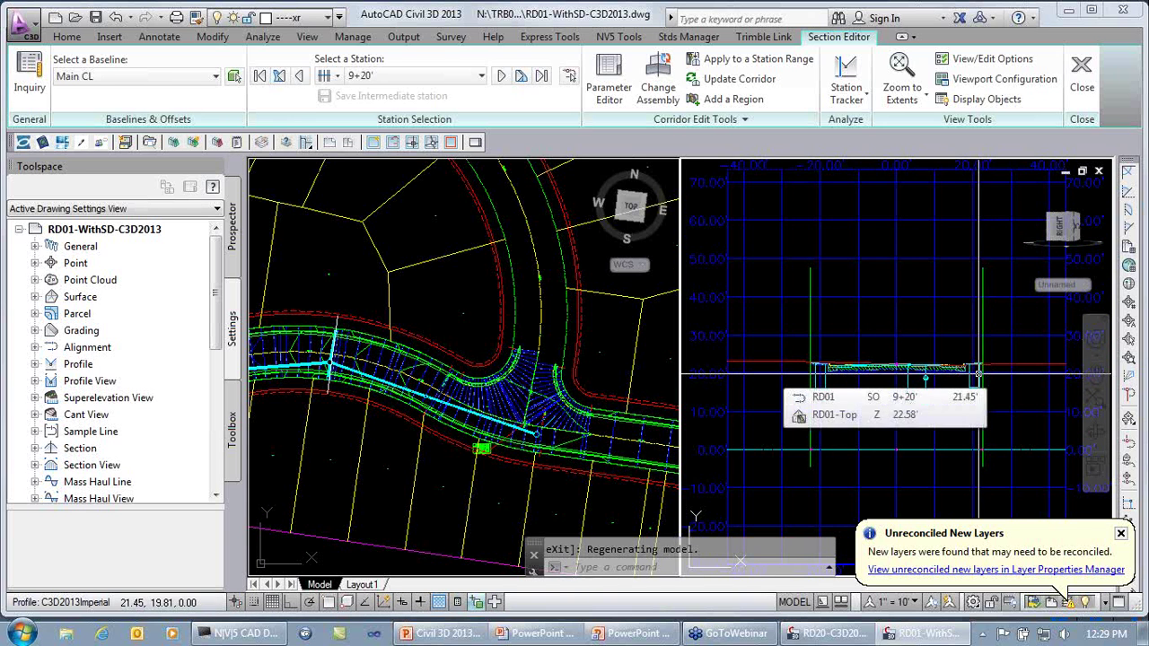
{"action": "left_click", "coordinate": [988, 101]}
{"action": "left_click", "coordinate": [517, 306]}
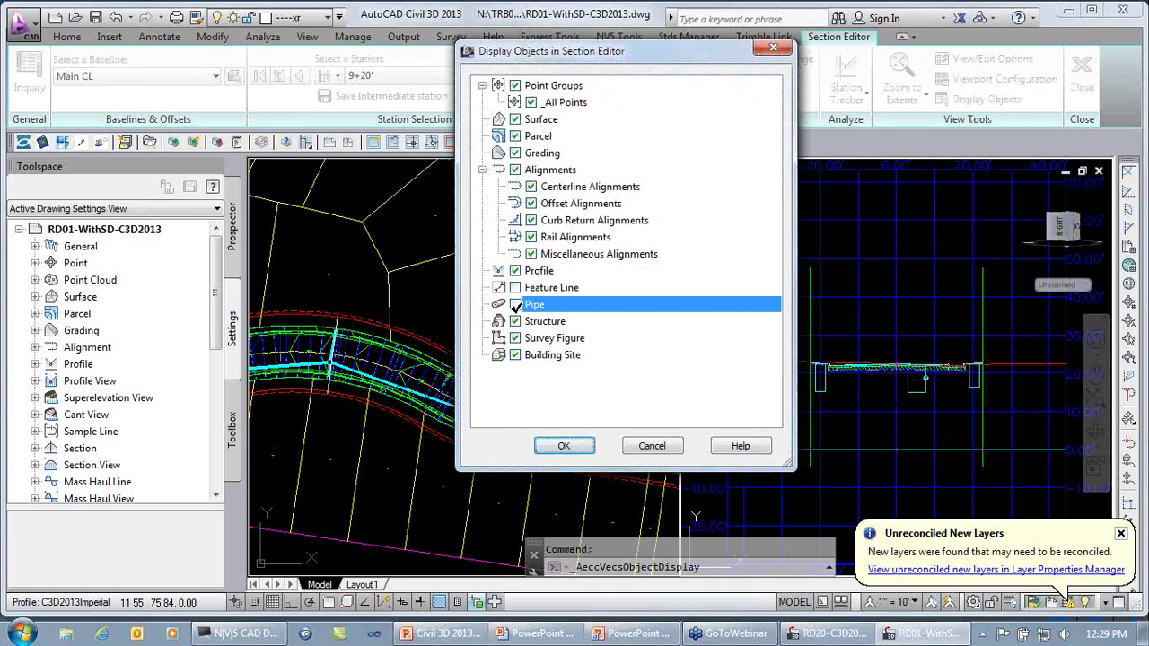
{"action": "left_click", "coordinate": [564, 446]}
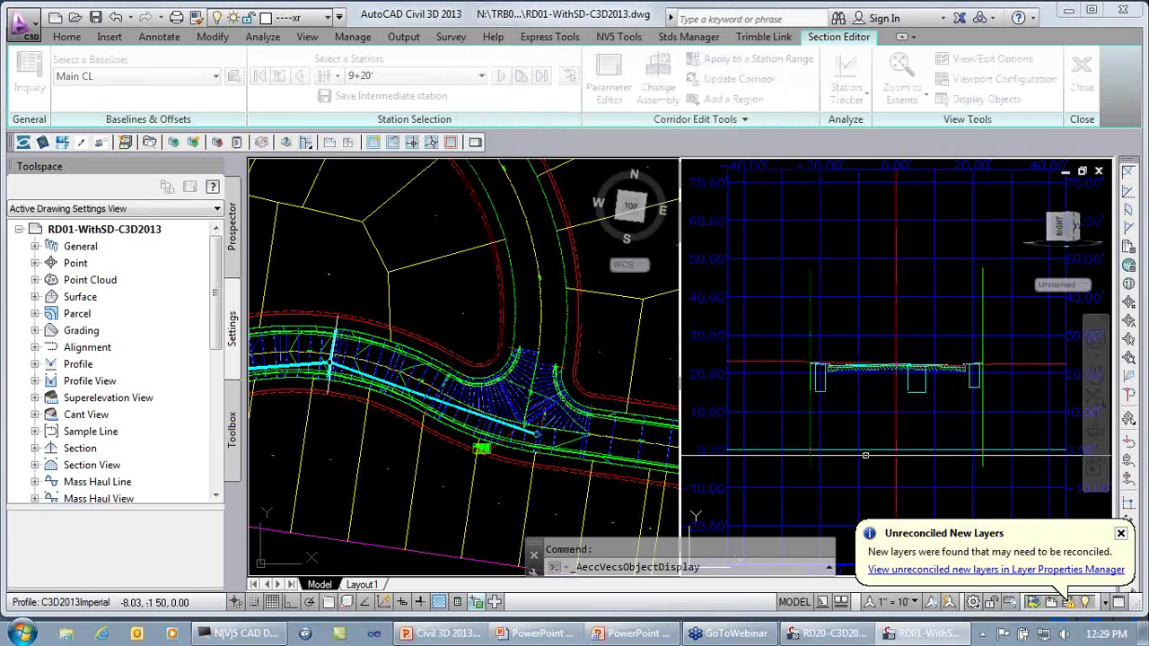
- Turn off the display of Structure and Parcel objects in the Section Editor
{"action": "left_click", "coordinate": [988, 99]}
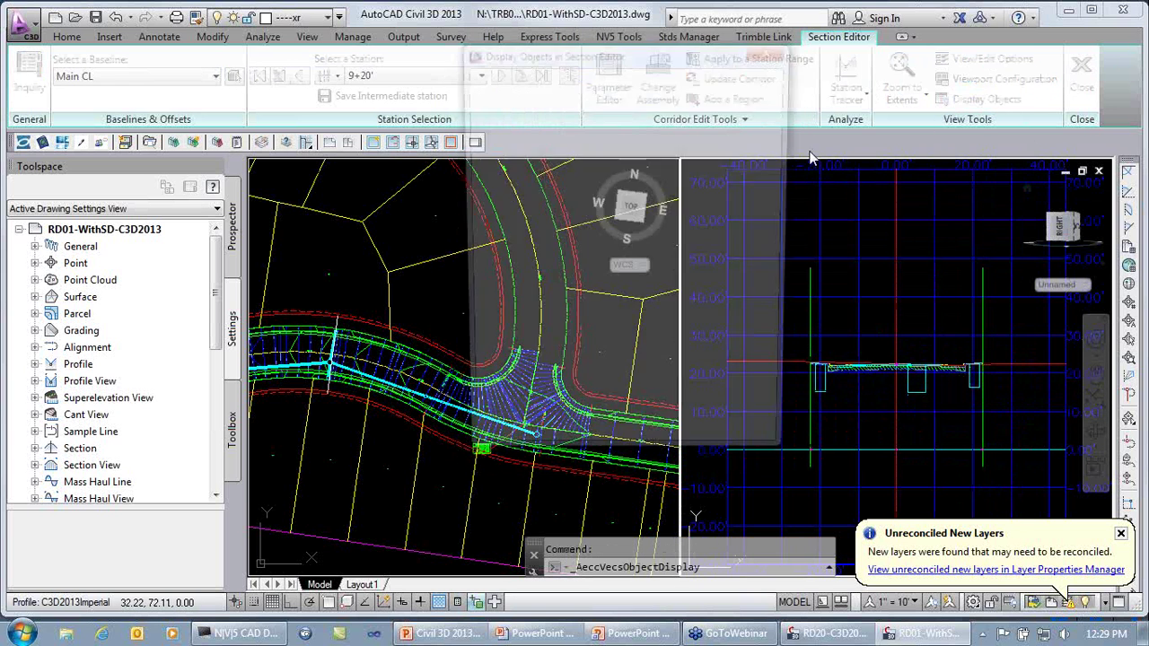
{"action": "left_click", "coordinate": [516, 321]}
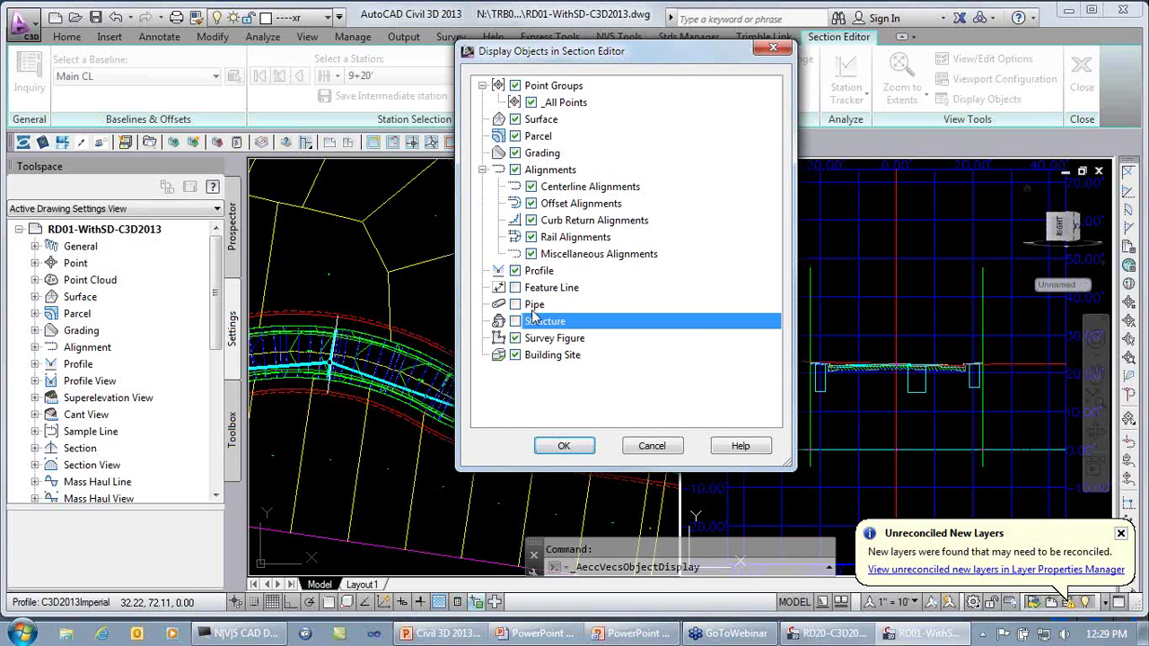
{"action": "left_click", "coordinate": [515, 136]}
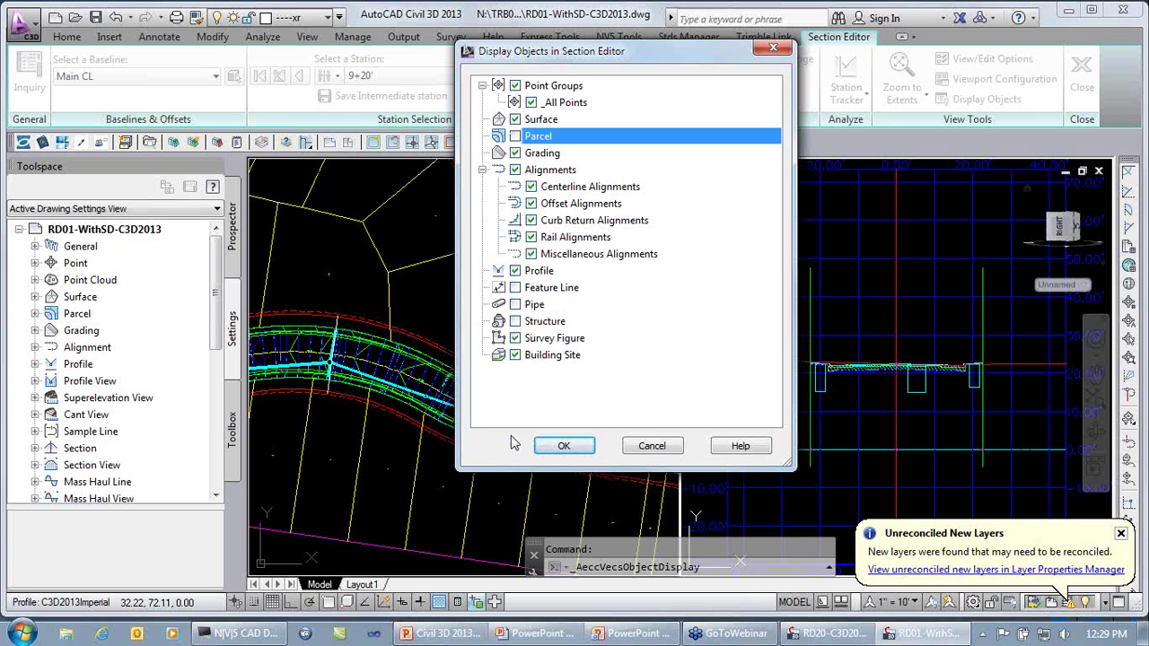
{"action": "left_click", "coordinate": [563, 446]}
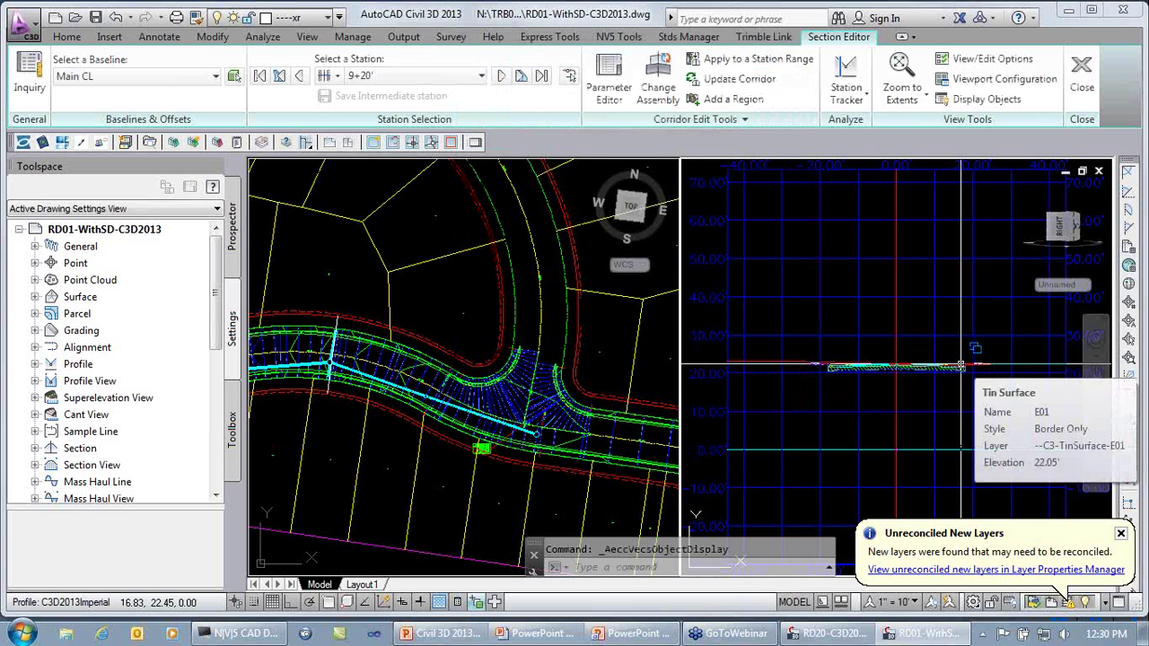
- Turn the display of Pipe and Structure objects back on in the Section Editor
{"action": "left_click", "coordinate": [988, 99]}
{"action": "left_click", "coordinate": [516, 304]}
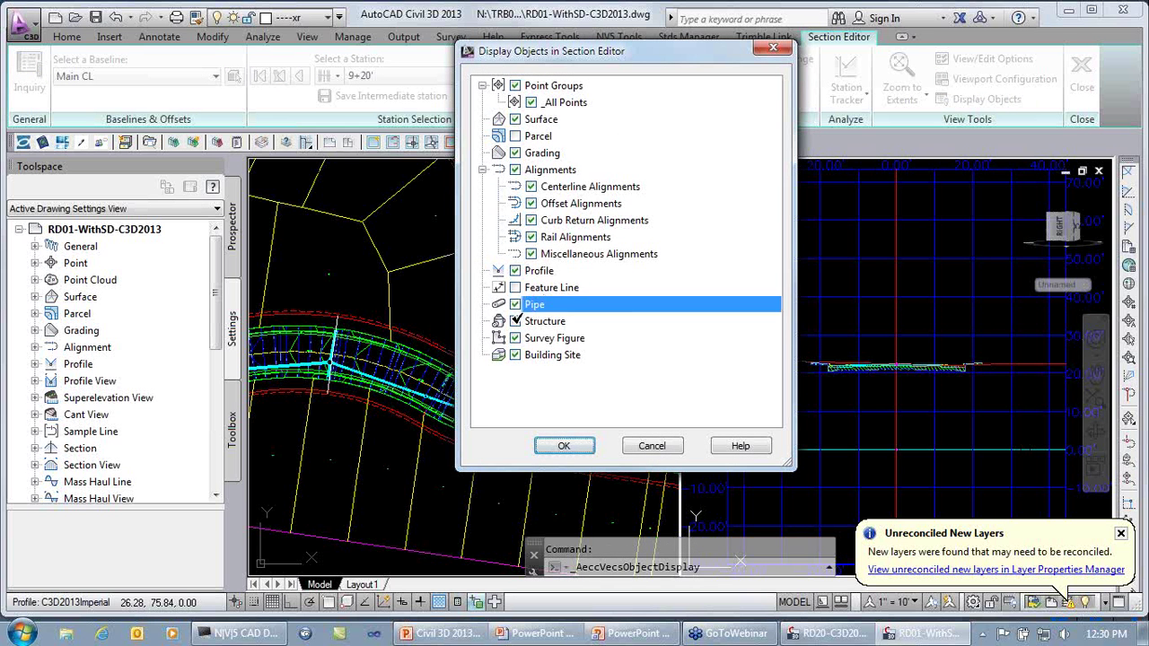
{"action": "left_click", "coordinate": [515, 321]}
{"action": "left_click", "coordinate": [565, 446]}
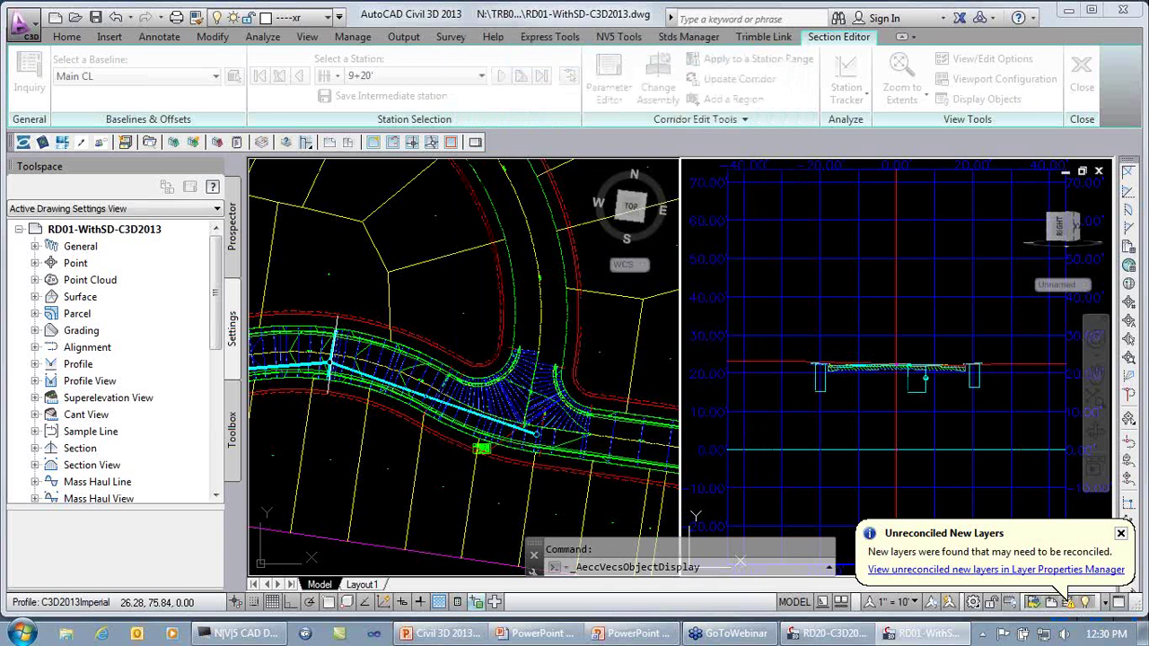
{"action": "left_click", "coordinate": [910, 367]}
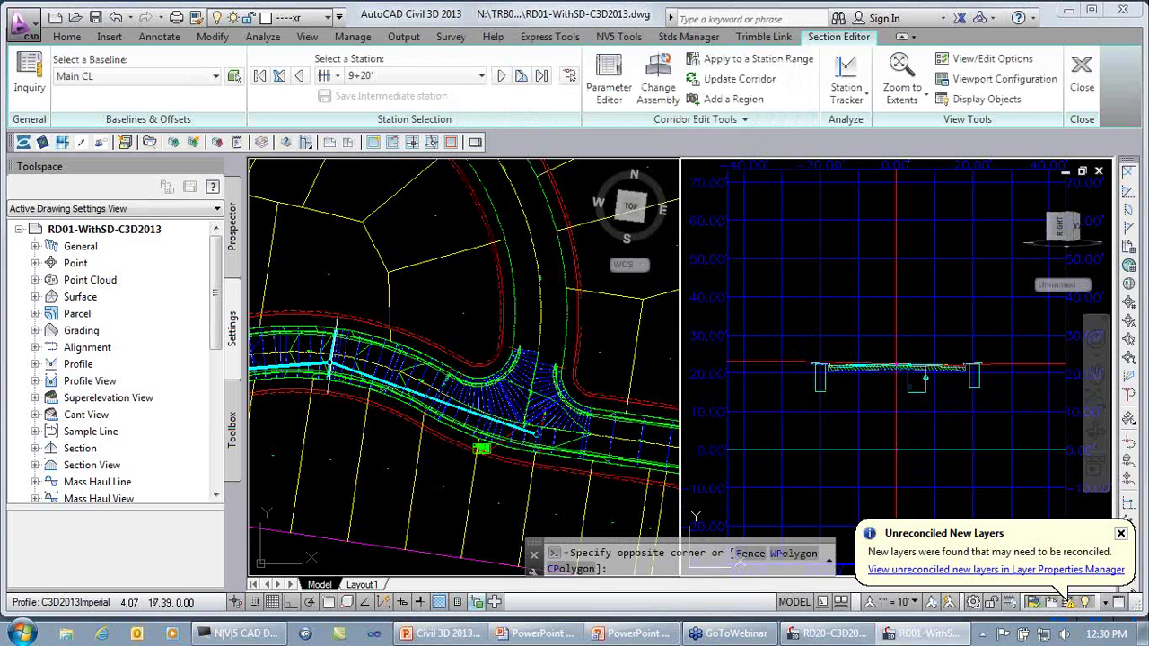
{"action": "left_click", "coordinate": [909, 382]}
{"action": "left_click", "coordinate": [910, 380]}
{"action": "left_click", "coordinate": [899, 385]}
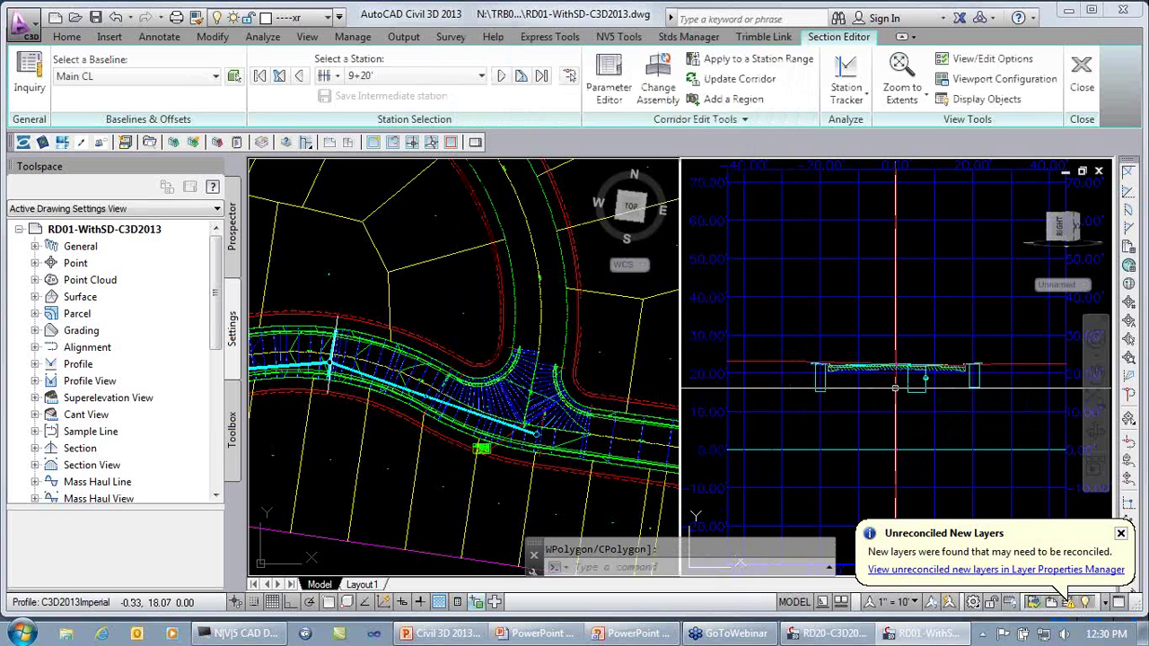
{"action": "key", "text": "Escape"}
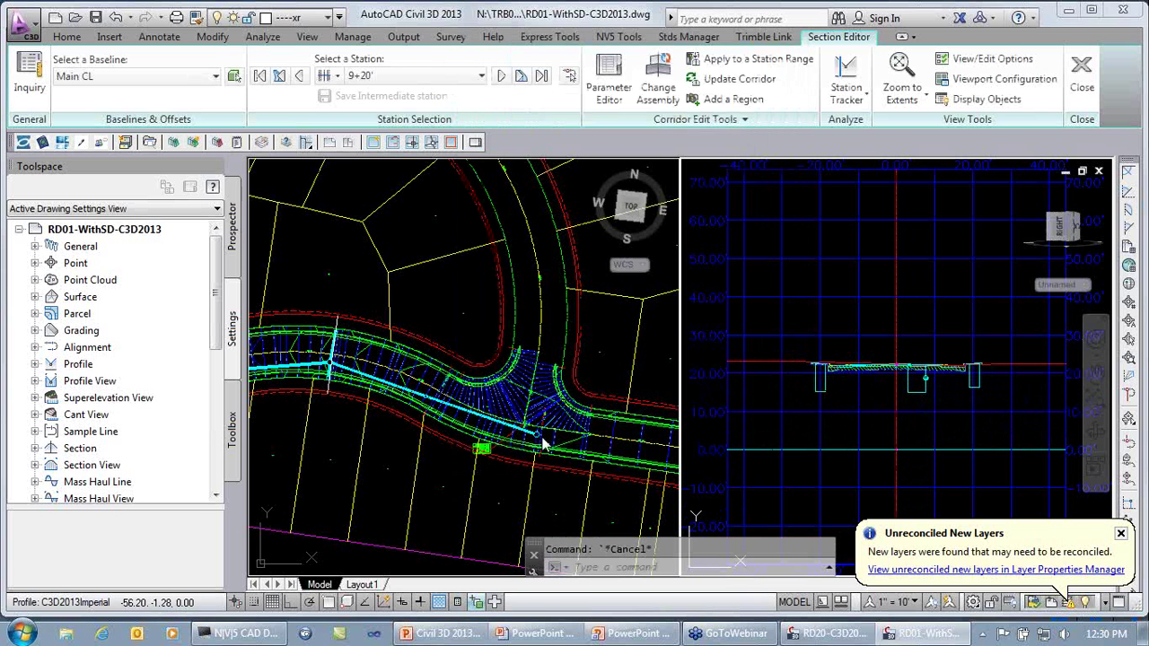
- Review the Section view display settings in the structure style of the manhole at the storm drain's end in plan, then cancel without changes
{"action": "scroll", "coordinate": [530, 431], "scroll_direction": "up", "scroll_amount": 5}
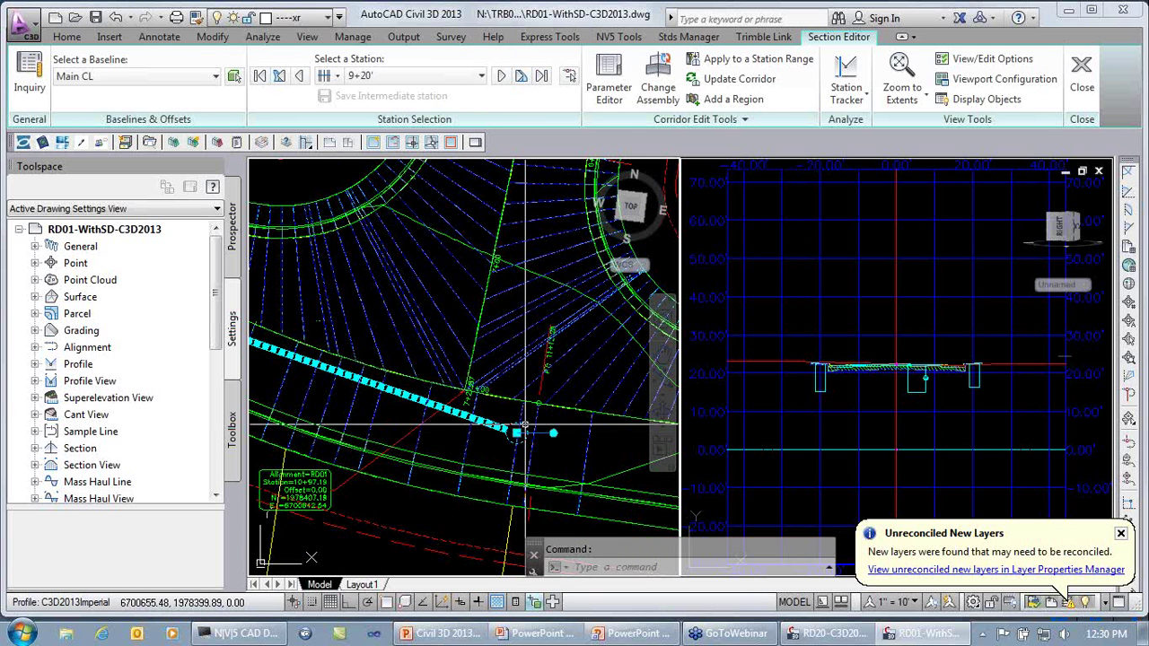
{"action": "left_click", "coordinate": [525, 426]}
{"action": "right_click", "coordinate": [525, 426]}
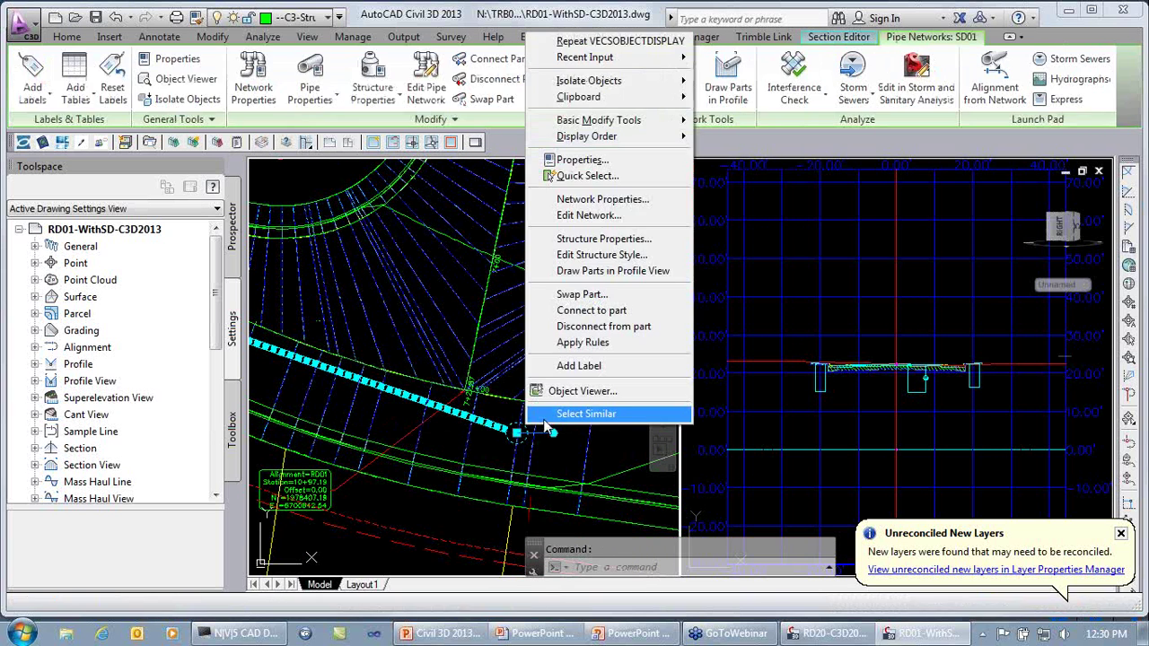
{"action": "left_click", "coordinate": [617, 257]}
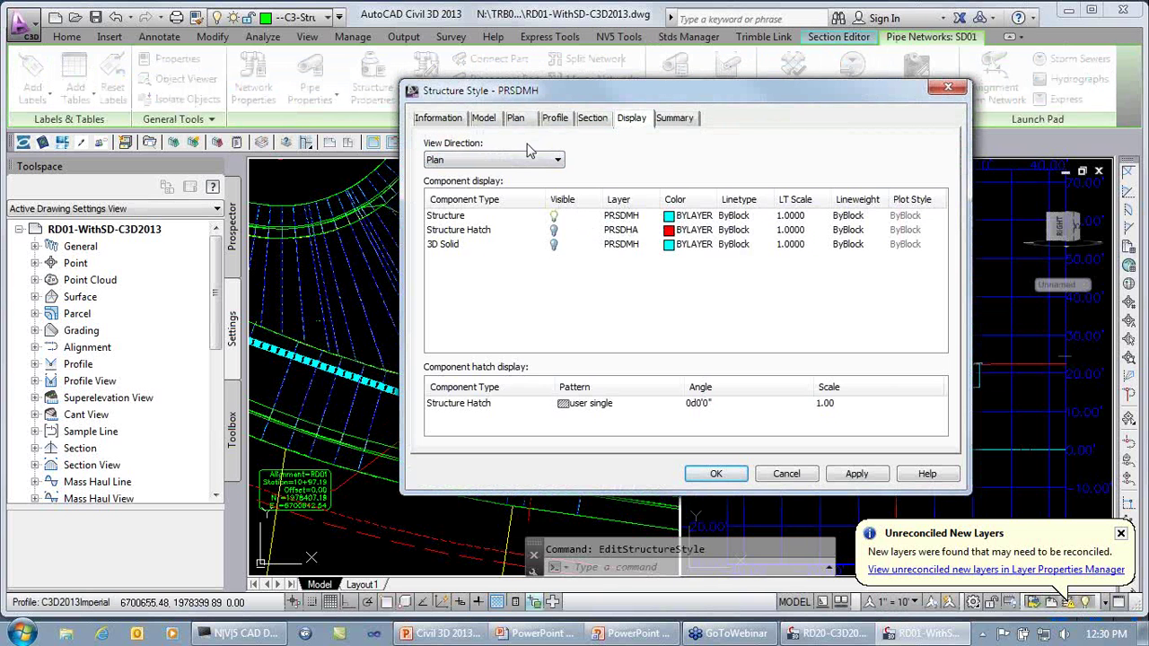
{"action": "left_click", "coordinate": [490, 160]}
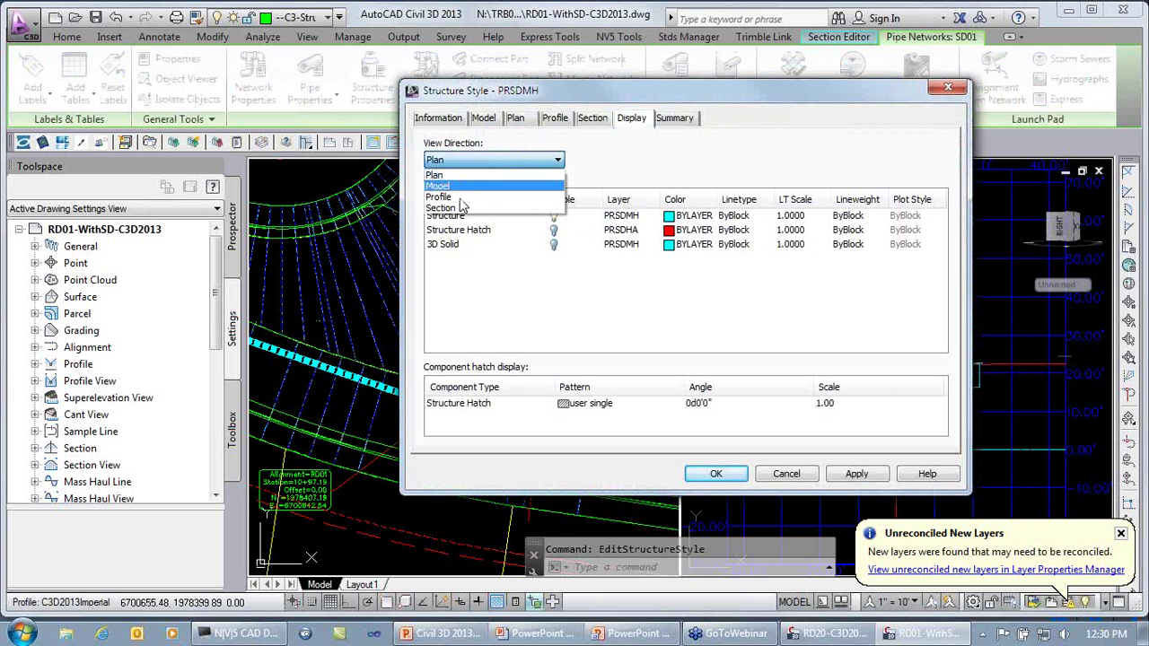
{"action": "left_click", "coordinate": [458, 213]}
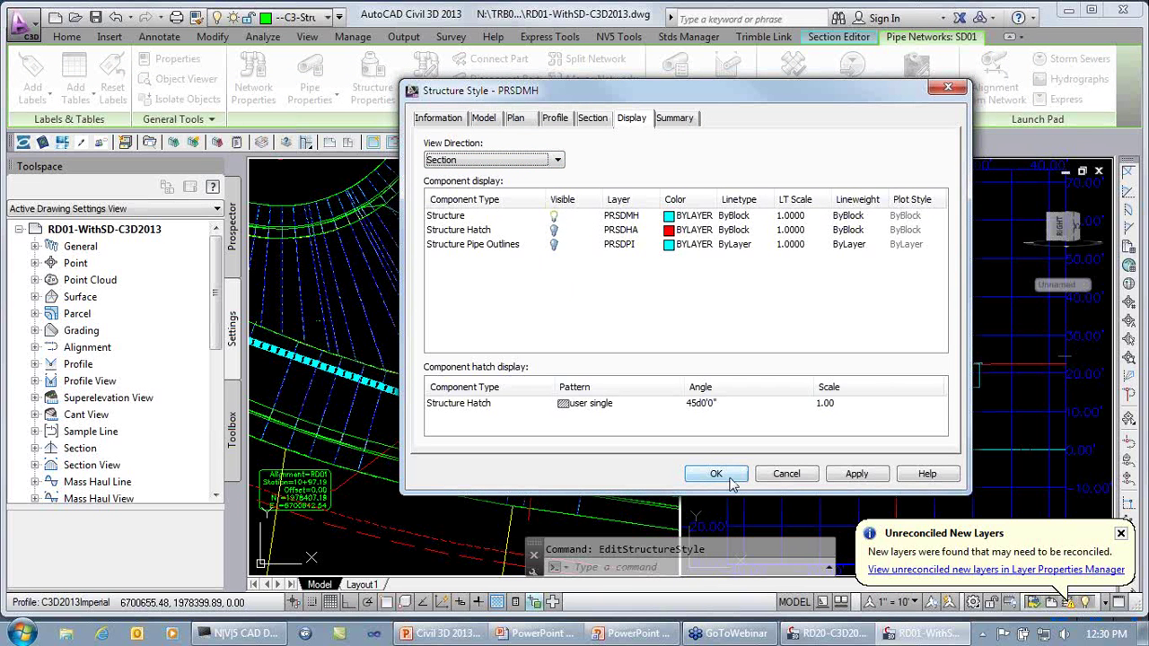
{"action": "left_click", "coordinate": [783, 476]}
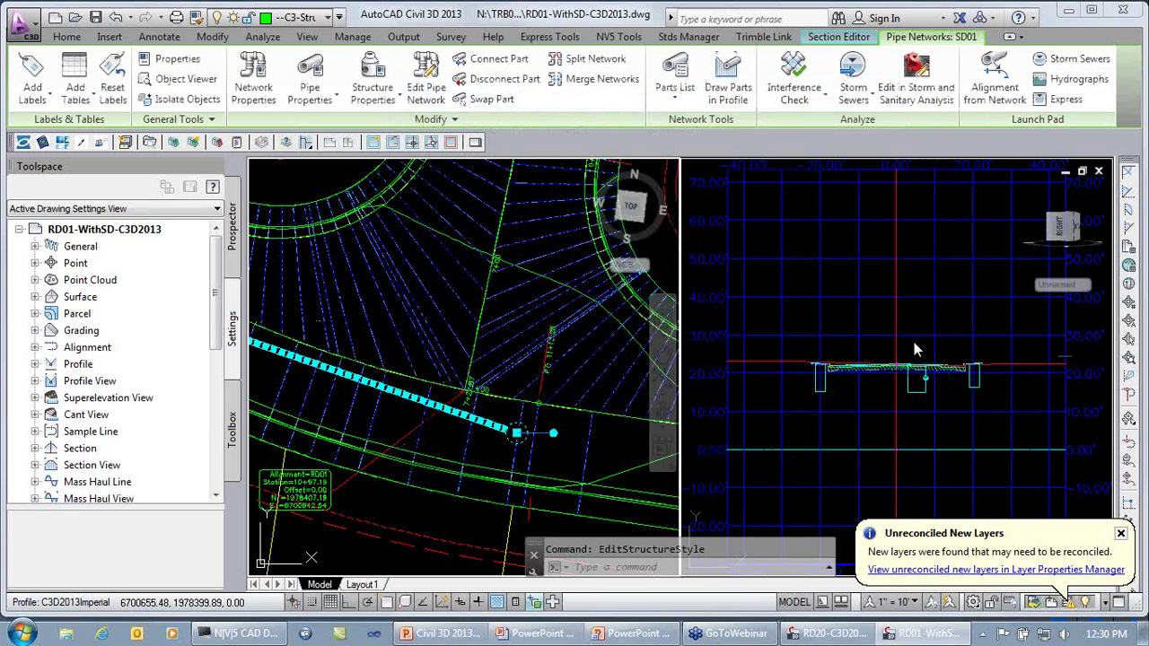
- Clear the structure selection and close the Section Editor
{"action": "key", "text": "Escape"}
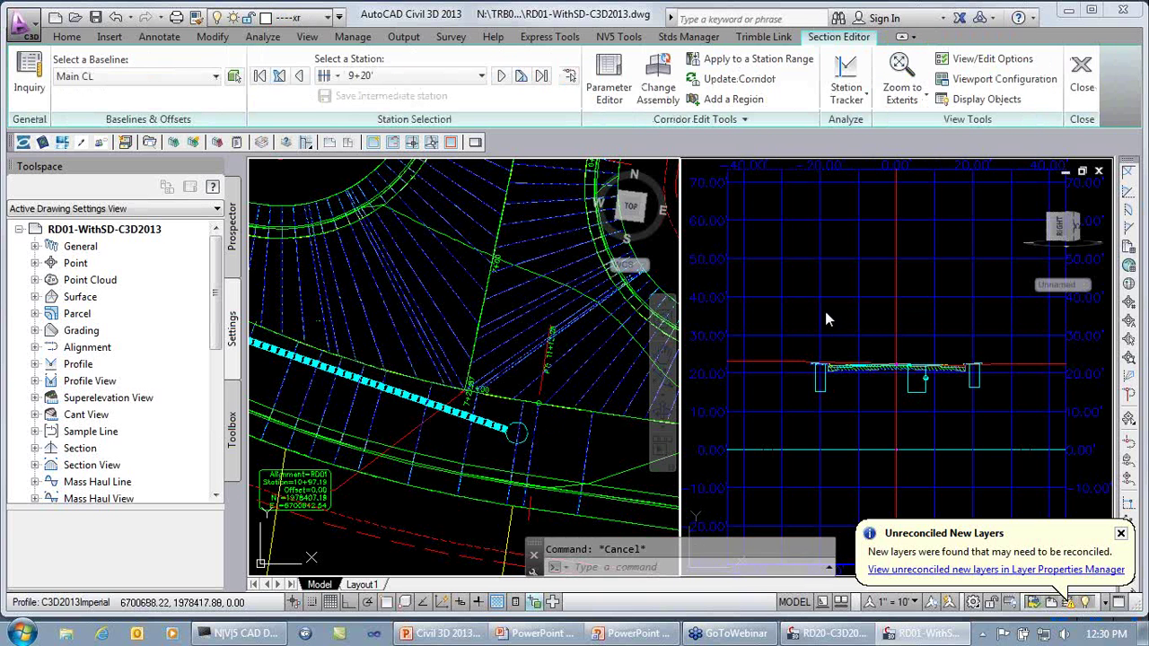
{"action": "left_click", "coordinate": [1080, 79]}
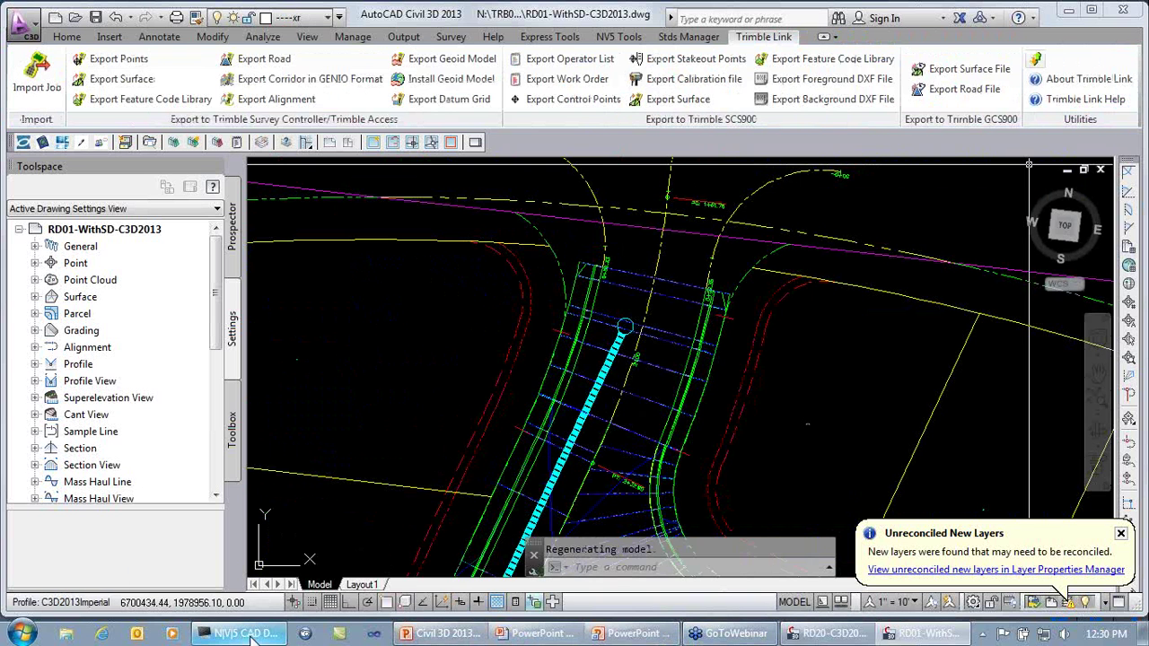
- Switch to the PowerPoint slide show and advance to the first bullet of the 2013 Section Features slide
{"action": "mouse_move", "coordinate": [575, 639]}
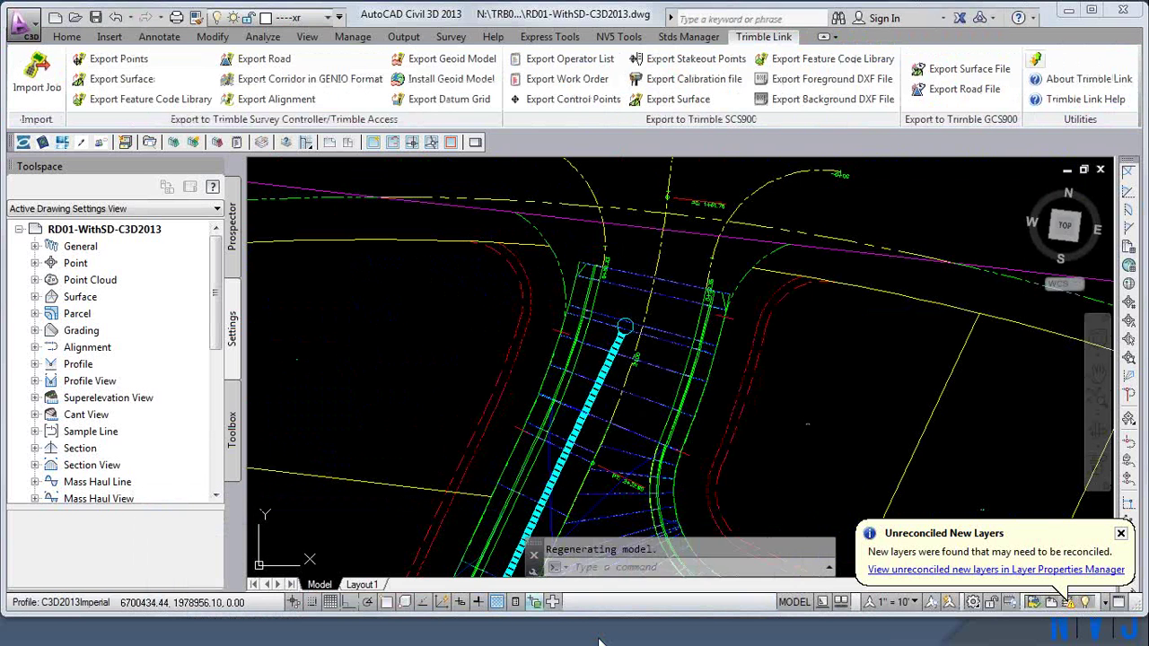
{"action": "left_click", "coordinate": [615, 635]}
{"action": "key", "text": "Right"}
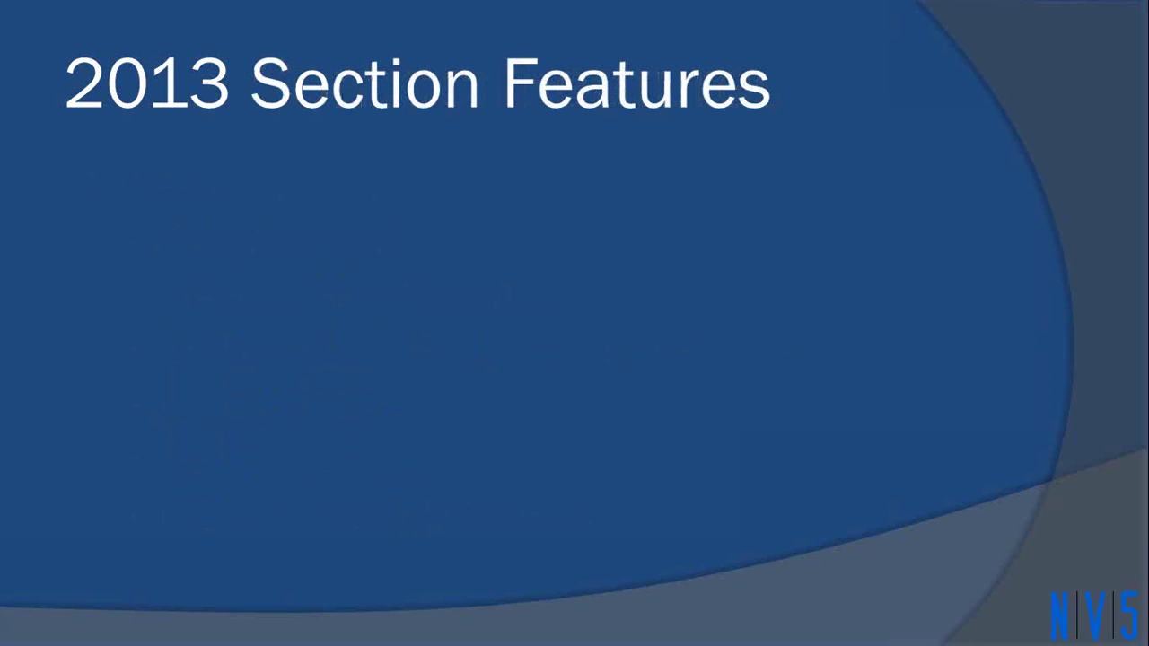
{"action": "key", "text": "Right"}
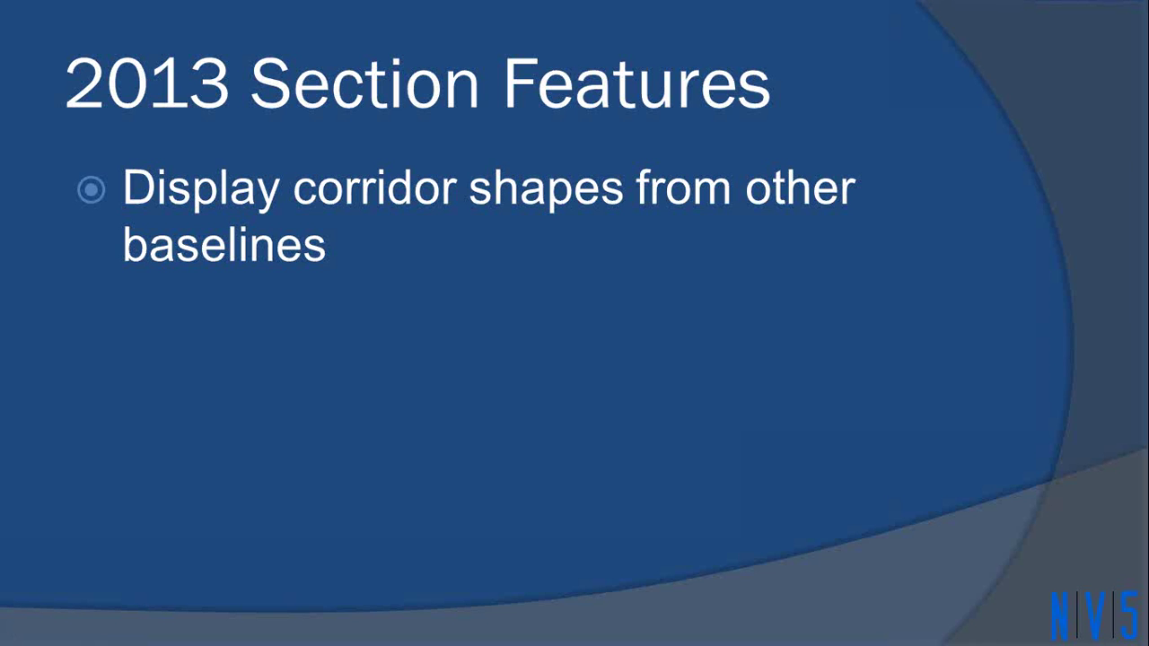
- Switch back to AutoCAD Civil 3D and open the recent drawing PRSX-C3.dwg
{"action": "key", "text": "alt+Tab"}
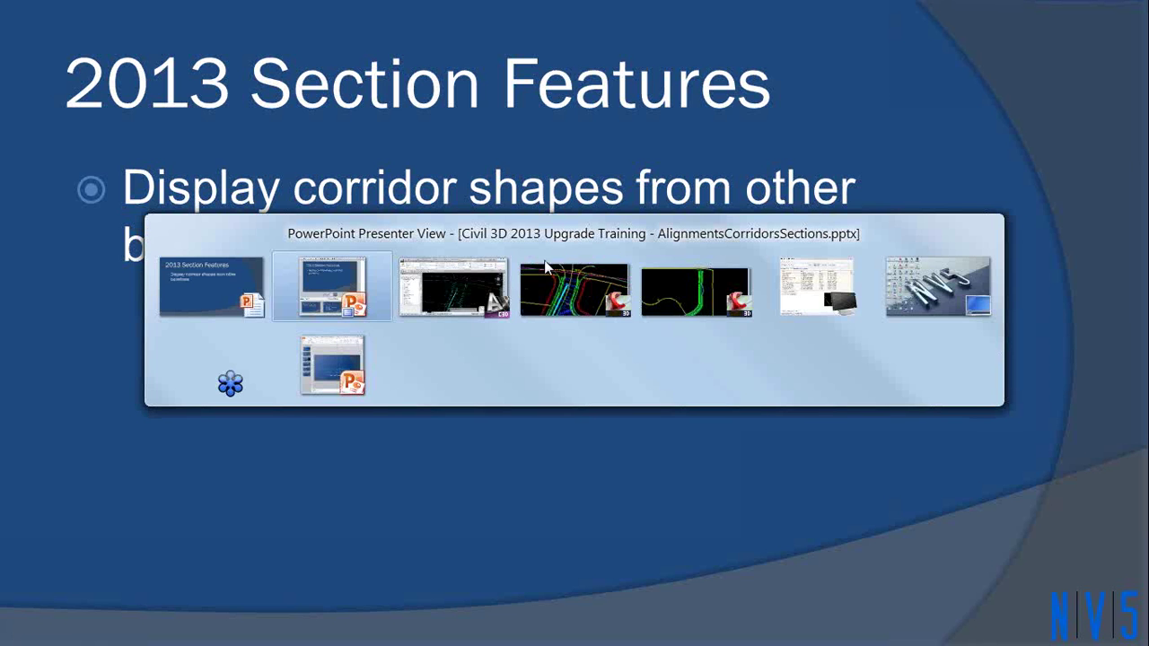
{"action": "key", "text": "Escape"}
{"action": "key", "text": "alt+Tab"}
{"action": "key", "text": "Tab"}
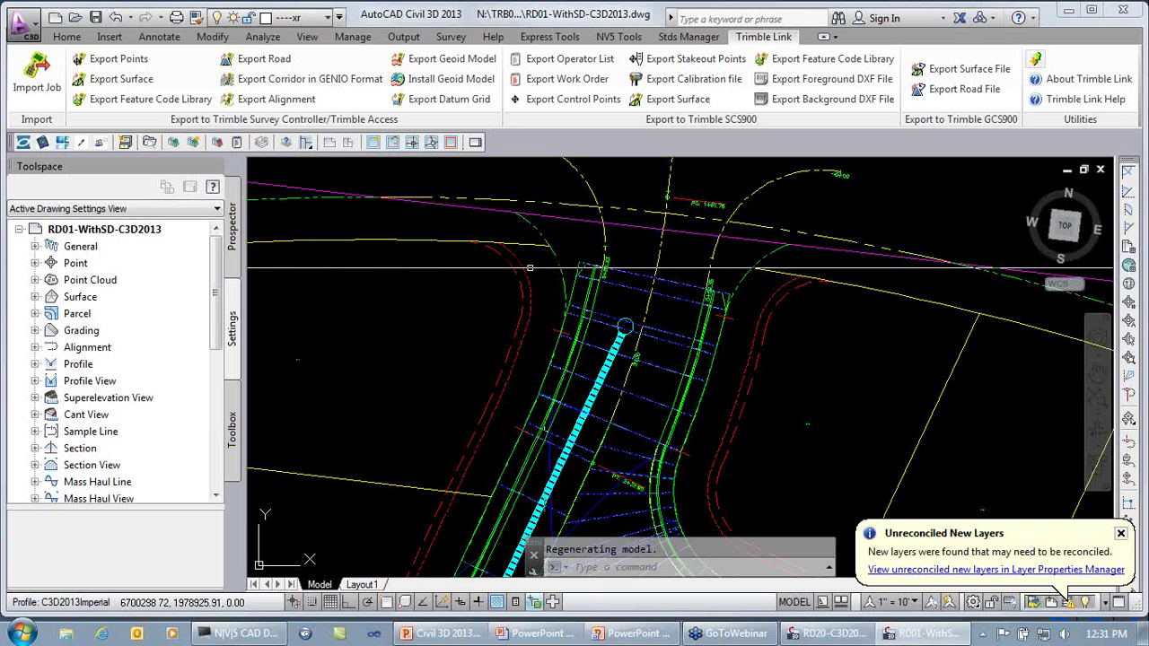
{"action": "left_click", "coordinate": [23, 23]}
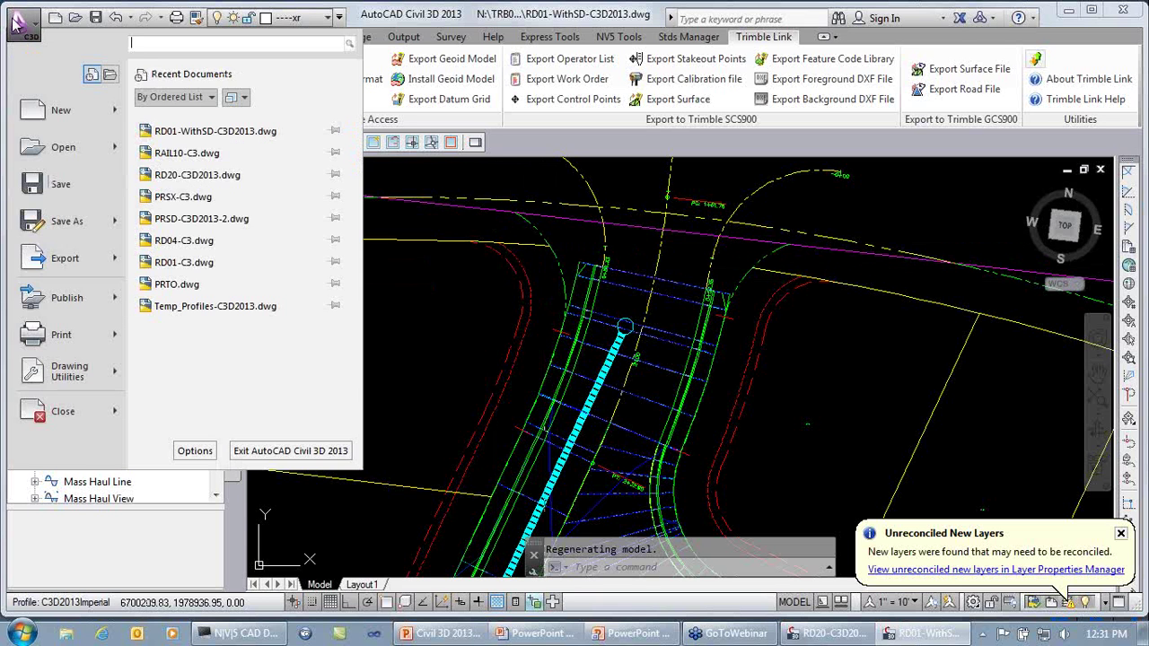
{"action": "left_click", "coordinate": [183, 196]}
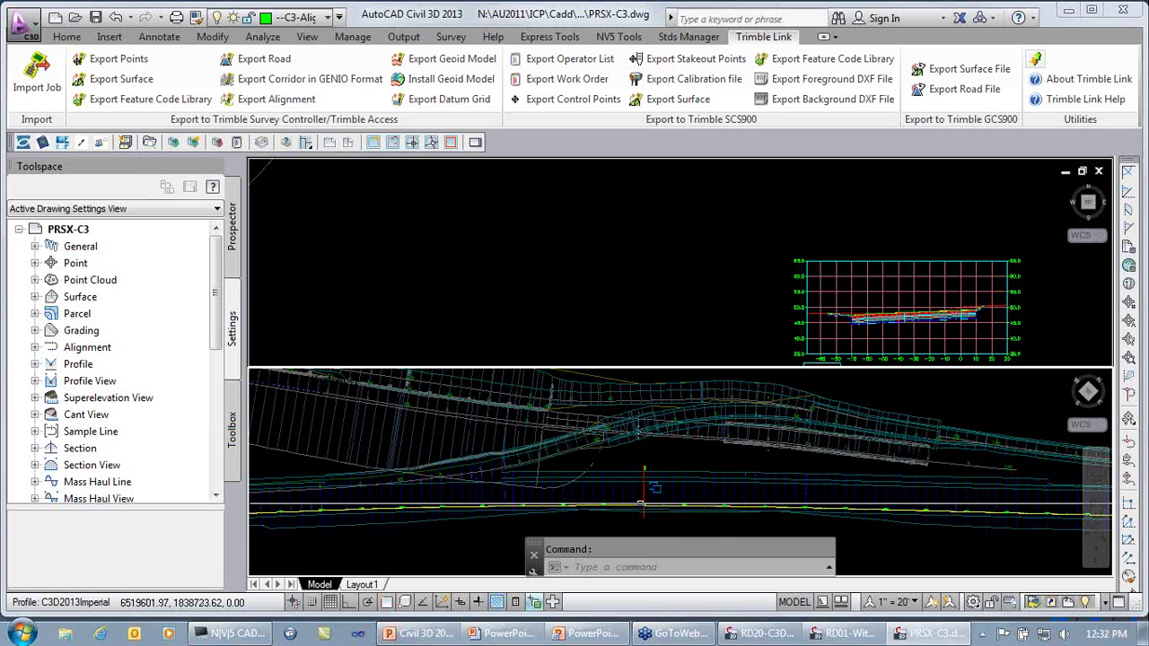
- Move sample line SL-60 ahead along the RD01 alignment in two moves, keeping it perpendicular to the road
{"action": "scroll", "coordinate": [645, 503], "scroll_direction": "up", "scroll_amount": 6}
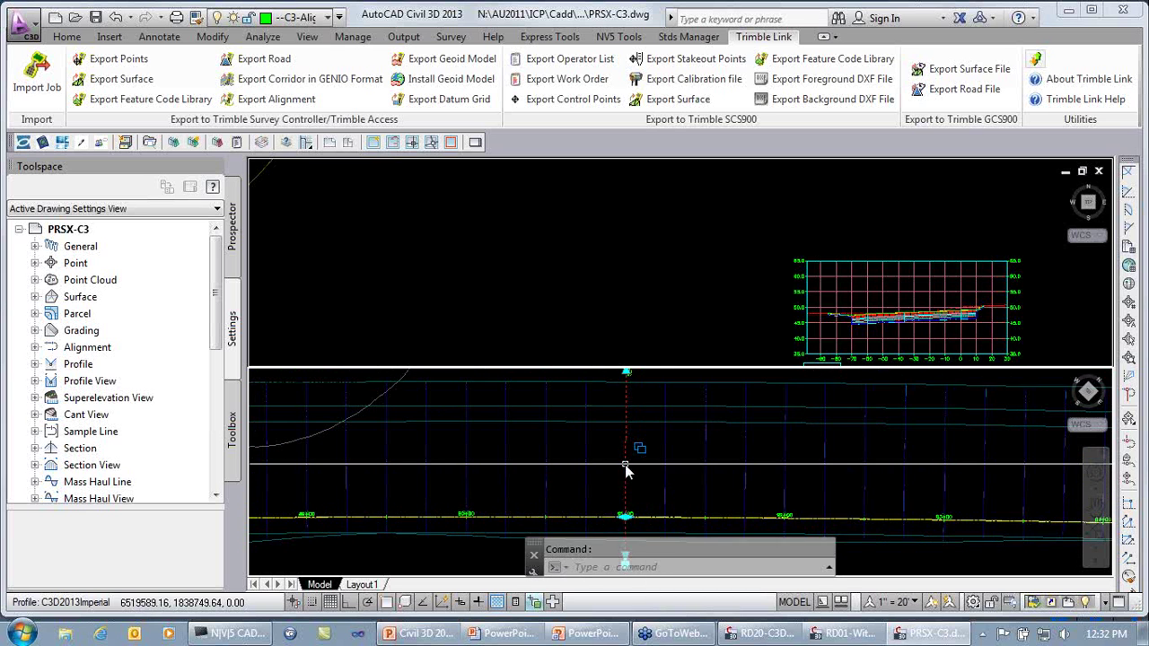
{"action": "left_click", "coordinate": [626, 462]}
{"action": "left_click", "coordinate": [684, 521]}
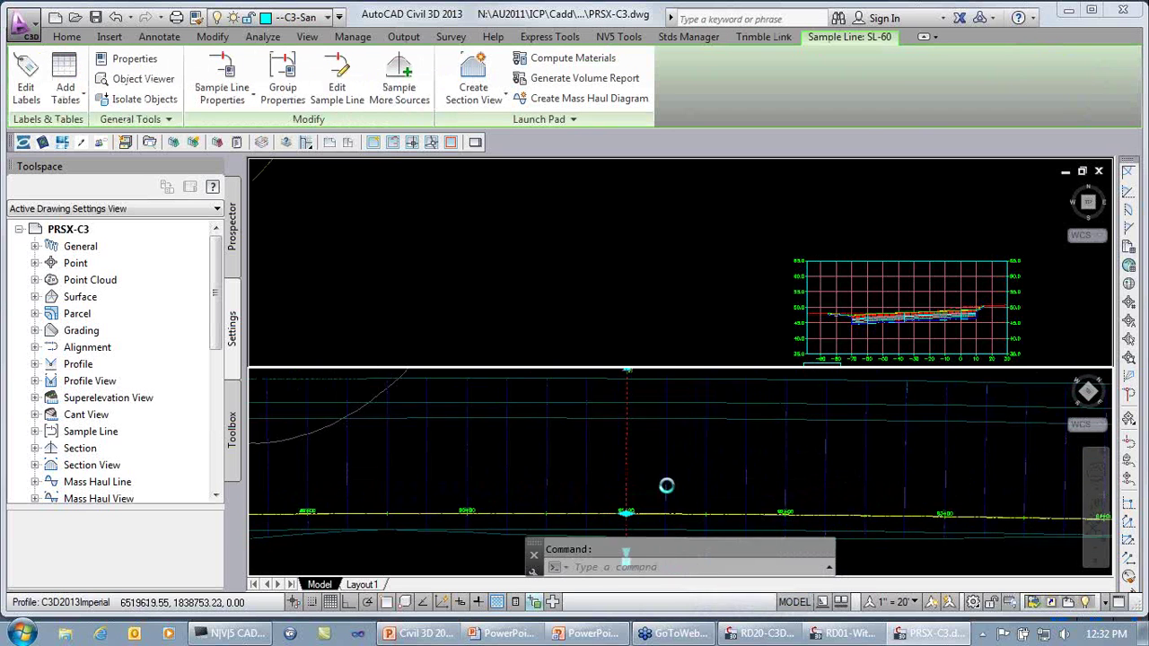
{"action": "middle_click_drag", "start_coordinate": [664, 485], "coordinate": [677, 453]}
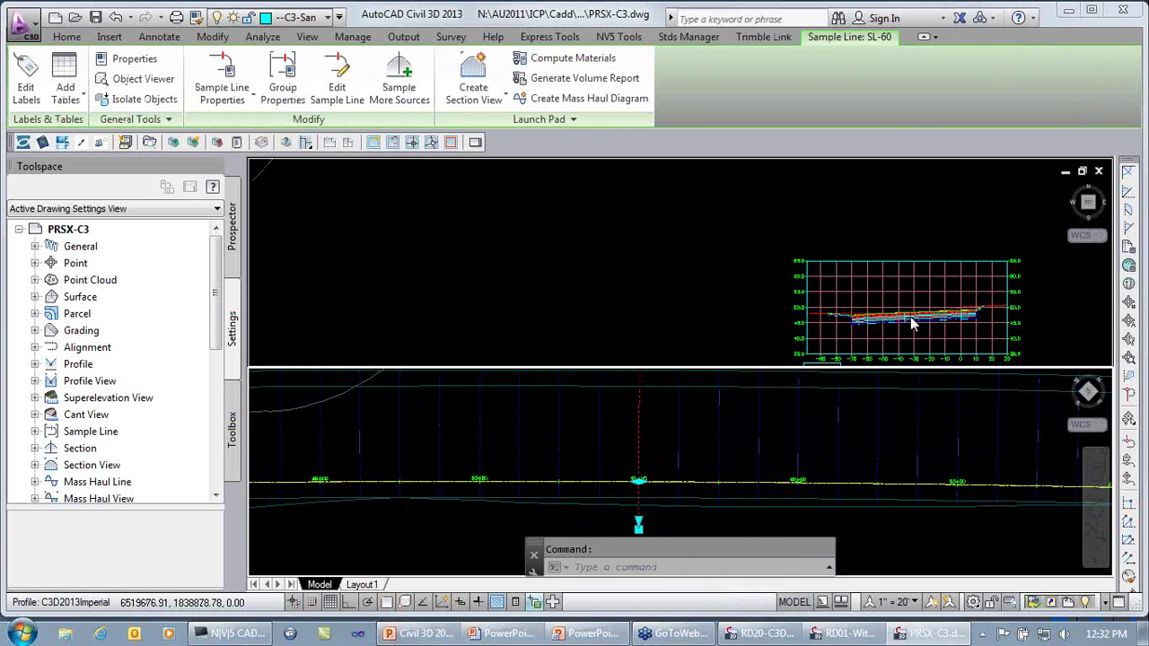
{"action": "left_click", "coordinate": [638, 480]}
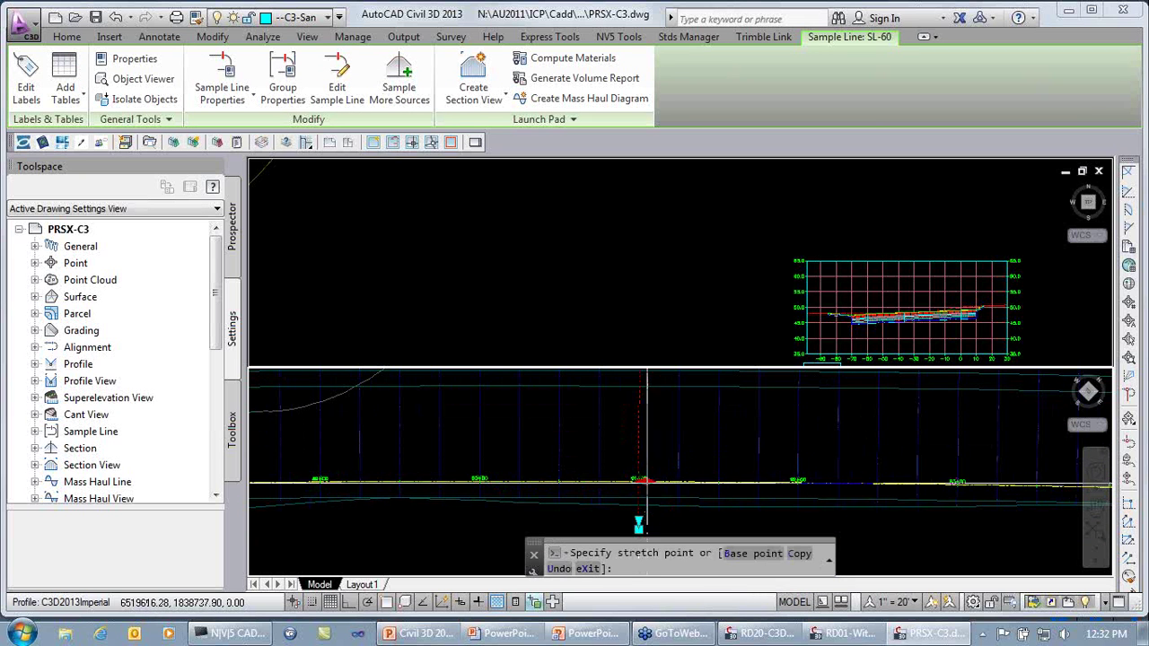
{"action": "left_click", "coordinate": [660, 467]}
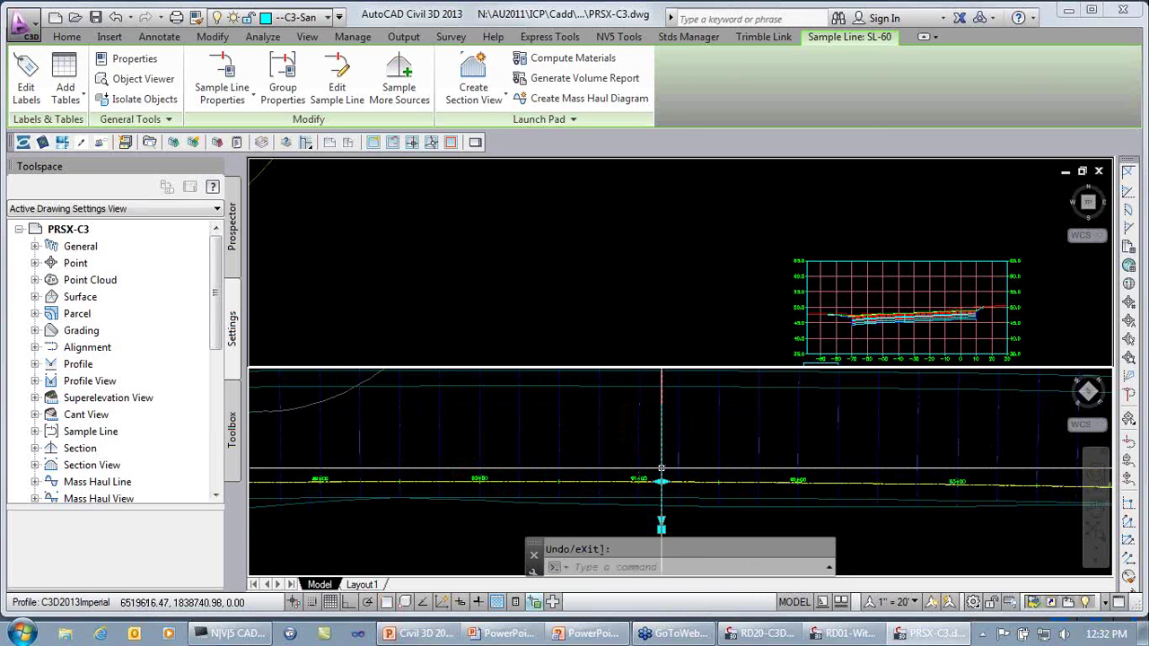
{"action": "left_click", "coordinate": [661, 482]}
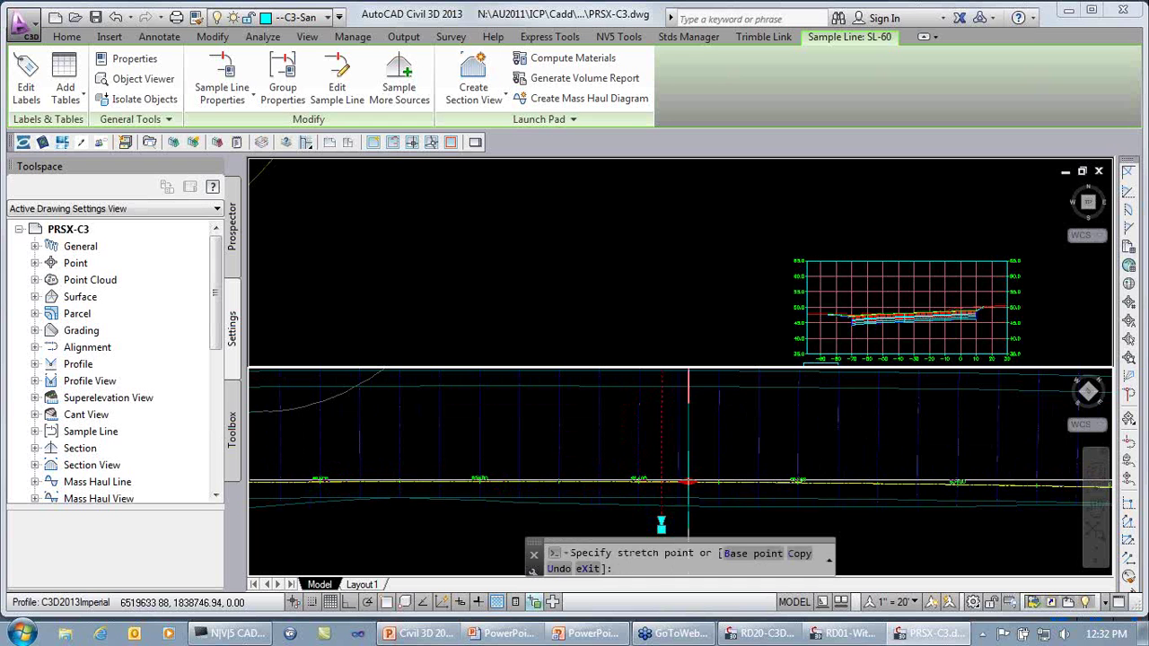
{"action": "left_click", "coordinate": [744, 483]}
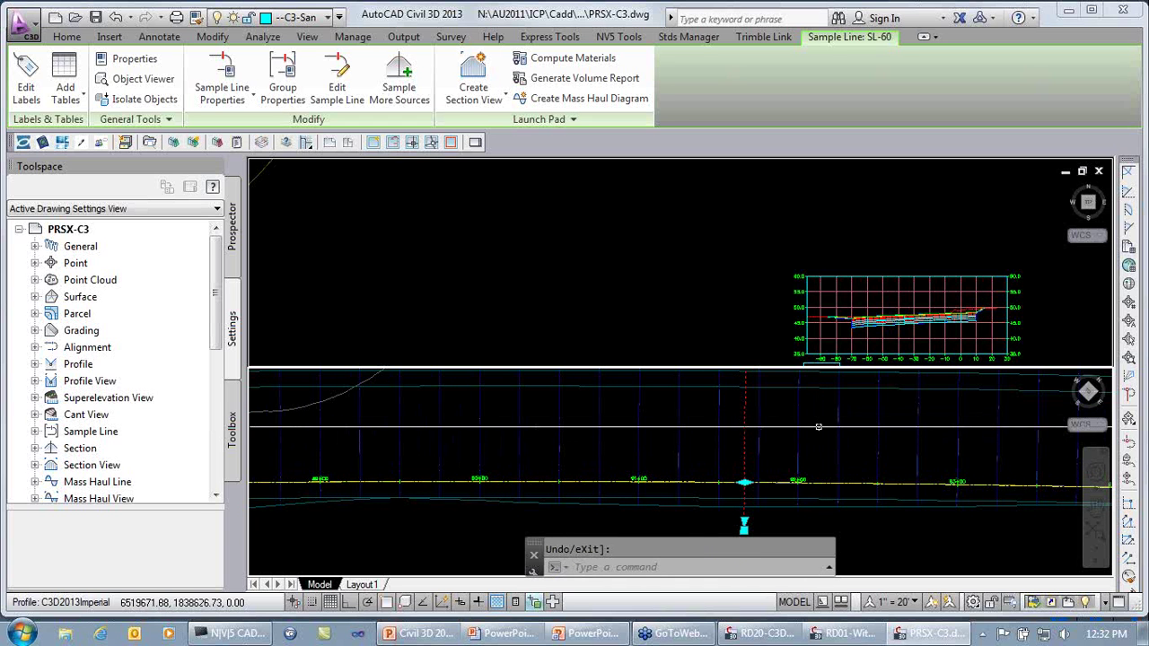
- Try skewing the sample line's left-offset end back and then ahead along the alignment, and undo both stretches
{"action": "scroll", "coordinate": [819, 429], "scroll_direction": "down", "scroll_amount": 2}
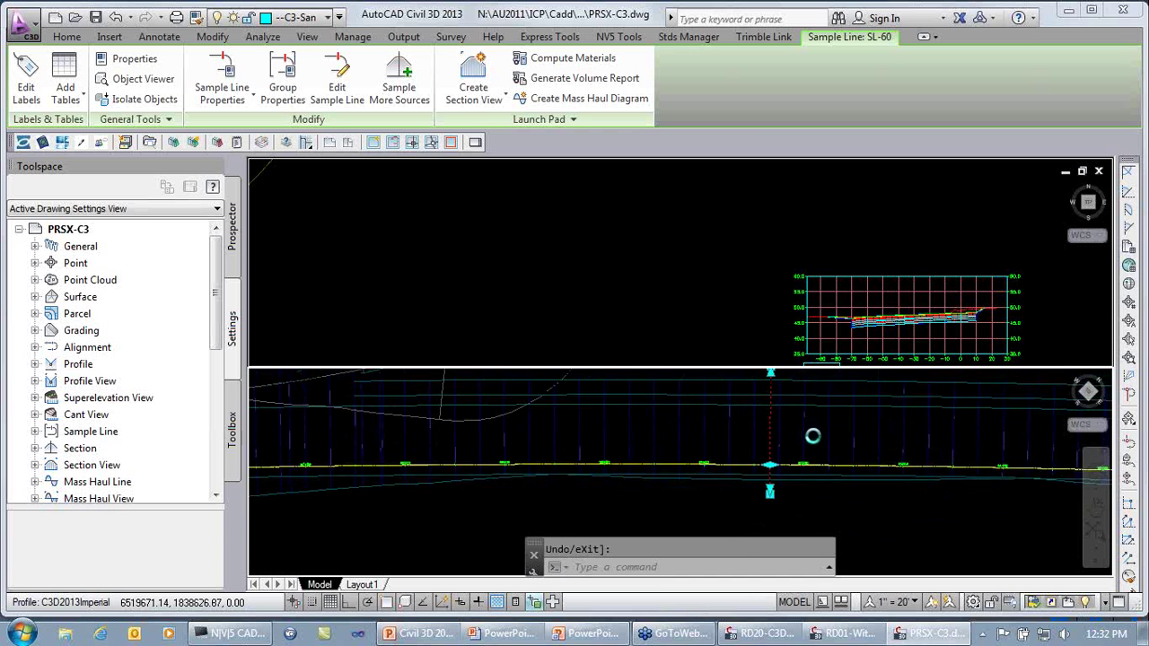
{"action": "left_click", "coordinate": [755, 409]}
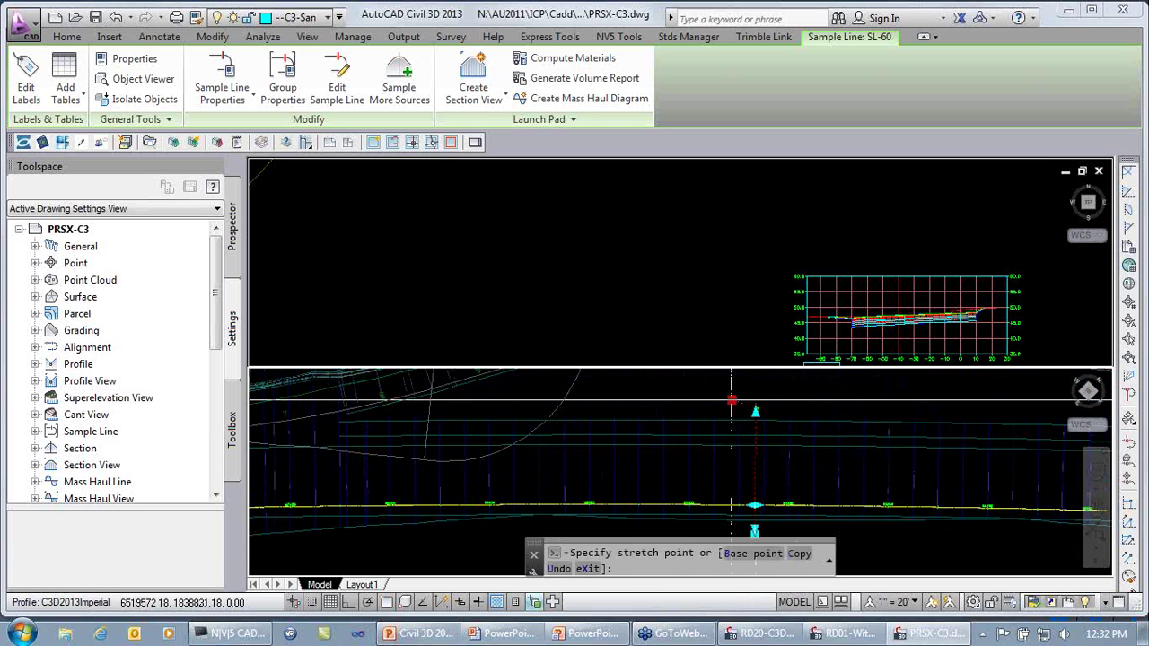
{"action": "left_click", "coordinate": [680, 408]}
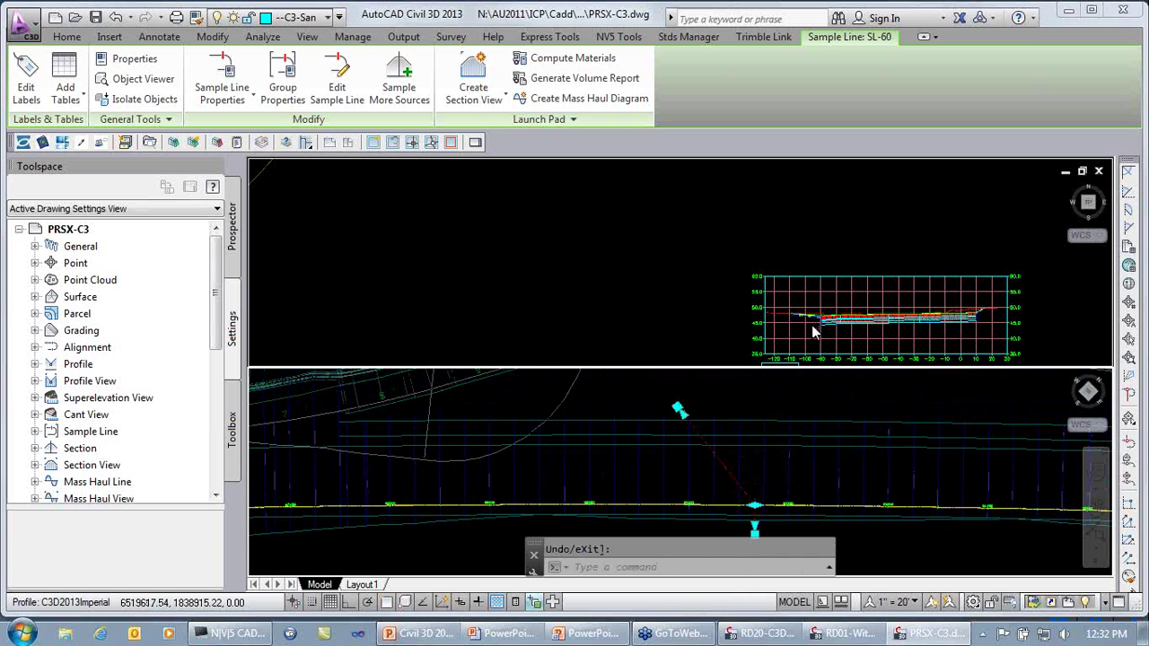
{"action": "left_click", "coordinate": [680, 408]}
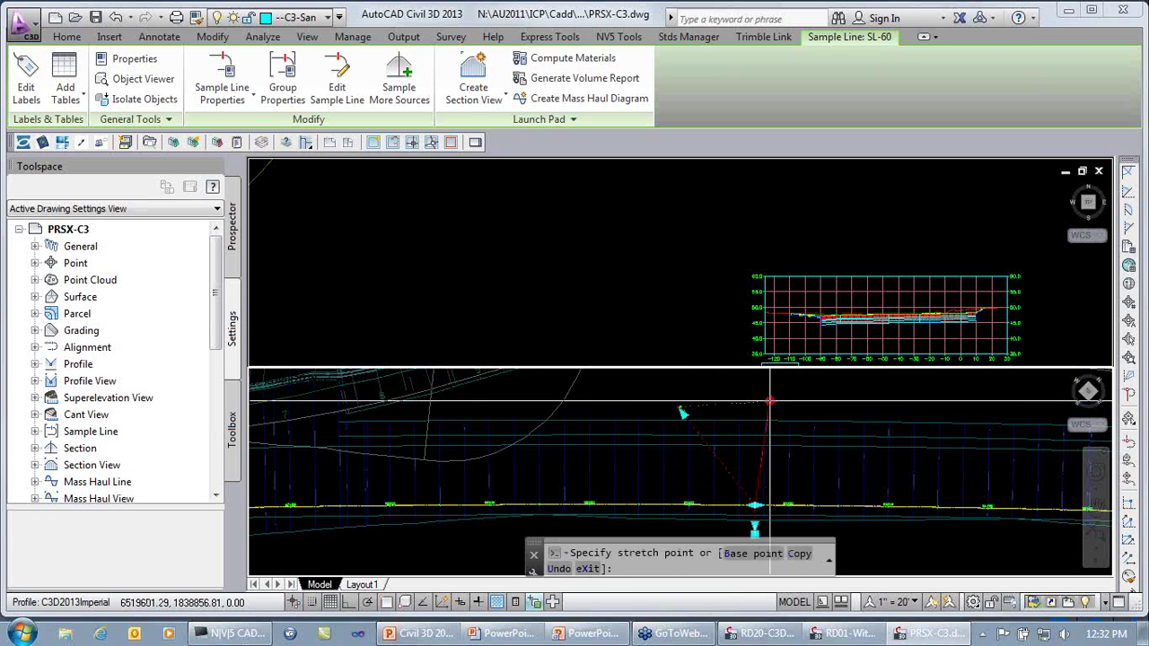
{"action": "left_click", "coordinate": [851, 400]}
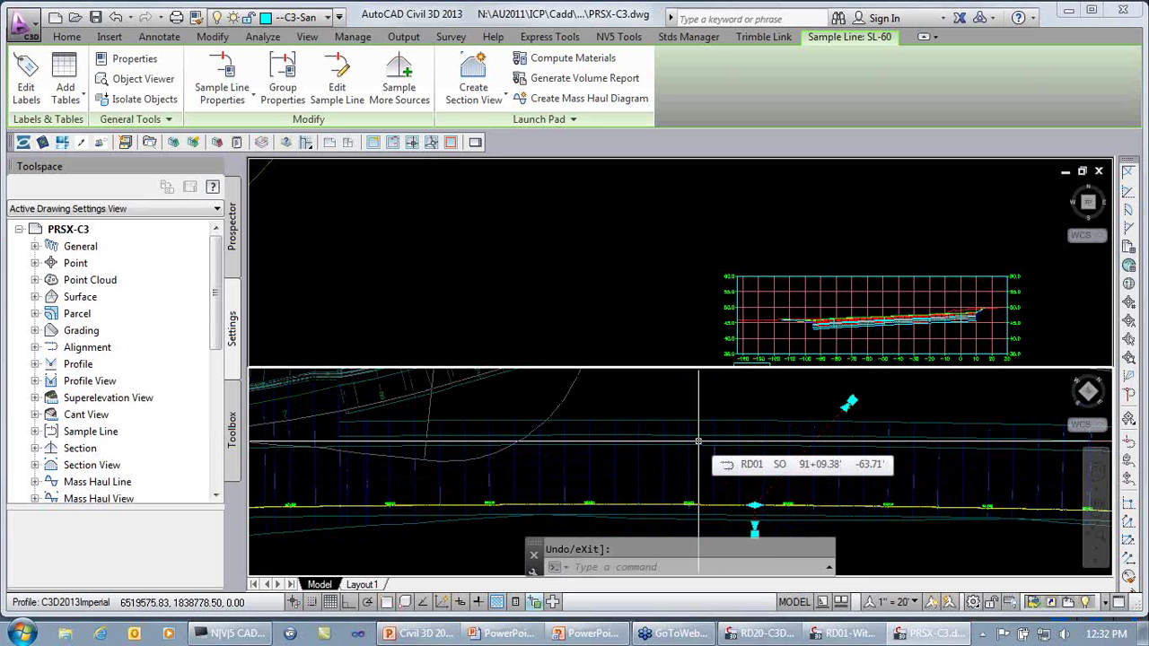
{"action": "type", "text": "U"}
{"action": "key", "text": "Return"}
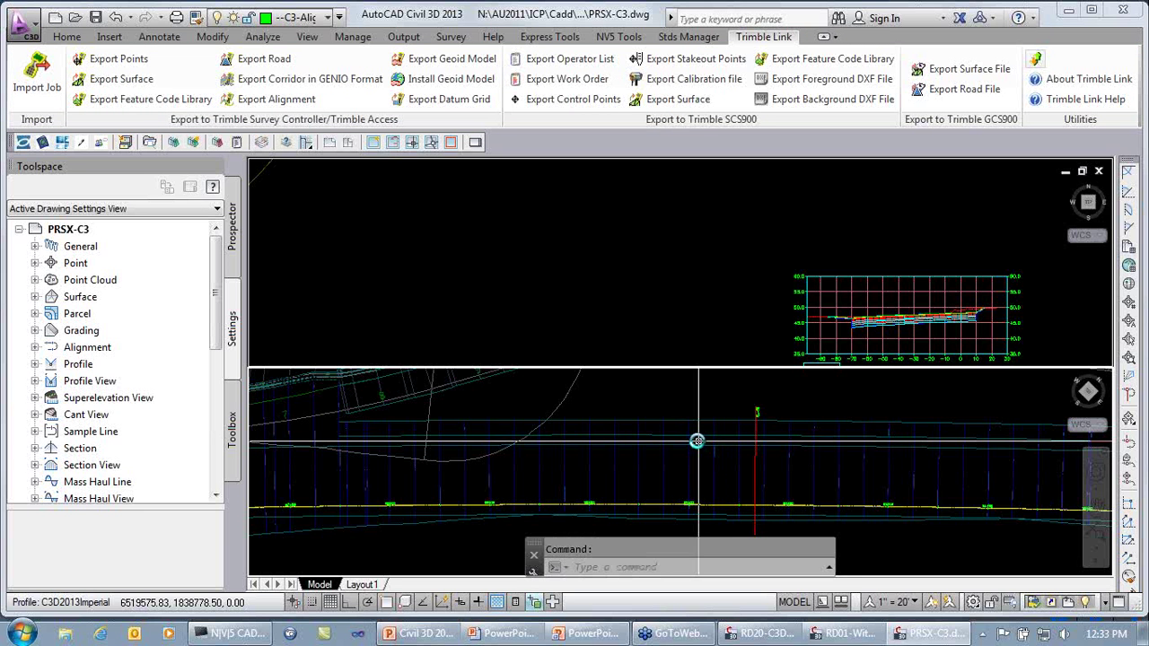
- Extend the left-offset end of sample line SL-60 straight out across all the adjacent ramp and road corridors
{"action": "scroll", "coordinate": [779, 410], "scroll_direction": "down", "scroll_amount": 2}
{"action": "mouse_move", "coordinate": [780, 410]}
{"action": "middle_mouse_down"}
{"action": "mouse_move", "coordinate": [798, 405]}
{"action": "mouse_move", "coordinate": [732, 494]}
{"action": "middle_mouse_up"}
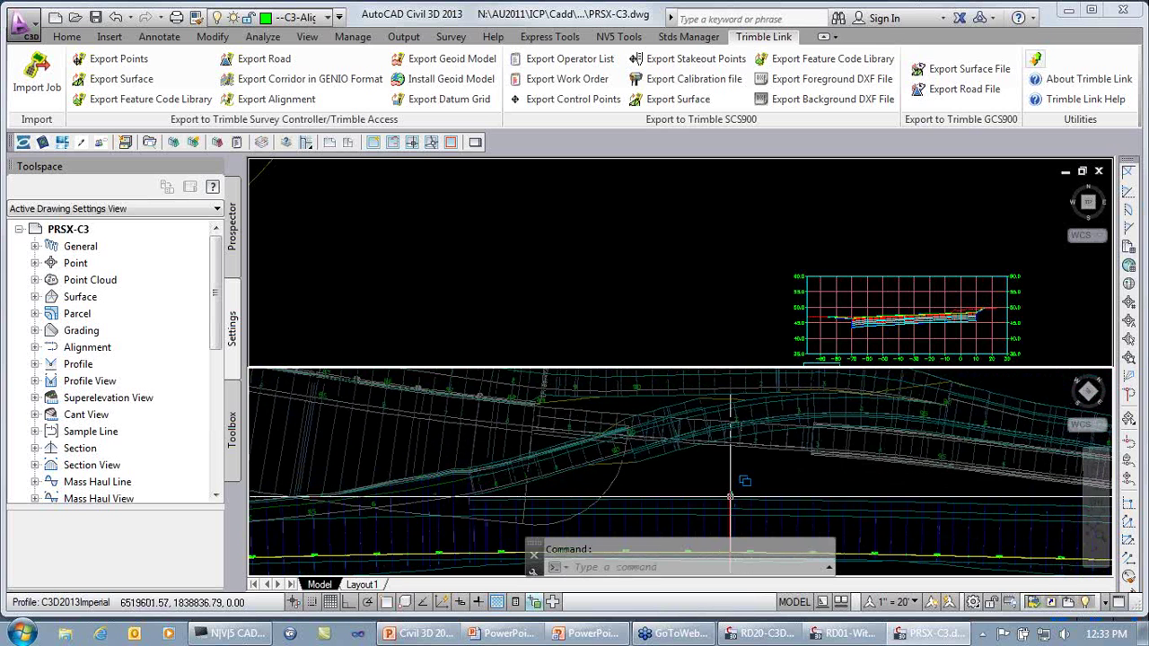
{"action": "left_click", "coordinate": [732, 522]}
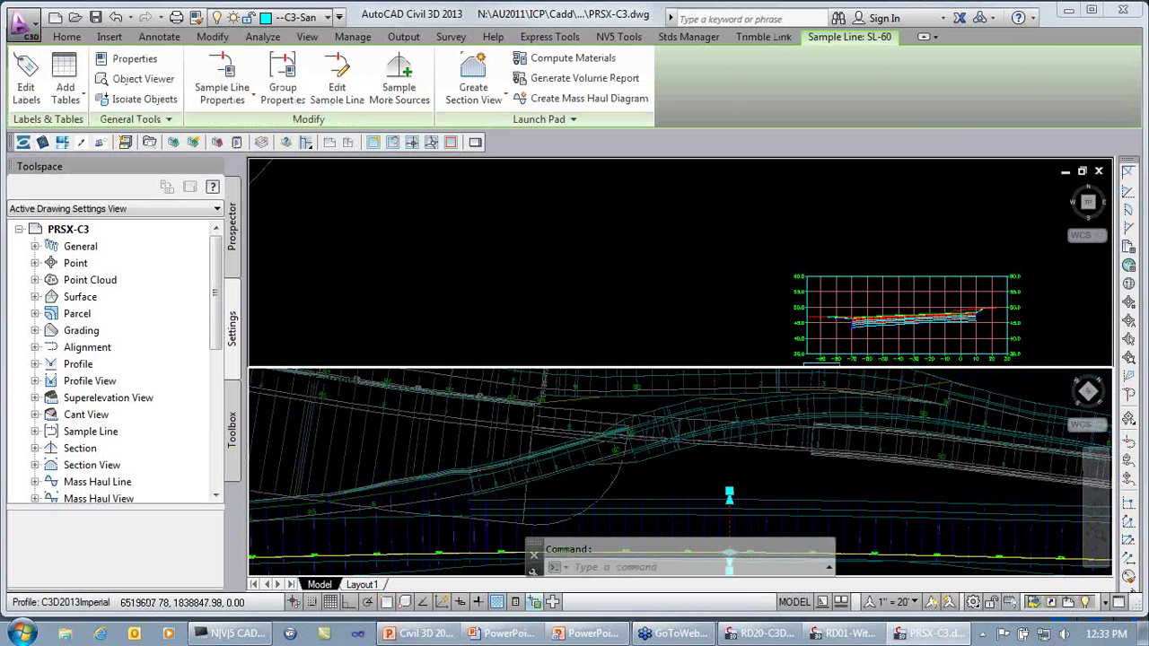
{"action": "left_click", "coordinate": [729, 497]}
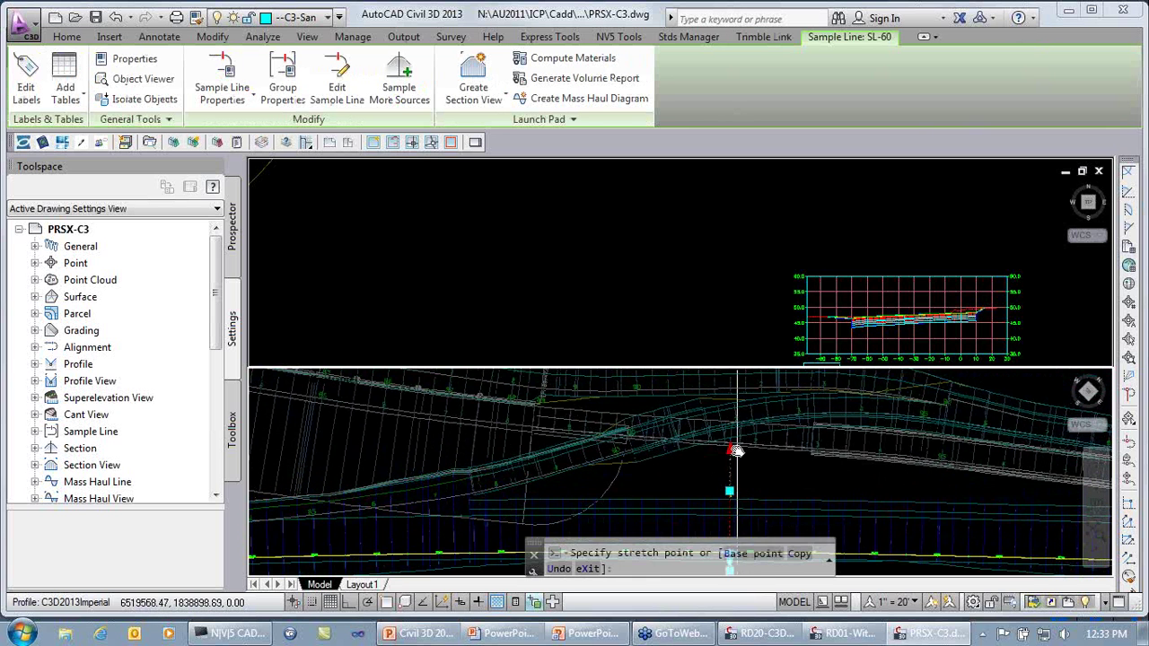
{"action": "scroll", "coordinate": [730, 386], "scroll_direction": "up", "scroll_amount": 2}
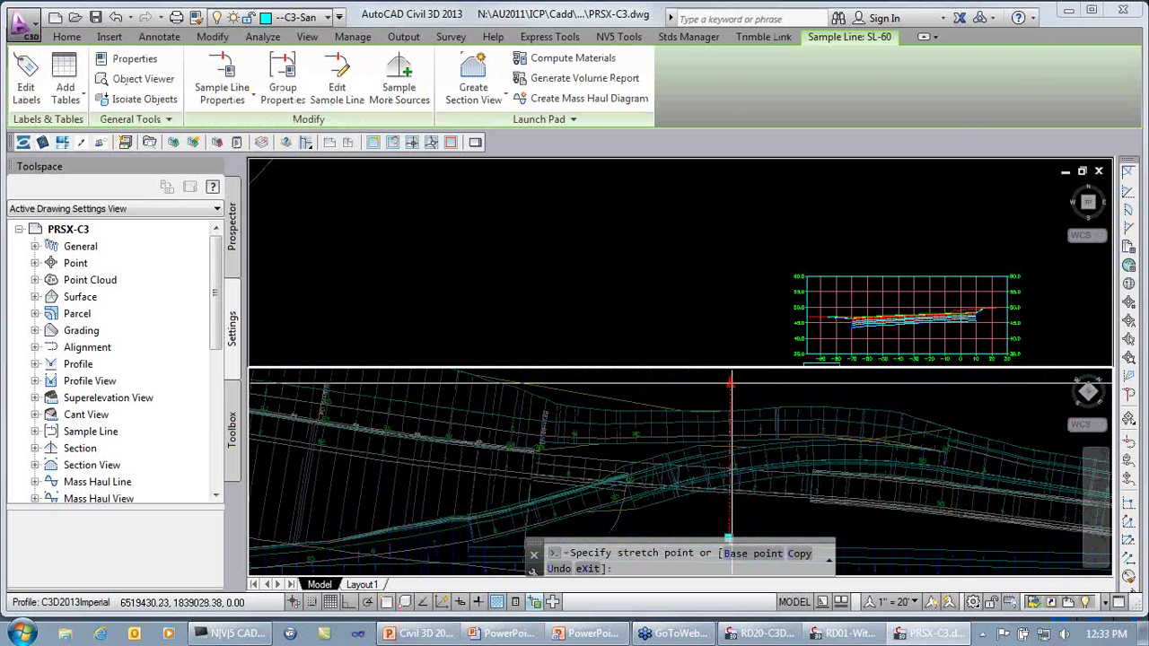
{"action": "left_click", "coordinate": [730, 386]}
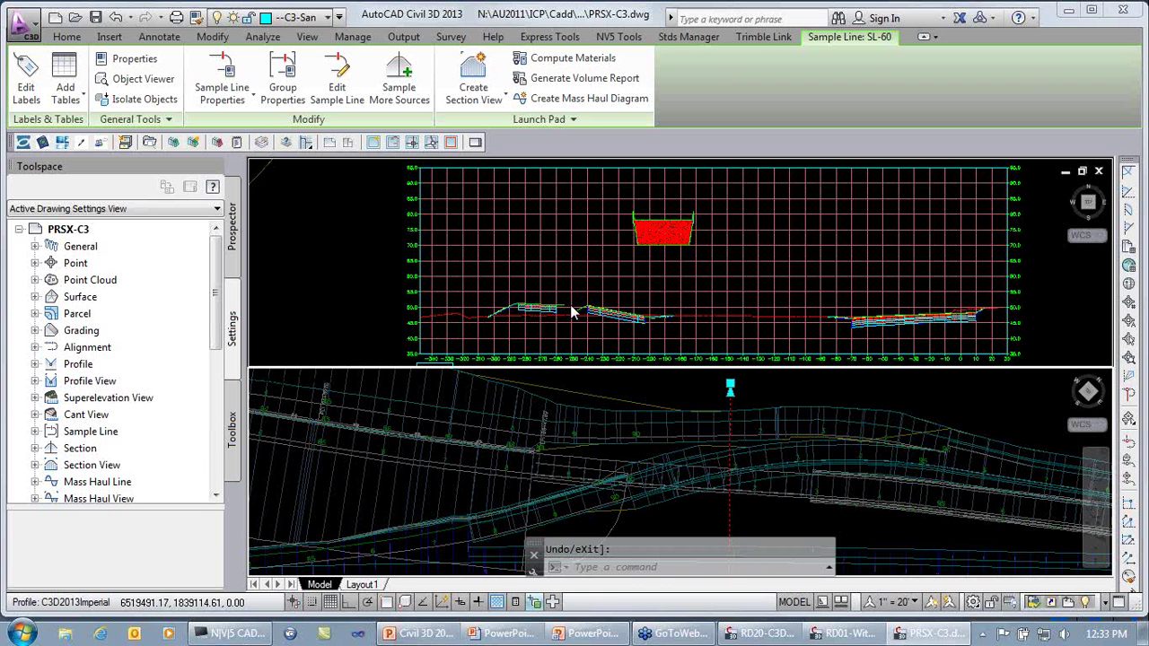
- Move the extended sample line back along the RD01 alignment to where the neighbouring corridors cross
{"action": "left_click", "coordinate": [765, 509]}
{"action": "left_click", "coordinate": [766, 509]}
{"action": "scroll", "coordinate": [765, 507], "scroll_direction": "down", "scroll_amount": 2}
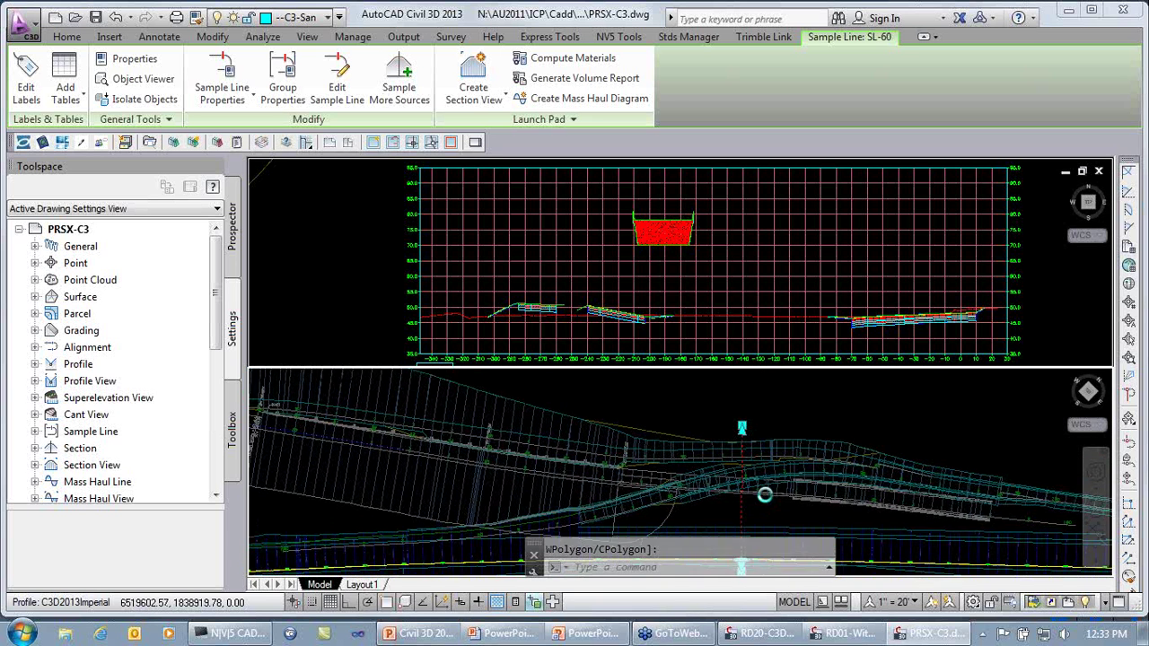
{"action": "middle_click_drag", "start_coordinate": [765, 496], "coordinate": [808, 466]}
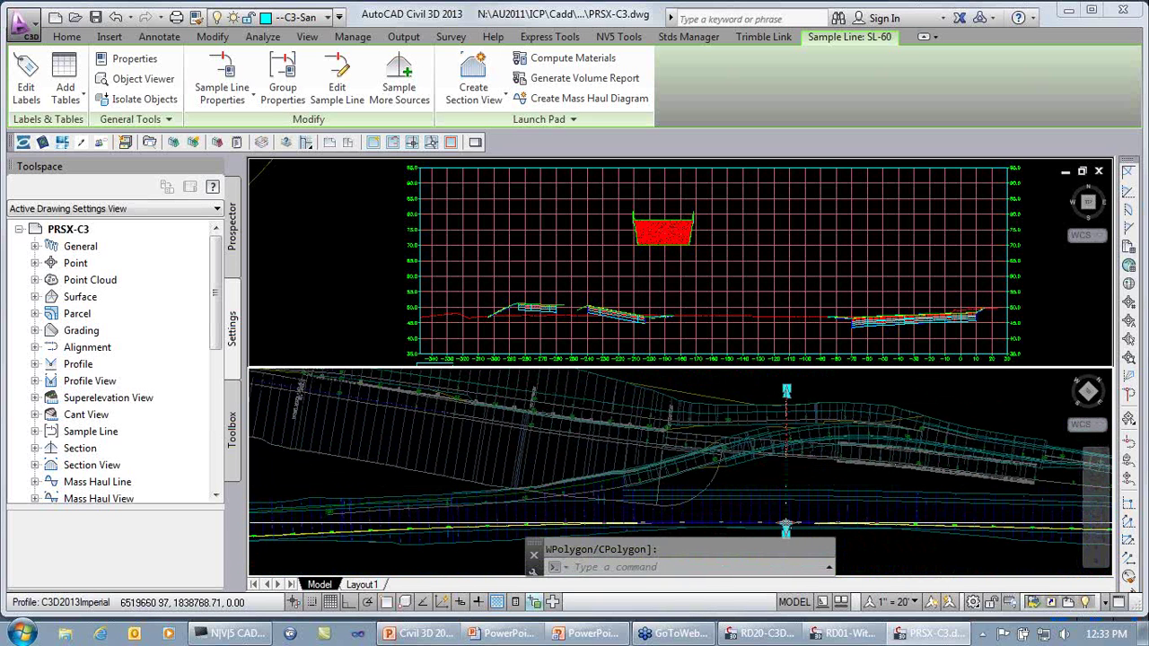
{"action": "left_click", "coordinate": [785, 529]}
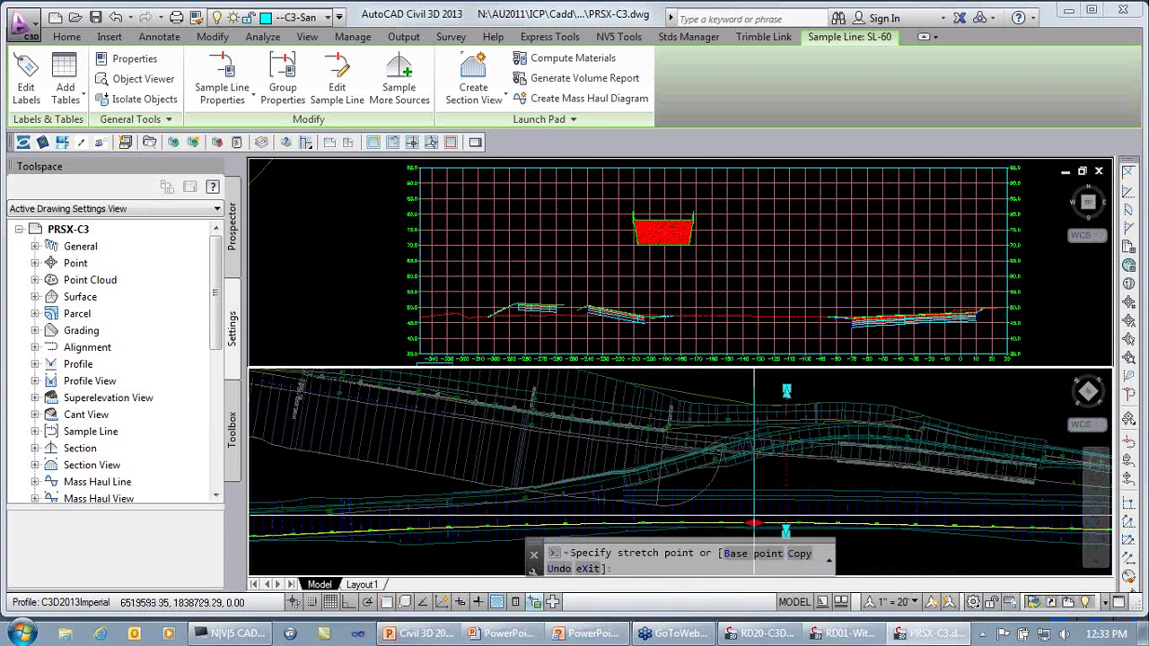
{"action": "left_click", "coordinate": [693, 525]}
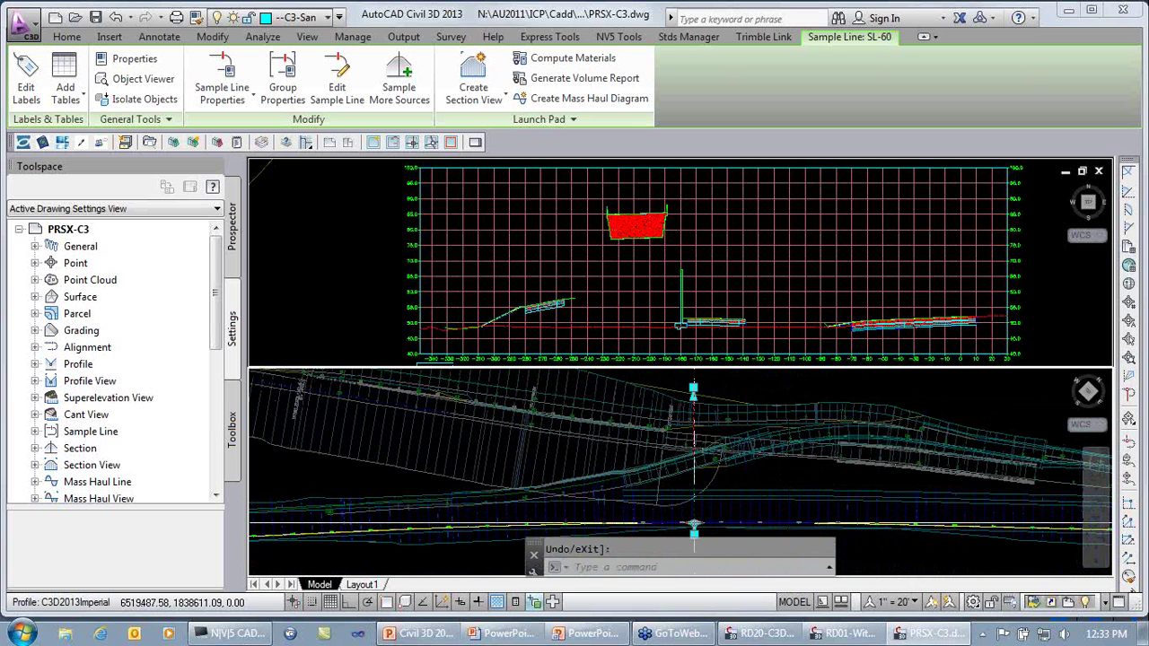
- Move the sample line farther back in two more moves, ending across the wide side-slope area of the upper corridor
{"action": "left_click", "coordinate": [694, 525]}
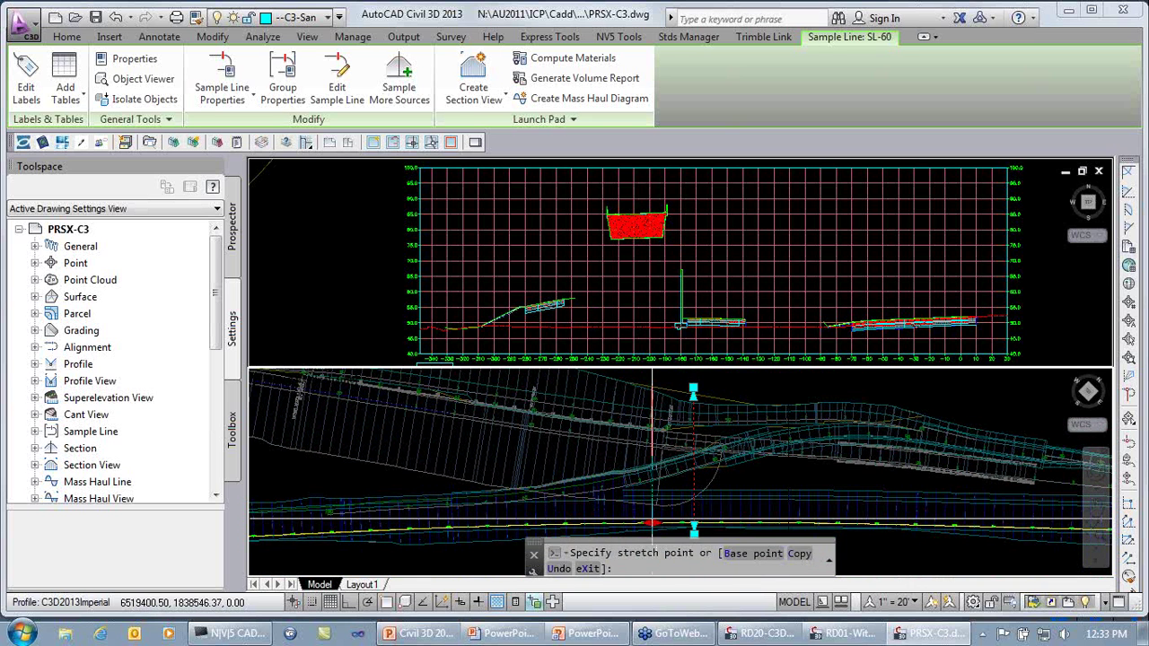
{"action": "left_click", "coordinate": [652, 525]}
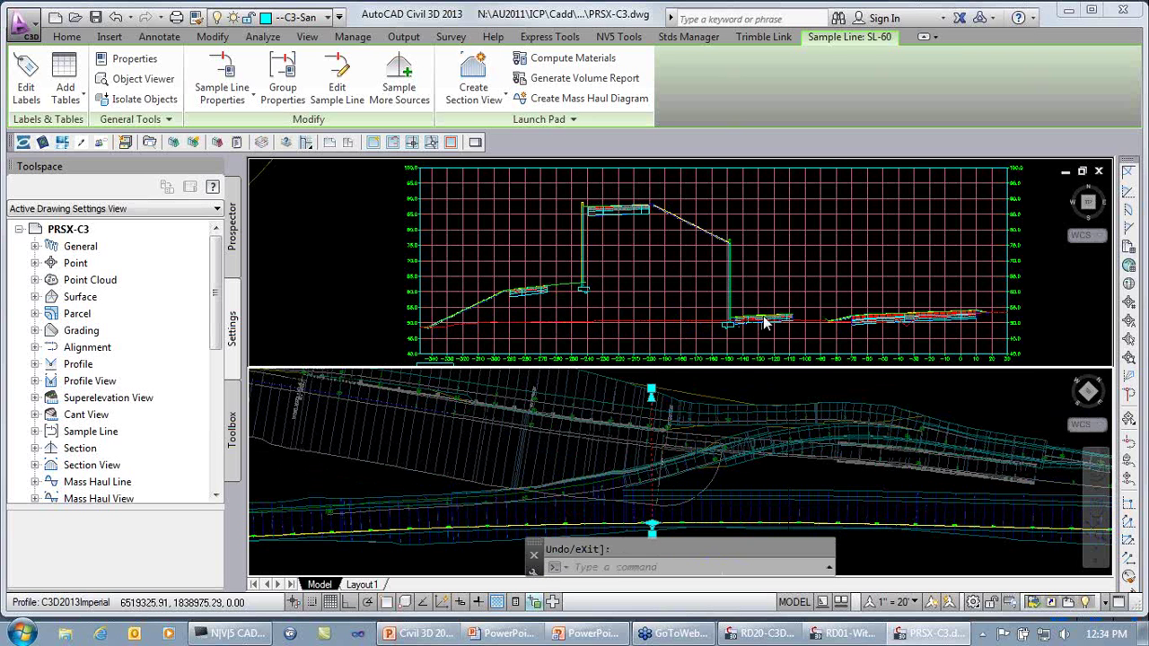
{"action": "left_click", "coordinate": [652, 526]}
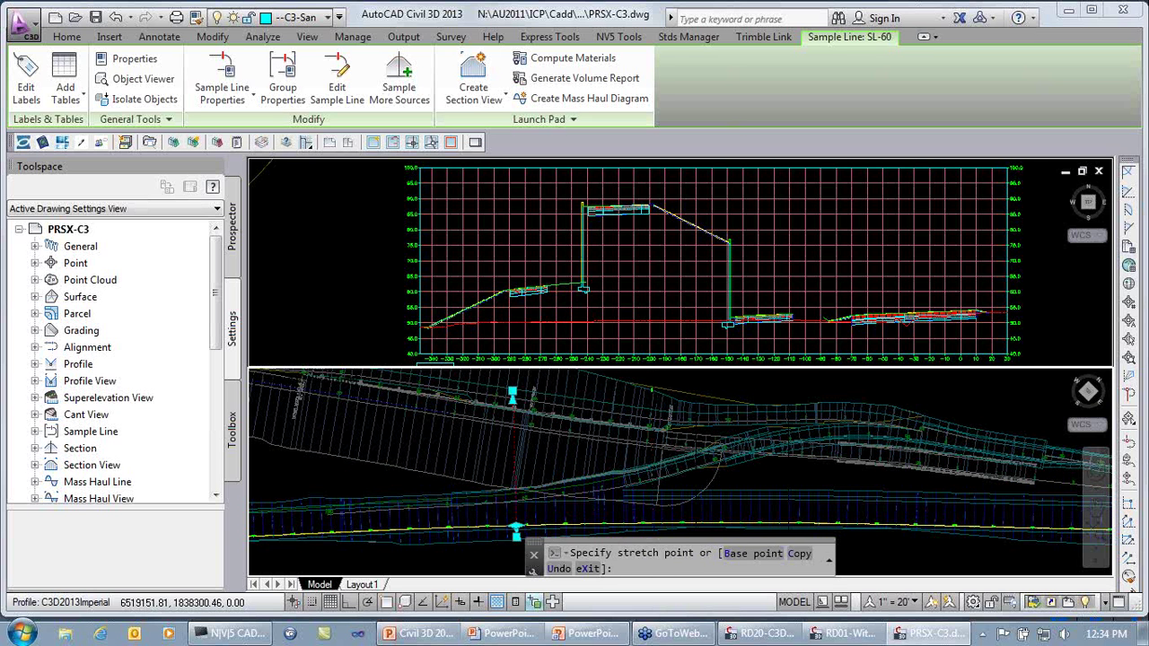
{"action": "left_click", "coordinate": [514, 533]}
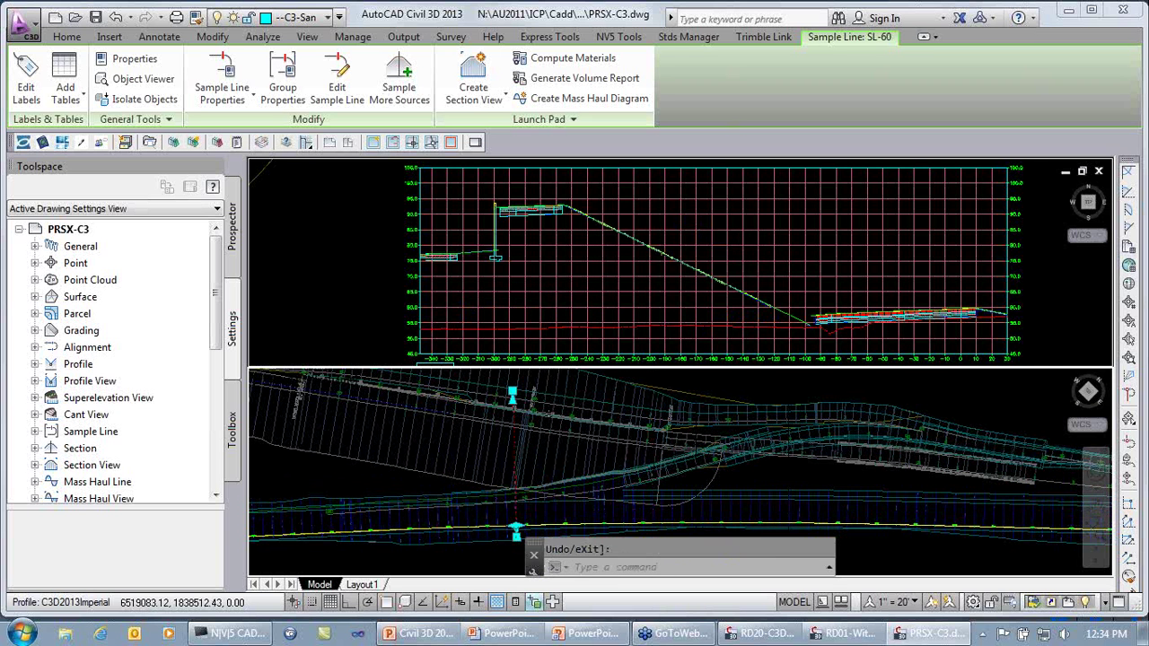
- Extend sample line SL-60's left-offset end past the upper corridor's far side slope, and move the line ahead along RD01 to the elevated crossing
{"action": "left_click", "coordinate": [528, 413]}
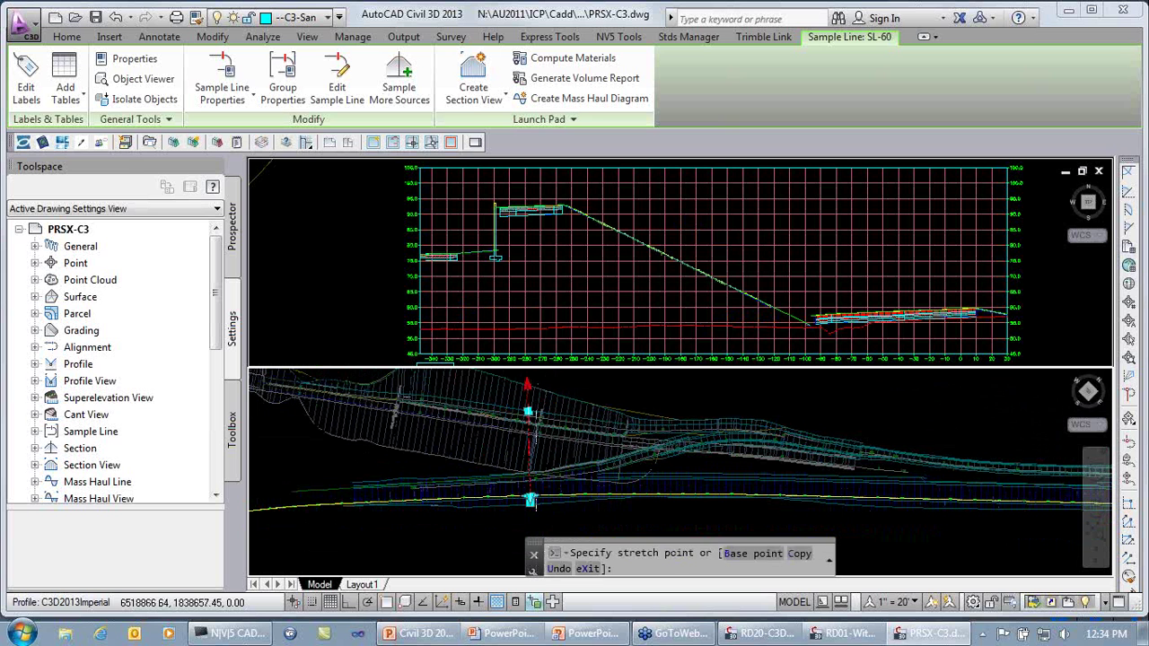
{"action": "left_click", "coordinate": [527, 386]}
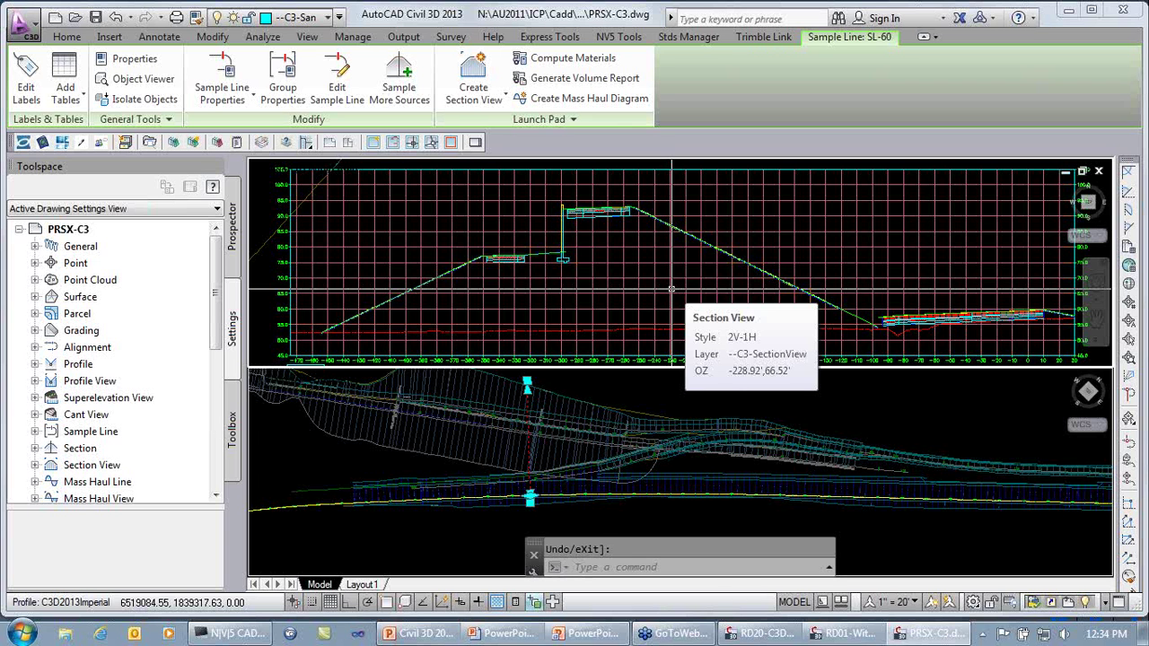
{"action": "left_click", "coordinate": [521, 510]}
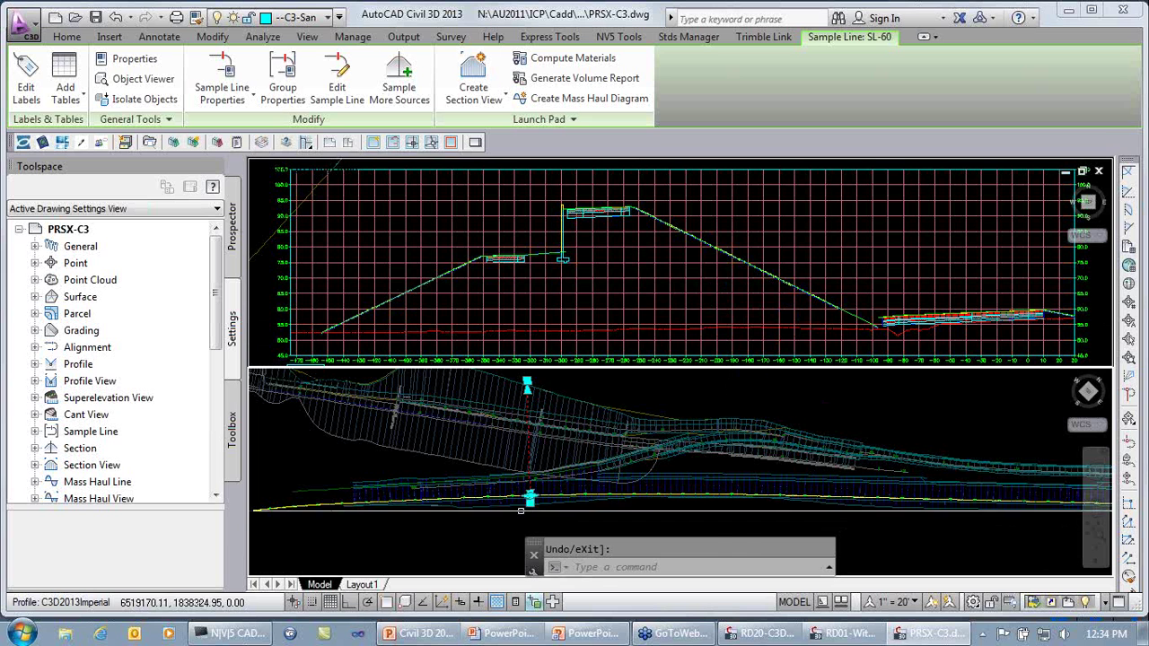
{"action": "left_click", "coordinate": [529, 500]}
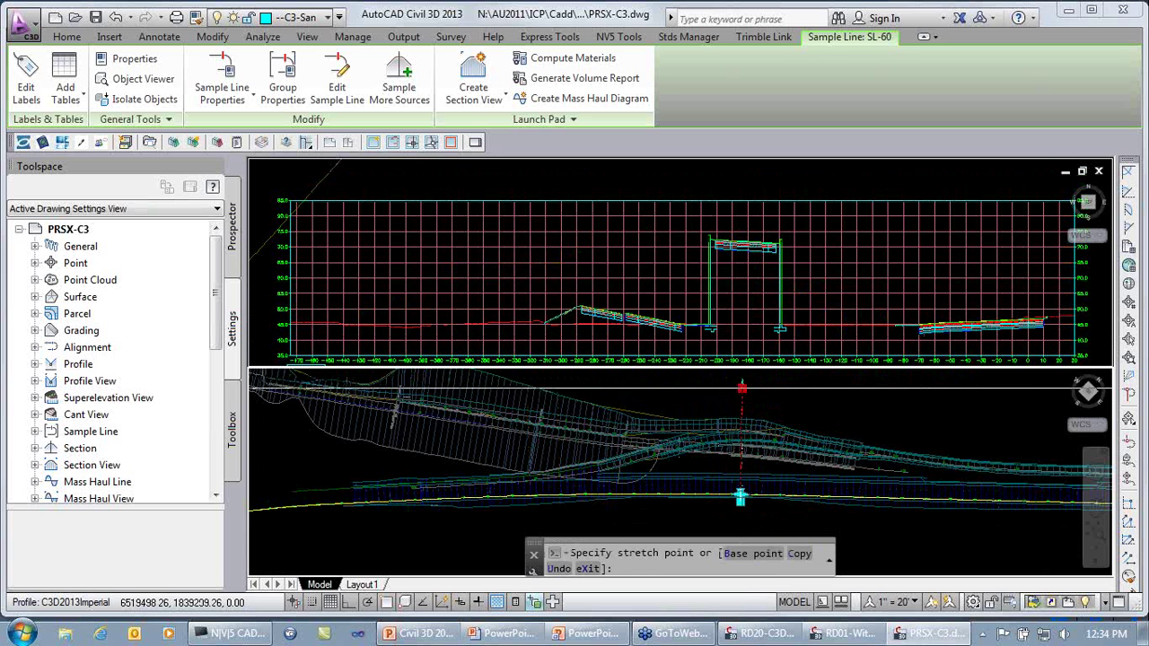
{"action": "key", "text": "Escape"}
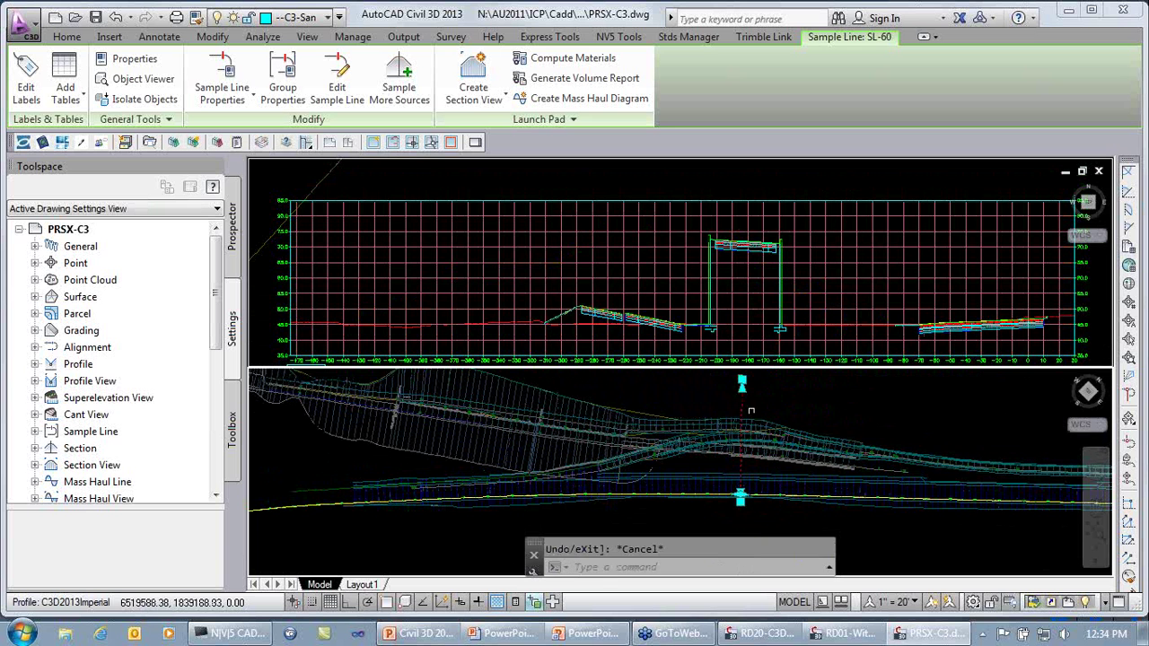
- Shorten the sample line's left-offset end back to just beyond the RD01 corridor, deselect it, and switch to the Civil 3D PowerPoint slide show
{"action": "left_click", "coordinate": [742, 382]}
{"action": "left_click", "coordinate": [691, 477]}
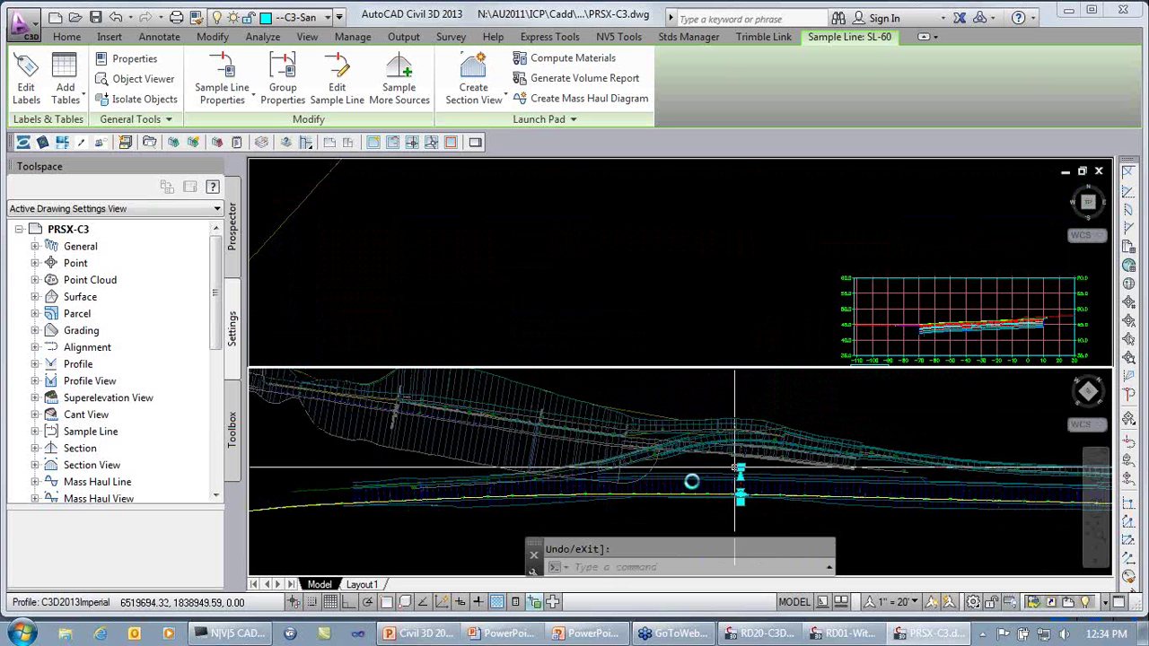
{"action": "key", "text": "Escape"}
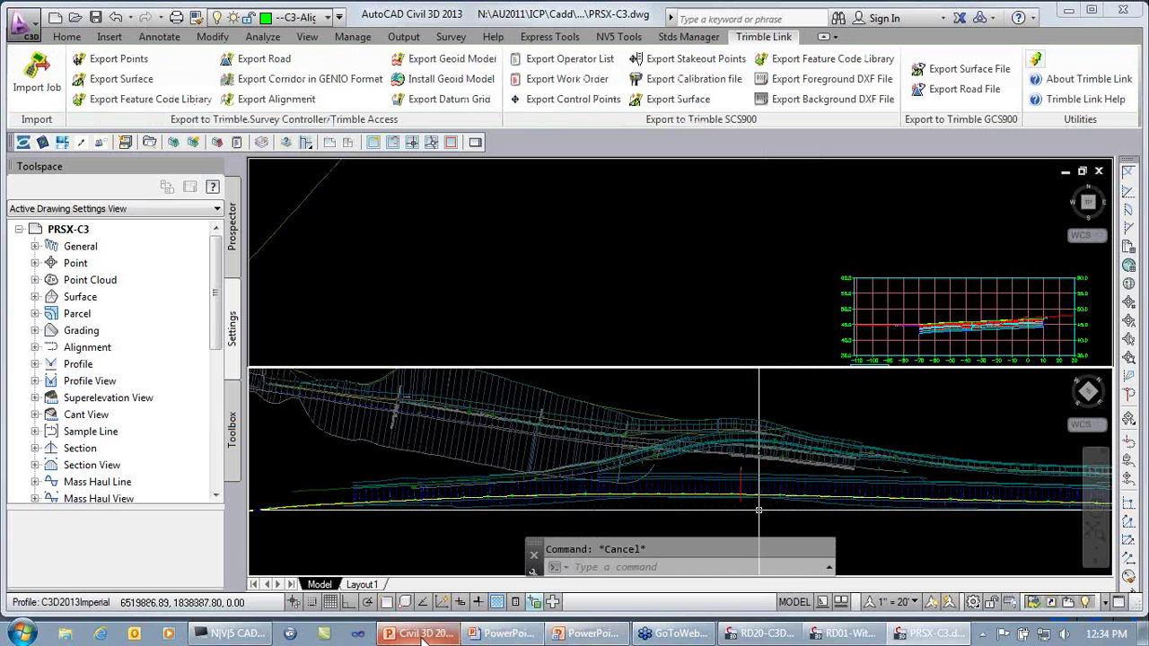
{"action": "left_click", "coordinate": [610, 627]}
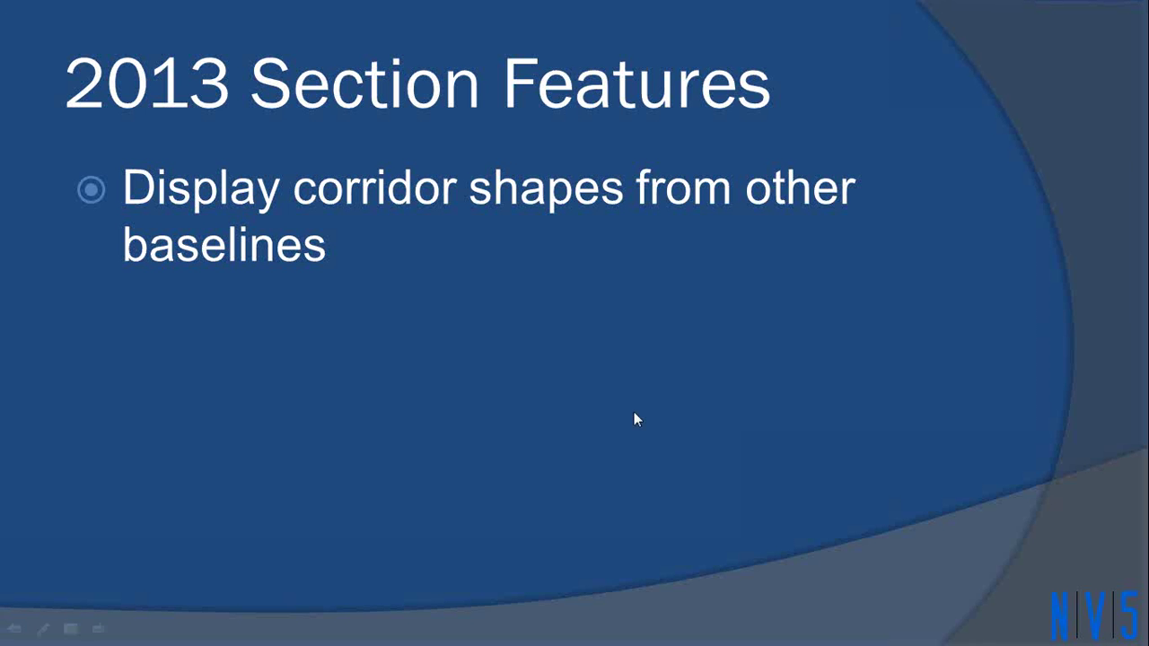